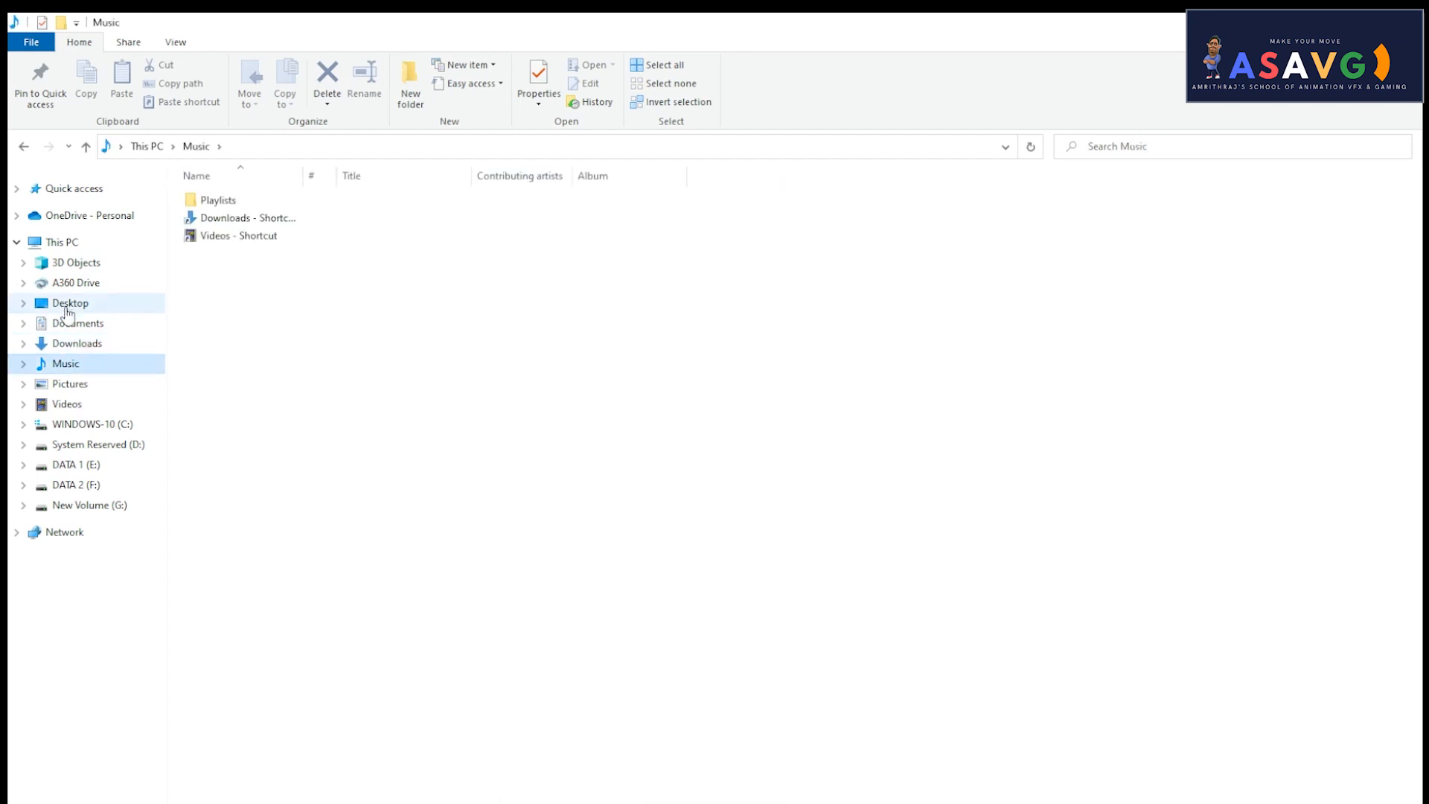
# Open the SLICE folder on the Desktop.
pyautogui.click(75, 303)
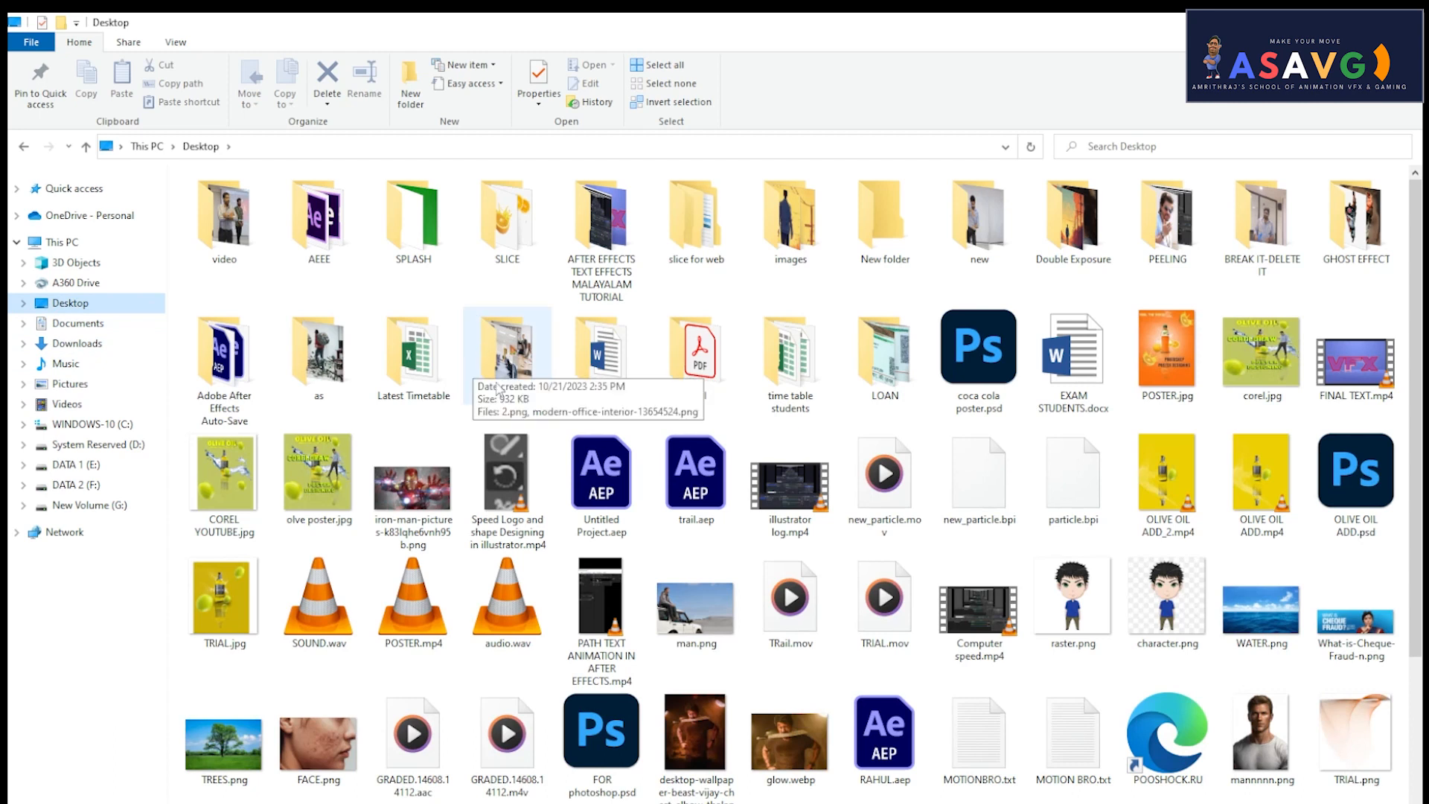
pyautogui.click(1152, 251)
pyautogui.press('s')
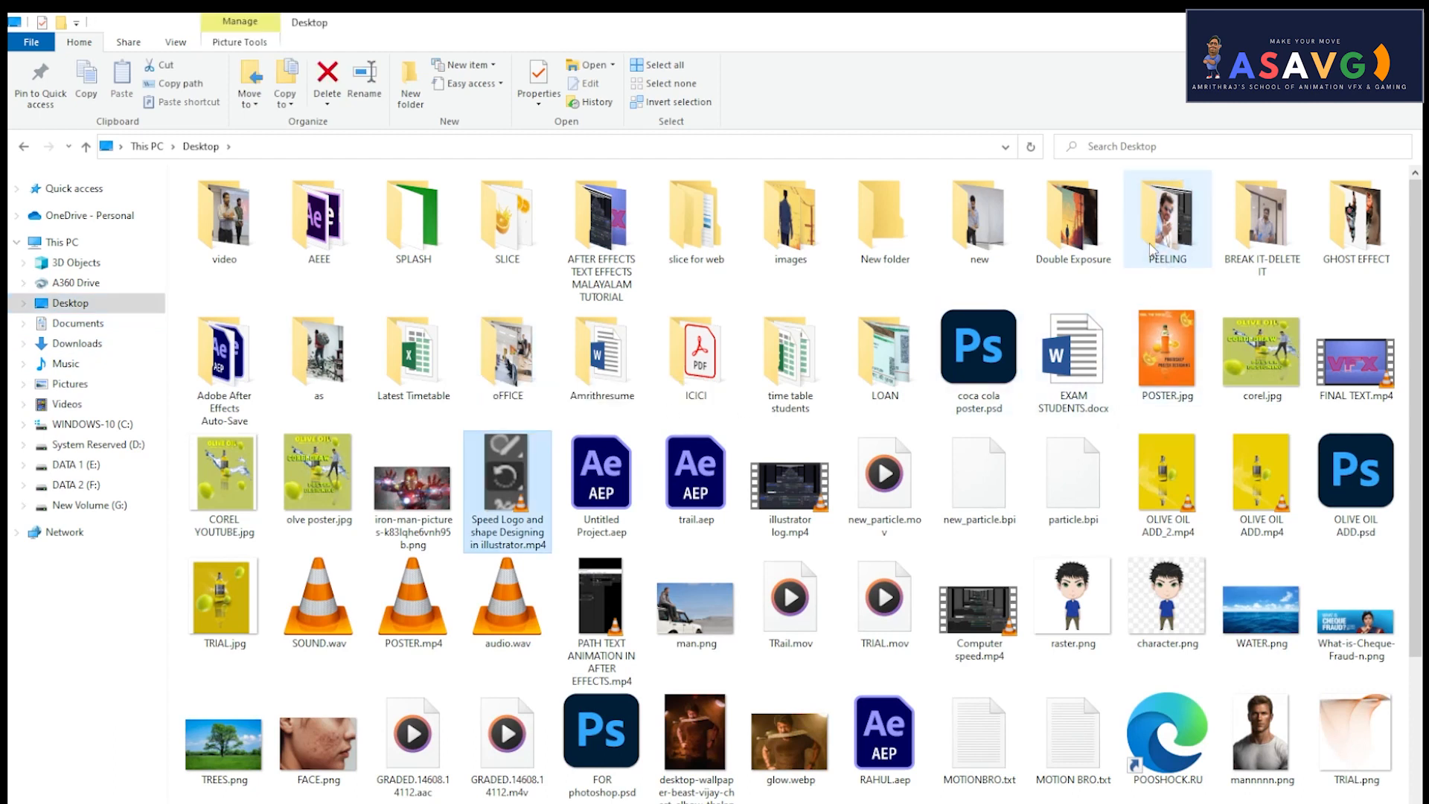
pyautogui.press('s')
pyautogui.press('s')
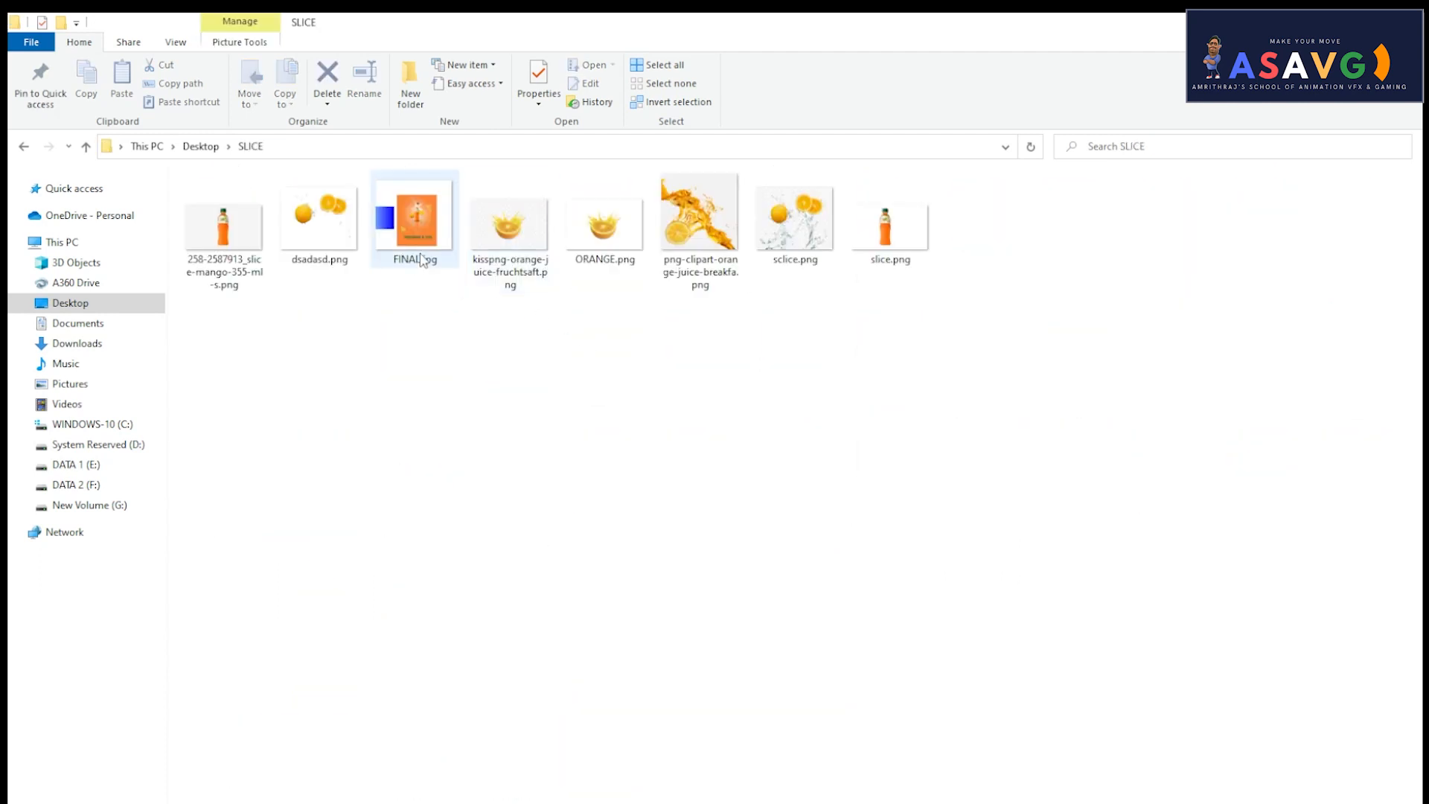
# Preview FINAL.jpg from the SLICE folder and close the image viewer.
pyautogui.click(414, 250)
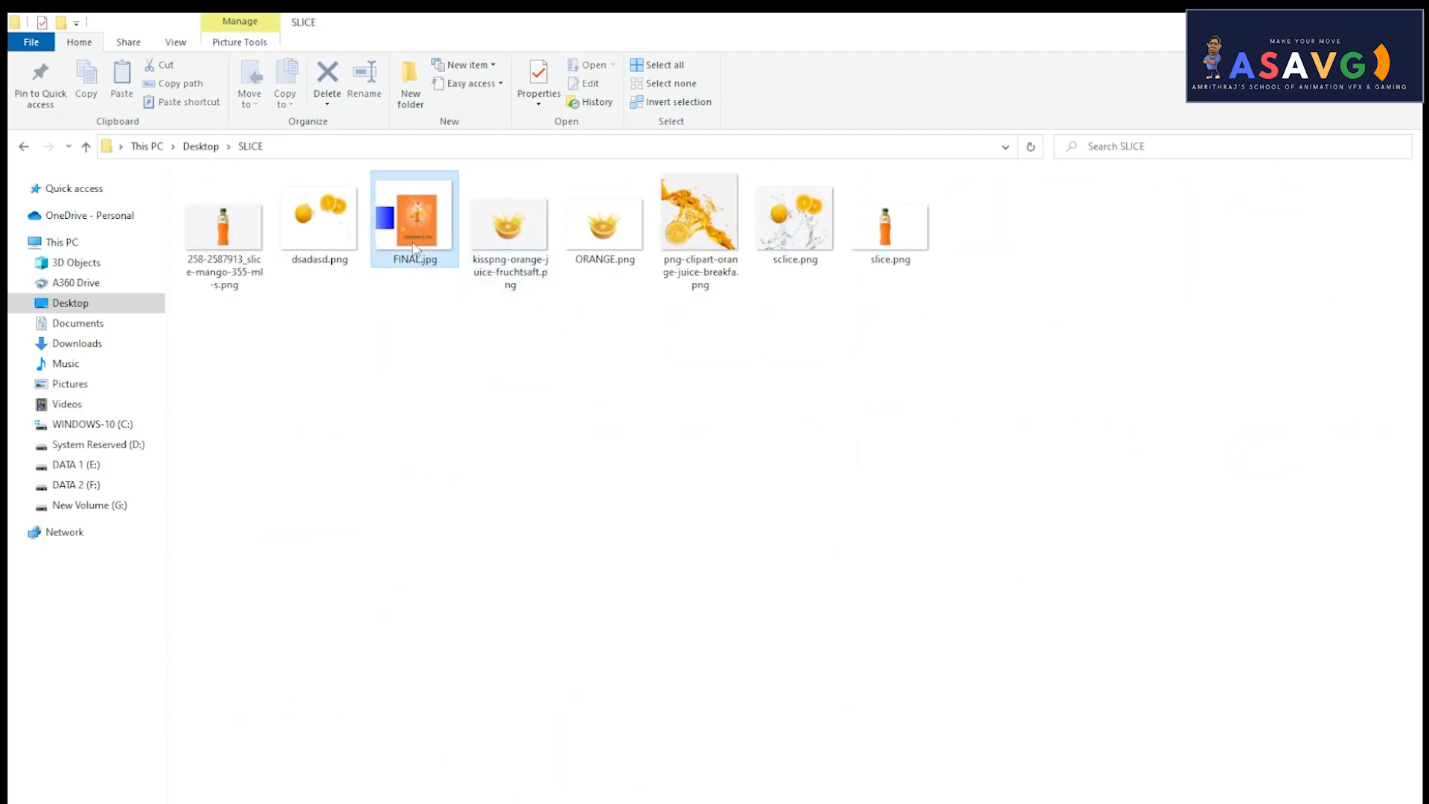
pyautogui.doubleClick(415, 251)
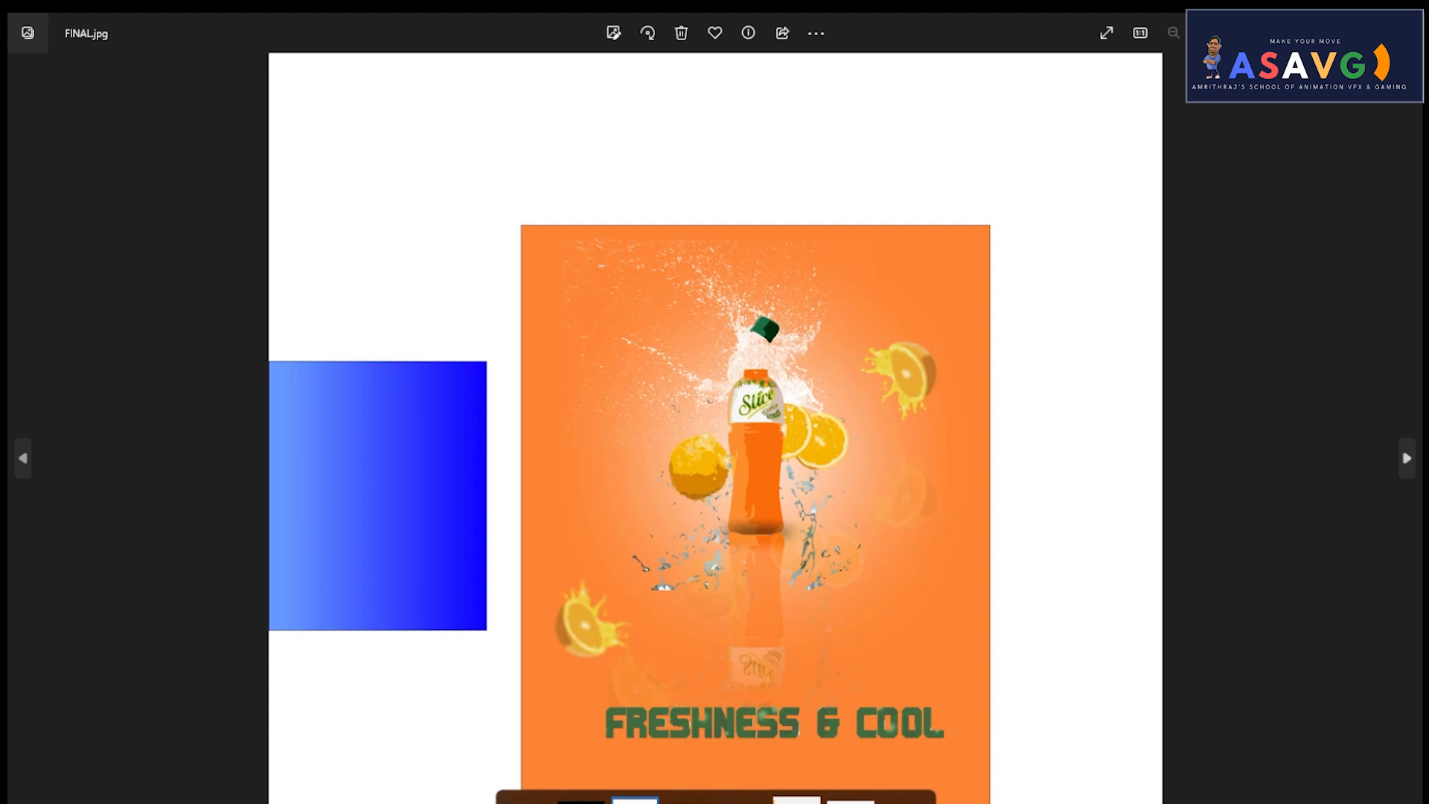
pyautogui.click(1404, 28)
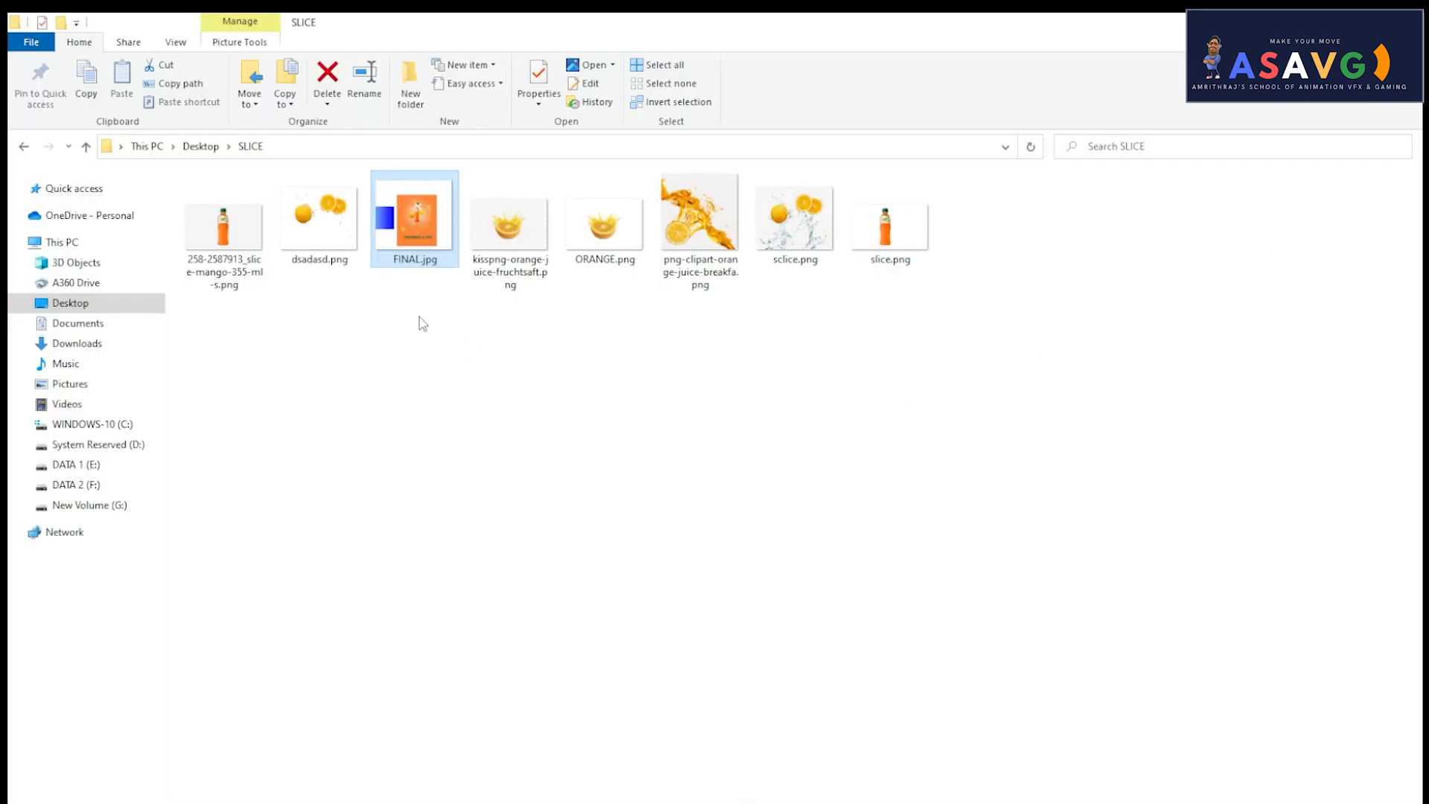
# Copy the SLICE folder's path, switch to NukeX and use that path to read in slice.png.
pyautogui.click(394, 147)
pyautogui.hotkey('ctrl', 'c')
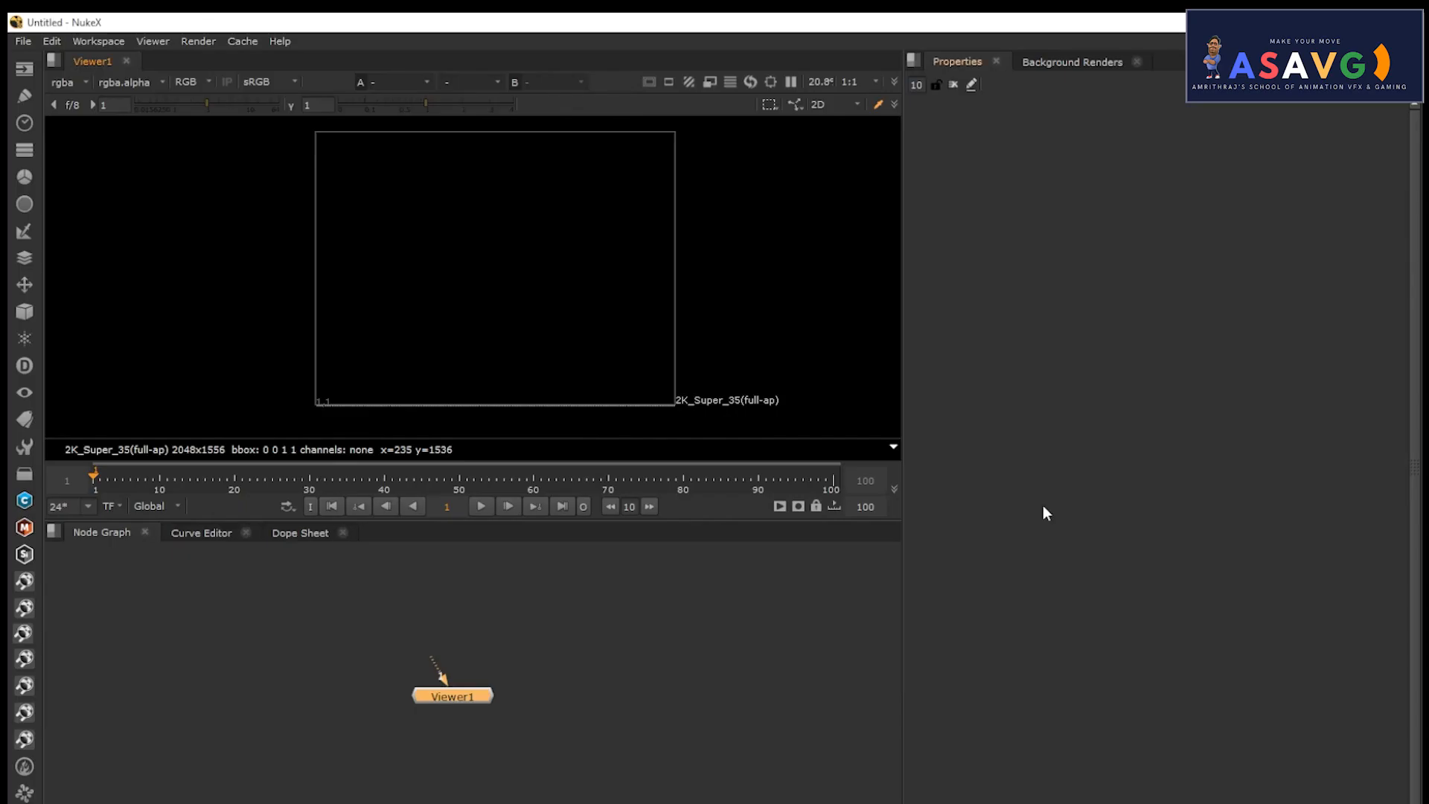
pyautogui.click(27, 68)
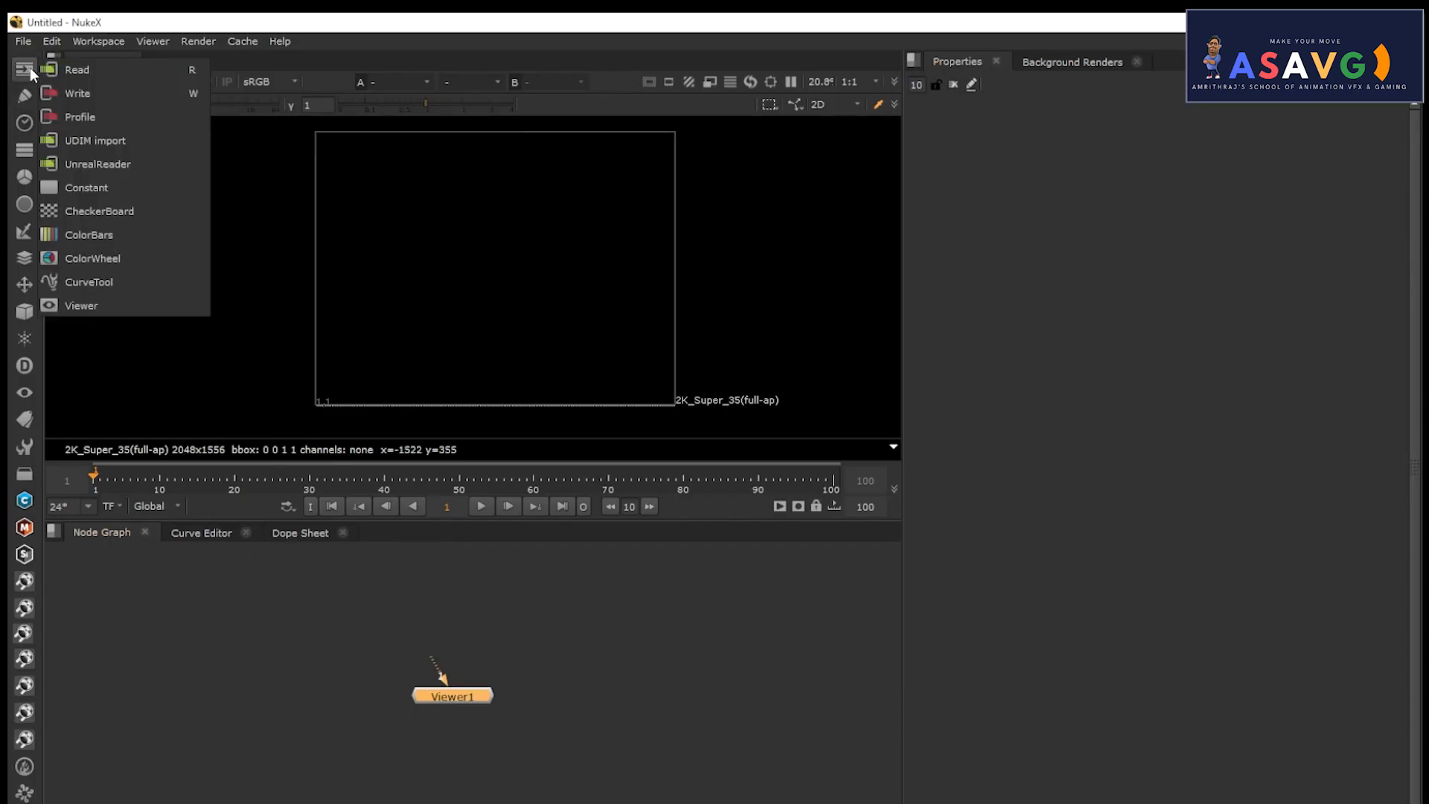
pyautogui.click(72, 69)
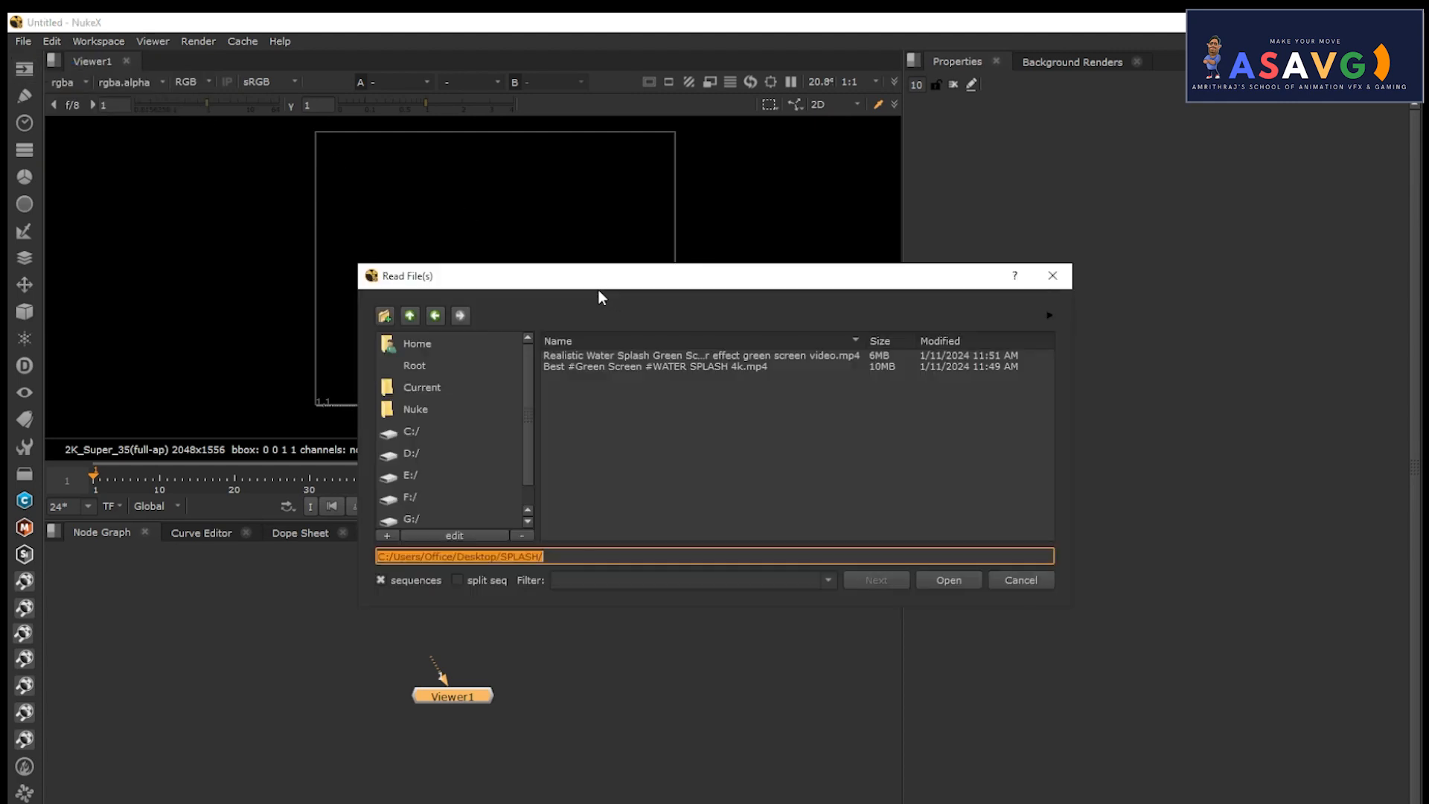
pyautogui.hotkey('ctrl', 'v')
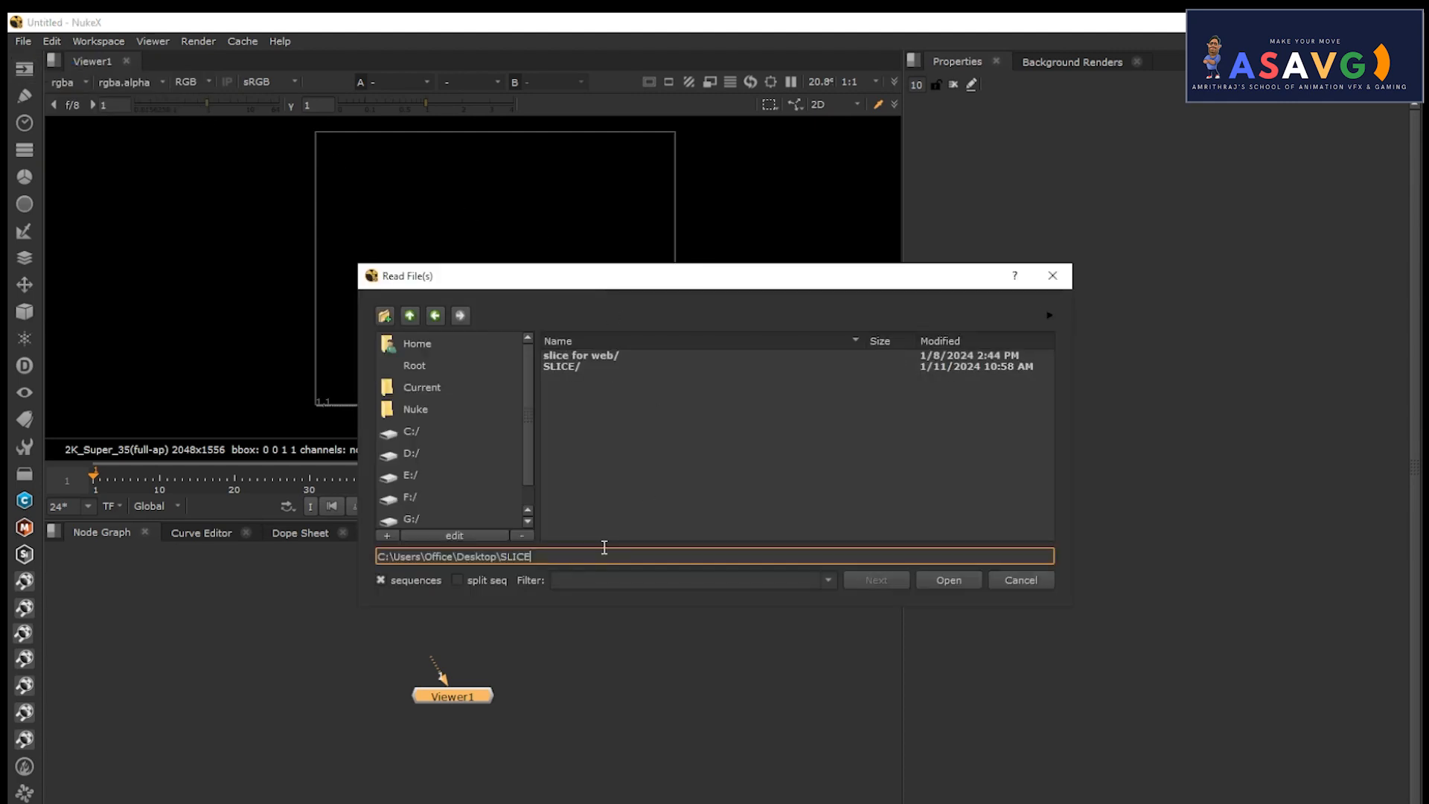
pyautogui.doubleClick(566, 366)
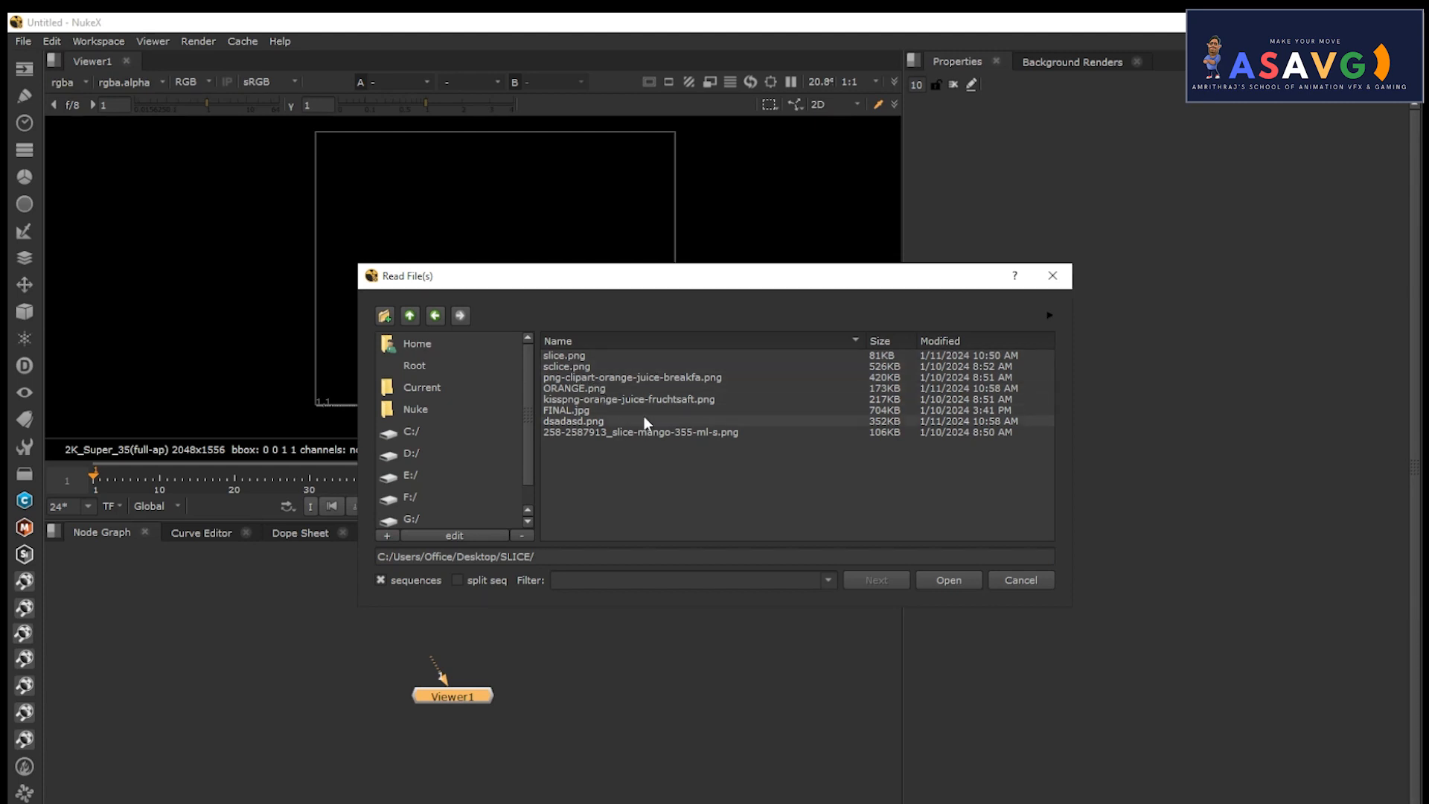
pyautogui.click(574, 358)
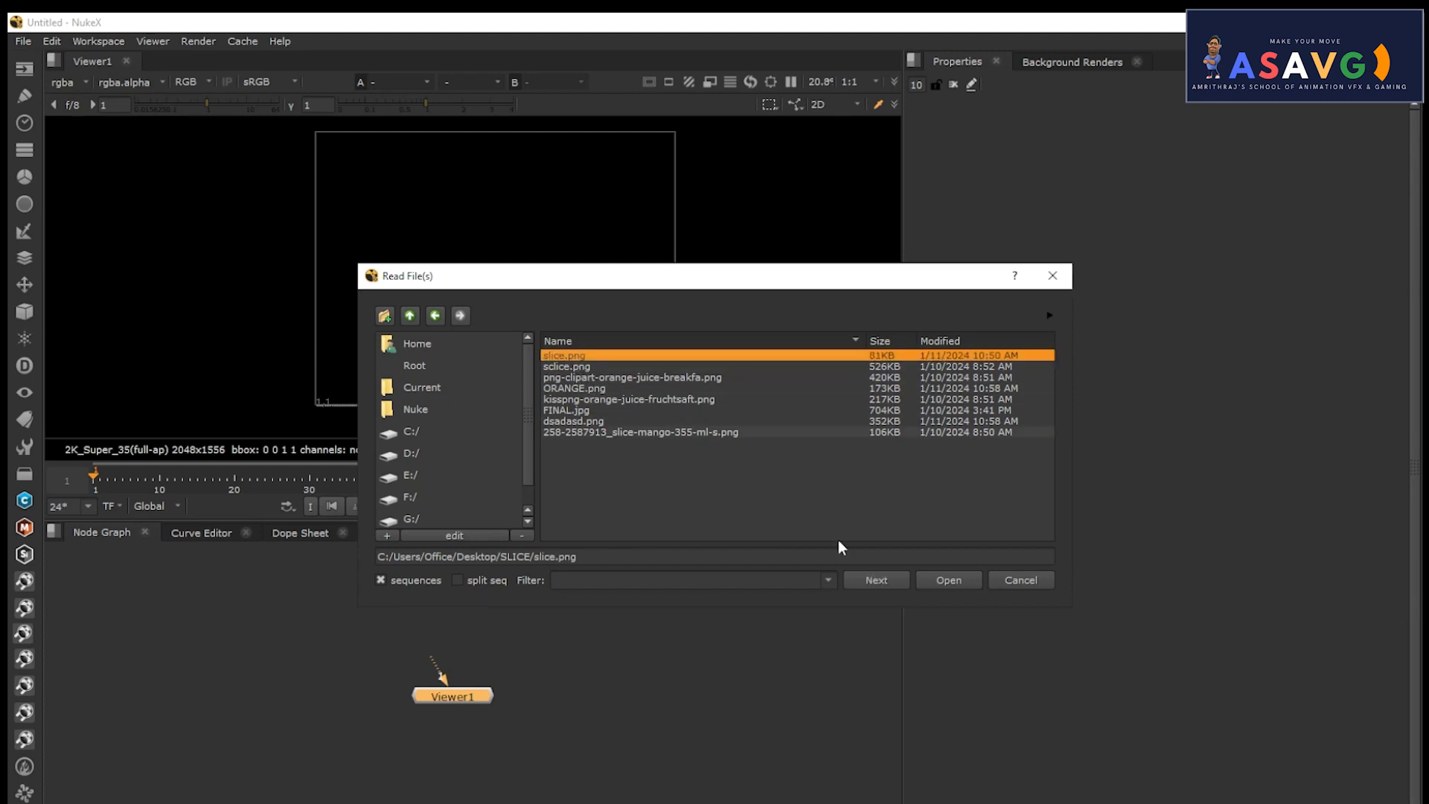
pyautogui.click(943, 580)
# Connect the Viewer node to the slice.png Read node and align it directly below.
pyautogui.moveTo(439, 692); pyautogui.dragTo(434, 637)
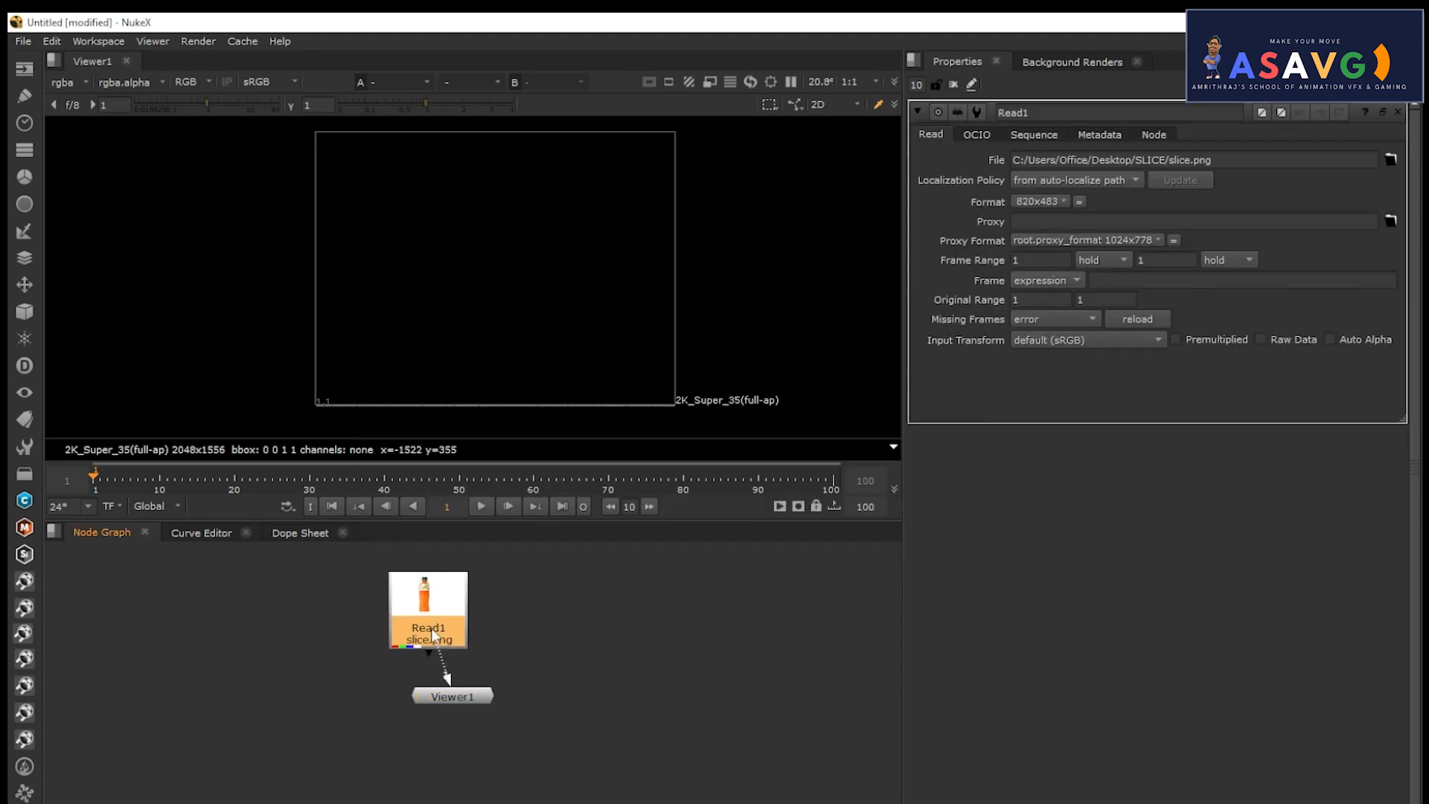
pyautogui.moveTo(454, 697); pyautogui.dragTo(445, 783)
pyautogui.press('f')
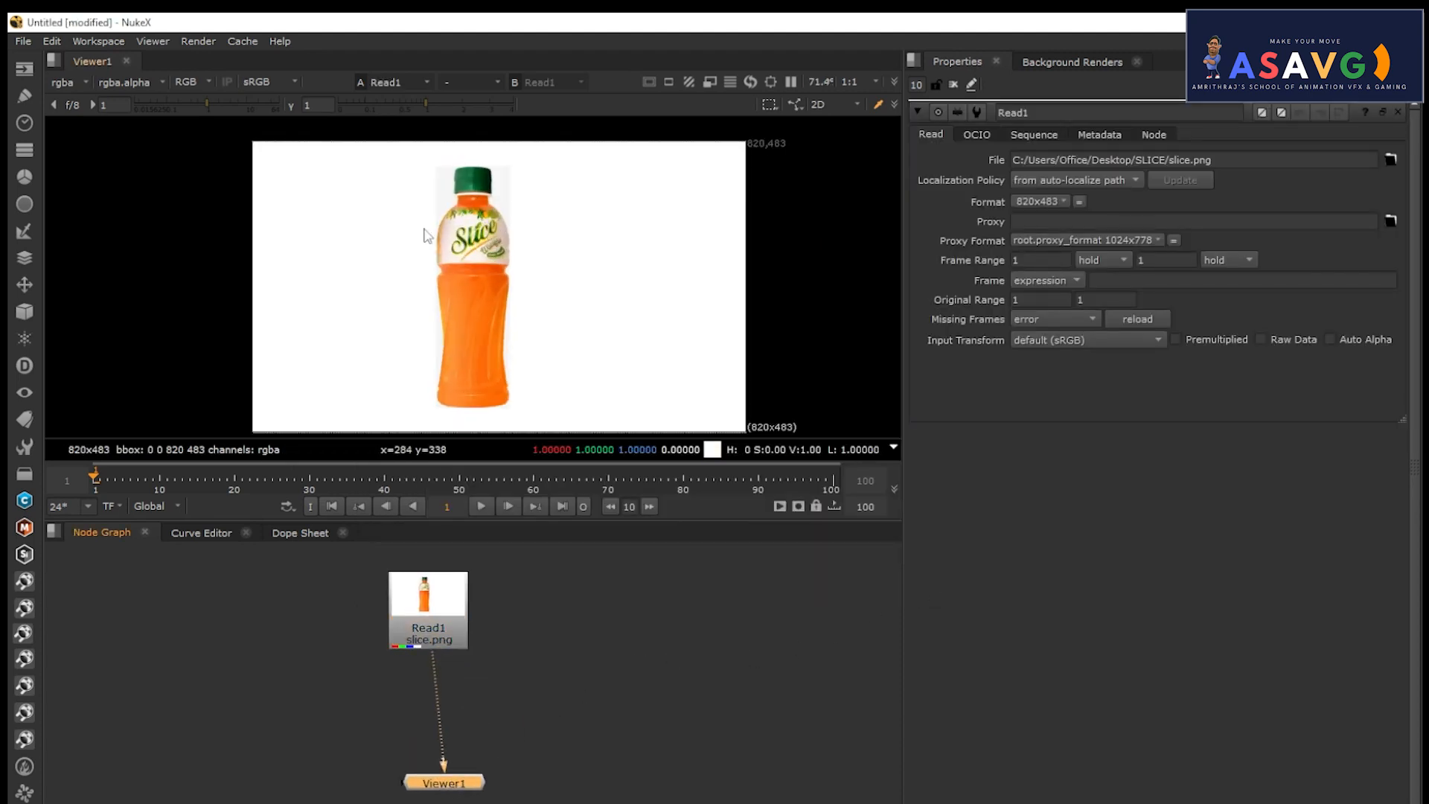
pyautogui.scroll(2, 425, 235)
pyautogui.moveTo(473, 298); pyautogui.dragTo(506, 264, button='middle')
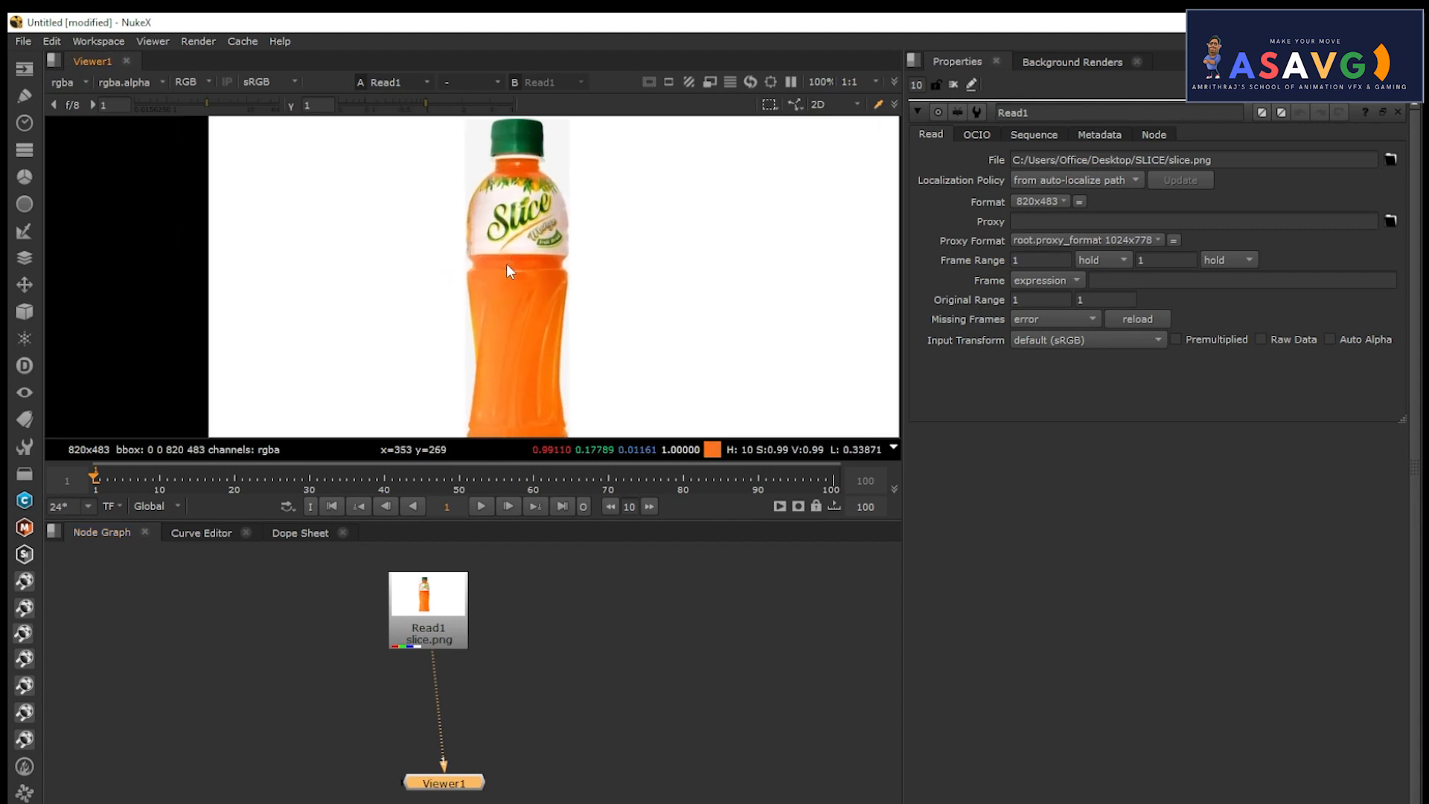
pyautogui.moveTo(444, 783); pyautogui.dragTo(428, 744)
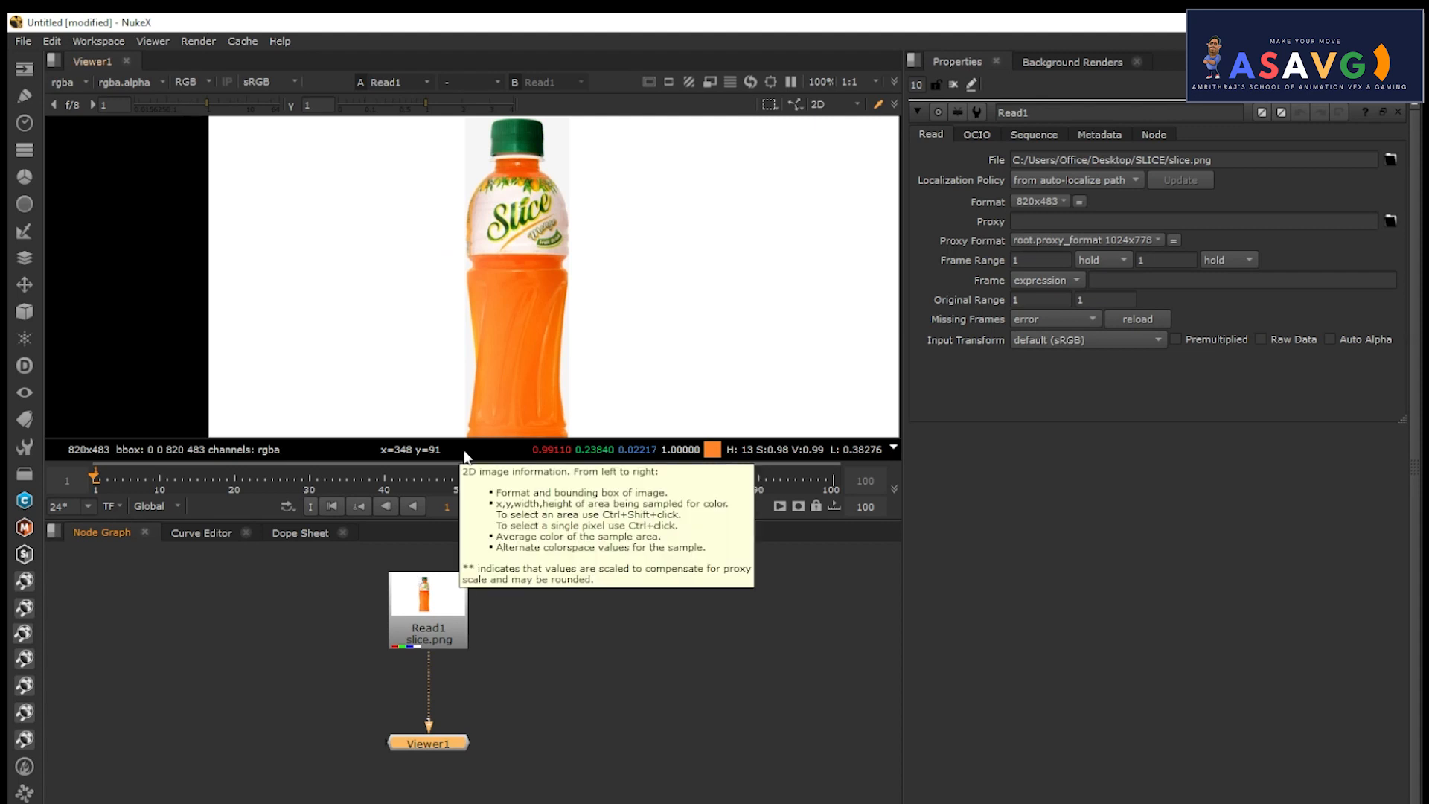
# Insert a Premult node between the slice.png Read node and the Viewer, placing it just under the Read node.
pyautogui.moveTo(508, 678); pyautogui.dragTo(546, 662, button='middle')
pyautogui.click(461, 607)
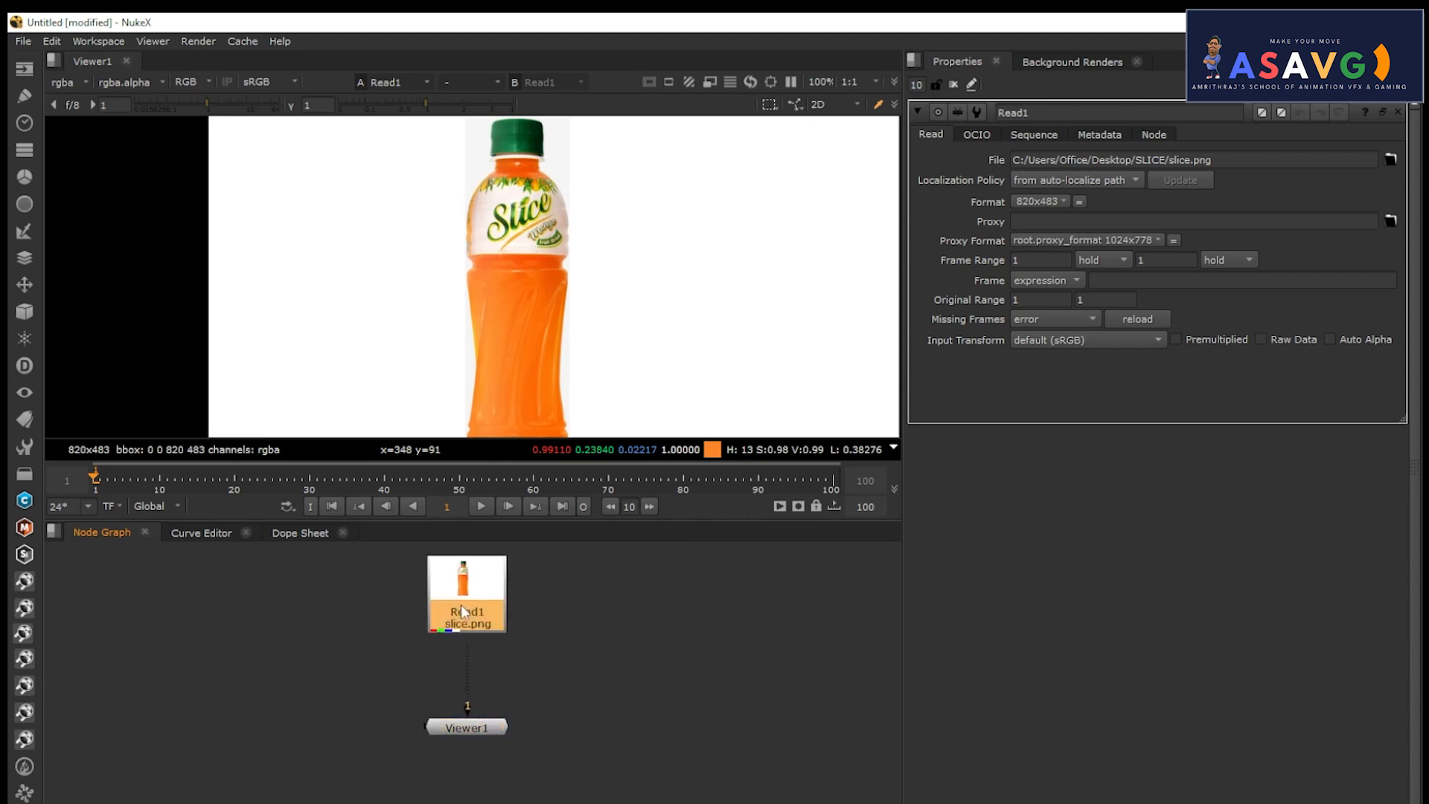
pyautogui.press('Tab')
pyautogui.write('pre')
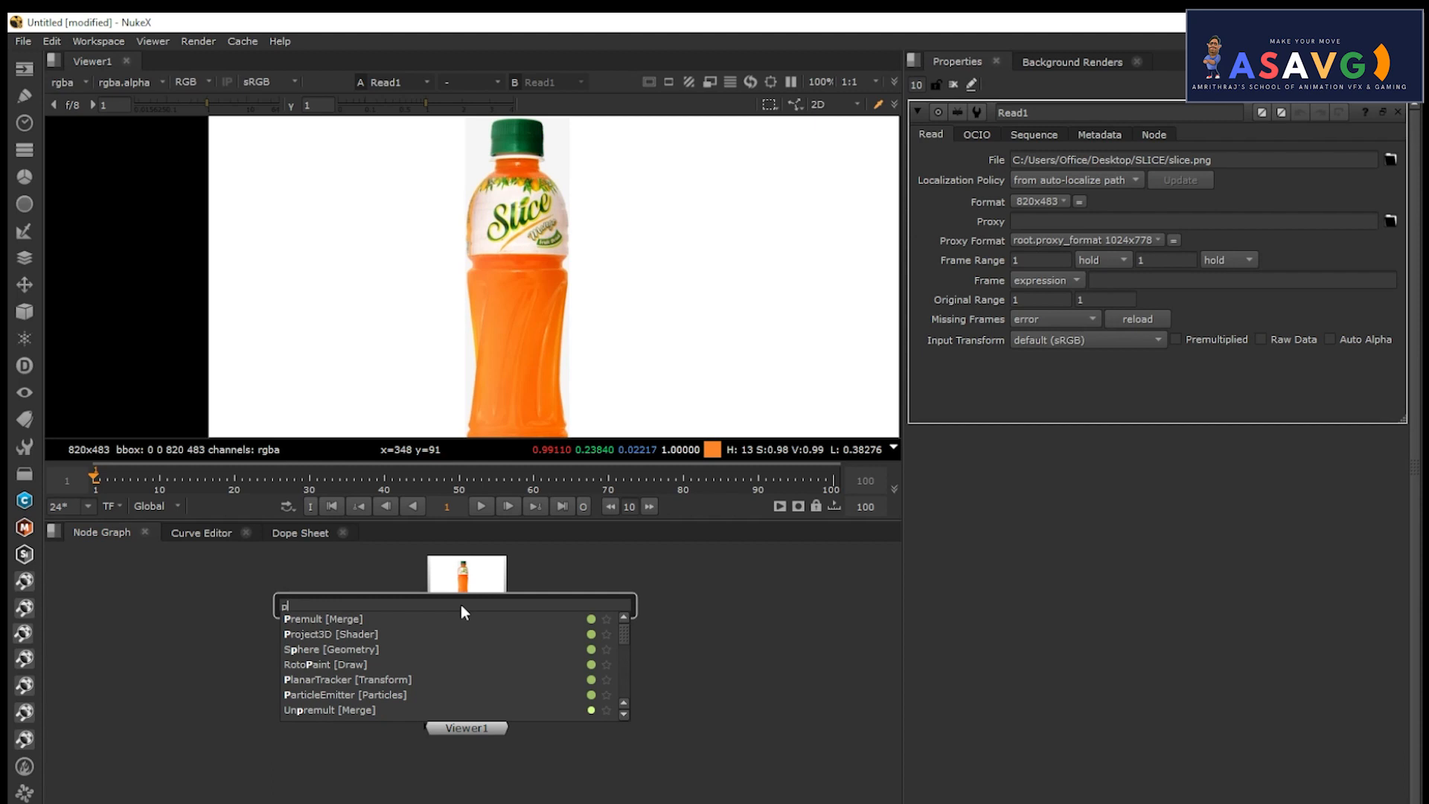
pyautogui.click(345, 618)
pyautogui.press('f')
pyautogui.scroll(3, 514, 213)
pyautogui.moveTo(552, 286); pyautogui.dragTo(524, 228, button='middle')
pyautogui.moveTo(479, 650); pyautogui.dragTo(484, 660)
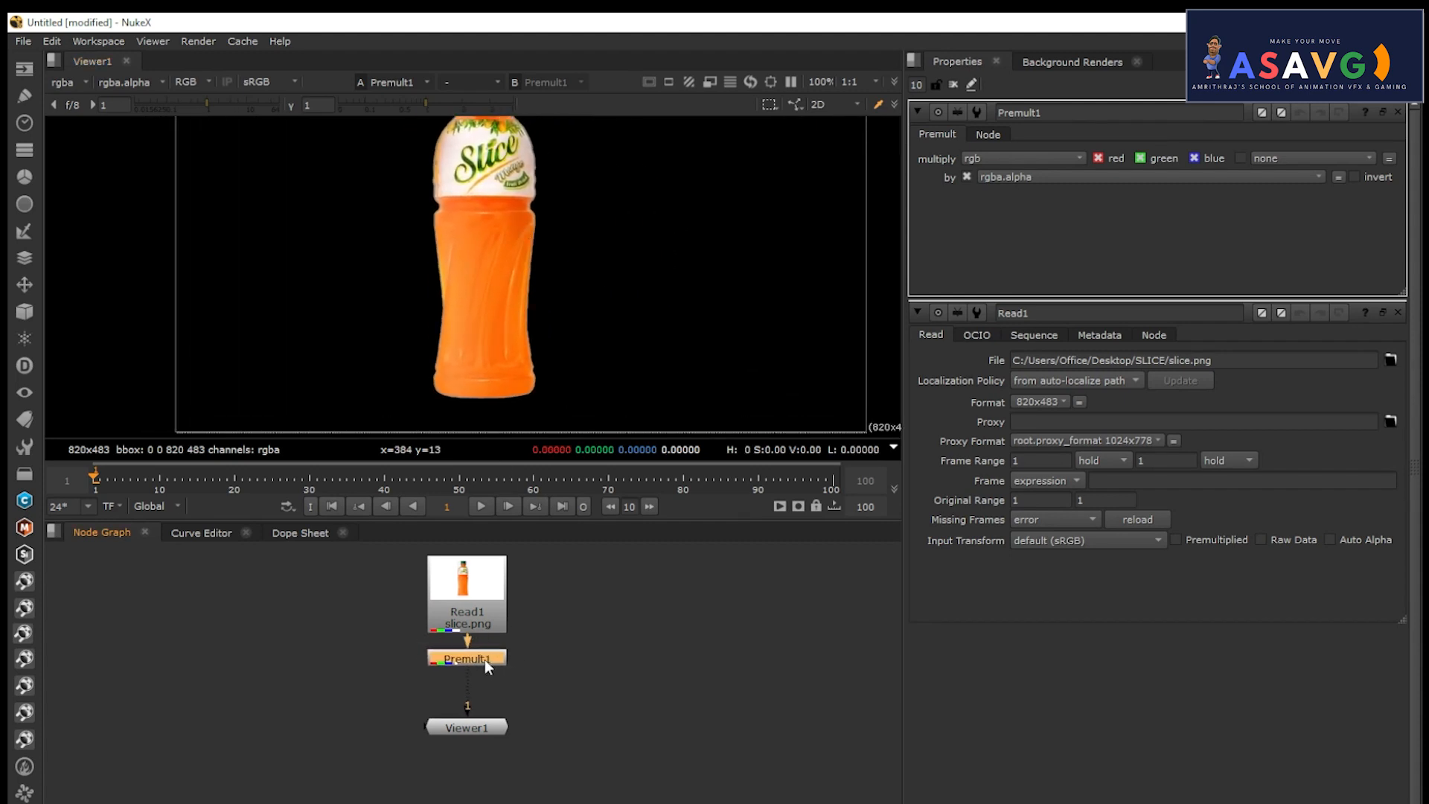
# Toggle the Premult node off and on to compare the bottle image with and without premultiplication.
pyautogui.press('d')
pyautogui.scroll(-4, 547, 387)
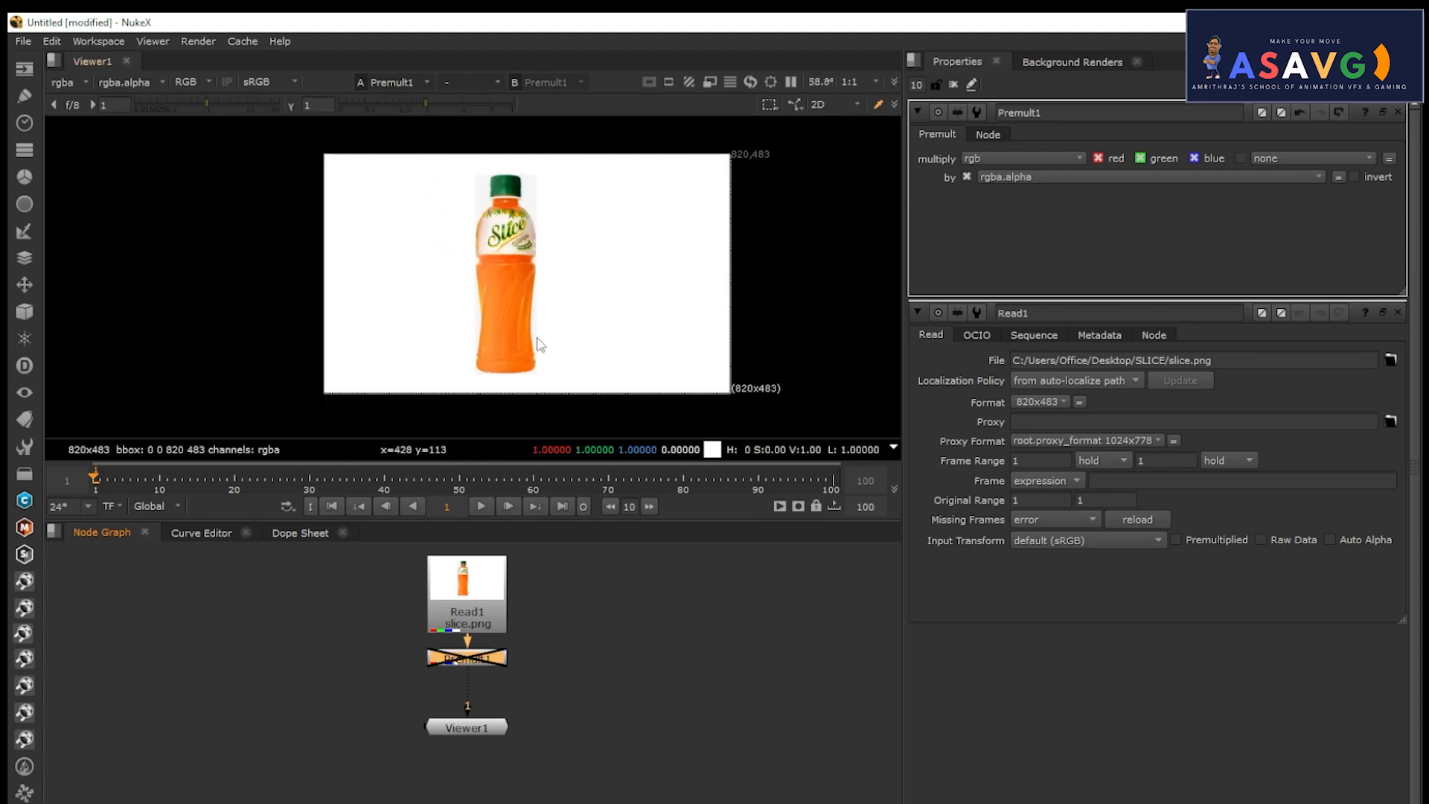
pyautogui.press('d')
pyautogui.press('d')
pyautogui.press('d')
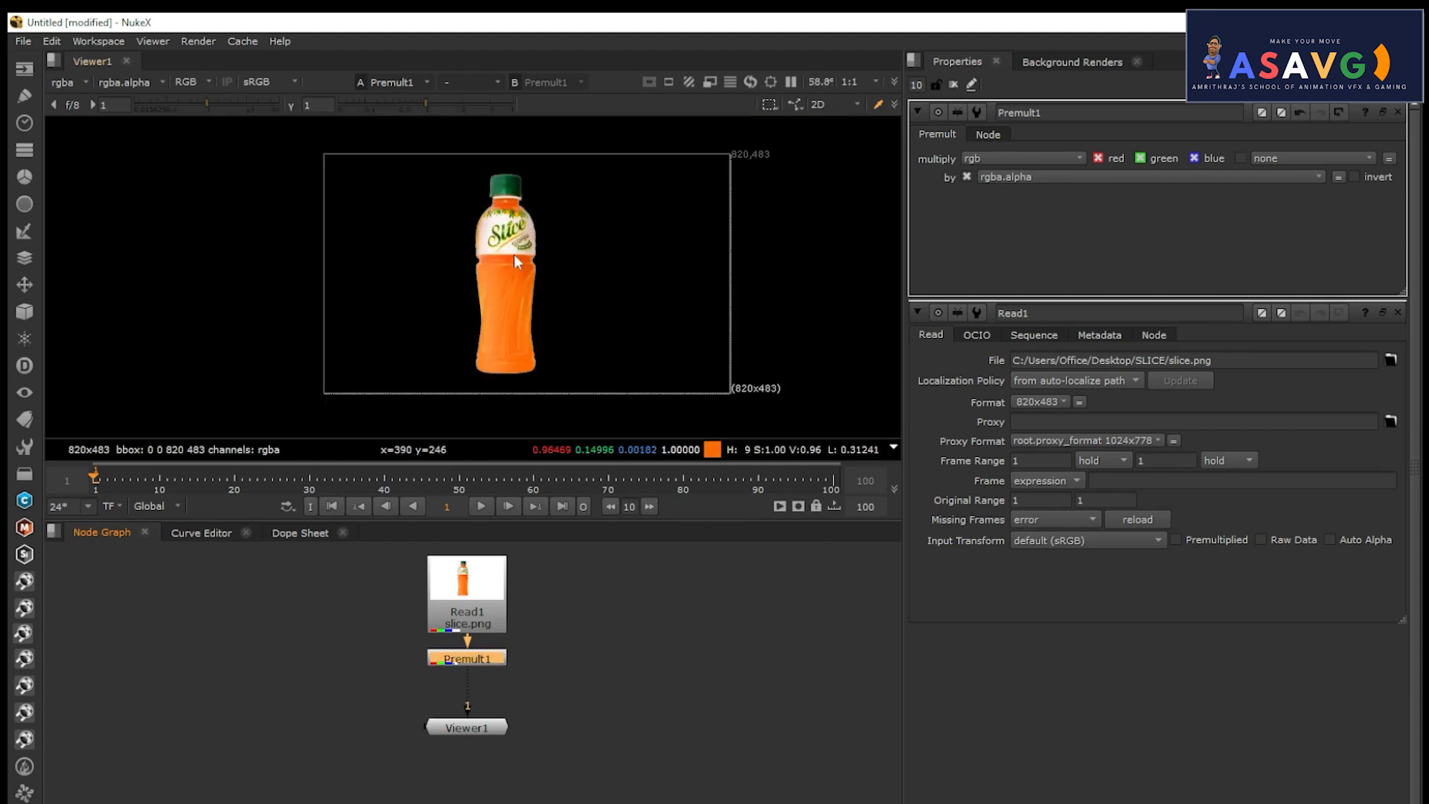
pyautogui.scroll(5, 513, 253)
pyautogui.scroll(-4, 512, 223)
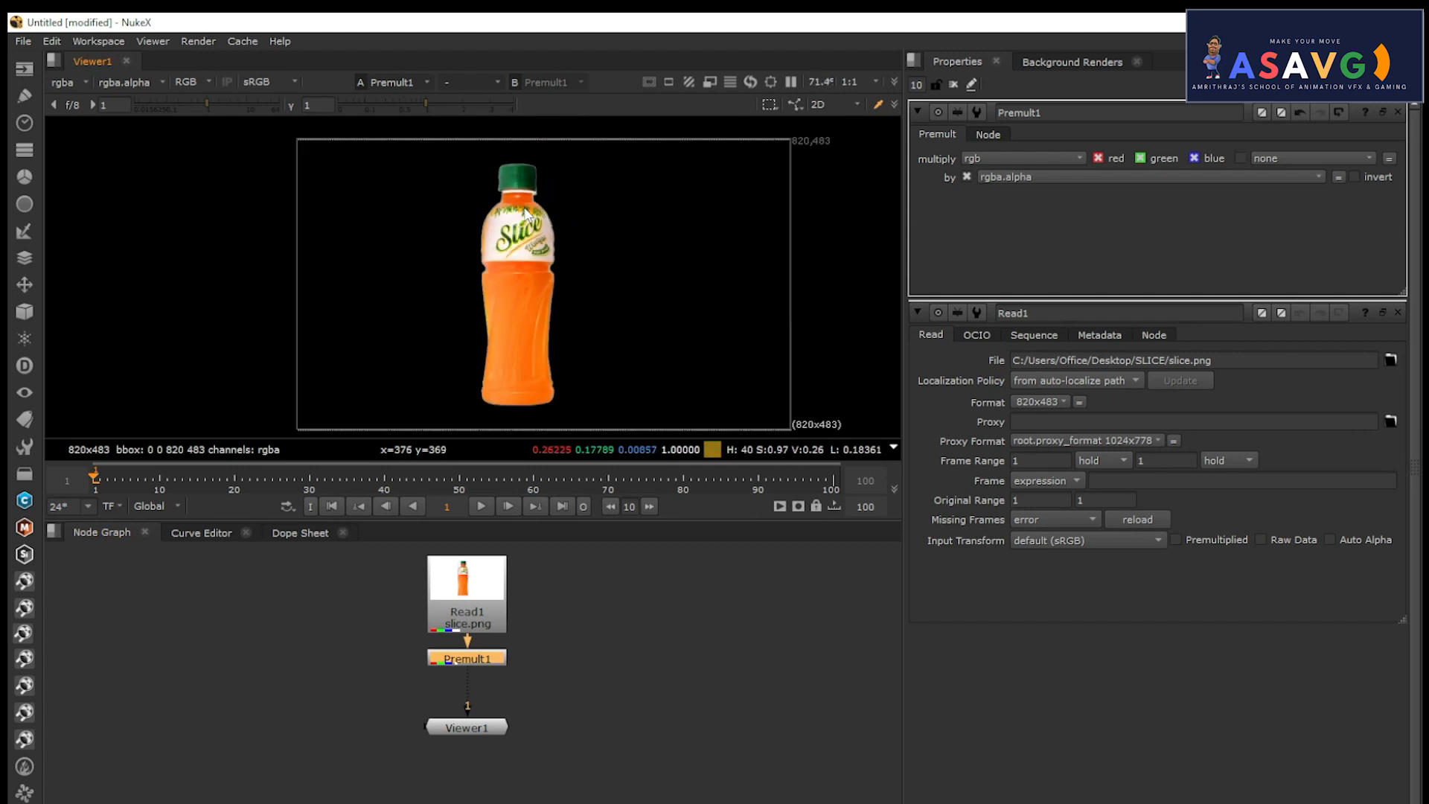
pyautogui.scroll(-2, 524, 572)
# Space out the node chain by moving the Viewer farther down and the Premult node slightly away from the Read node.
pyautogui.click(480, 715)
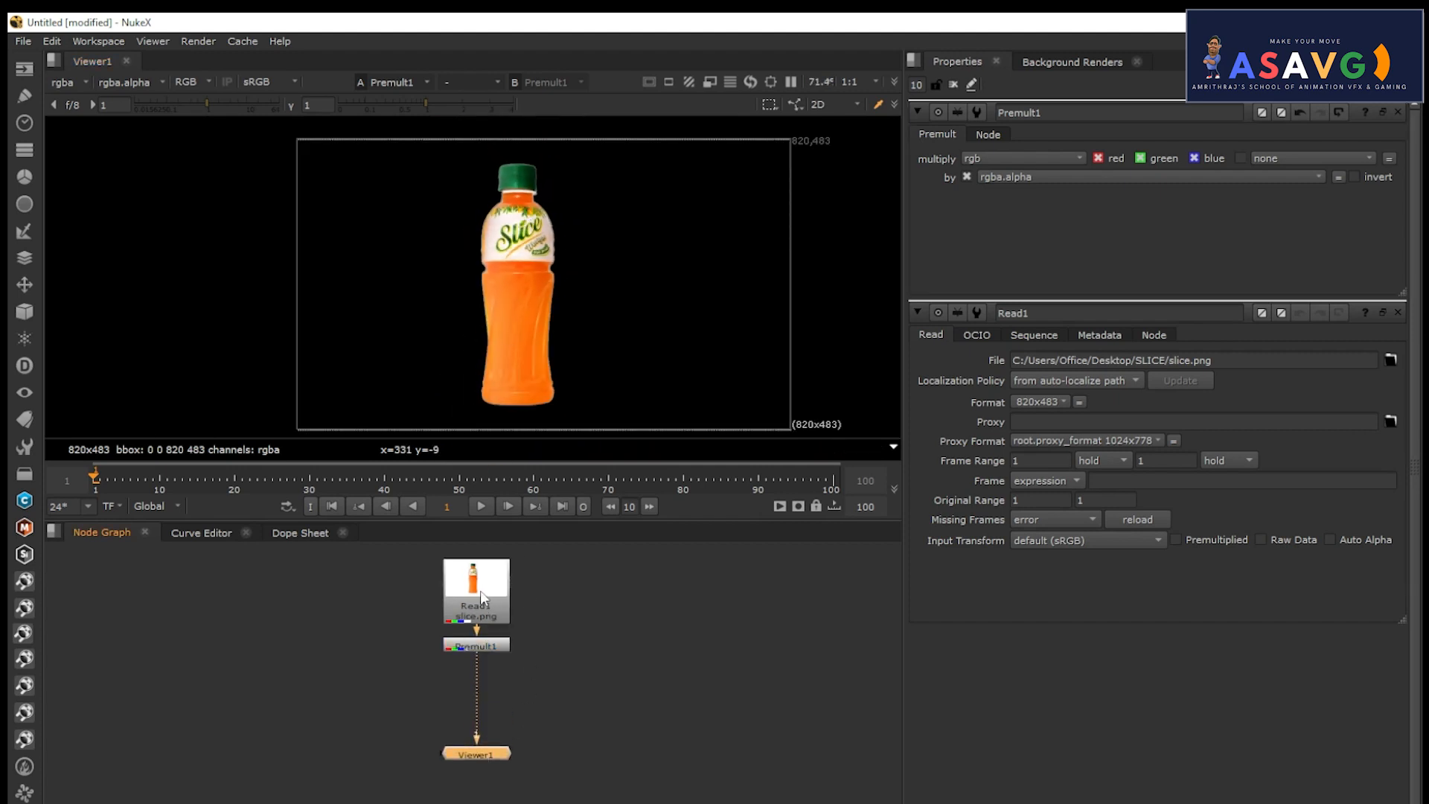
pyautogui.moveTo(480, 591); pyautogui.dragTo(446, 591, button='middle')
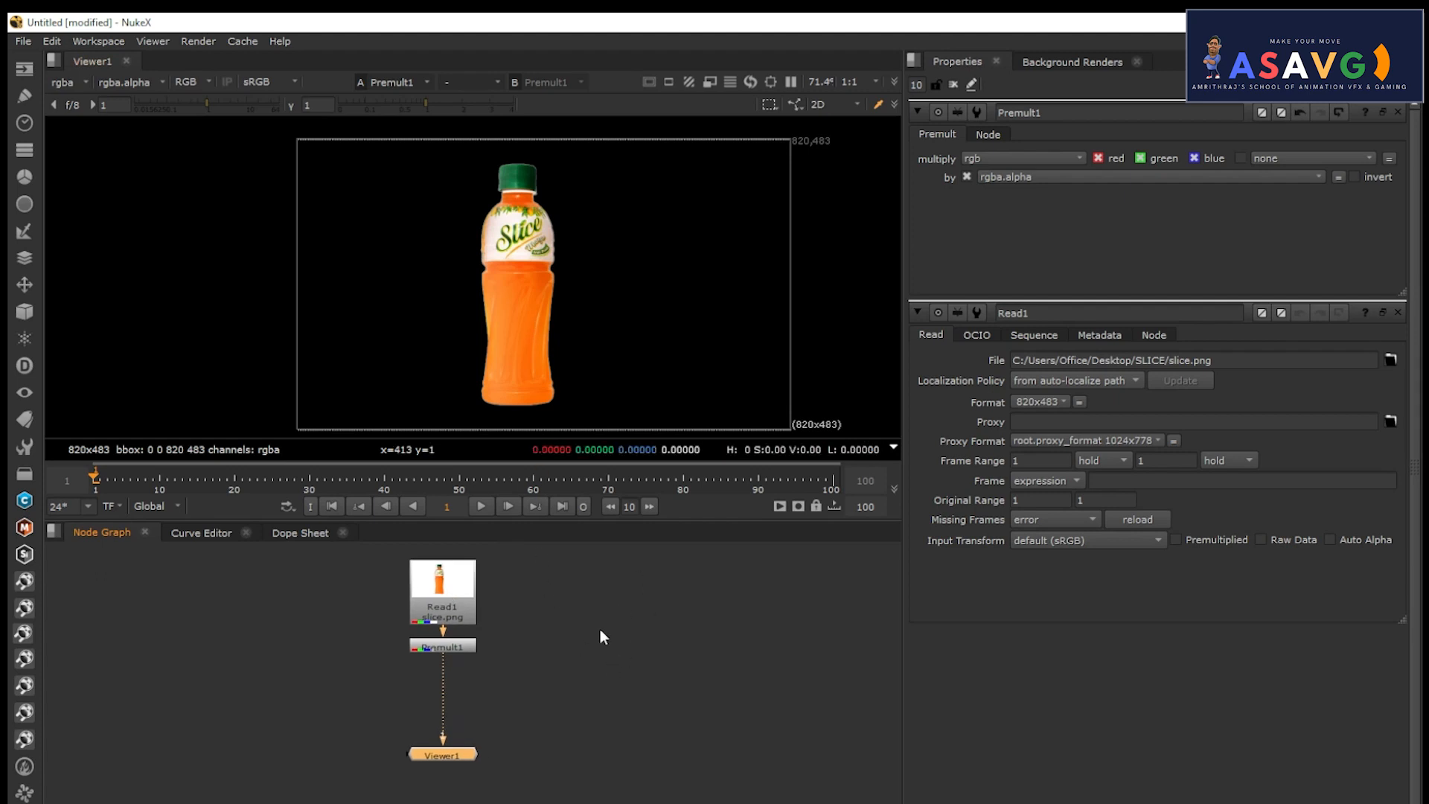
pyautogui.scroll(-1, 584, 633)
pyautogui.moveTo(539, 662); pyautogui.dragTo(576, 662, button='middle')
pyautogui.scroll(3, 512, 627)
pyautogui.click(510, 622)
pyautogui.click(510, 666)
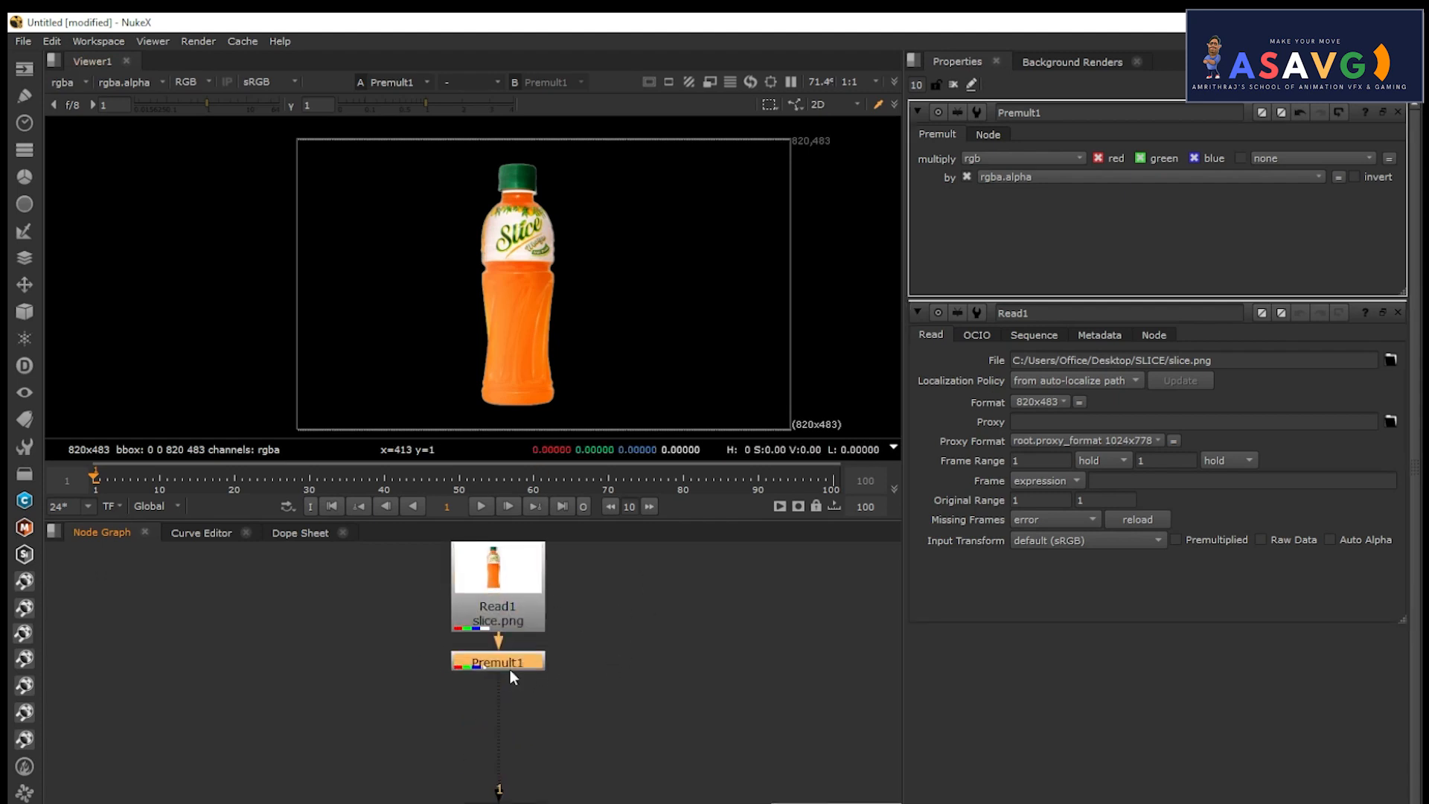
pyautogui.click(497, 594)
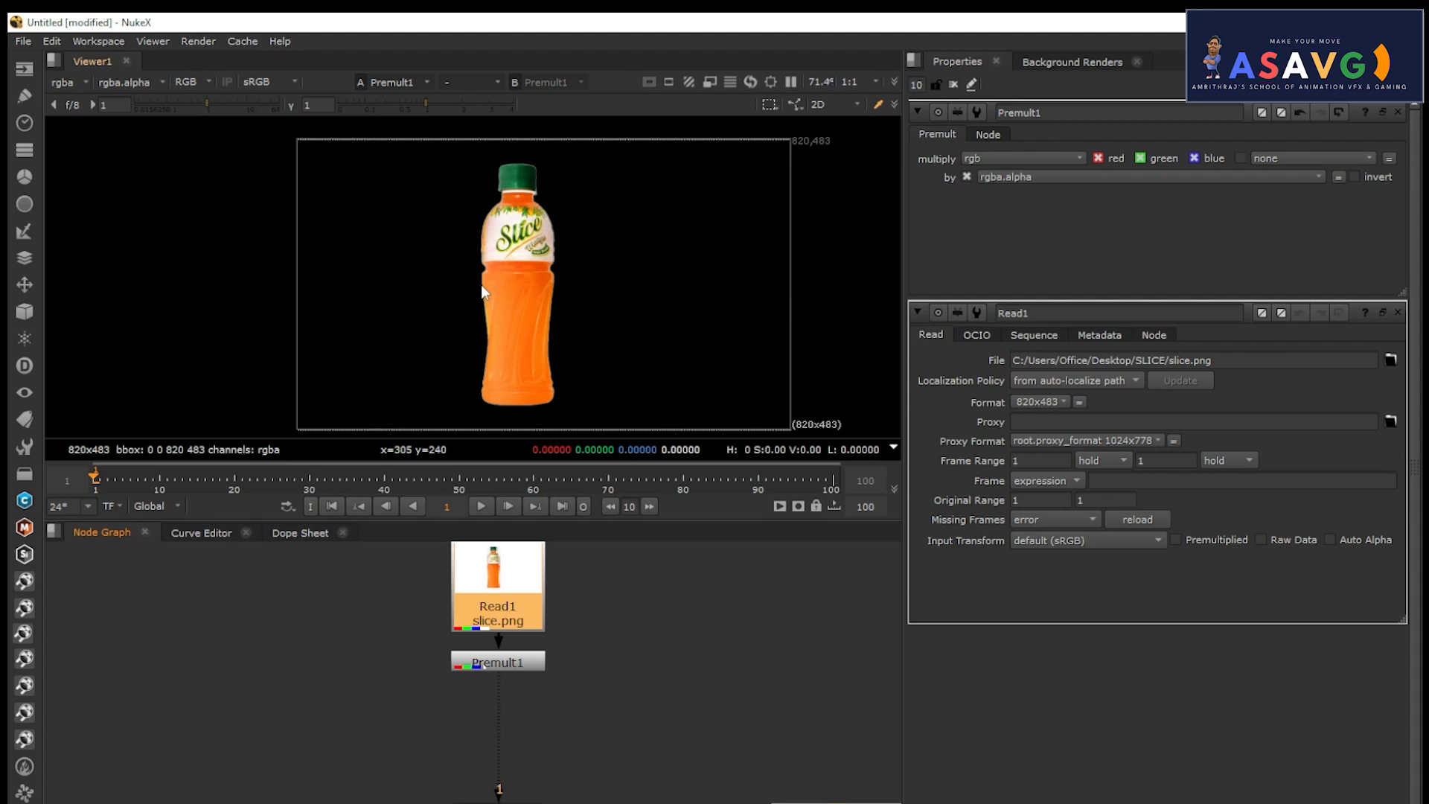
pyautogui.moveTo(494, 665); pyautogui.dragTo(493, 680)
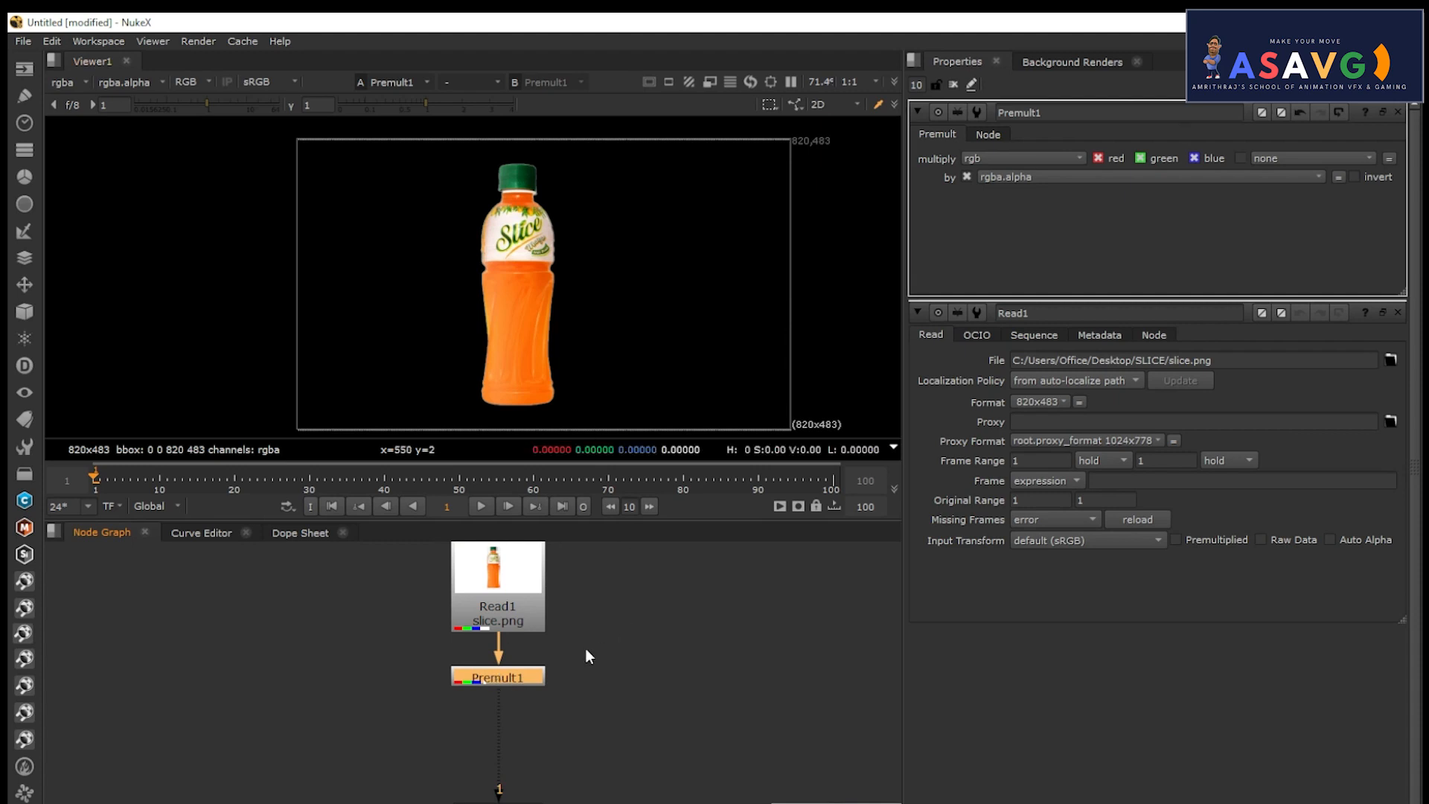
# Add a Transform node after Premult and shift its centre point onto the bottle at x 362, y 270.
pyautogui.scroll(-2, 570, 248)
pyautogui.moveTo(567, 356); pyautogui.dragTo(533, 353, button='middle')
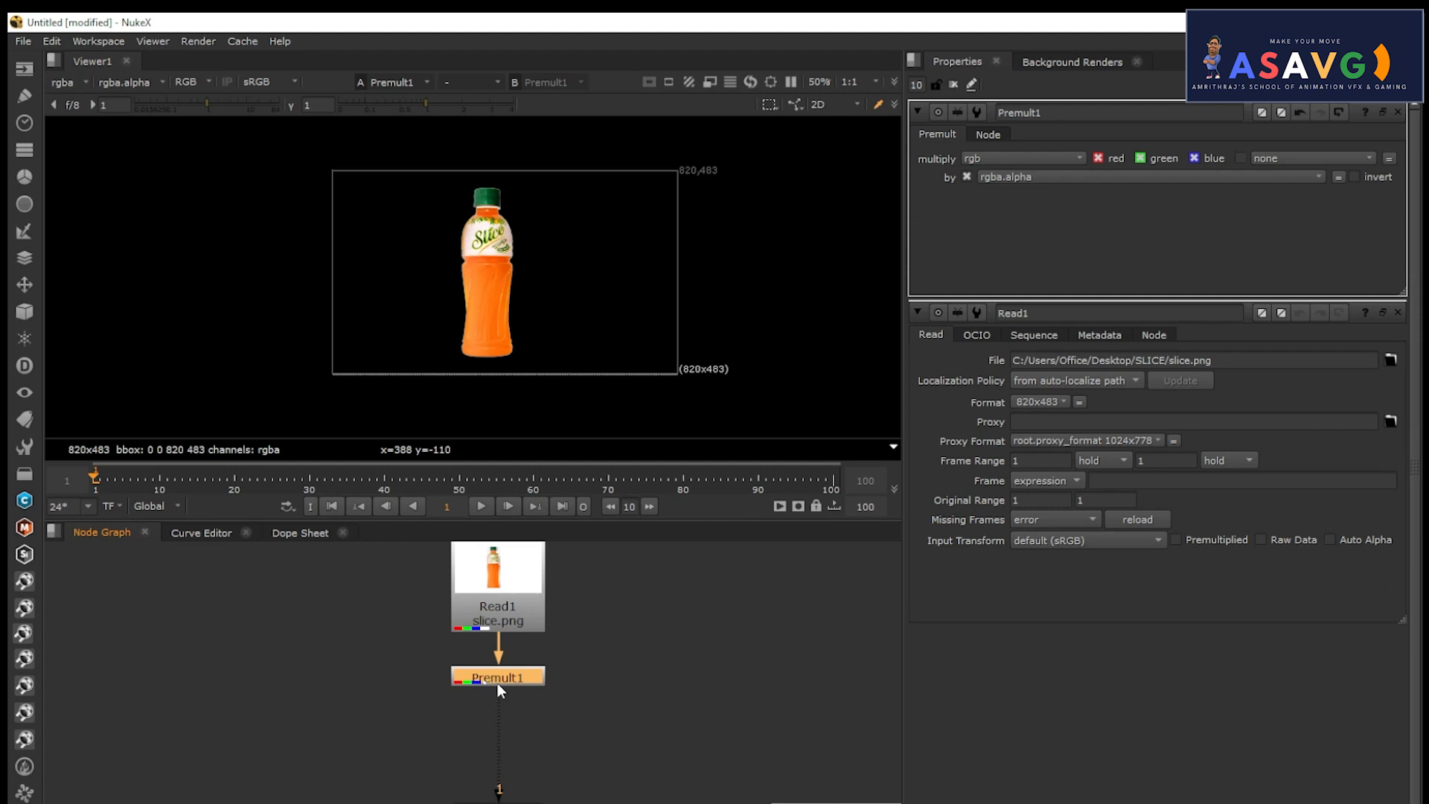
pyautogui.press('t')
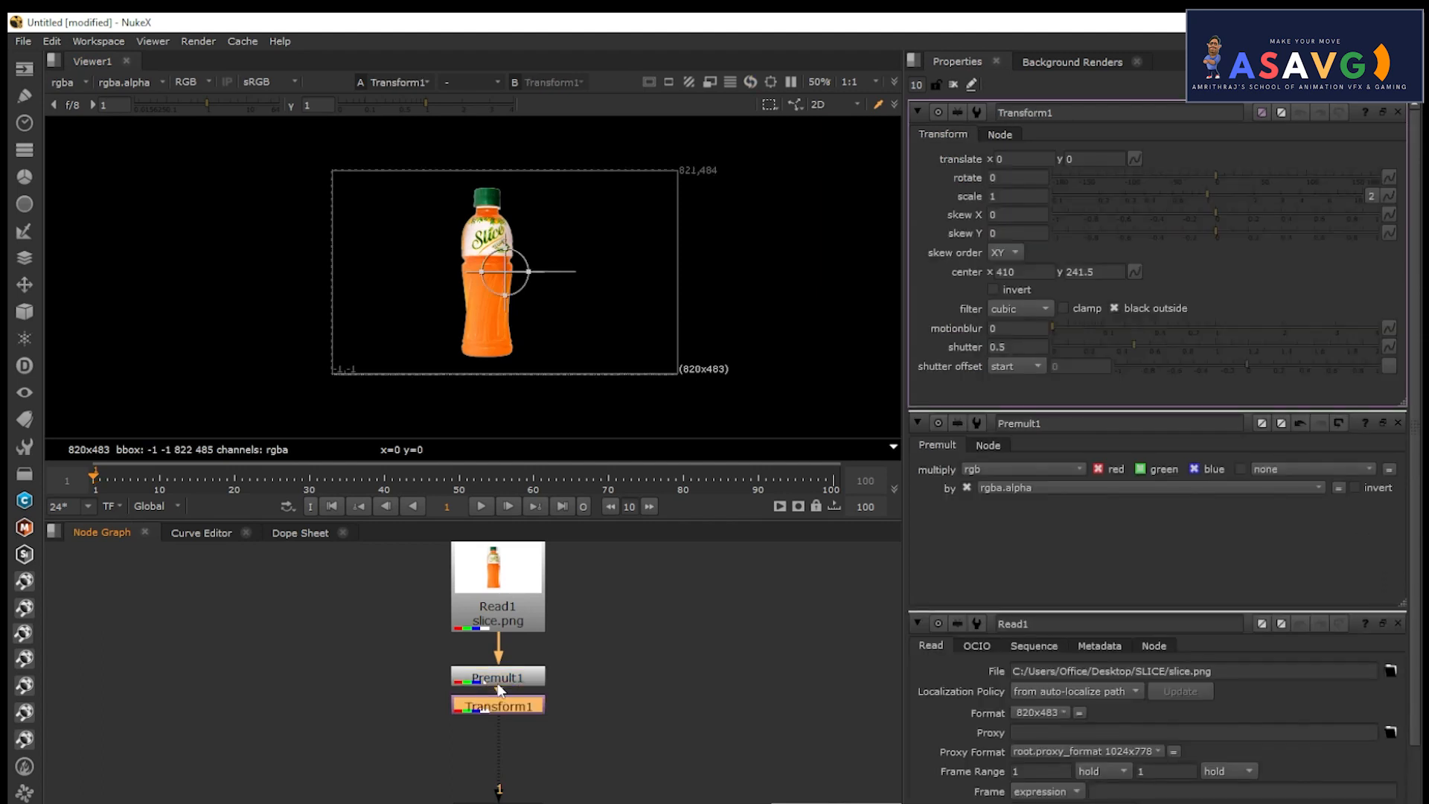
pyautogui.moveTo(507, 278)
pyautogui.keyDown('ctrl'); pyautogui.mouseDown()
pyautogui.moveTo(499, 298)
pyautogui.moveTo(487, 264)
pyautogui.mouseUp(); pyautogui.keyUp('ctrl')
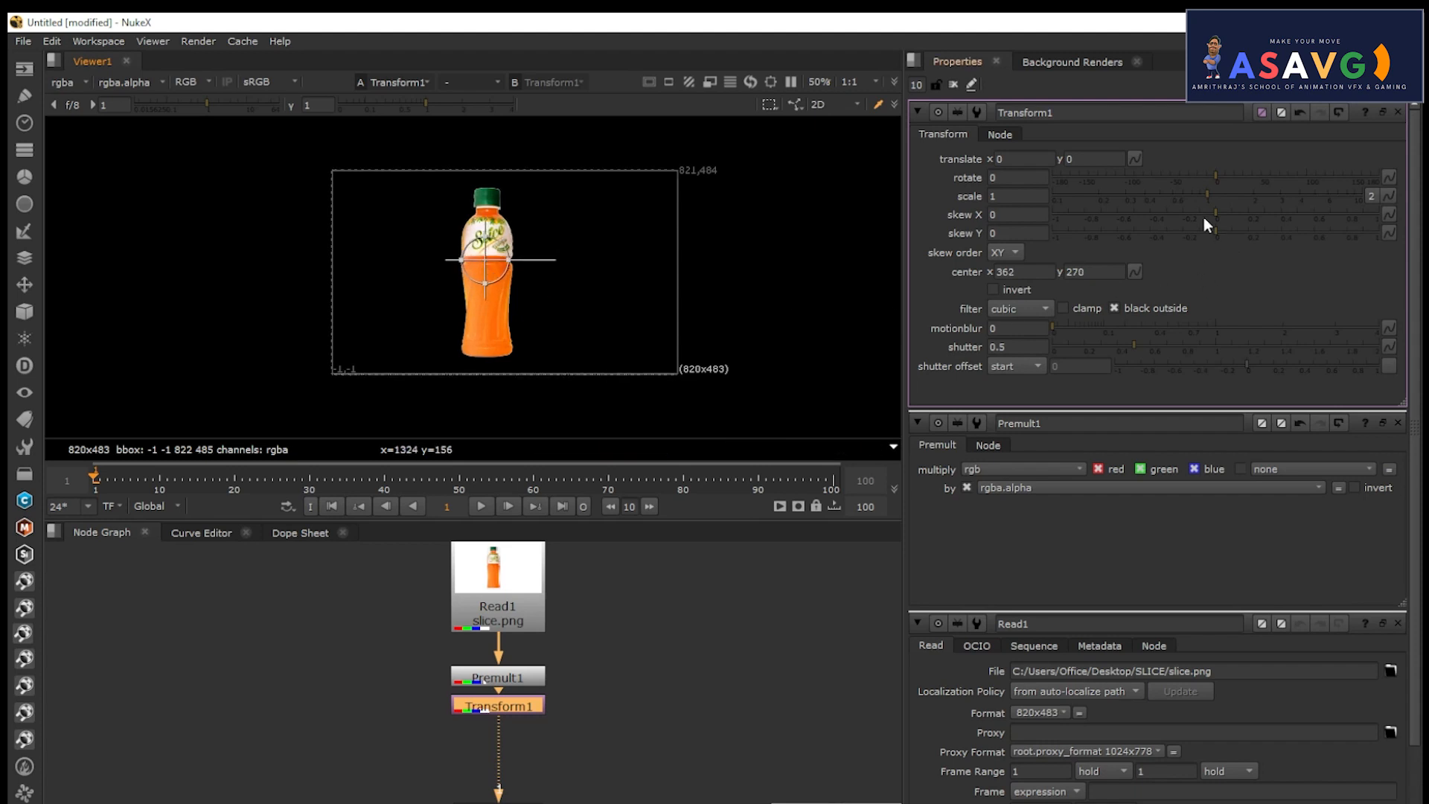
# Scale the bottle to 0.53 and translate it to x 19, y -8 with the Transform node.
pyautogui.moveTo(1204, 196); pyautogui.dragTo(1164, 196)
pyautogui.moveTo(517, 308); pyautogui.dragTo(525, 309)
pyautogui.scroll(3, 524, 307)
pyautogui.moveTo(482, 314); pyautogui.dragTo(595, 314, button='middle')
pyautogui.moveTo(592, 229); pyautogui.dragTo(592, 232)
pyautogui.scroll(-1, 619, 264)
pyautogui.scroll(-2, 636, 640)
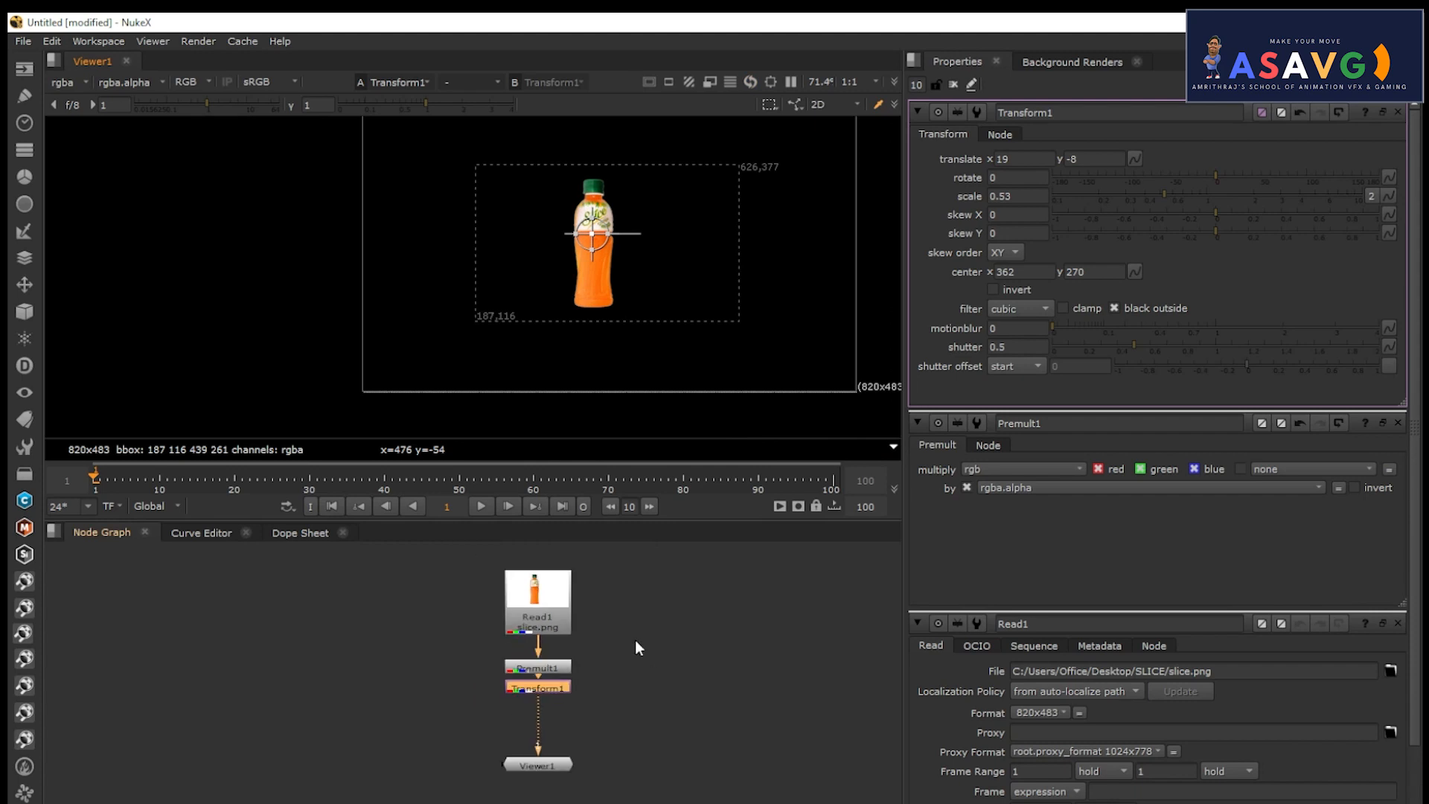
pyautogui.moveTo(682, 281); pyautogui.dragTo(590, 281, button='middle')
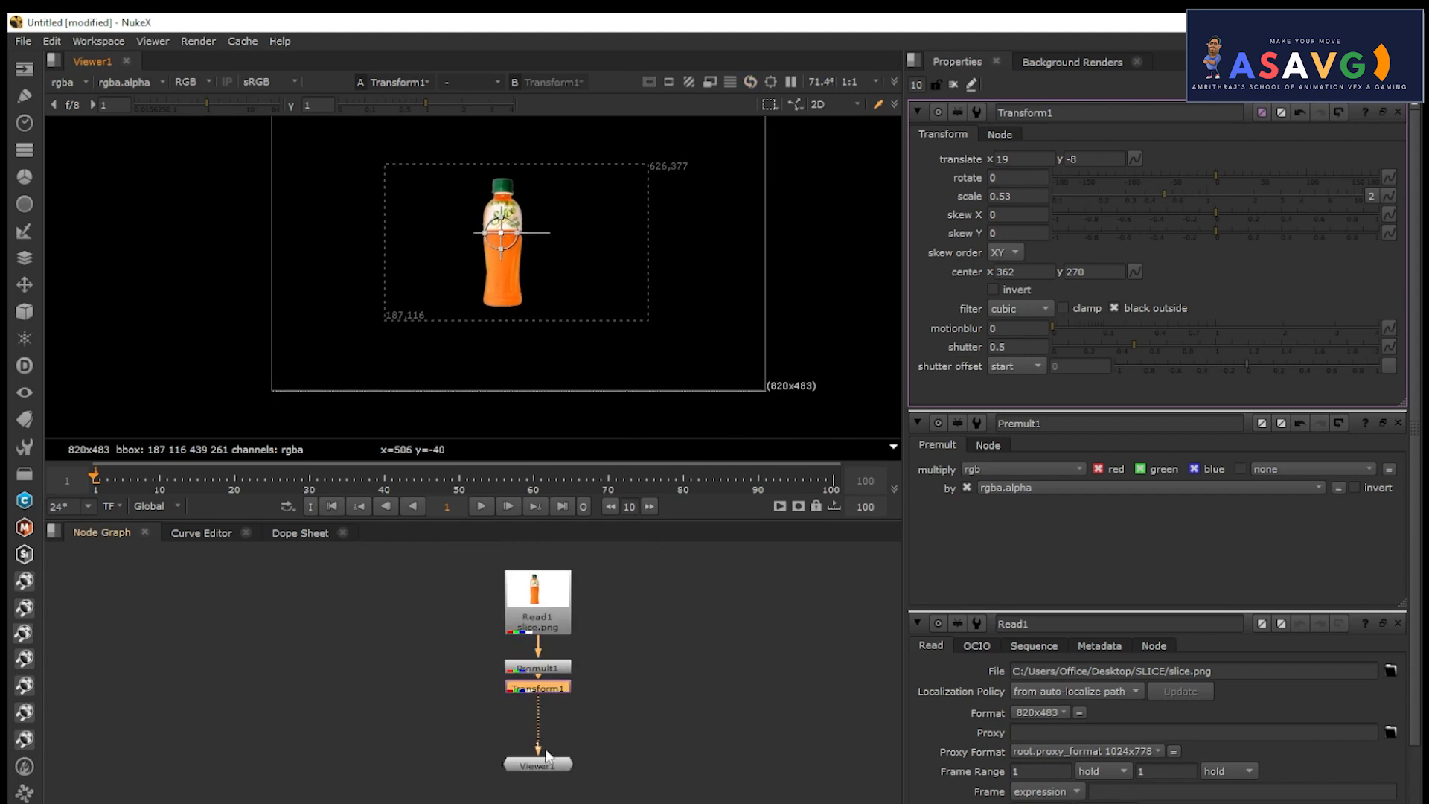
# Move the Transform and Premult nodes slightly down to widen the gaps below the Read node.
pyautogui.scroll(3, 550, 762)
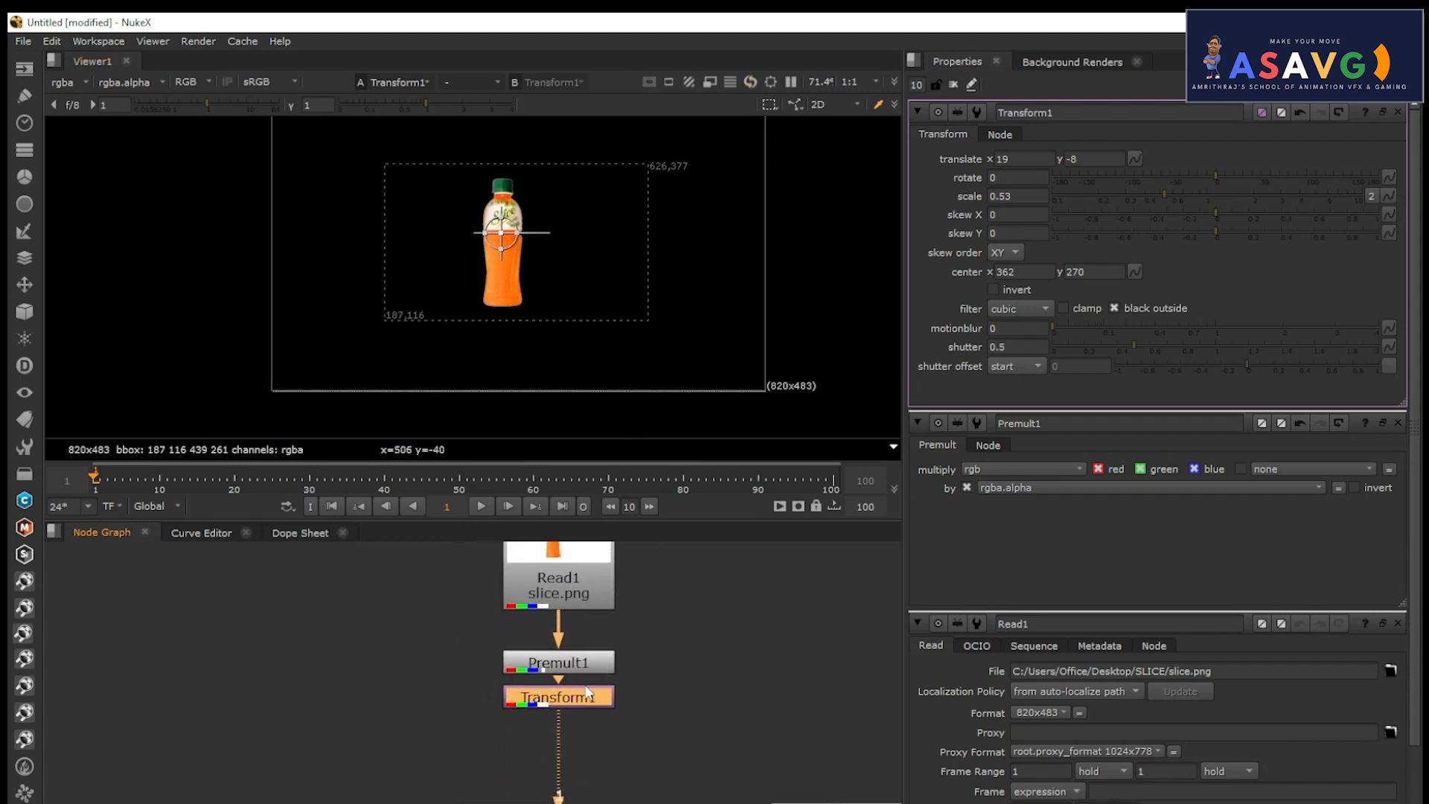
pyautogui.moveTo(569, 713); pyautogui.dragTo(571, 725)
pyautogui.moveTo(576, 660); pyautogui.dragTo(576, 669)
# Insert a Reformat node between the Read and Premult nodes and set its output format to HD_1080 1920x1080.
pyautogui.click(580, 600)
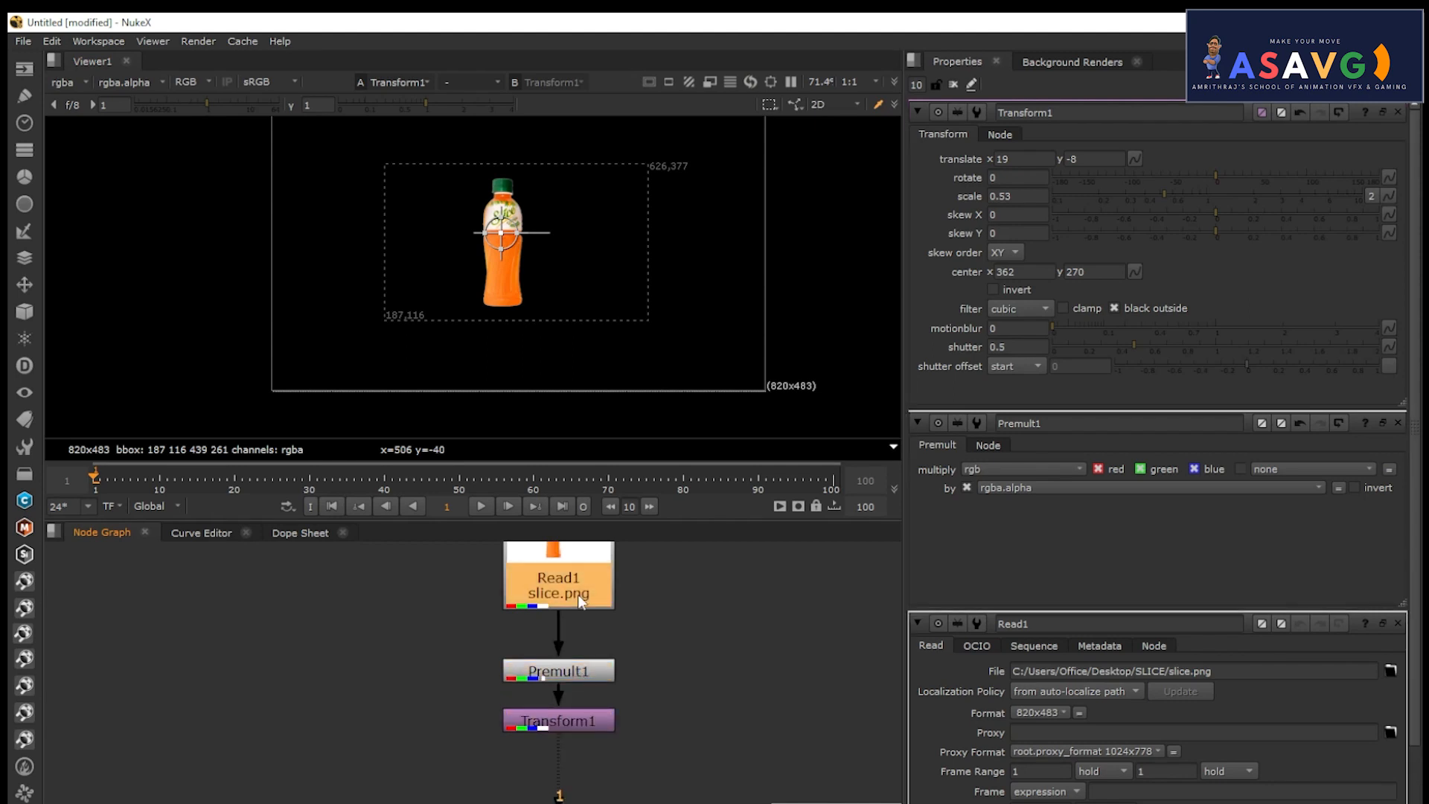
pyautogui.press('Tab')
pyautogui.write('re')
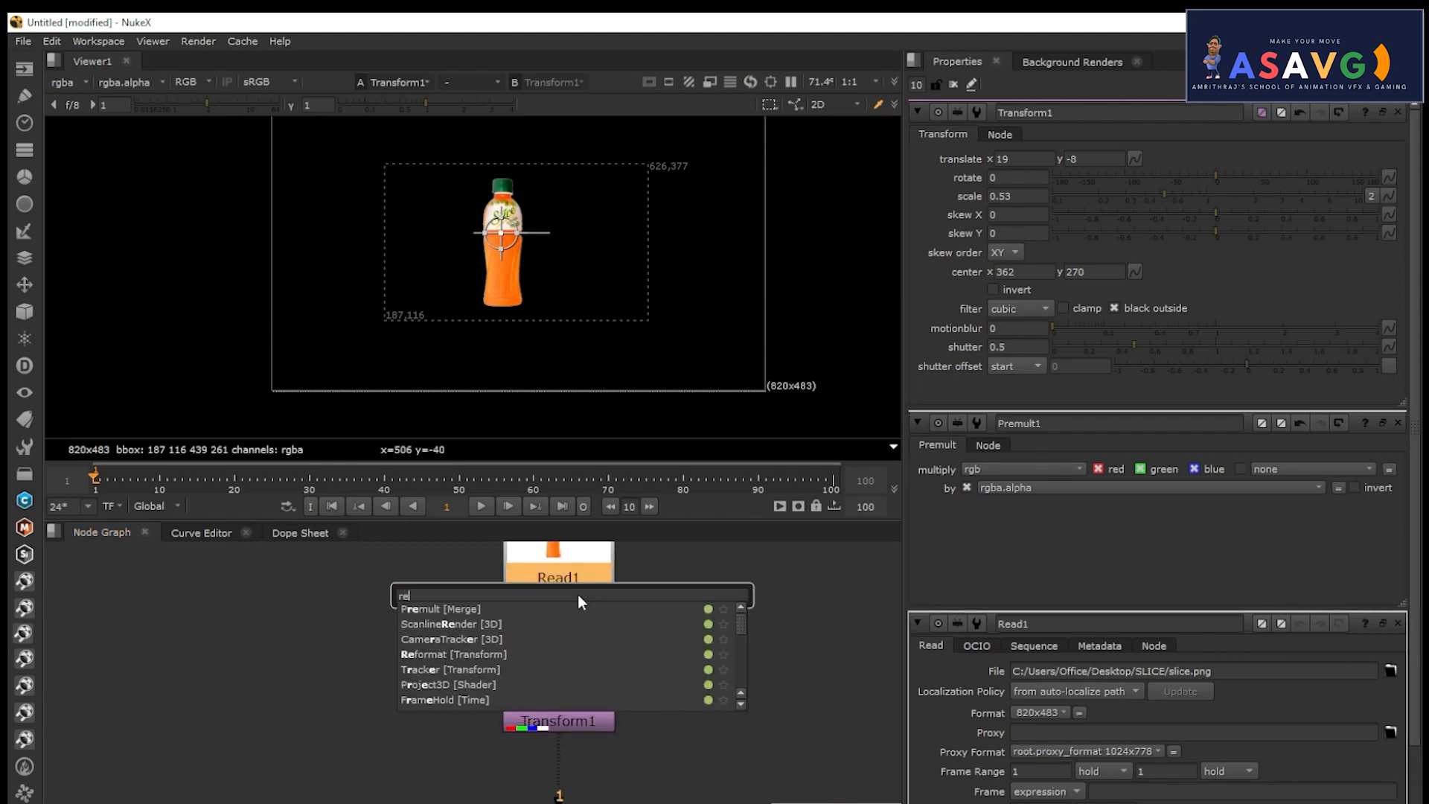
pyautogui.write('fort')
pyautogui.click(498, 607)
pyautogui.click(498, 607)
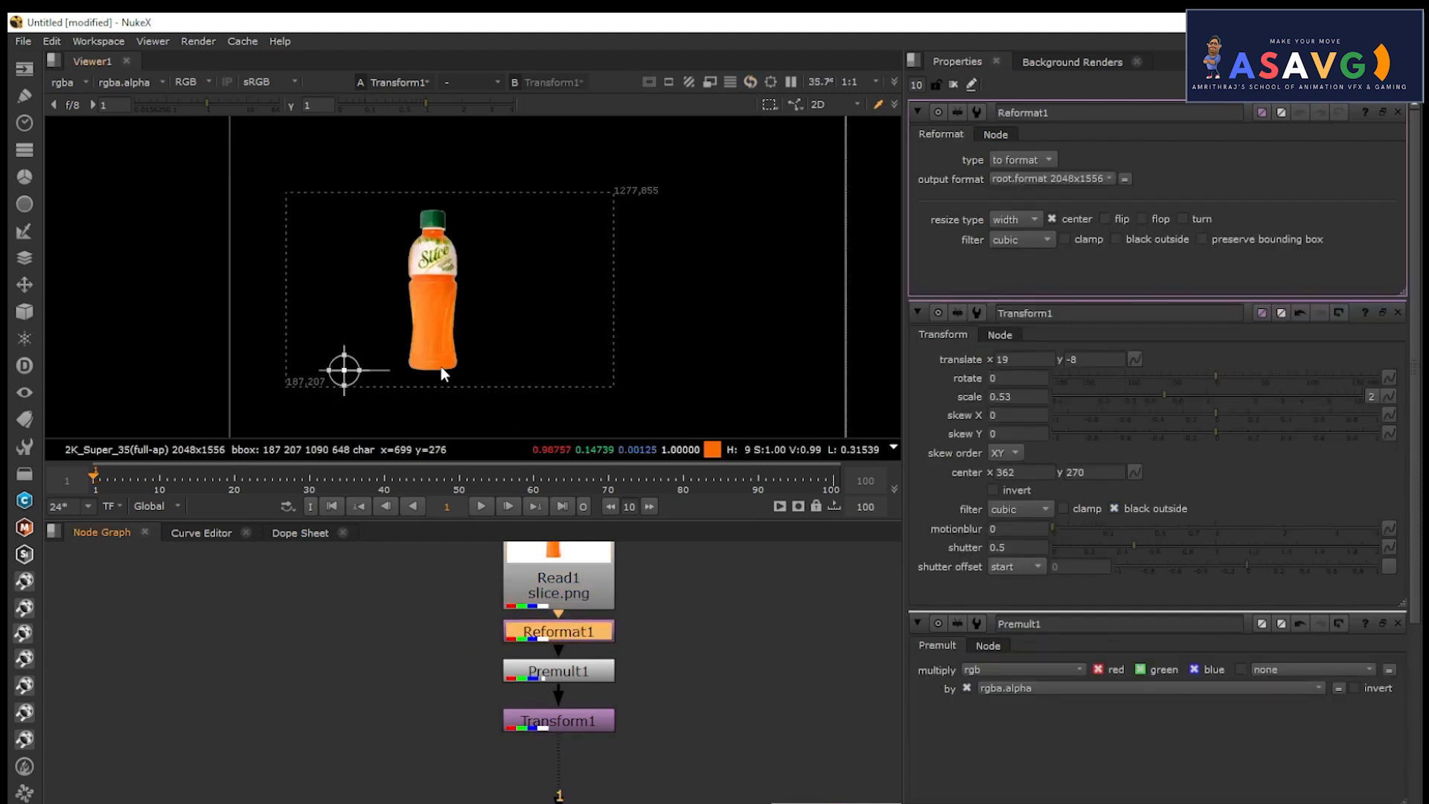
pyautogui.click(1047, 180)
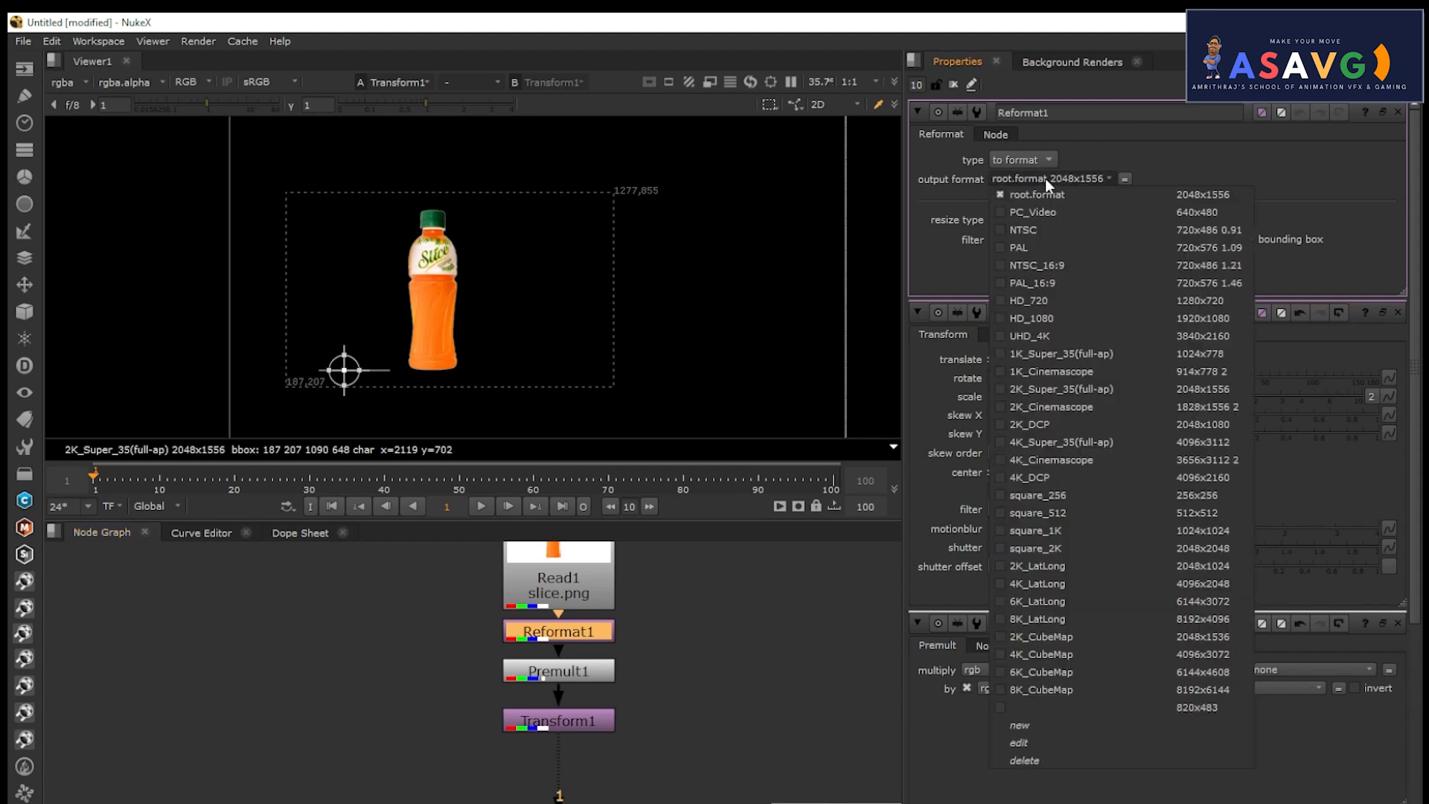
pyautogui.click(1046, 318)
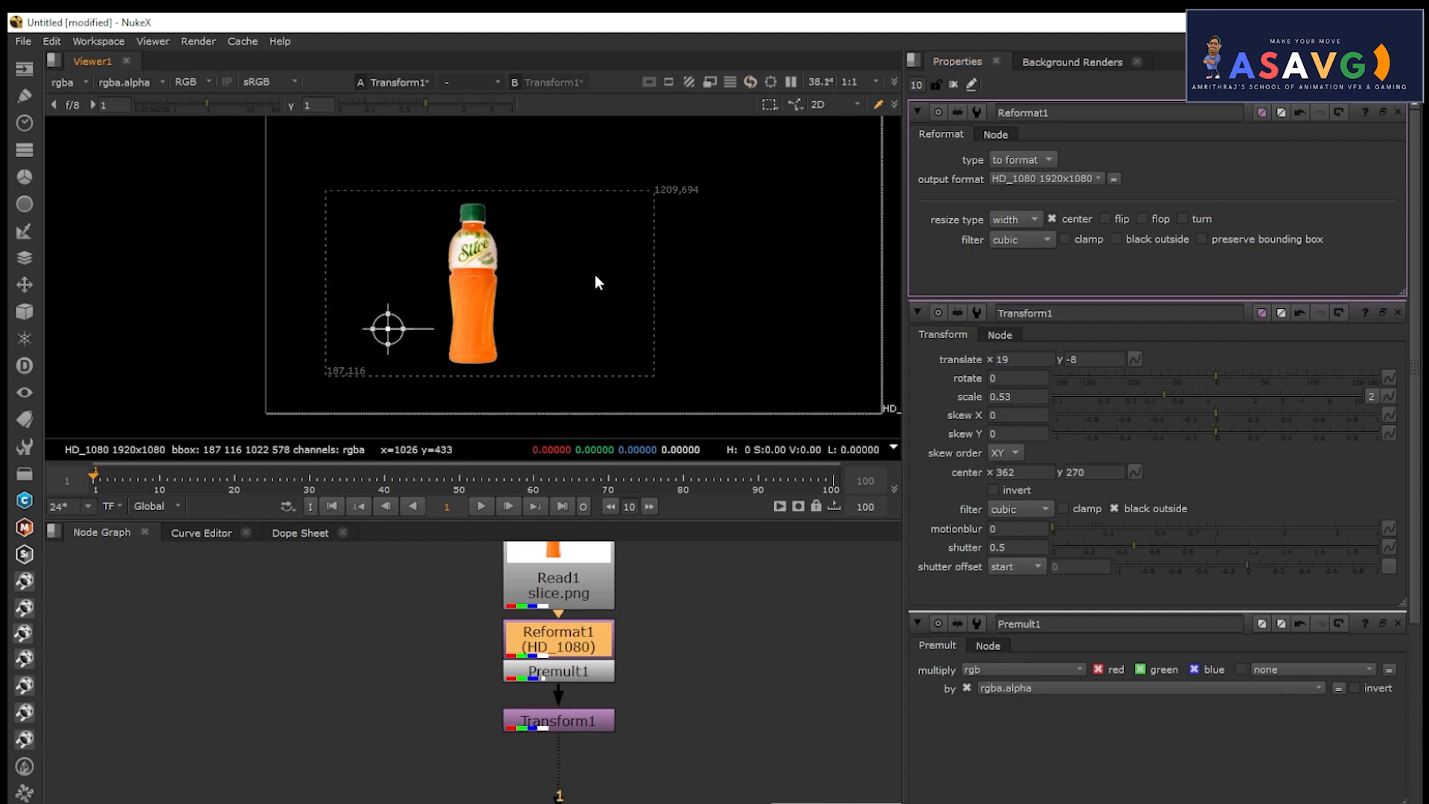
# Shift the Transform's centre point onto the bottle at x 895, y 520 while keeping the bottle near the frame's middle.
pyautogui.scroll(-2, 708, 395)
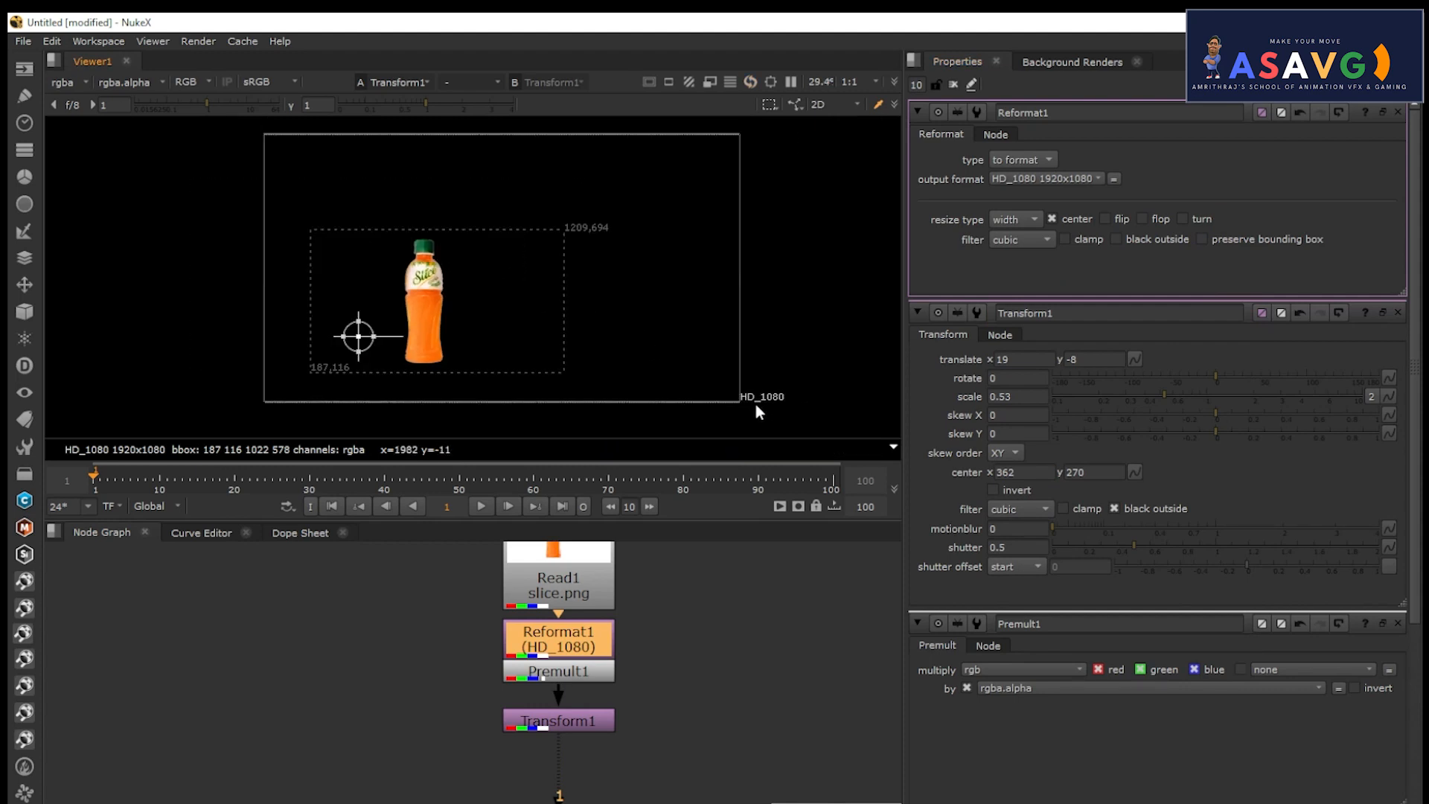
pyautogui.moveTo(755, 403); pyautogui.dragTo(889, 386, button='middle')
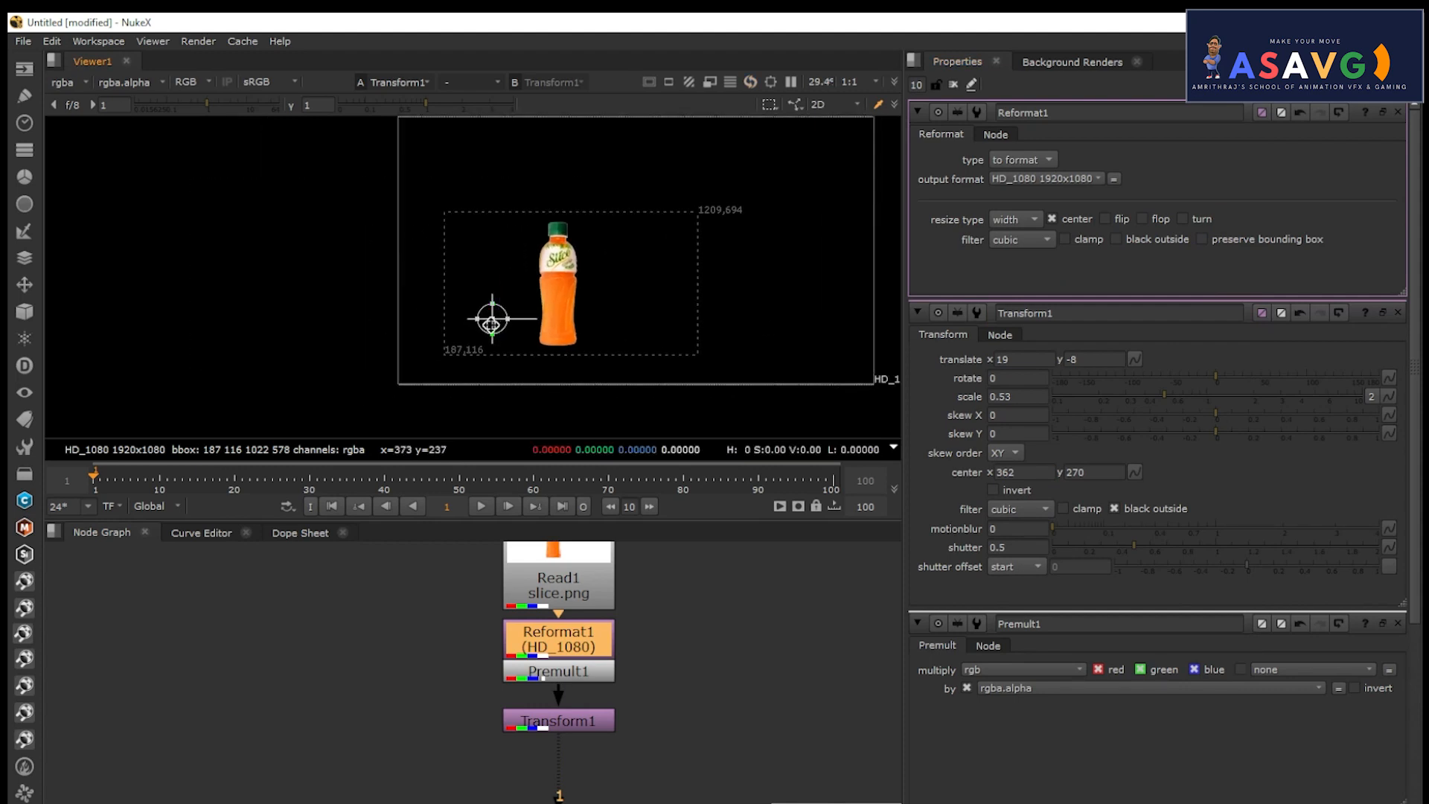
pyautogui.keyDown('ctrl'); pyautogui.moveTo(491, 319); pyautogui.dragTo(638, 267); pyautogui.keyUp('ctrl')
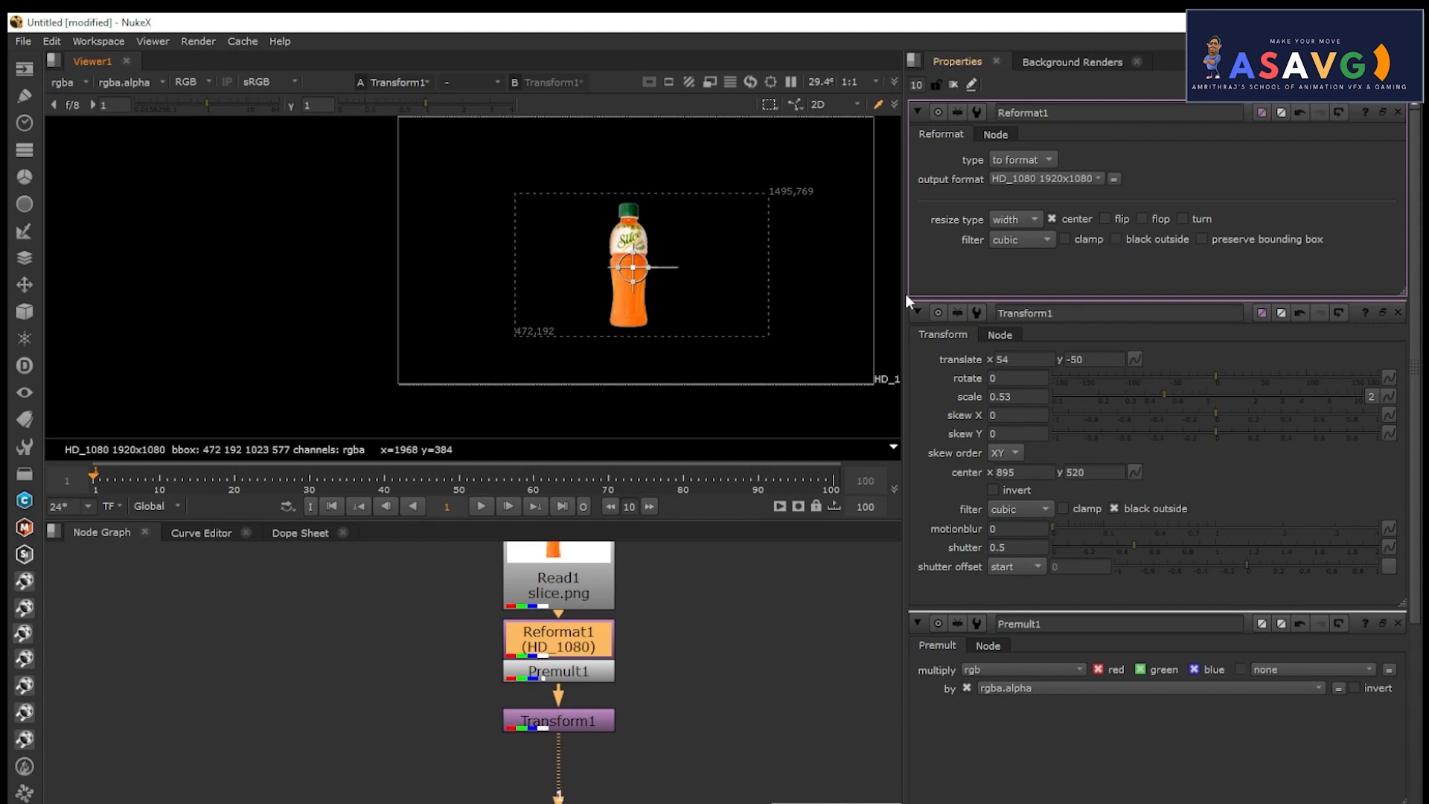
# Scale the bottle to 0.7 and translate it to x 64, y -16 with the Transform node.
pyautogui.doubleClick(573, 719)
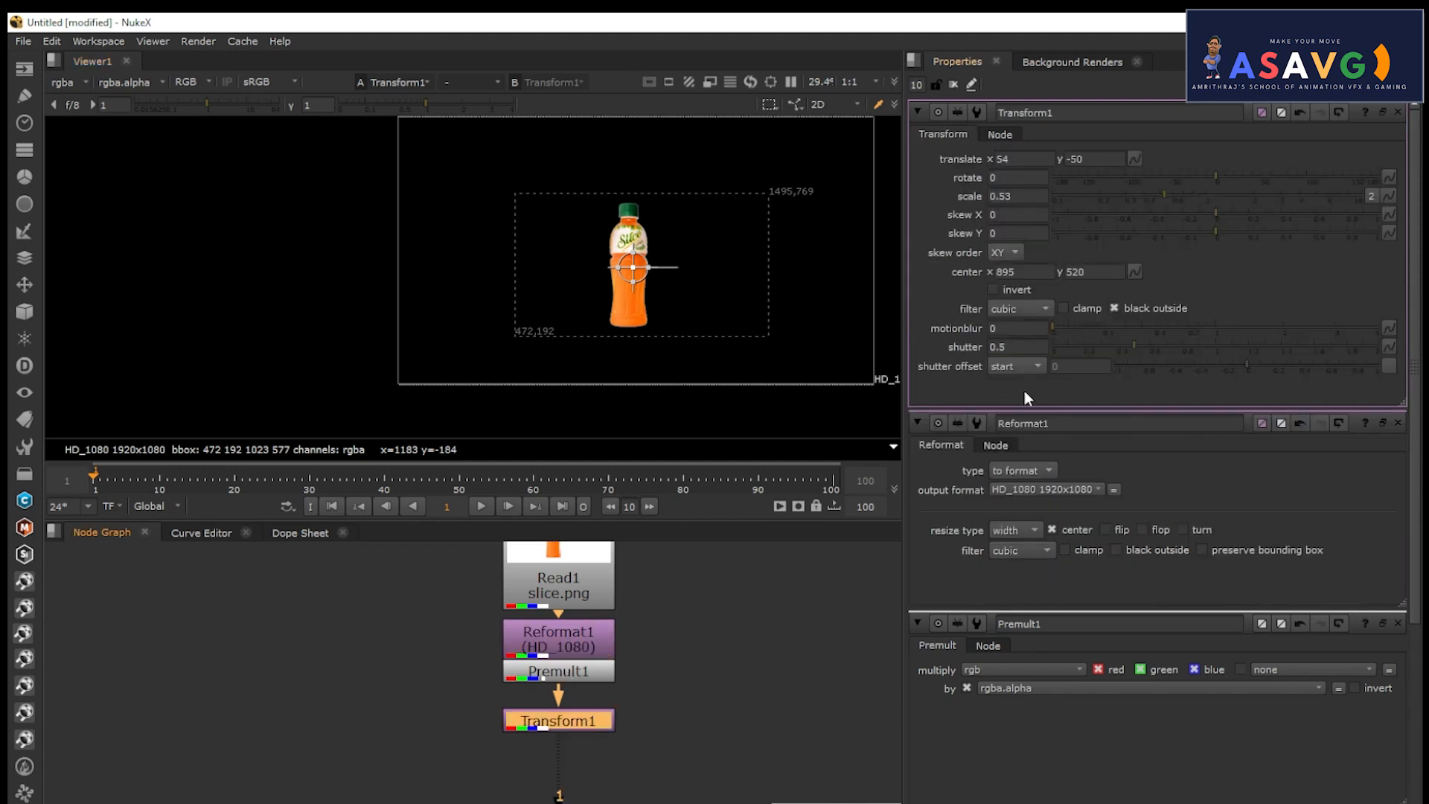
pyautogui.moveTo(1172, 195); pyautogui.dragTo(1205, 205)
pyautogui.moveTo(638, 266); pyautogui.dragTo(641, 258)
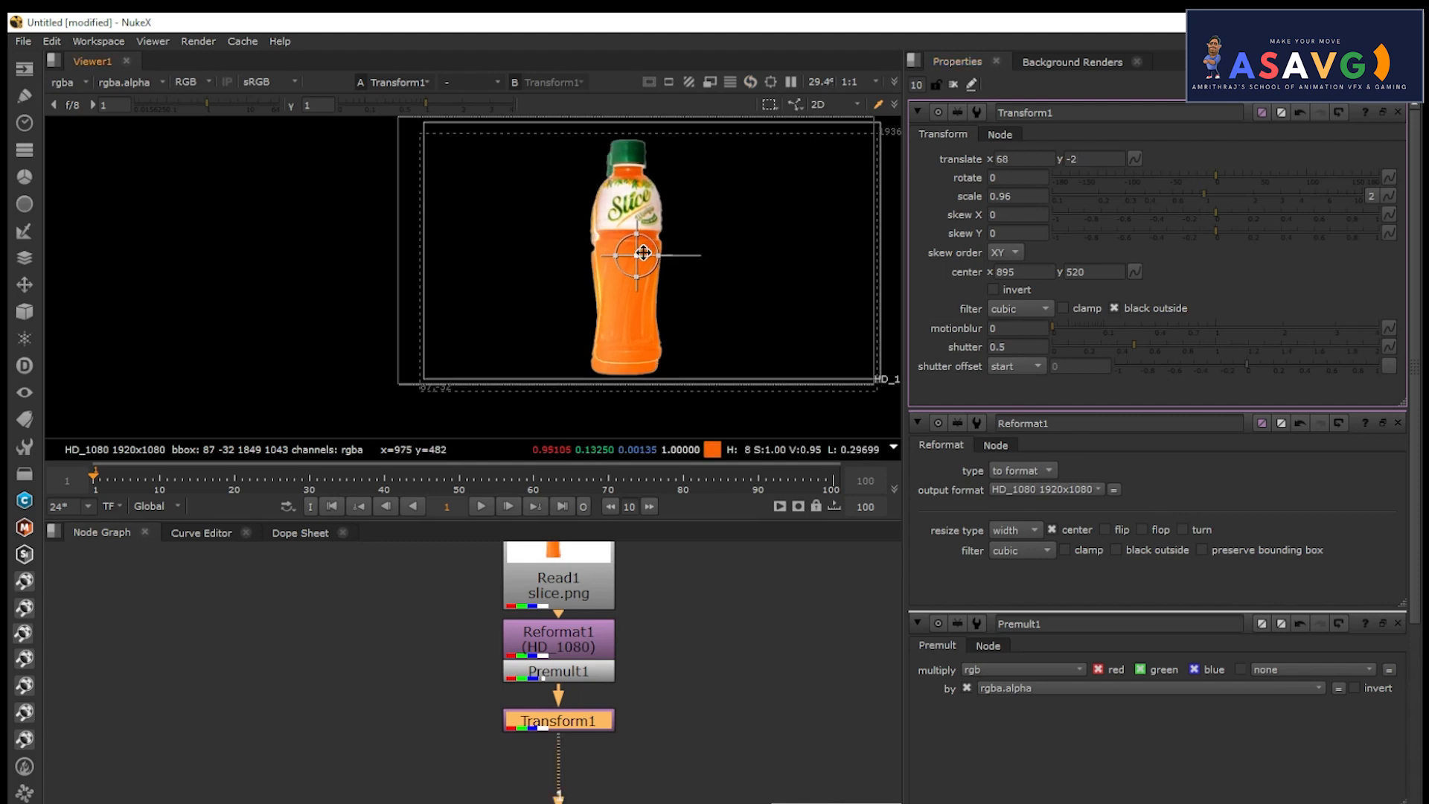
pyautogui.click(1183, 195)
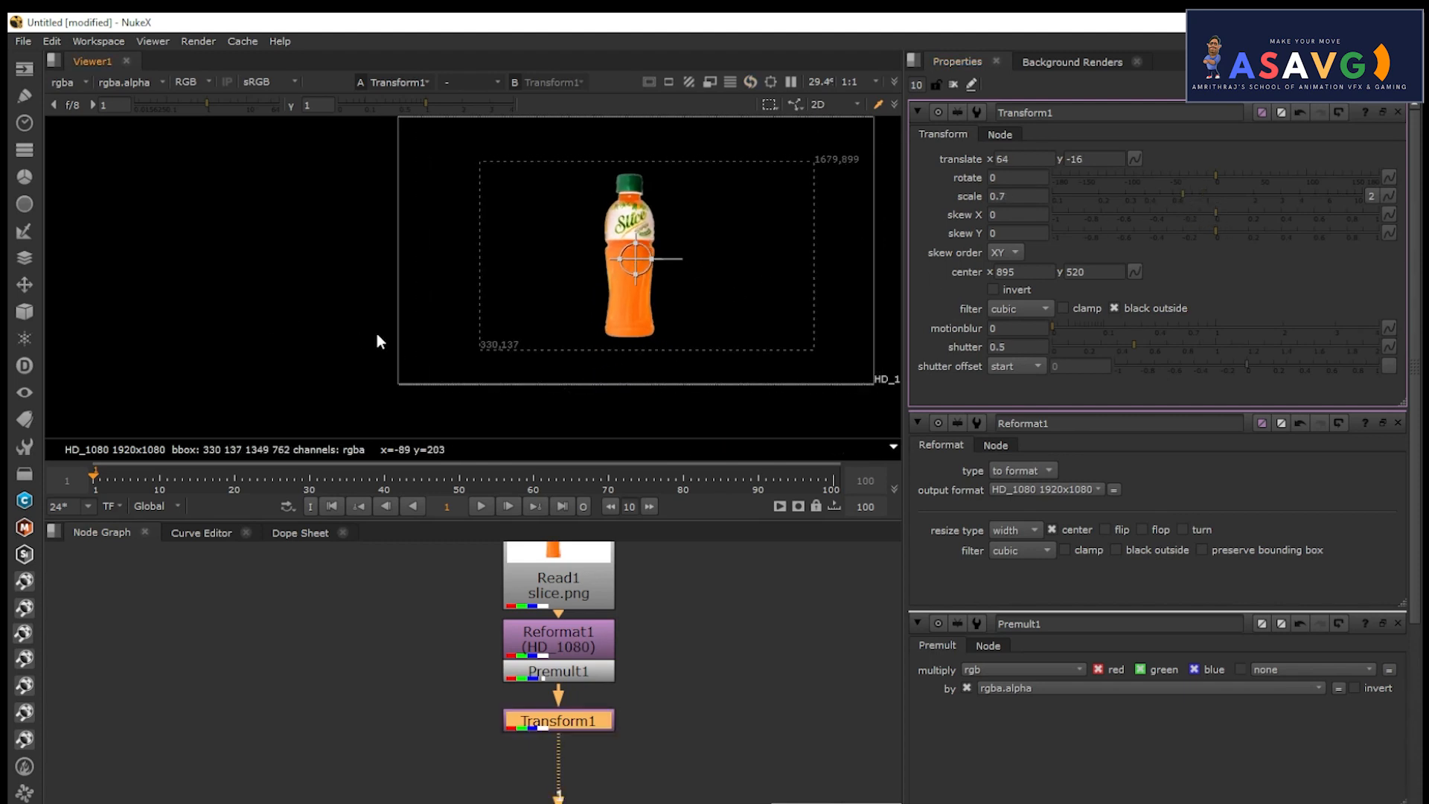
# Close all the open node properties and reopen only those of the Transform node.
pyautogui.moveTo(370, 334); pyautogui.dragTo(356, 333, button='middle')
pyautogui.click(1398, 113)
pyautogui.click(1398, 113)
pyautogui.click(1398, 113)
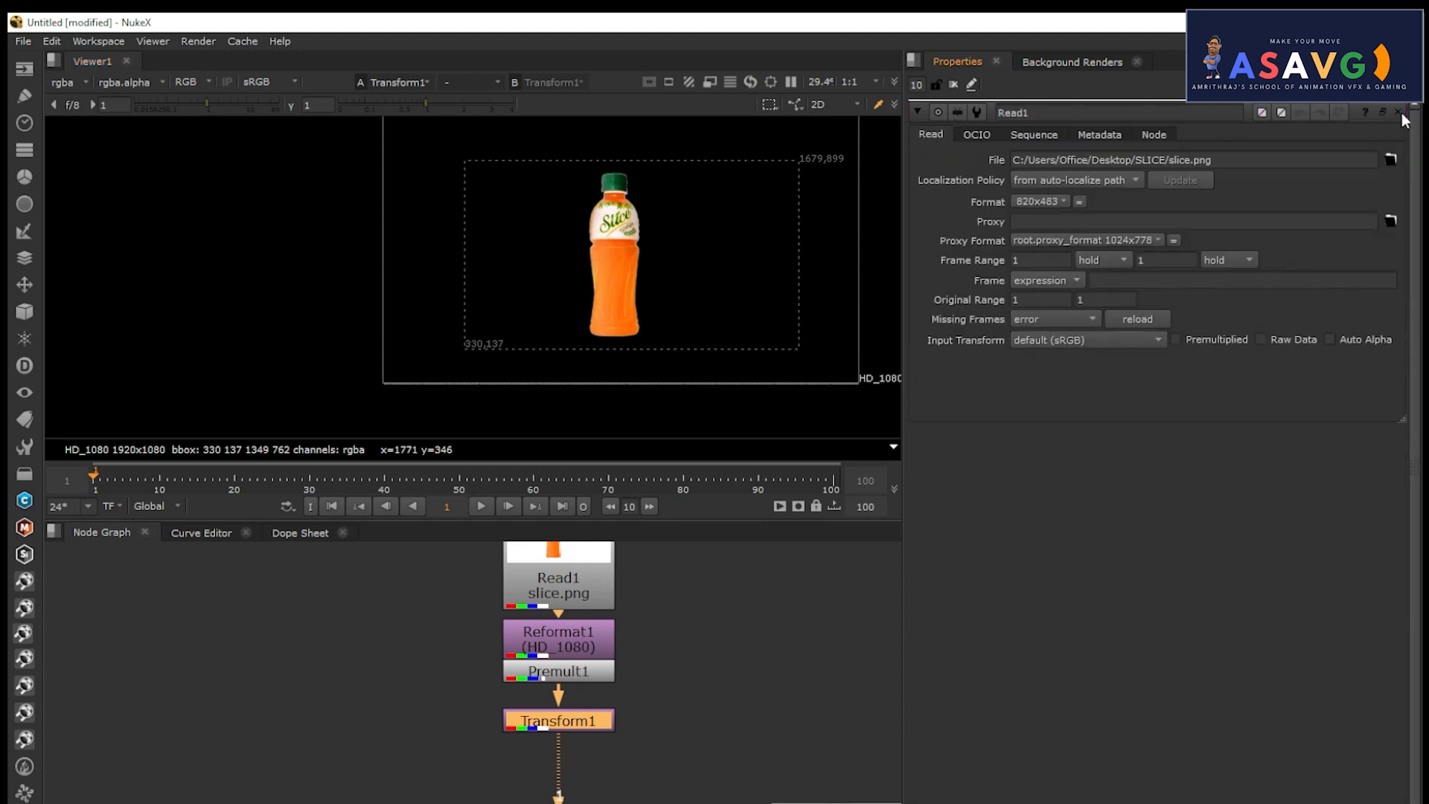
pyautogui.click(1398, 113)
pyautogui.moveTo(668, 248); pyautogui.dragTo(655, 265, button='middle')
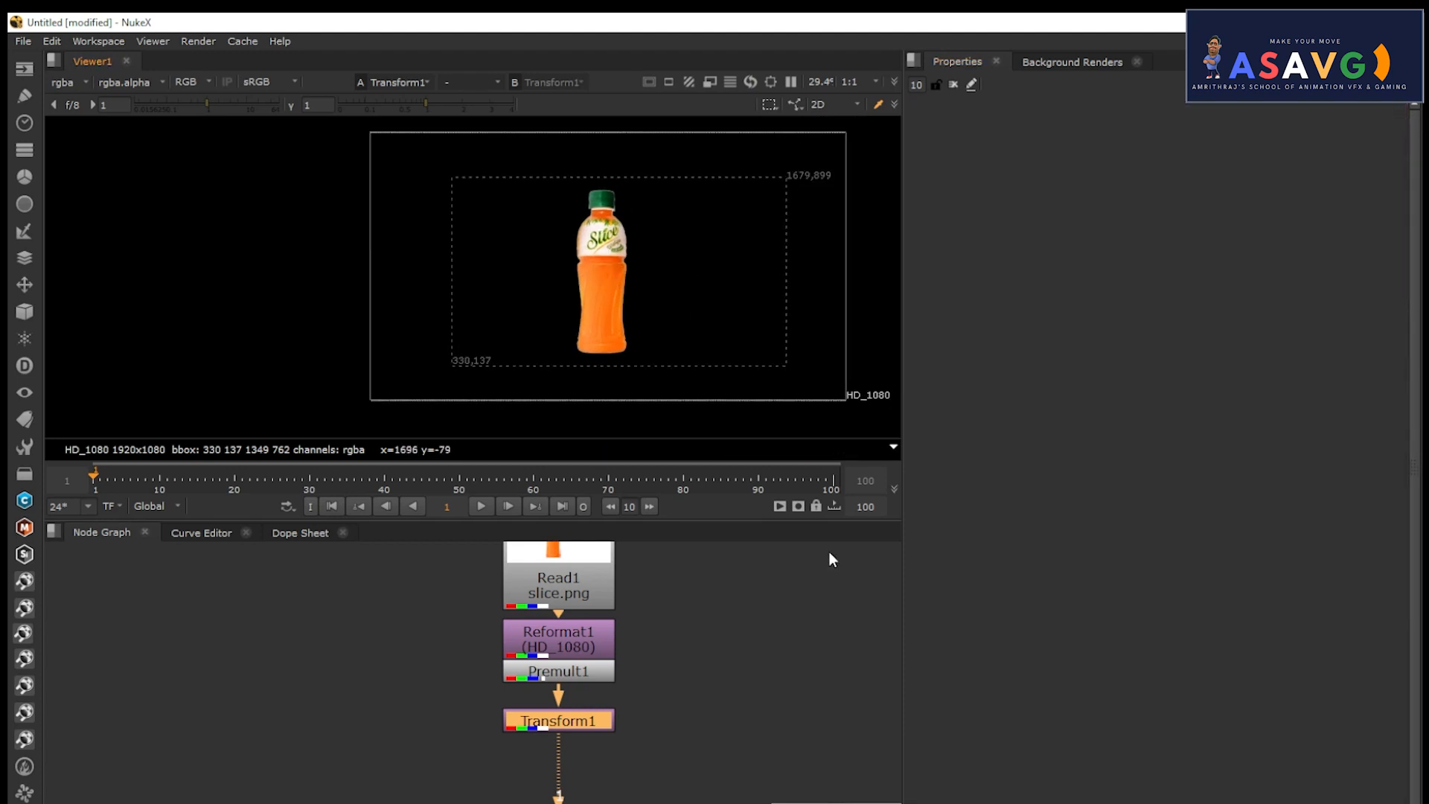
pyautogui.click(790, 656)
pyautogui.doubleClick(547, 722)
# Add a Constant node beside the bottle's node chain and show it in the Viewer.
pyautogui.scroll(-1, 559, 328)
pyautogui.moveTo(562, 332); pyautogui.dragTo(537, 278, button='middle')
pyautogui.scroll(1, 463, 328)
pyautogui.moveTo(515, 331); pyautogui.dragTo(488, 344, button='middle')
pyautogui.scroll(-1, 710, 659)
pyautogui.moveTo(657, 710); pyautogui.dragTo(532, 716, button='middle')
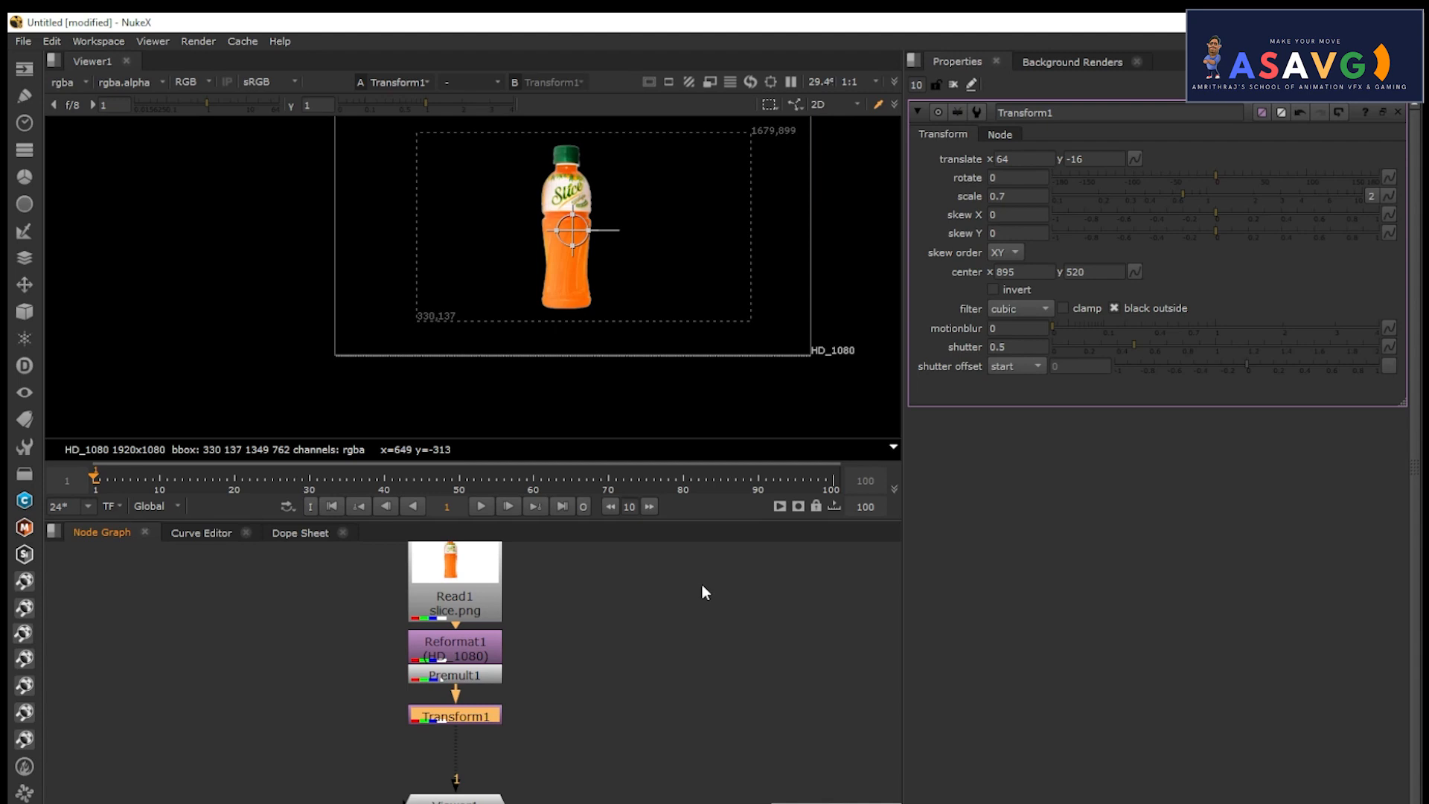
pyautogui.press('Tab')
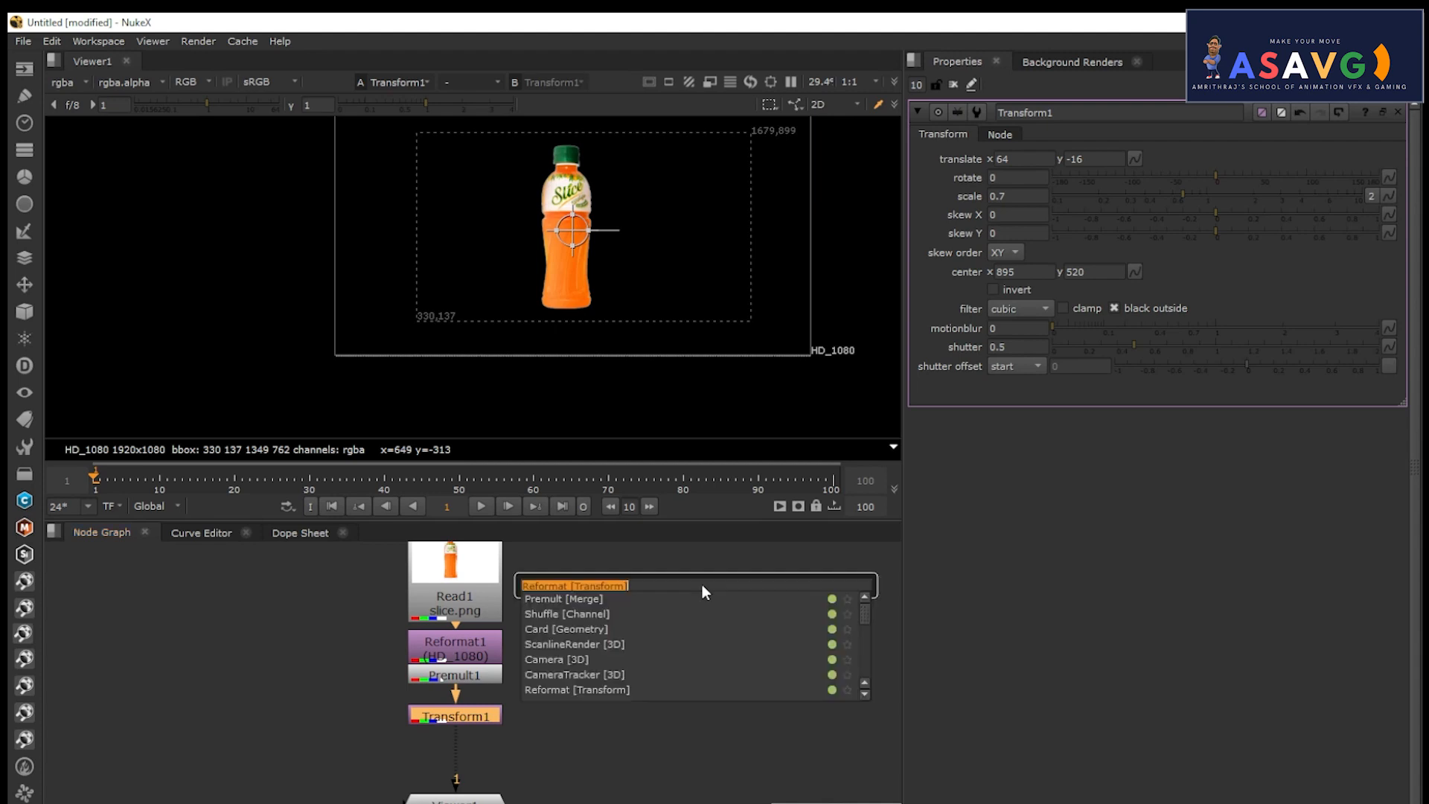
pyautogui.write('const')
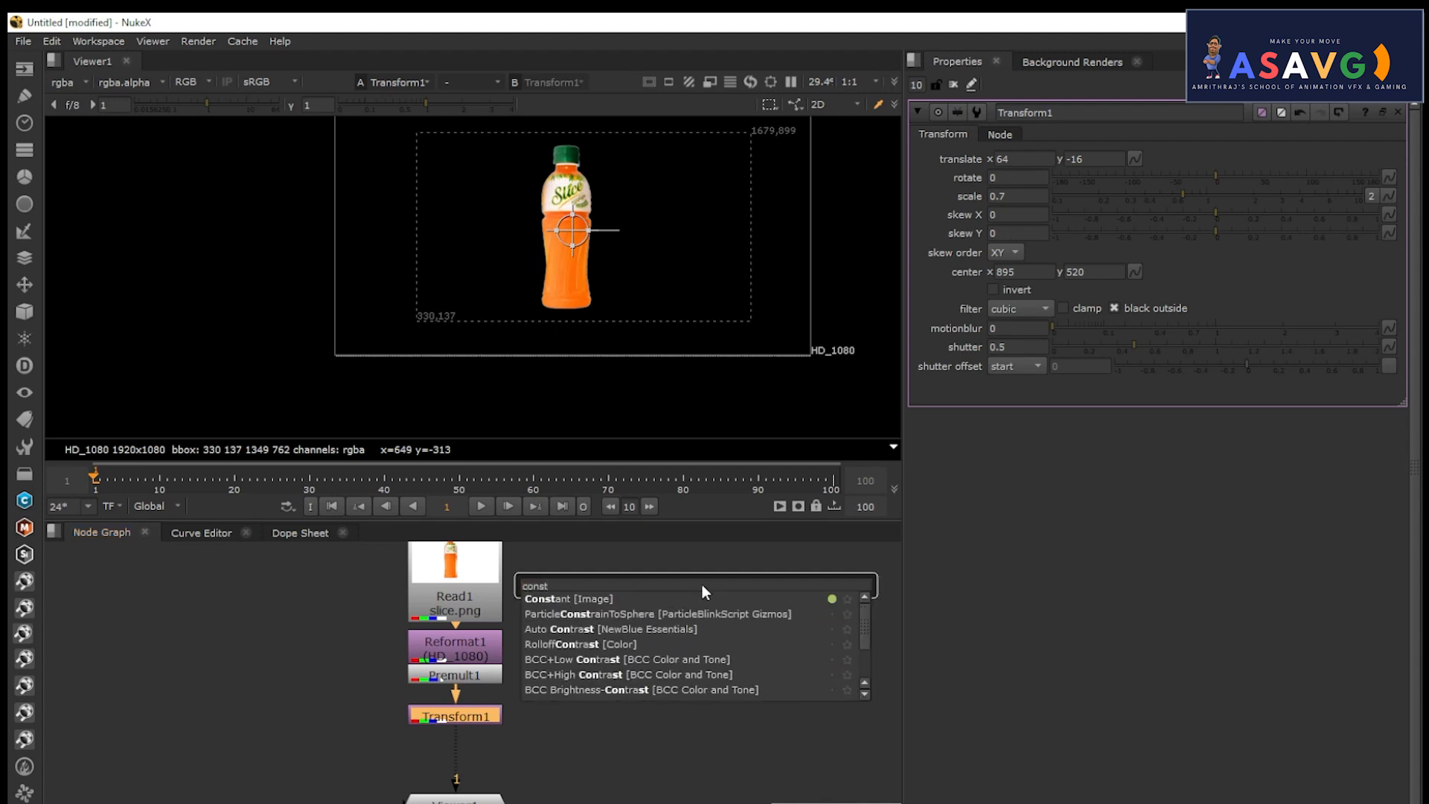
pyautogui.click(601, 599)
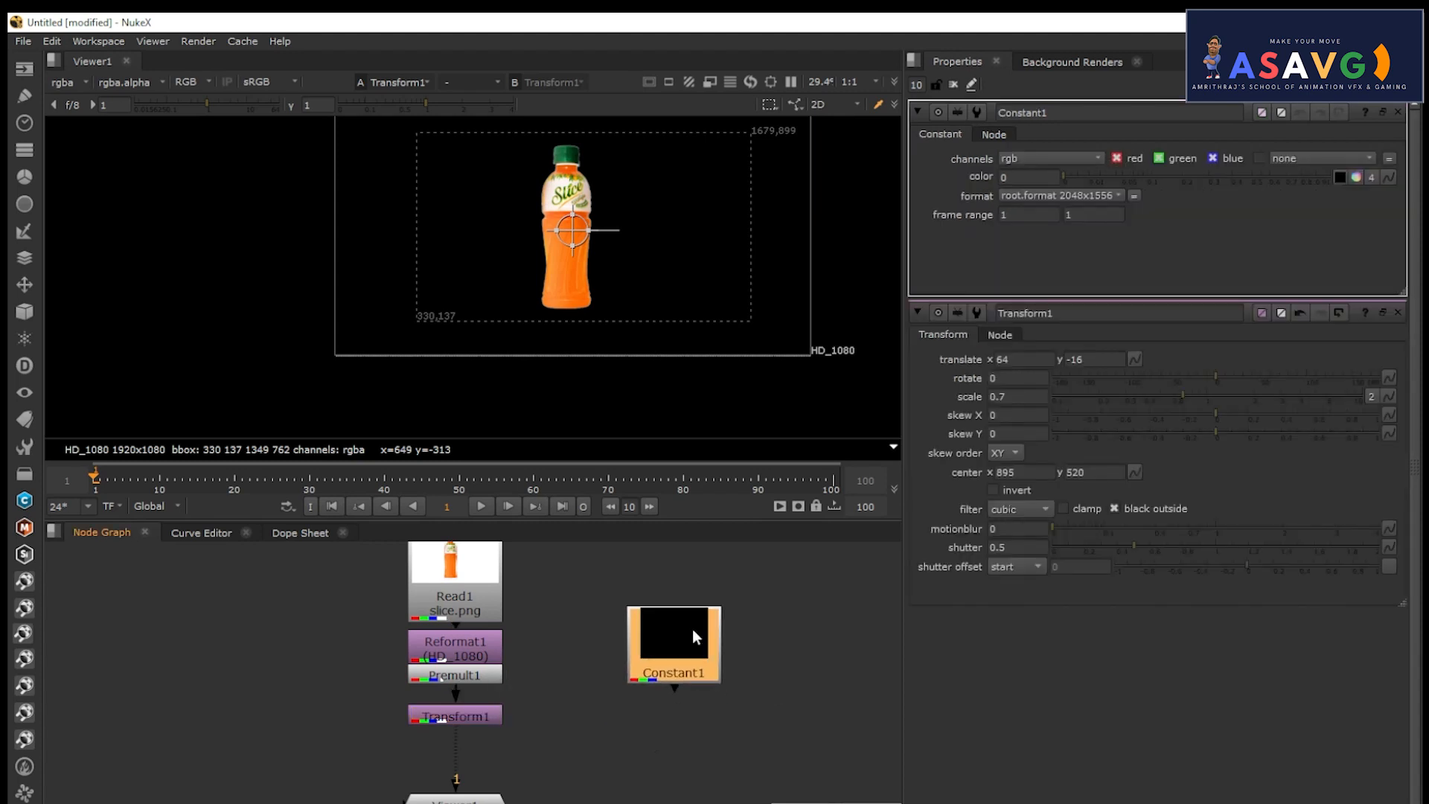
pyautogui.press('1')
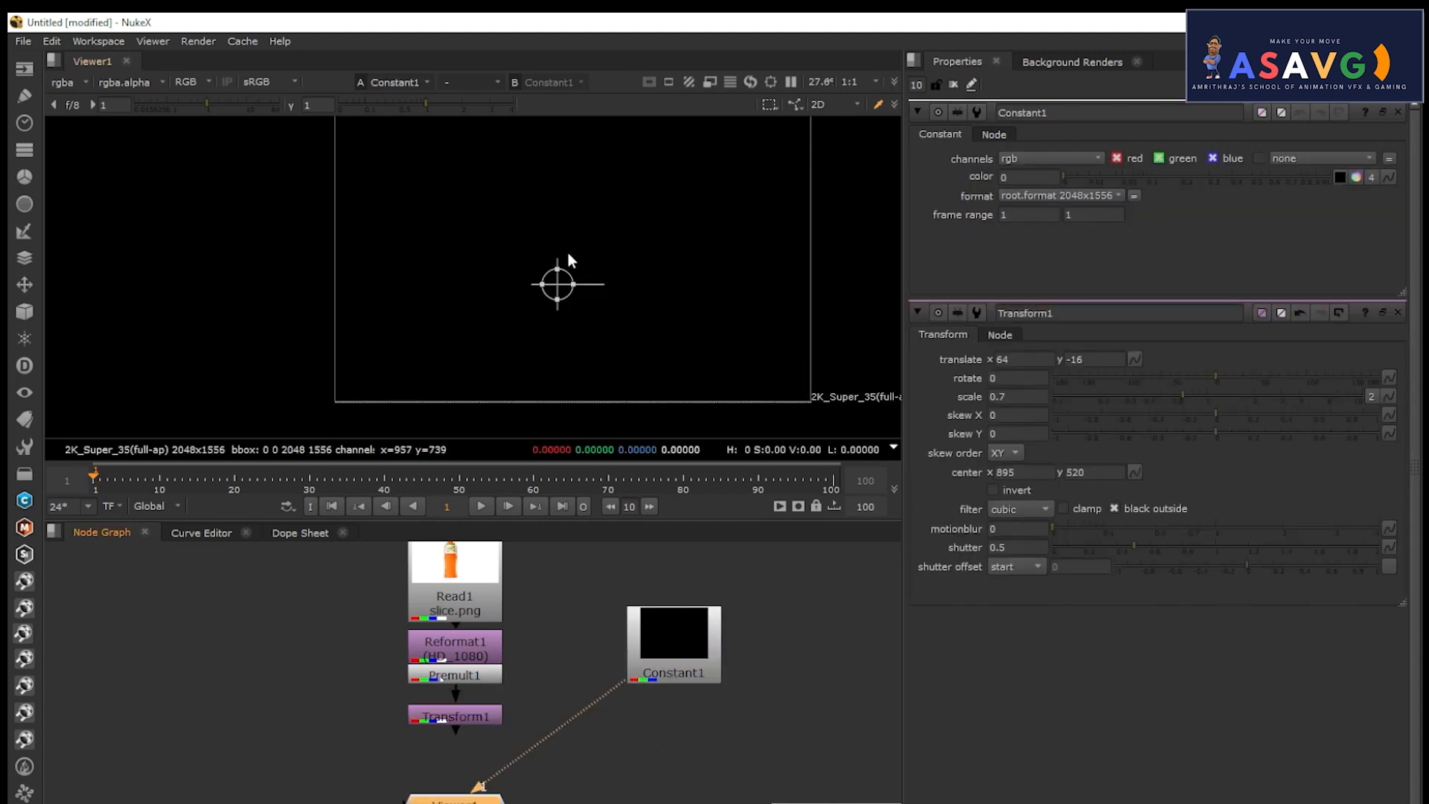
# Move the Viewer below the Constant and spread the Transform, Premult and Reformat nodes farther down the bottle chain.
pyautogui.moveTo(456, 800); pyautogui.dragTo(646, 803)
pyautogui.click(465, 720)
pyautogui.moveTo(464, 720); pyautogui.dragTo(468, 791)
pyautogui.moveTo(462, 680); pyautogui.dragTo(462, 731)
pyautogui.moveTo(459, 646); pyautogui.dragTo(465, 656)
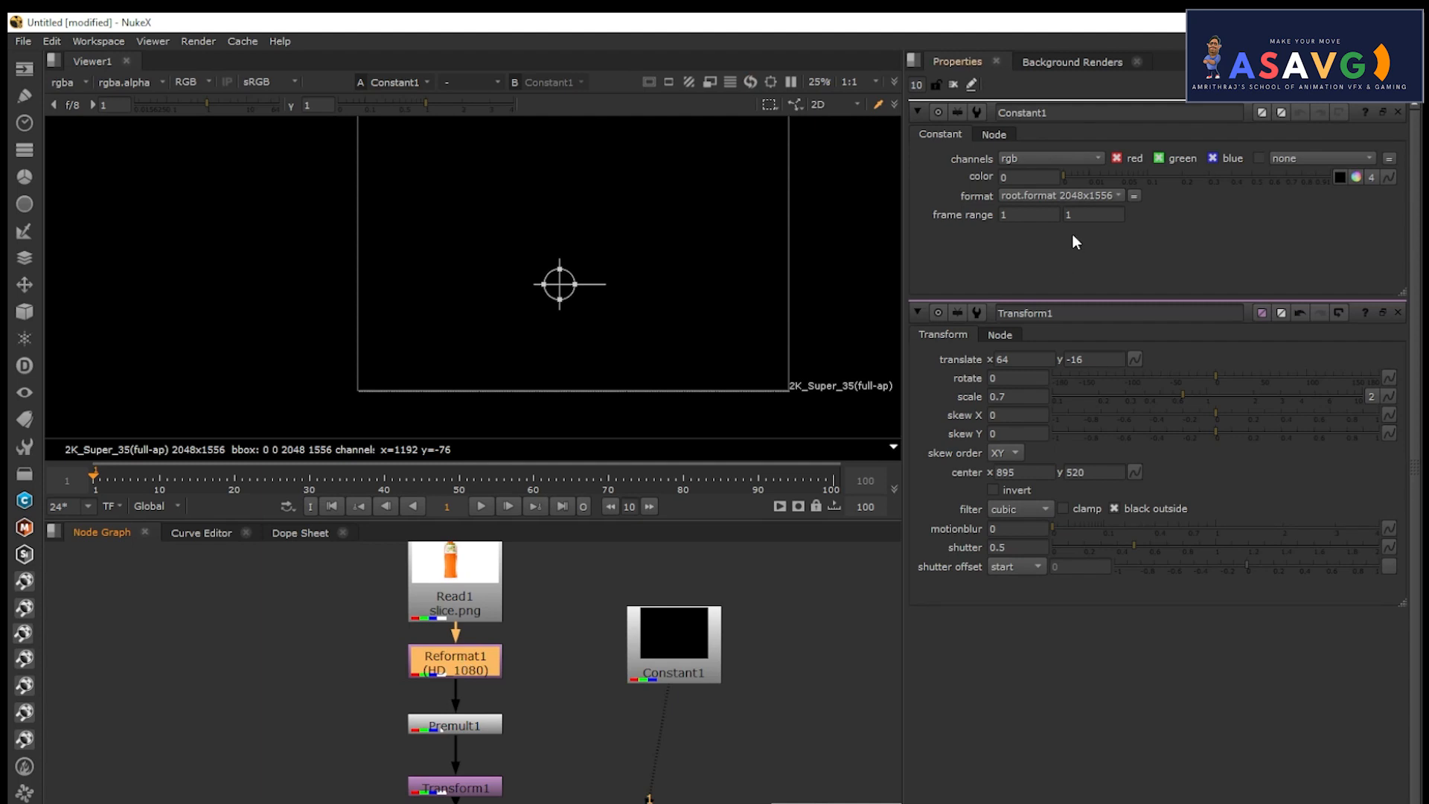
# Set the Constant's format to HD_1080 1920x1080 and attach a copy of the bottle's Reformat node beneath it.
pyautogui.click(1096, 195)
pyautogui.click(1084, 333)
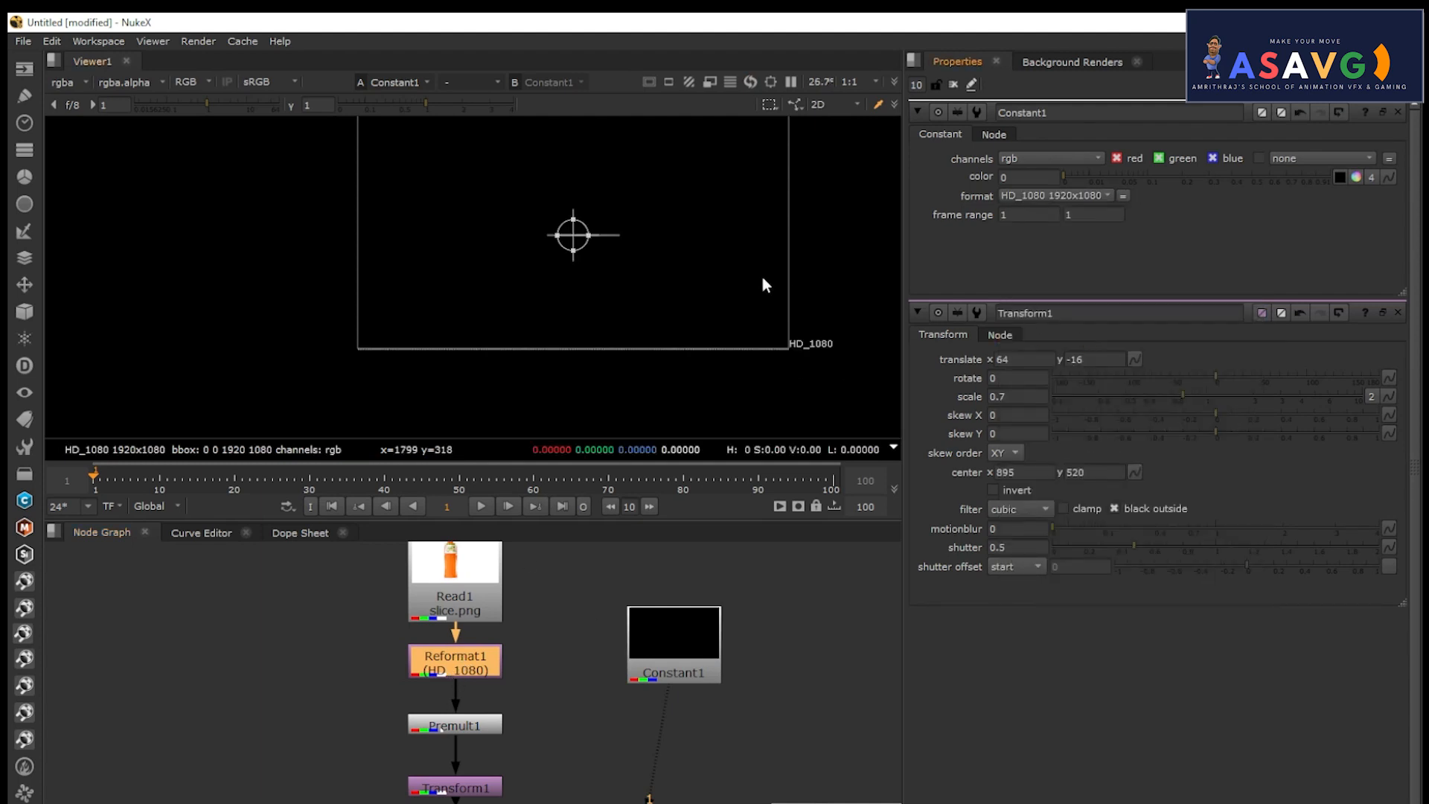
pyautogui.doubleClick(467, 664)
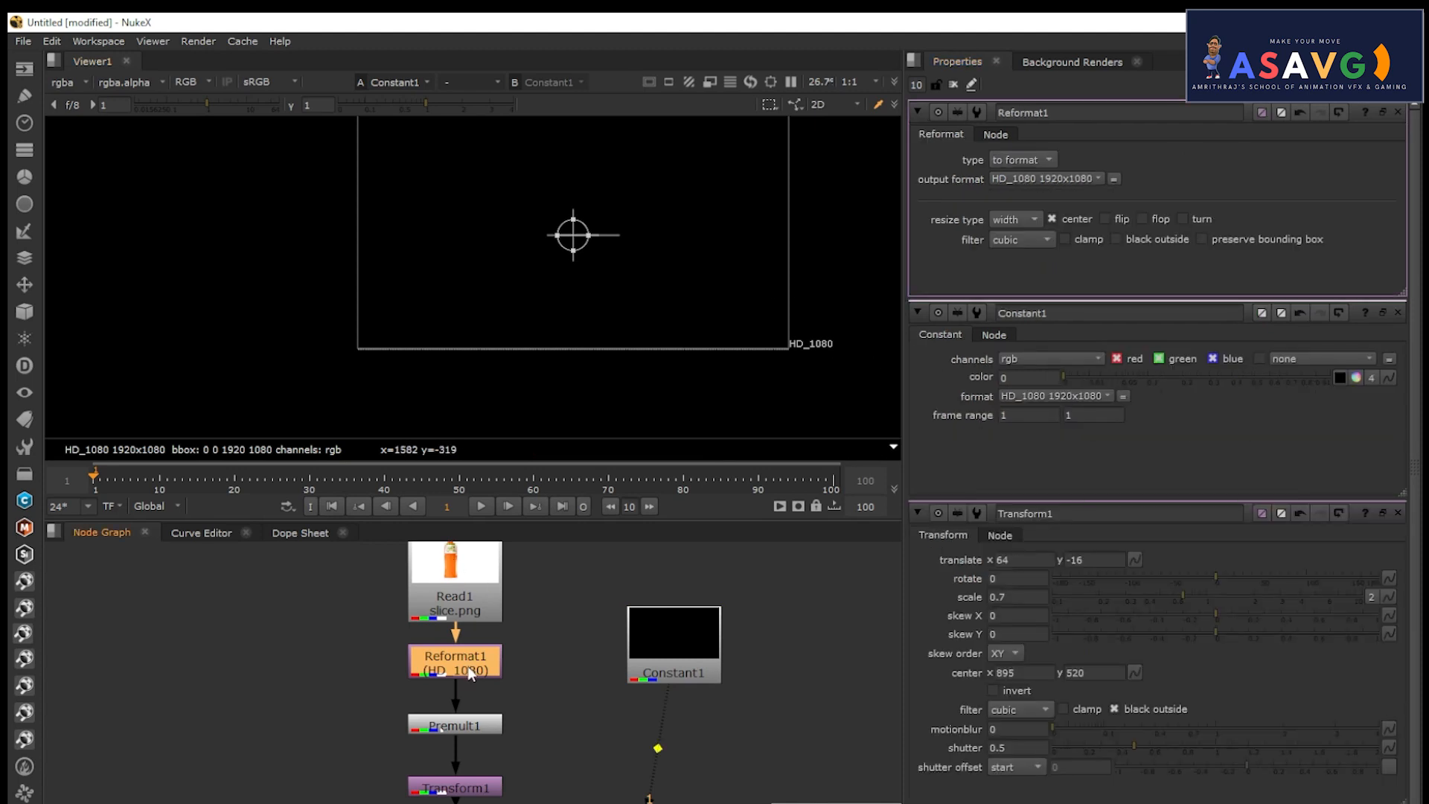
pyautogui.click(659, 650)
pyautogui.hotkey('ctrl', 'v')
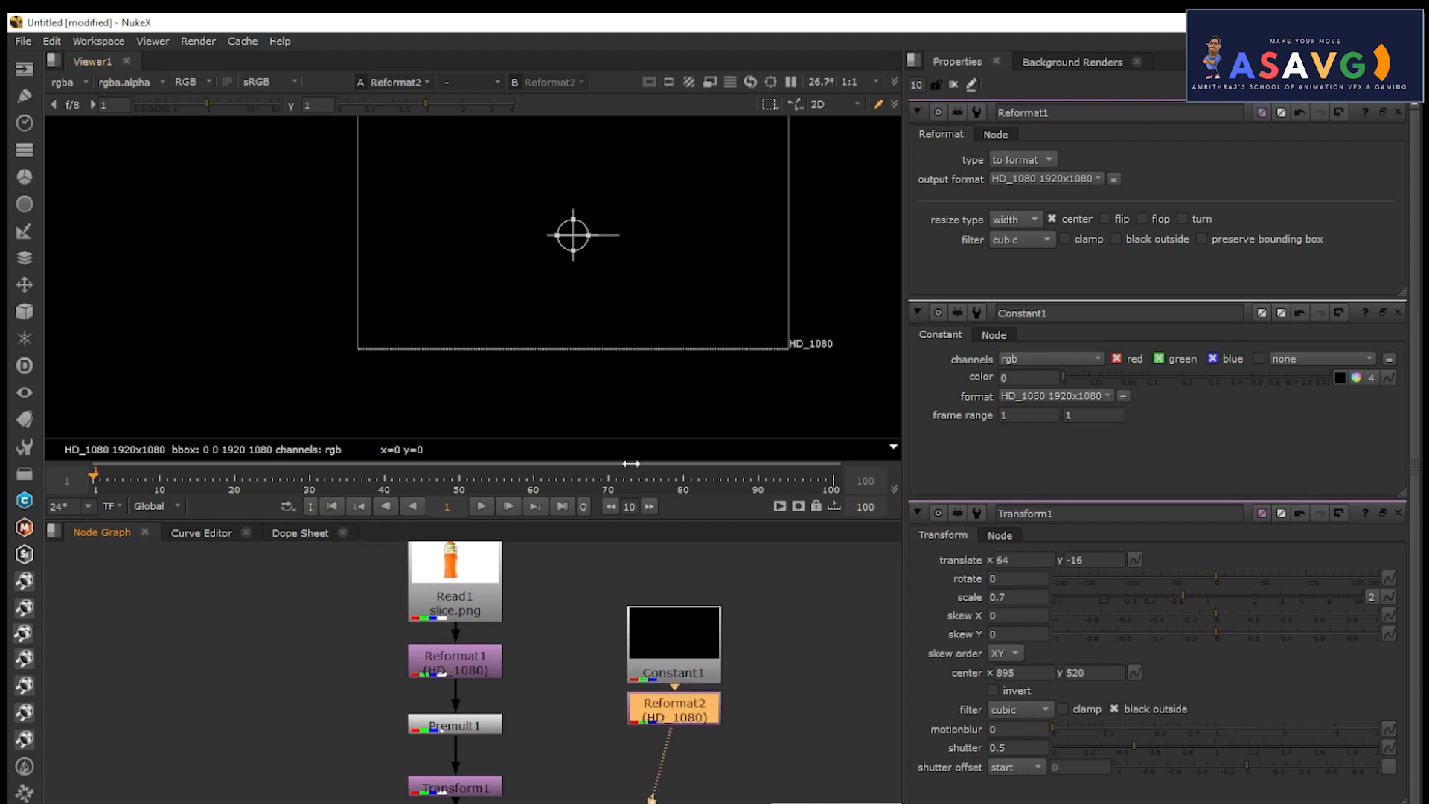
# Move the copied Reformat node slightly lower beneath the Constant and open its properties to check the output format.
pyautogui.scroll(-2, 609, 309)
pyautogui.moveTo(696, 690); pyautogui.dragTo(640, 658, button='middle')
pyautogui.moveTo(538, 587)
pyautogui.mouseDown()
pyautogui.moveTo(687, 713)
pyautogui.moveTo(634, 656)
pyautogui.moveTo(636, 699)
pyautogui.mouseUp()
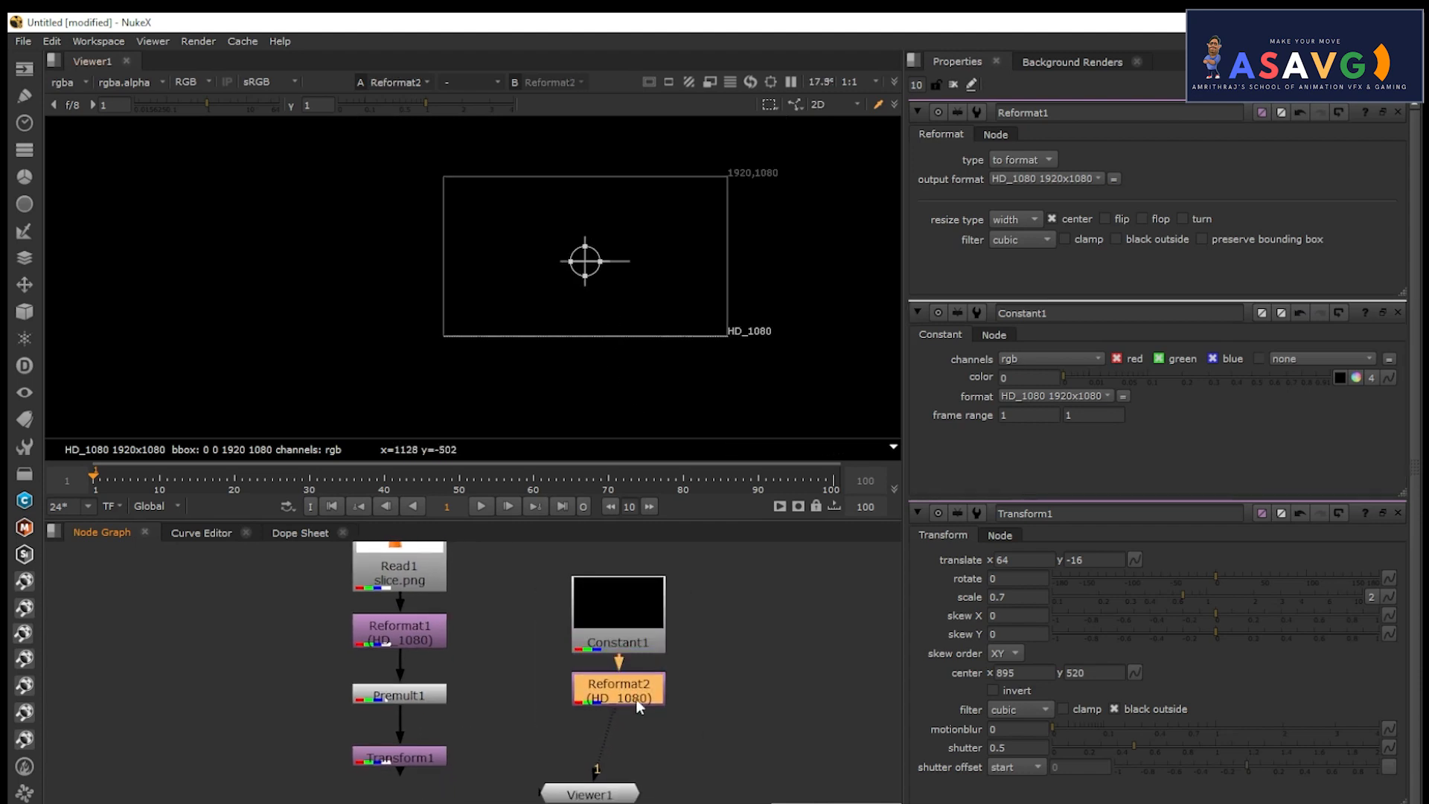
pyautogui.click(632, 595)
pyautogui.scroll(-2, 658, 614)
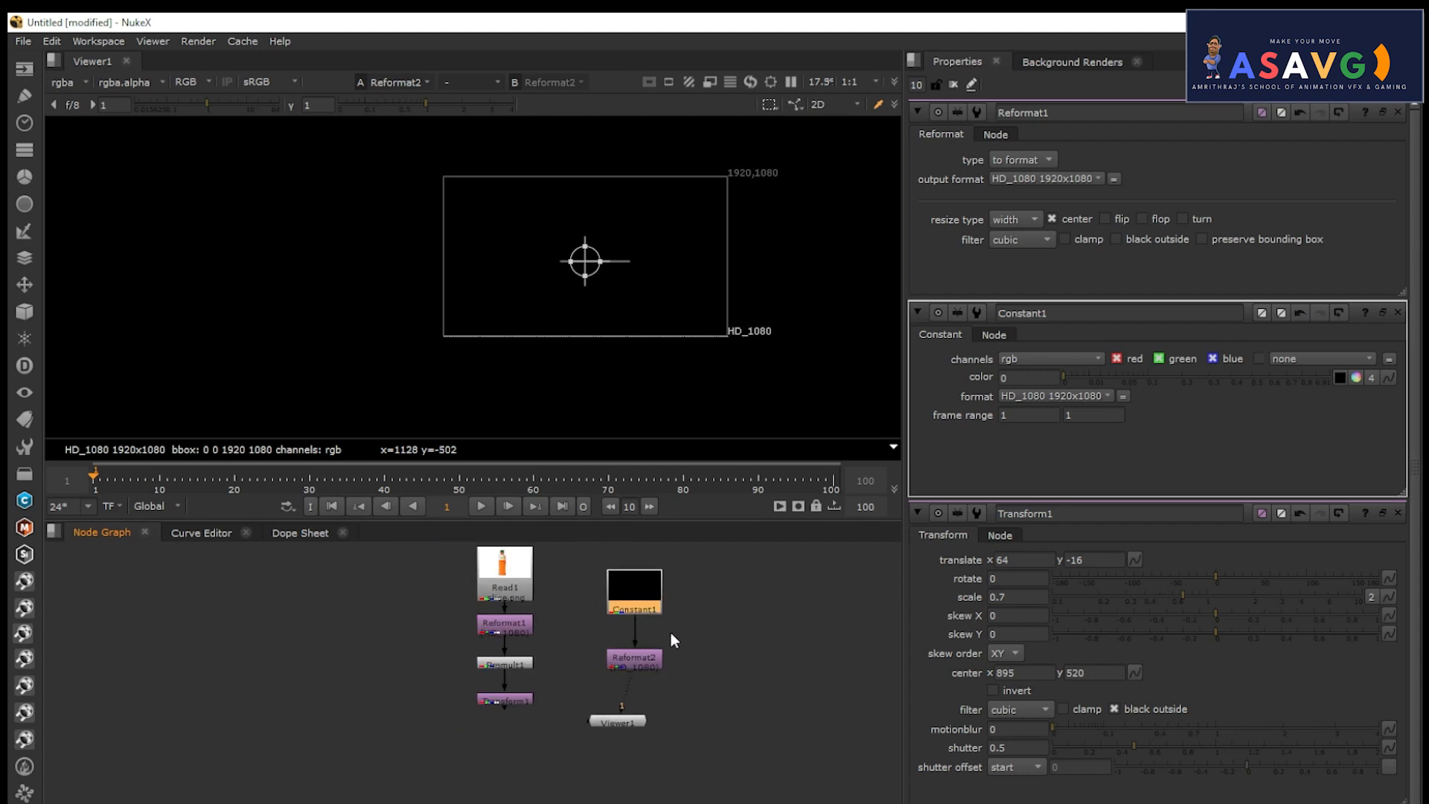
pyautogui.scroll(2, 669, 633)
pyautogui.moveTo(618, 681); pyautogui.dragTo(626, 617, button='middle')
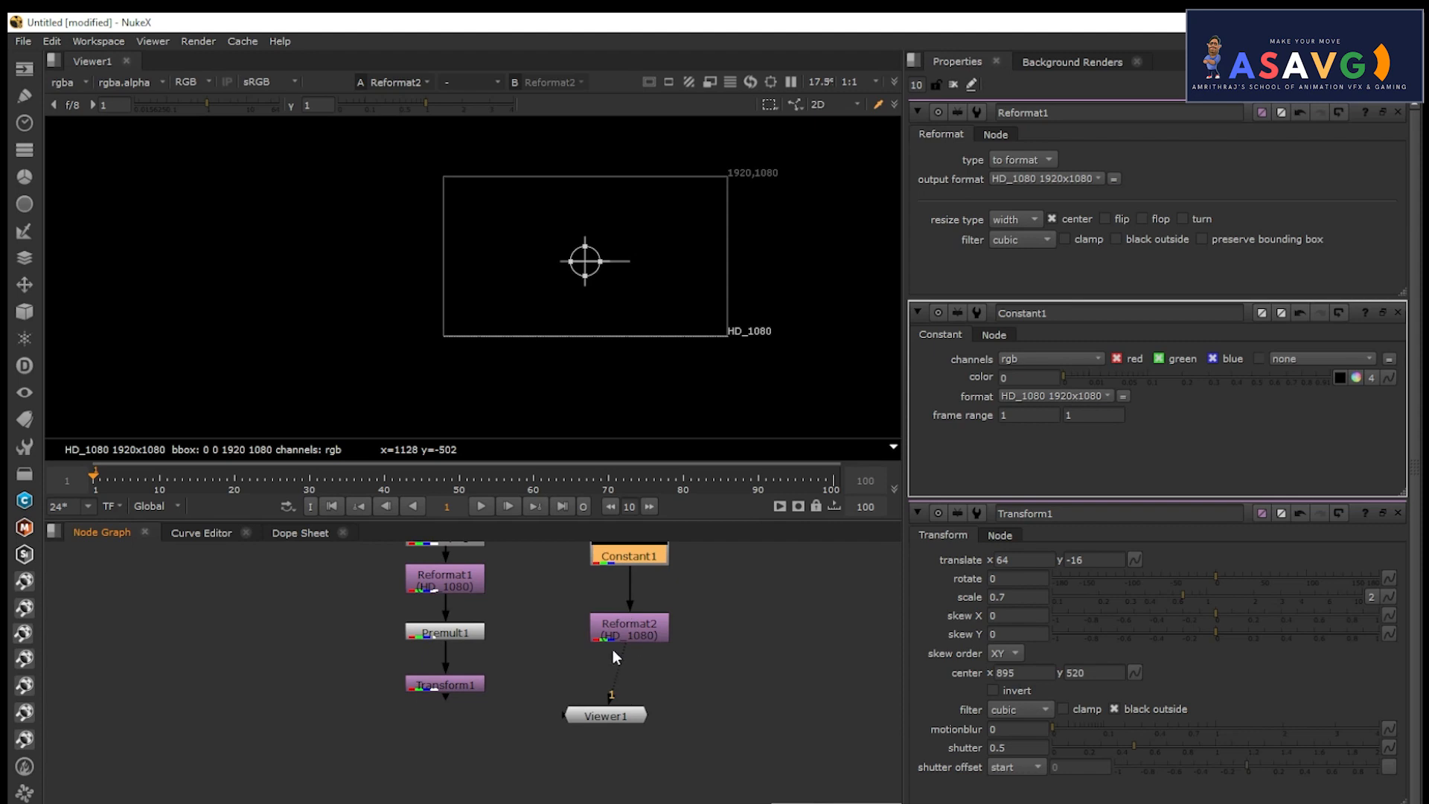
pyautogui.doubleClick(645, 631)
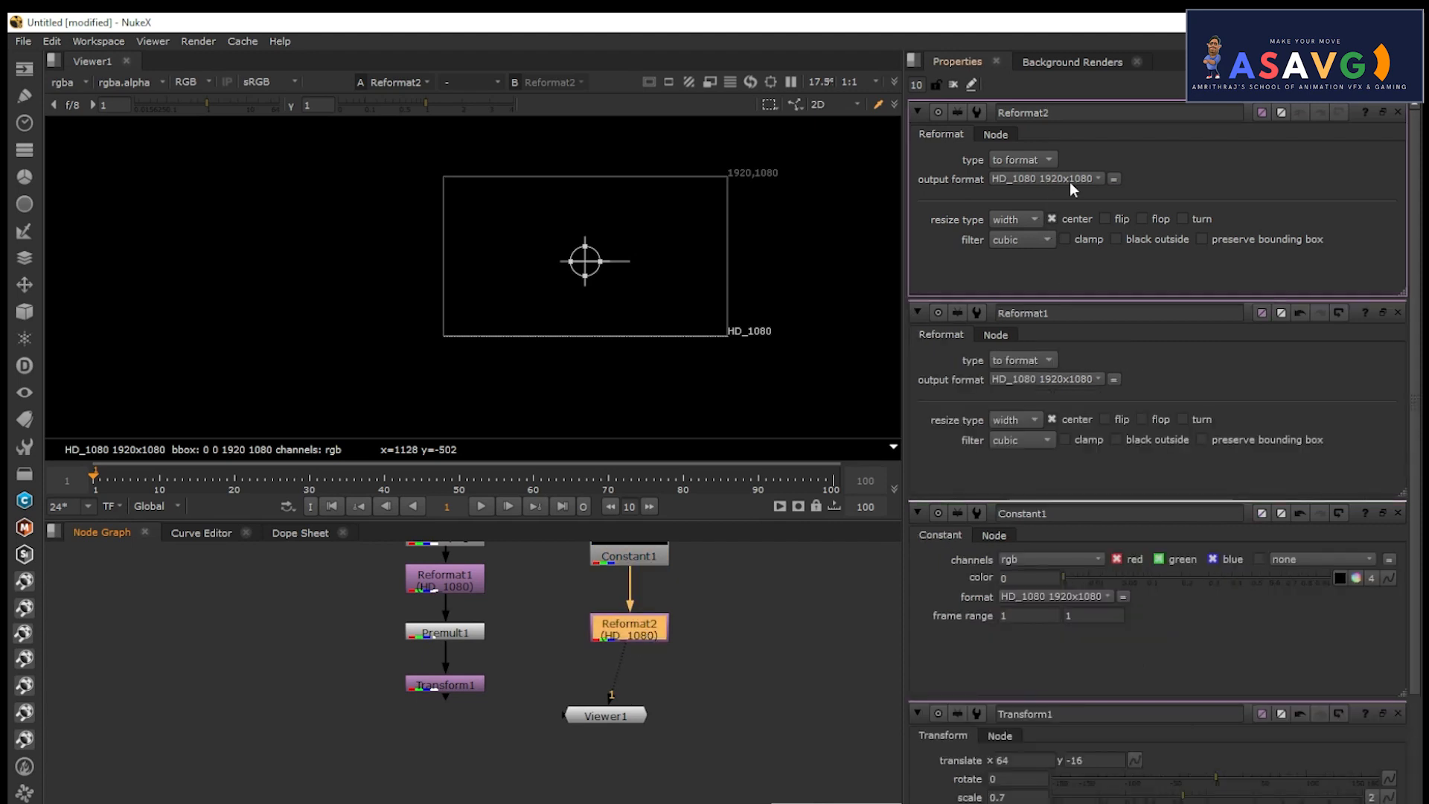
pyautogui.scroll(2, 704, 624)
# Colour the Constant orange with red 0.67, green 0.139025 and blue 0, and align the Viewer beneath its branch.
pyautogui.doubleClick(671, 615)
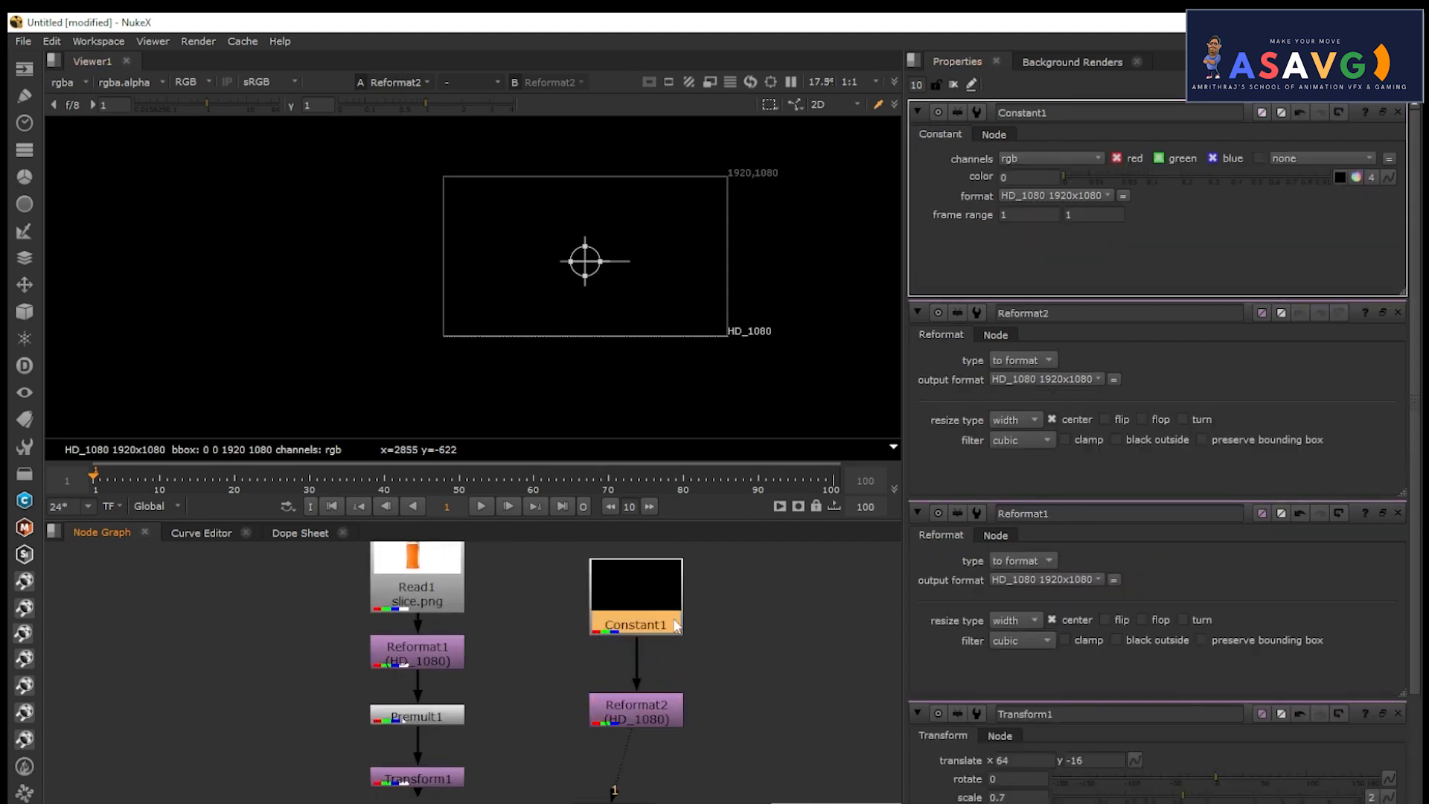
pyautogui.click(1354, 179)
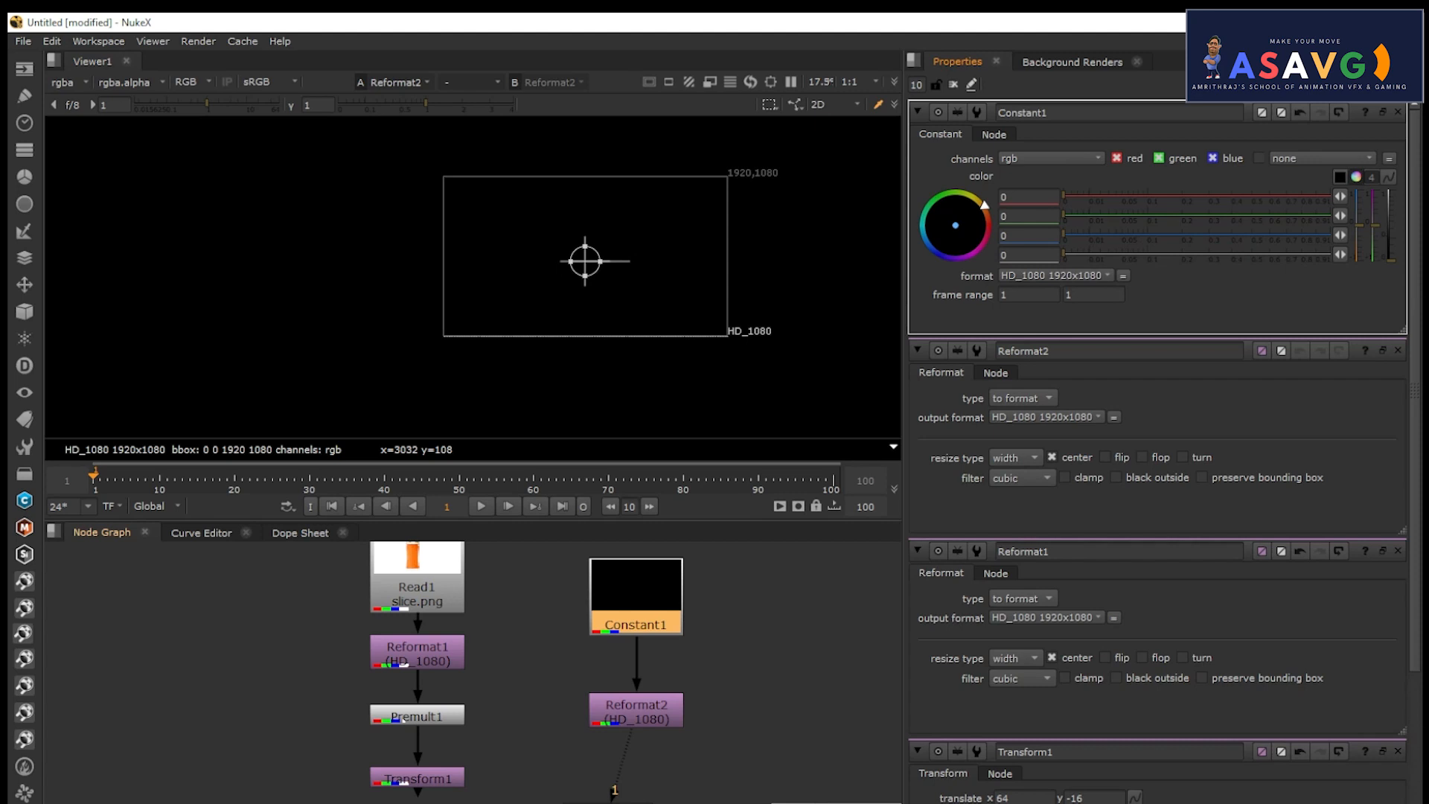
pyautogui.moveTo(609, 803); pyautogui.dragTo(645, 803)
pyautogui.click(635, 716)
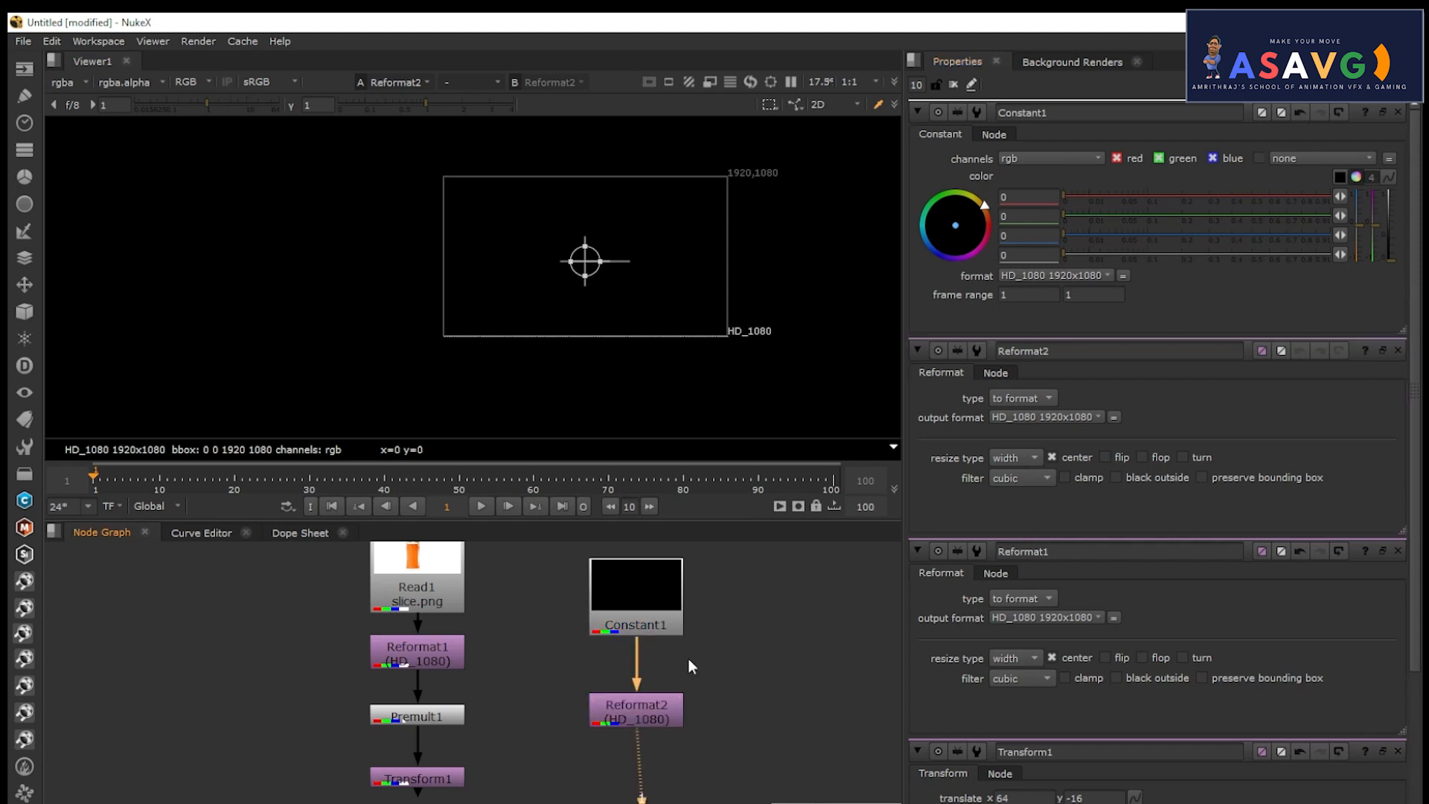
pyautogui.moveTo(1176, 194); pyautogui.dragTo(1227, 196)
pyautogui.moveTo(986, 226); pyautogui.dragTo(989, 217)
# Disconnect the Viewer from the copied Reformat node and add a Merge node below the two branches.
pyautogui.scroll(3, 505, 253)
pyautogui.moveTo(685, 394); pyautogui.dragTo(539, 424, button='middle')
pyautogui.moveTo(577, 374); pyautogui.dragTo(613, 327, button='middle')
pyautogui.scroll(-1, 637, 663)
pyautogui.moveTo(678, 726); pyautogui.dragTo(728, 653, button='middle')
pyautogui.moveTo(683, 719); pyautogui.dragTo(655, 744)
pyautogui.moveTo(572, 761); pyautogui.dragTo(582, 732, button='middle')
pyautogui.click(581, 732)
pyautogui.press('m')
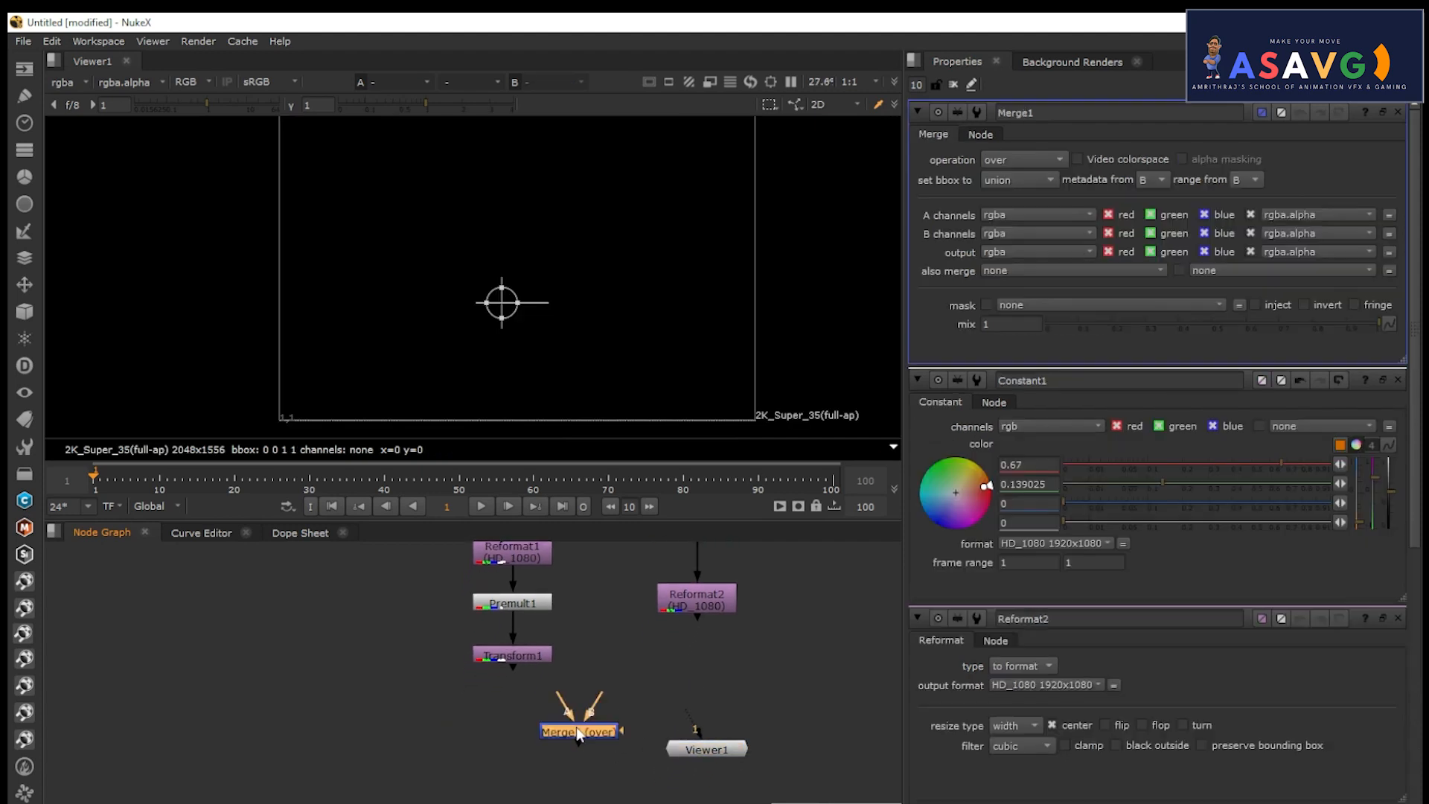
# Connect the Merge's B input to the Constant's Reformat and A to the bottle's Transform, and view the merged result.
pyautogui.scroll(-3, 584, 737)
pyautogui.moveTo(590, 759); pyautogui.dragTo(655, 689)
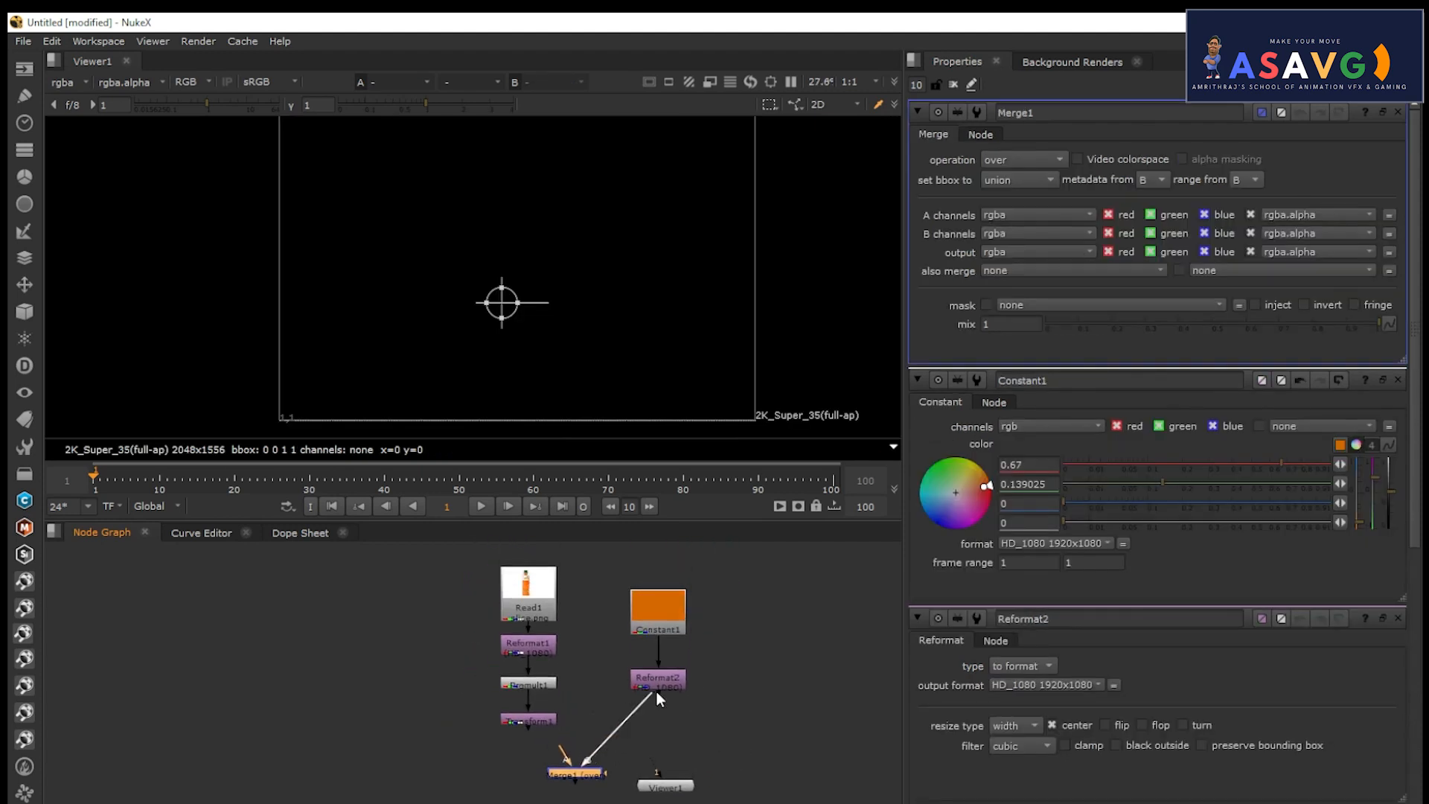
pyautogui.moveTo(564, 749); pyautogui.dragTo(527, 722)
pyautogui.moveTo(709, 724); pyautogui.dragTo(713, 692, button='middle')
pyautogui.moveTo(677, 754); pyautogui.dragTo(623, 800)
pyautogui.moveTo(583, 748); pyautogui.dragTo(578, 747)
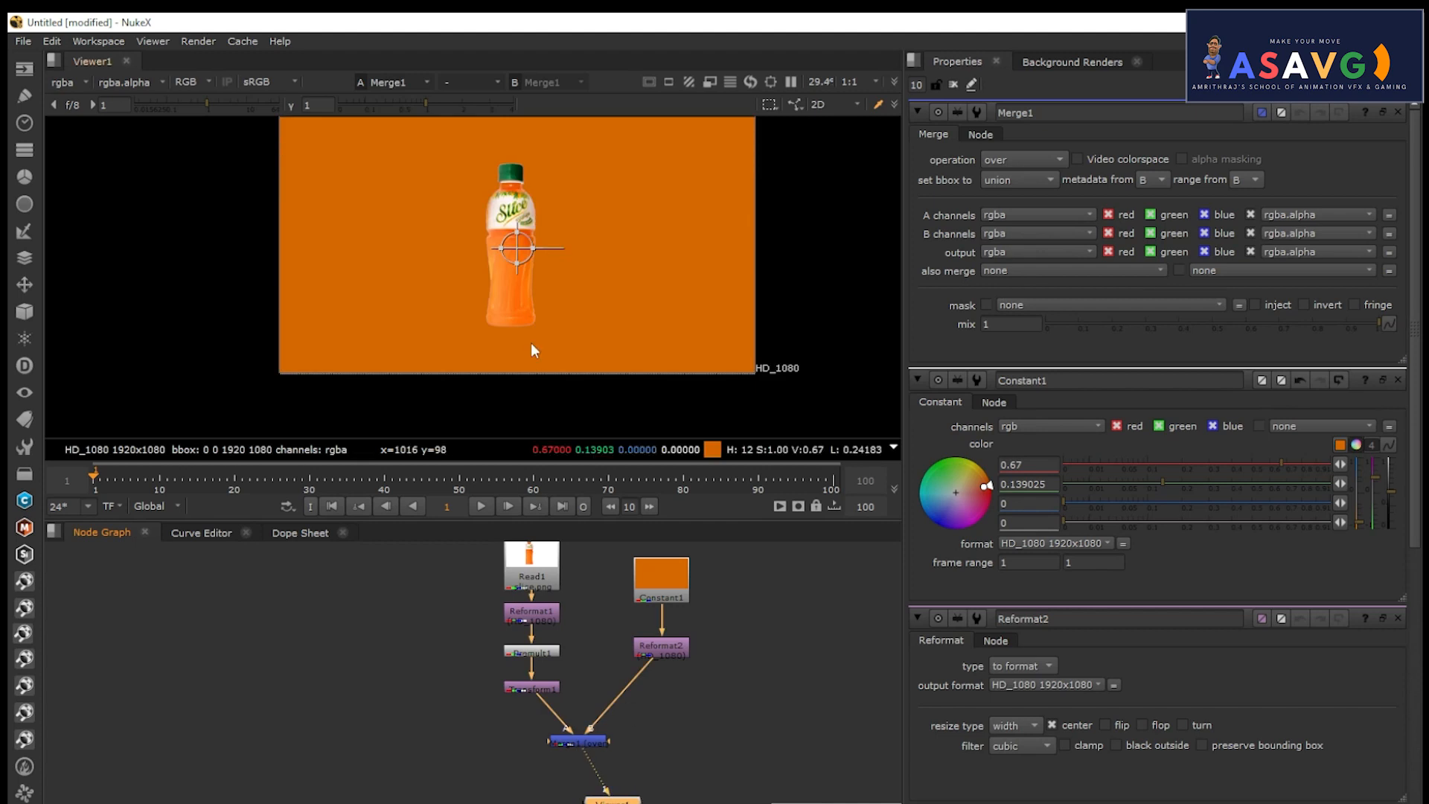
# Move the bottle slightly upward so it sits near the centre of the orange background.
pyautogui.moveTo(517, 245); pyautogui.dragTo(517, 222)
pyautogui.scroll(-1, 529, 255)
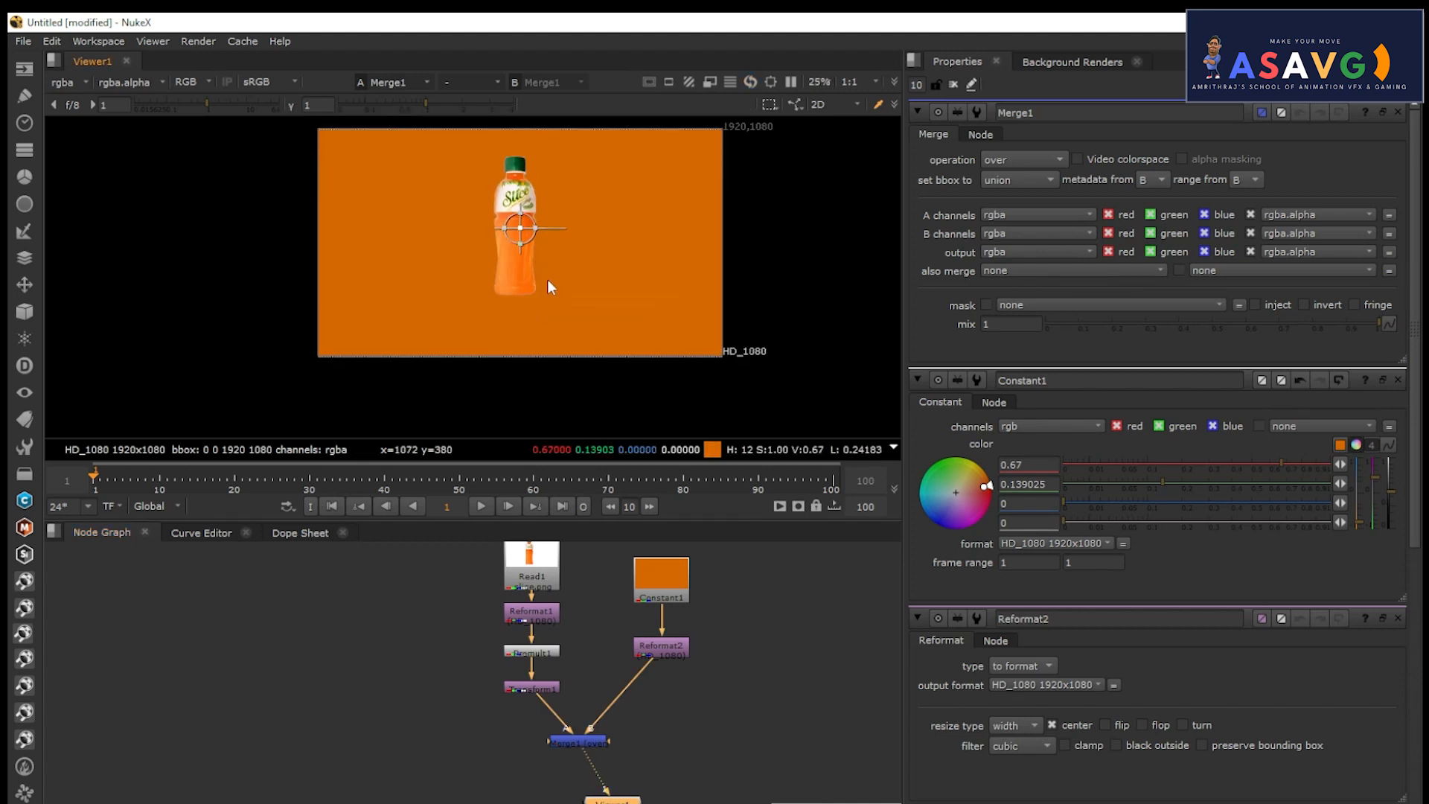
pyautogui.moveTo(550, 306); pyautogui.dragTo(568, 362, button='middle')
pyautogui.moveTo(538, 283); pyautogui.dragTo(539, 290)
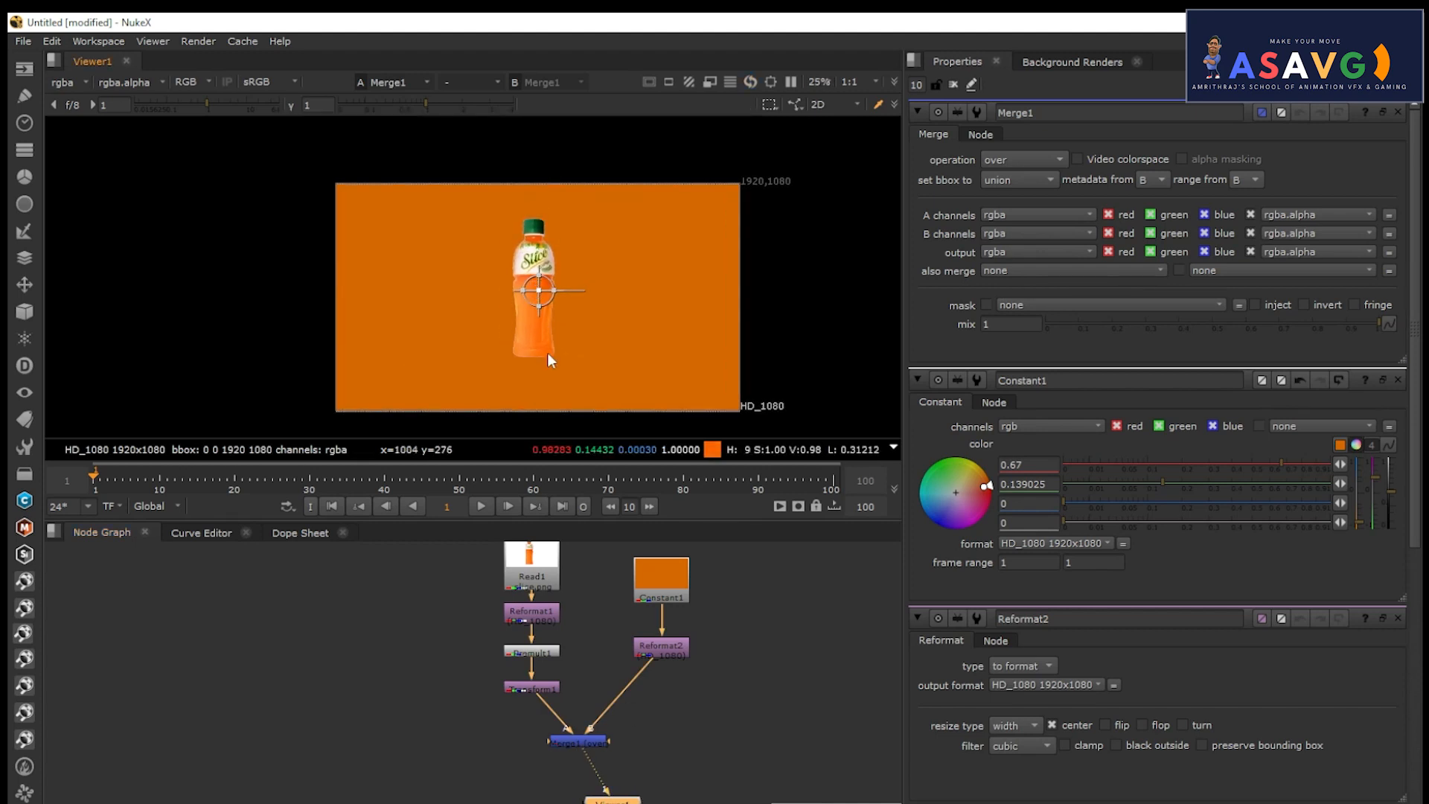
pyautogui.moveTo(548, 352); pyautogui.dragTo(551, 332, button='middle')
pyautogui.scroll(-1, 552, 332)
pyautogui.scroll(1, 551, 331)
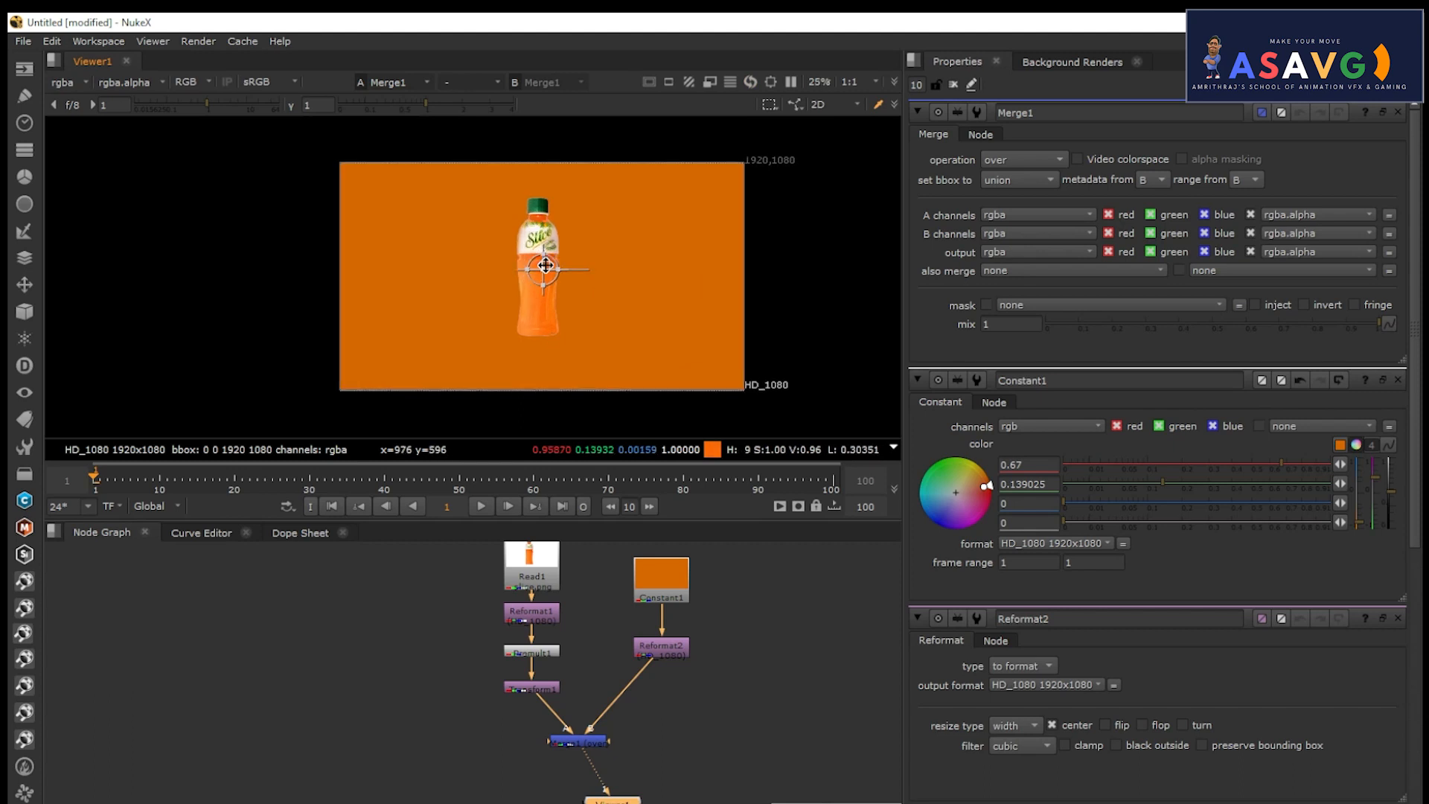
# Fine-tune the bottle's vertical placement around the middle of the orange frame.
pyautogui.moveTo(542, 269); pyautogui.dragTo(542, 280)
pyautogui.moveTo(564, 317); pyautogui.dragTo(572, 311, button='middle')
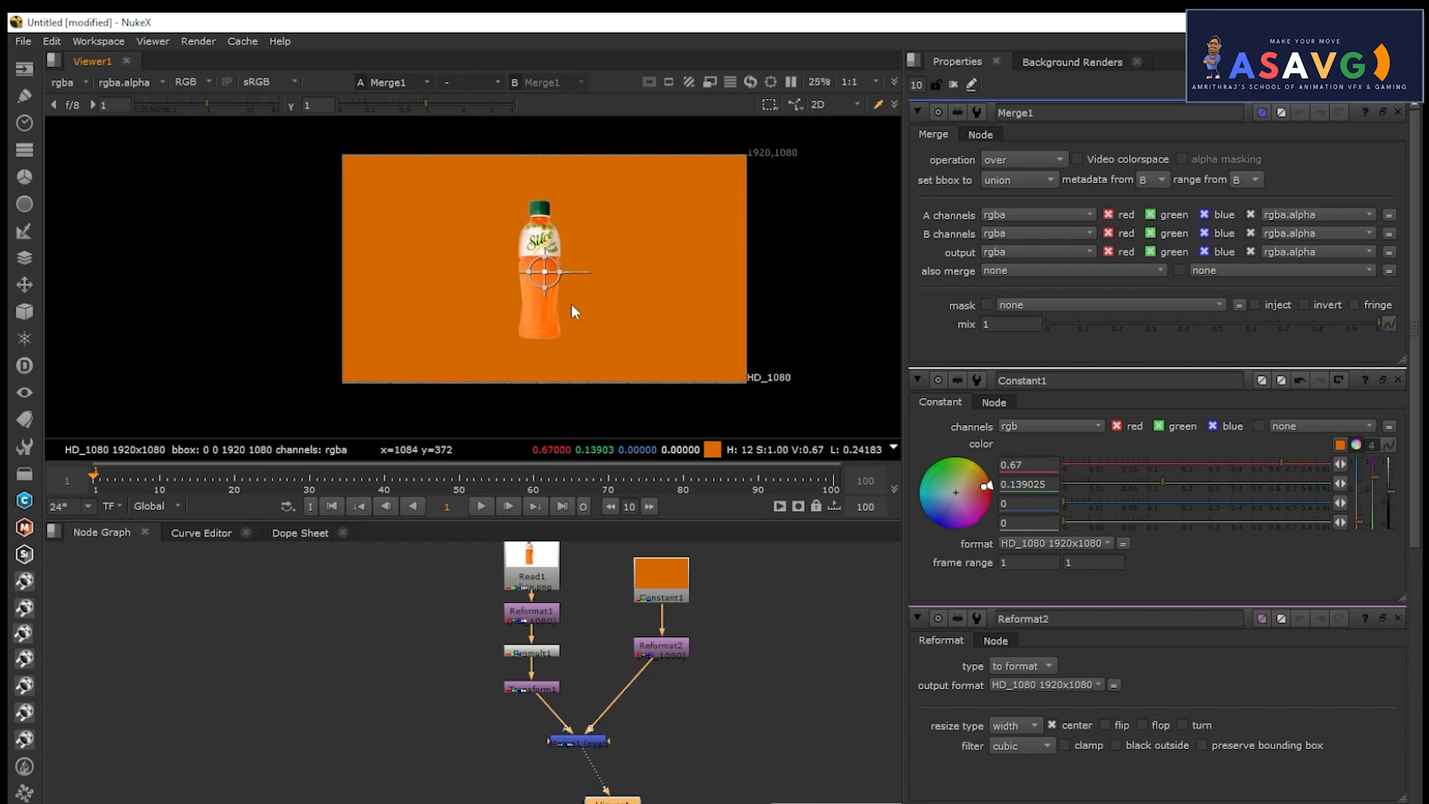
pyautogui.moveTo(544, 272); pyautogui.dragTo(545, 264)
# Open the bottle's Transform settings, reduce the scale to 0.44 and reposition the bottle at translate x 70, y 36.
pyautogui.scroll(3, 570, 635)
pyautogui.click(534, 708)
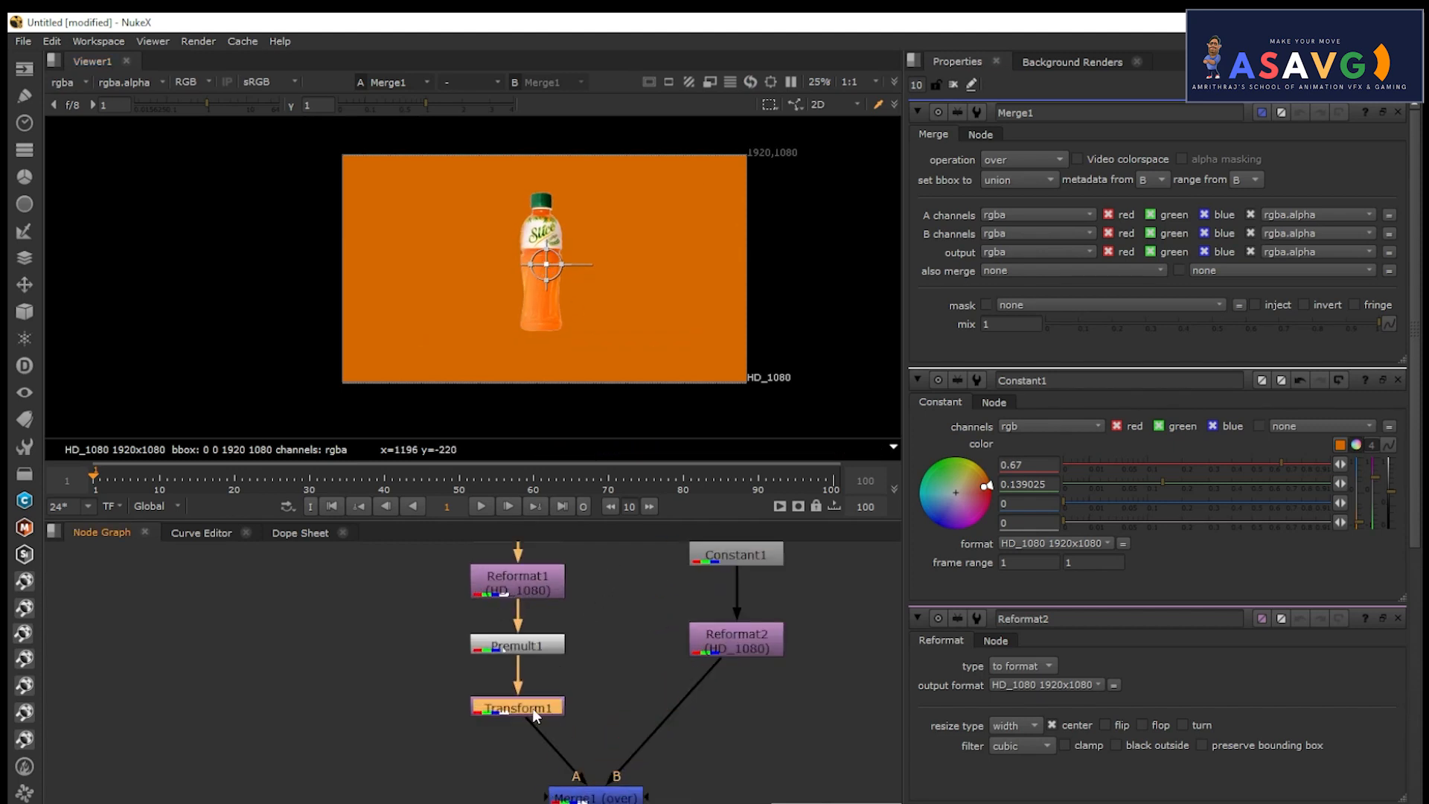
pyautogui.doubleClick(534, 713)
pyautogui.moveTo(1164, 195); pyautogui.dragTo(1152, 194)
pyautogui.scroll(2, 559, 226)
pyautogui.moveTo(544, 272); pyautogui.dragTo(547, 271)
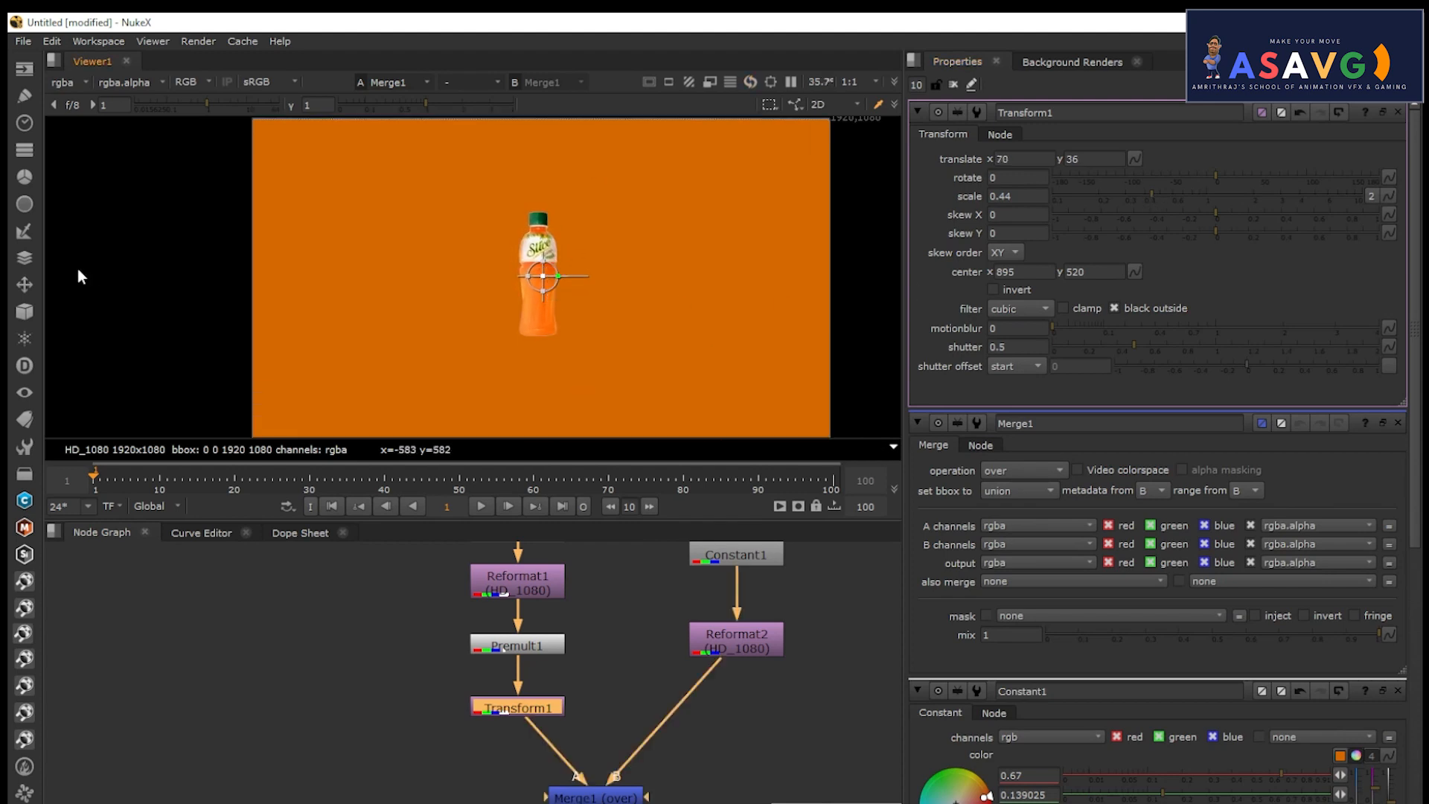
pyautogui.scroll(-1, 327, 322)
pyautogui.moveTo(333, 322); pyautogui.dragTo(369, 320, button='middle')
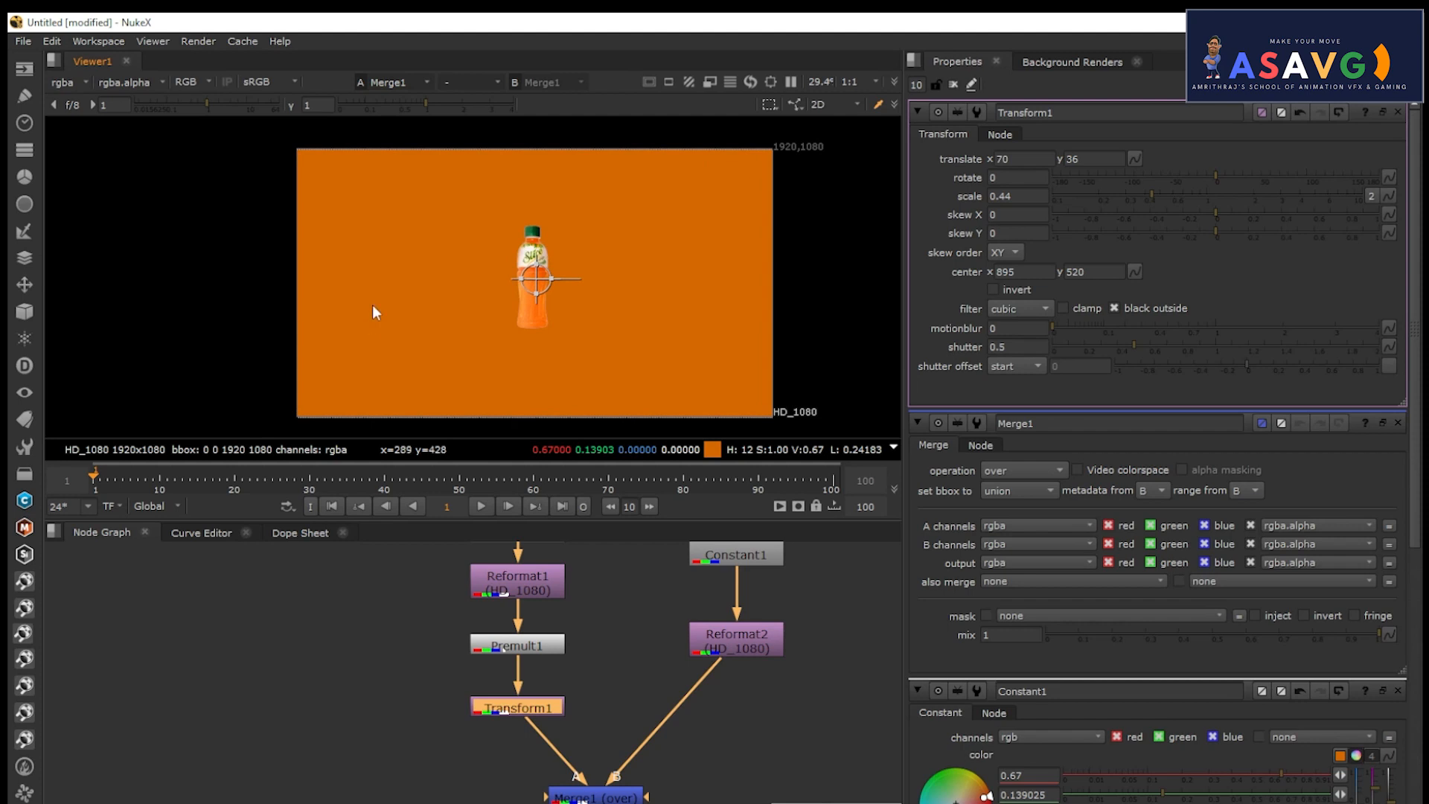
# Set the bottle's scale to 0.56 and move it to translate x 104, y 20.
pyautogui.moveTo(1155, 195); pyautogui.dragTo(1168, 195)
pyautogui.moveTo(503, 325); pyautogui.dragTo(536, 325, button='middle')
pyautogui.scroll(1, 537, 325)
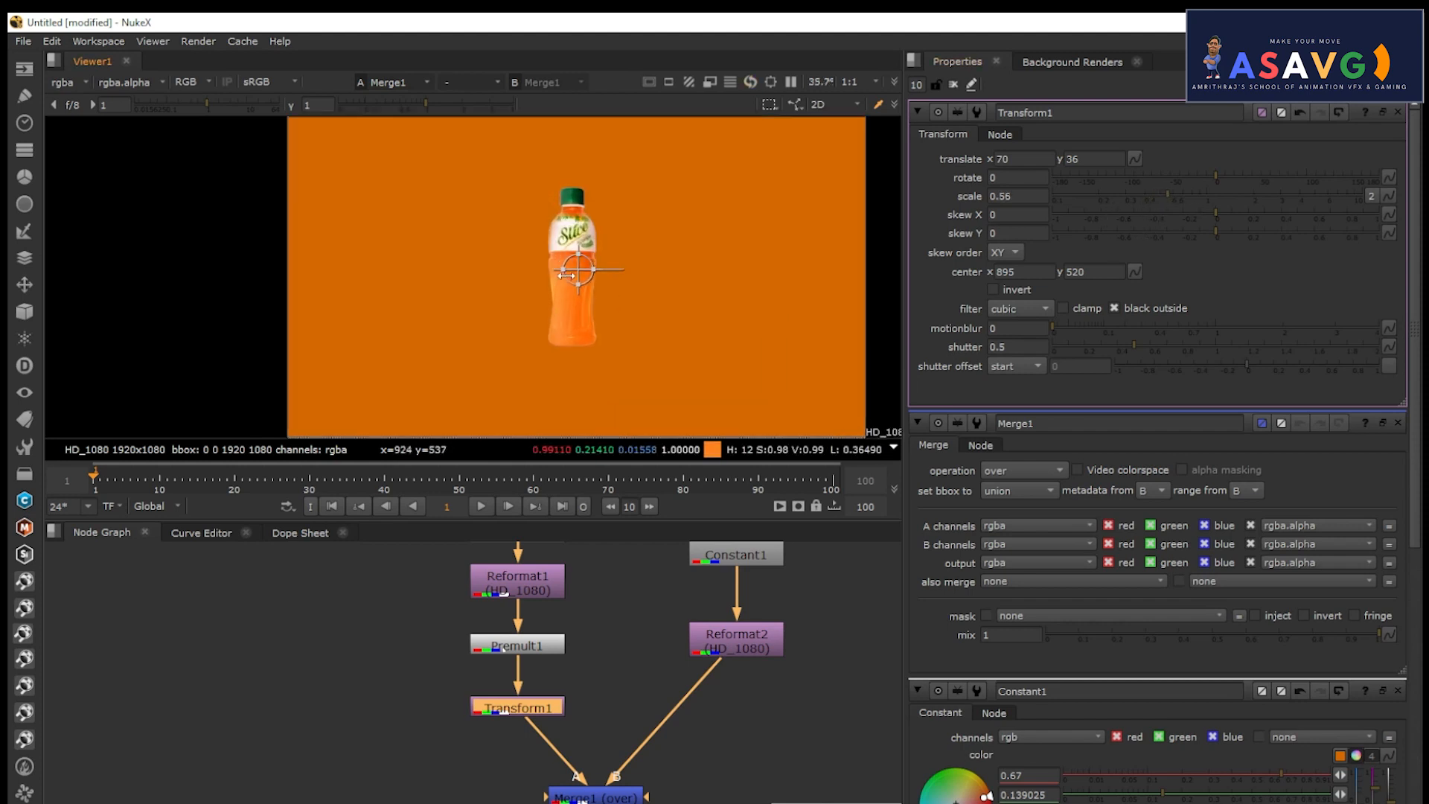
pyautogui.moveTo(580, 267)
pyautogui.mouseDown()
pyautogui.moveTo(590, 260)
pyautogui.moveTo(579, 282)
pyautogui.mouseUp()
pyautogui.scroll(-2, 595, 271)
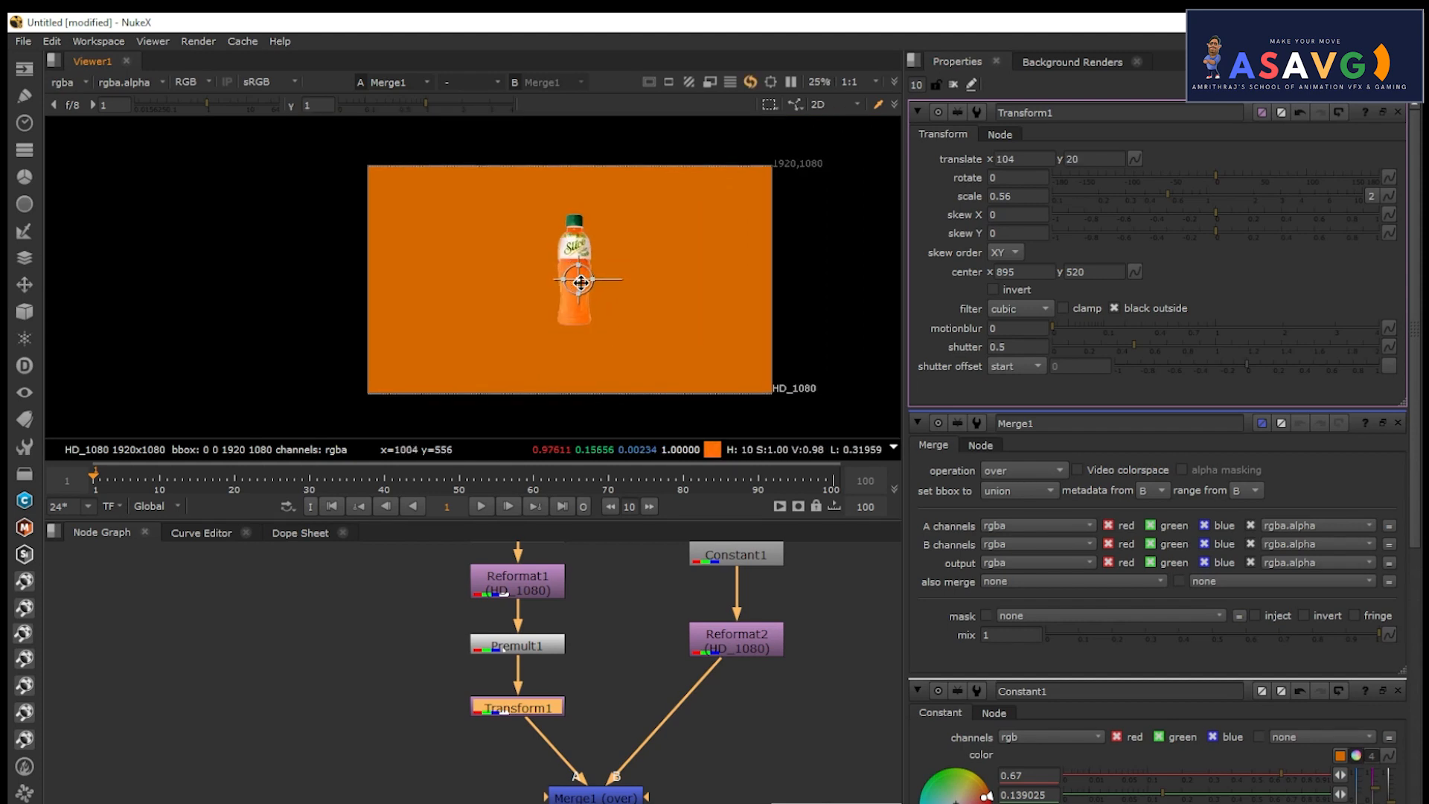
# Duplicate the bottle branch, from the Read through Reformat and Premult to the Transform, and place the copy beside the original.
pyautogui.scroll(-4, 587, 646)
pyautogui.moveTo(466, 566); pyautogui.dragTo(594, 744)
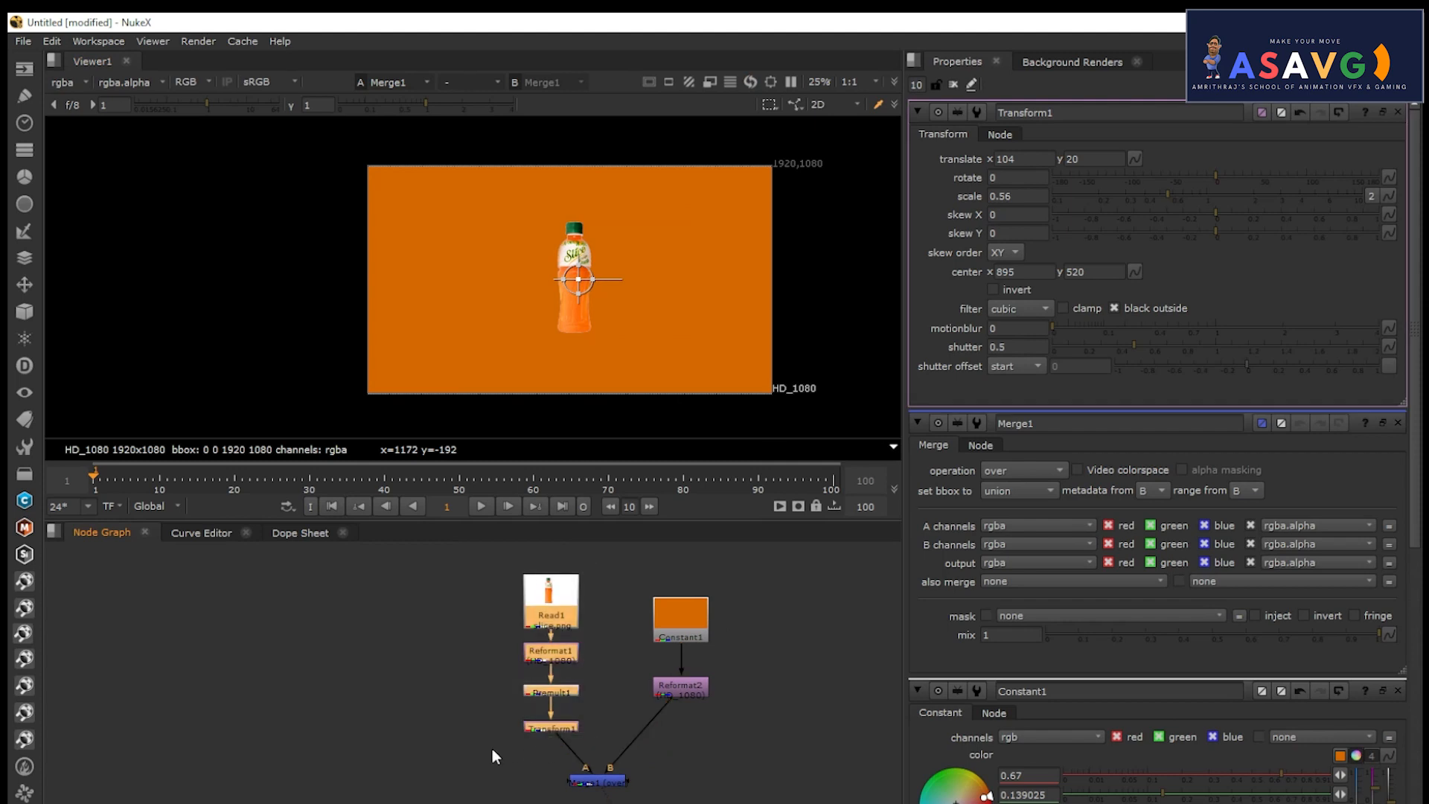
pyautogui.moveTo(492, 749); pyautogui.dragTo(495, 730, button='middle')
pyautogui.hotkey('ctrl', 'c')
pyautogui.hotkey('ctrl', 'v')
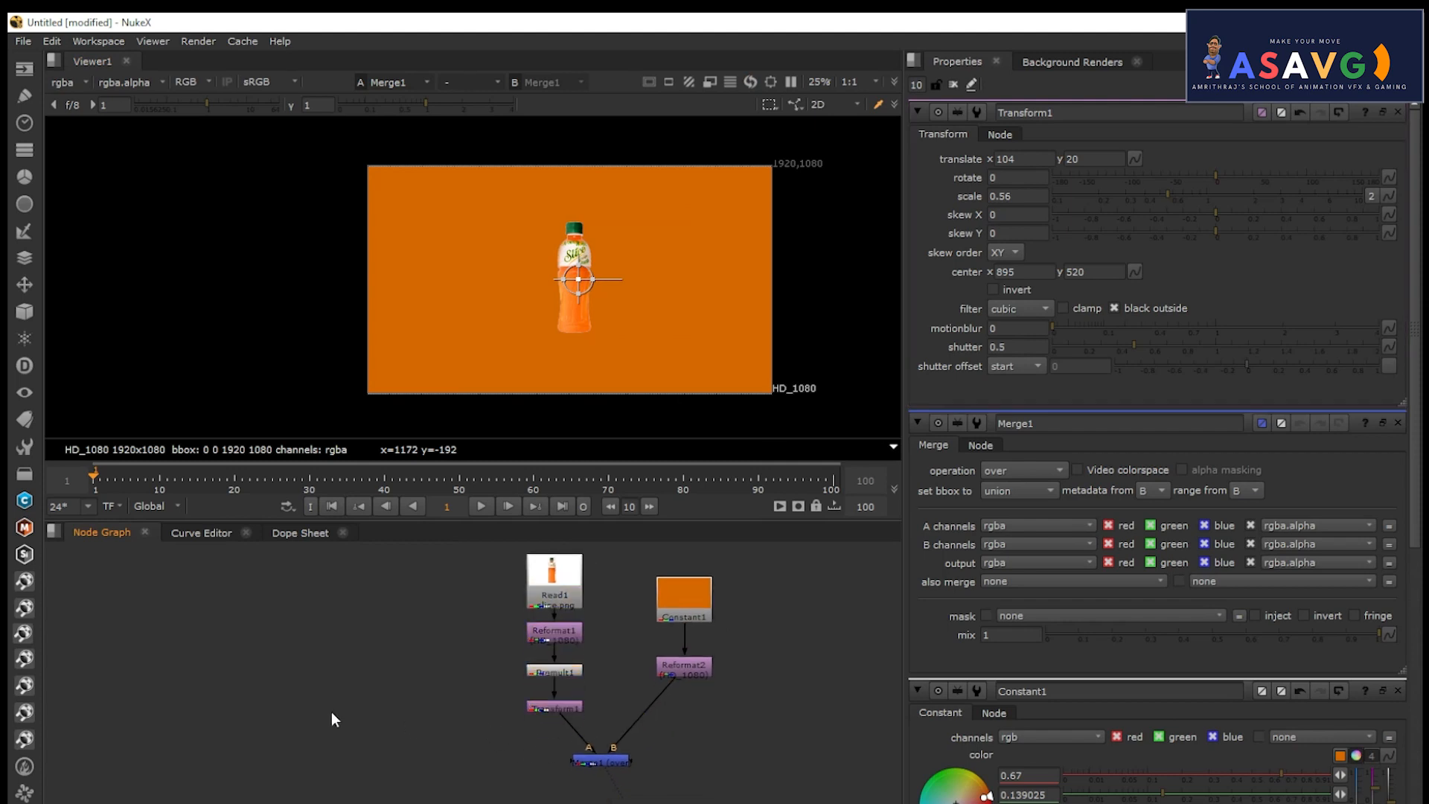
pyautogui.moveTo(432, 722); pyautogui.dragTo(417, 587, button='middle')
# Insert a second Merge between the first Merge and the Viewer, and connect its A input to the duplicated Transform.
pyautogui.moveTo(617, 688); pyautogui.dragTo(595, 795)
pyautogui.click(540, 755)
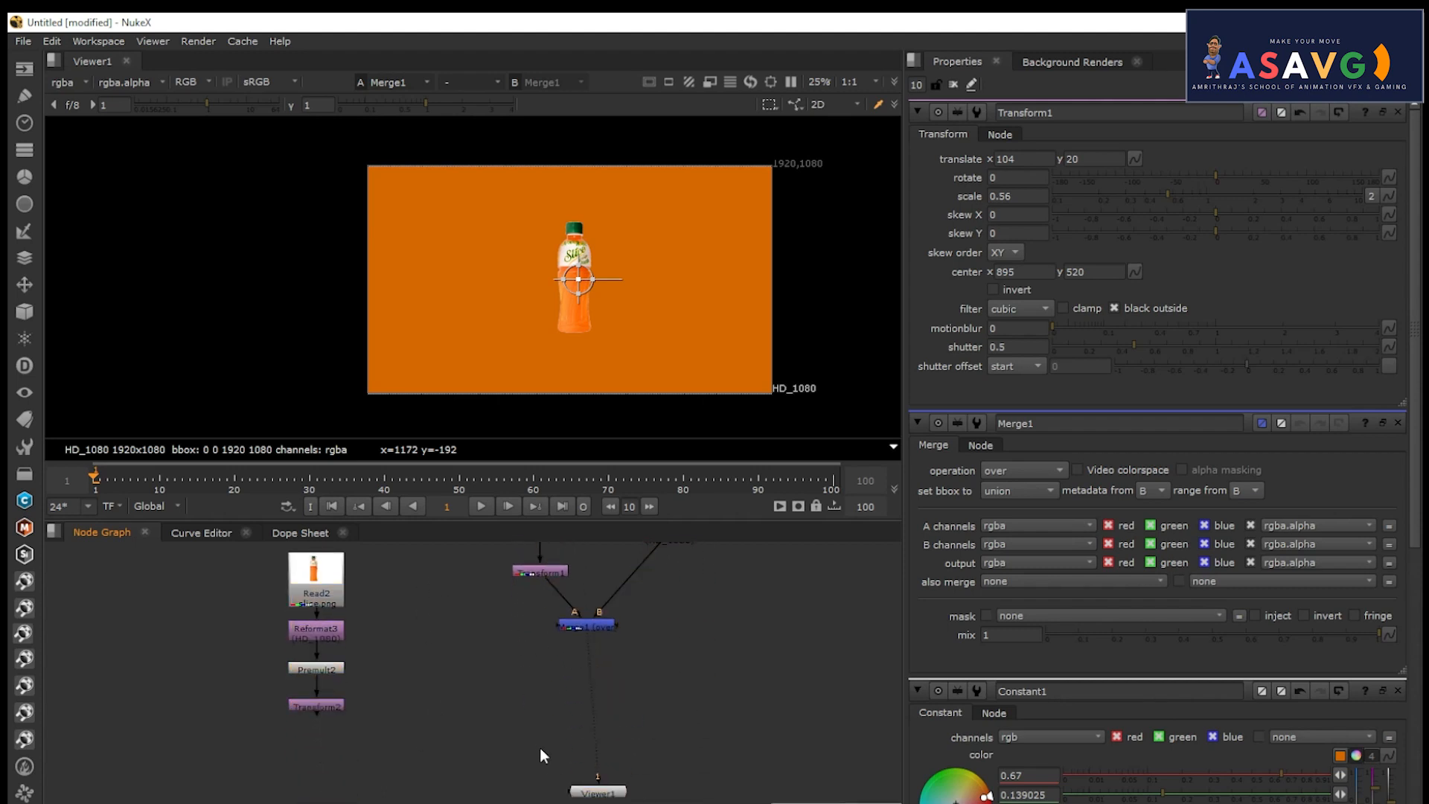
pyautogui.press('m')
pyautogui.moveTo(622, 639); pyautogui.dragTo(619, 686, button='middle')
pyautogui.press('space')
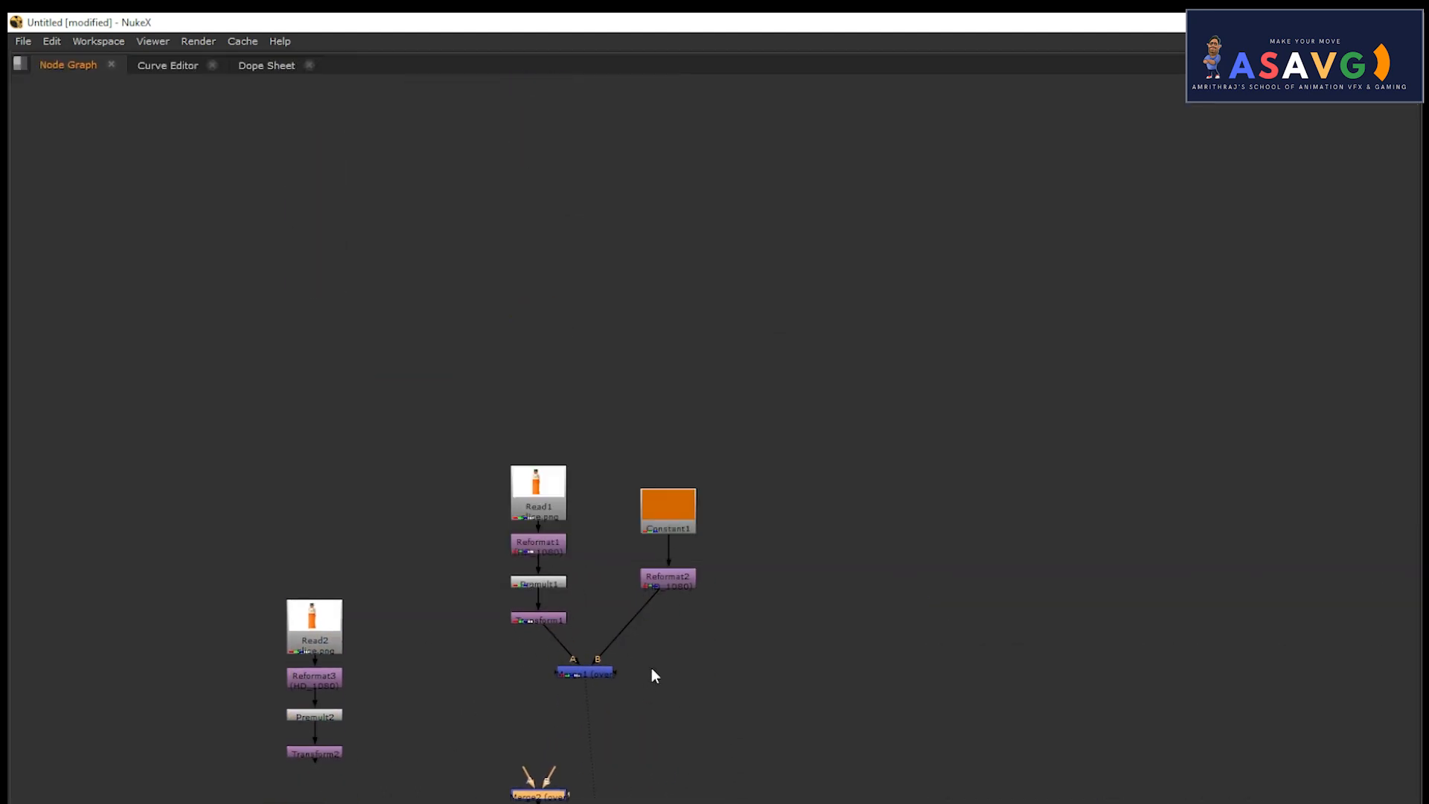
pyautogui.moveTo(592, 727); pyautogui.dragTo(641, 727)
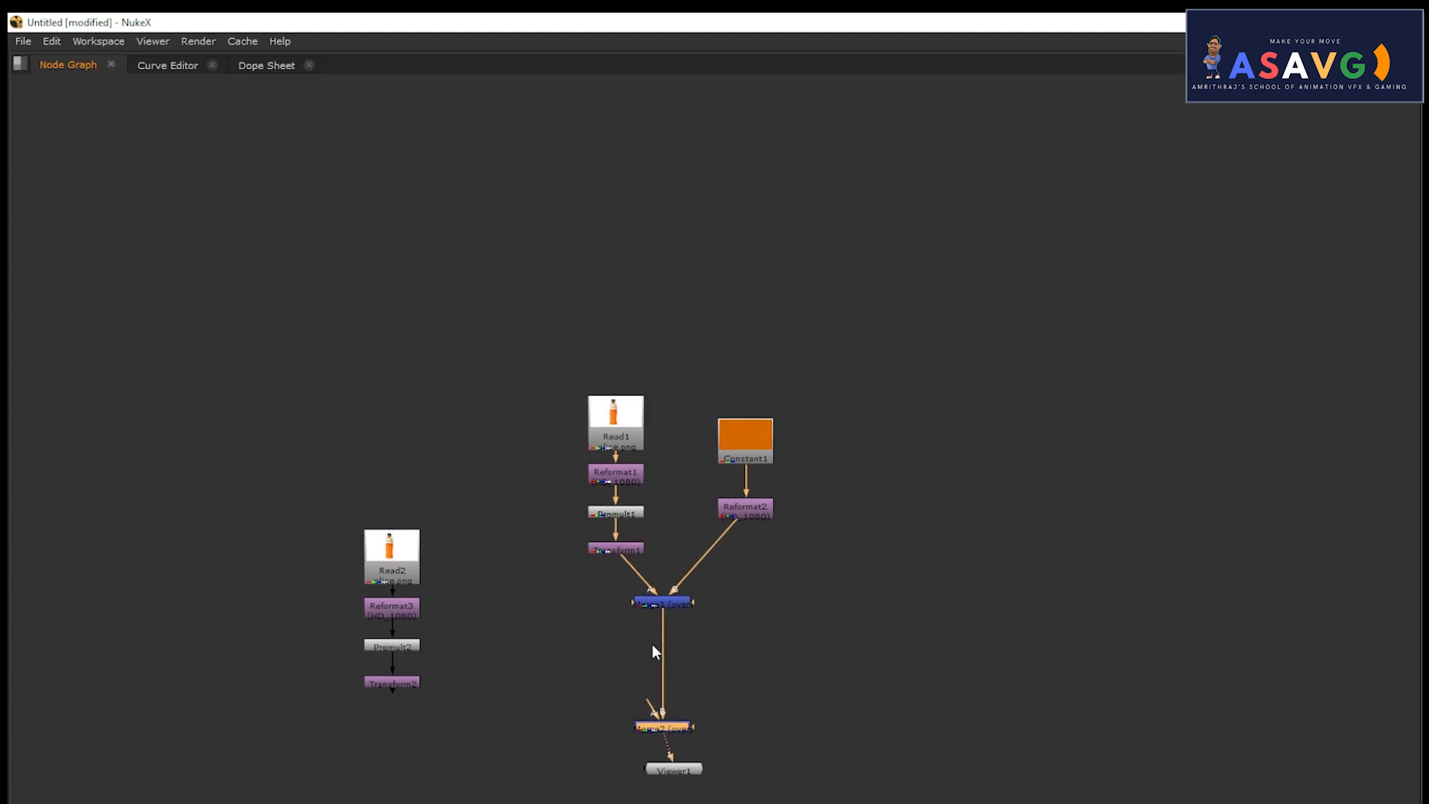
pyautogui.press('space')
pyautogui.moveTo(652, 740); pyautogui.dragTo(404, 716)
# Try to move the duplicated bottle beside the original, and undo the move.
pyautogui.moveTo(579, 279); pyautogui.dragTo(646, 285)
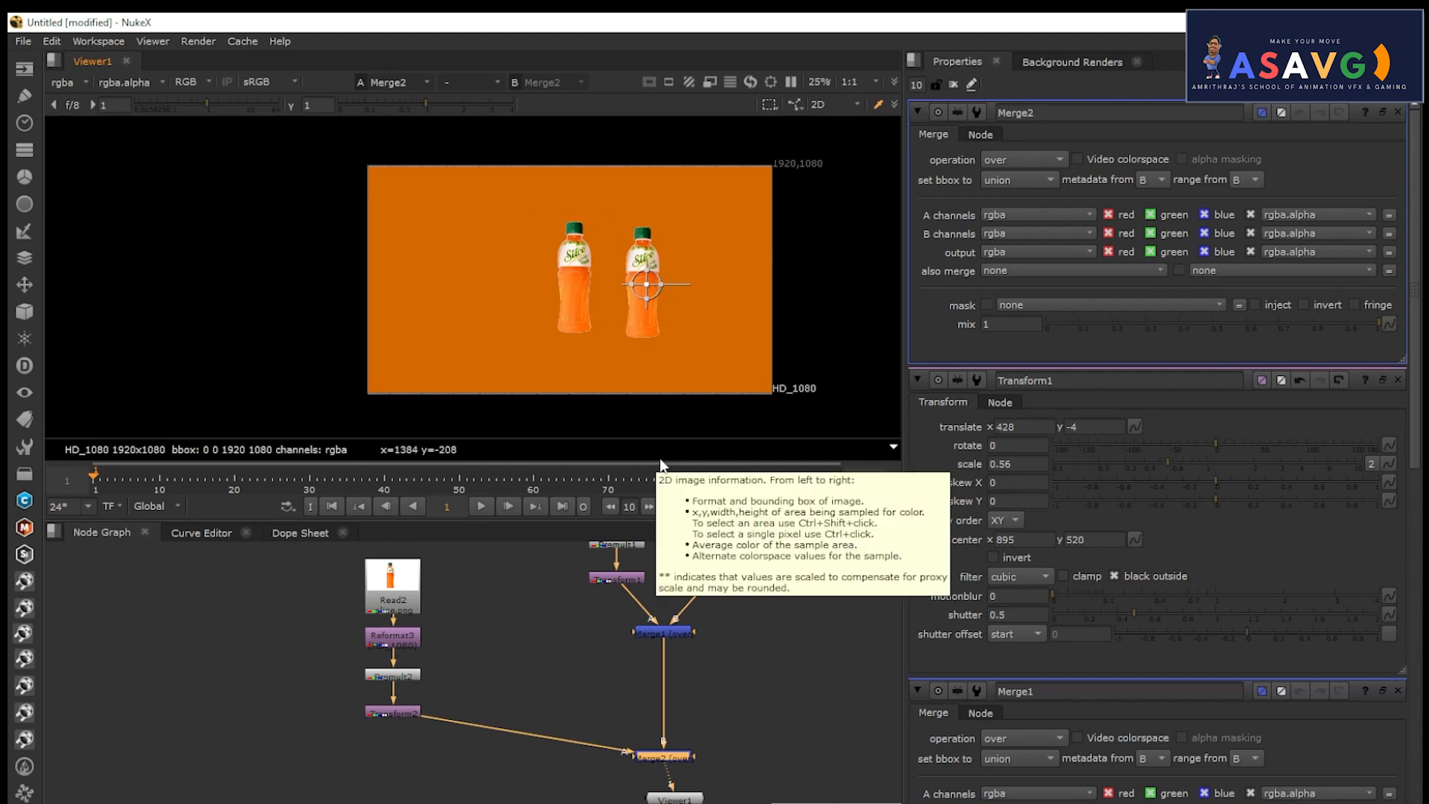
pyautogui.hotkey('ctrl', 'z')
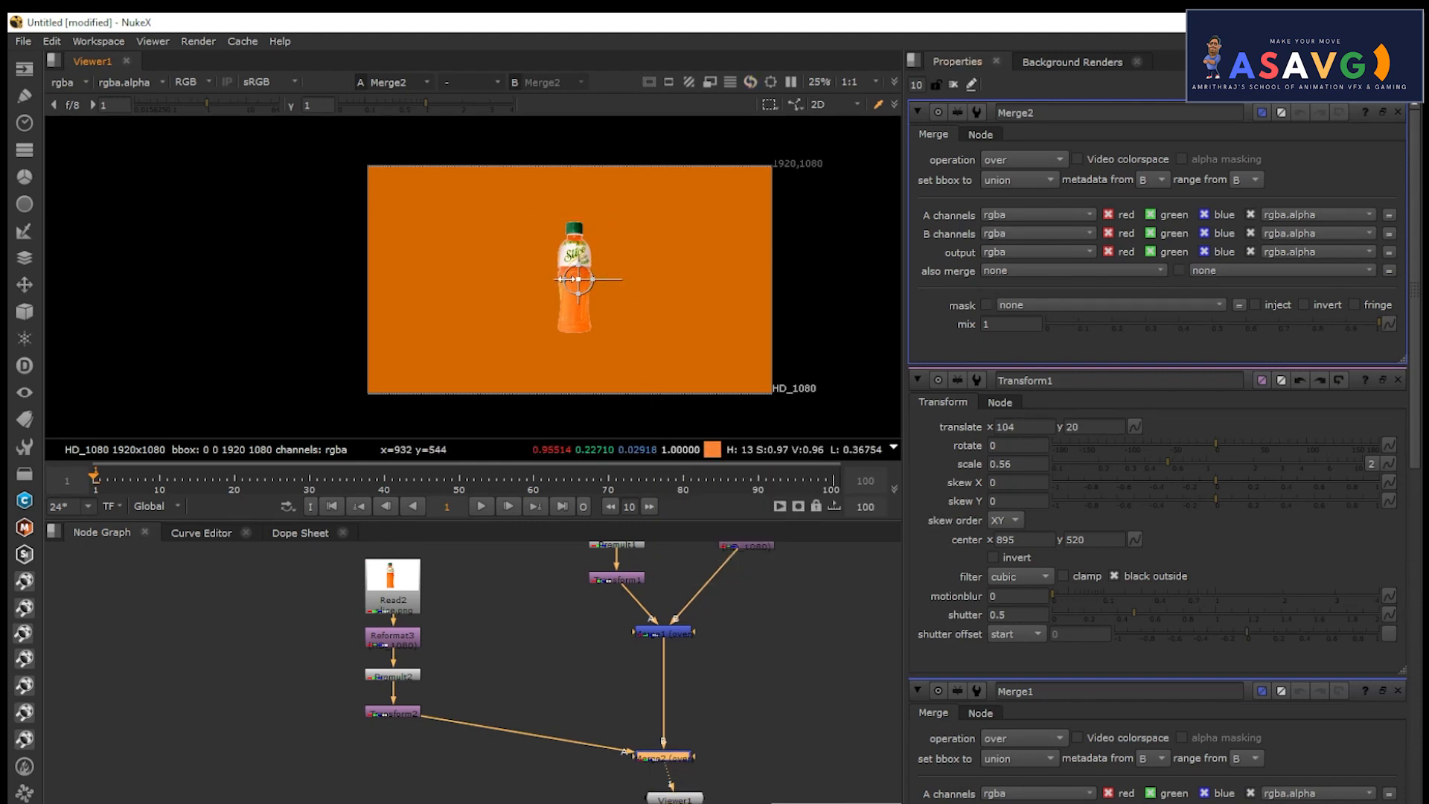
# Open the duplicated bottle's Transform settings and set its rotation to 180.
pyautogui.scroll(1, 390, 719)
pyautogui.doubleClick(391, 713)
pyautogui.doubleClick(1001, 179)
pyautogui.write('190')
pyautogui.press('Return')
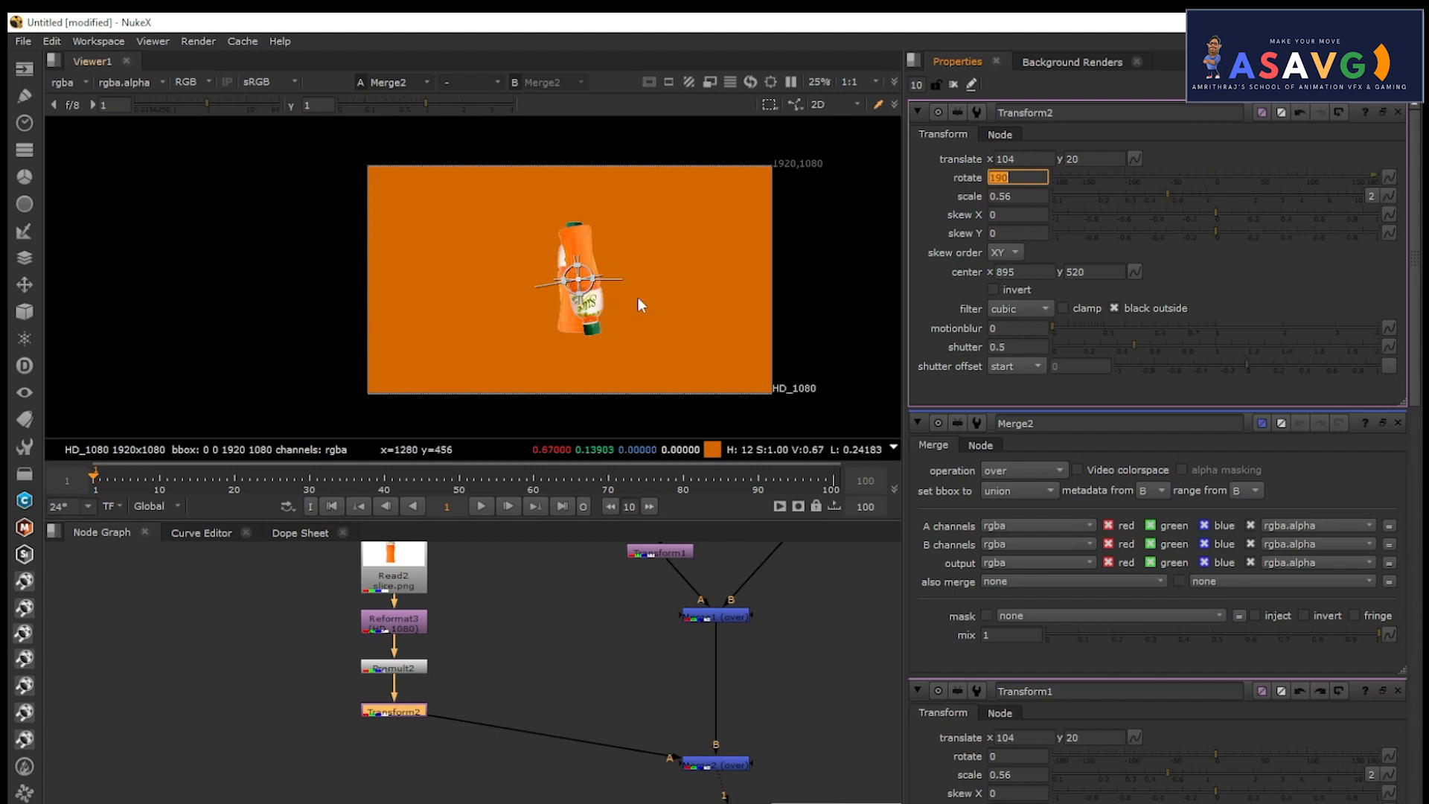
pyautogui.write('180')
pyautogui.press('Return')
# Move the flipped bottle directly beneath the original so their bases meet, at translate x 64, y -484.
pyautogui.moveTo(579, 280); pyautogui.dragTo(610, 387)
pyautogui.scroll(3, 596, 324)
pyautogui.hotkey('ctrl', 'z')
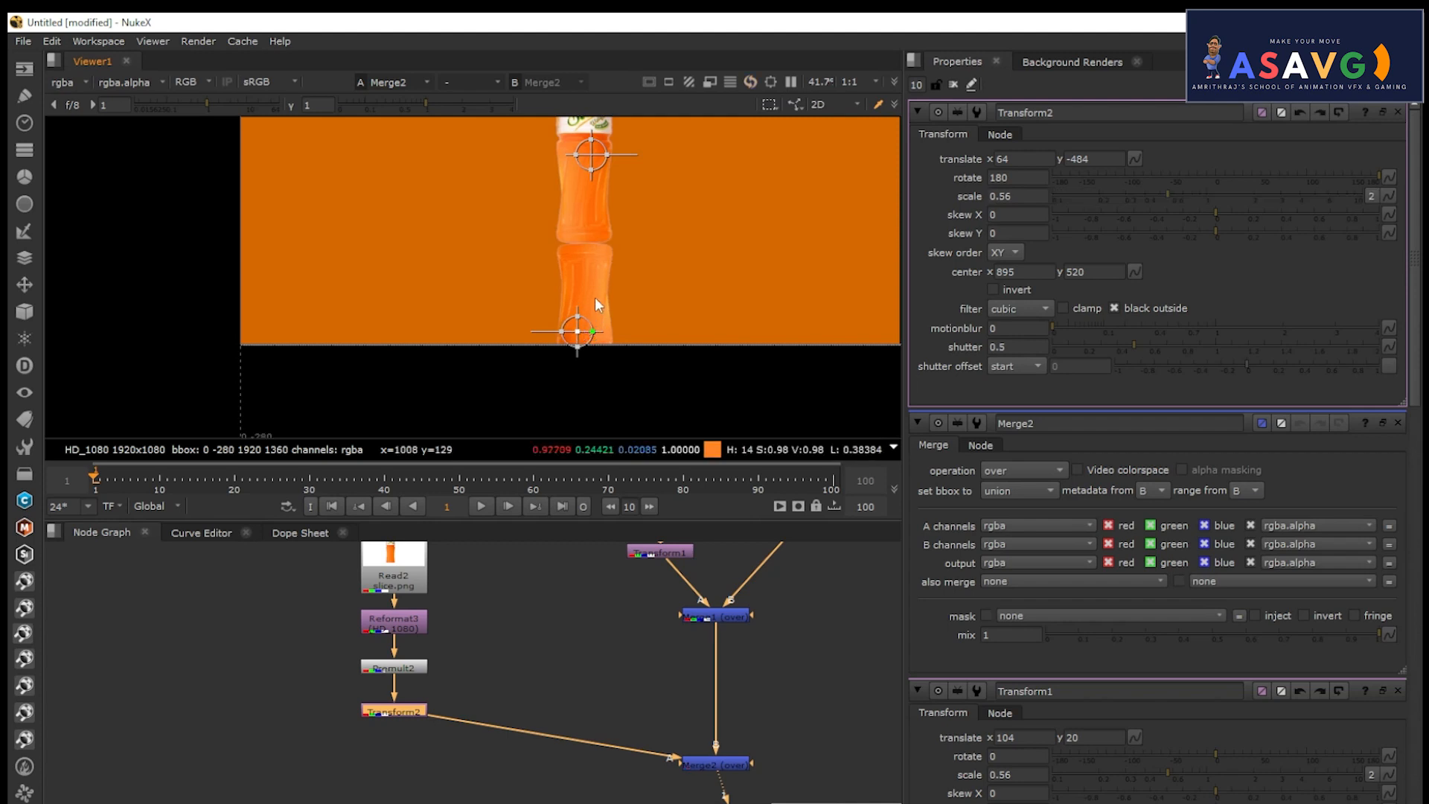
pyautogui.scroll(3, 622, 234)
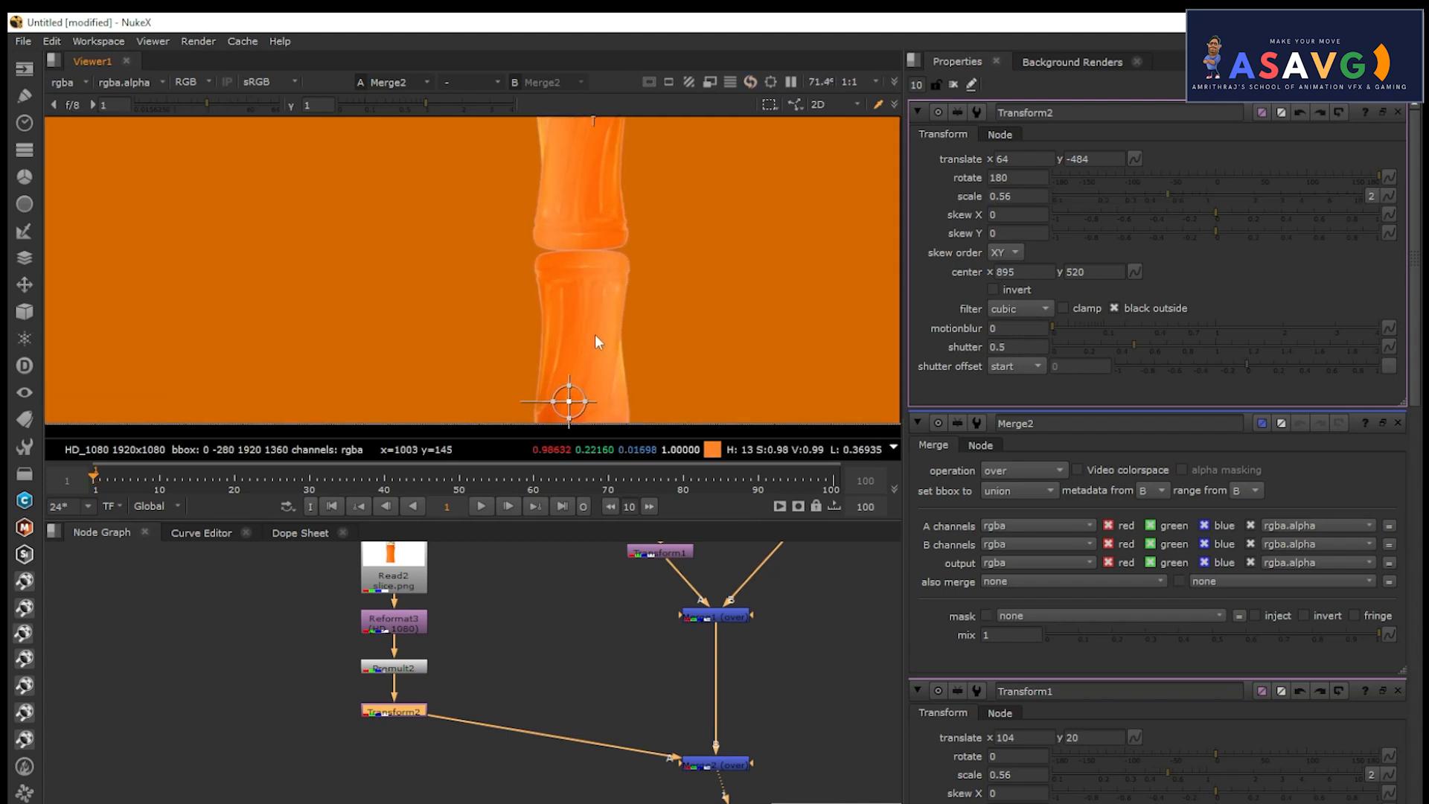
pyautogui.scroll(-2, 596, 333)
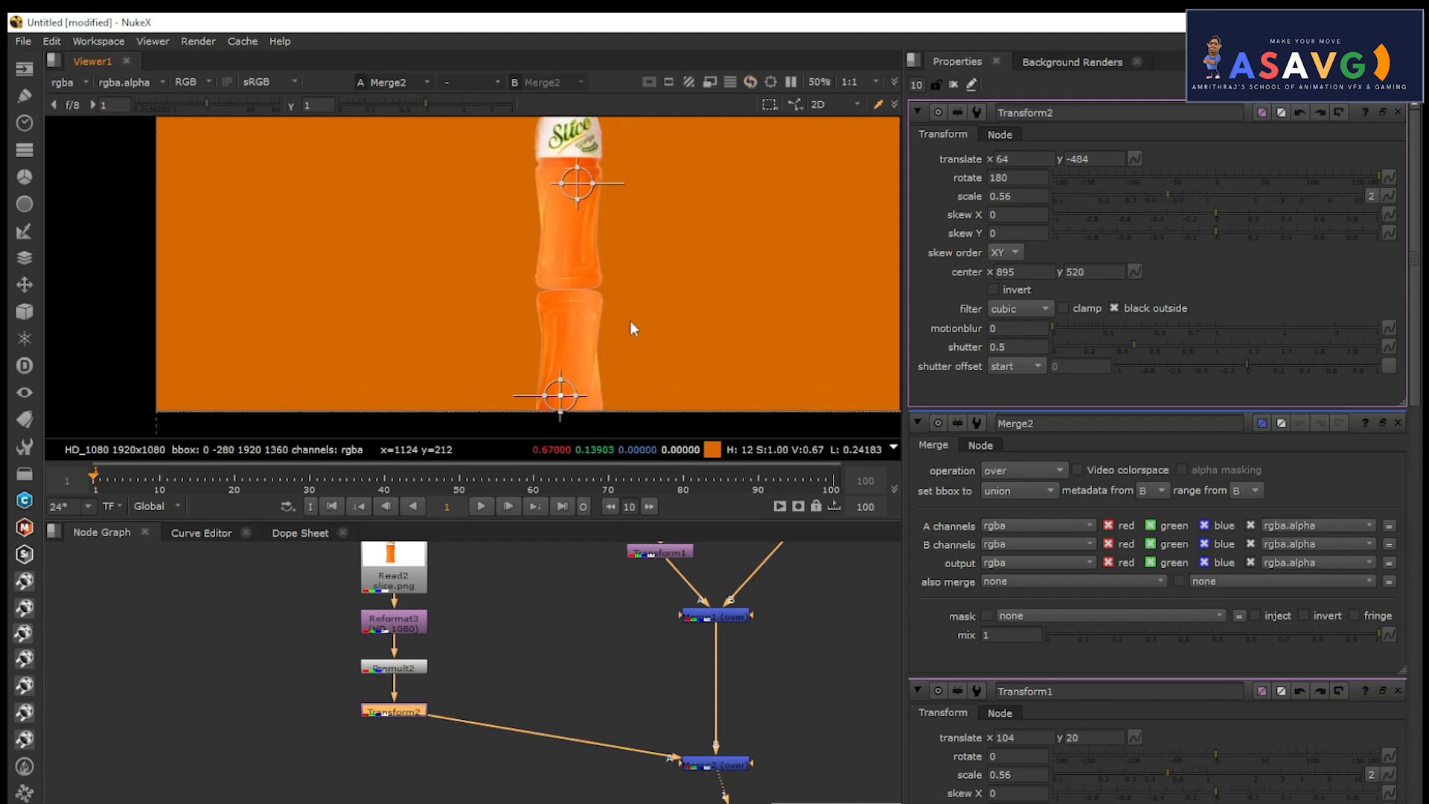
pyautogui.moveTo(591, 634); pyautogui.dragTo(605, 685, button='middle')
pyautogui.scroll(-1, 600, 294)
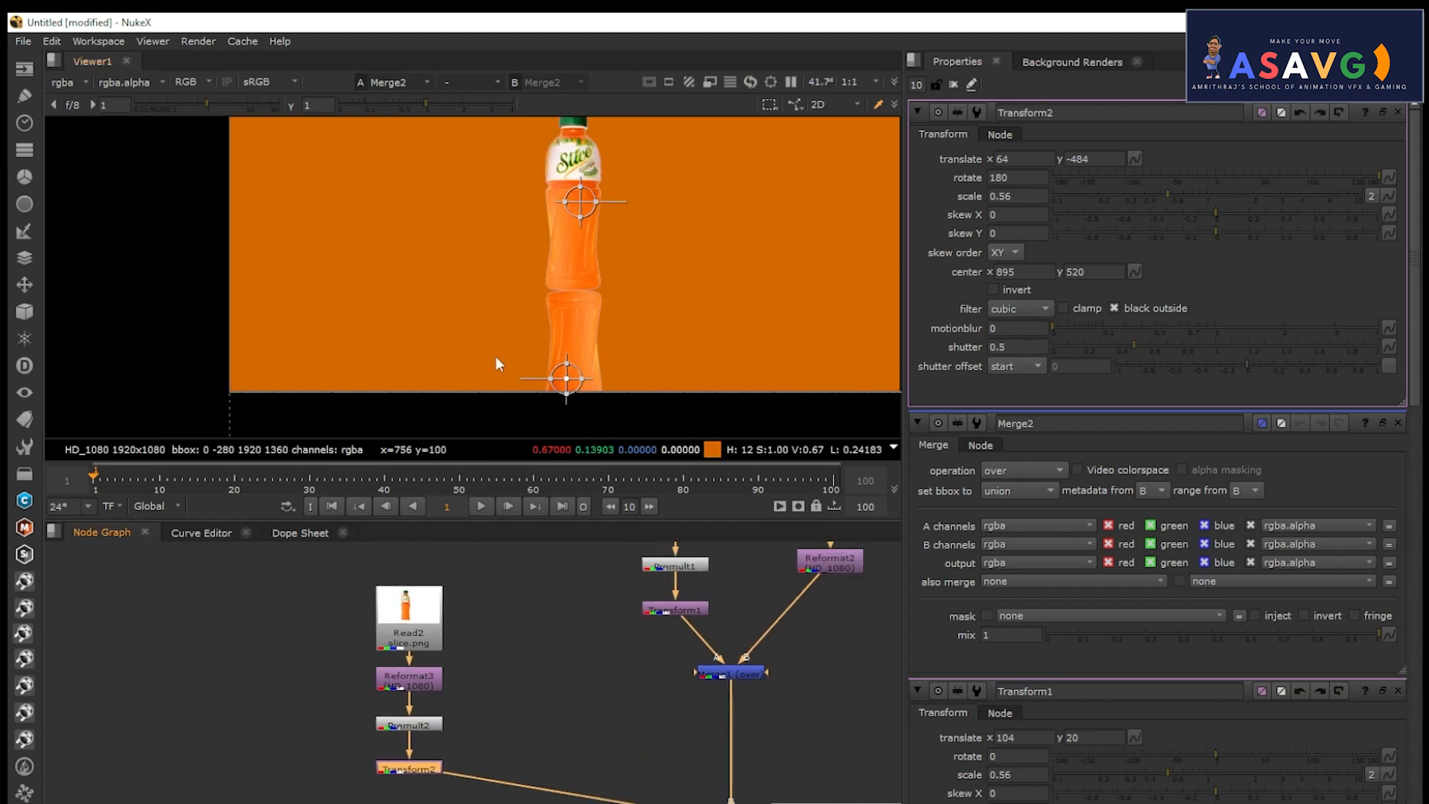
pyautogui.moveTo(513, 668); pyautogui.dragTo(537, 623, button='middle')
pyautogui.scroll(-2, 488, 330)
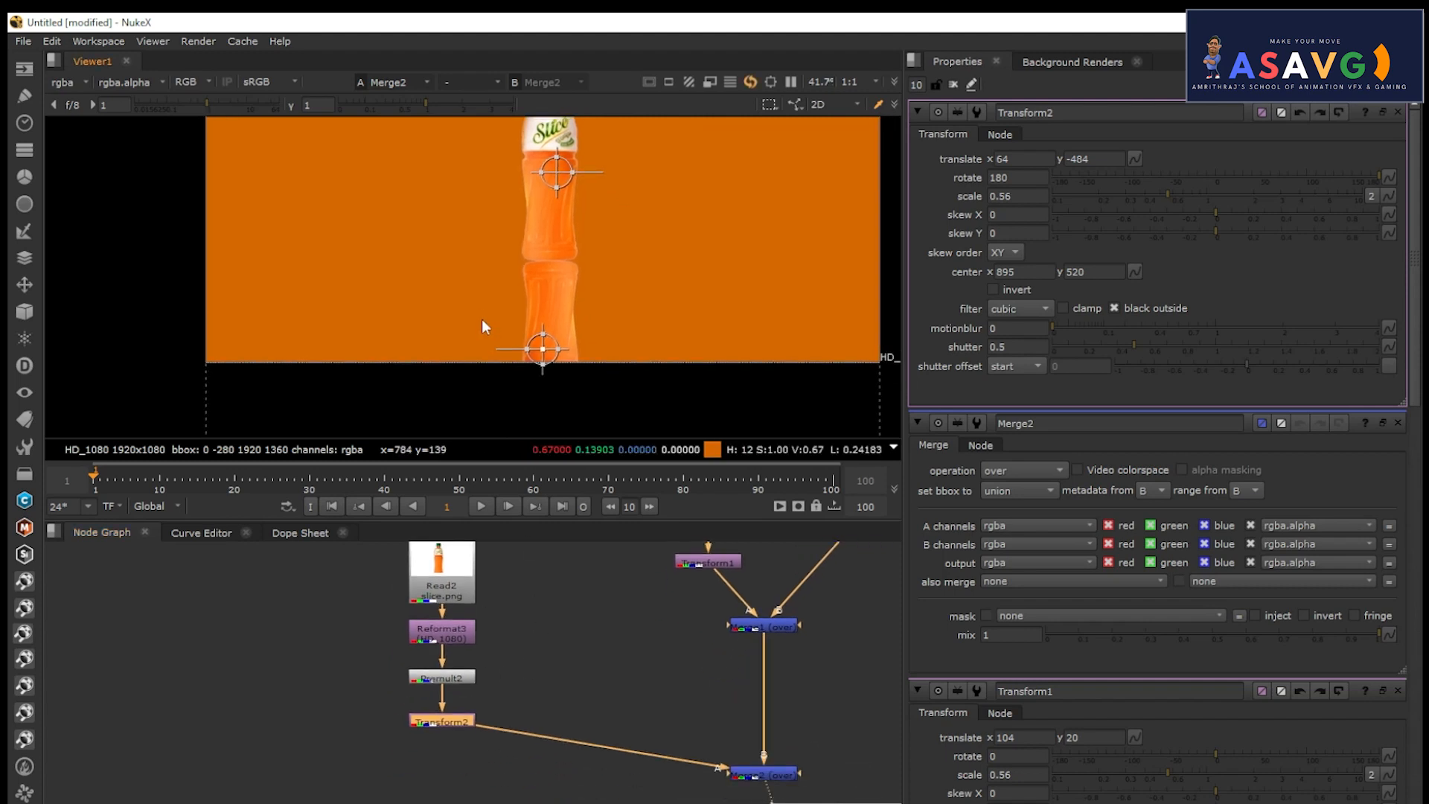
pyautogui.moveTo(485, 317); pyautogui.dragTo(443, 302, button='middle')
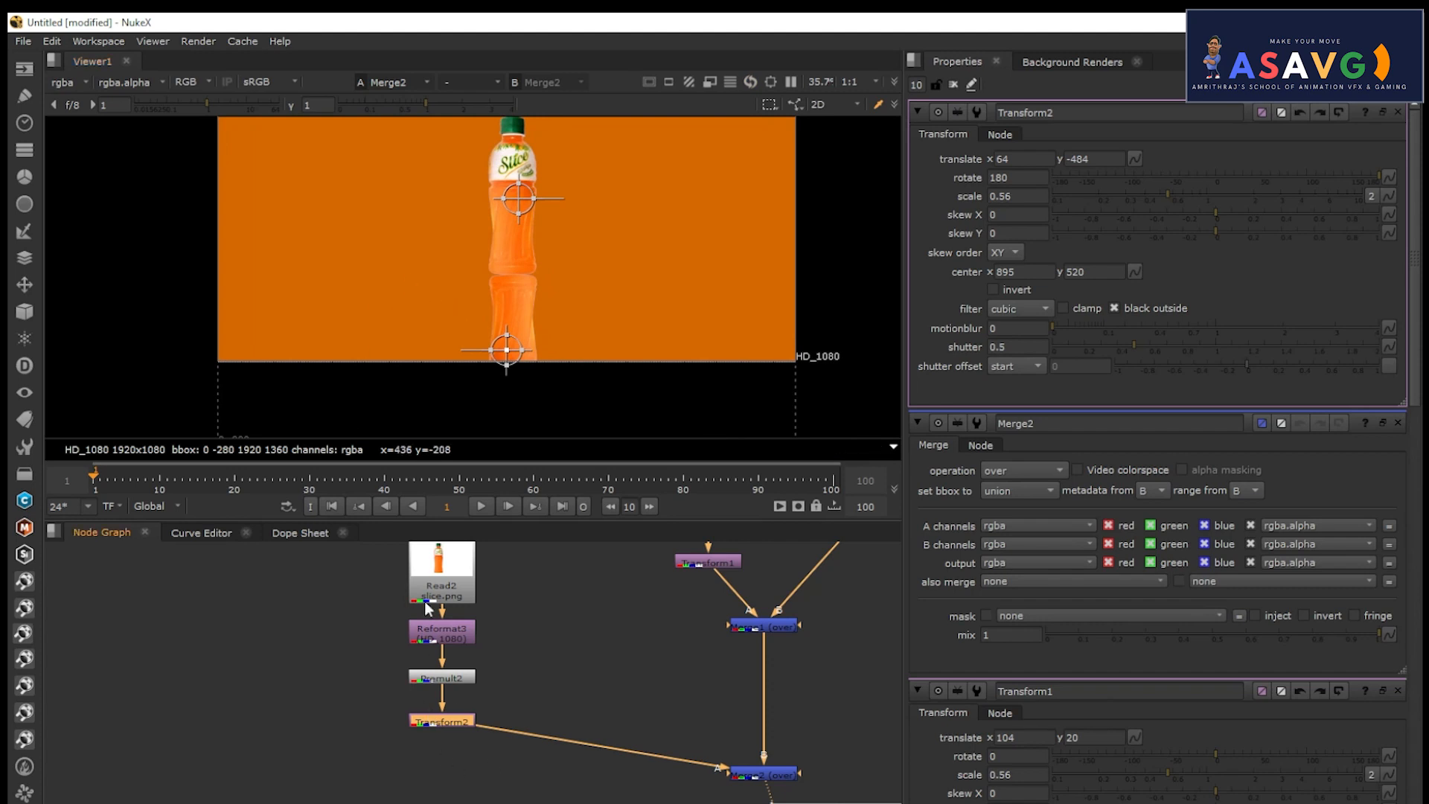
# Rename the duplicated Read node REFLECTIOn and space it slightly above its Reformat node.
pyautogui.moveTo(434, 588); pyautogui.dragTo(445, 668, button='middle')
pyautogui.click(446, 672)
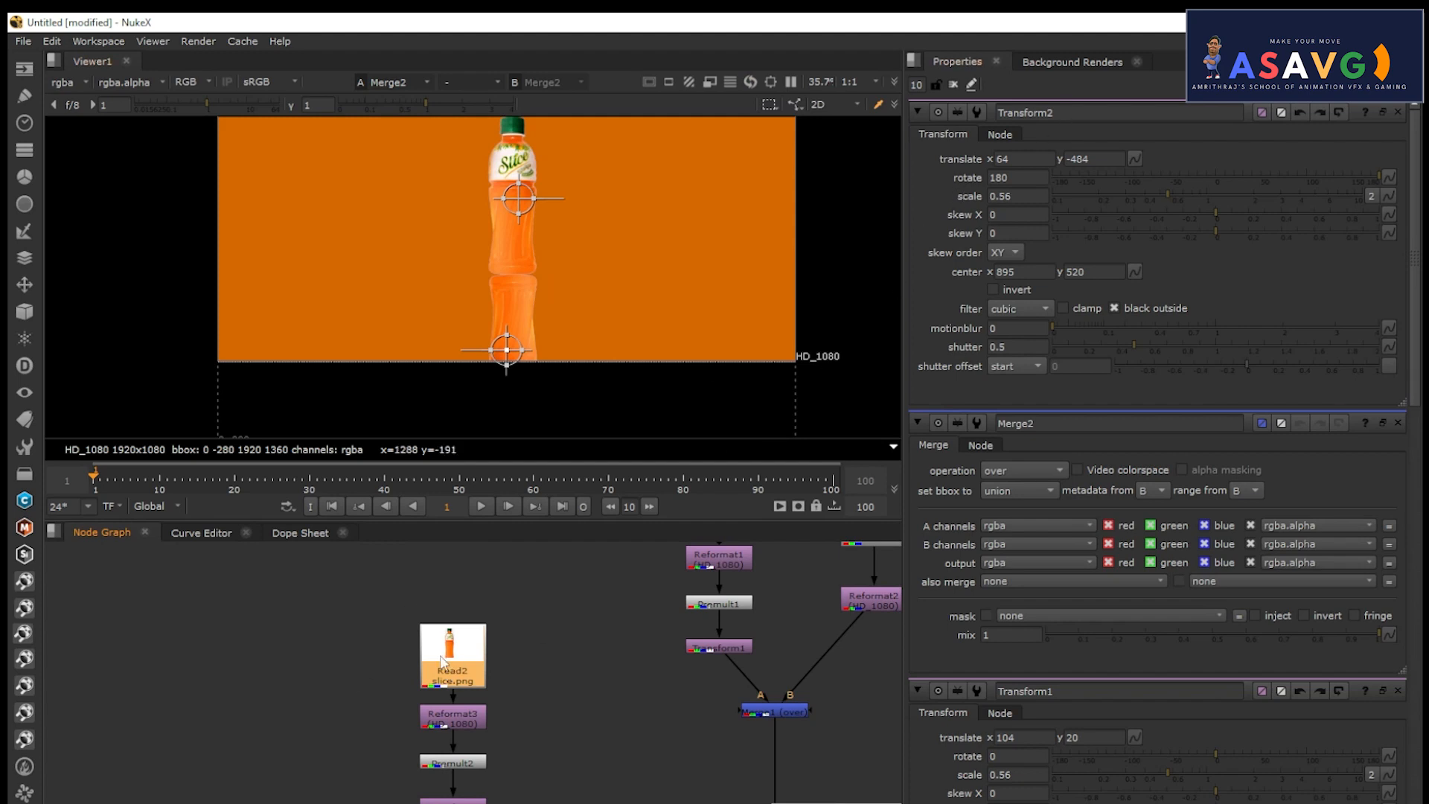
pyautogui.doubleClick(443, 660)
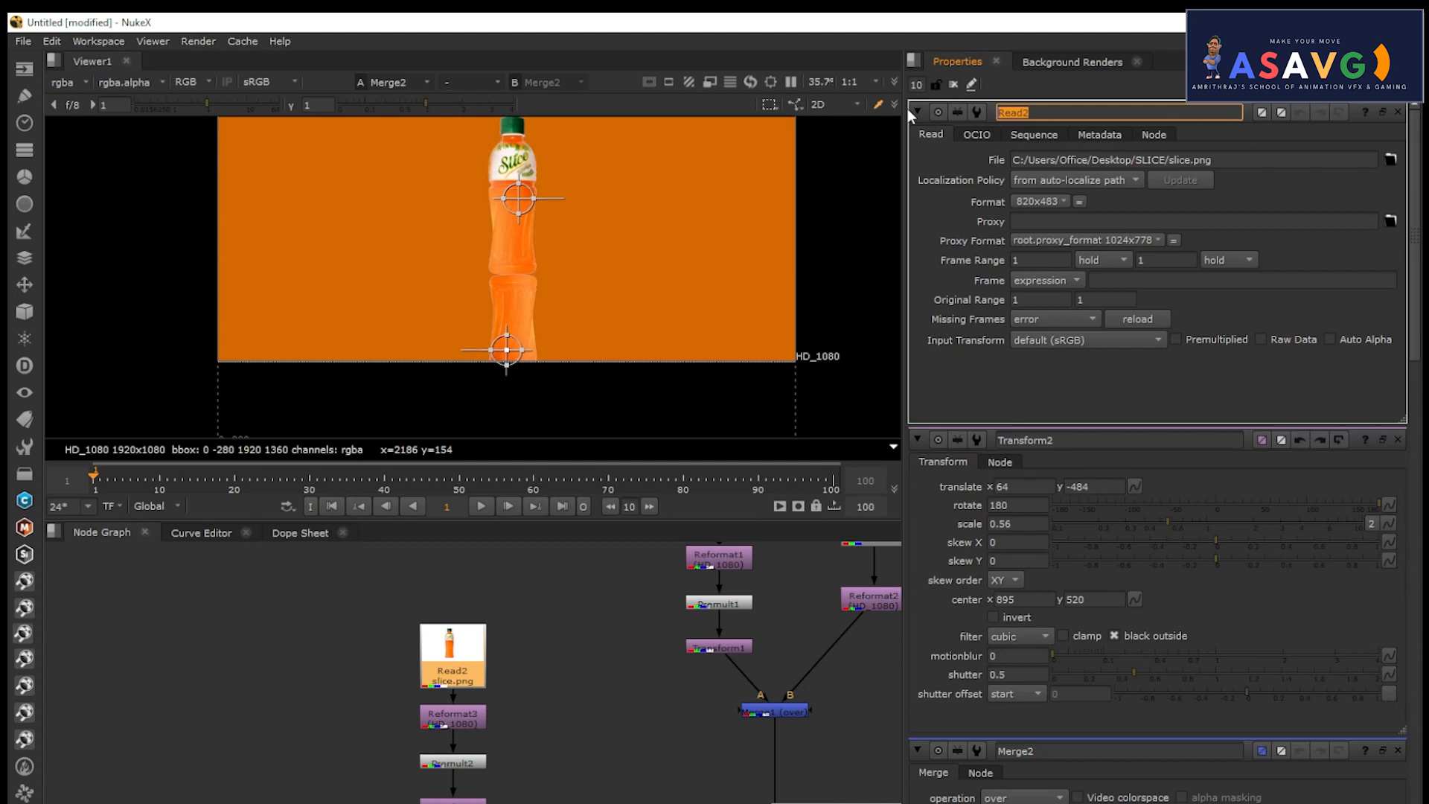
pyautogui.write('REFLECTIOn')
pyautogui.moveTo(455, 664); pyautogui.dragTo(456, 640)
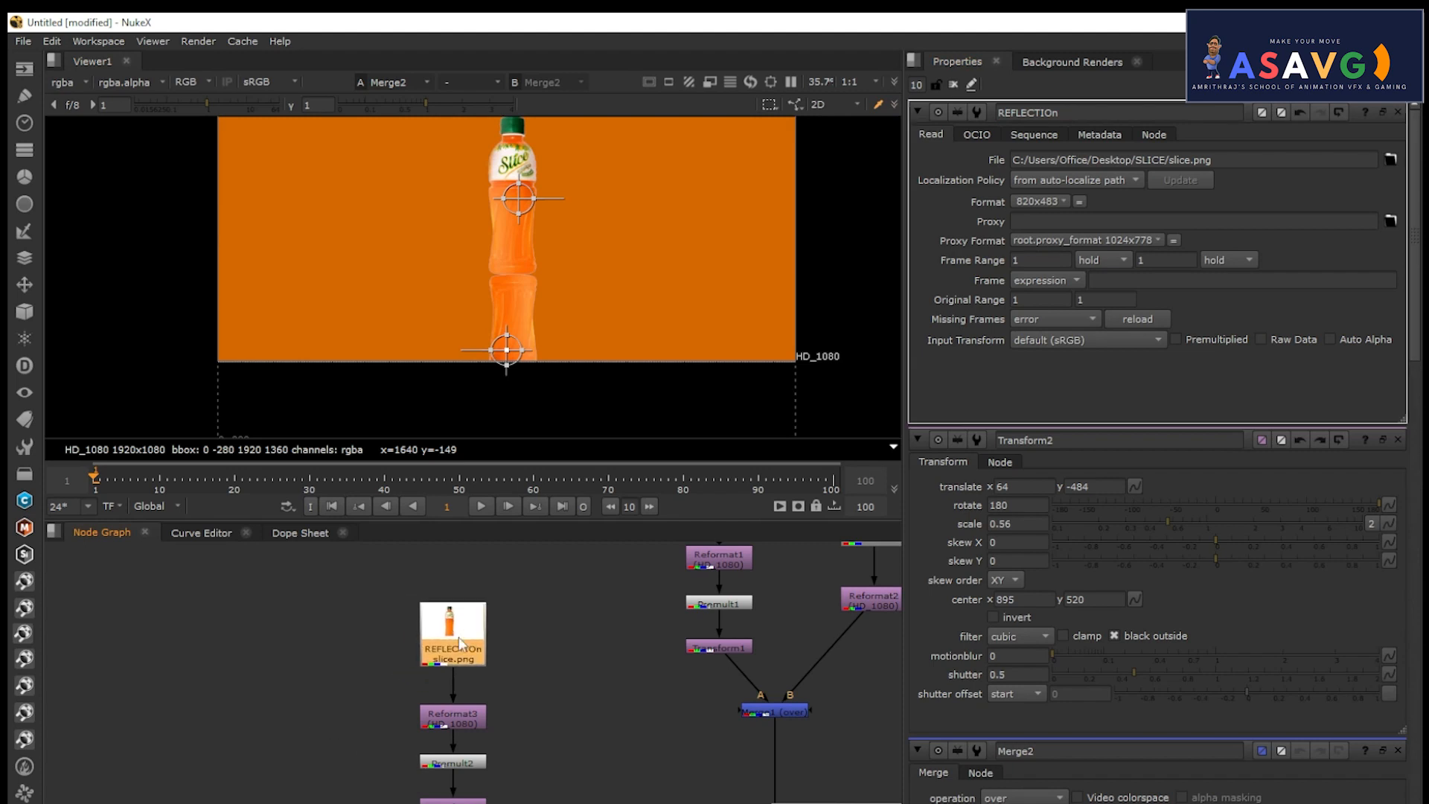
# Toggle the REFLECTIOn node off and on to compare the composite with and without the flipped bottle.
pyautogui.press('d')
pyautogui.press('d')
pyautogui.press('d')
pyautogui.press('d')
pyautogui.press('d')
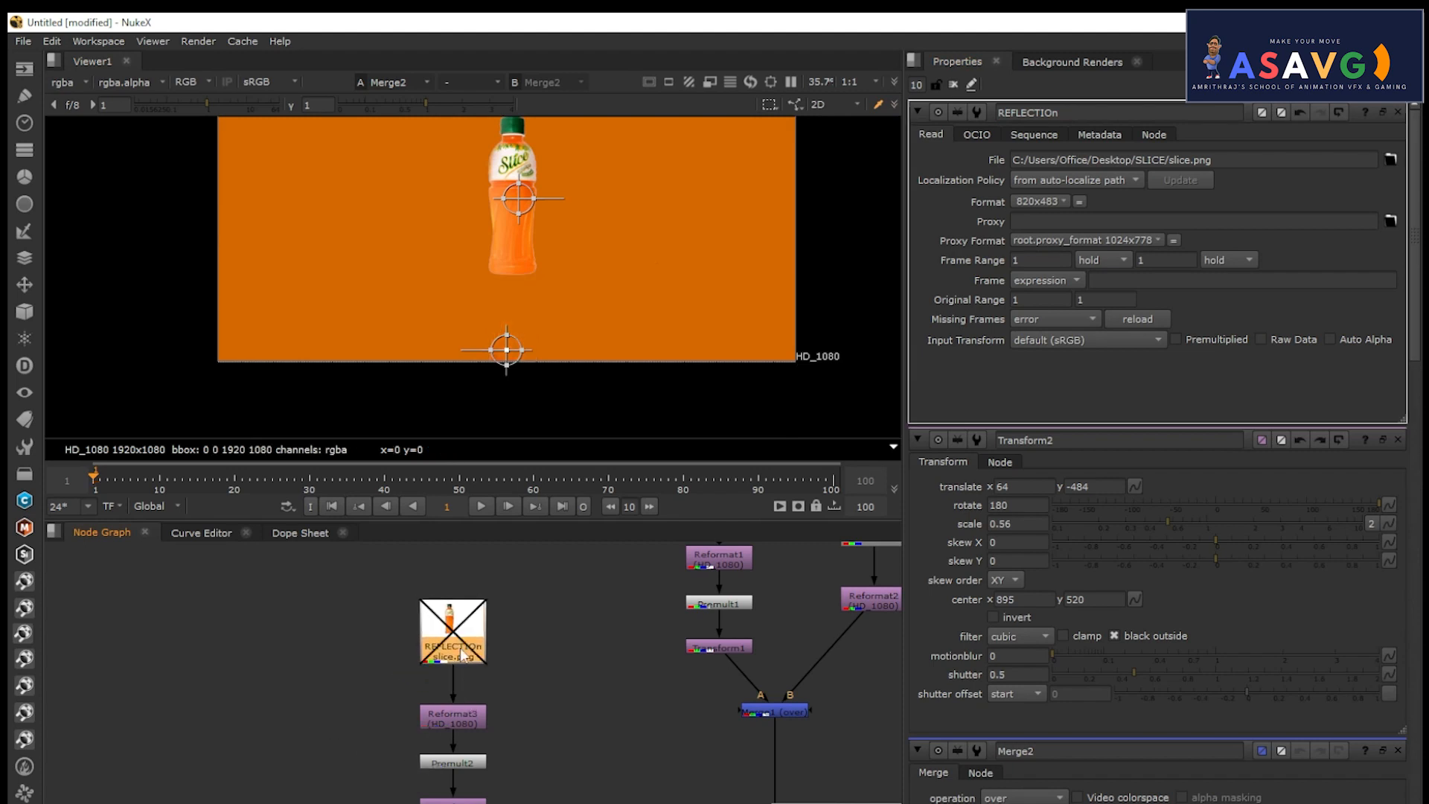
pyautogui.press('d')
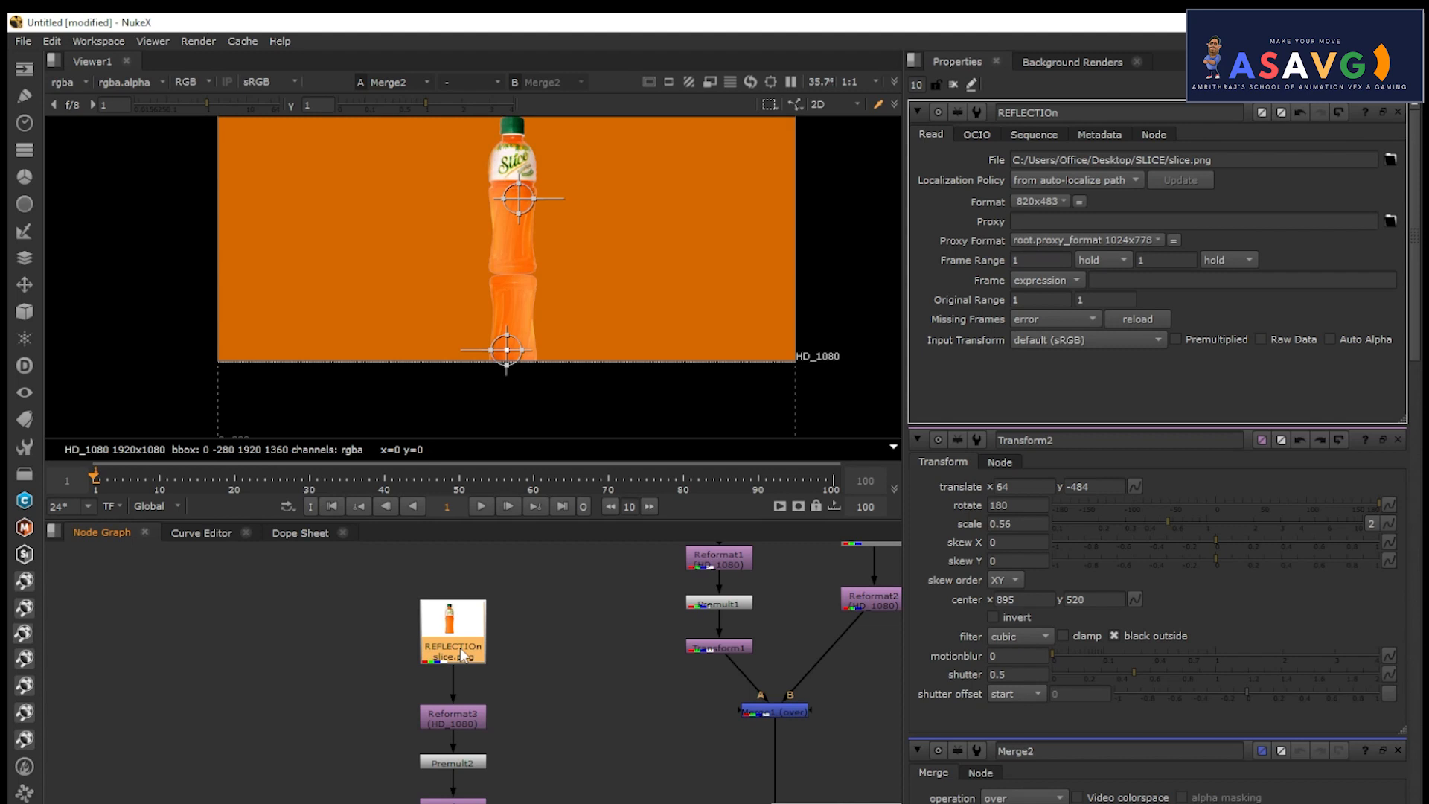
pyautogui.press('d')
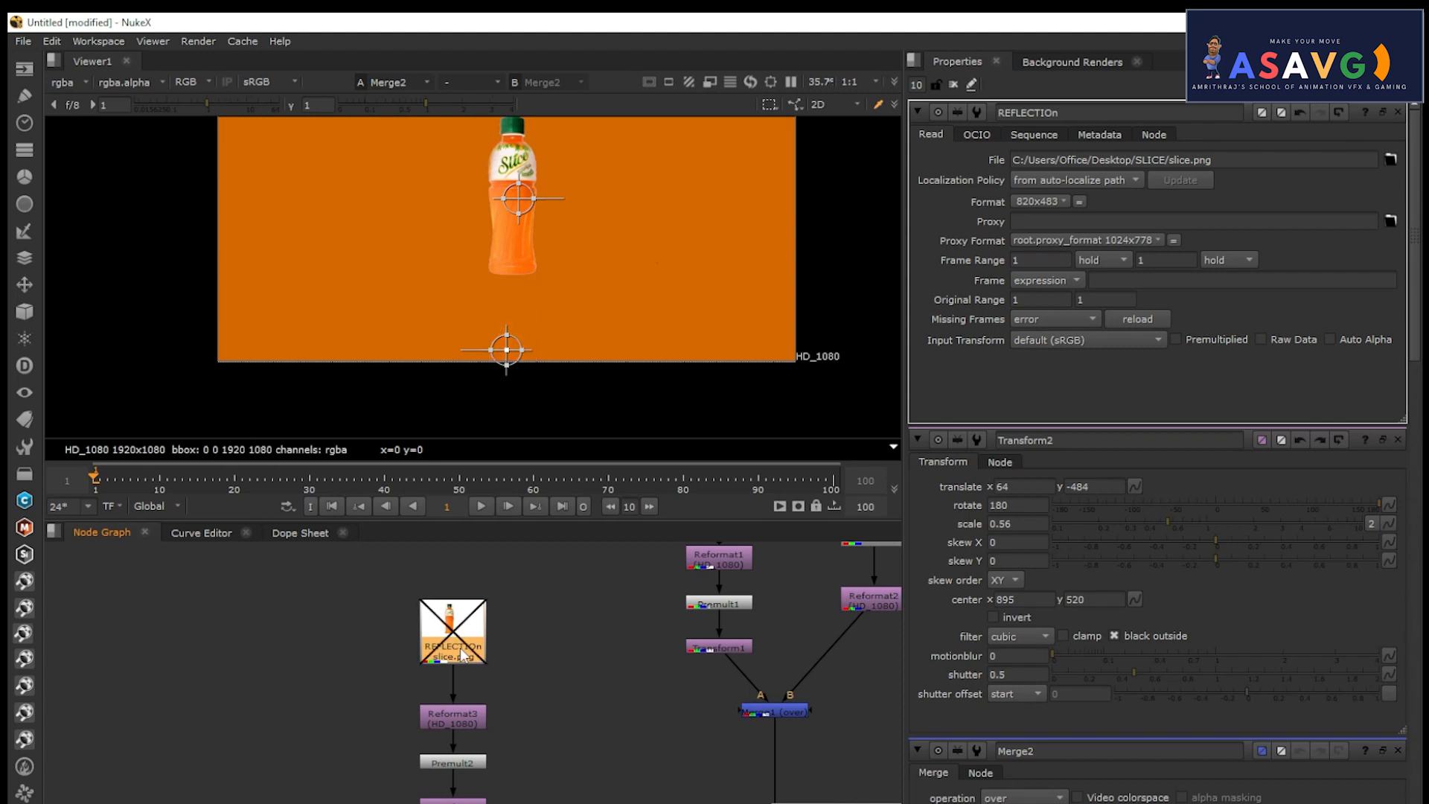
pyautogui.press('d')
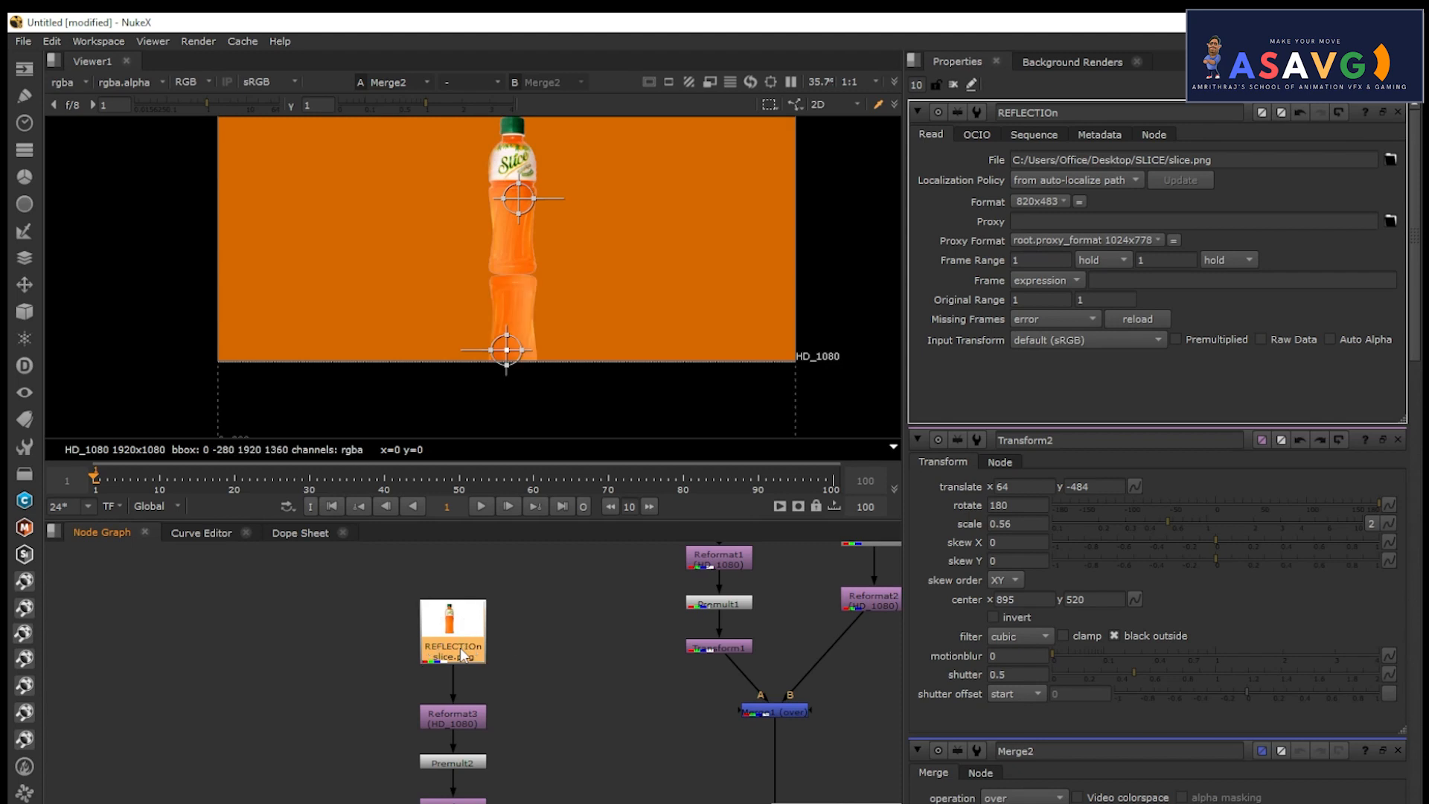
pyautogui.press('d')
pyautogui.press('d')
pyautogui.press('d')
pyautogui.press('d')
pyautogui.press('d')
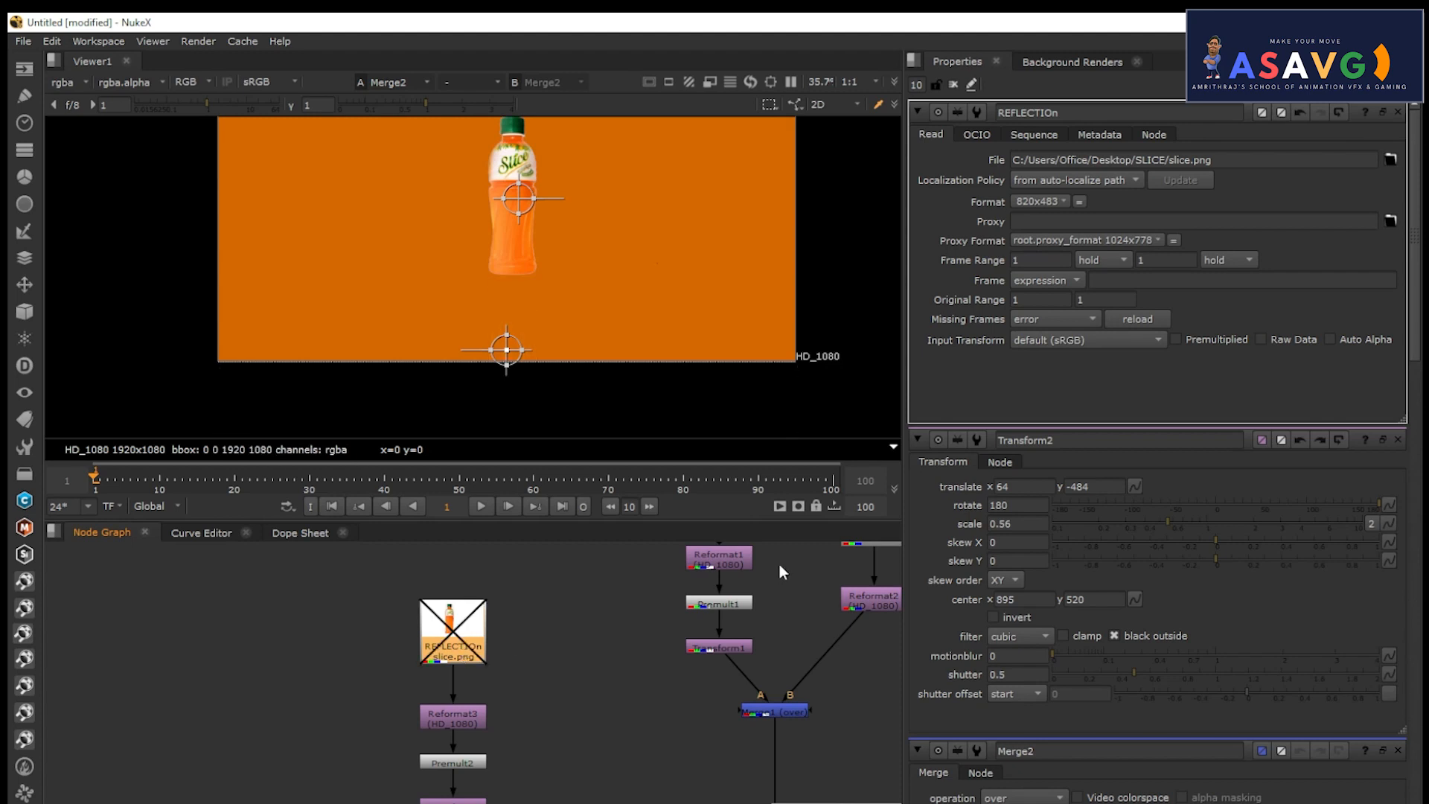
pyautogui.press('d')
pyautogui.press('d')
pyautogui.press('d')
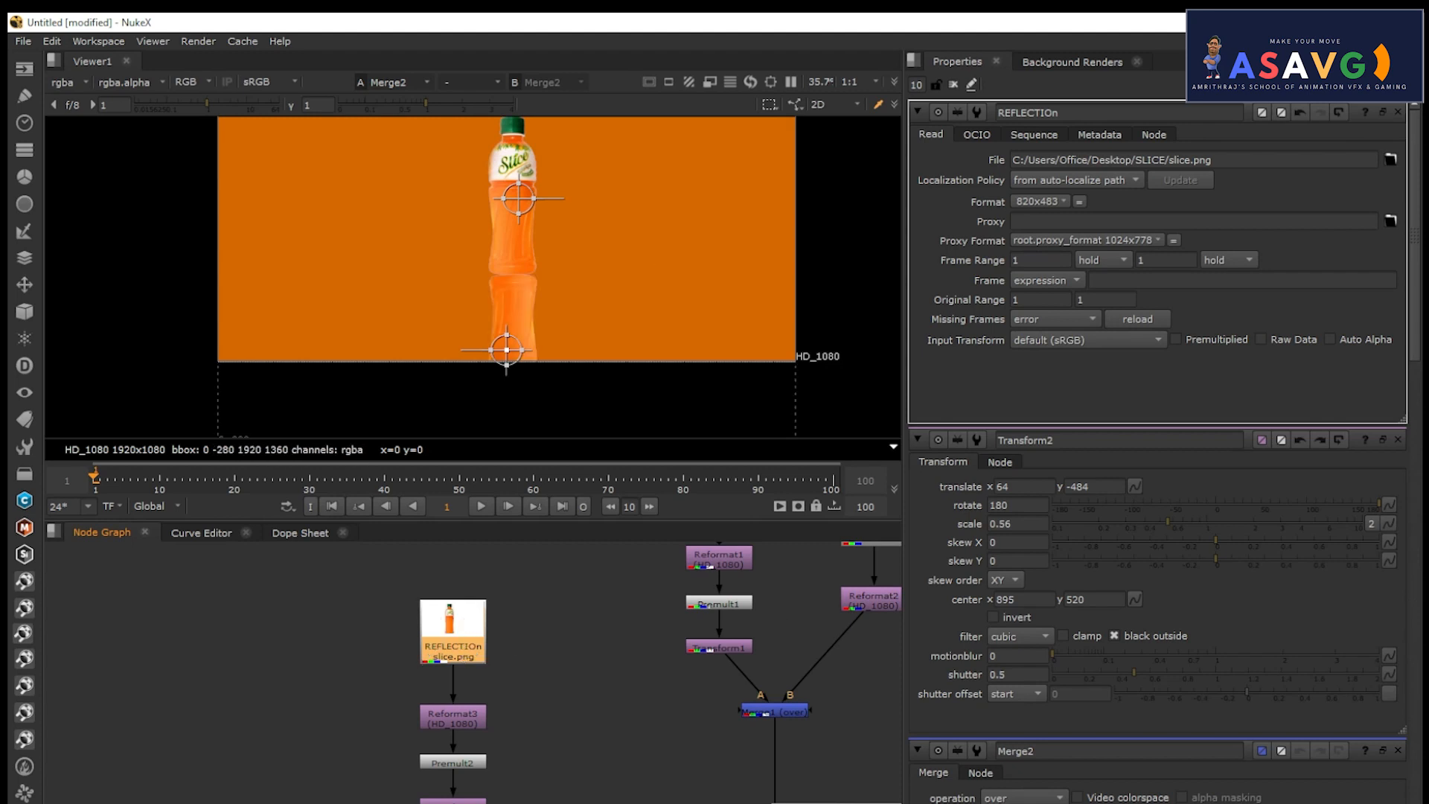
pyautogui.scroll(-1, 584, 400)
pyautogui.moveTo(558, 374); pyautogui.dragTo(547, 327, button='middle')
pyautogui.scroll(2, 507, 274)
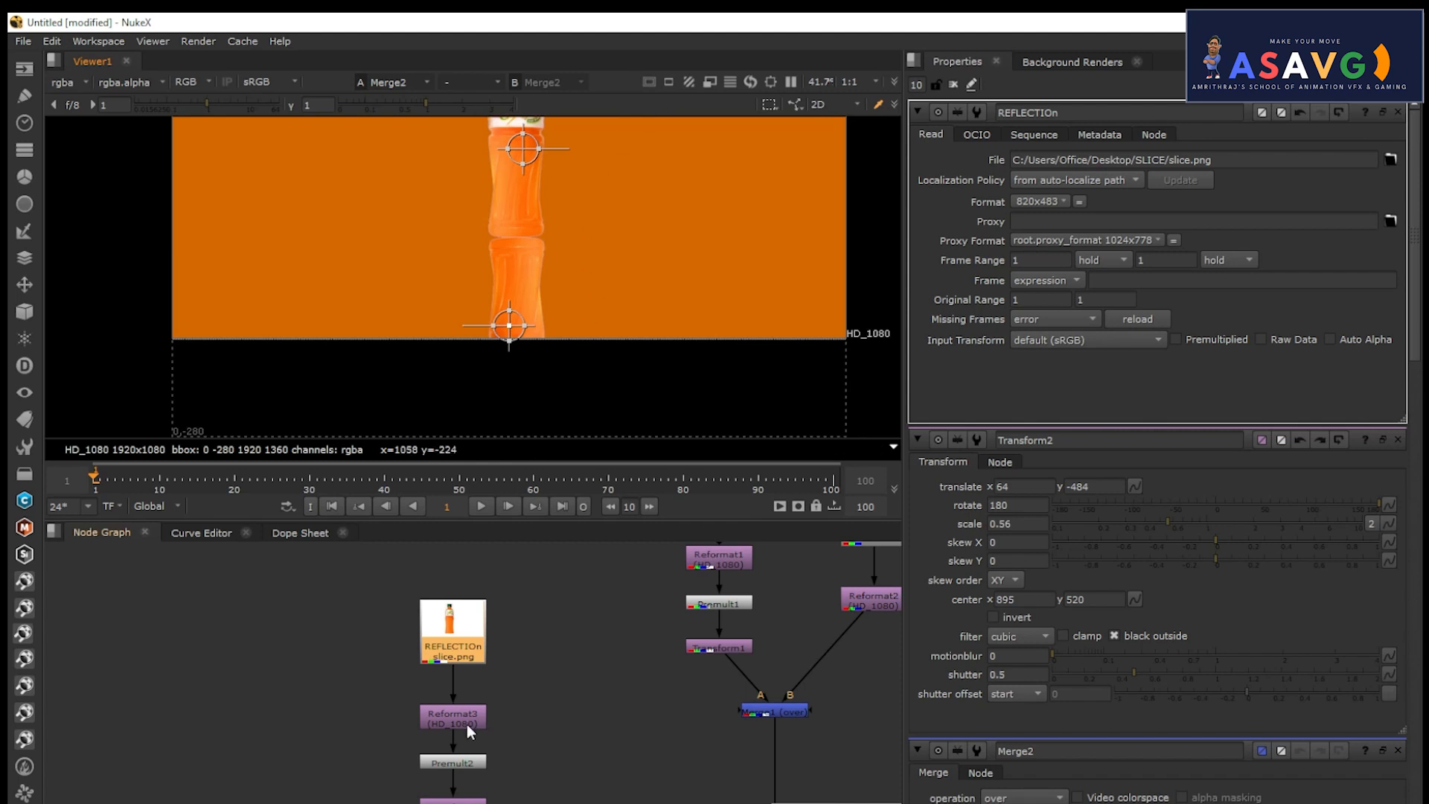
# Try to add a Roto node after the reflection branch's Transform, and undo it.
pyautogui.moveTo(466, 722); pyautogui.dragTo(456, 647, button='middle')
pyautogui.click(449, 732)
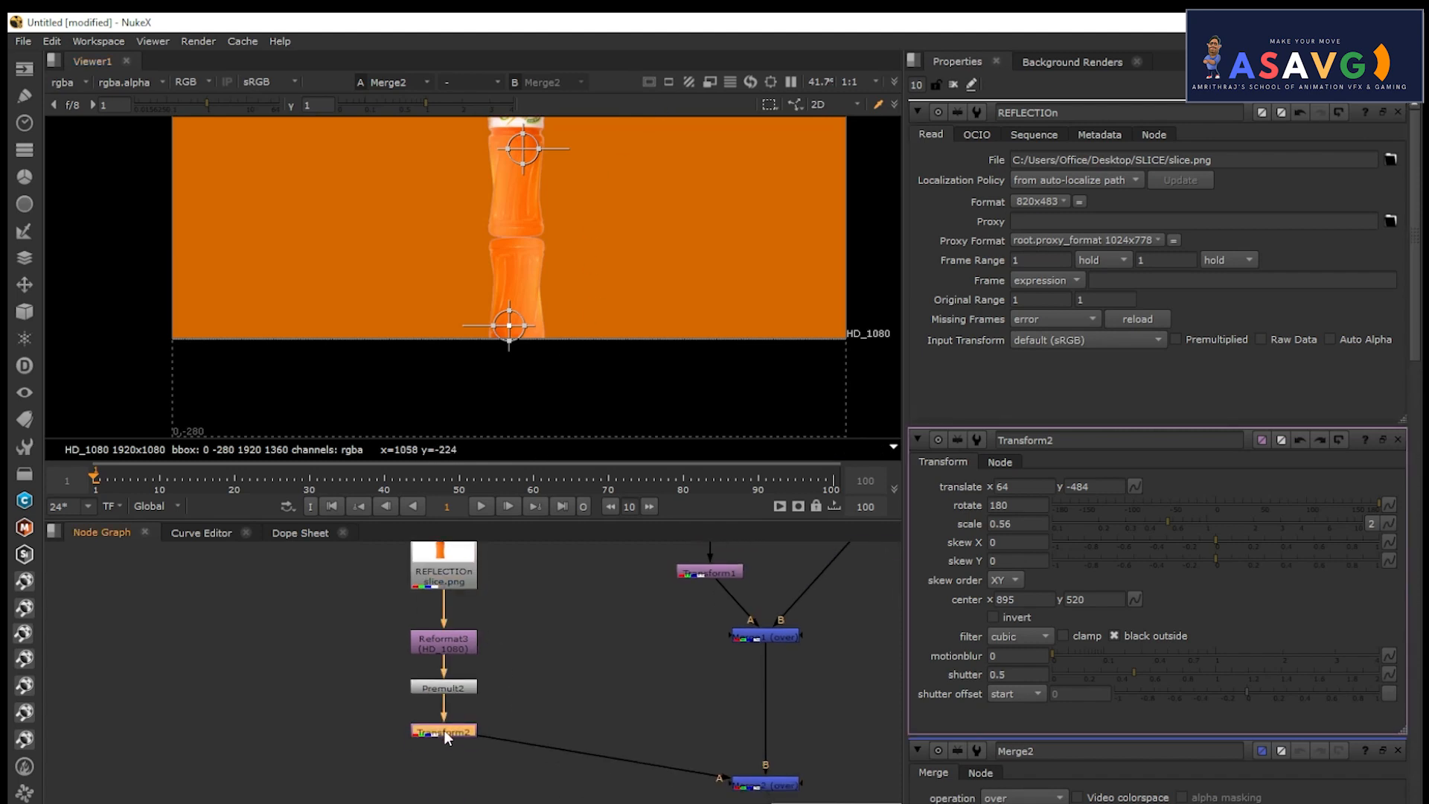
pyautogui.press('o')
pyautogui.hotkey('ctrl', 'z')
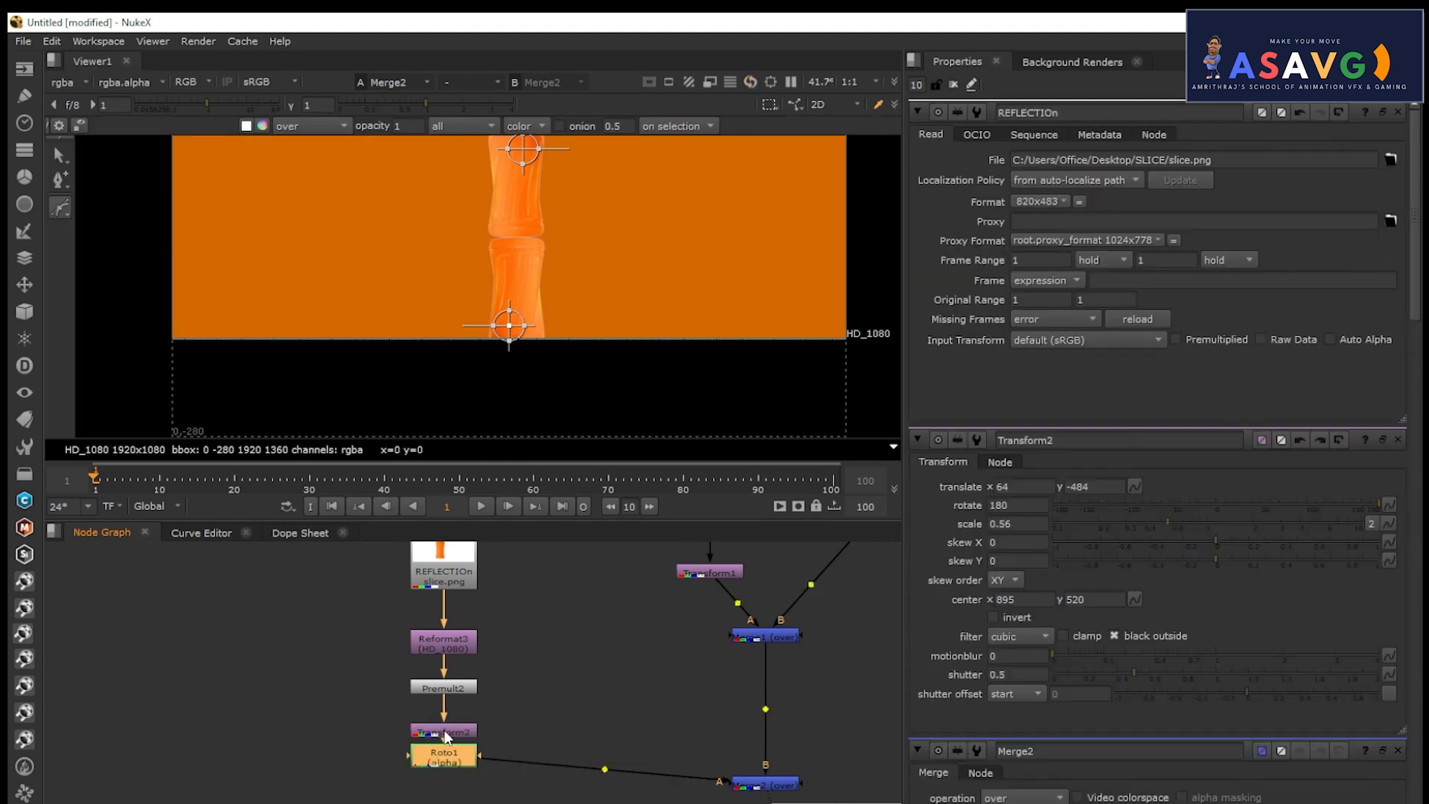
pyautogui.press('Tab')
pyautogui.write('roto')
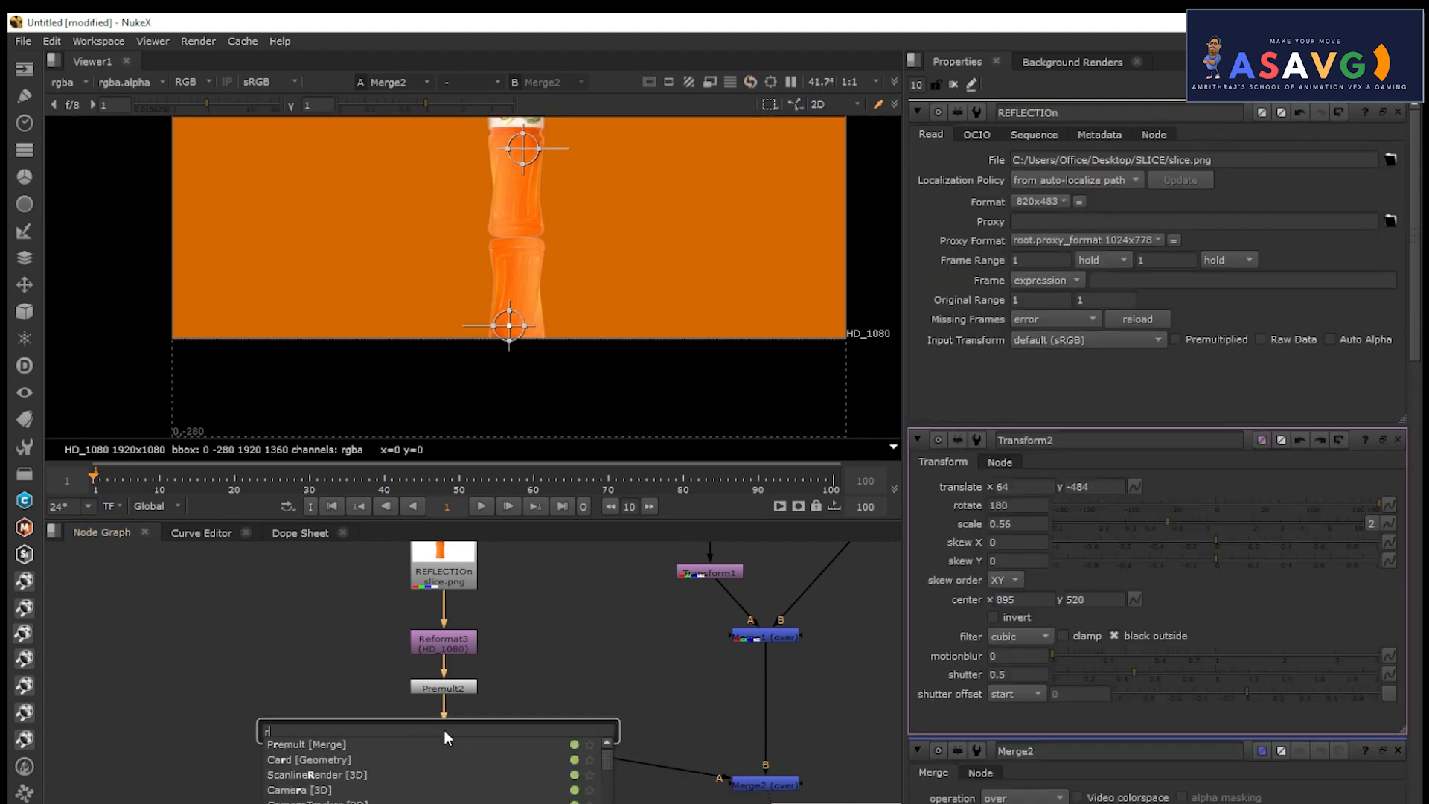
pyautogui.press('BackSpace')
pyautogui.press('BackSpace')
pyautogui.press('BackSpace')
pyautogui.press('BackSpace')
pyautogui.press('Escape')
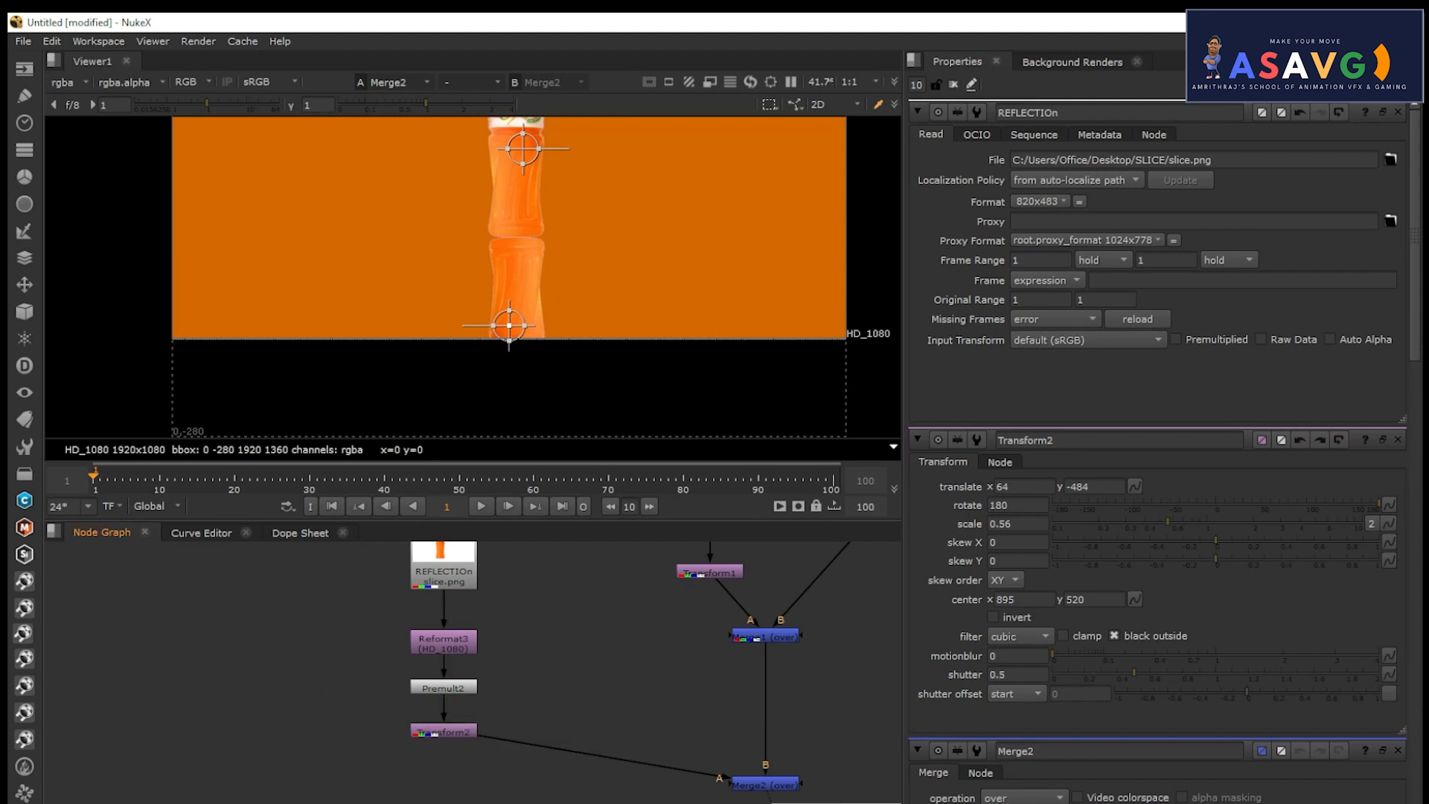
# Add a Roto node after the reflection branch's Transform2 and choose the Bezier shape tool.
pyautogui.click(444, 735)
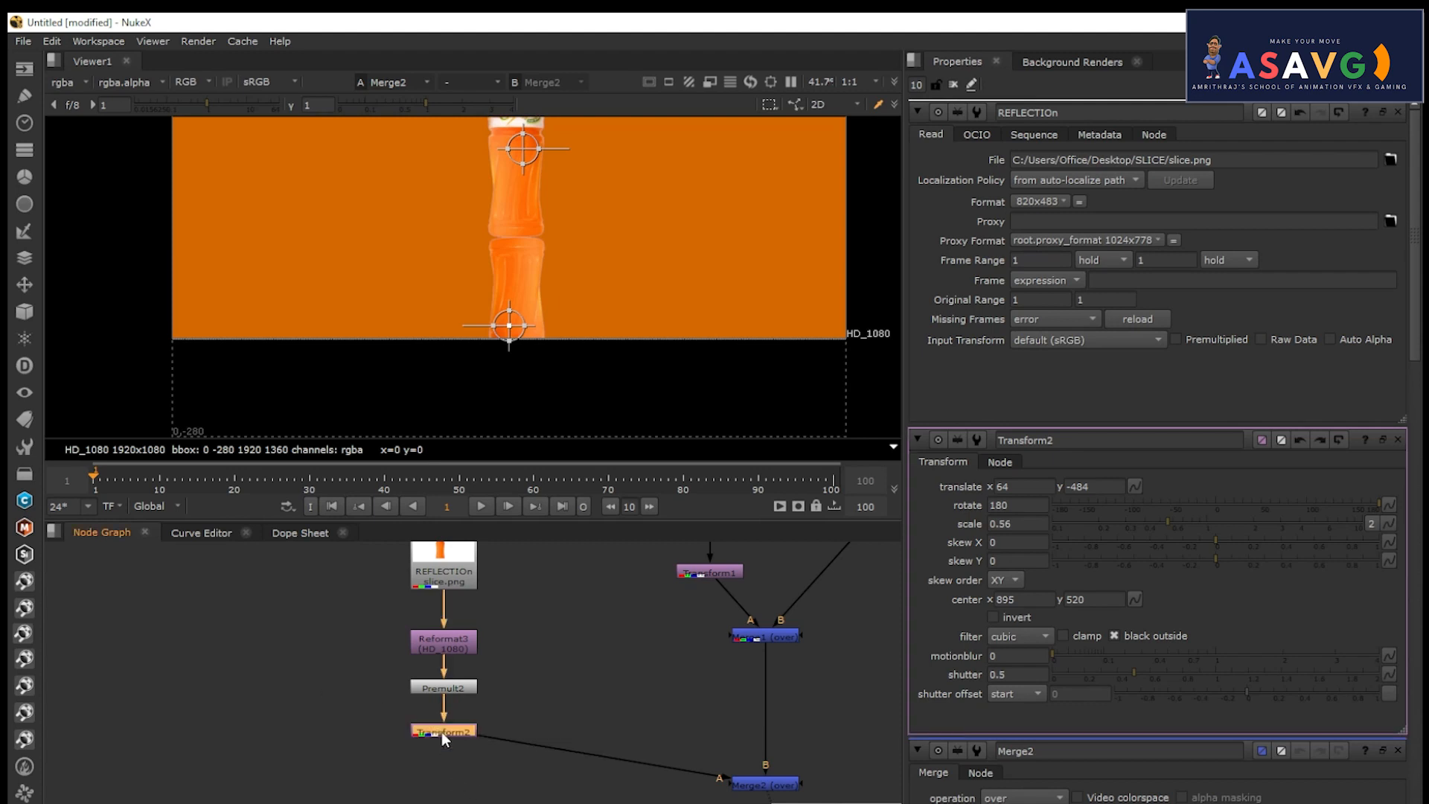
pyautogui.press('o')
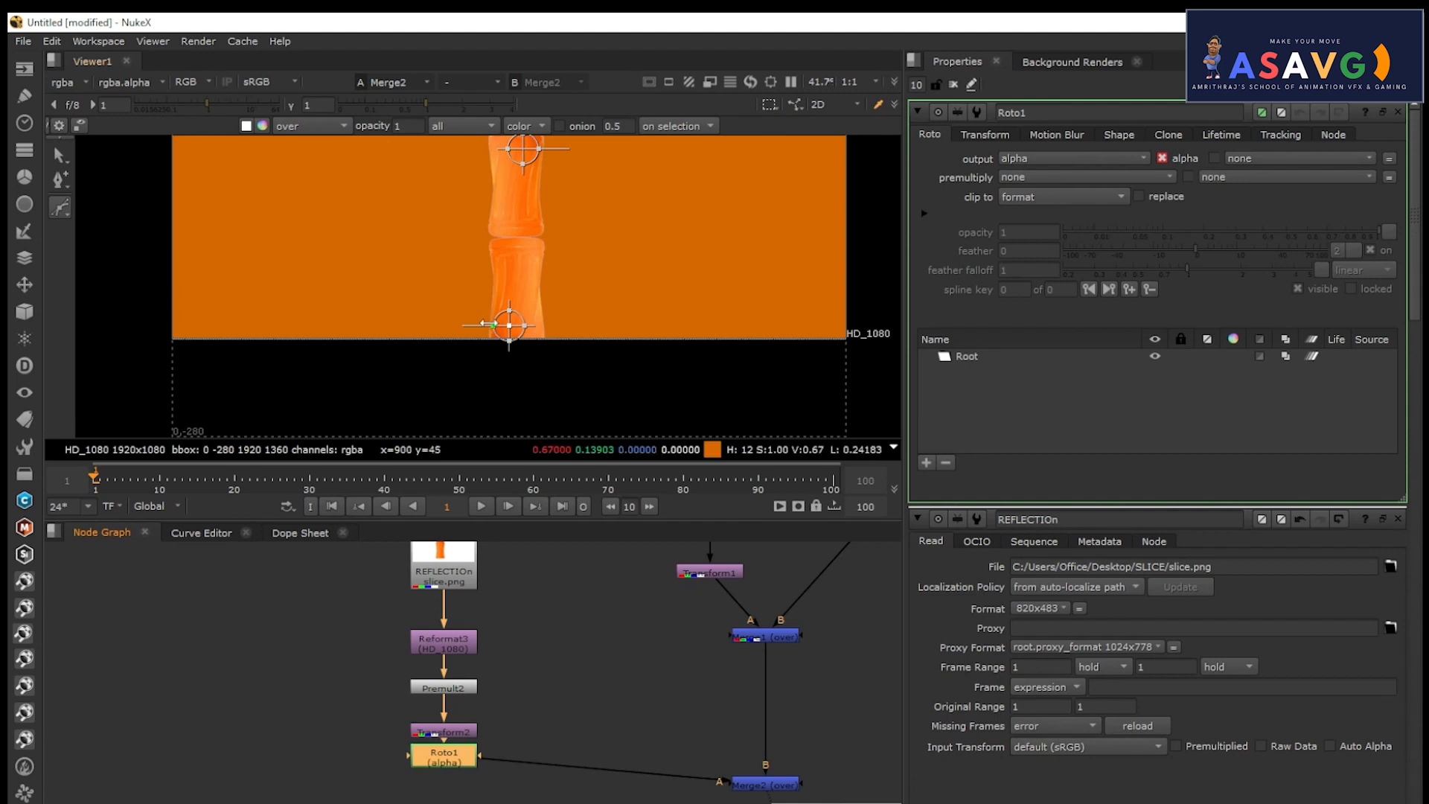
pyautogui.click(62, 209)
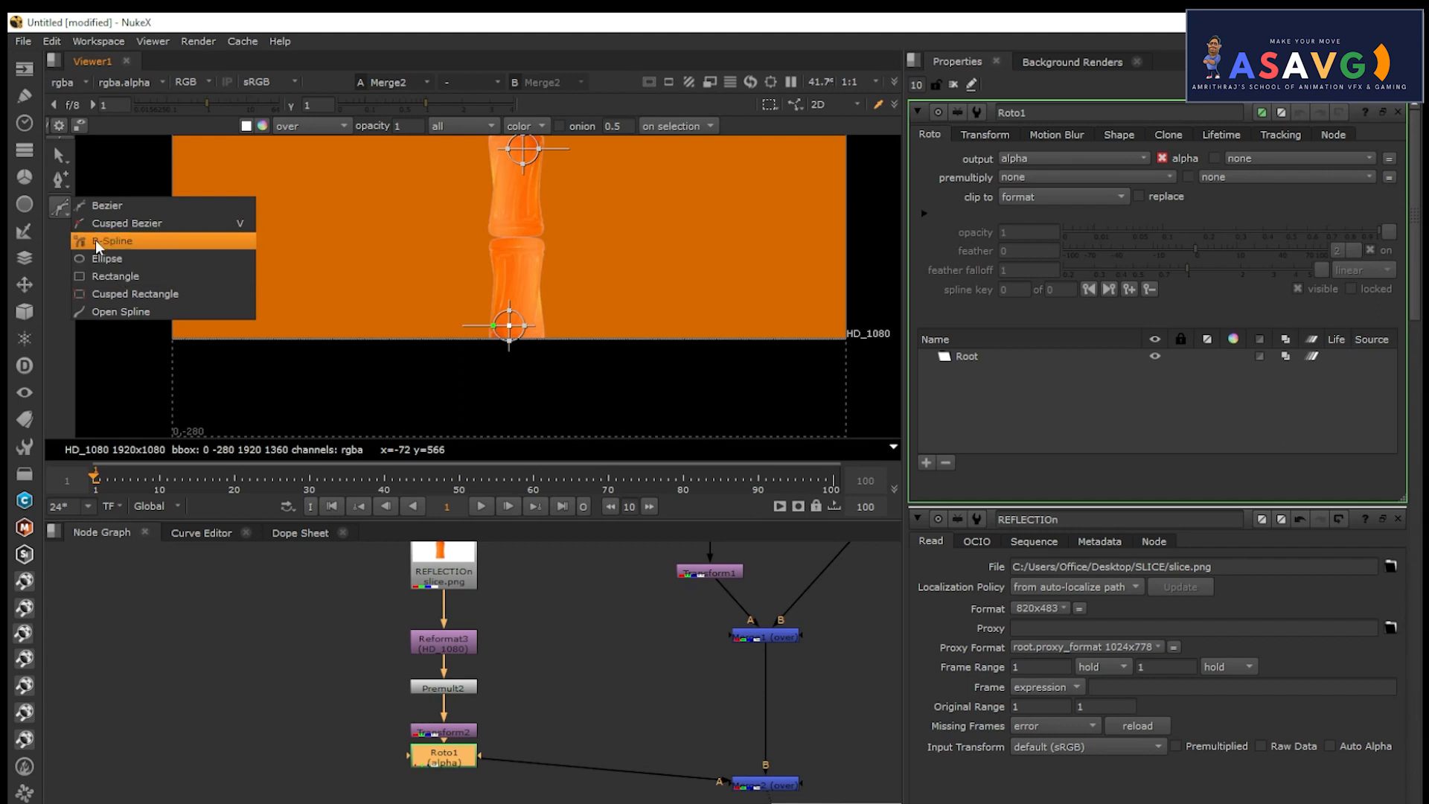
pyautogui.rightClick(60, 181)
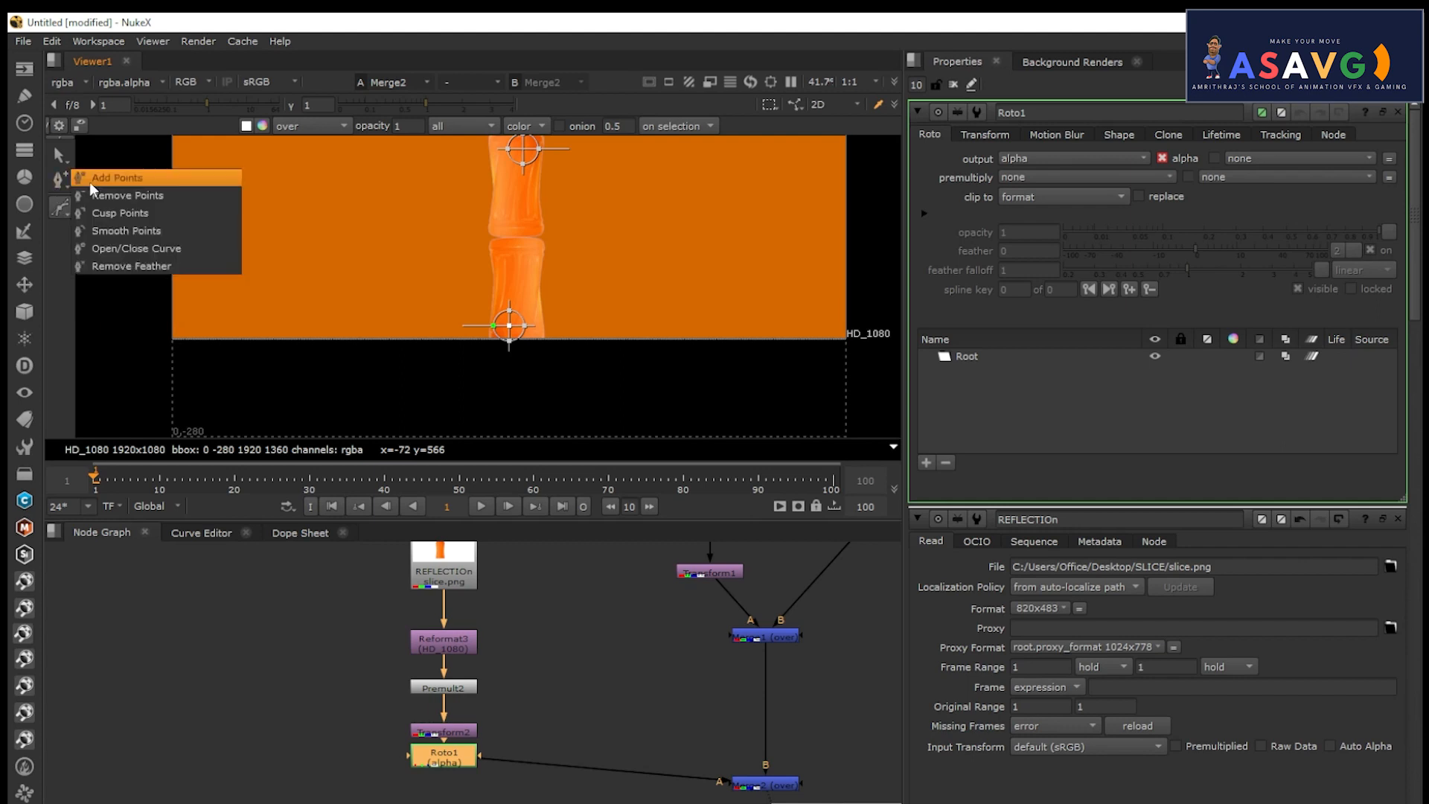
pyautogui.click(72, 178)
pyautogui.rightClick(60, 208)
pyautogui.click(99, 210)
# Draw a closed Bezier shape around the lower part of the flipped bottle, extending below the frame's bottom edge.
pyautogui.click(482, 279)
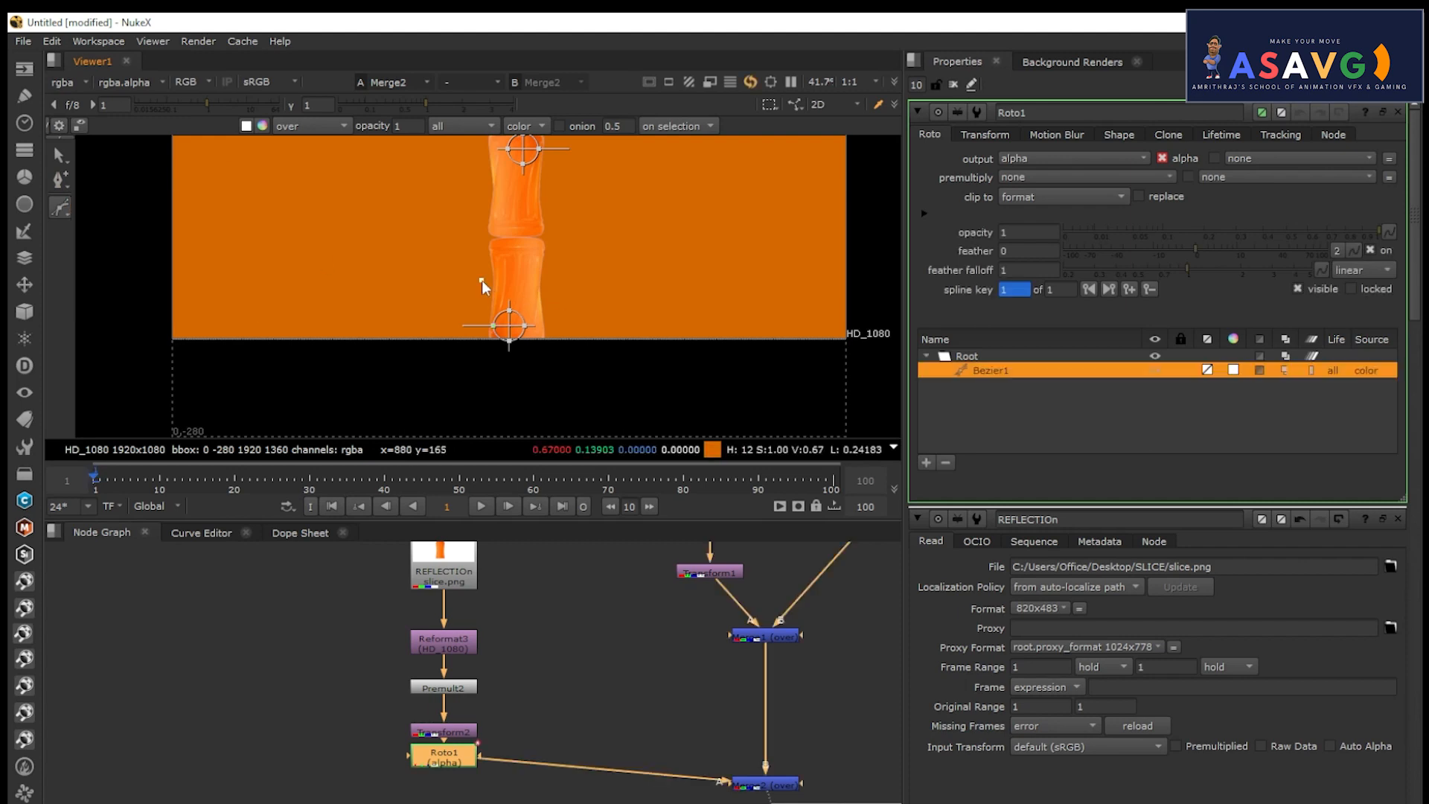
pyautogui.click(553, 284)
pyautogui.click(559, 326)
pyautogui.click(558, 344)
pyautogui.click(533, 364)
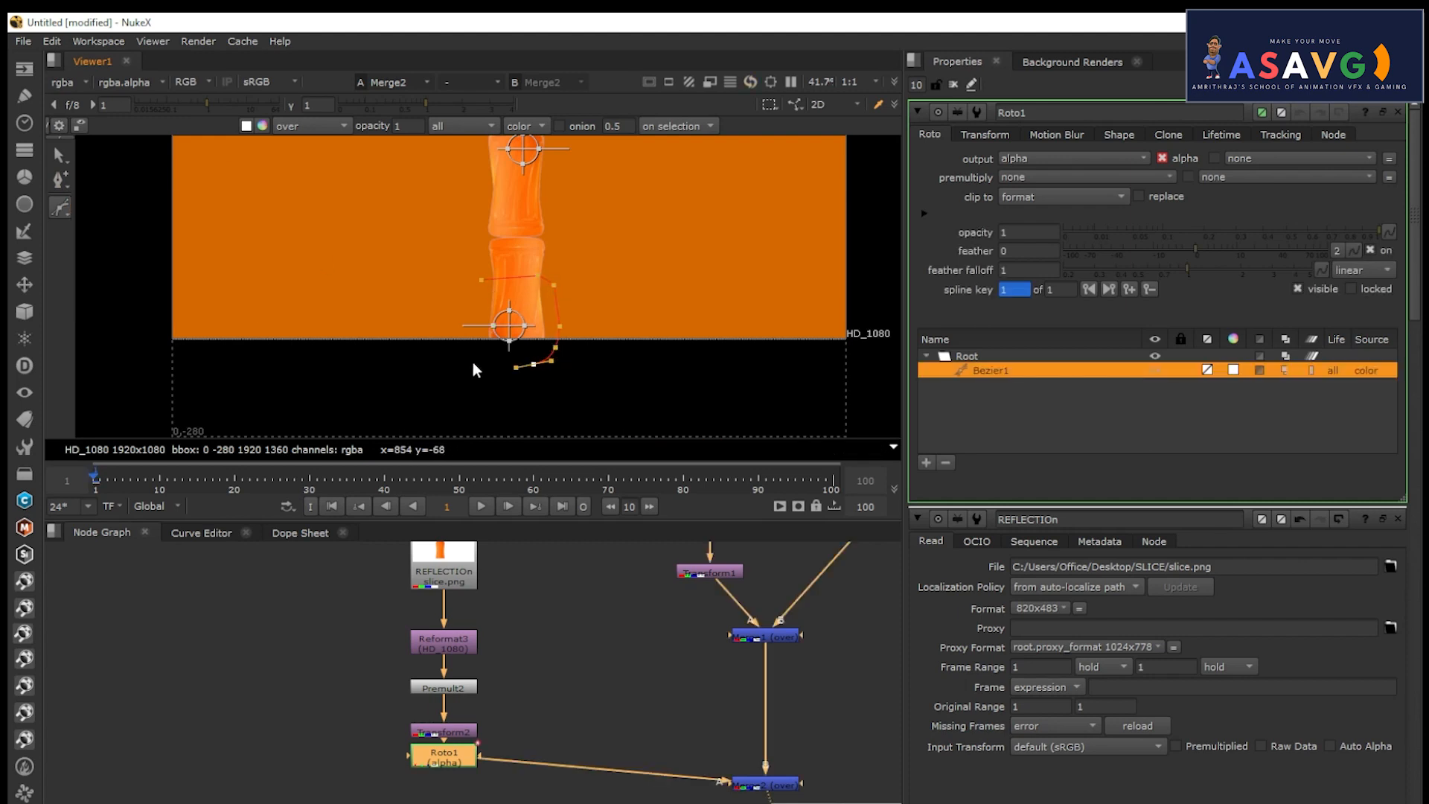
pyautogui.click(472, 361)
pyautogui.click(455, 314)
pyautogui.click(481, 280)
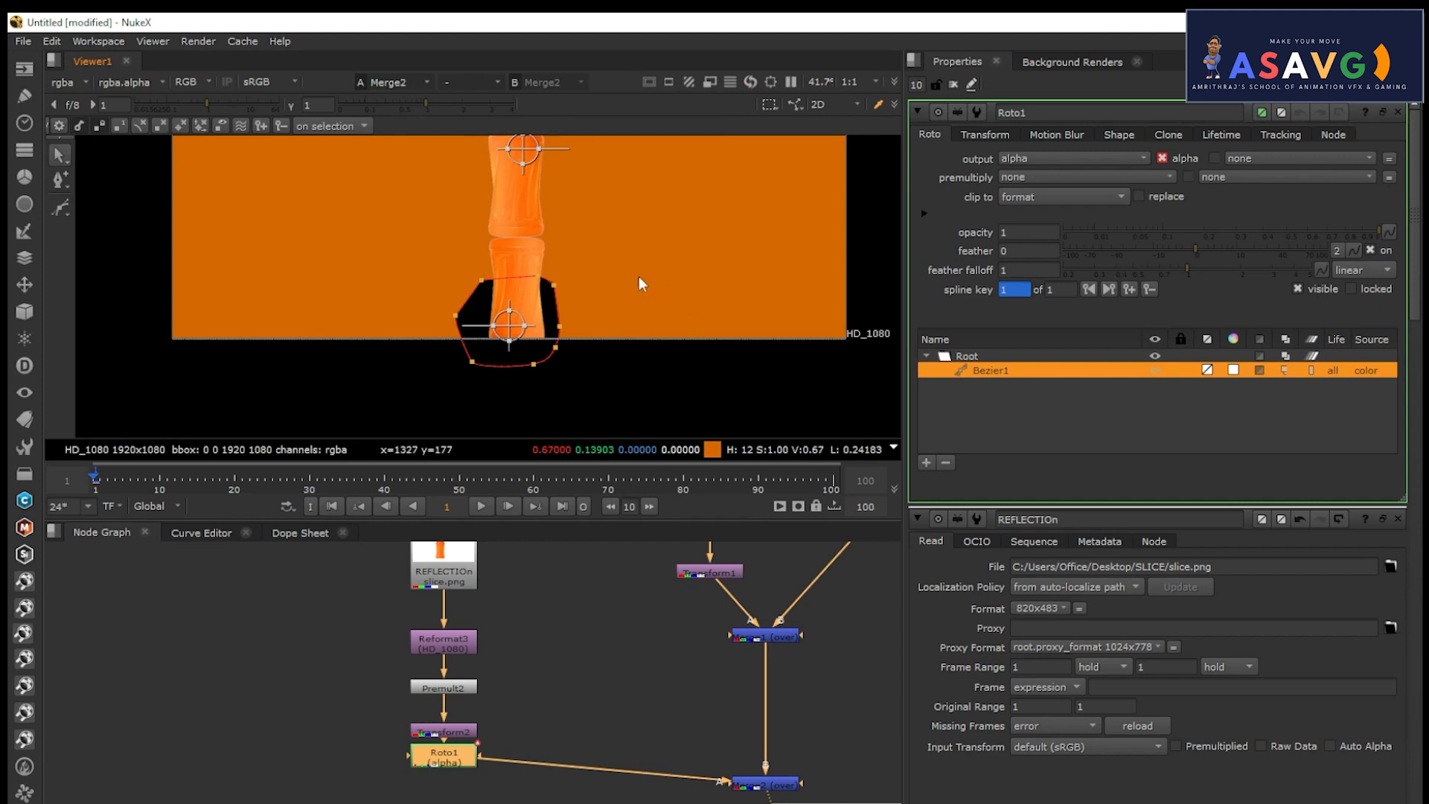
# Set the Roto node's output to none and its premultiply to rgba.
pyautogui.scroll(-1, 638, 287)
pyautogui.scroll(-2, 625, 541)
pyautogui.moveTo(595, 340); pyautogui.dragTo(589, 368, button='middle')
pyautogui.scroll(1, 593, 672)
pyautogui.moveTo(637, 672); pyautogui.dragTo(590, 619, button='middle')
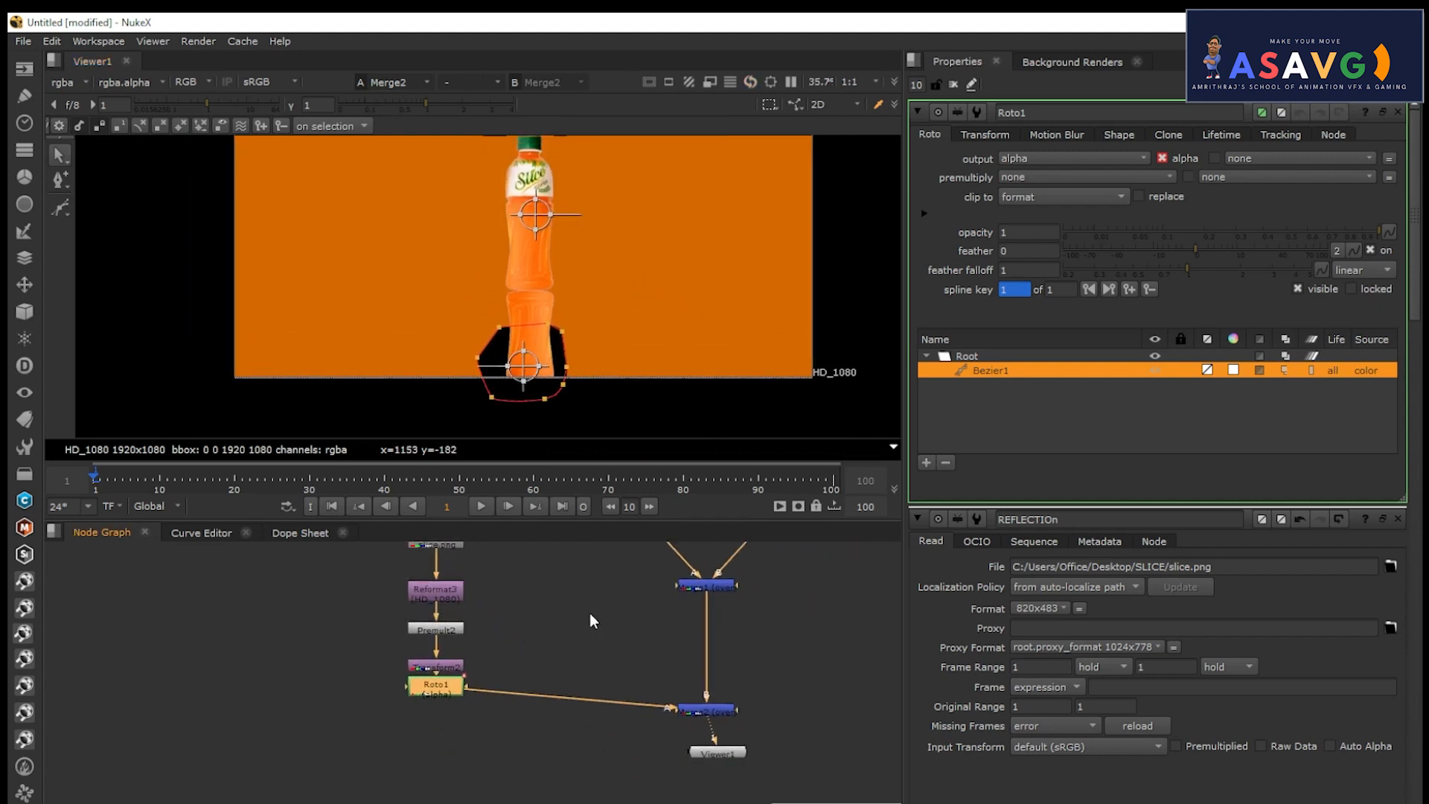
pyautogui.scroll(1, 537, 333)
pyautogui.moveTo(520, 373)
pyautogui.mouseDown()
pyautogui.moveTo(522, 353)
pyautogui.moveTo(520, 395)
pyautogui.moveTo(521, 371)
pyautogui.mouseUp()
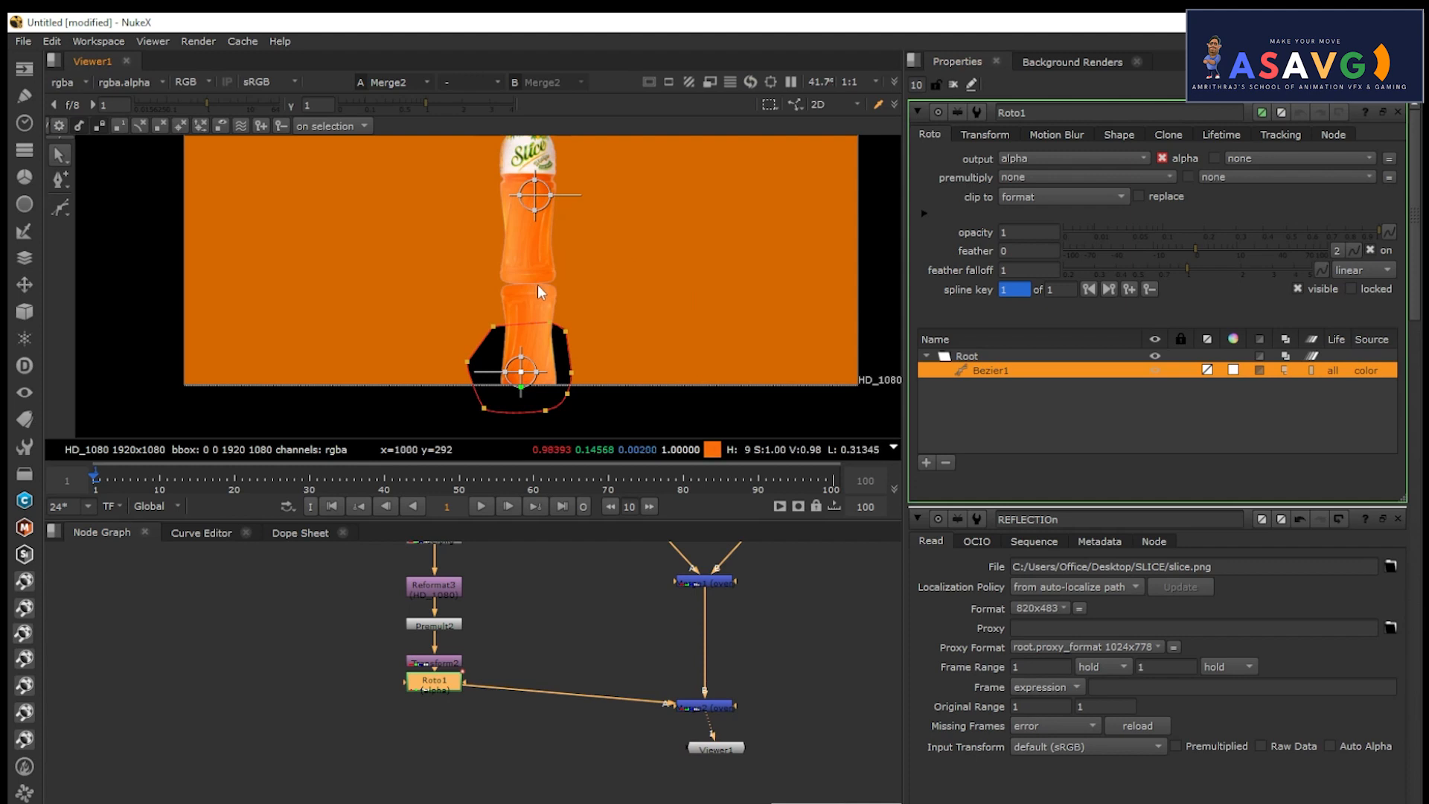
pyautogui.scroll(-1, 583, 329)
pyautogui.moveTo(580, 322); pyautogui.dragTo(555, 321, button='middle')
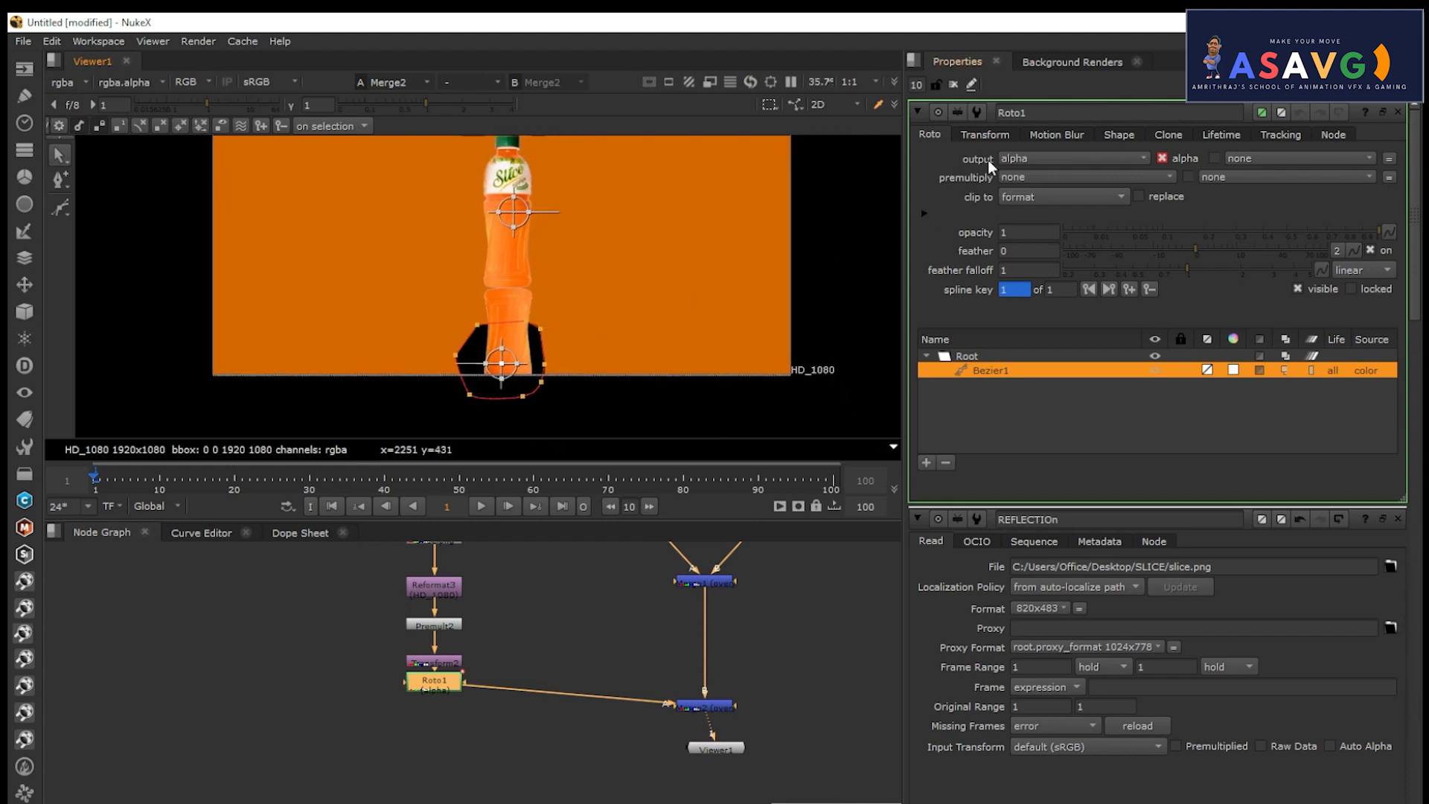
pyautogui.click(1035, 158)
pyautogui.click(1040, 176)
pyautogui.click(1041, 179)
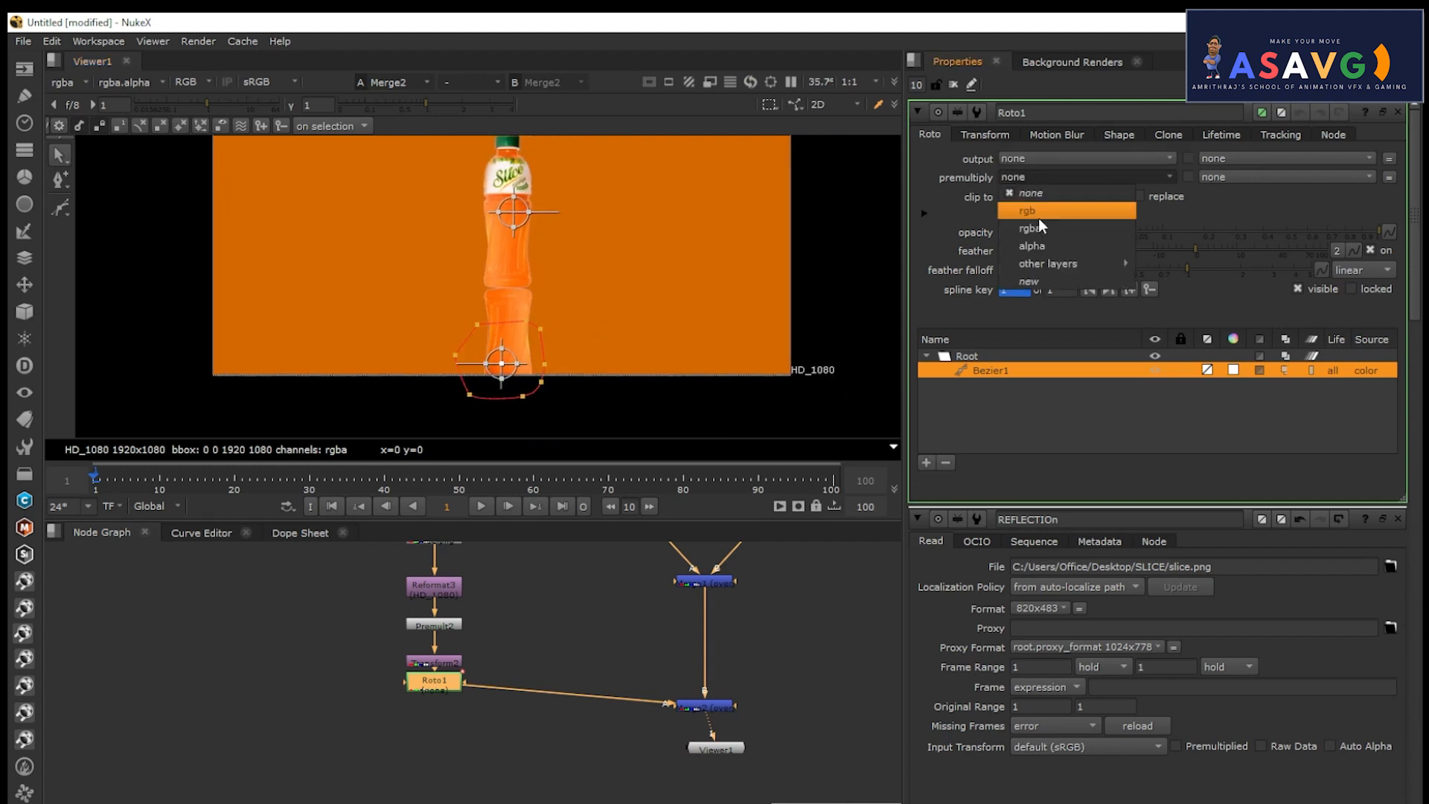
pyautogui.click(1041, 228)
pyautogui.scroll(1, 525, 344)
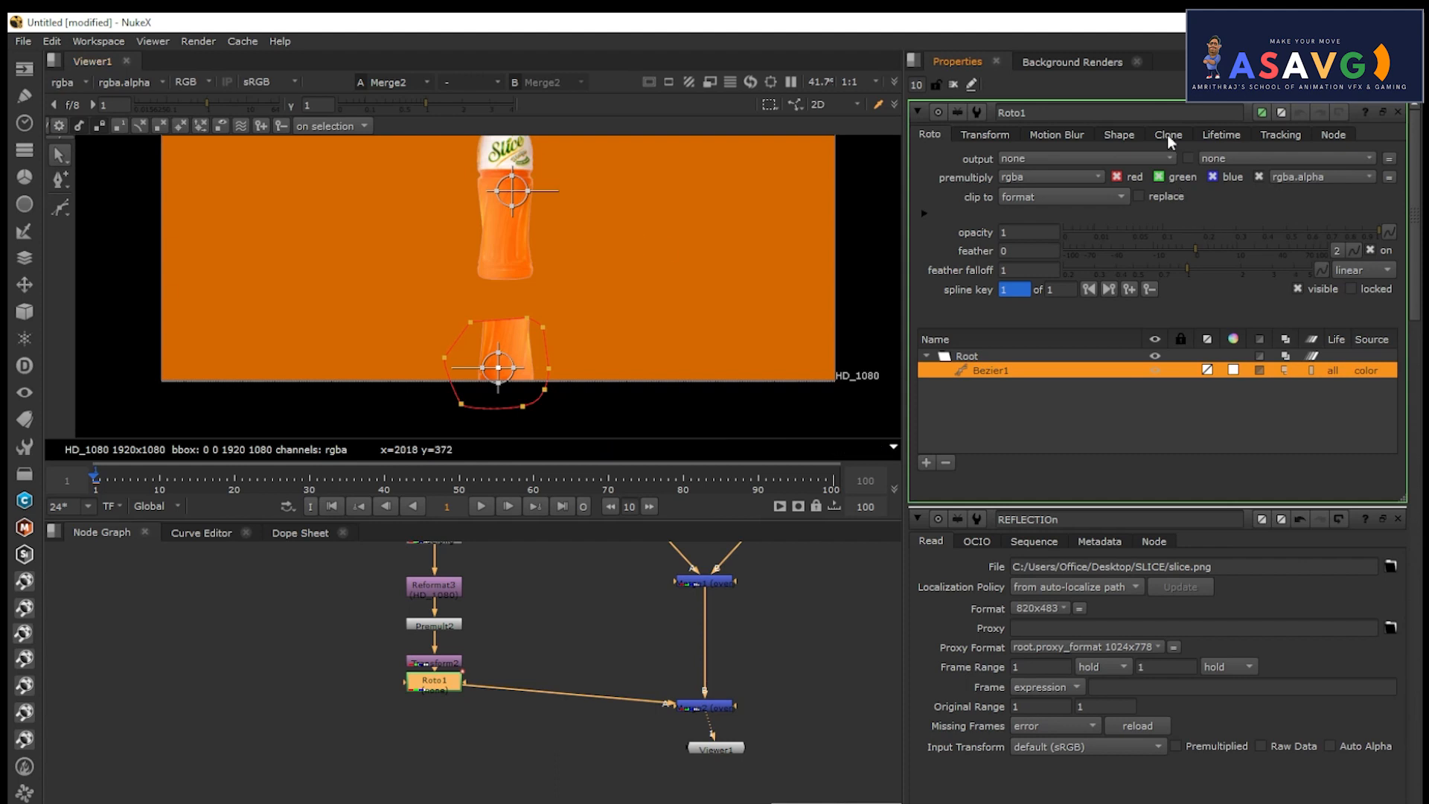
# Invert the Bezier shape so it cuts away the lower part of the reflection.
pyautogui.click(1119, 135)
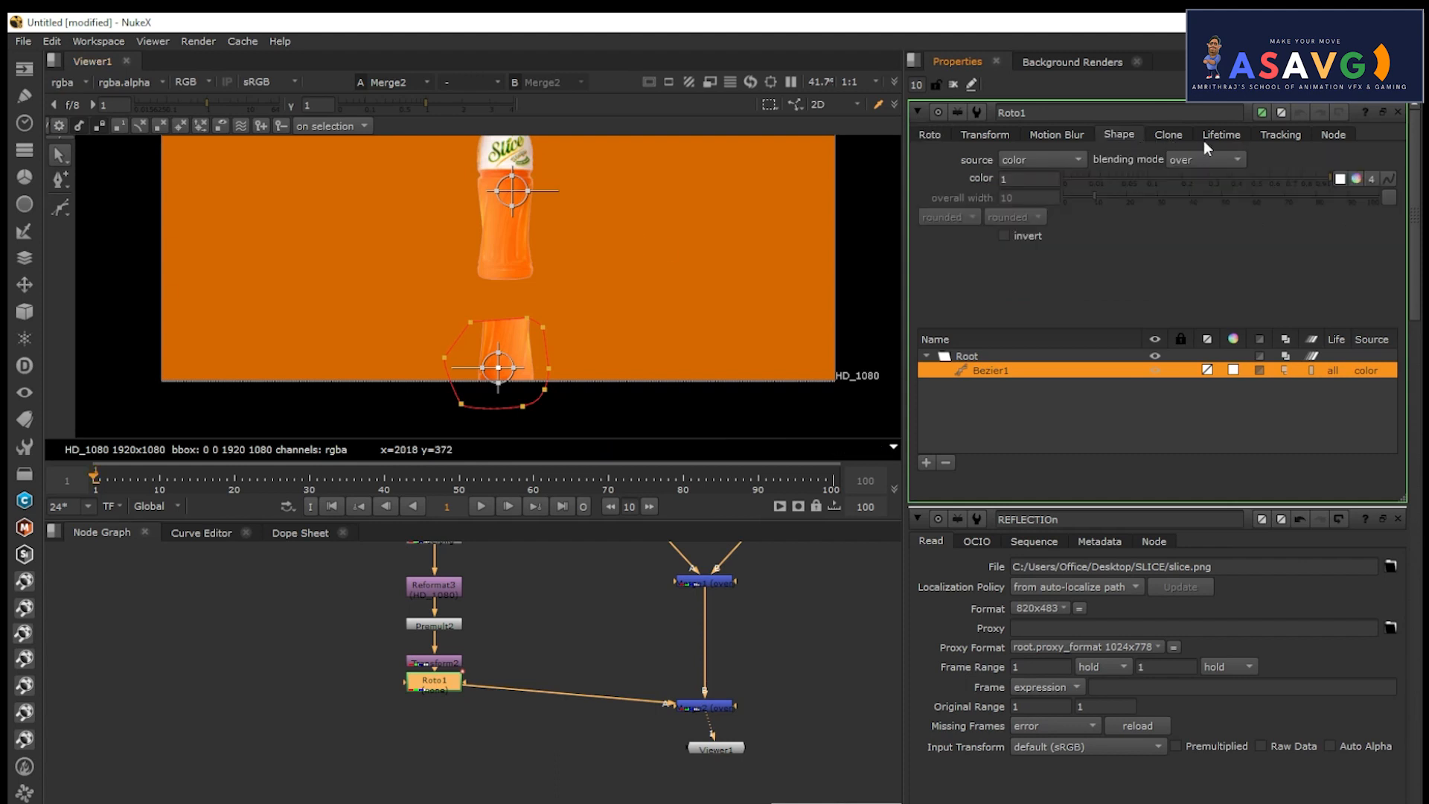
pyautogui.click(930, 135)
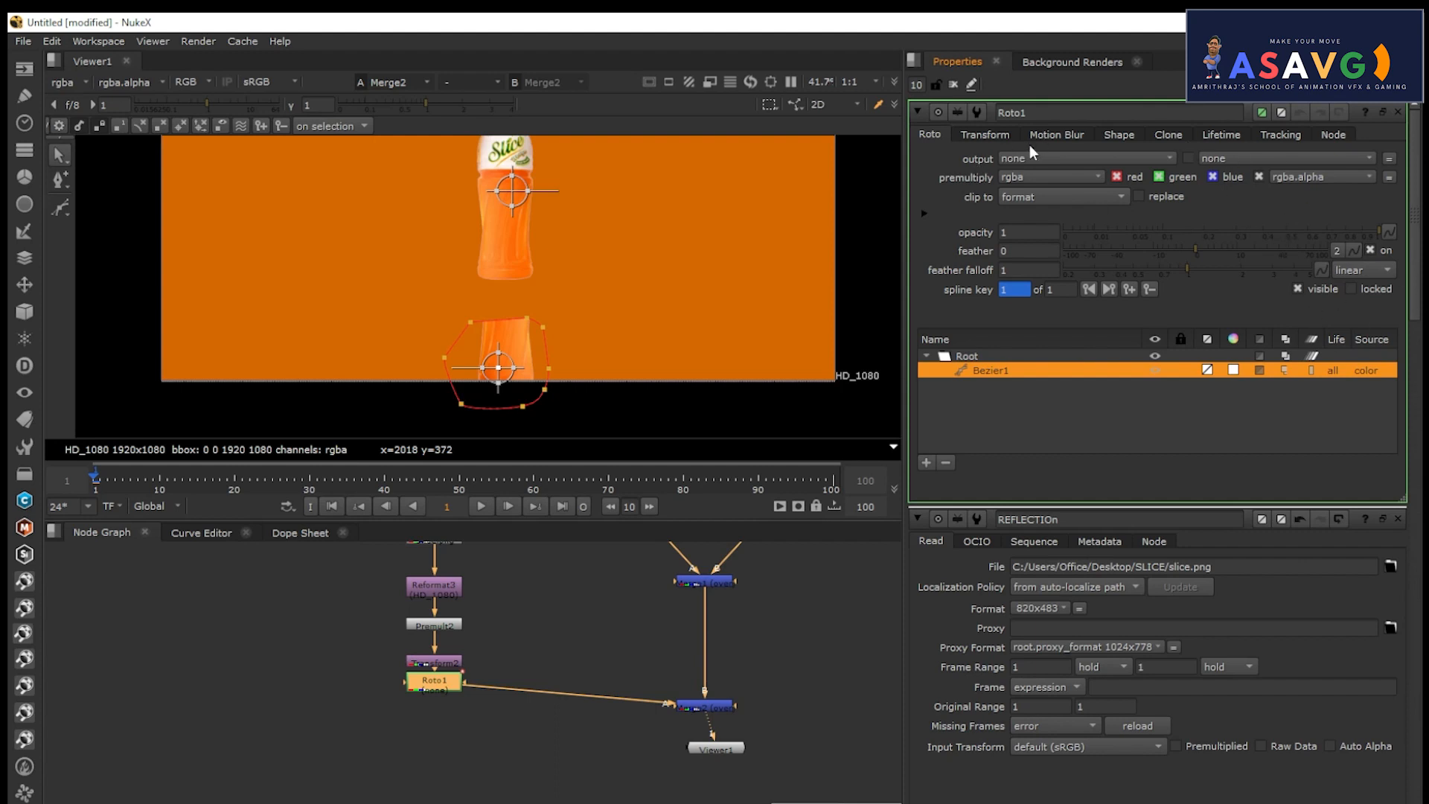
pyautogui.click(986, 139)
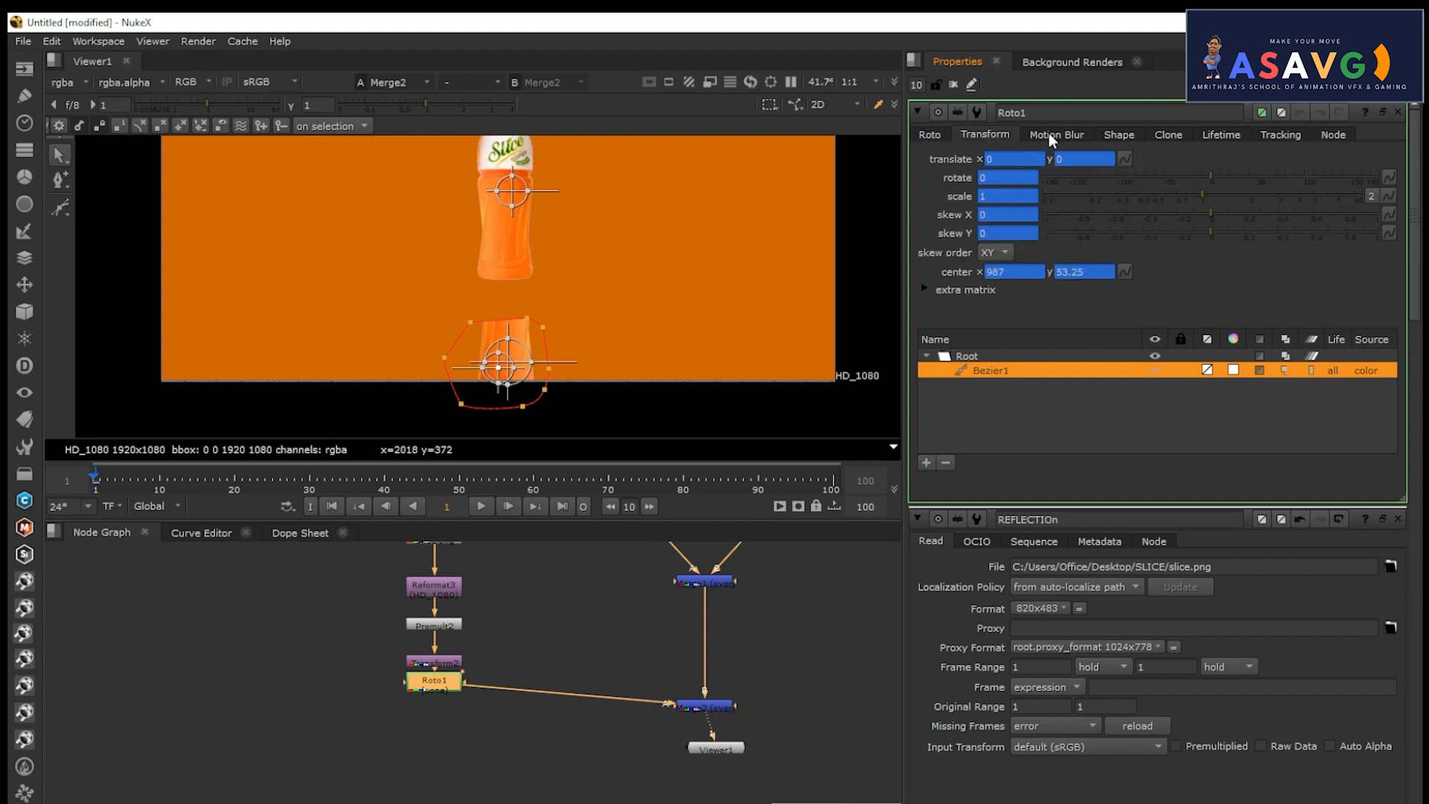
pyautogui.click(1050, 135)
pyautogui.click(1118, 135)
pyautogui.click(1004, 236)
pyautogui.click(1002, 236)
pyautogui.click(1003, 235)
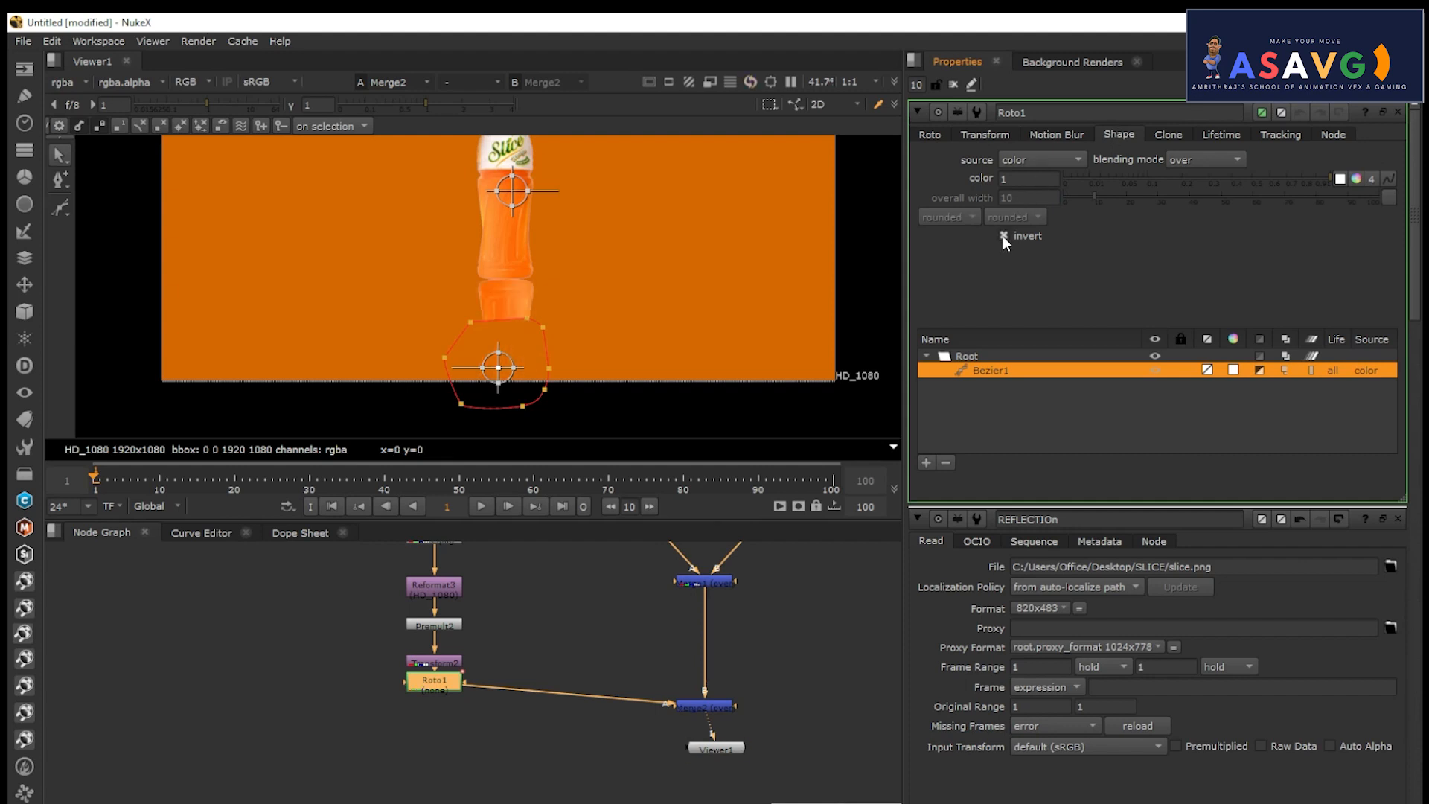
# Set the Bezier's feather to 92 and pull its upper edge down towards the bottom of the frame.
pyautogui.moveTo(524, 333)
pyautogui.mouseDown()
pyautogui.moveTo(472, 351)
pyautogui.moveTo(529, 355)
pyautogui.moveTo(525, 327)
pyautogui.mouseUp()
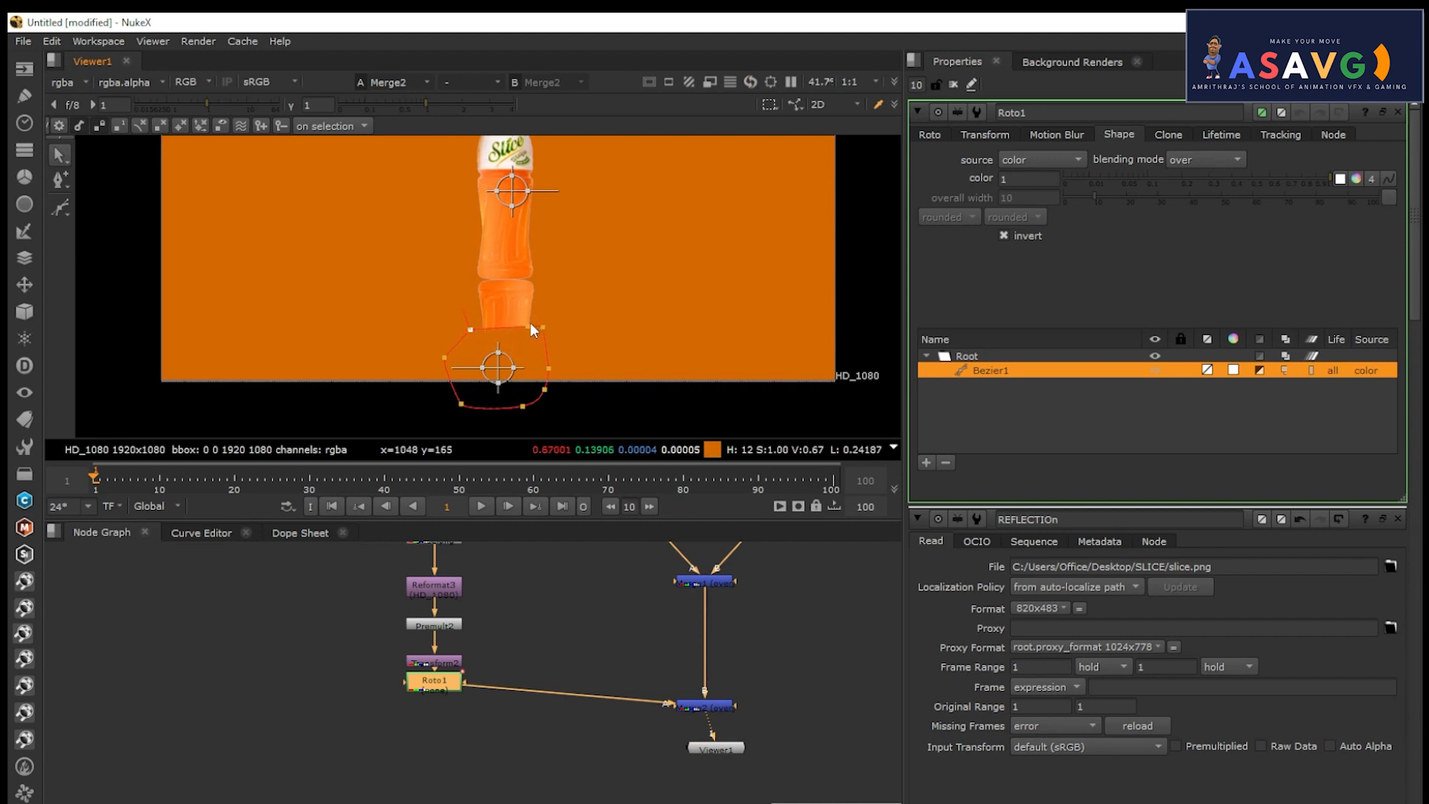
pyautogui.click(929, 136)
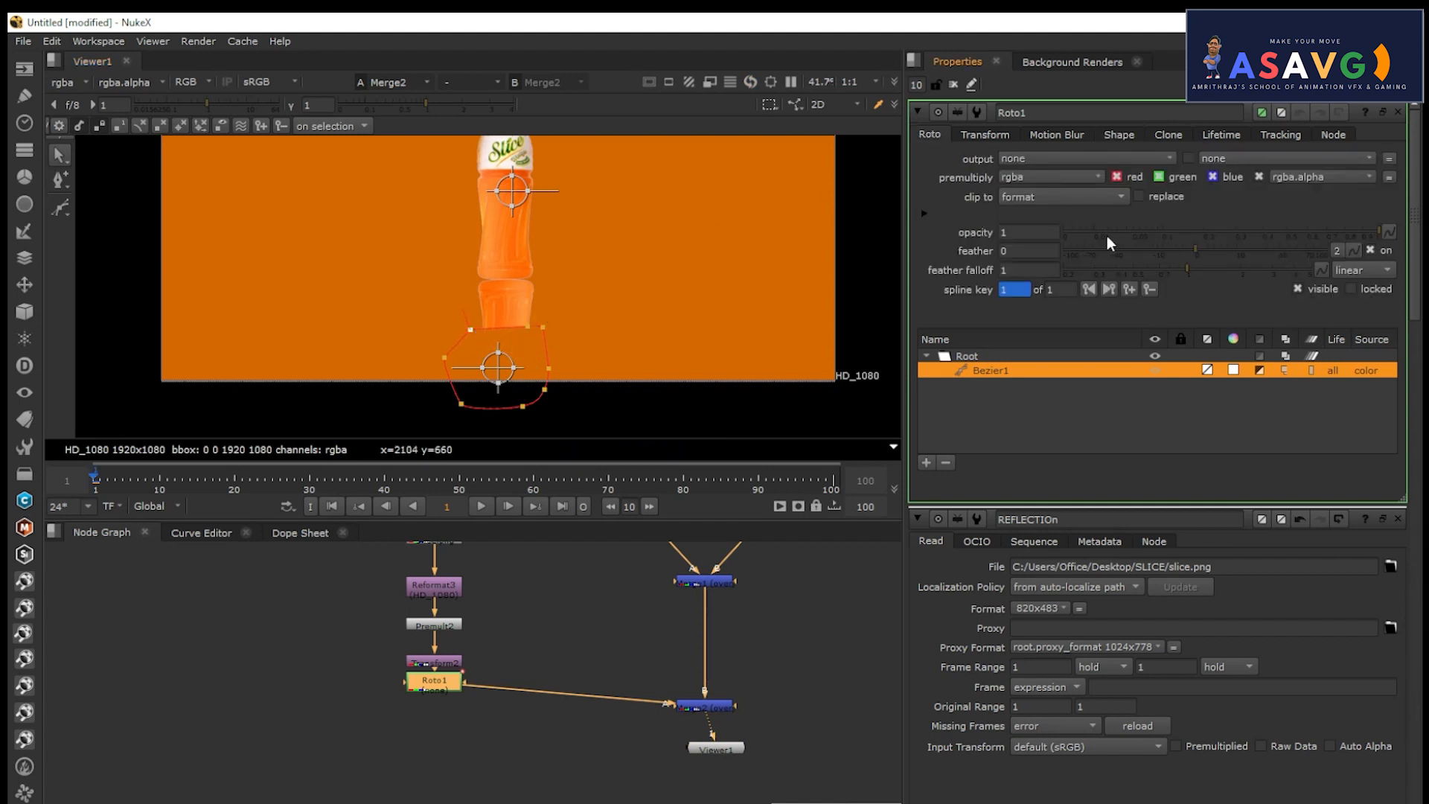
pyautogui.moveTo(1194, 256); pyautogui.dragTo(1324, 257)
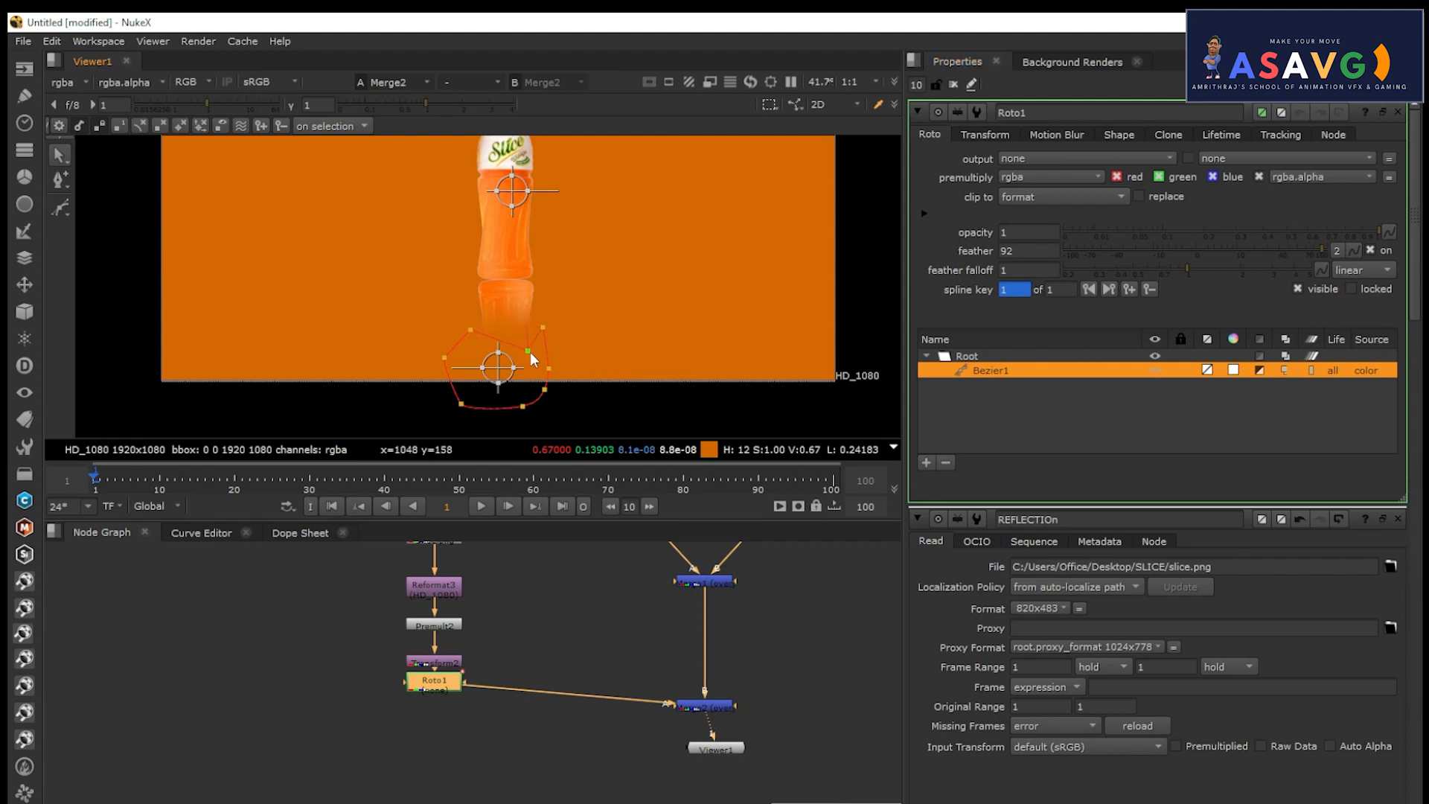
pyautogui.moveTo(470, 330); pyautogui.dragTo(547, 345)
pyautogui.scroll(3, 519, 320)
pyautogui.moveTo(500, 365); pyautogui.dragTo(515, 259, button='middle')
pyautogui.moveTo(492, 258)
pyautogui.mouseDown()
pyautogui.moveTo(491, 296)
pyautogui.moveTo(491, 246)
pyautogui.mouseUp()
pyautogui.moveTo(577, 261); pyautogui.dragTo(581, 244)
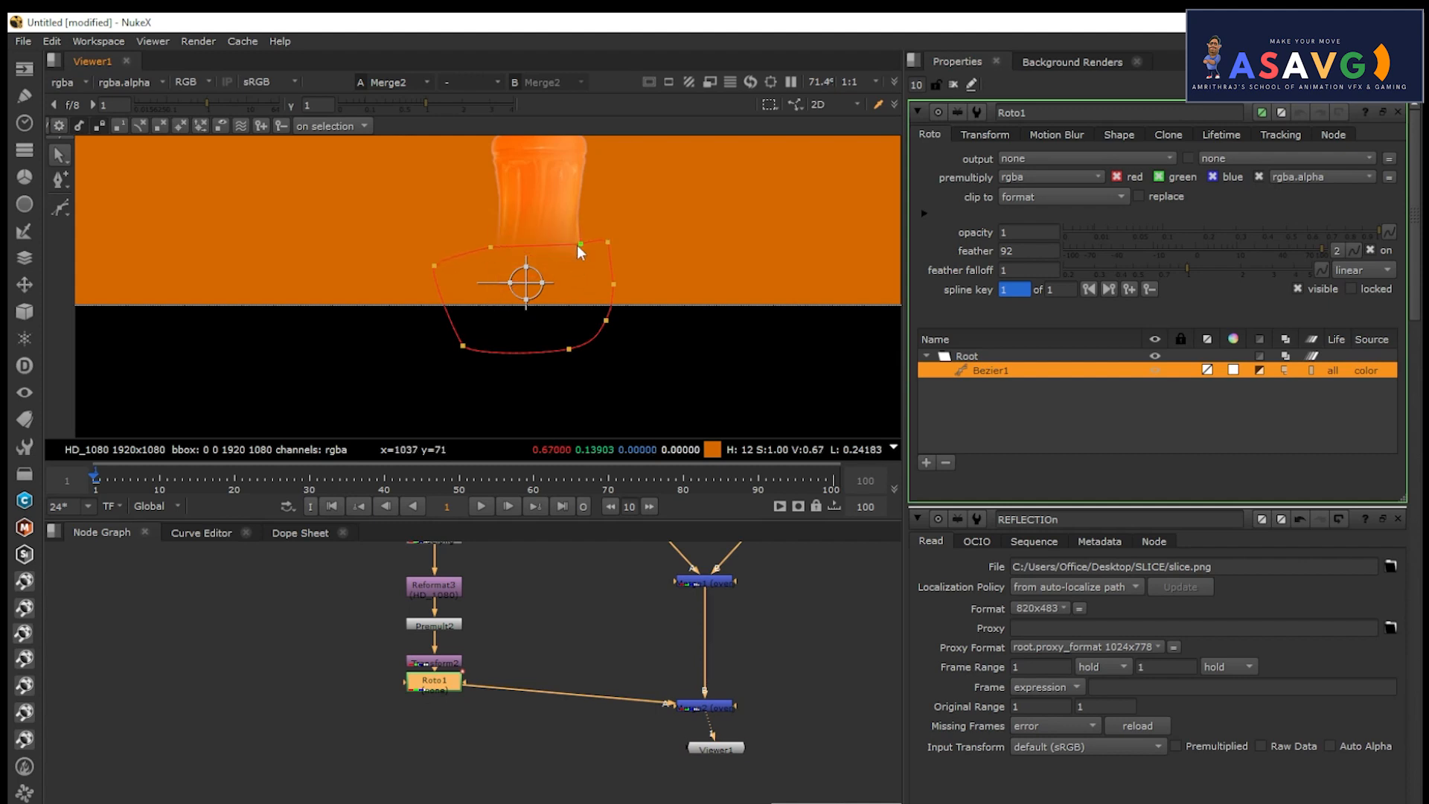
# Try feather values of 66 and 100 on the Bezier, and set the feather to 250.
pyautogui.moveTo(1296, 257)
pyautogui.mouseDown()
pyautogui.moveTo(1346, 253)
pyautogui.moveTo(1261, 271)
pyautogui.moveTo(1311, 274)
pyautogui.mouseUp()
pyautogui.scroll(-2, 698, 256)
pyautogui.moveTo(673, 260); pyautogui.dragTo(668, 360, button='middle')
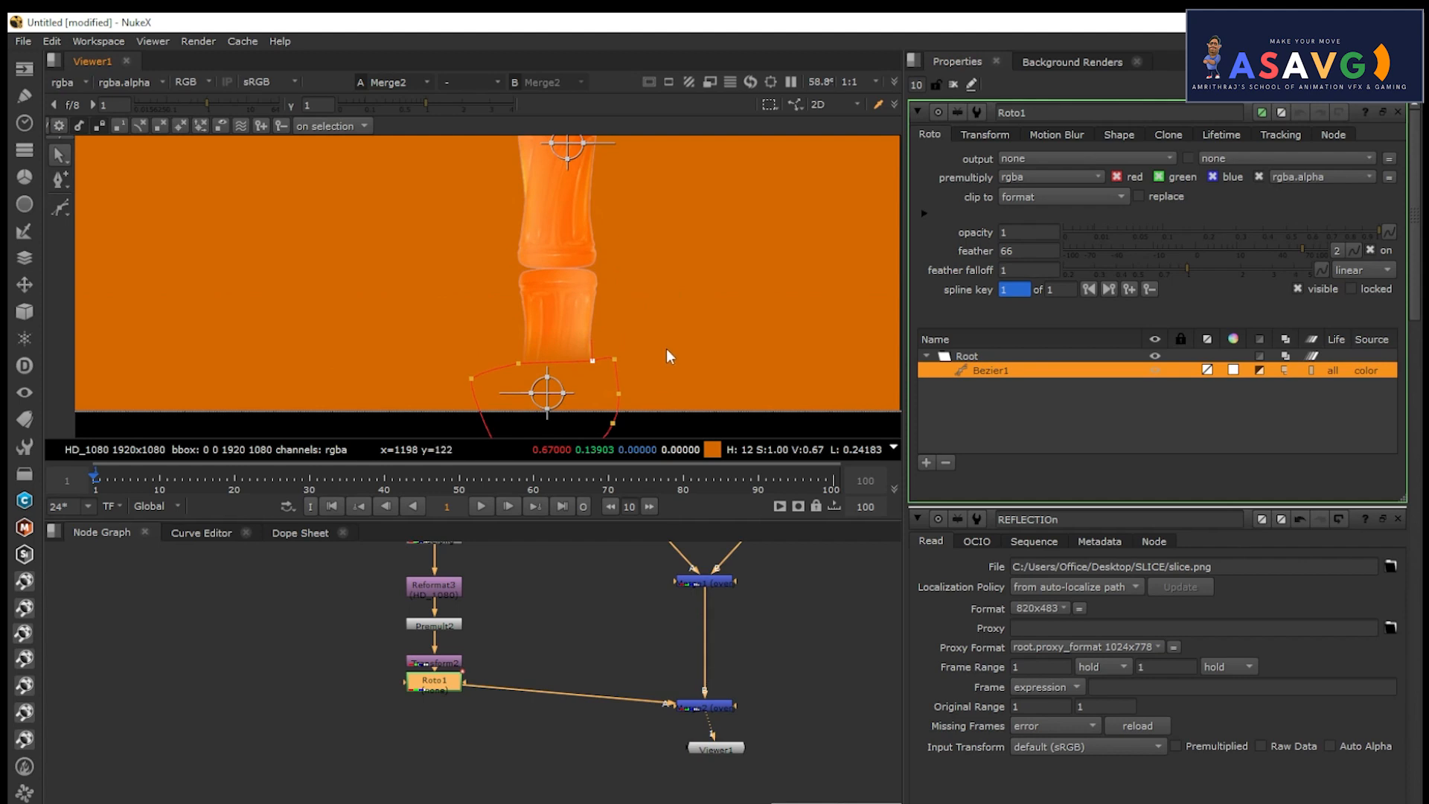
pyautogui.doubleClick(1020, 250)
pyautogui.write('100')
pyautogui.press('Return')
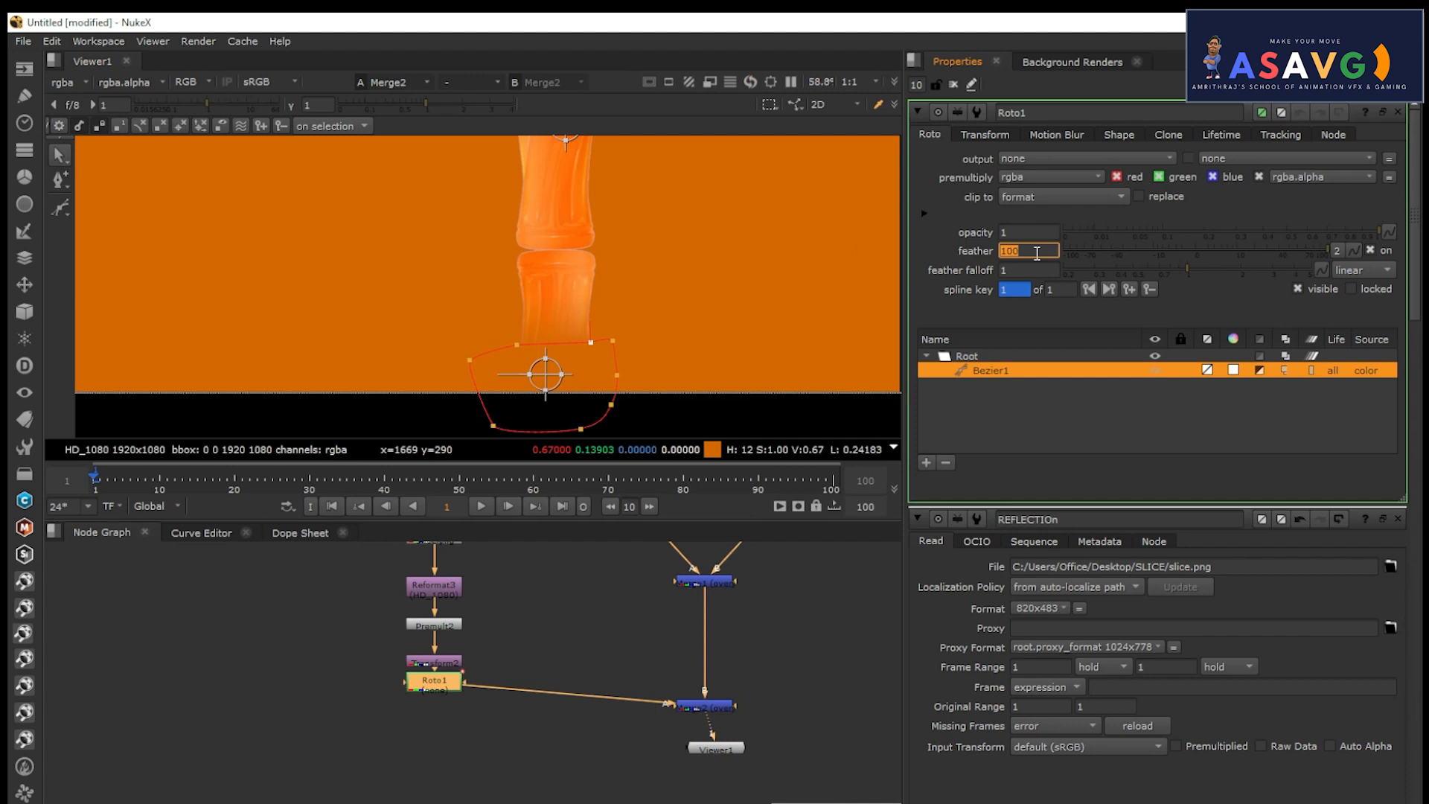
pyautogui.write('250')
pyautogui.press('Return')
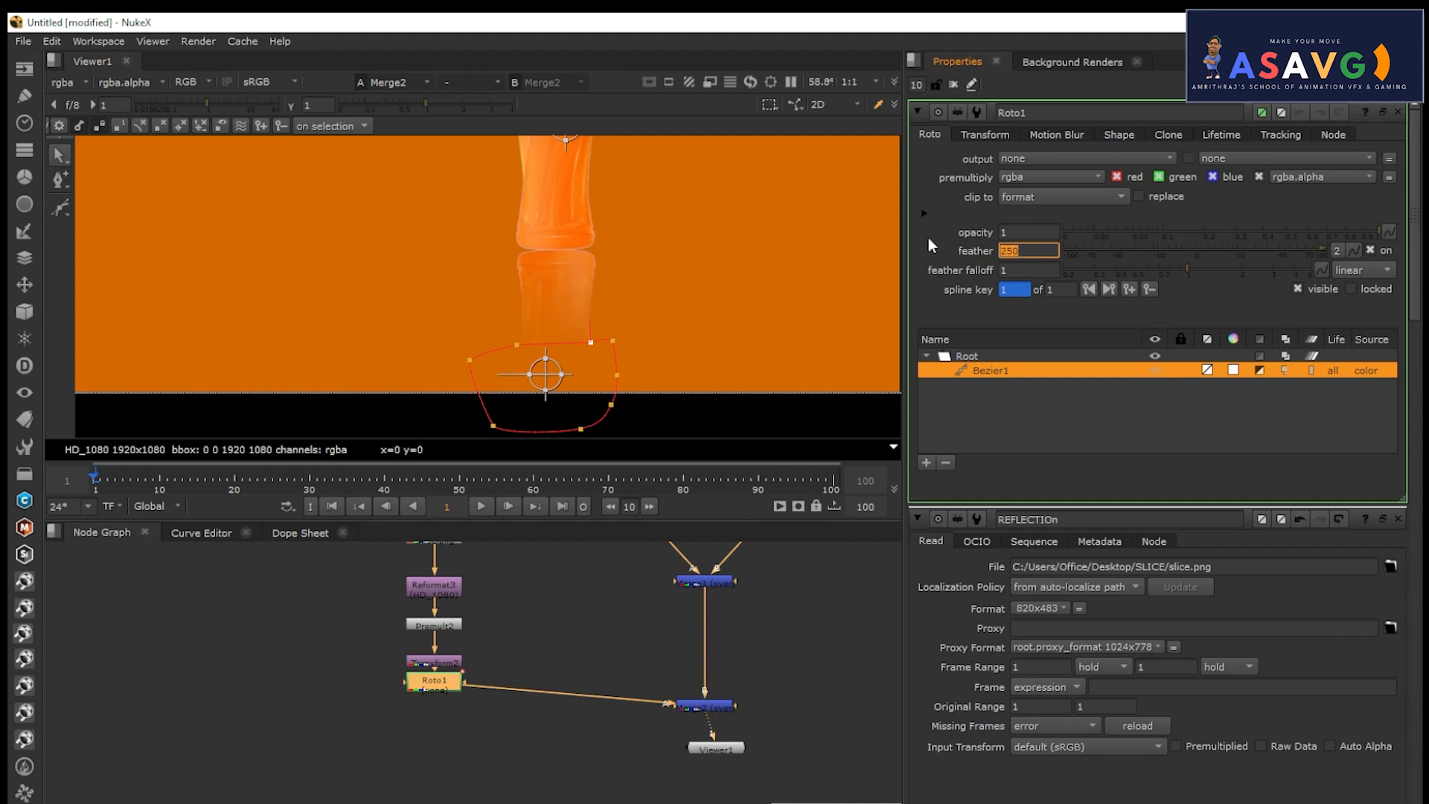
# Shift the reflection slightly down and lower the Bezier's upper points to the frame's bottom edge.
pyautogui.moveTo(551, 374); pyautogui.dragTo(551, 320, button='middle')
pyautogui.moveTo(547, 320); pyautogui.dragTo(546, 340)
pyautogui.moveTo(592, 289); pyautogui.dragTo(615, 335)
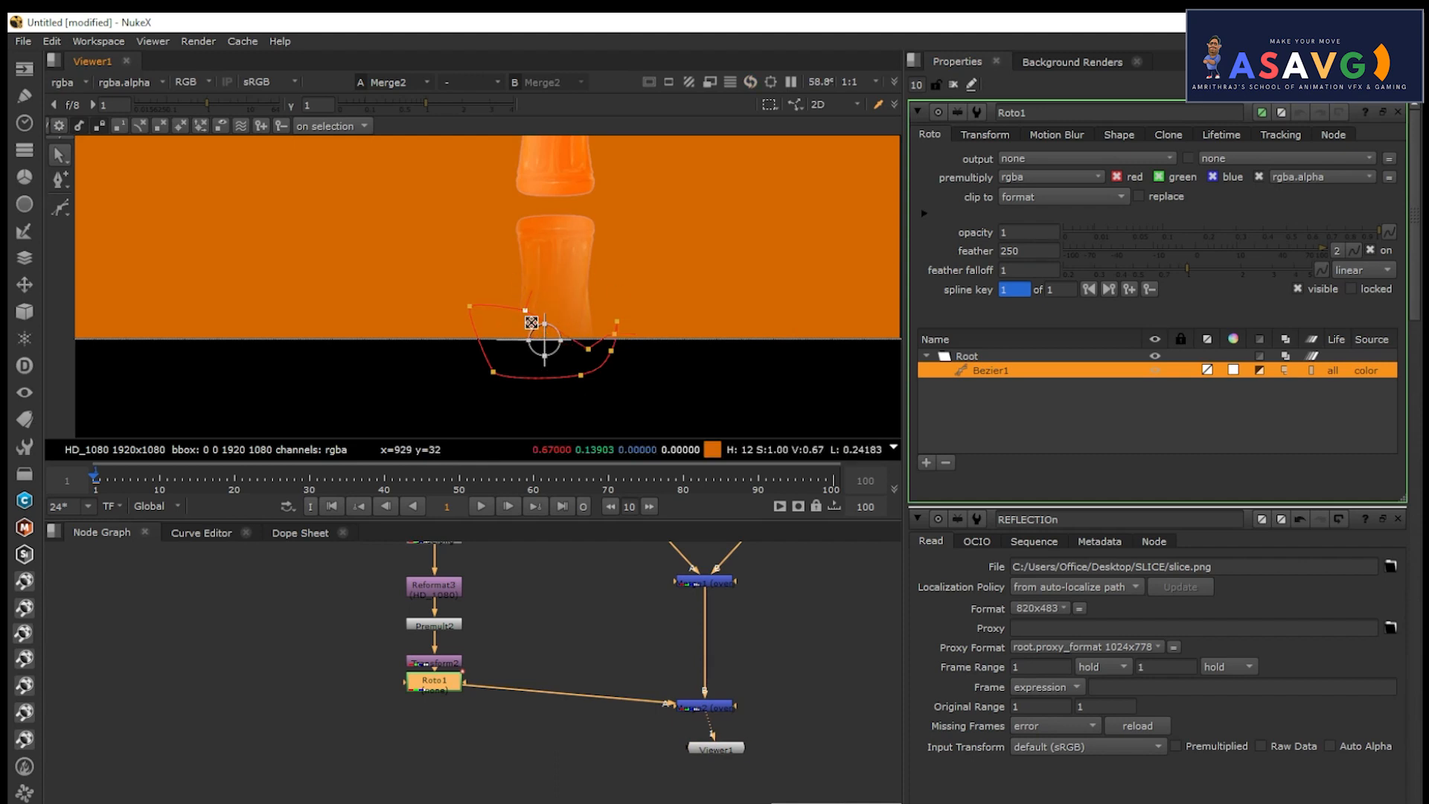
pyautogui.scroll(-1, 521, 337)
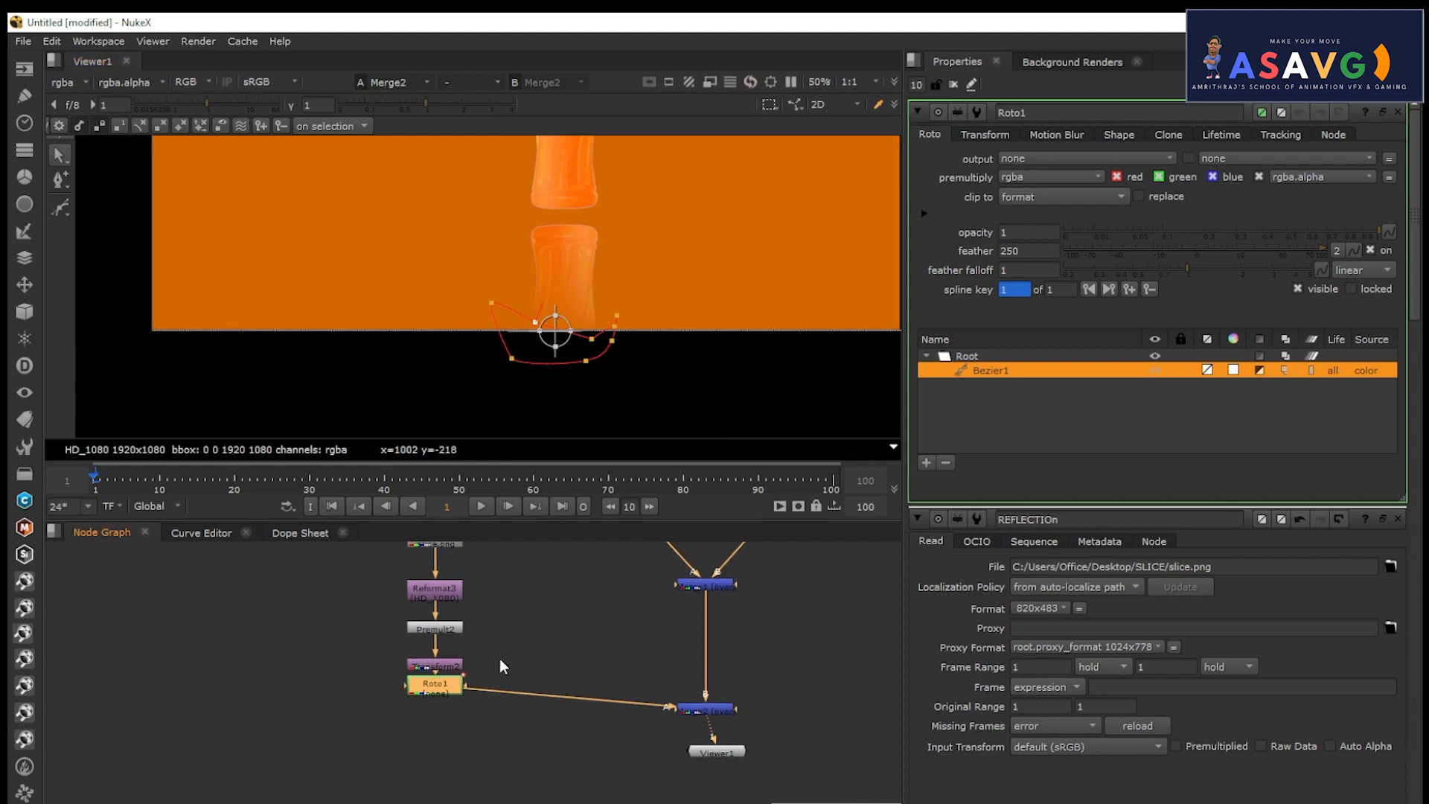
# Move the reflection back up to the bottle's base at translate x 60, y -484, and close the Transform2 and Roto1 properties.
pyautogui.doubleClick(436, 665)
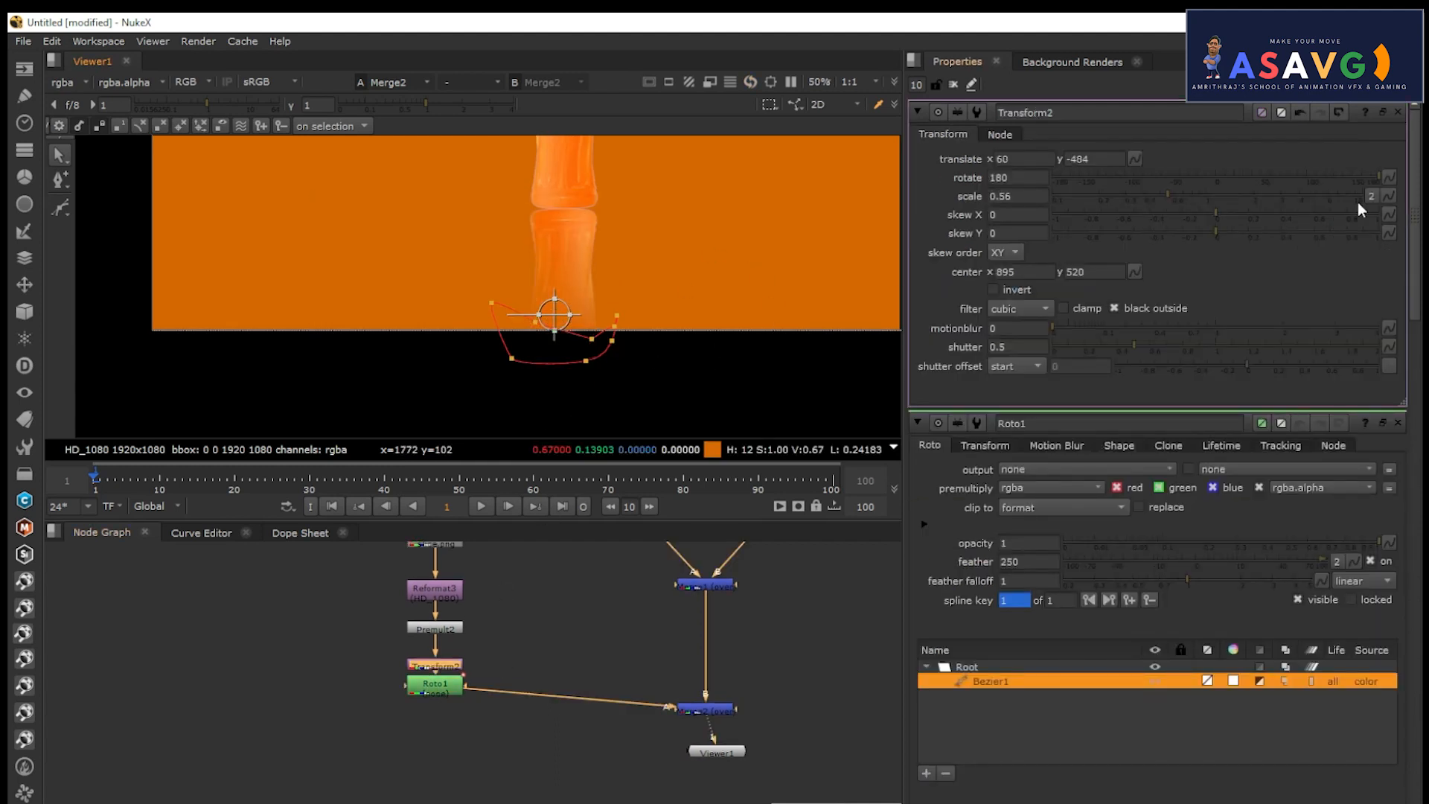
pyautogui.click(1399, 112)
pyautogui.click(1399, 112)
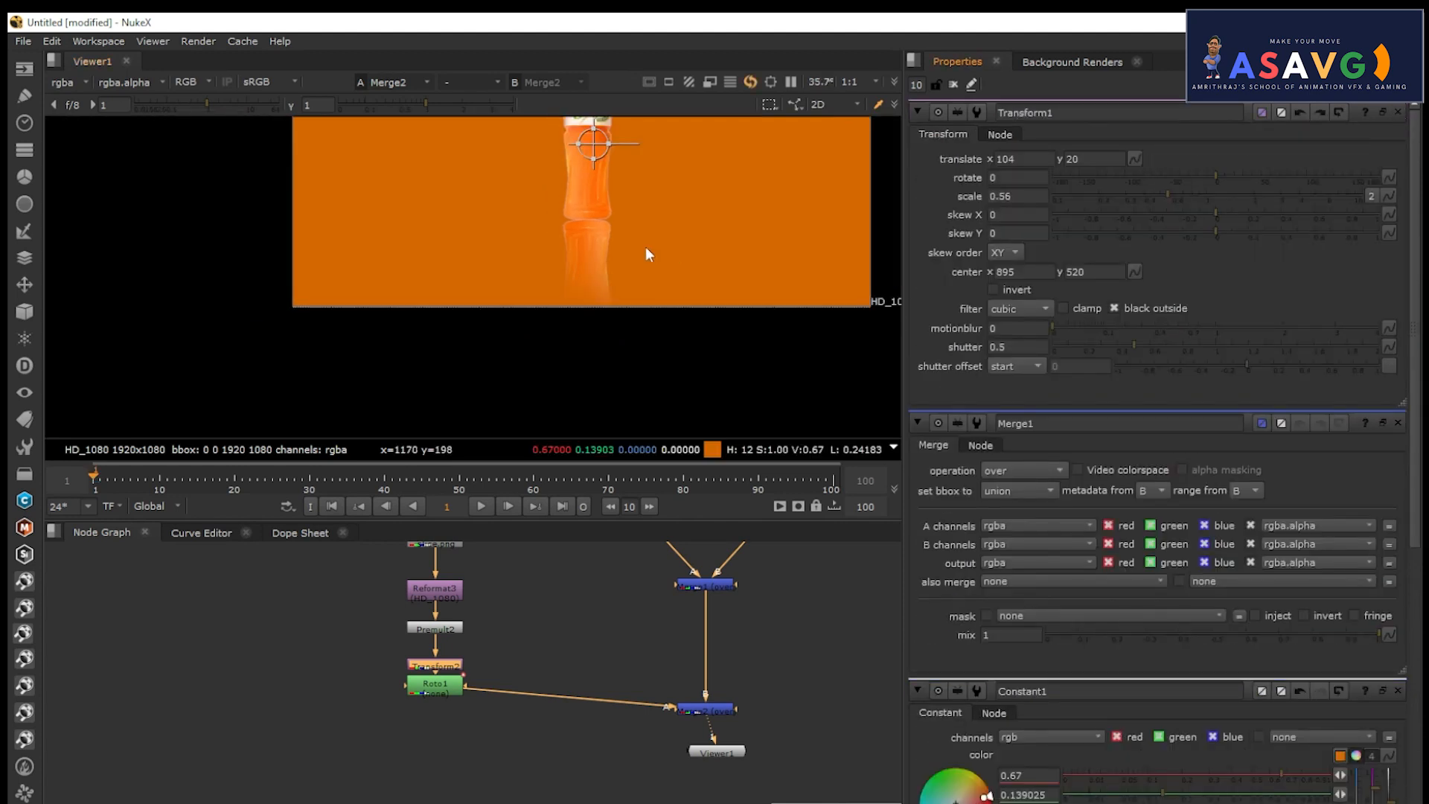
pyautogui.press('f')
pyautogui.scroll(3, 604, 334)
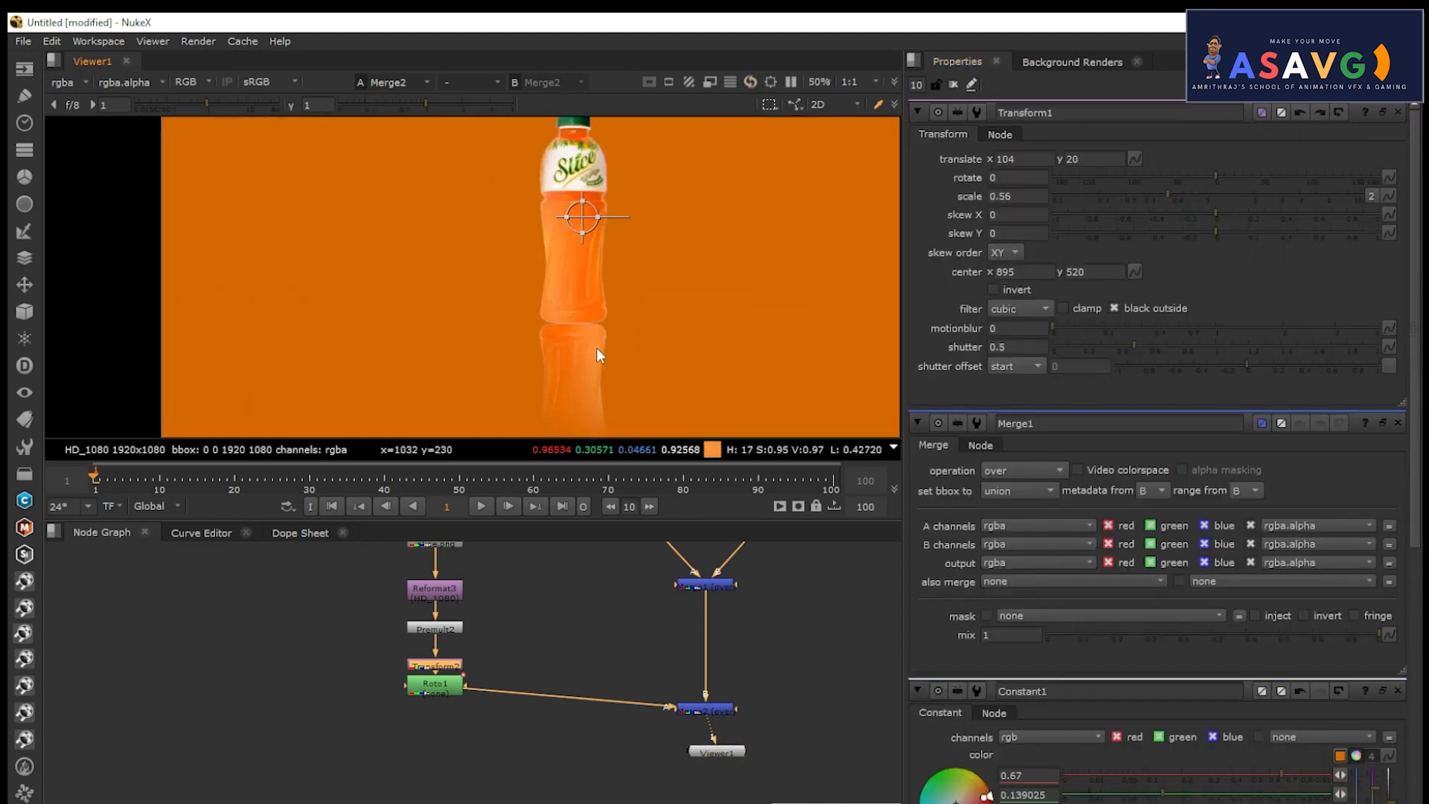
# Space Roto1 further below Transform2 and nudge the reflection to translate x 62, y -482.
pyautogui.doubleClick(436, 665)
pyautogui.moveTo(470, 659); pyautogui.dragTo(471, 675, button='middle')
pyautogui.moveTo(448, 705); pyautogui.dragTo(442, 739)
pyautogui.click(433, 679)
pyautogui.moveTo(568, 429); pyautogui.dragTo(573, 401, button='middle')
pyautogui.moveTo(568, 402); pyautogui.dragTo(567, 400)
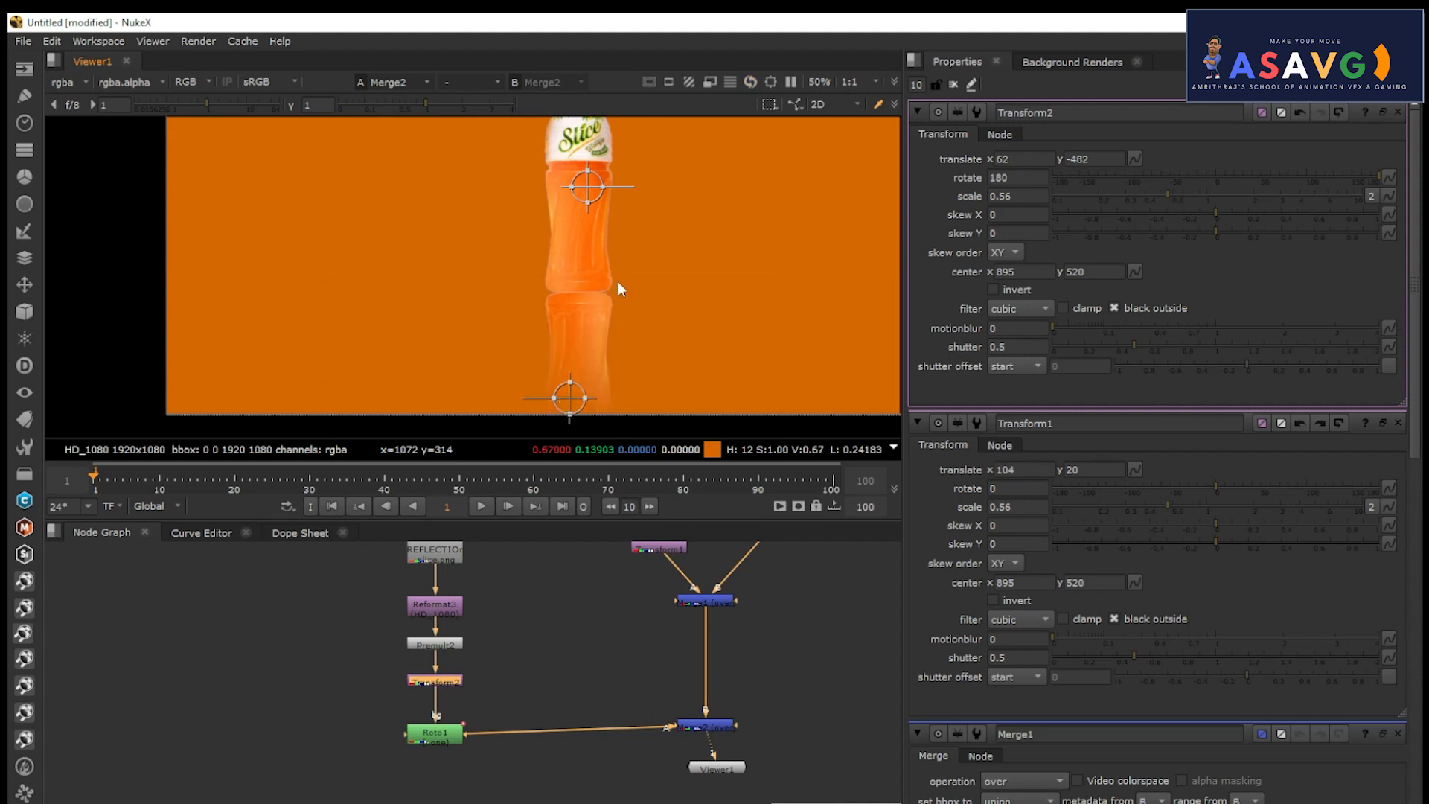
# Close the Transform2 and Transform1 properties to view the full composite without handles.
pyautogui.scroll(-3, 614, 264)
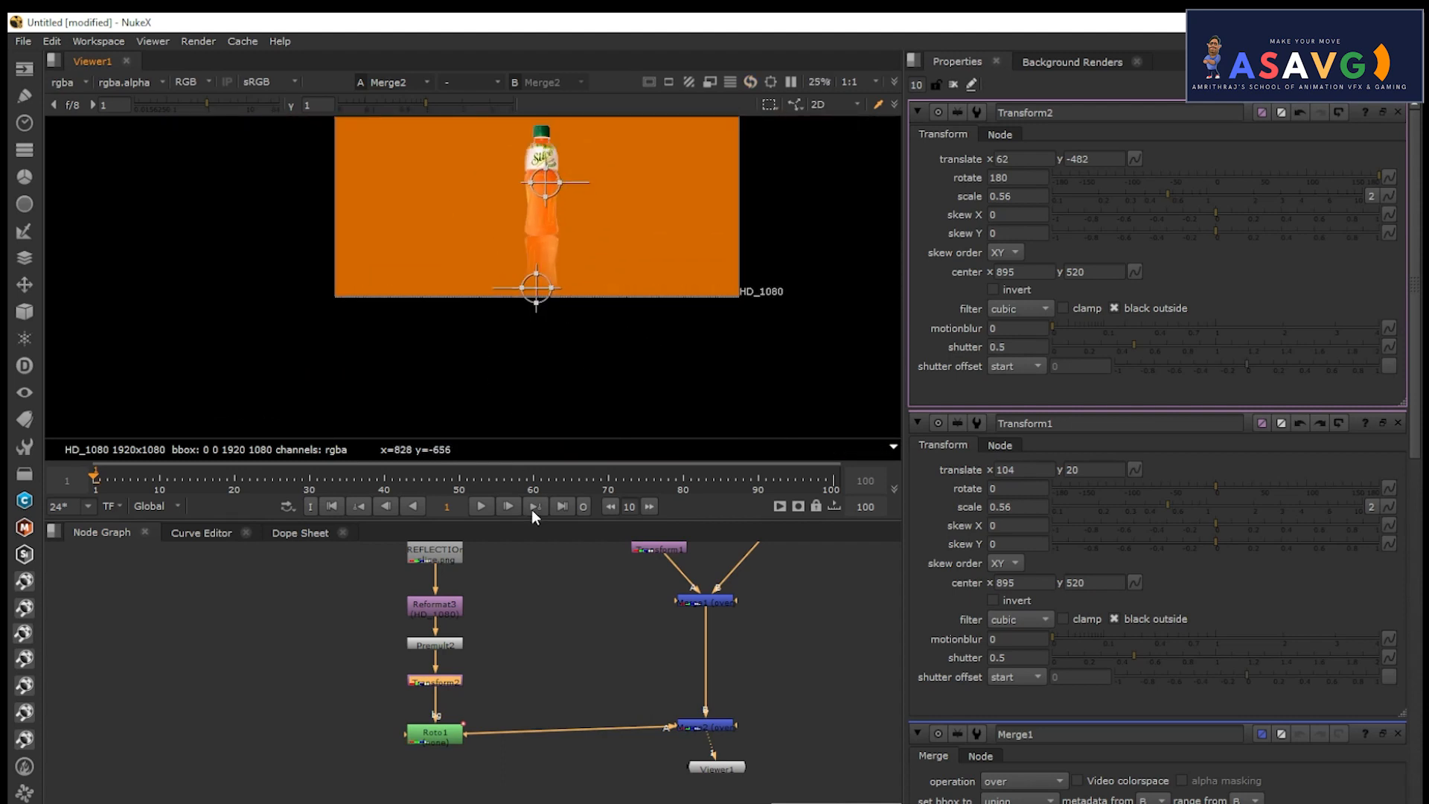
pyautogui.scroll(2, 520, 157)
pyautogui.moveTo(521, 158); pyautogui.dragTo(560, 253, button='middle')
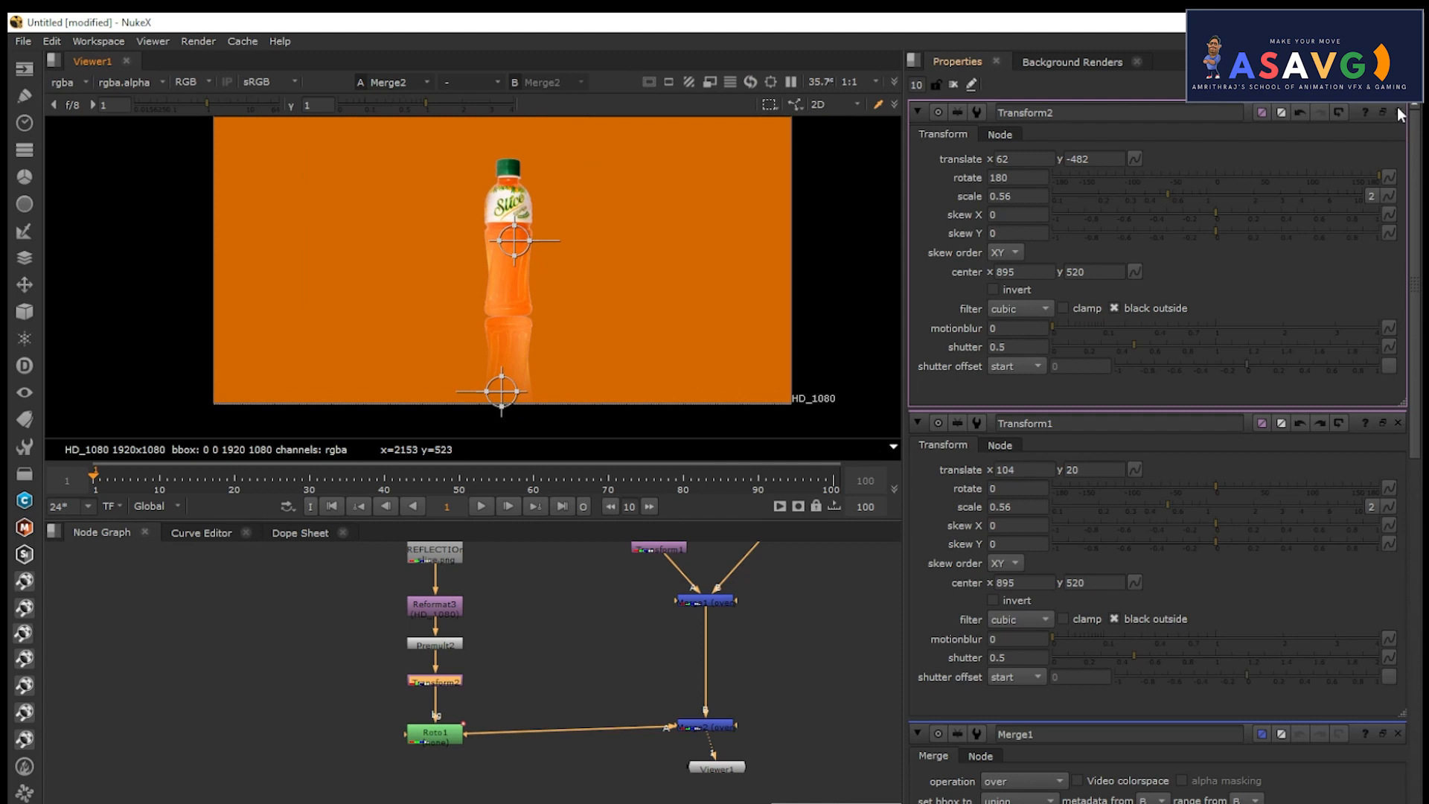
pyautogui.click(1397, 112)
pyautogui.click(1398, 112)
pyautogui.scroll(-2, 577, 299)
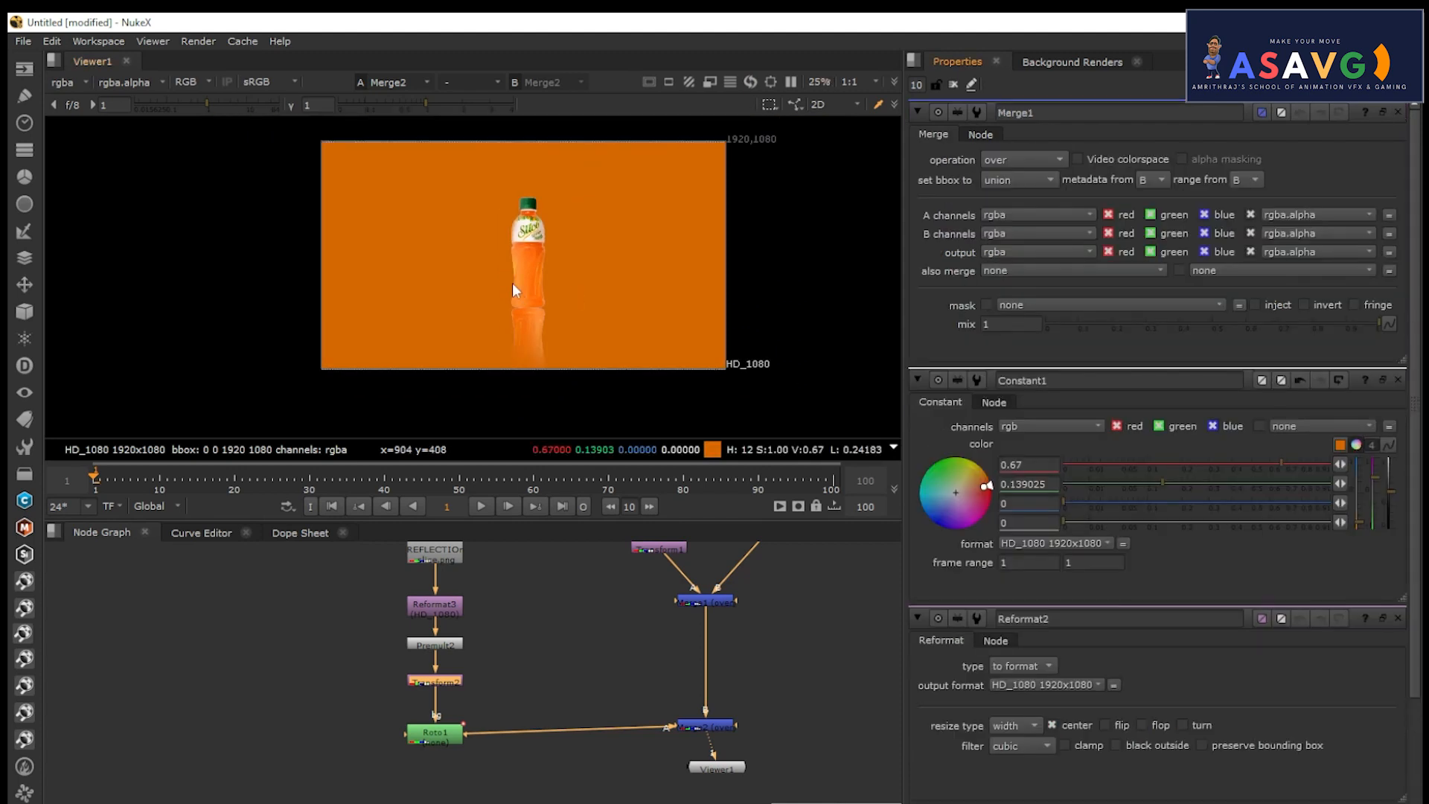
# Move the Viewer node further below Merge2 and add a second Constant node below Roto1.
pyautogui.moveTo(586, 650); pyautogui.dragTo(536, 601, button='middle')
pyautogui.moveTo(662, 720); pyautogui.dragTo(658, 800)
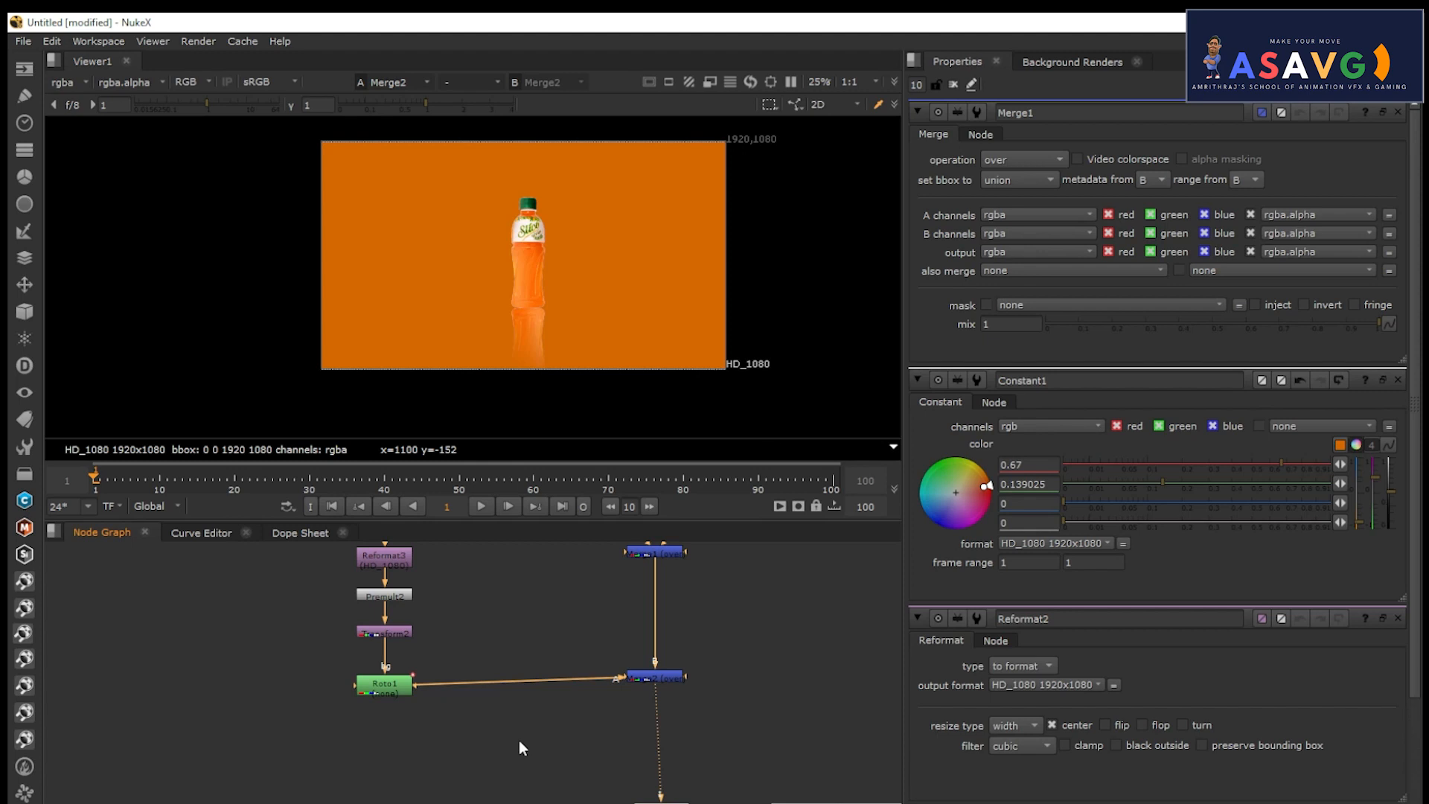
pyautogui.click(414, 737)
pyautogui.press('Tab')
pyautogui.write('const')
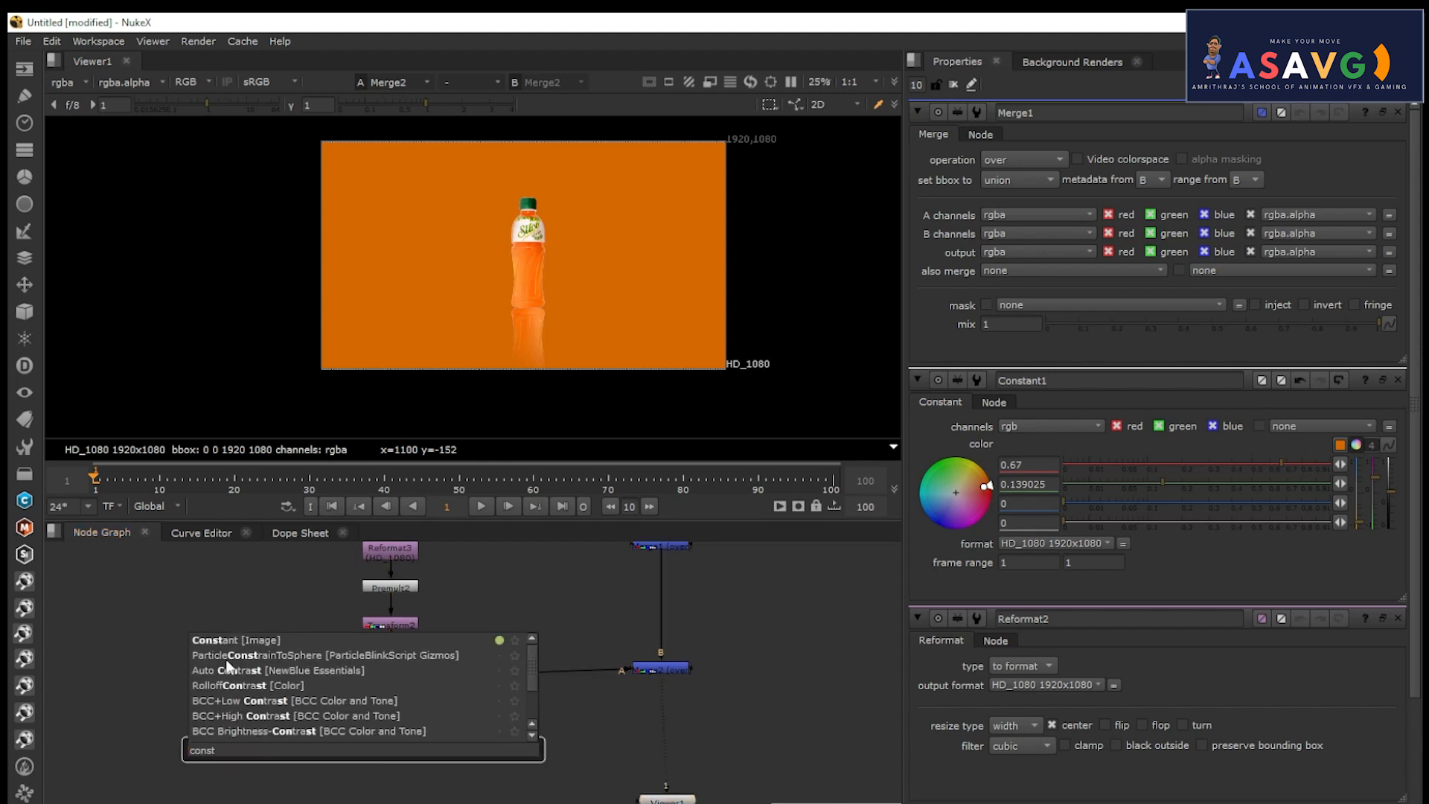
pyautogui.click(230, 645)
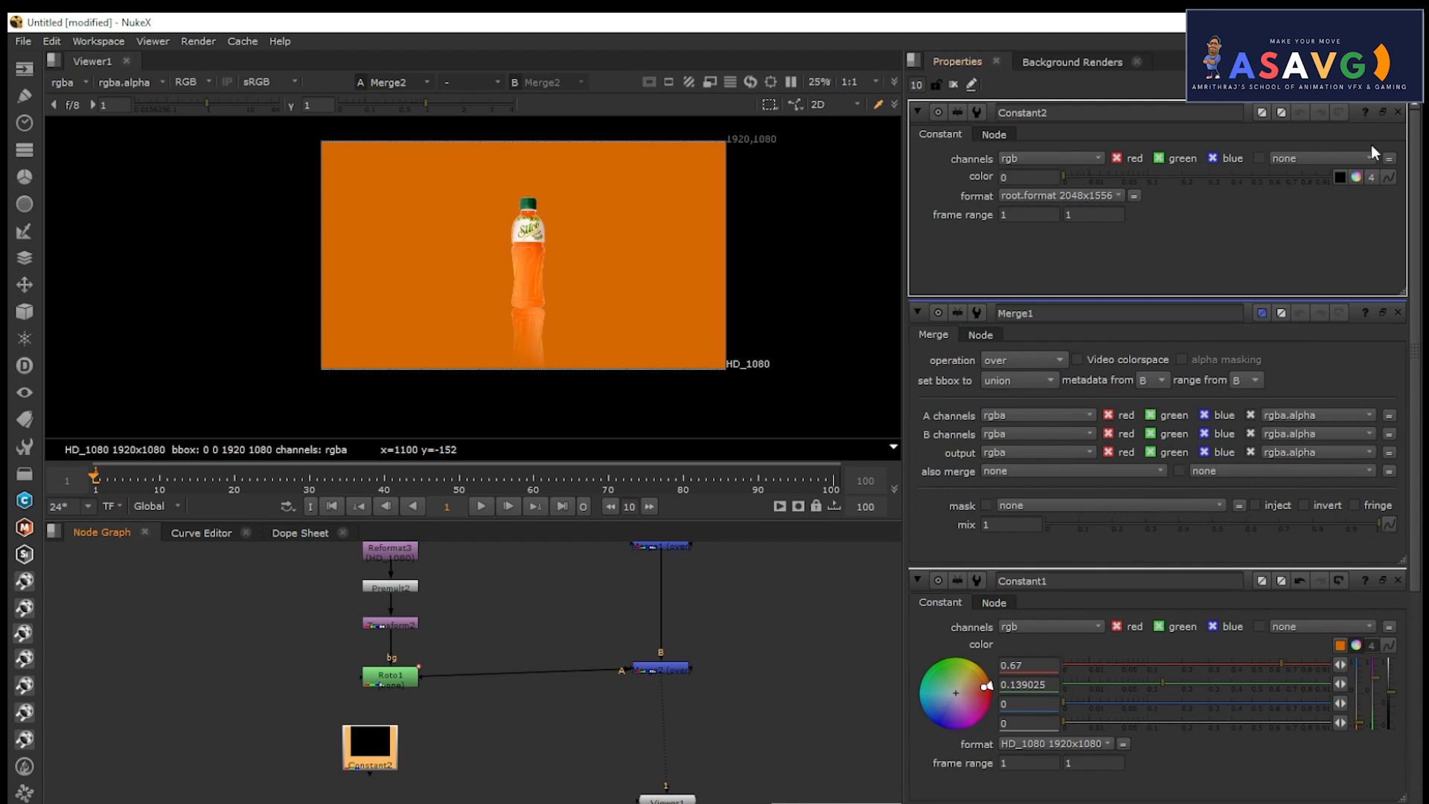
# Set the color of the Constant2 node to 1 for a plain white fill.
pyautogui.click(1338, 178)
pyautogui.click(1355, 177)
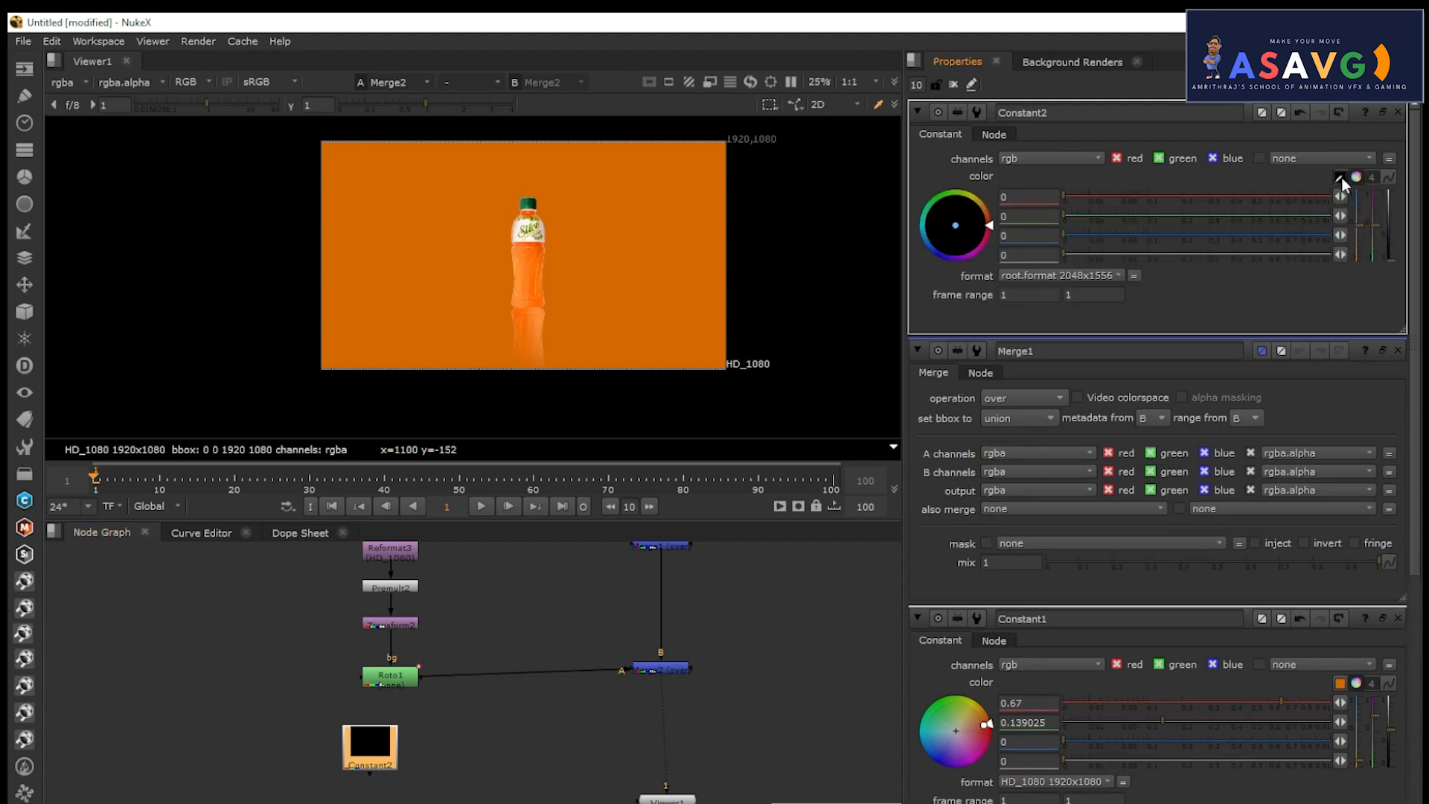
pyautogui.click(1354, 178)
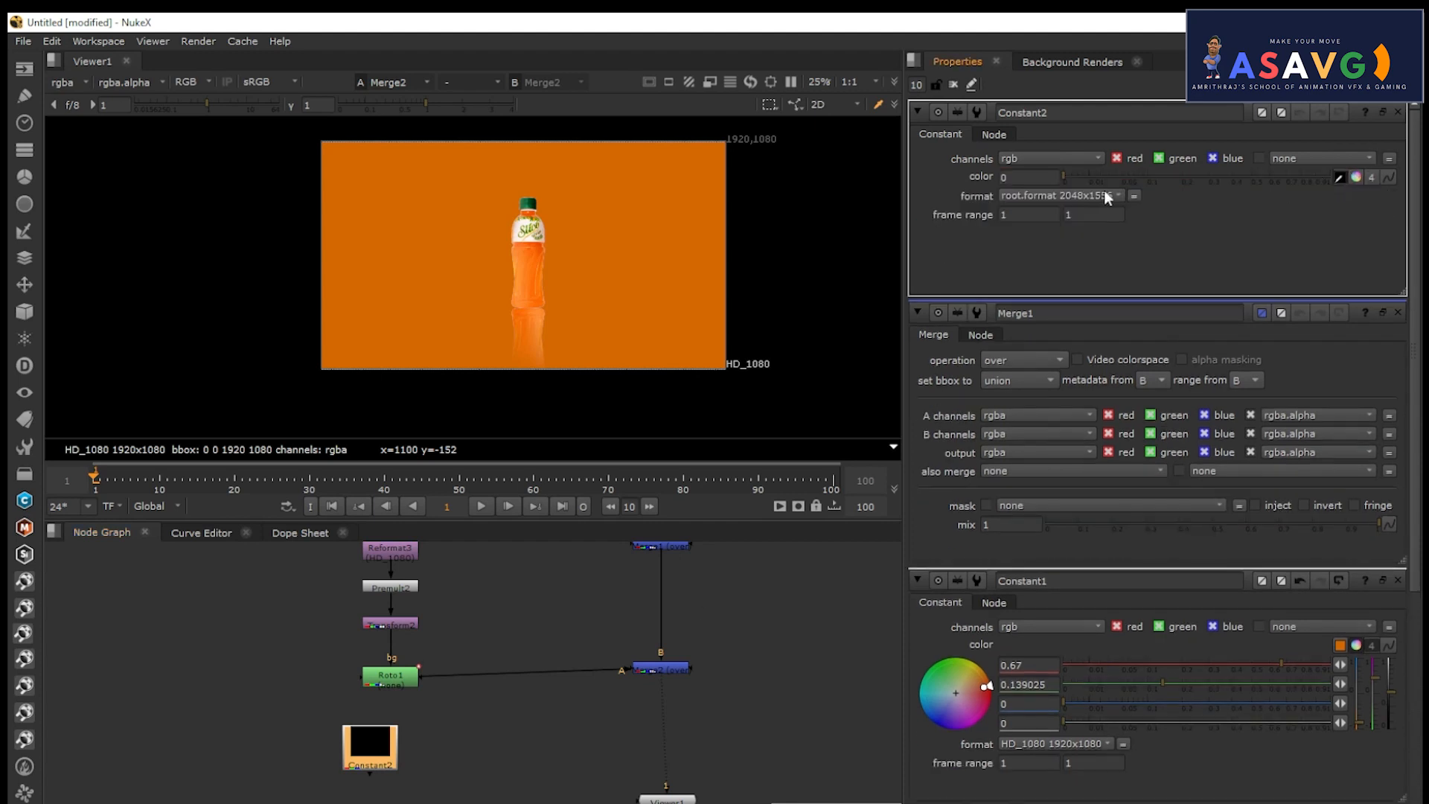
pyautogui.moveTo(1067, 177); pyautogui.dragTo(1363, 180)
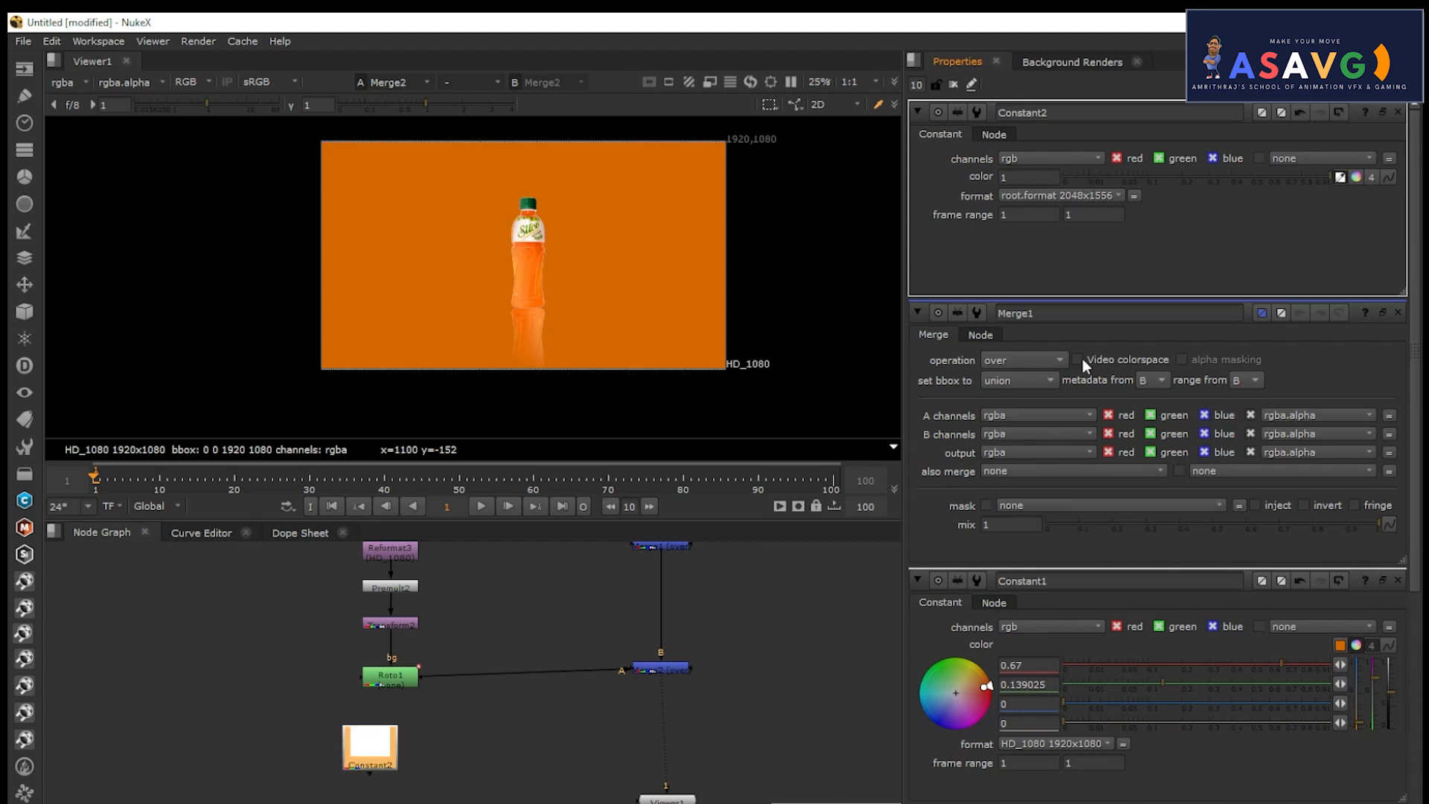
pyautogui.scroll(3, 390, 751)
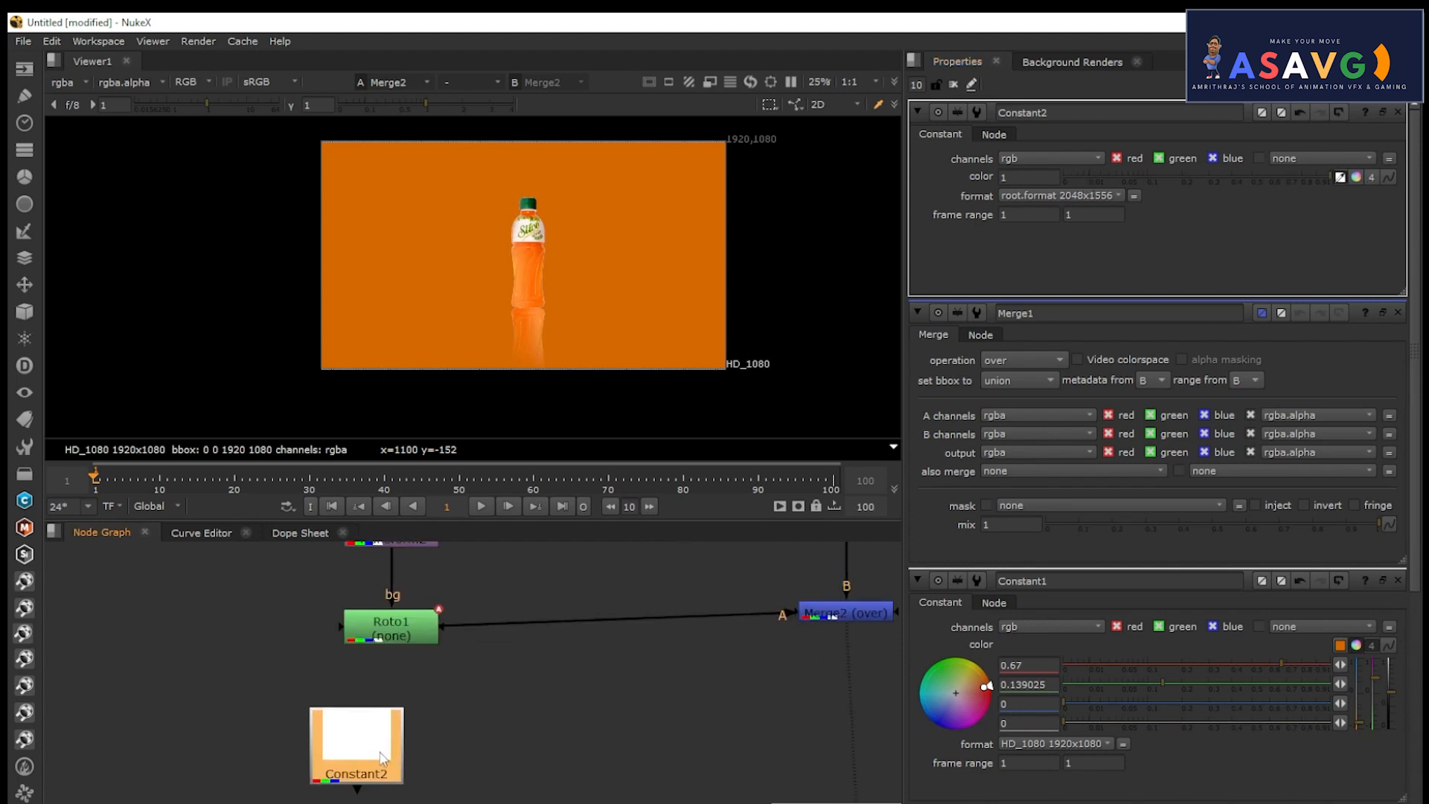
pyautogui.moveTo(1259, 182); pyautogui.dragTo(1420, 200)
# Copy an existing HD_1080 Reformat node and paste the copy as the output of Constant2.
pyautogui.scroll(1, 515, 703)
pyautogui.moveTo(515, 704); pyautogui.dragTo(564, 799, button='middle')
pyautogui.scroll(-2, 523, 649)
pyautogui.moveTo(498, 673); pyautogui.dragTo(569, 539, button='middle')
pyautogui.click(447, 603)
pyautogui.hotkey('ctrl', 'c')
pyautogui.scroll(-1, 530, 733)
pyautogui.click(472, 668)
pyautogui.hotkey('ctrl', 'v')
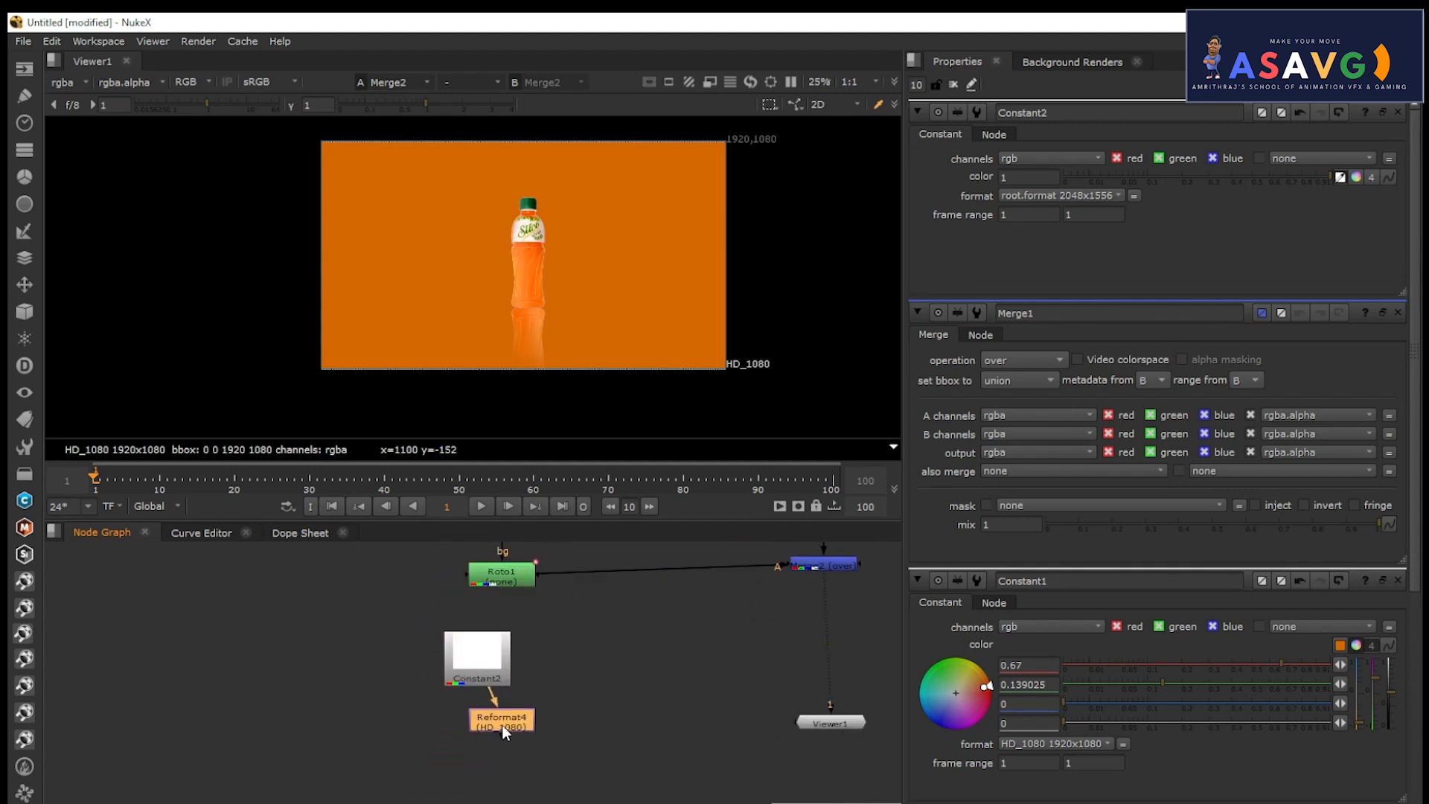
# Move the Viewer further below Merge2 and spread Constant2 and its Reformat node apart under Roto1.
pyautogui.moveTo(521, 734); pyautogui.dragTo(527, 734)
pyautogui.moveTo(626, 671); pyautogui.dragTo(555, 674, button='middle')
pyautogui.moveTo(760, 732); pyautogui.dragTo(748, 799)
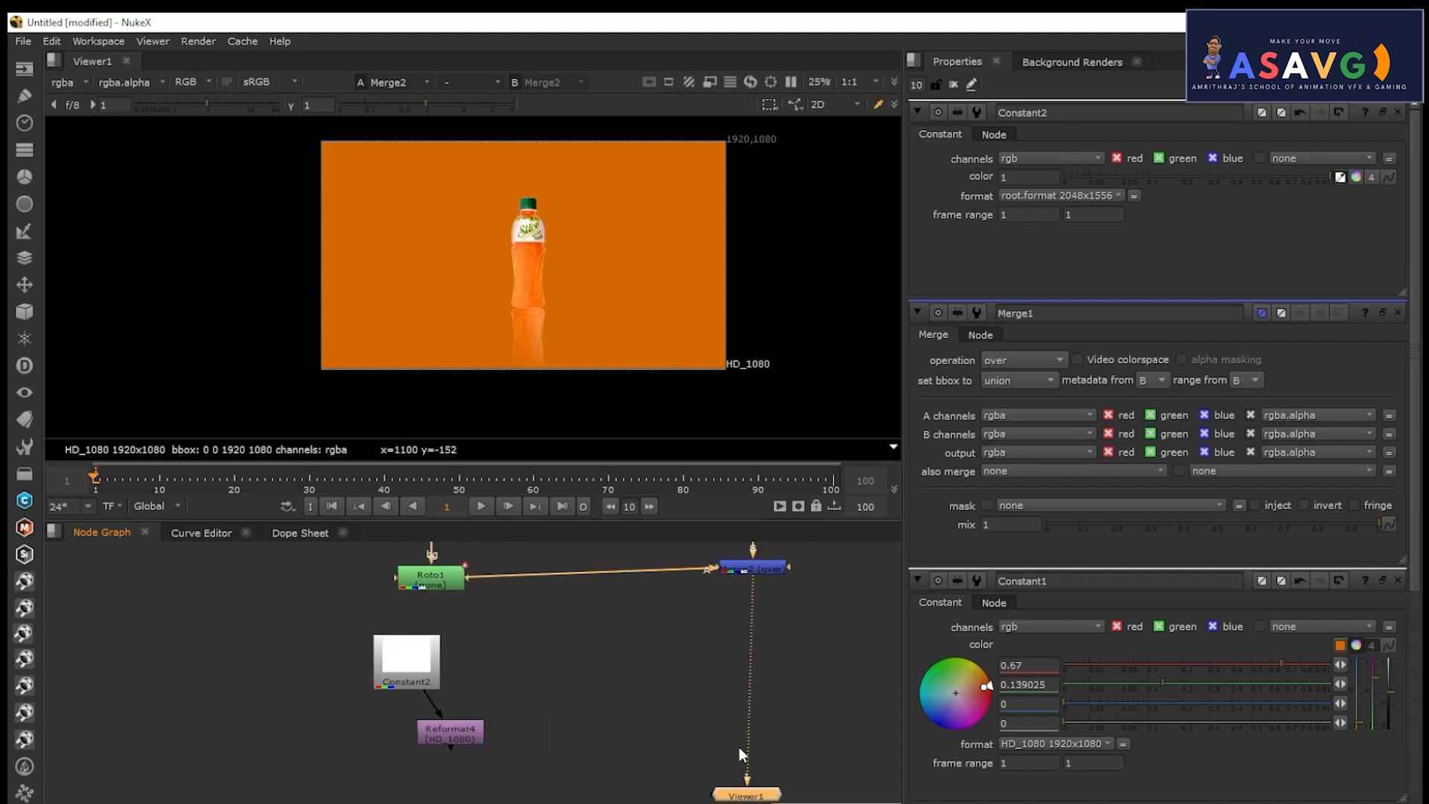
pyautogui.moveTo(739, 748); pyautogui.dragTo(715, 746, button='middle')
pyautogui.moveTo(430, 730); pyautogui.dragTo(455, 718)
pyautogui.moveTo(388, 664); pyautogui.dragTo(372, 631)
pyautogui.click(611, 698)
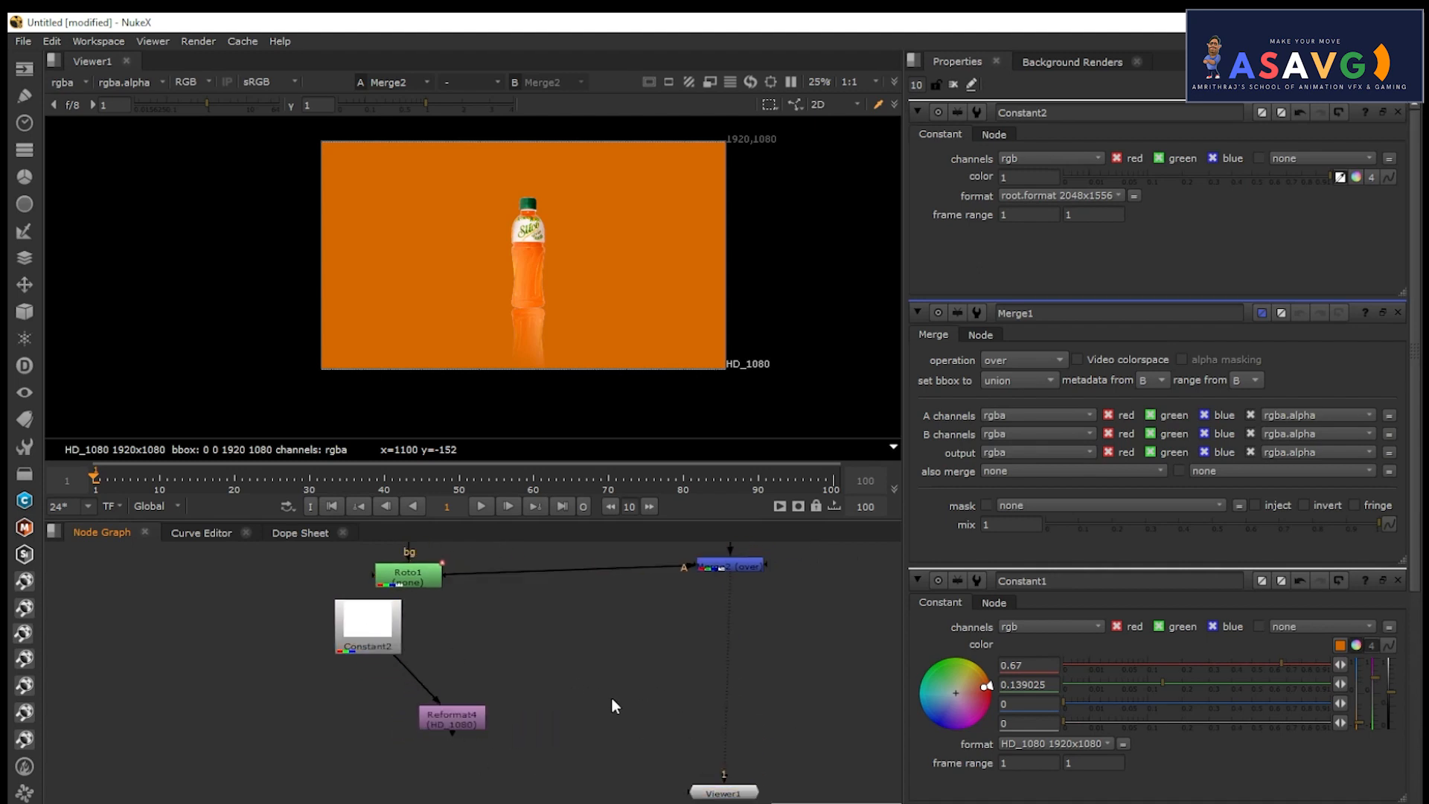
# Add an unconnected Merge node in the empty area beside Reformat4.
pyautogui.press('m')
pyautogui.scroll(-2, 616, 685)
pyautogui.moveTo(627, 665); pyautogui.dragTo(630, 803, button='middle')
pyautogui.moveTo(629, 744); pyautogui.dragTo(624, 775, button='middle')
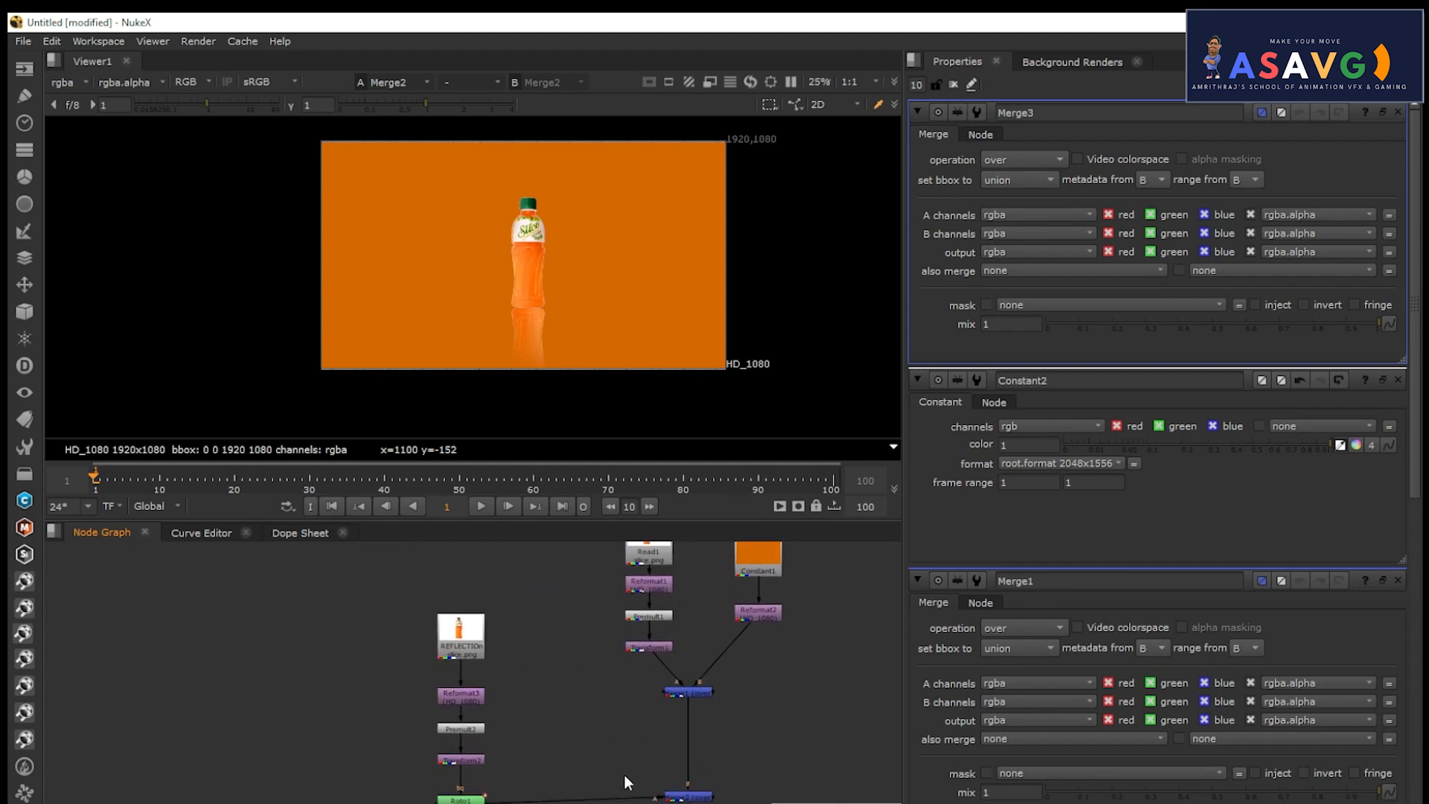
pyautogui.moveTo(570, 729); pyautogui.dragTo(579, 695, button='middle')
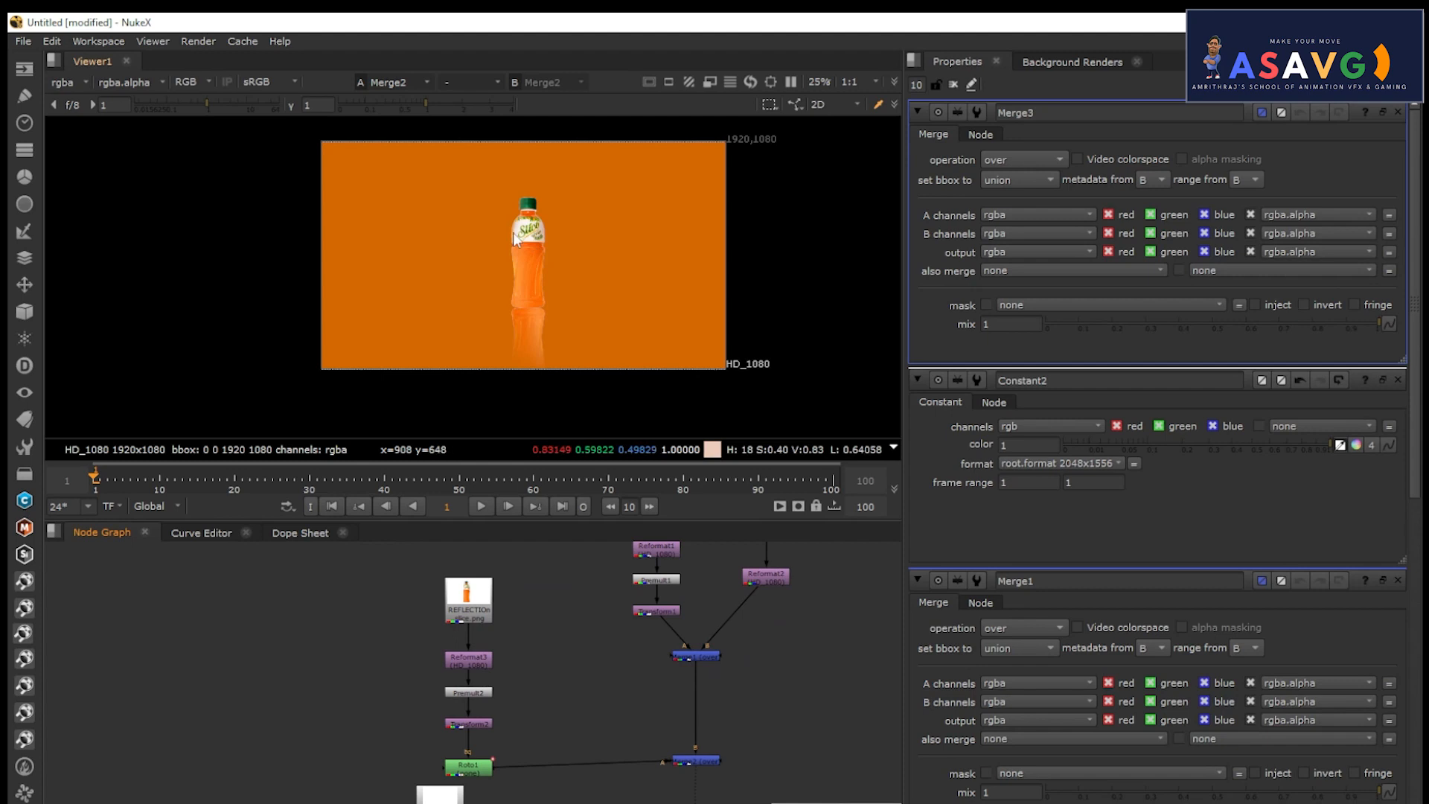
pyautogui.scroll(-1, 734, 747)
pyautogui.moveTo(734, 748); pyautogui.dragTo(686, 734, button='middle')
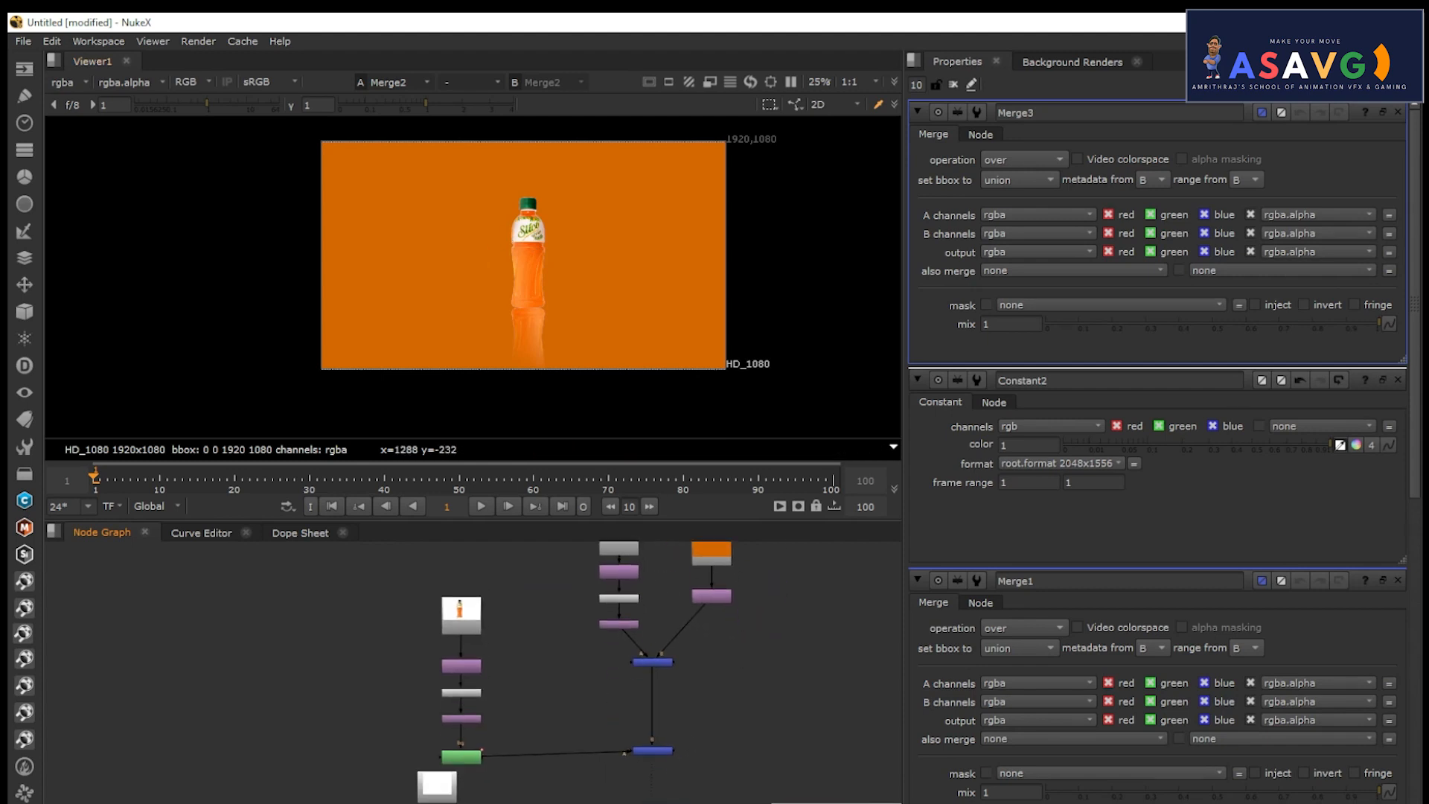
# Relocate Constant2 and Reformat4 between the reflection branch and the bottle branch, with Reformat4 spaced below Constant2.
pyautogui.moveTo(436, 785); pyautogui.dragTo(560, 640)
pyautogui.moveTo(506, 800); pyautogui.dragTo(570, 700)
pyautogui.moveTo(663, 628); pyautogui.dragTo(677, 564, button='middle')
pyautogui.scroll(3, 608, 626)
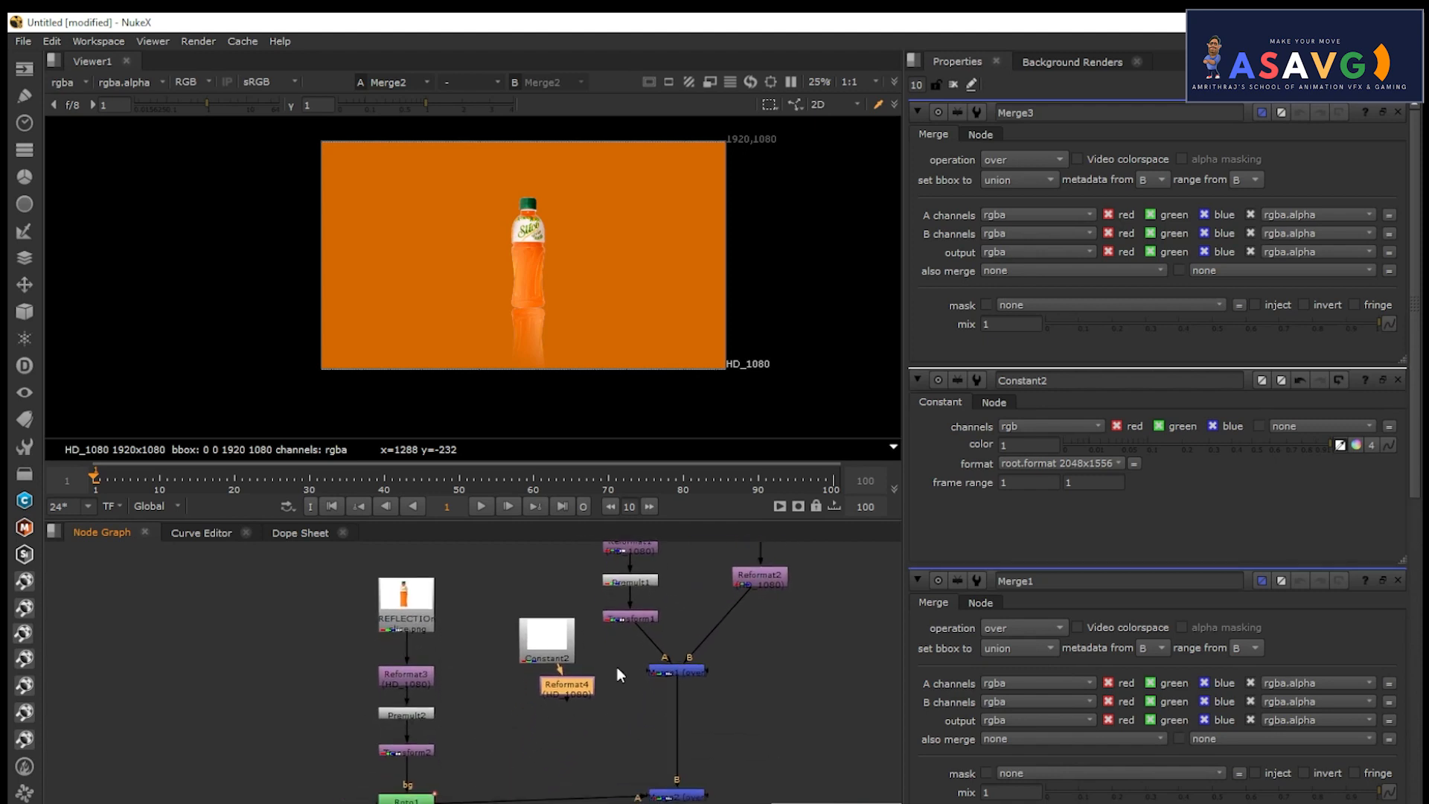
pyautogui.moveTo(578, 692); pyautogui.dragTo(579, 728)
# Insert a Merge node between Merge1 and Merge2 and connect Reformat4 to its A input.
pyautogui.click(615, 743)
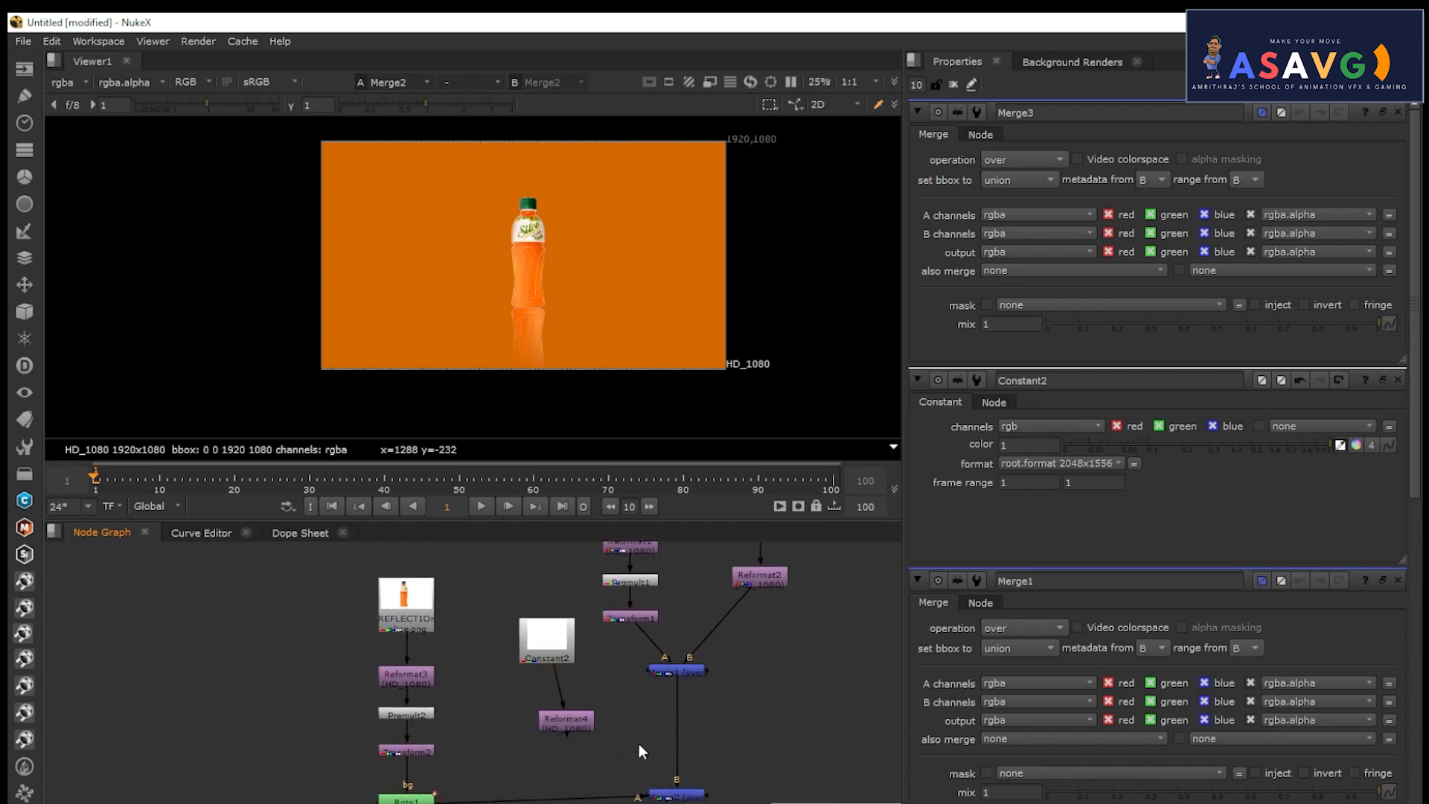
pyautogui.press('m')
pyautogui.moveTo(668, 732); pyautogui.dragTo(583, 716)
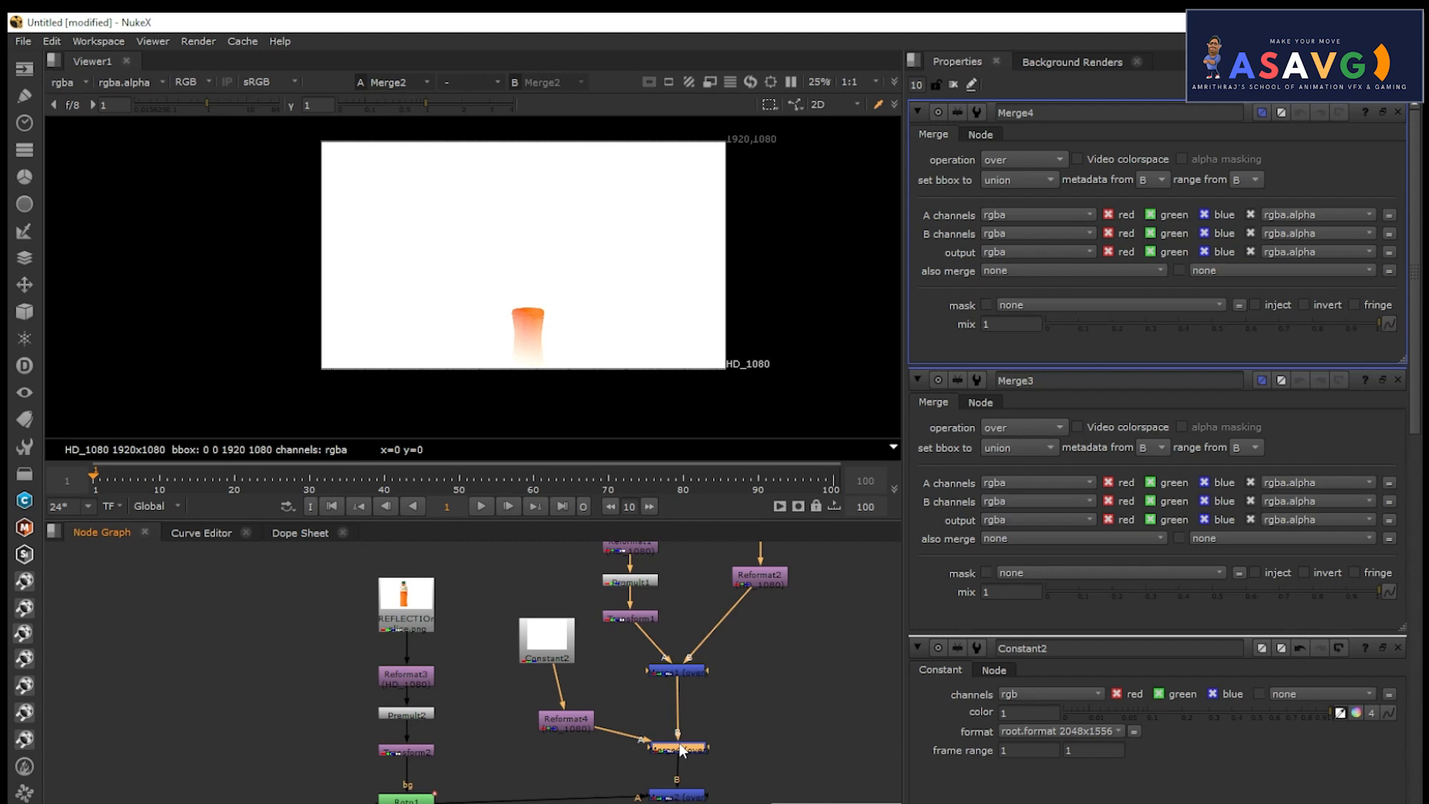
pyautogui.moveTo(747, 726); pyautogui.dragTo(743, 742, button='middle')
# Add a Transform after Reformat4, scale the white constant to 0.126, and place it at translate x 26, y -10.
pyautogui.moveTo(568, 735); pyautogui.dragTo(567, 723)
pyautogui.press('t')
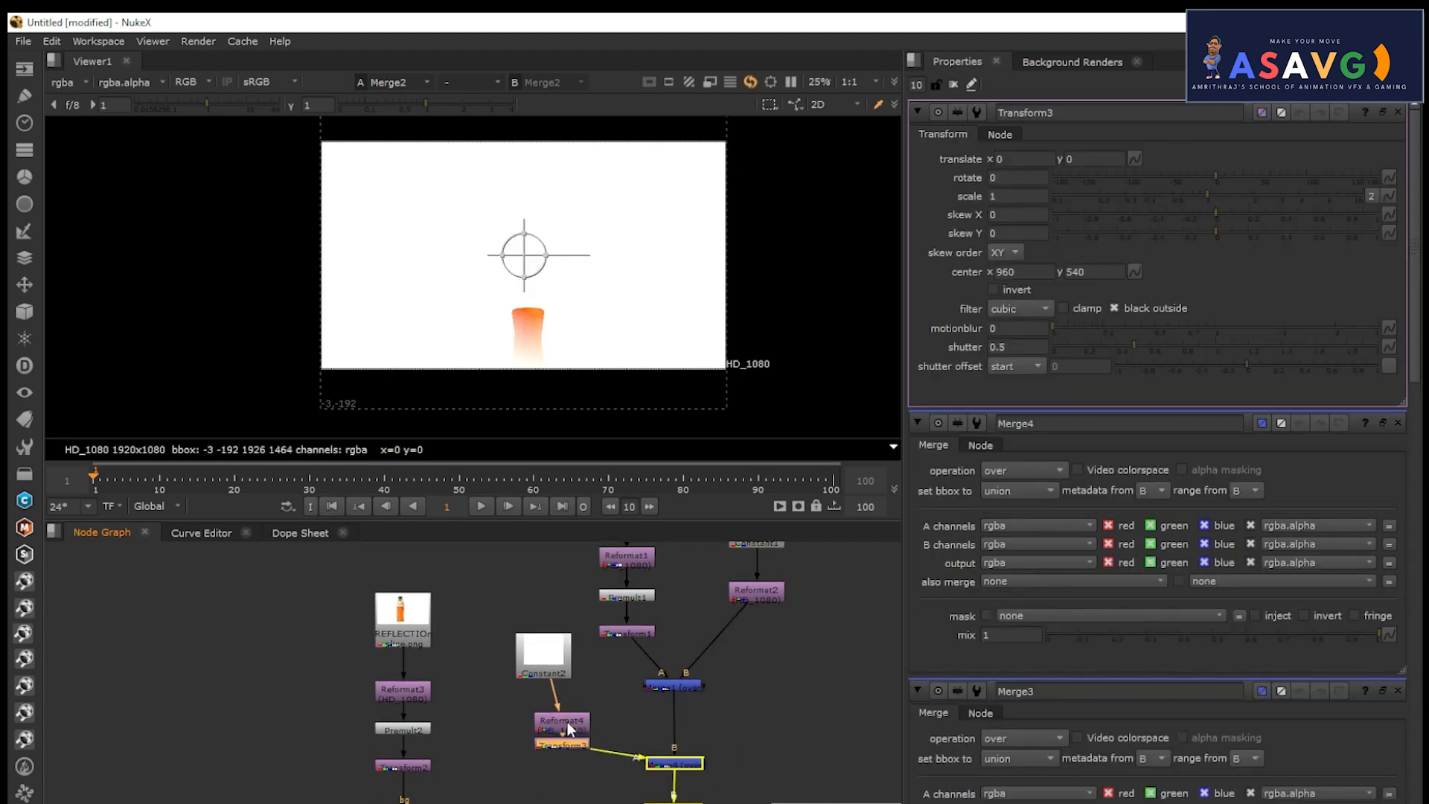
pyautogui.moveTo(1185, 199); pyautogui.dragTo(1069, 214)
pyautogui.scroll(2, 508, 270)
pyautogui.moveTo(556, 261); pyautogui.dragTo(565, 264)
# Delete the Merge node that sits between Merge1 and Merge2.
pyautogui.moveTo(710, 631); pyautogui.dragTo(704, 685, button='middle')
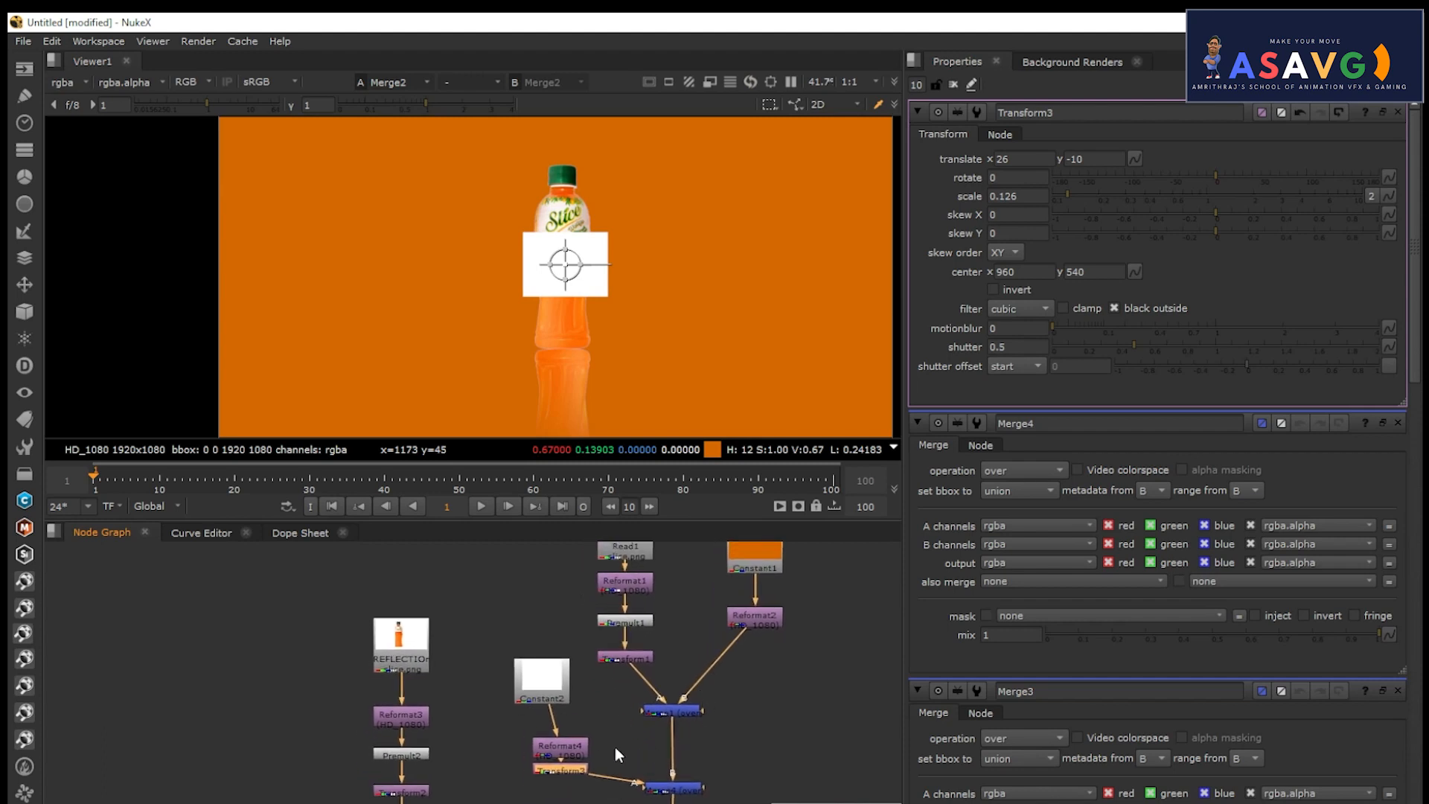
pyautogui.moveTo(614, 747); pyautogui.dragTo(583, 780, button='middle')
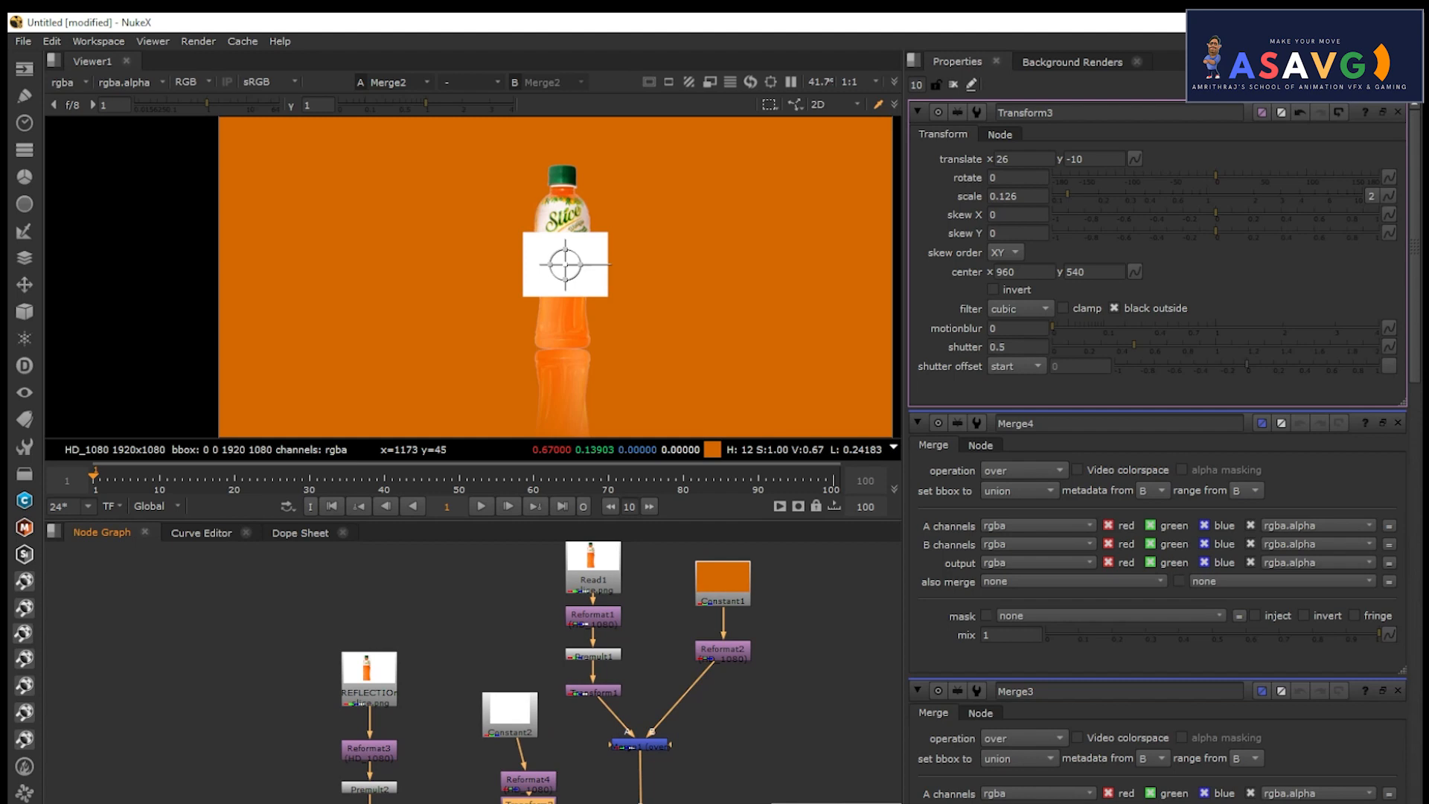
pyautogui.moveTo(619, 803); pyautogui.dragTo(595, 803)
pyautogui.moveTo(642, 782); pyautogui.dragTo(645, 707, button='middle')
pyautogui.click(654, 749)
pyautogui.press('Delete')
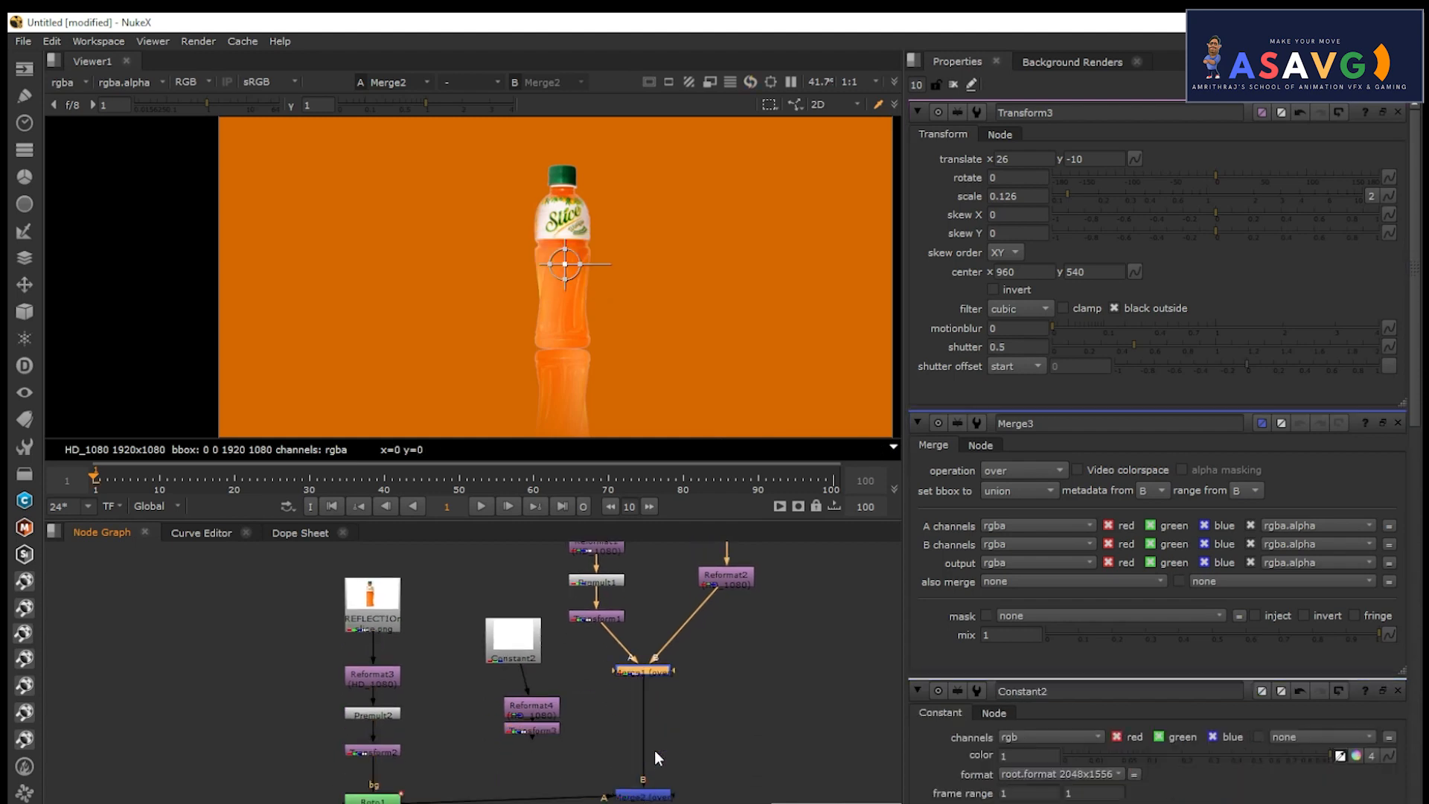
# Insert a Merge between Reformat2 and Merge1 with Transform3 as its A input, and place it lower in the graph.
pyautogui.click(672, 631)
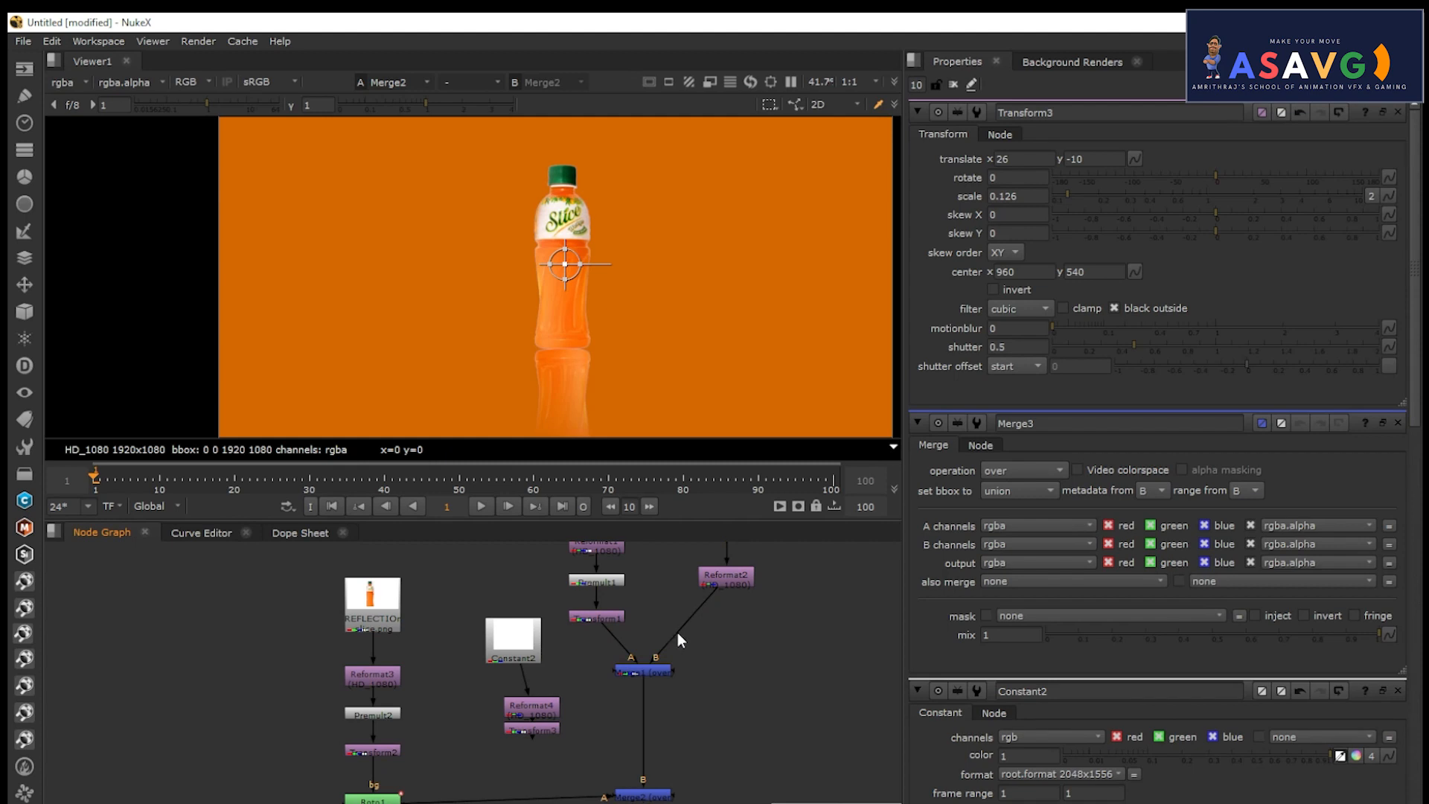
pyautogui.moveTo(717, 640); pyautogui.dragTo(687, 701, button='middle')
pyautogui.scroll(2, 687, 702)
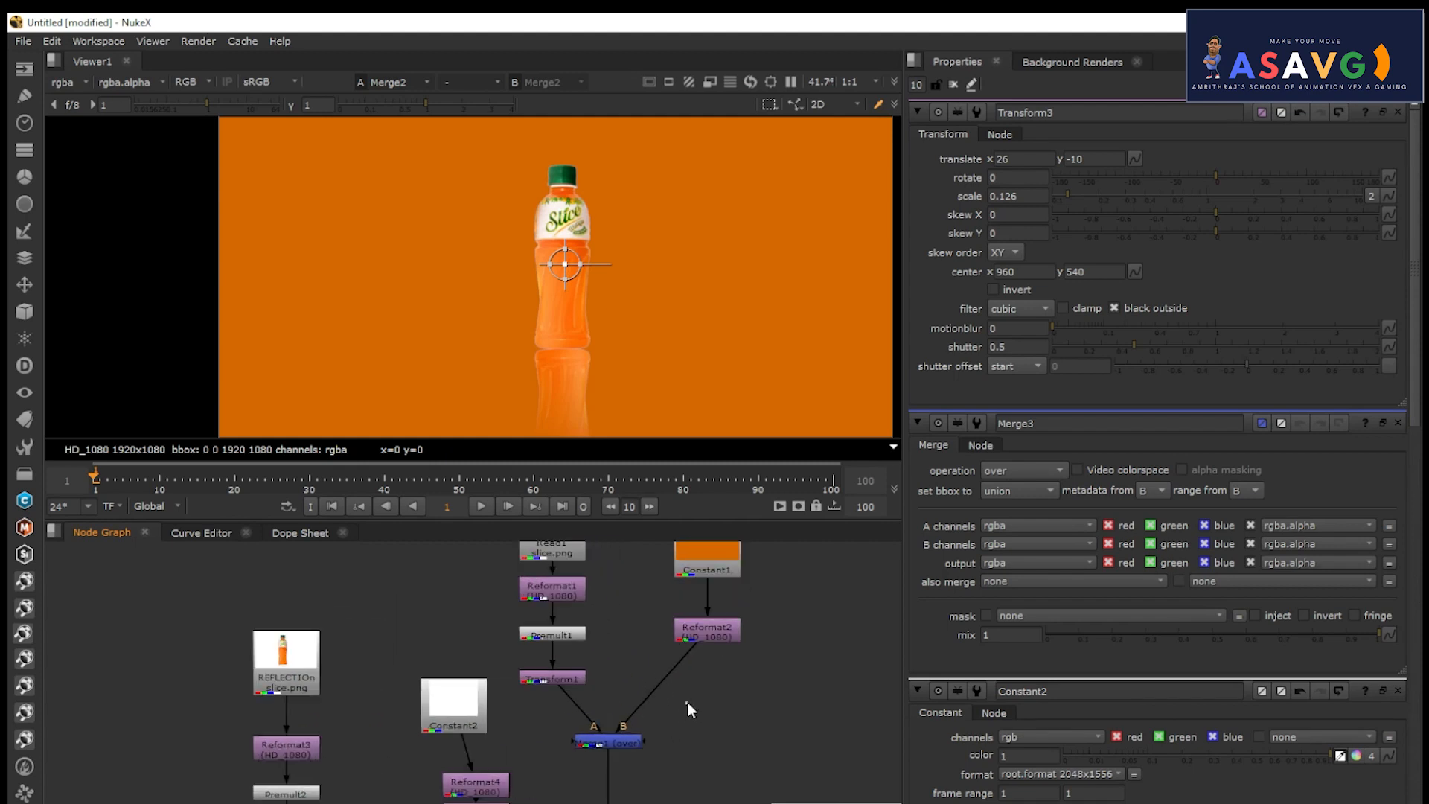
pyautogui.press('m')
pyautogui.click(662, 689)
pyautogui.moveTo(646, 658); pyautogui.dragTo(480, 785)
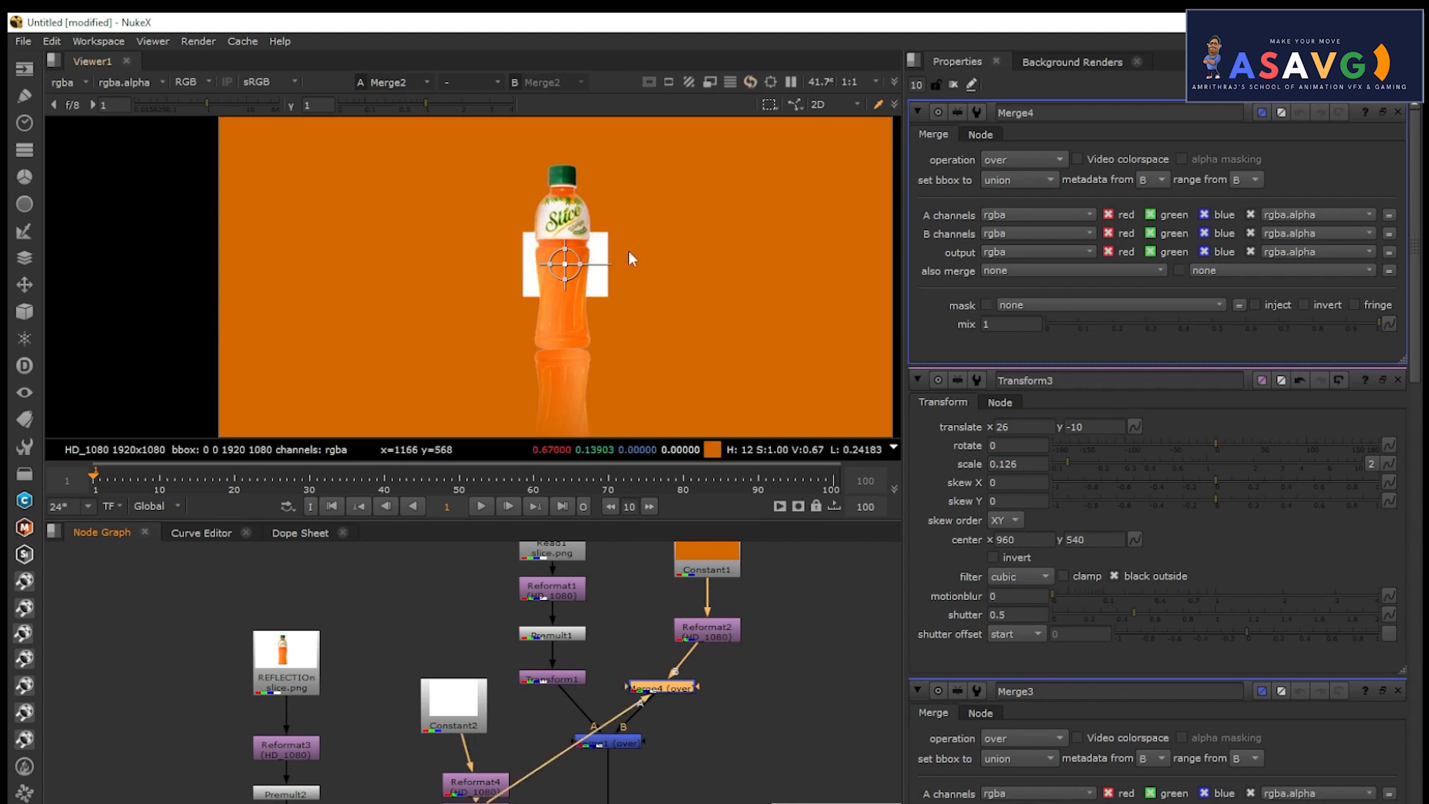
pyautogui.moveTo(671, 690); pyautogui.dragTo(669, 802)
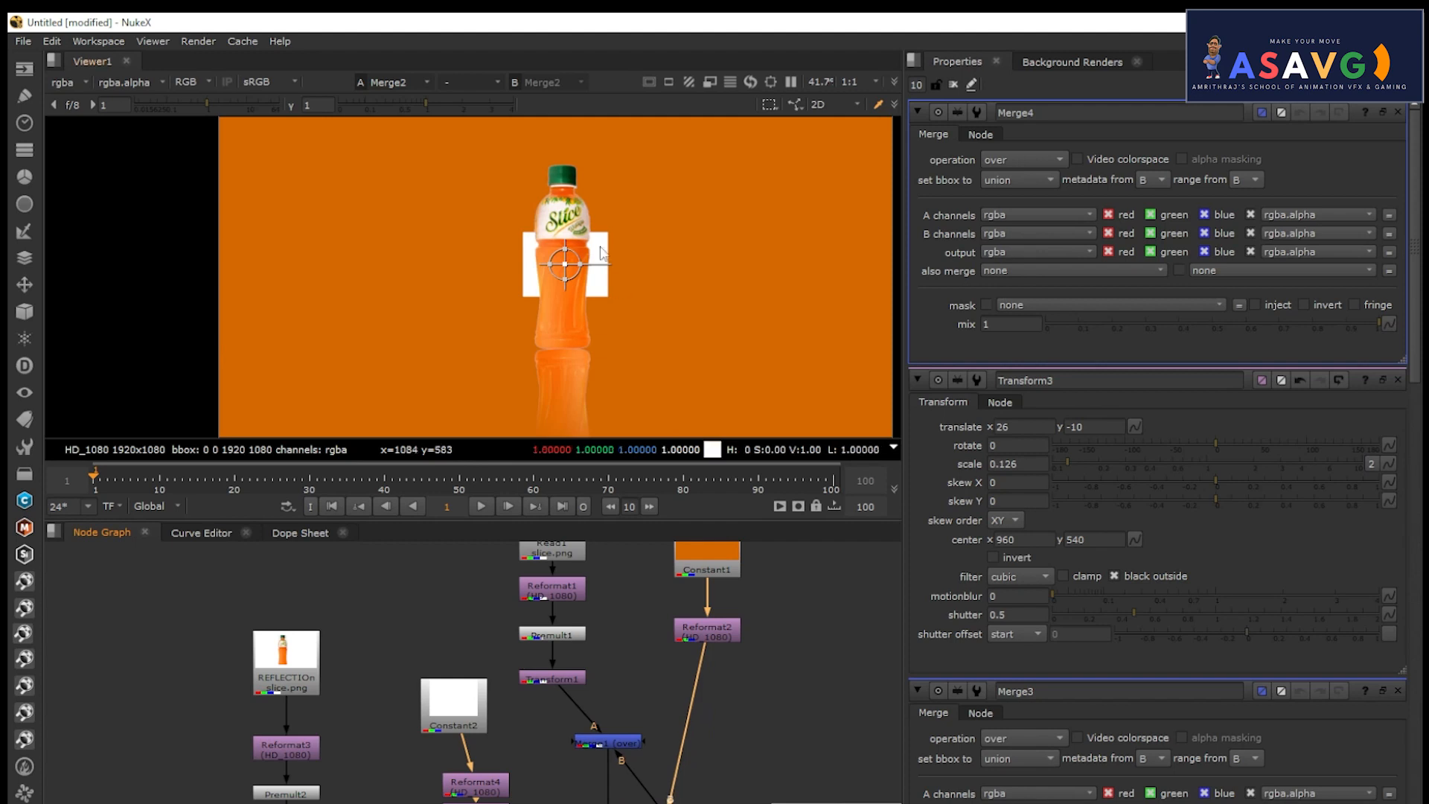
pyautogui.moveTo(578, 801); pyautogui.dragTo(590, 735, button='middle')
# Try enlarging the white constant to a scale of 1.42 in Transform3, and undo the scale changes.
pyautogui.doubleClick(499, 745)
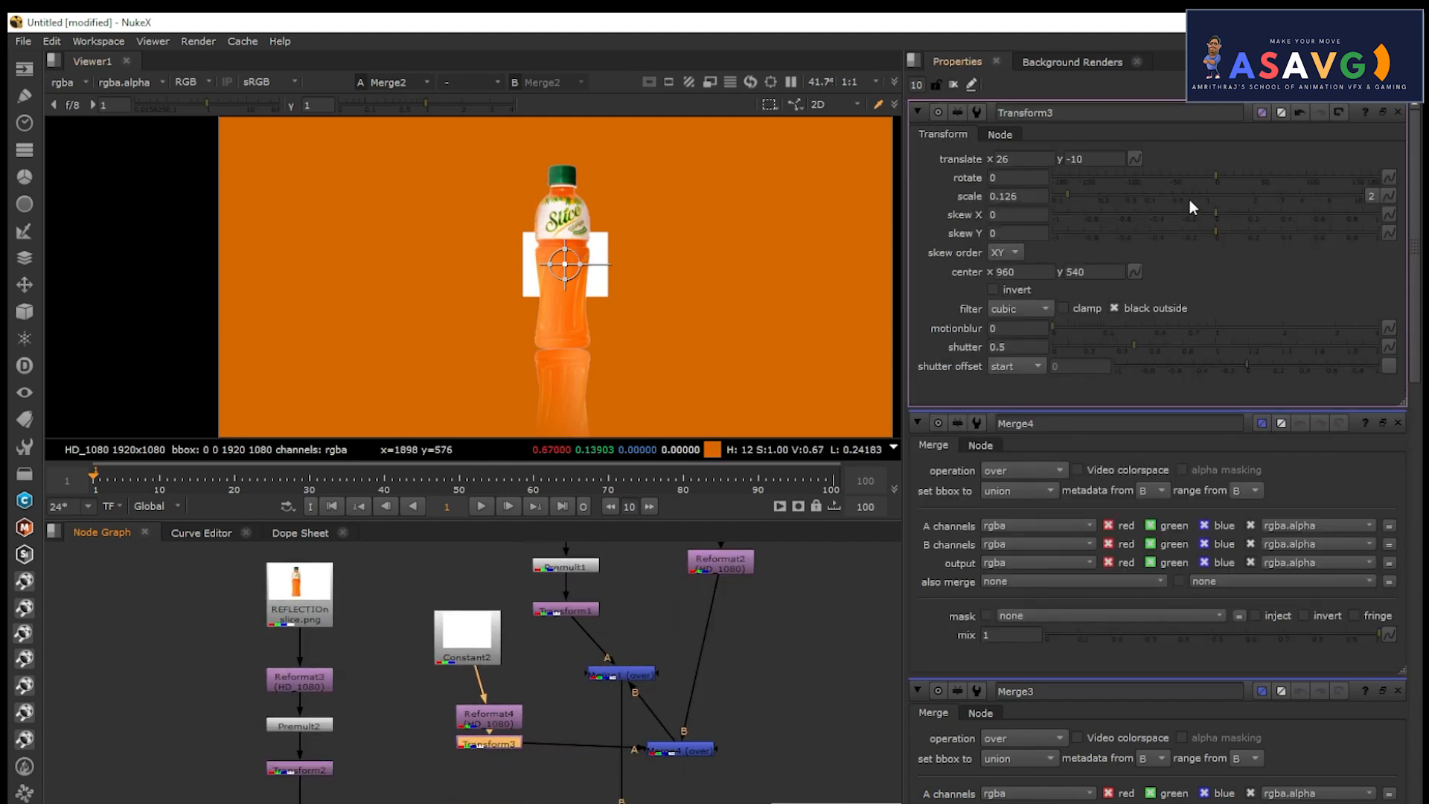
pyautogui.click(1040, 199)
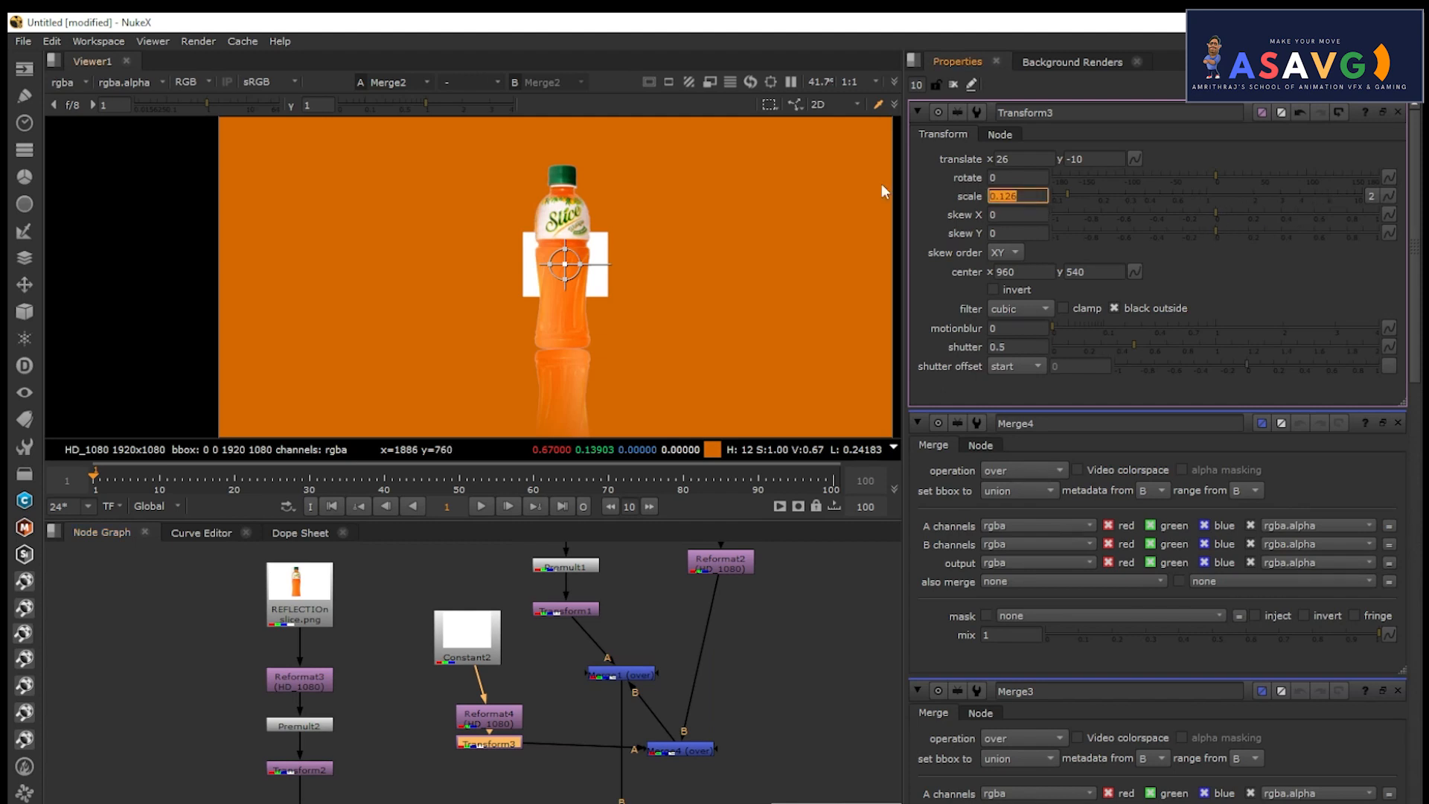
pyautogui.write('105')
pyautogui.press('Return')
pyautogui.moveTo(1334, 202); pyautogui.dragTo(1230, 191)
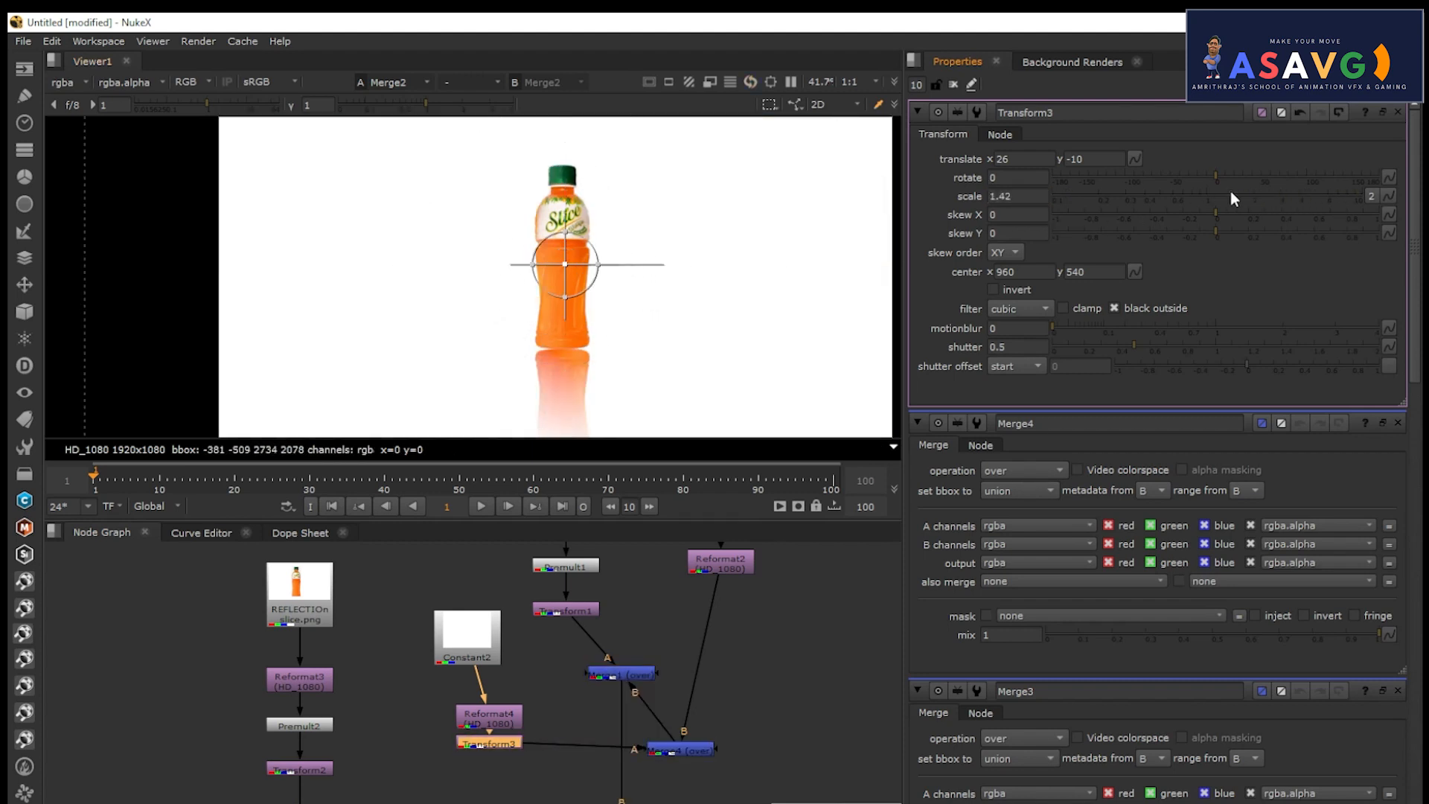
pyautogui.hotkey('ctrl', 'z')
pyautogui.hotkey('ctrl', 'z')
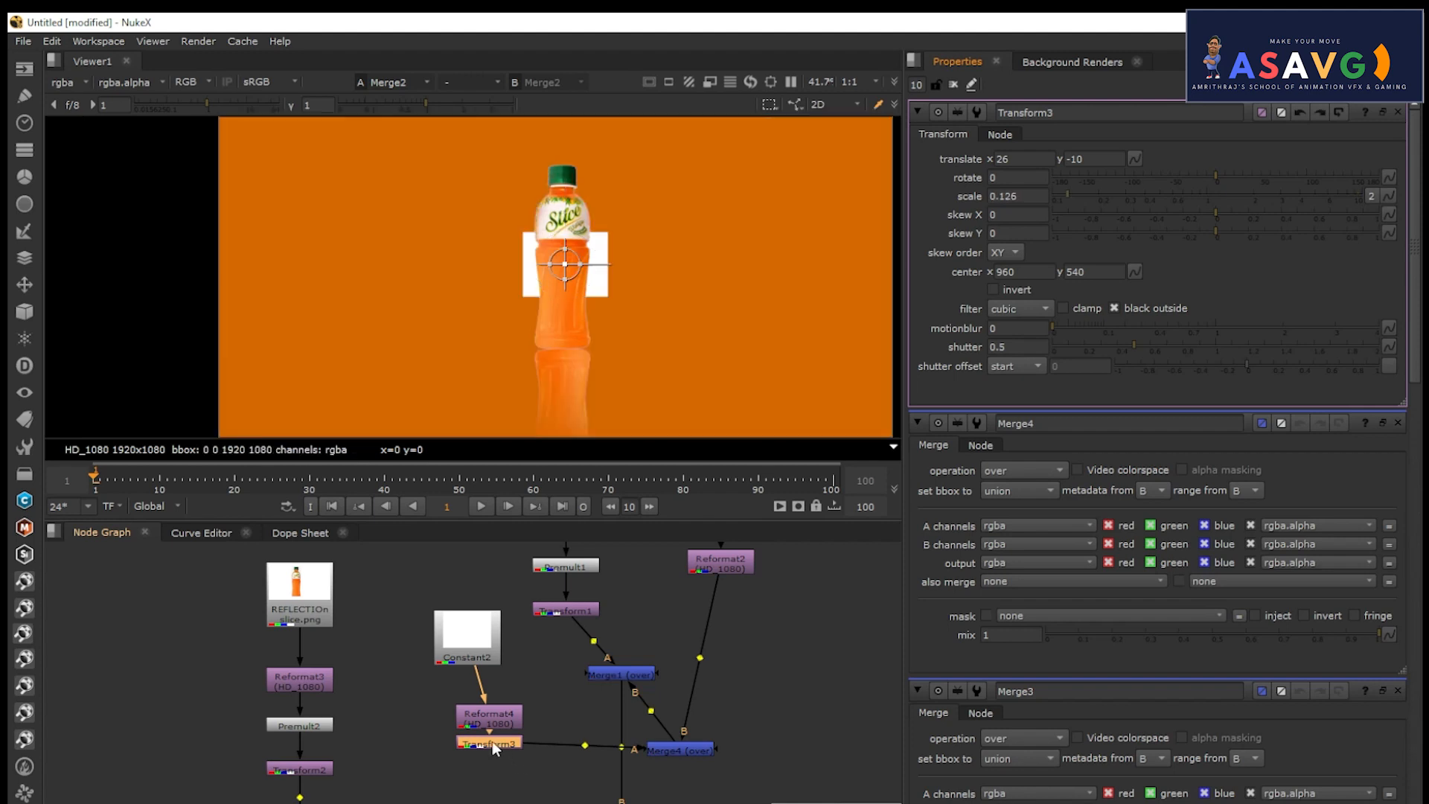
# Set Transform3's scale to 0.225 and shift the Merge4 node slightly away from Transform3.
pyautogui.moveTo(1073, 190); pyautogui.dragTo(1108, 203)
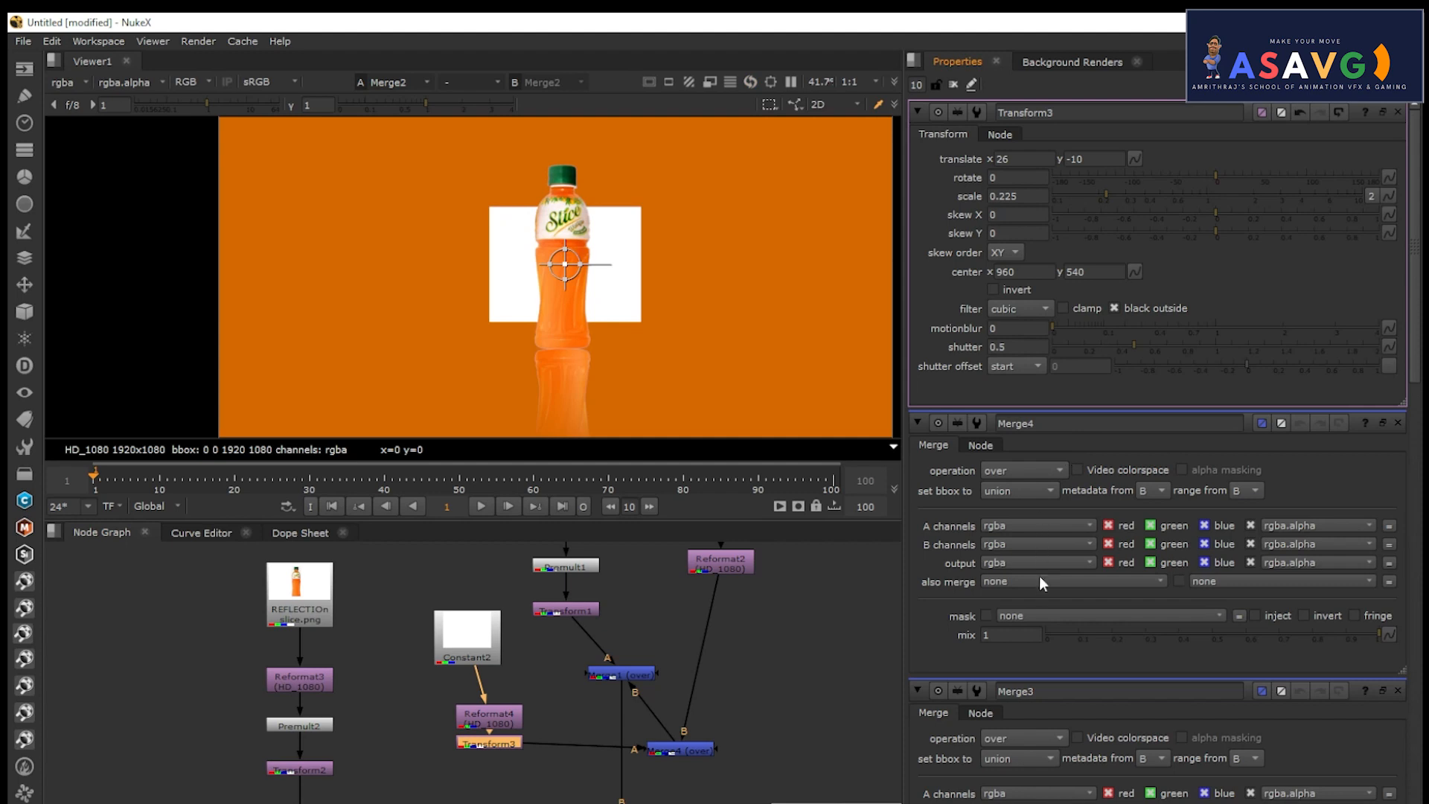
pyautogui.moveTo(573, 738); pyautogui.dragTo(585, 682, button='middle')
pyautogui.moveTo(684, 700); pyautogui.dragTo(712, 716)
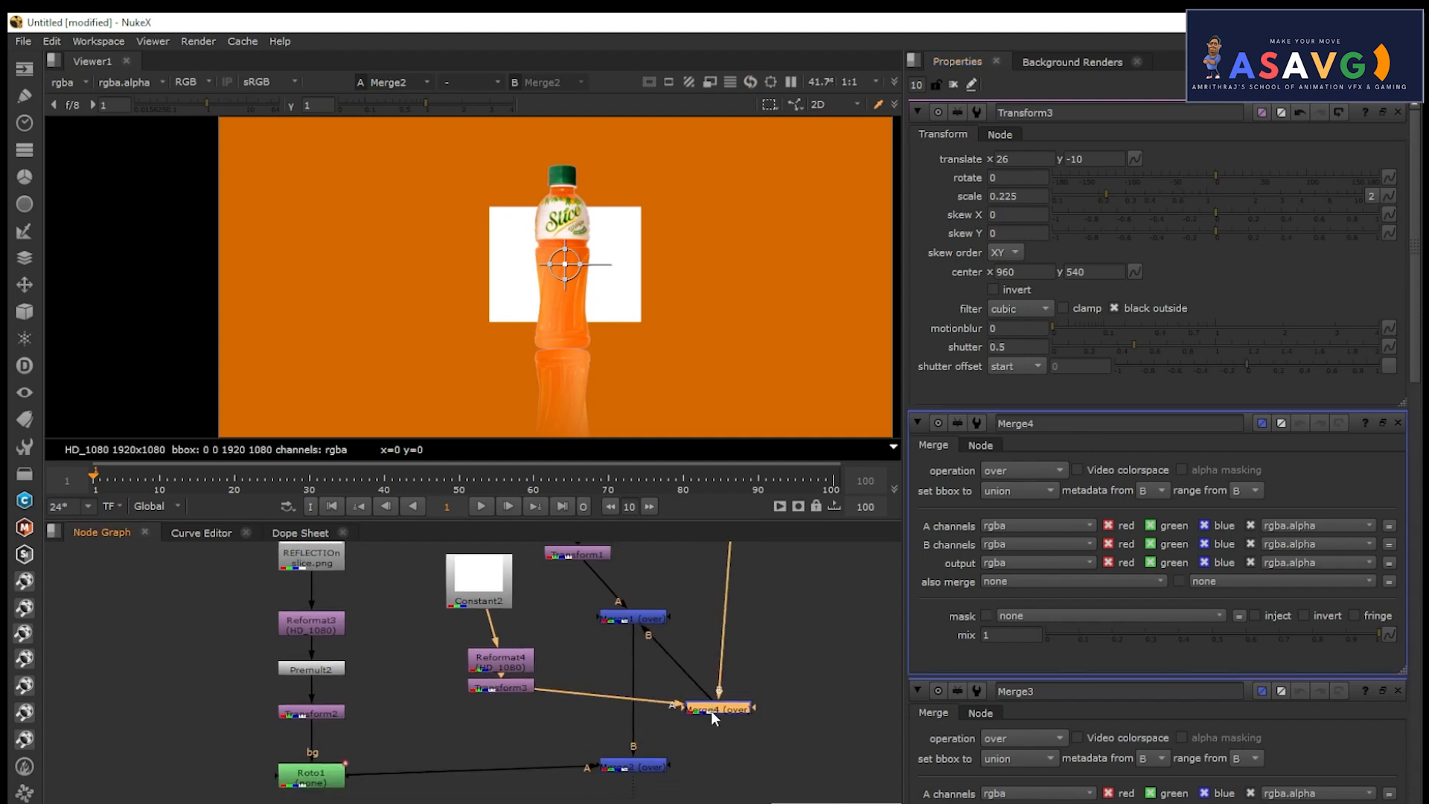
# Add a Blur node after Transform3 and raise its size to 87.5 to soften the white rectangle.
pyautogui.click(499, 685)
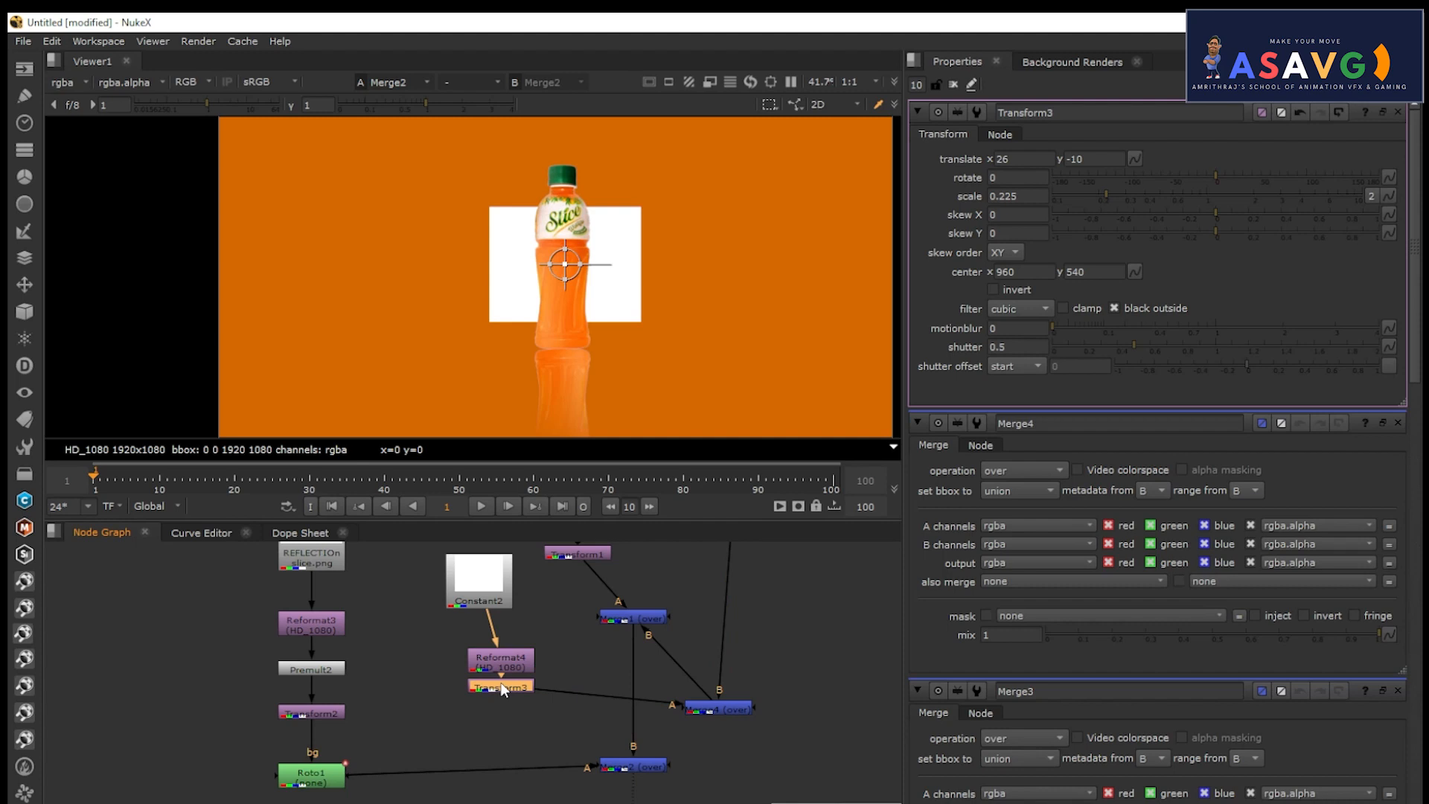
pyautogui.press('Tab')
pyautogui.write('blur')
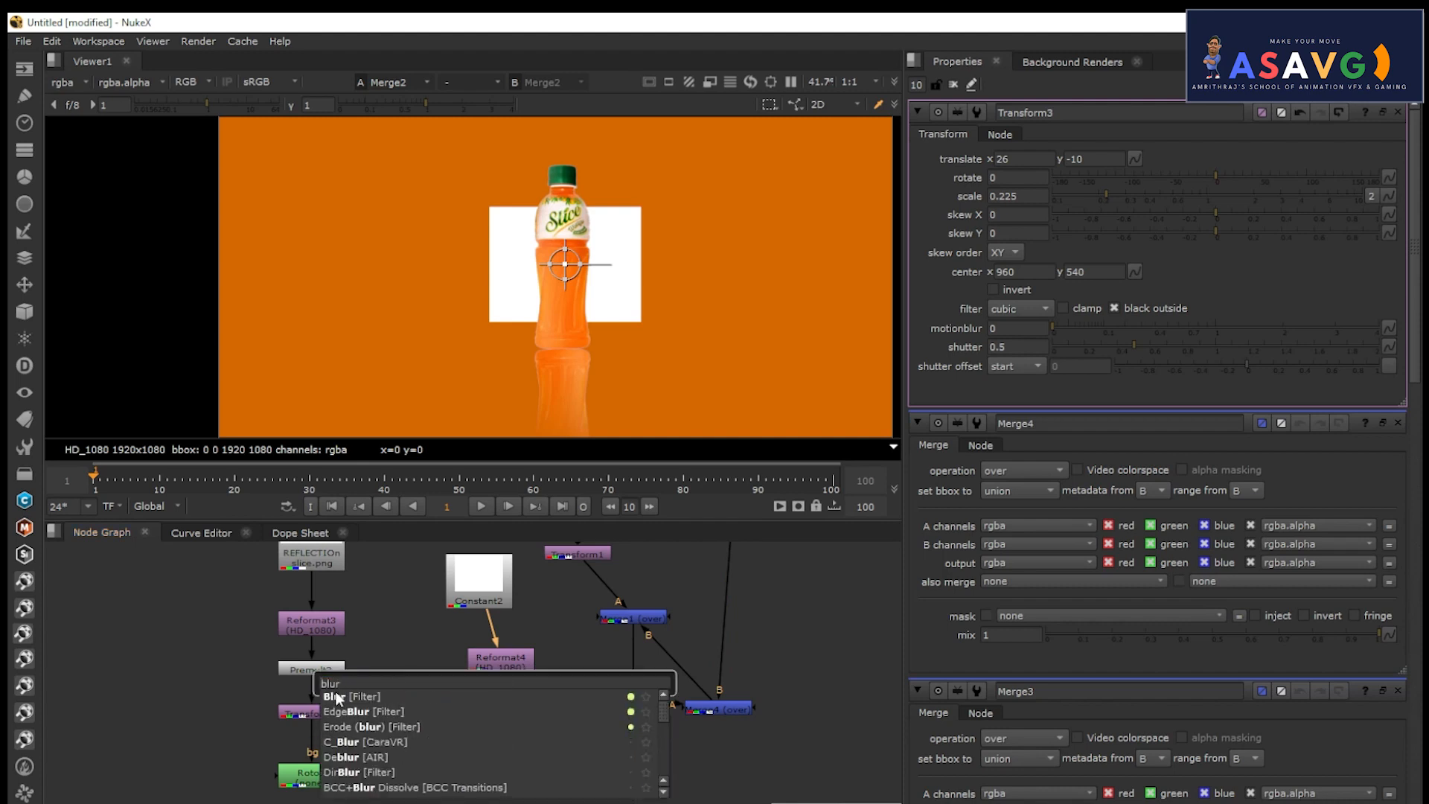
pyautogui.press('Return')
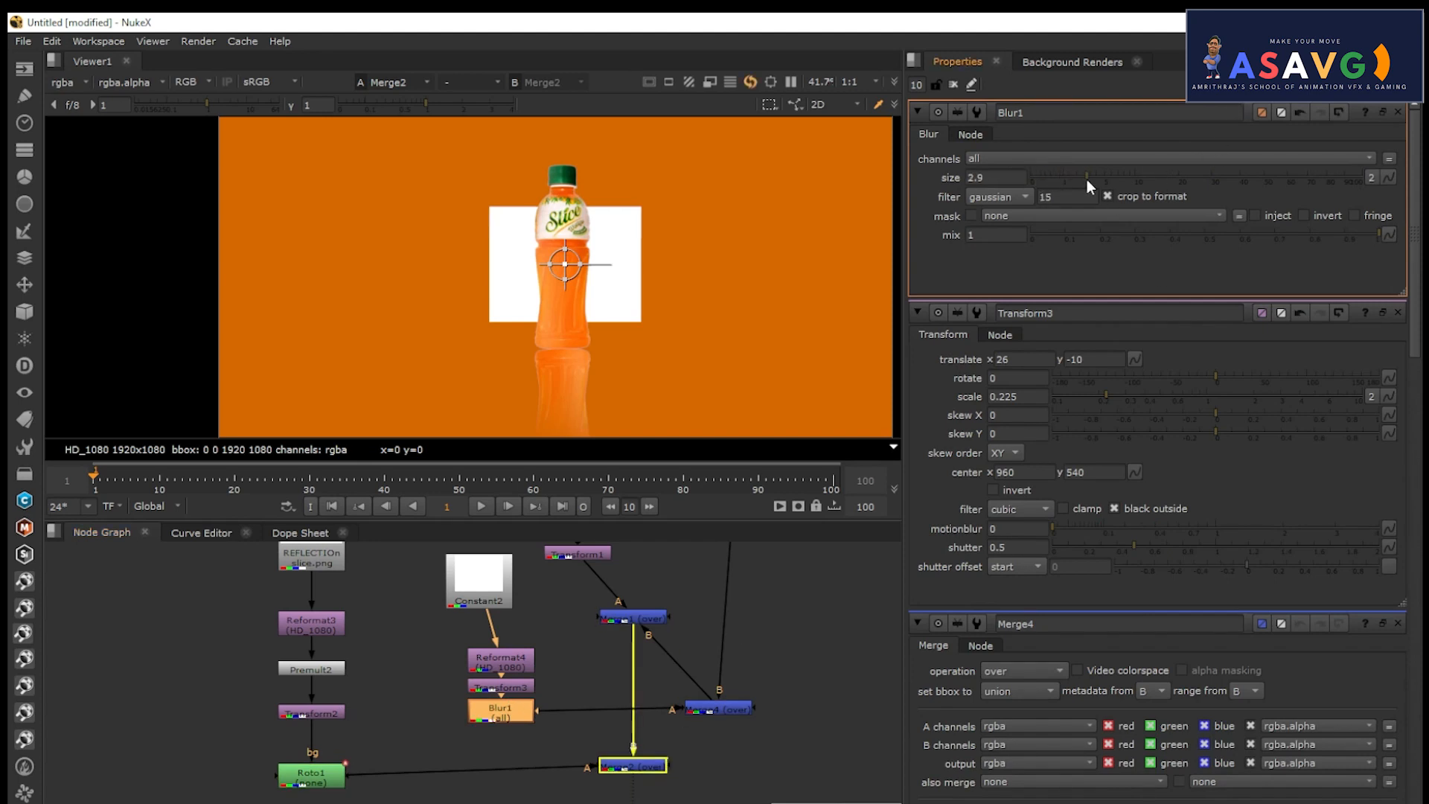
pyautogui.moveTo(1091, 179); pyautogui.dragTo(1341, 177)
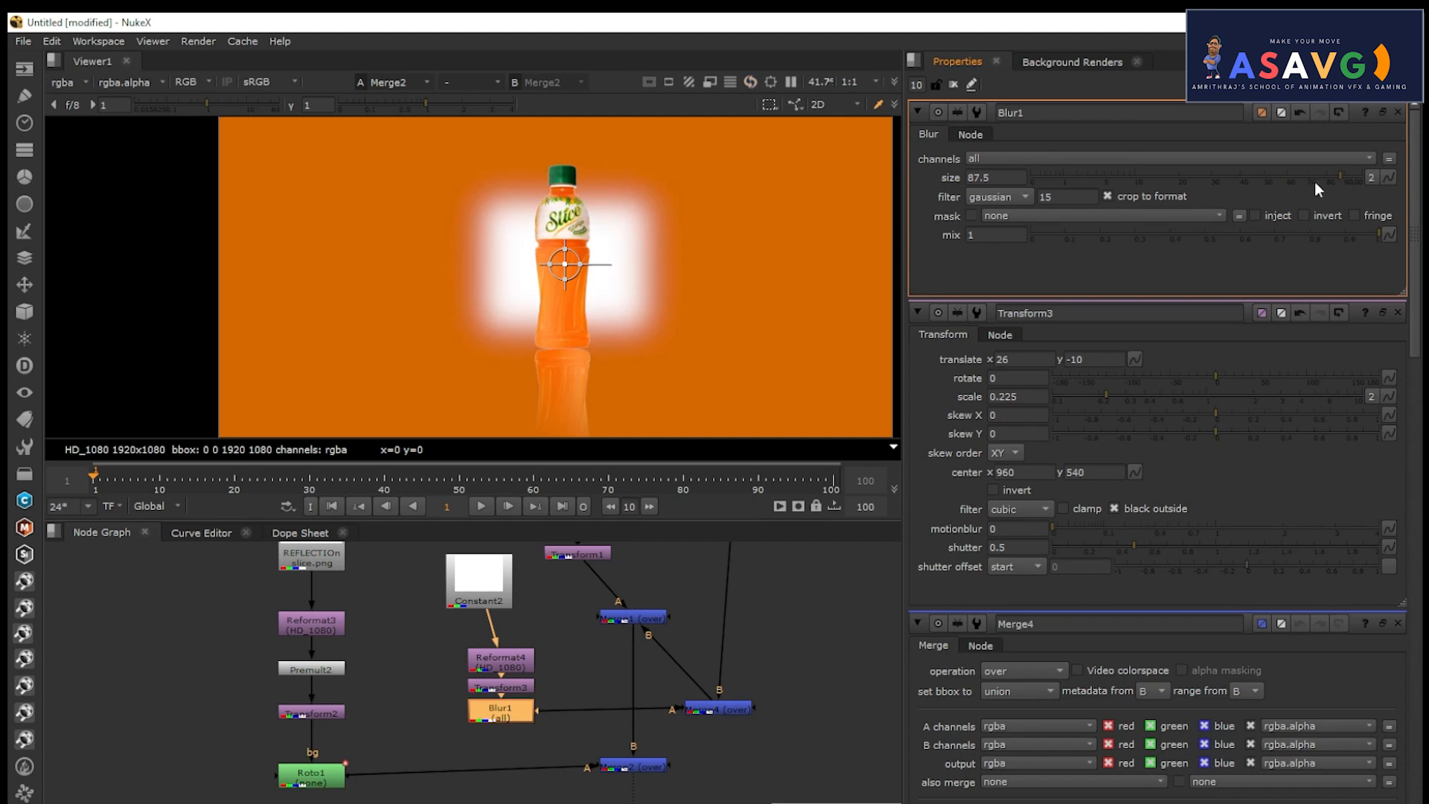
# Try Blur1 sizes of 200, 250 and 350 for the glow behind the bottle, and set the size to 40.
pyautogui.doubleClick(1000, 176)
pyautogui.write('200')
pyautogui.press('Return')
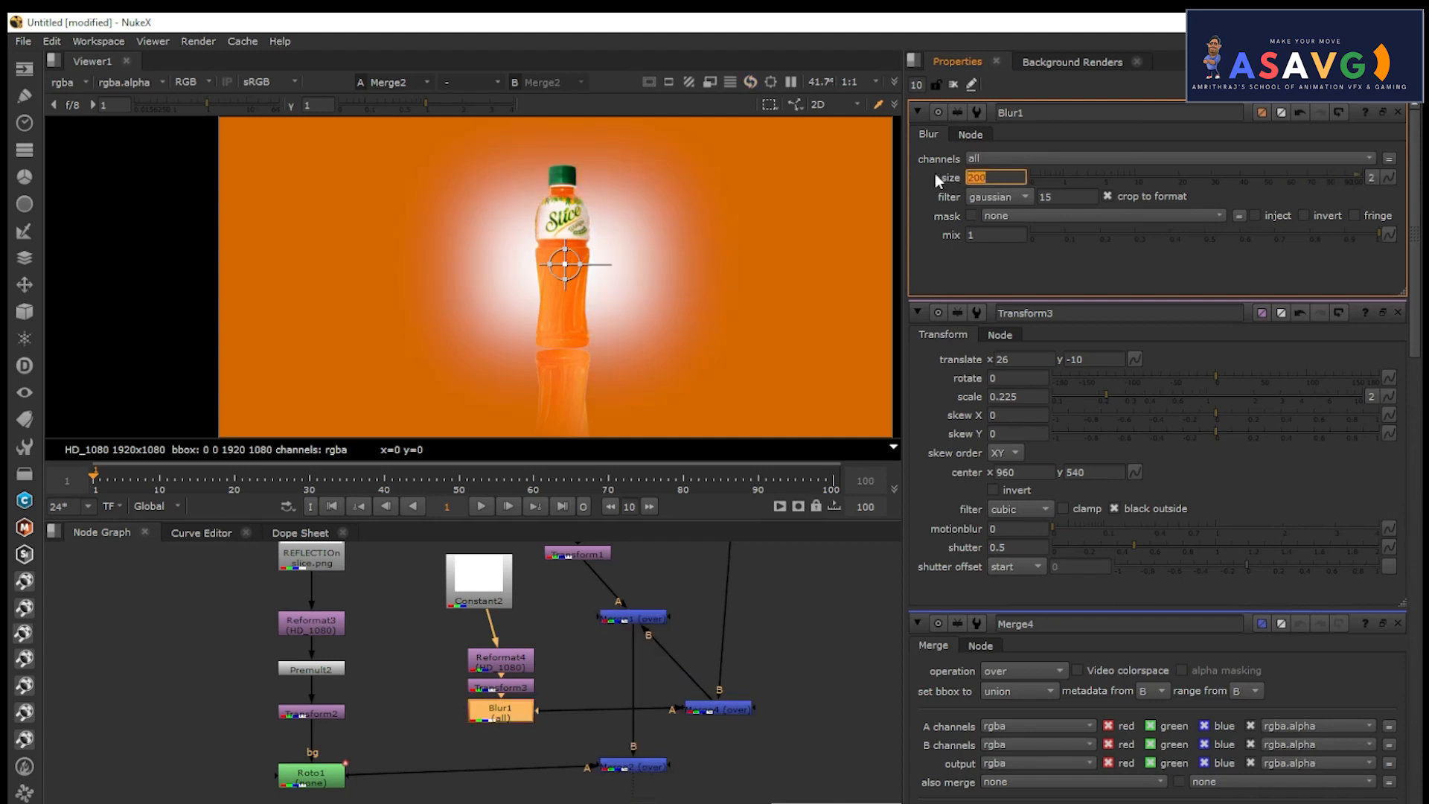
pyautogui.write('250')
pyautogui.press('Return')
pyautogui.write('350')
pyautogui.press('Return')
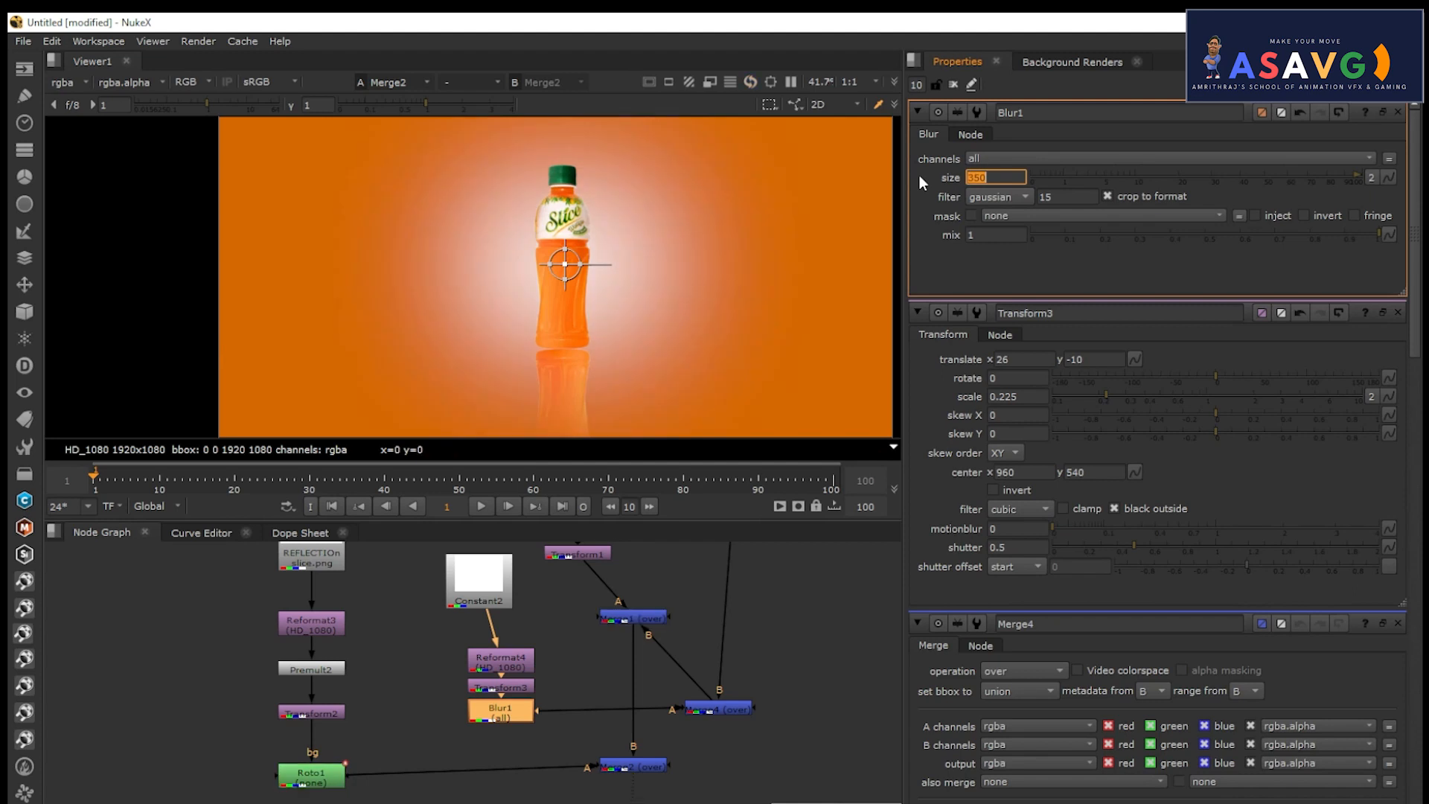
pyautogui.scroll(-1, 690, 212)
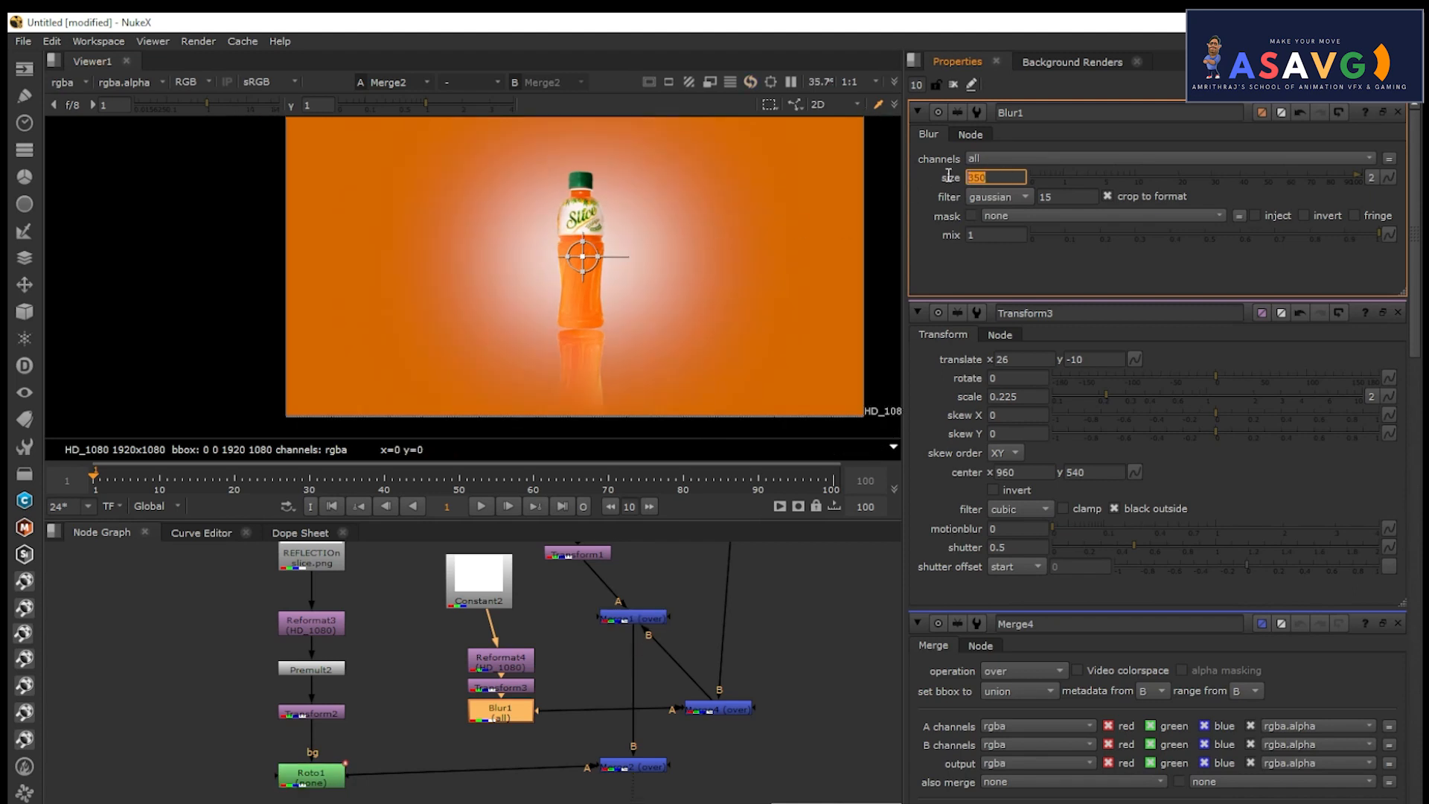
pyautogui.write('40')
pyautogui.press('Return')
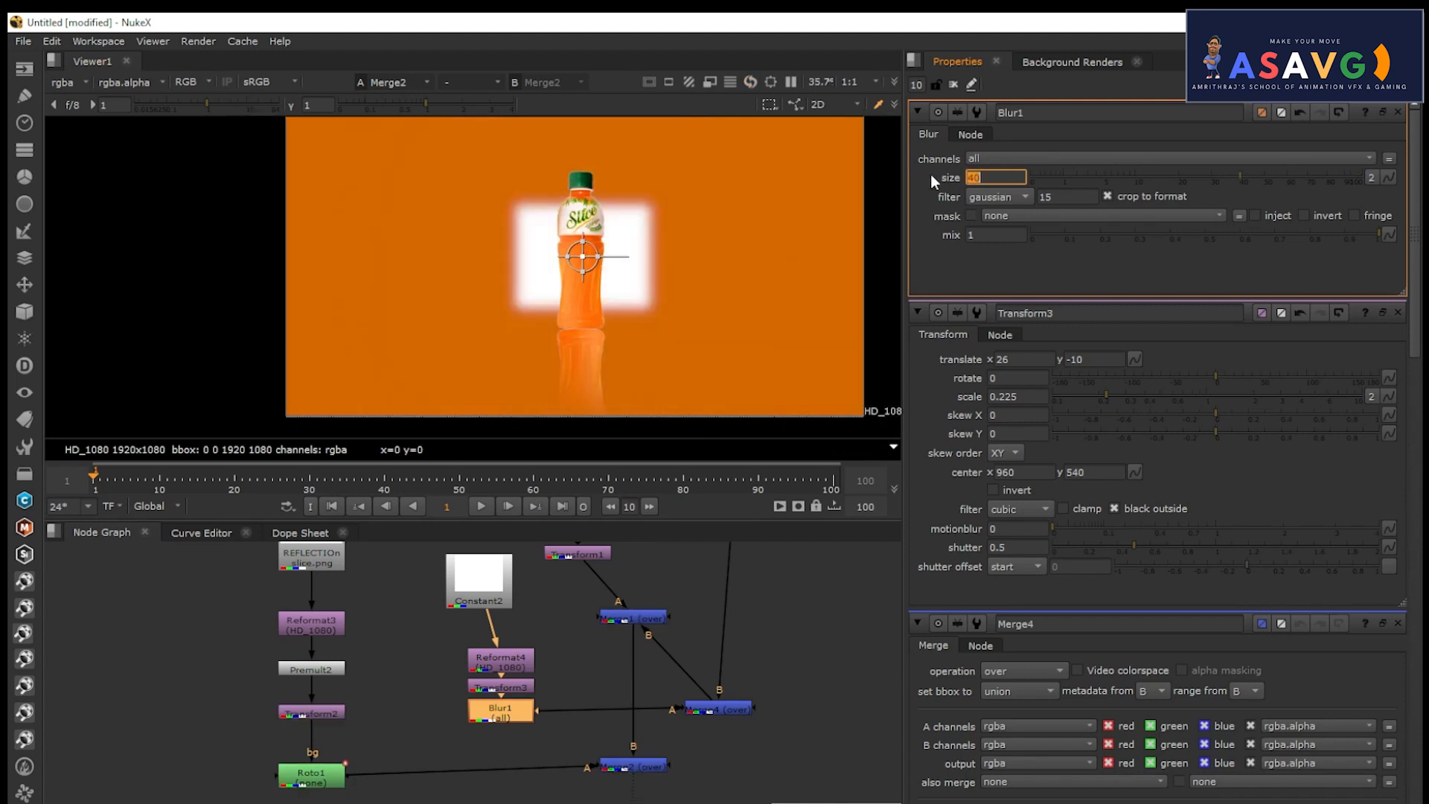
# Set Blur1's size to 400 for a wide, soft white glow behind the bottle.
pyautogui.write('0')
pyautogui.press('Return')
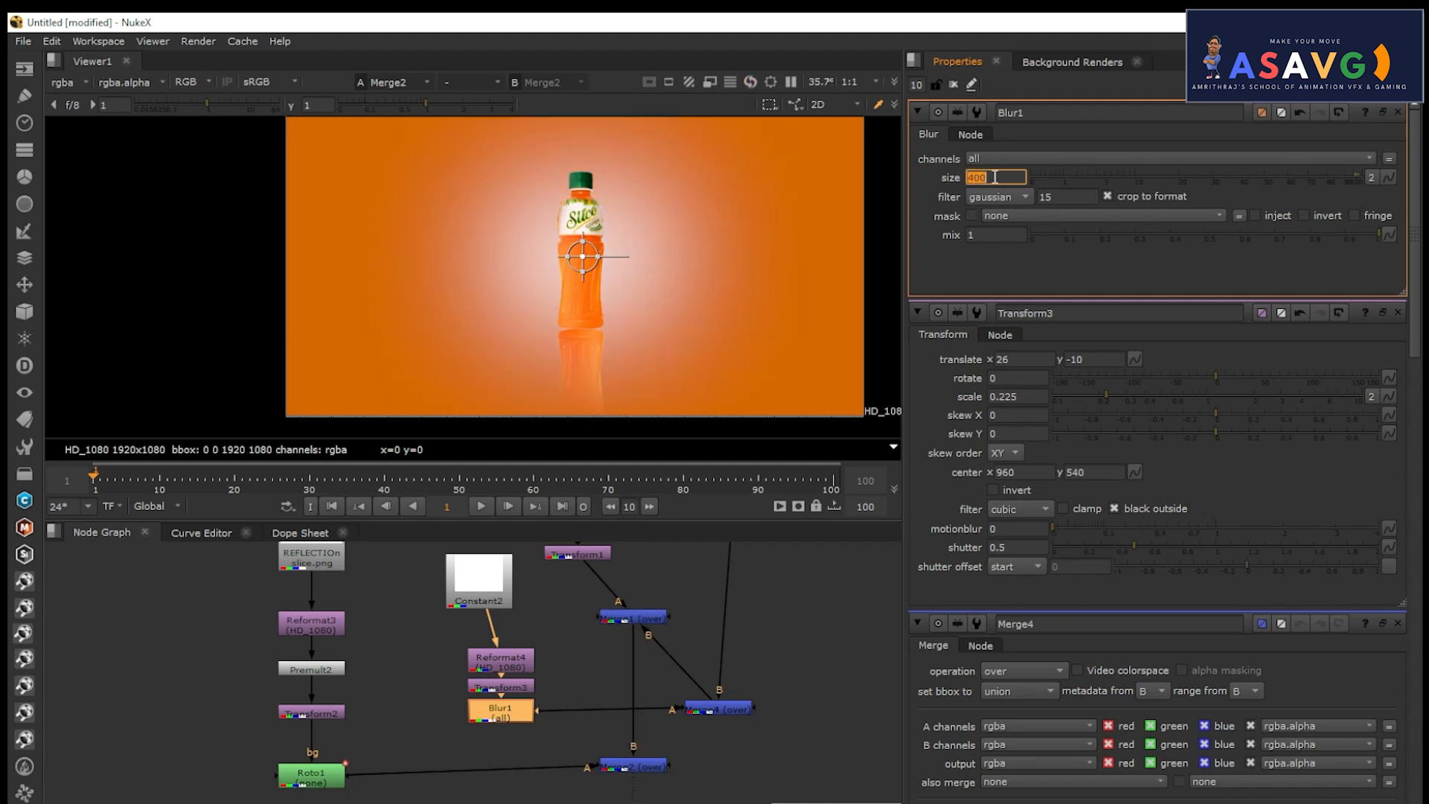
pyautogui.scroll(-1, 769, 198)
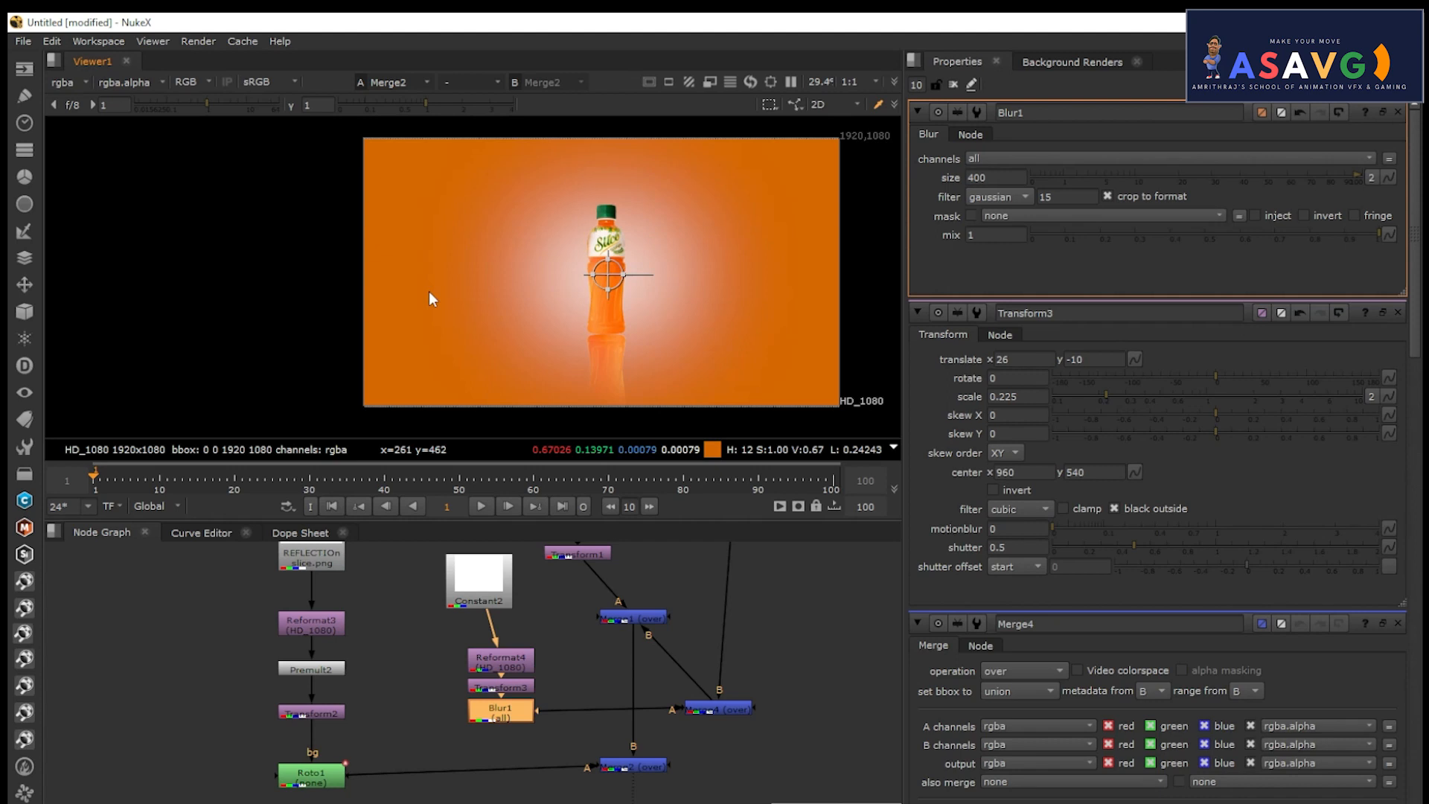
pyautogui.scroll(-1, 428, 291)
pyautogui.scroll(2, 484, 290)
pyautogui.moveTo(596, 316); pyautogui.dragTo(571, 290, button='middle')
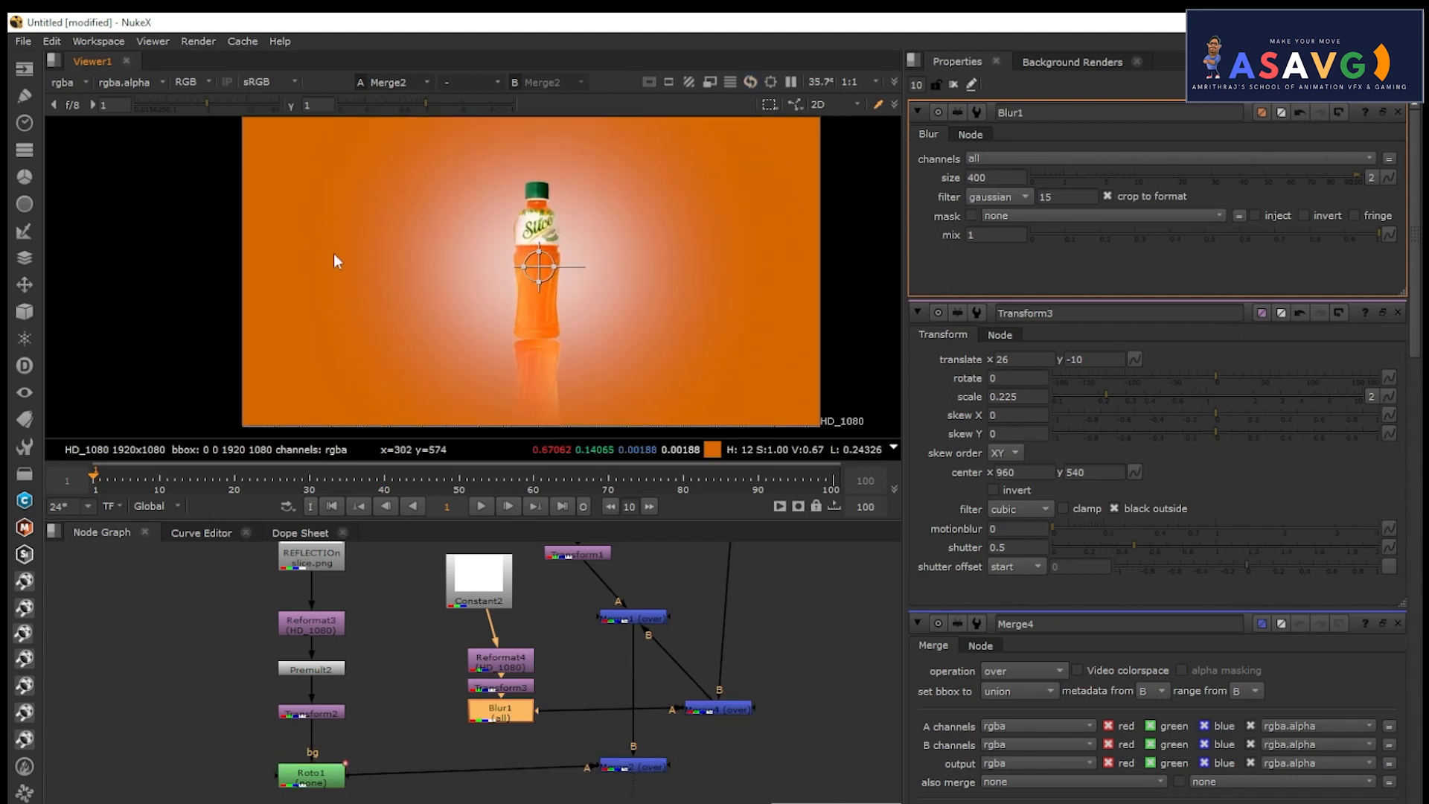
# Move the unused Merge3 node aside and read in ORANGE.png below the Roto1 branch, showing it in the viewer.
pyautogui.scroll(-3, 605, 693)
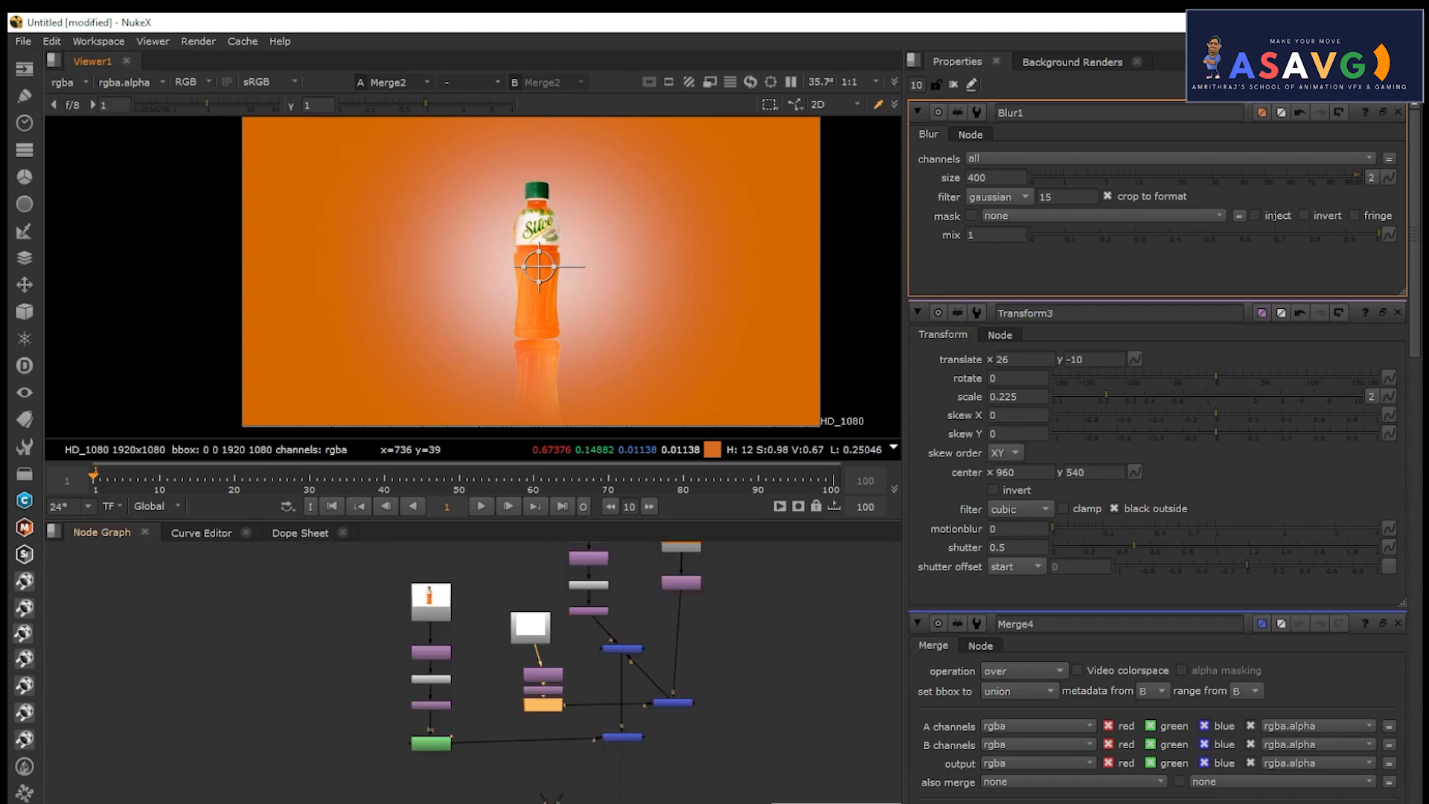
pyautogui.moveTo(551, 803); pyautogui.dragTo(279, 800)
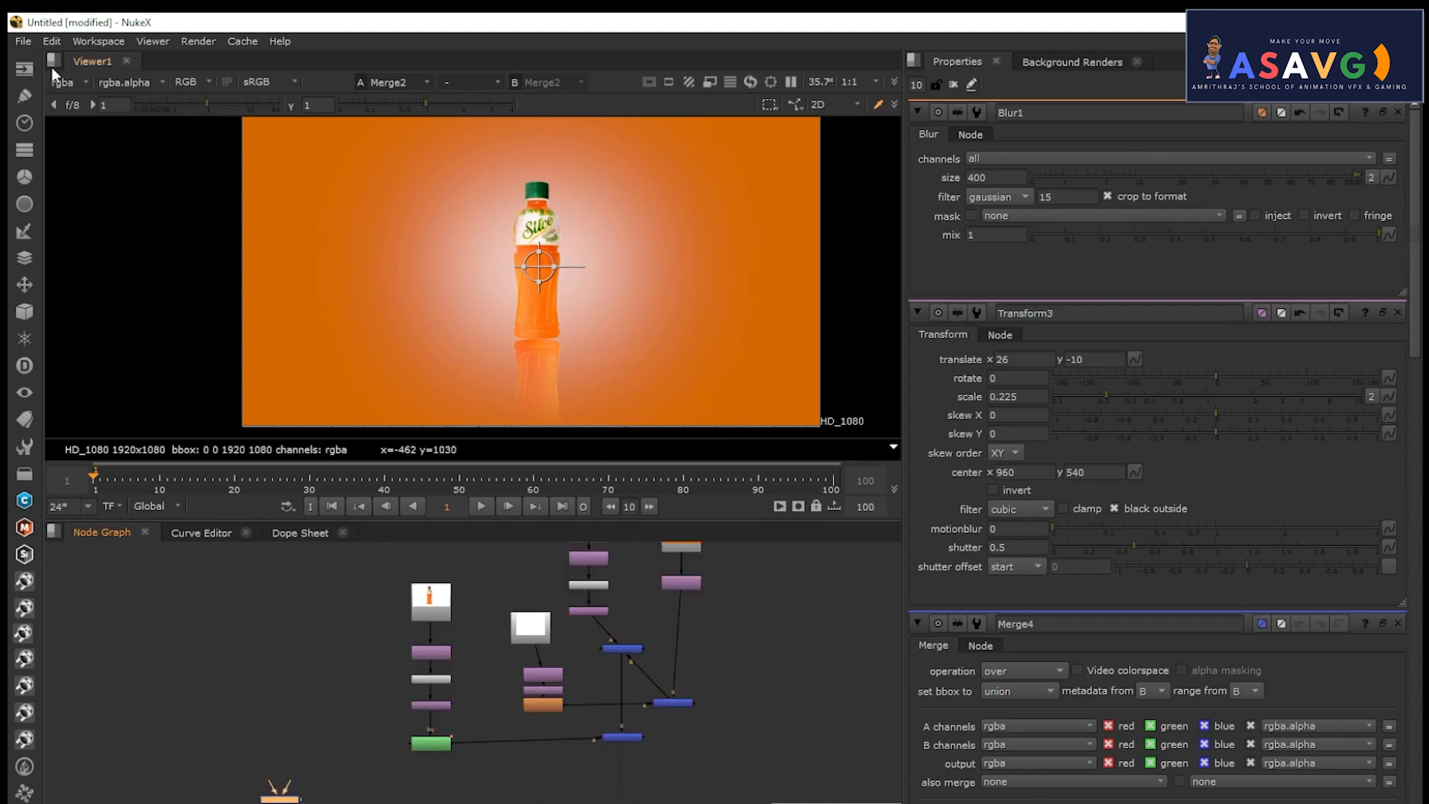
pyautogui.click(24, 69)
pyautogui.click(74, 68)
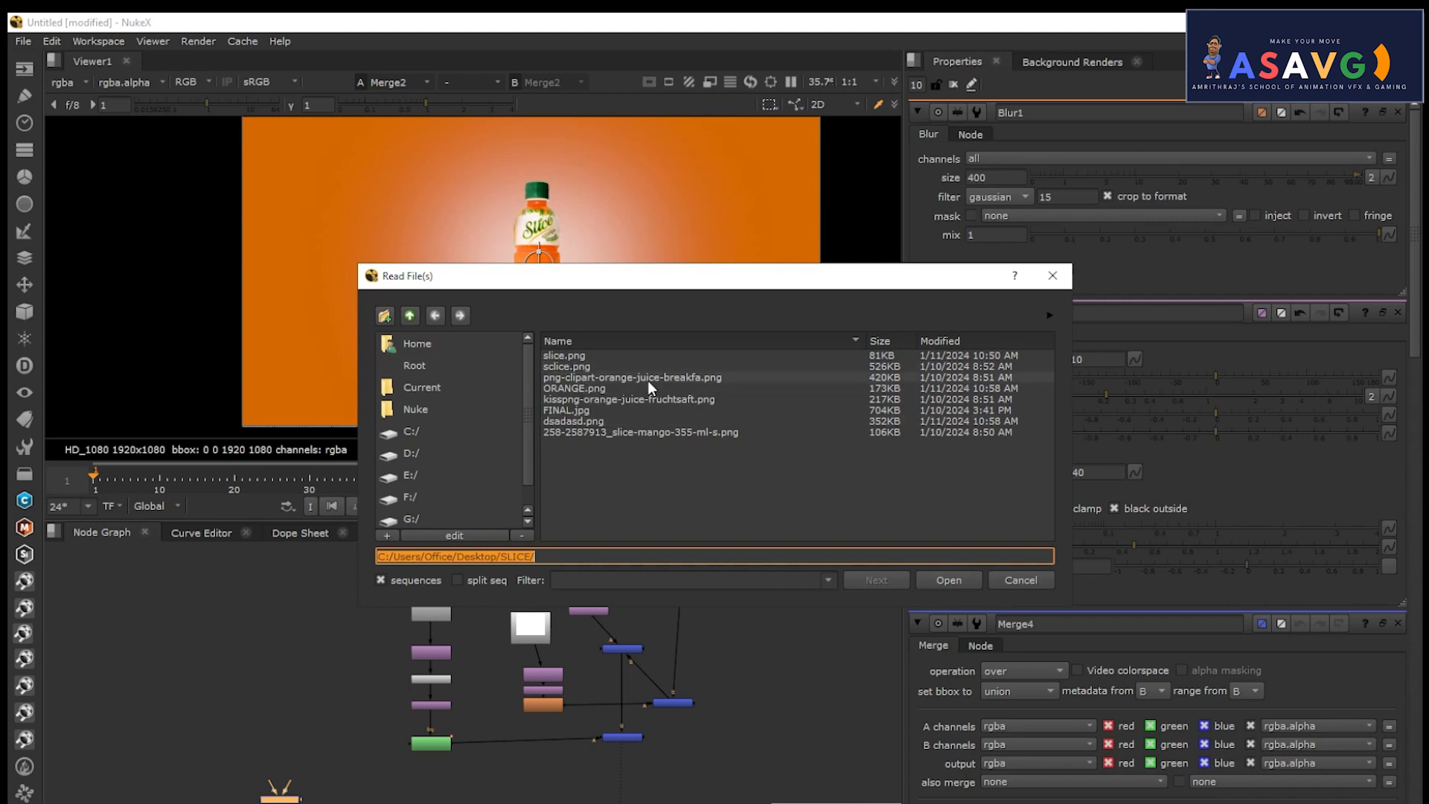
pyautogui.doubleClick(596, 389)
pyautogui.moveTo(279, 793); pyautogui.dragTo(426, 773)
pyautogui.press('1')
pyautogui.scroll(-3, 575, 299)
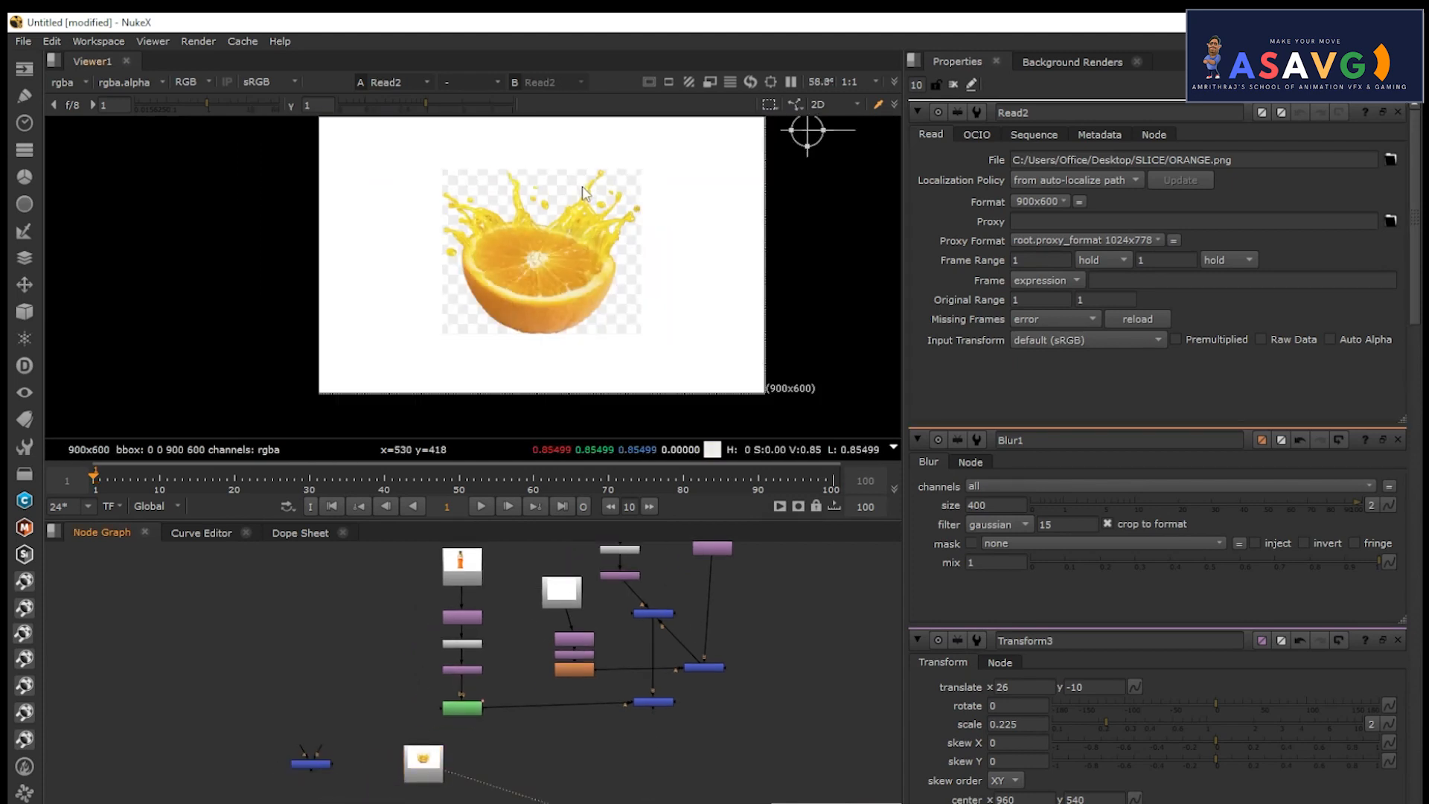
pyautogui.scroll(4, 542, 248)
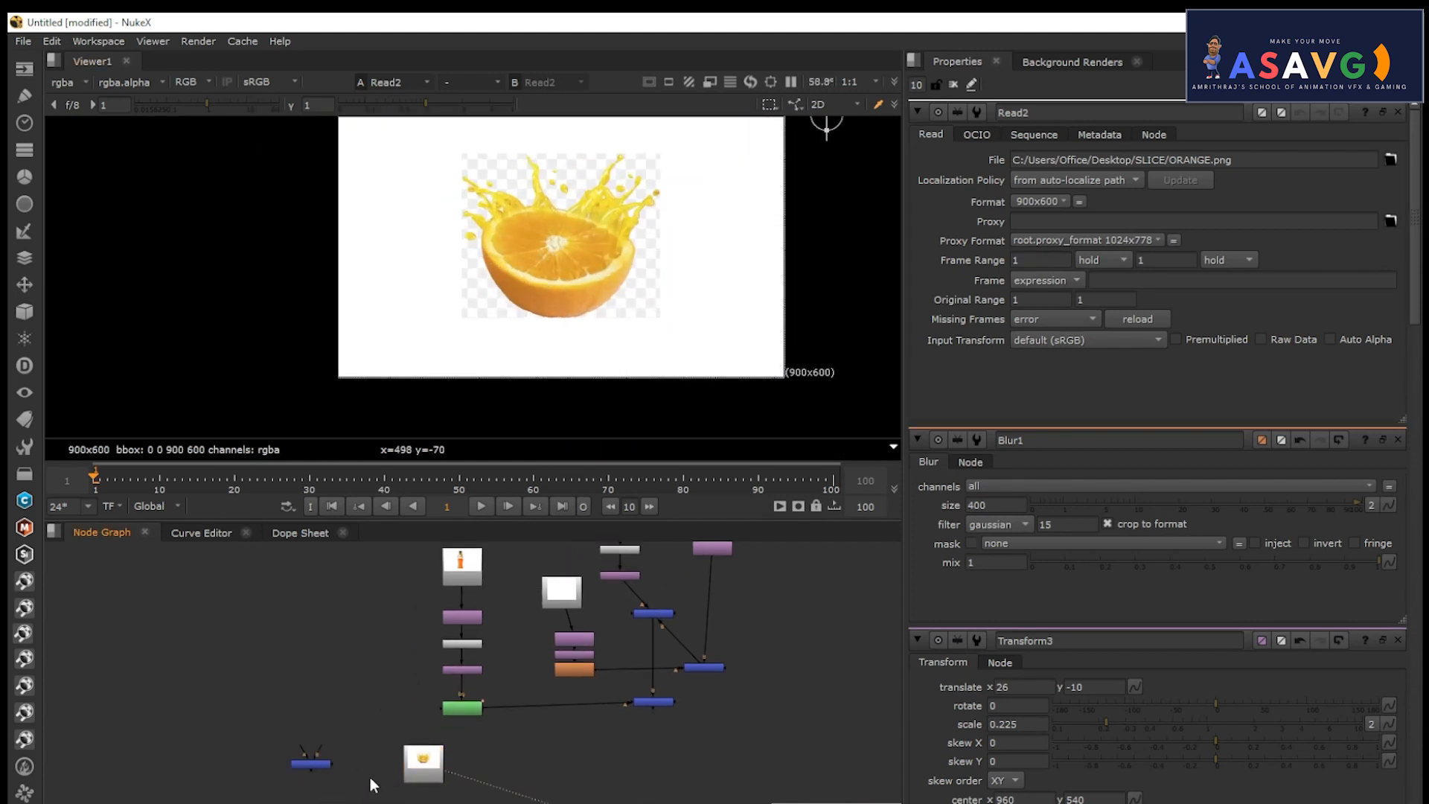
# Add a Premult node after the ORANGE.png Read node and move the stray transform handle onto the orange.
pyautogui.moveTo(372, 785); pyautogui.dragTo(372, 756, button='middle')
pyautogui.click(431, 740)
pyautogui.press('Tab')
pyautogui.write('pre')
pyautogui.click(299, 747)
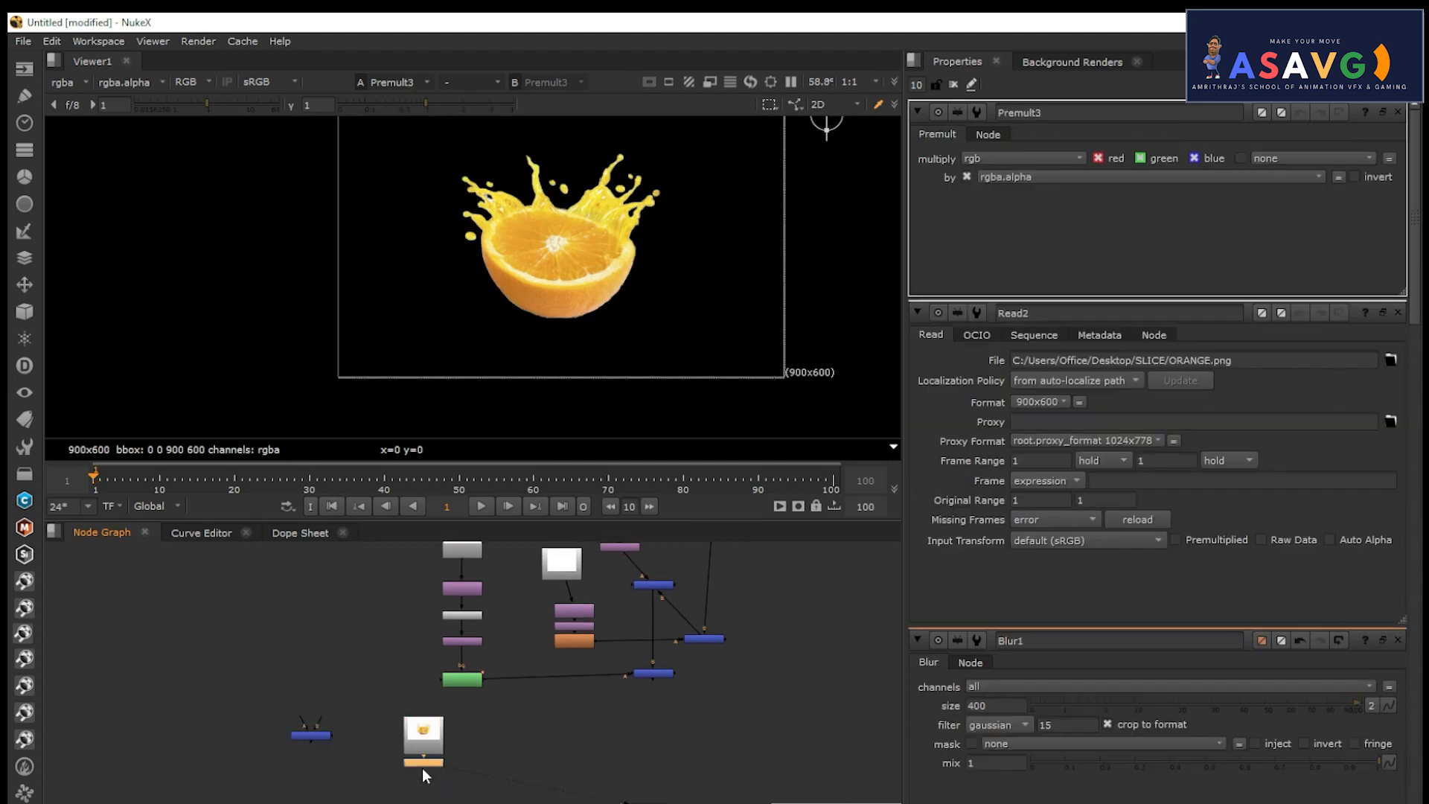
pyautogui.scroll(-3, 586, 304)
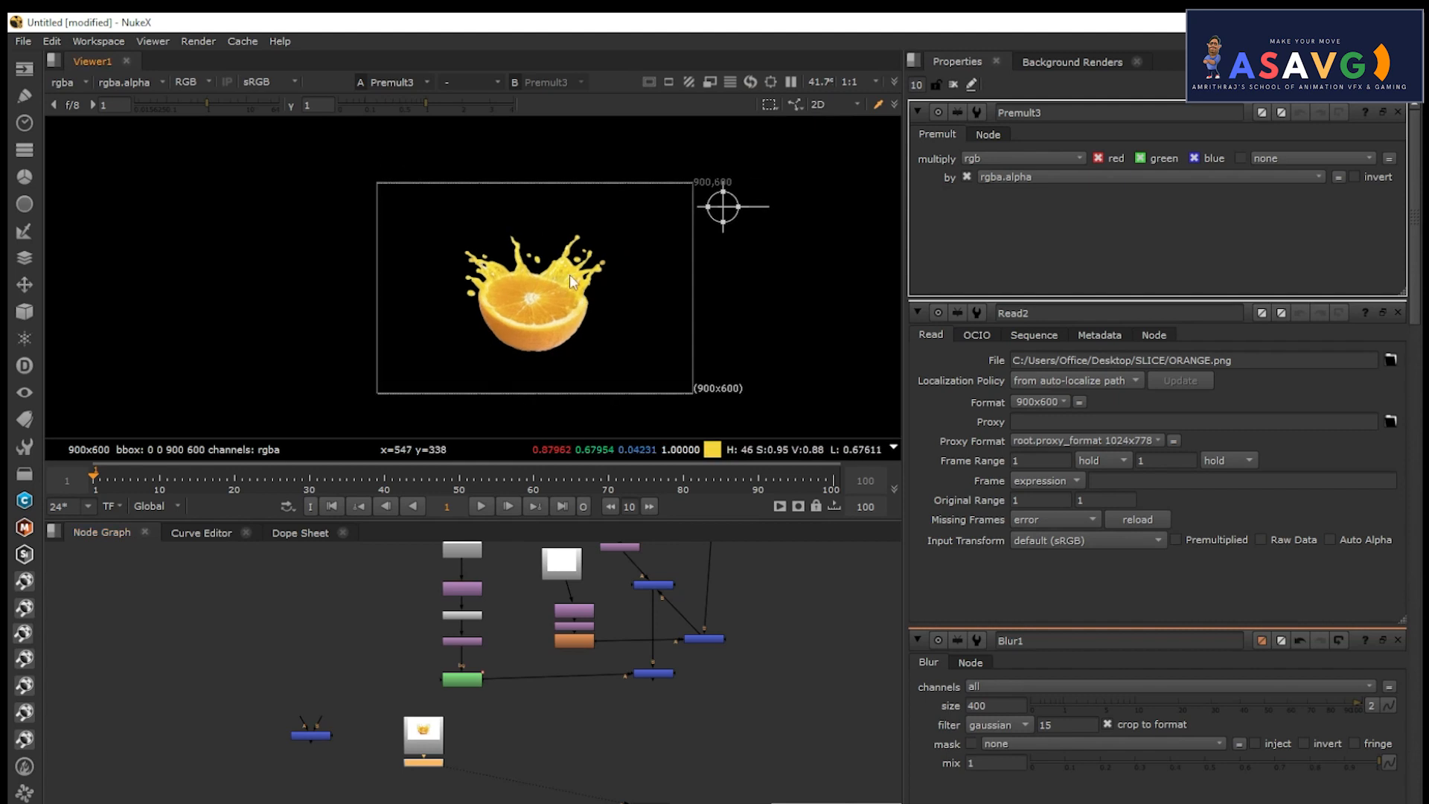
pyautogui.moveTo(724, 206); pyautogui.dragTo(542, 304)
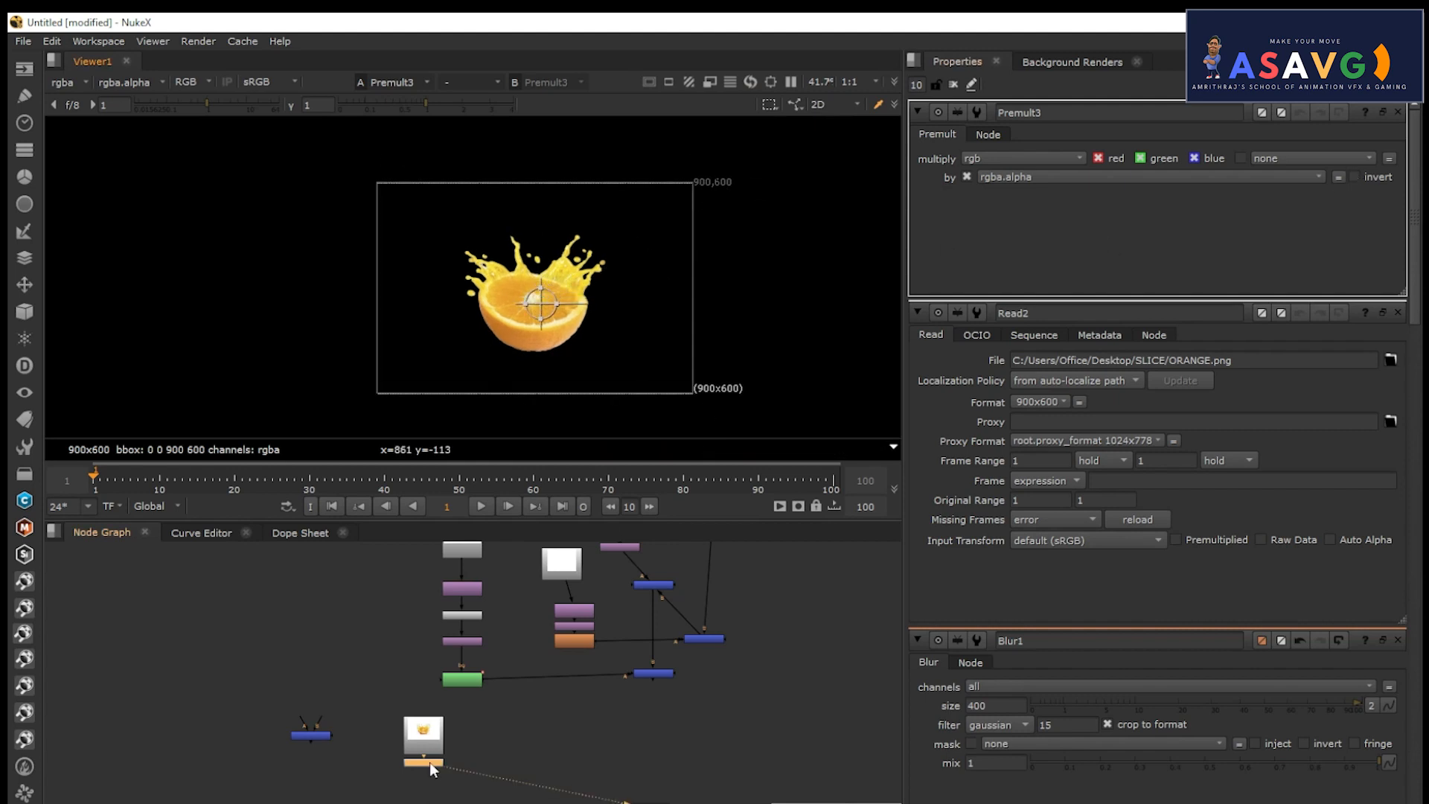
# Add a Transform node after the orange's Premult and set its scale to 0.395.
pyautogui.scroll(5, 510, 674)
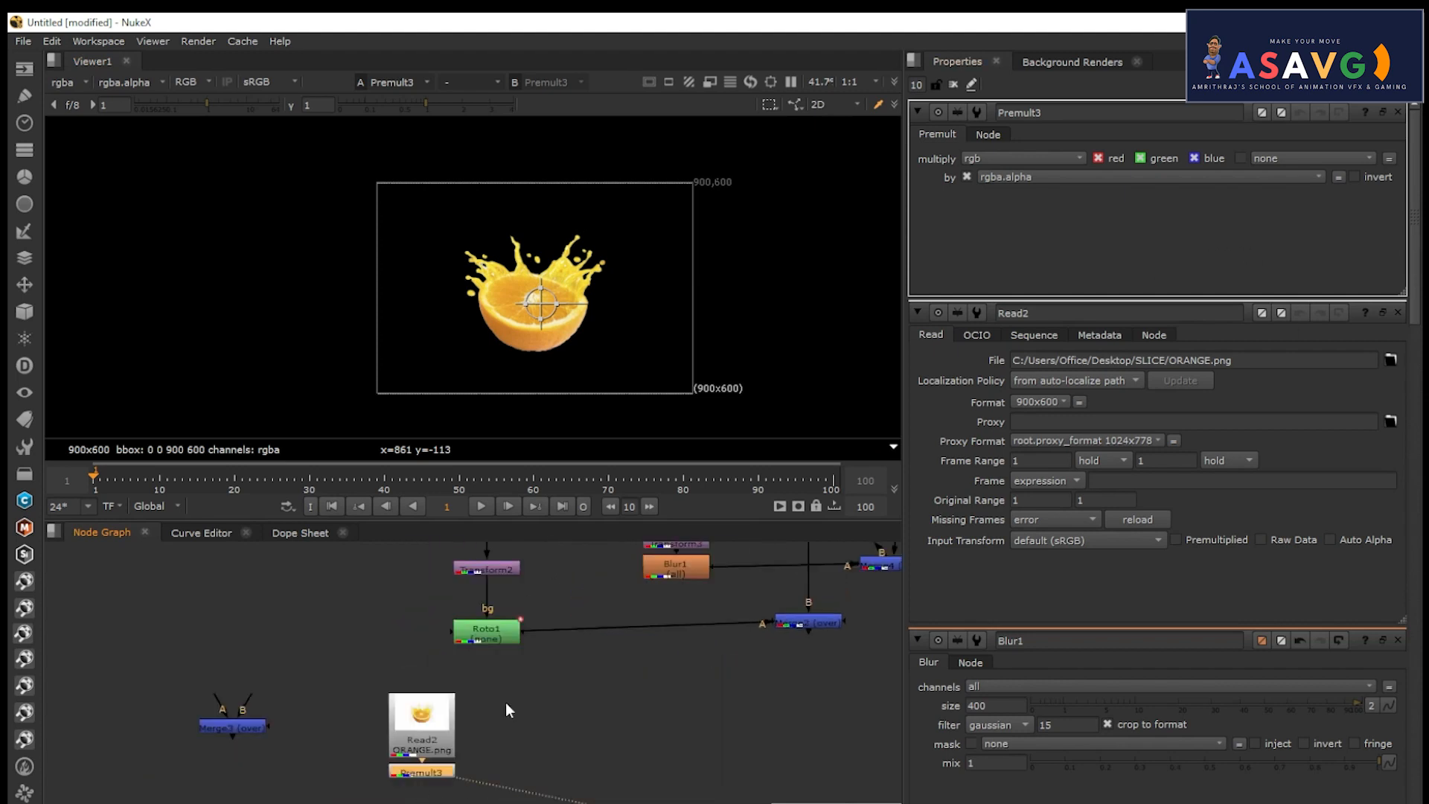
pyautogui.moveTo(524, 697); pyautogui.dragTo(522, 724, button='middle')
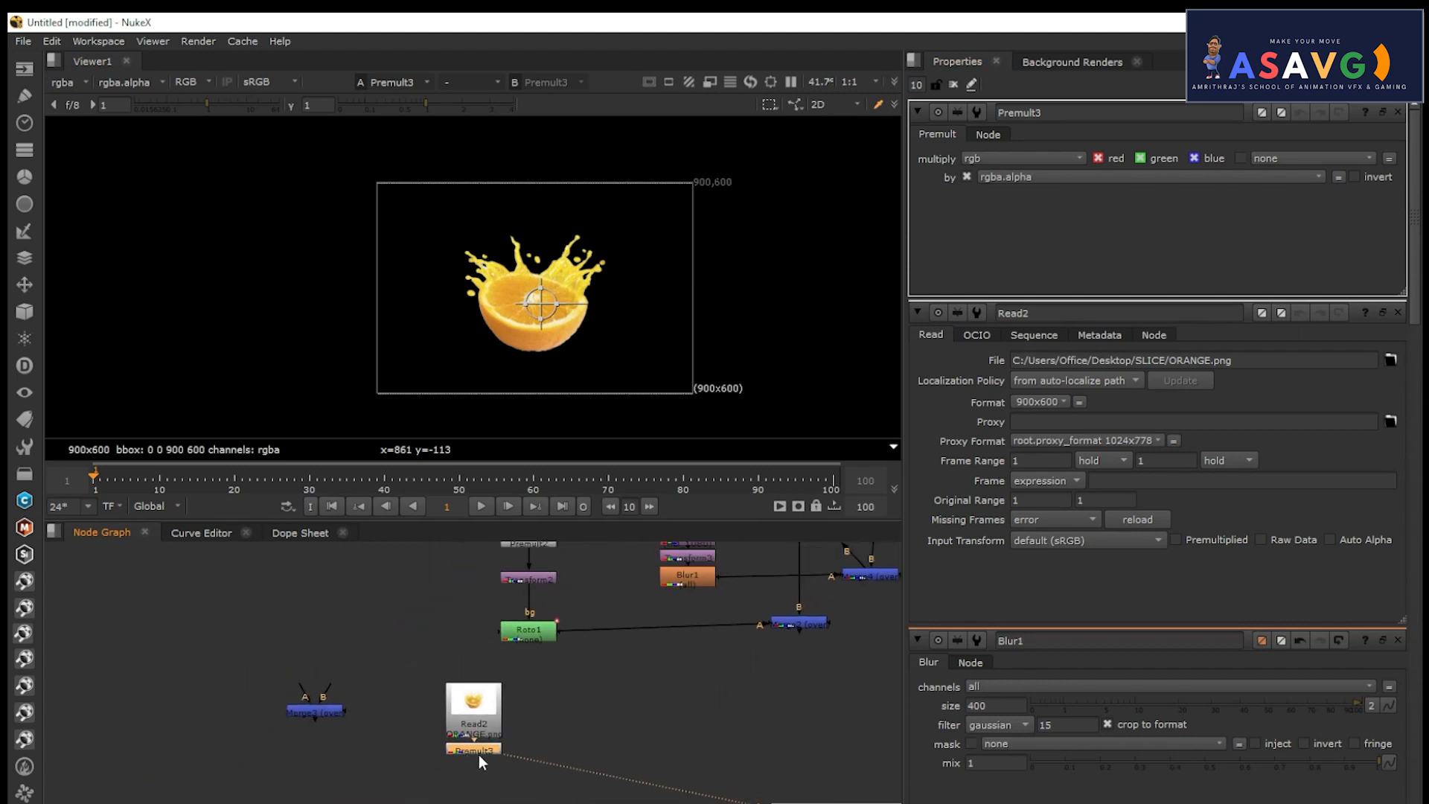
pyautogui.press('t')
pyautogui.moveTo(1190, 198); pyautogui.dragTo(1146, 207)
pyautogui.scroll(2, 666, 246)
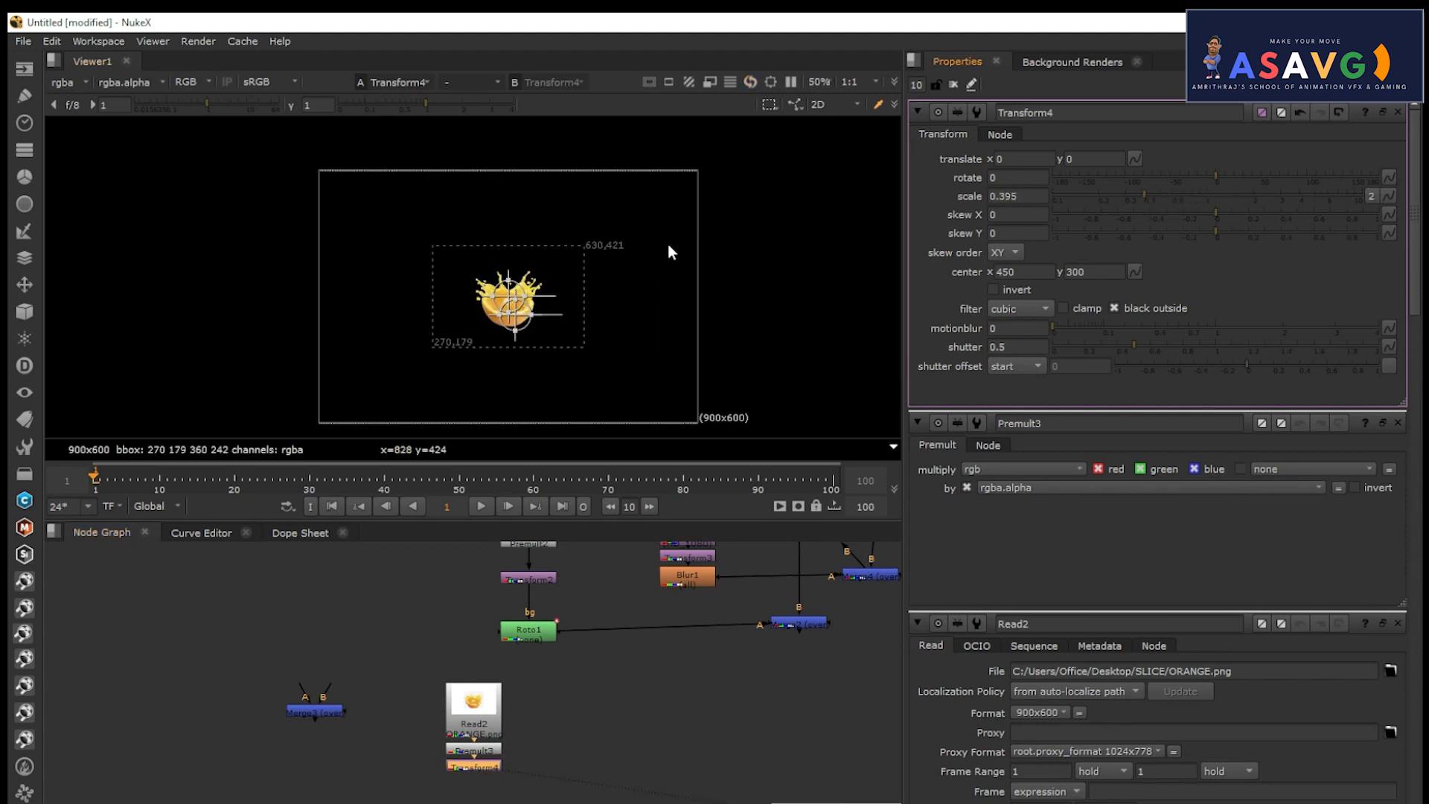
pyautogui.scroll(1, 690, 712)
# Merge the transformed orange over the bottle composite from Merge2 and show the new merge in the viewer.
pyautogui.click(690, 711)
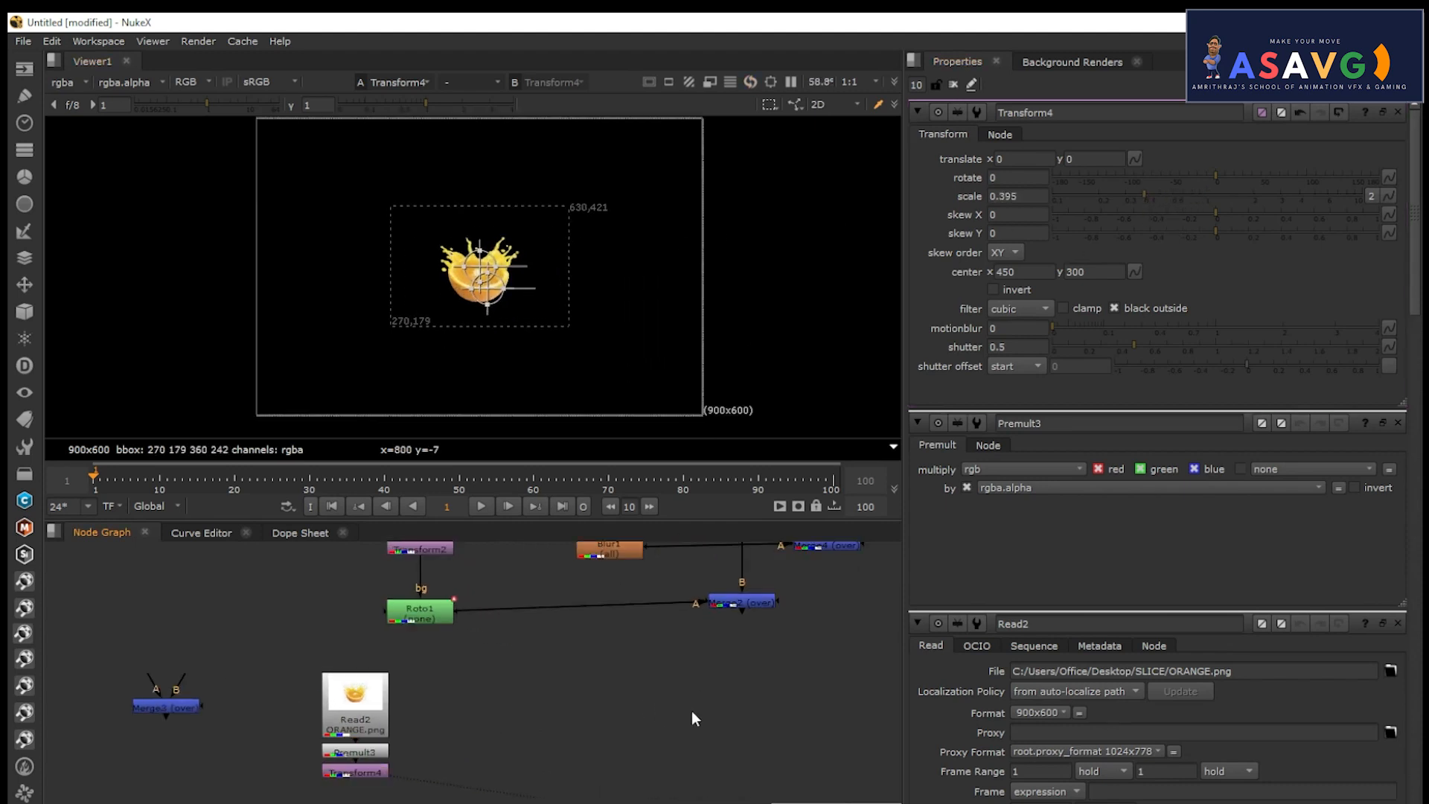
pyautogui.press('m')
pyautogui.moveTo(703, 692); pyautogui.dragTo(357, 771)
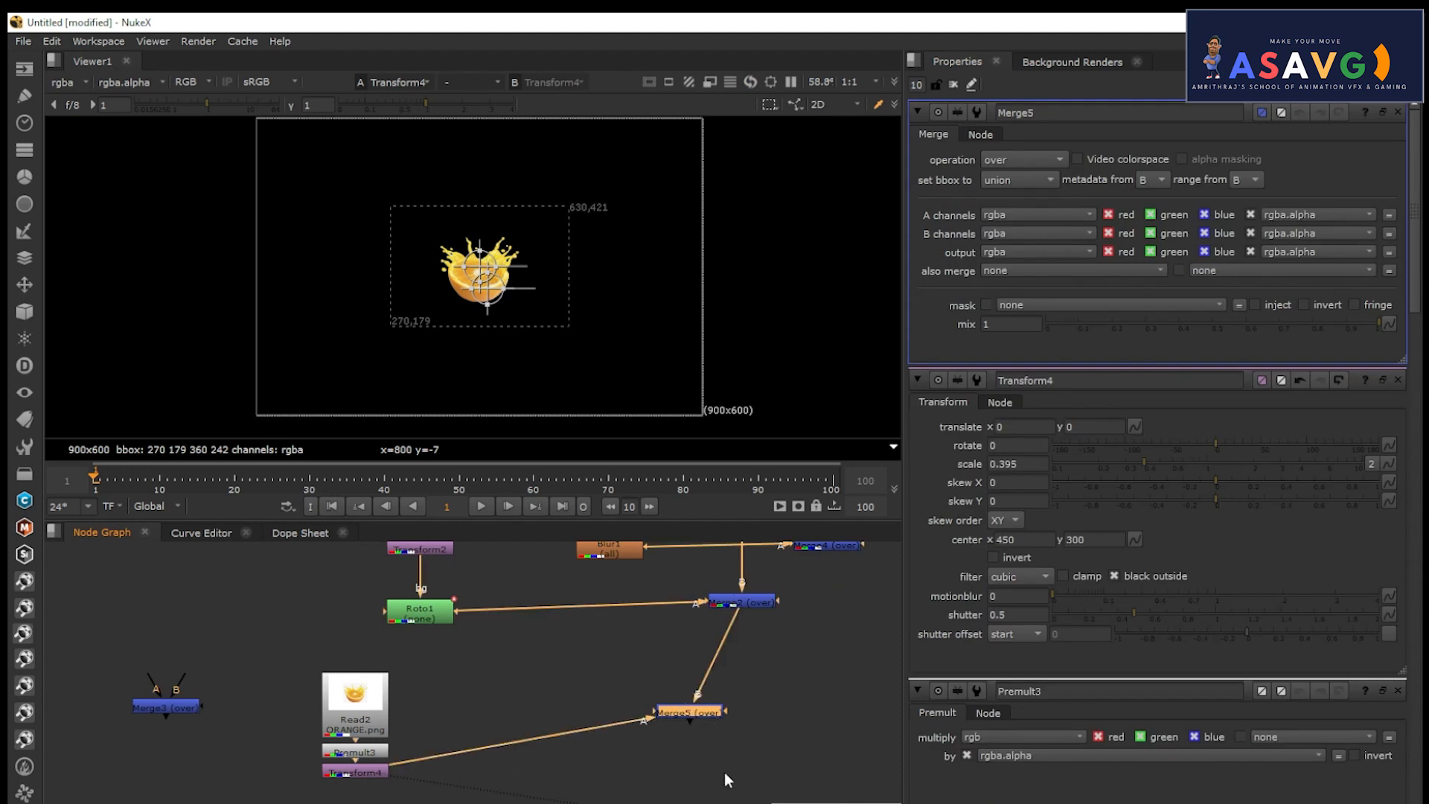
pyautogui.moveTo(551, 800); pyautogui.dragTo(717, 796)
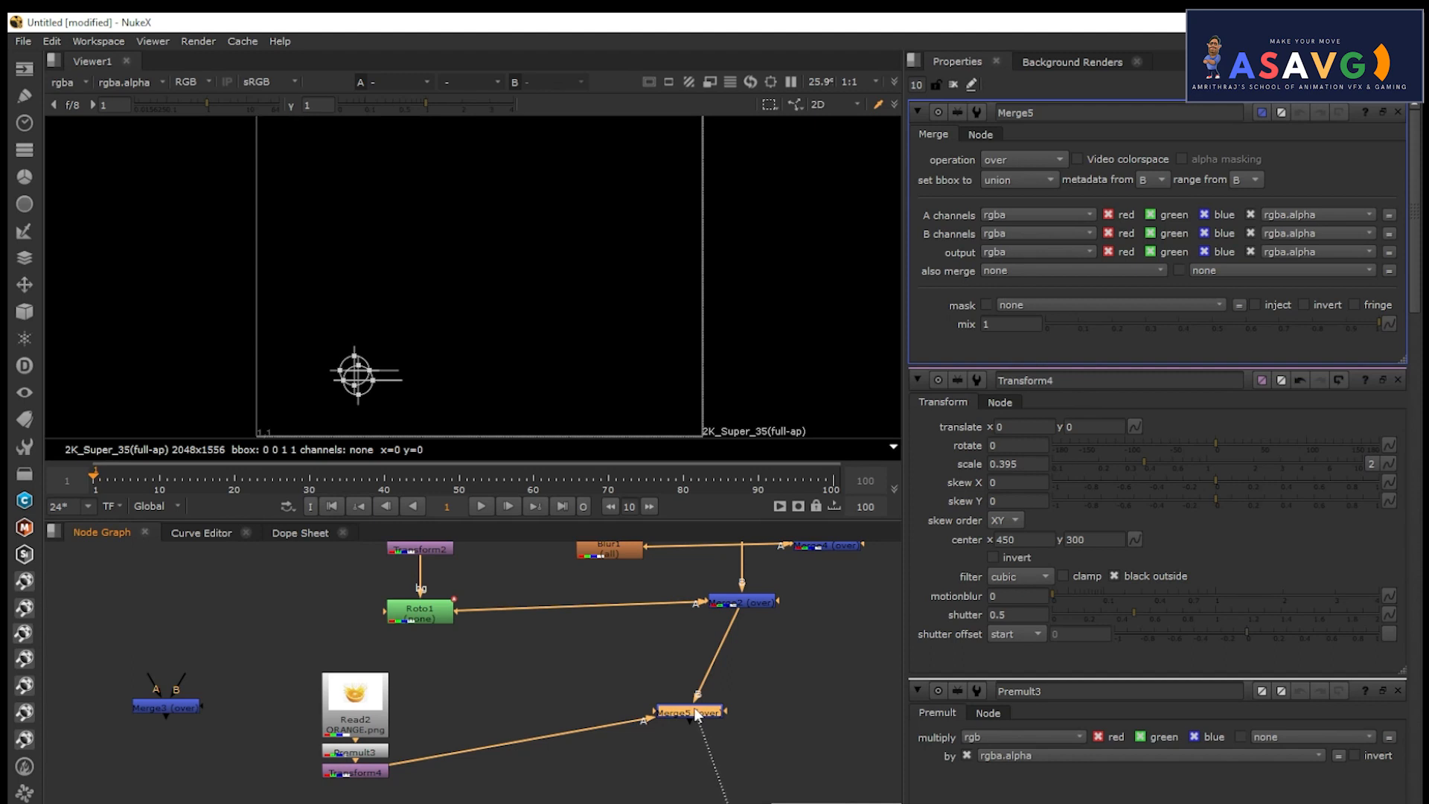
pyautogui.moveTo(696, 714); pyautogui.dragTo(696, 714)
pyautogui.scroll(3, 435, 317)
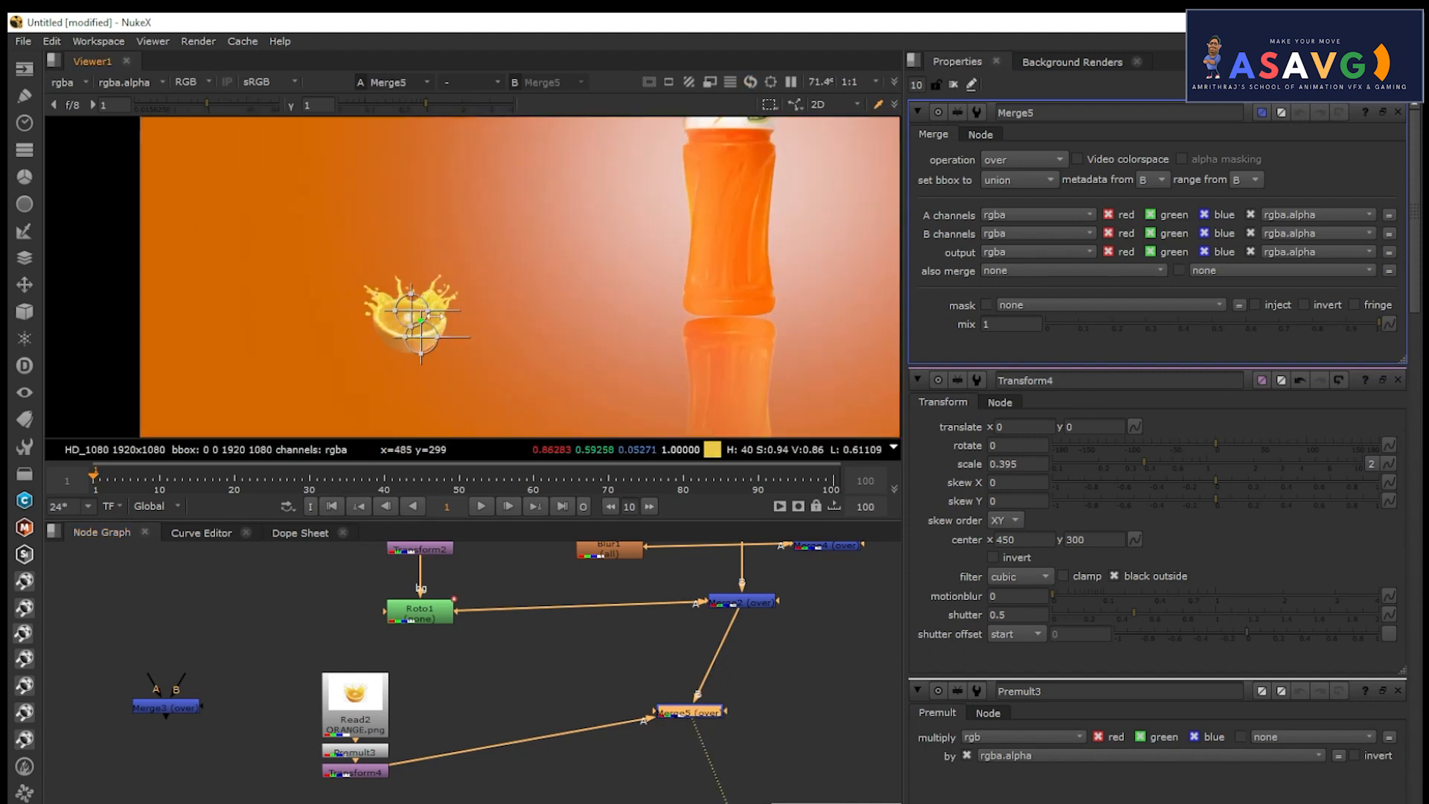
pyautogui.doubleClick(358, 768)
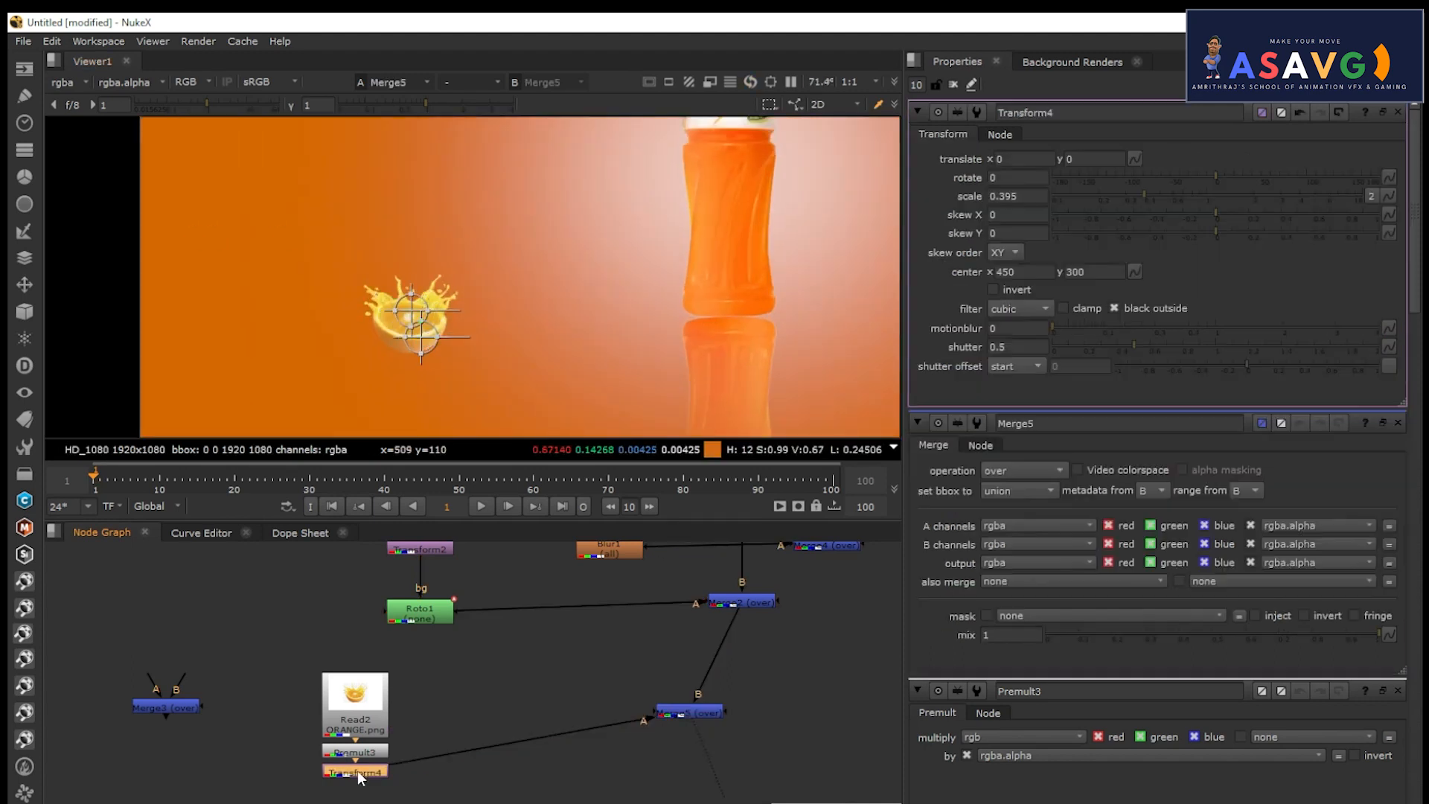
pyautogui.moveTo(424, 333); pyautogui.dragTo(511, 257)
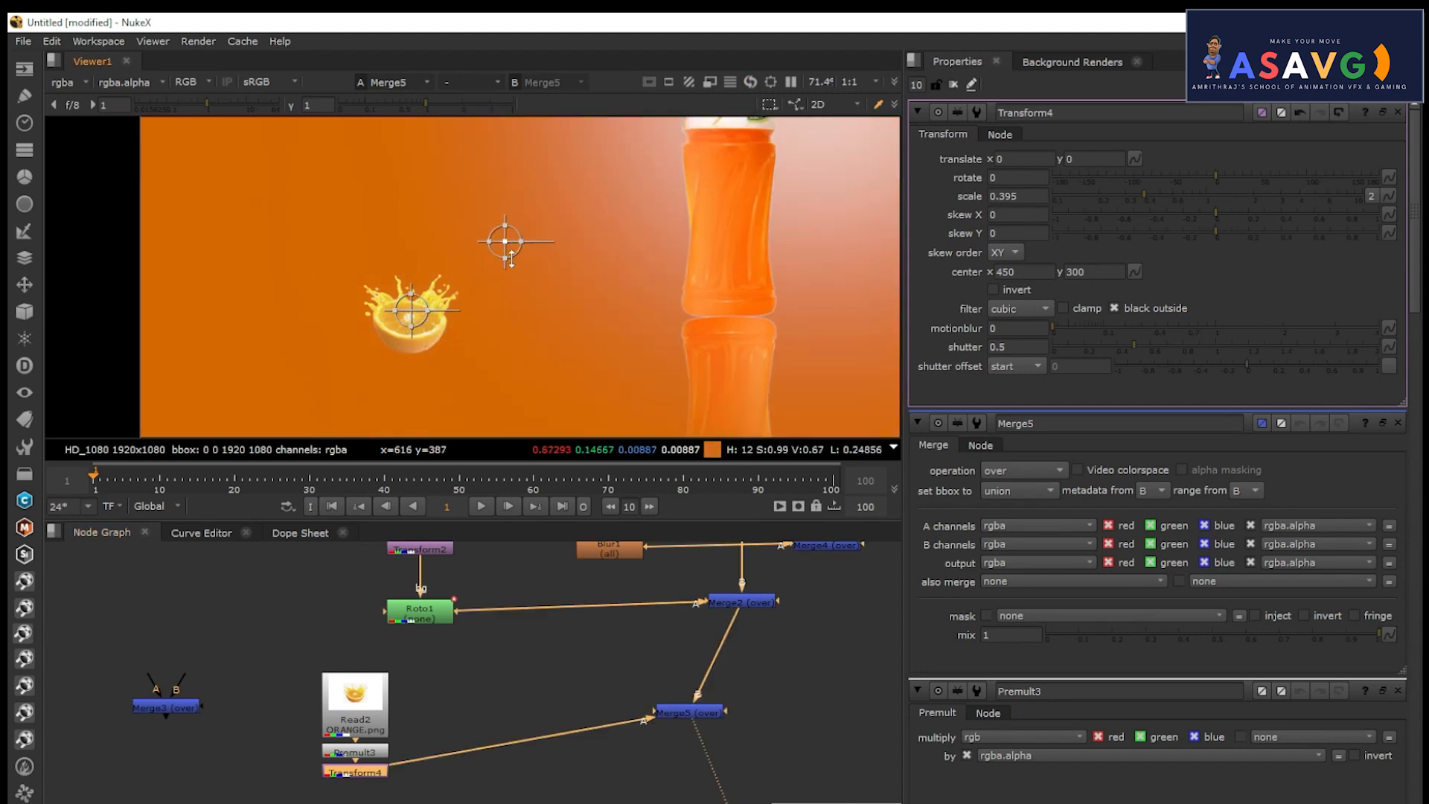
pyautogui.hotkey('ctrl', 'z')
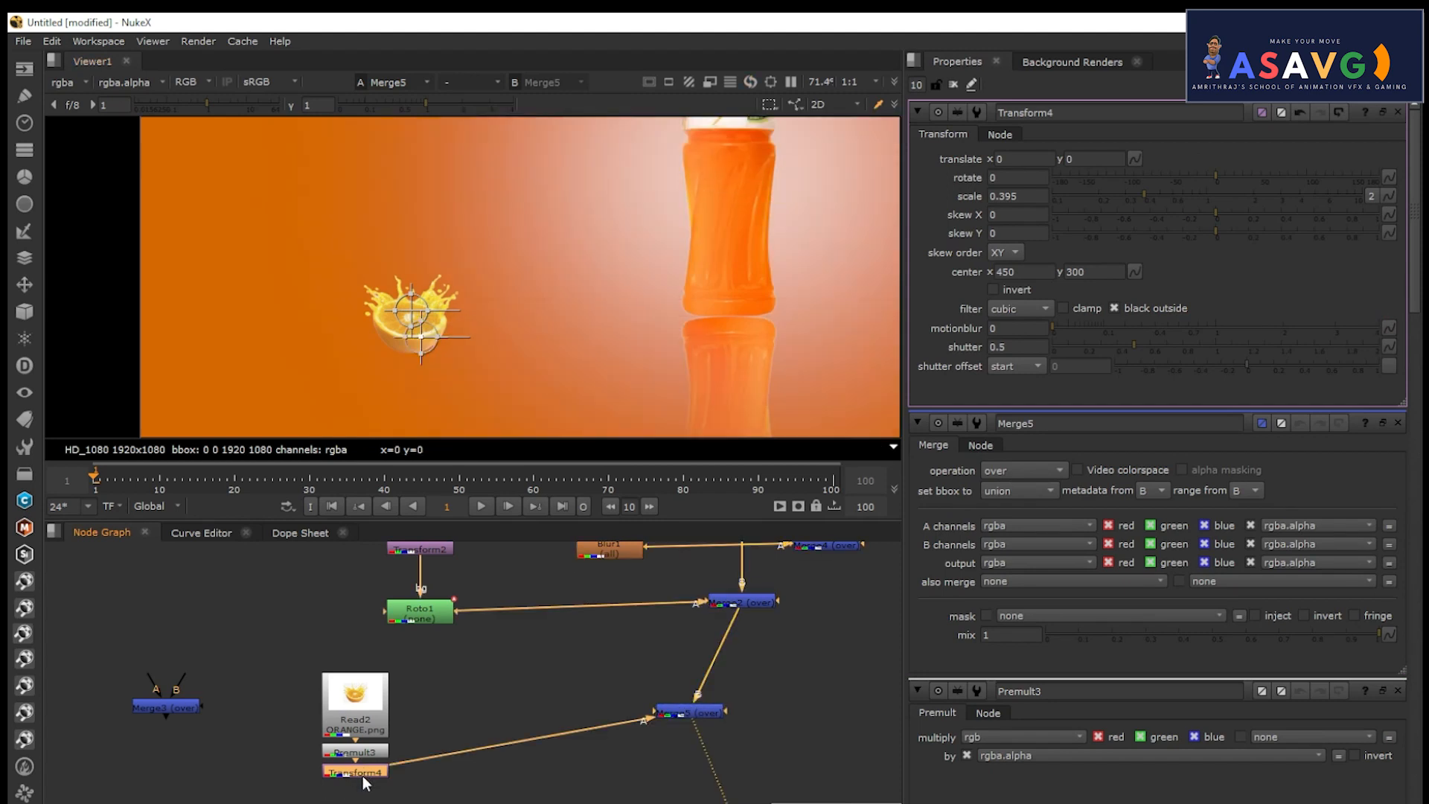
# Move the Merge5 node down level with Transform4 and place the orange in the frame's upper-right corner at translate 1132, 600.
pyautogui.moveTo(680, 713); pyautogui.dragTo(690, 760)
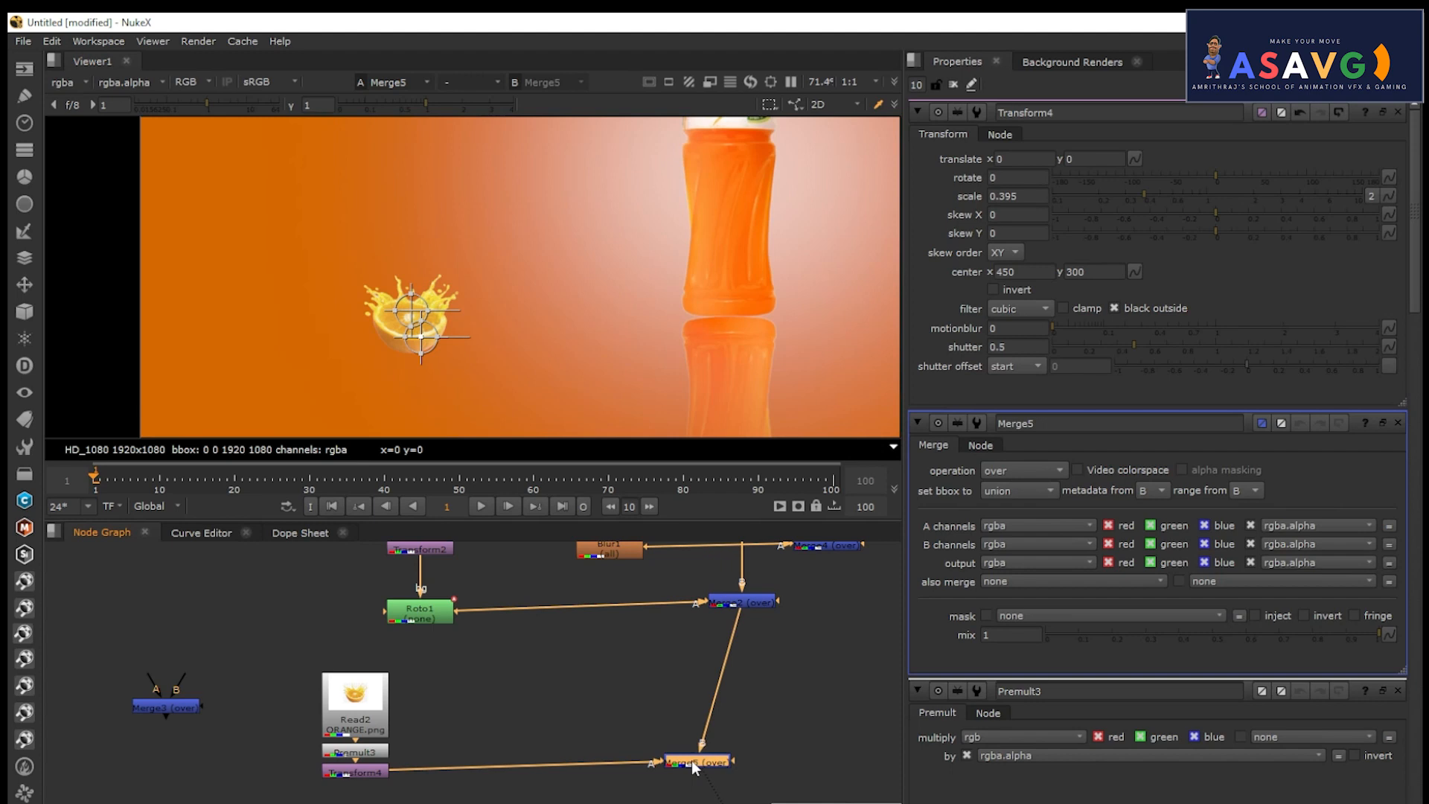
pyautogui.doubleClick(691, 761)
pyautogui.moveTo(415, 302); pyautogui.dragTo(403, 217)
pyautogui.scroll(-3, 406, 227)
pyautogui.moveTo(341, 344); pyautogui.dragTo(807, 164)
pyautogui.scroll(-2, 806, 186)
pyautogui.moveTo(734, 282); pyautogui.dragTo(673, 323, button='middle')
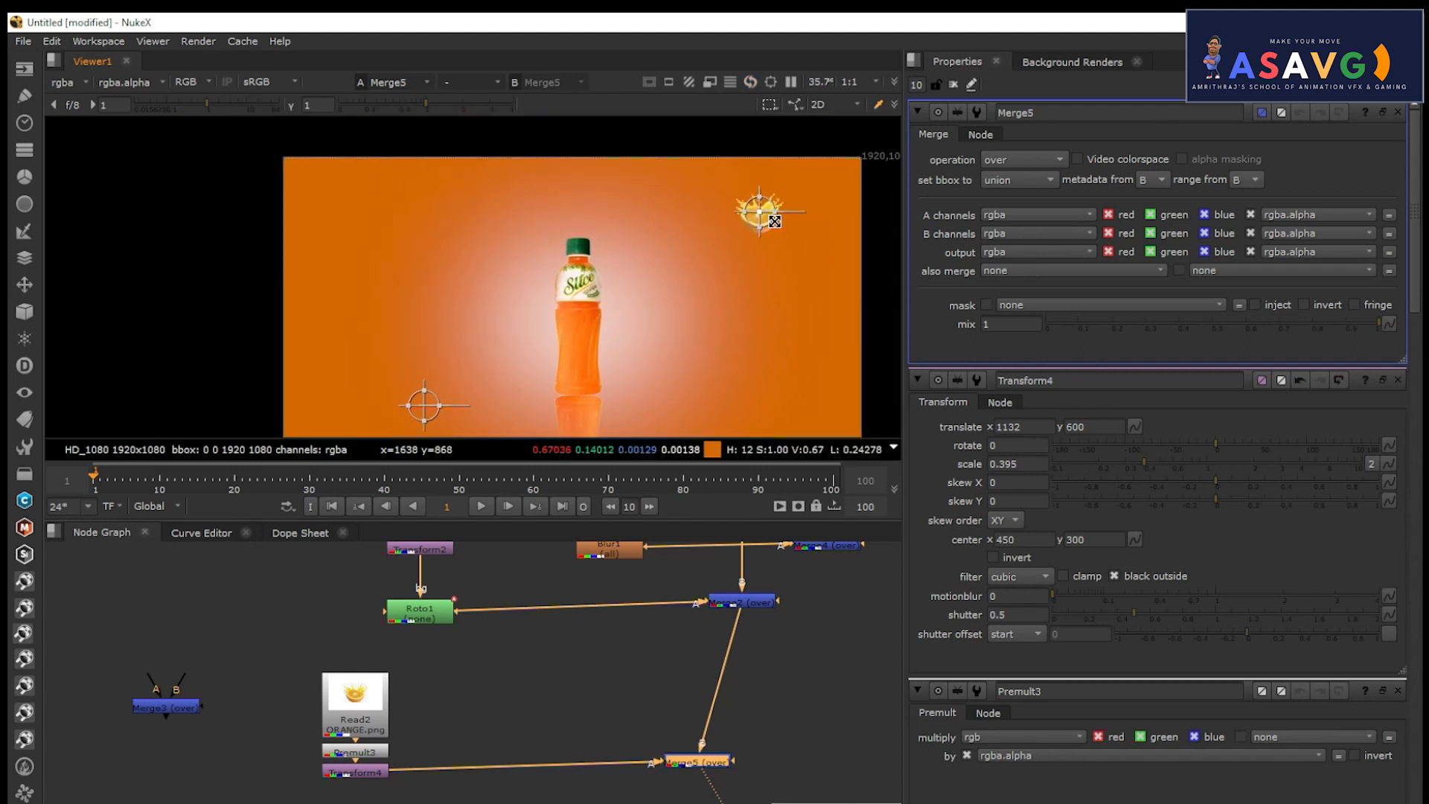
# Set Transform4's scale to 0.8 and its rotation to 135 for the upper-right orange.
pyautogui.click(363, 774)
pyautogui.doubleClick(366, 774)
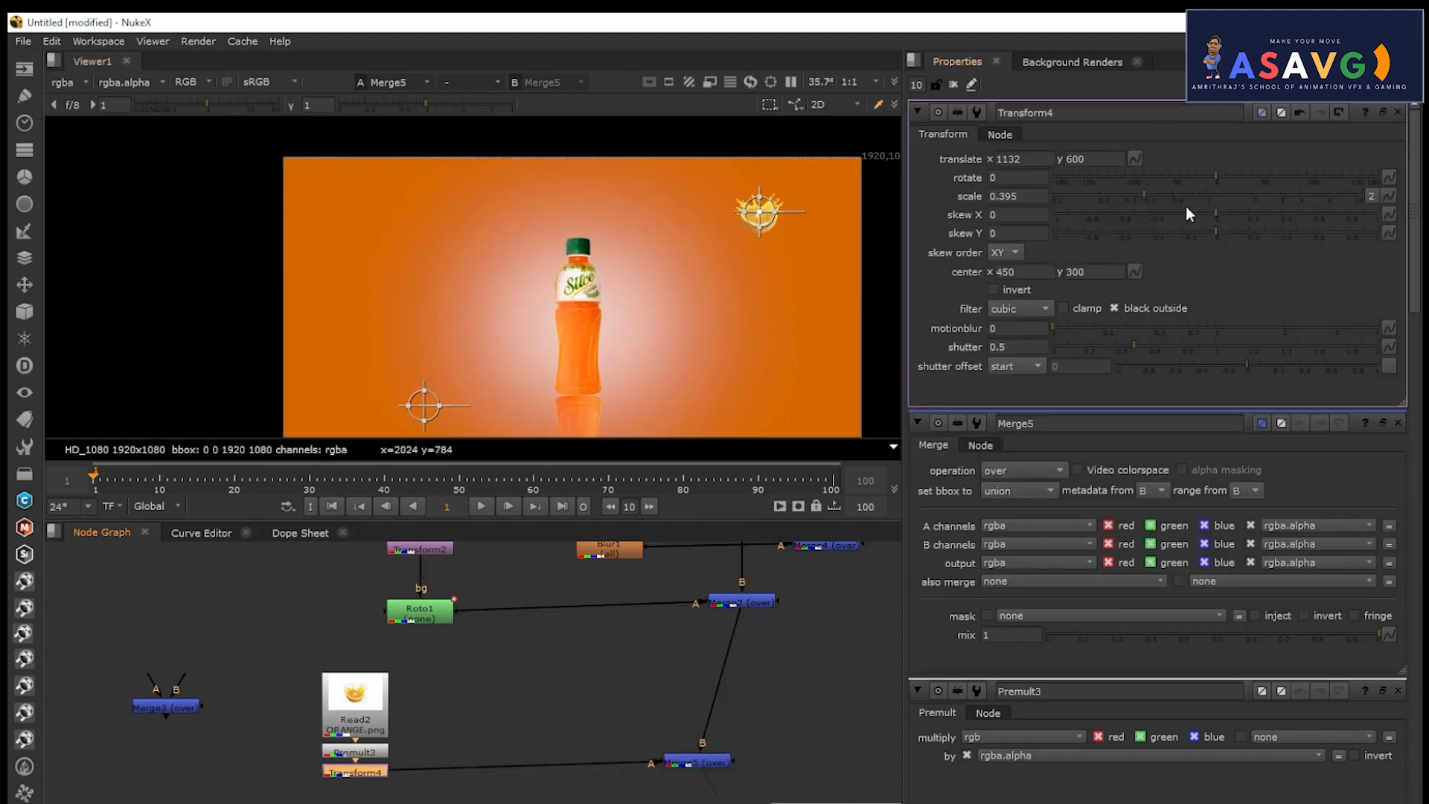
pyautogui.moveTo(1158, 194); pyautogui.dragTo(1338, 146)
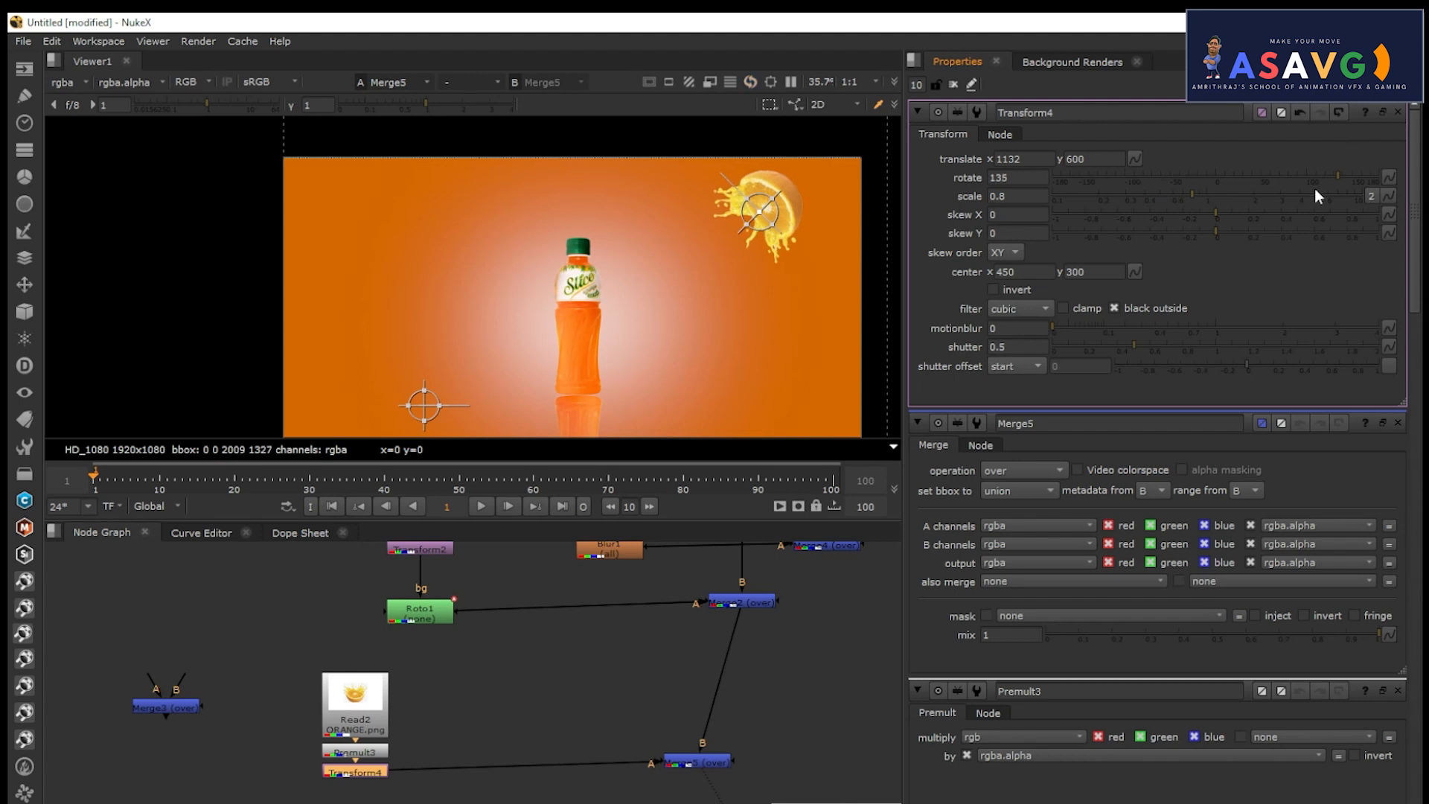
# Add a Blur node after Transform4 and set its size to 19 to soften the orange.
pyautogui.moveTo(522, 709); pyautogui.dragTo(542, 670, button='middle')
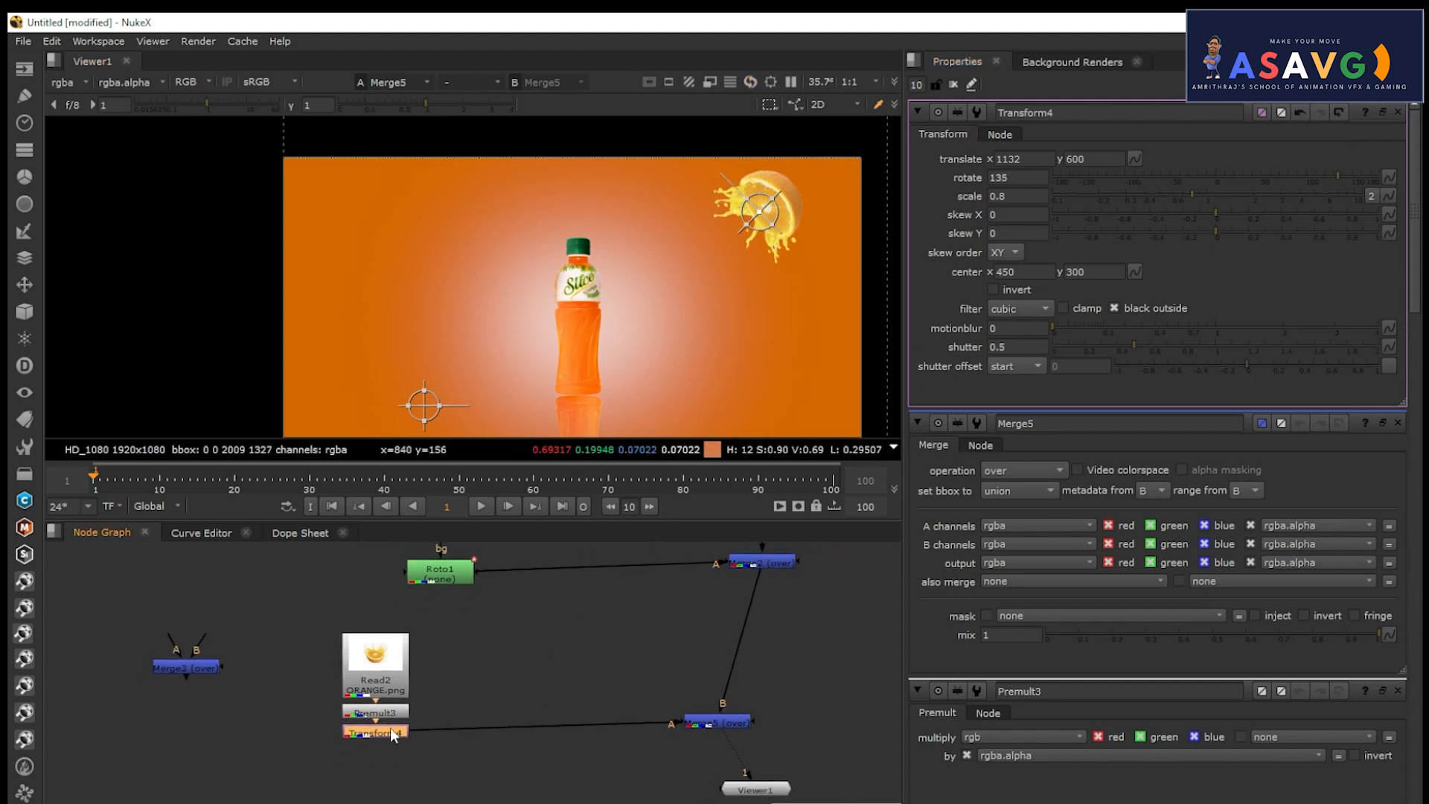
pyautogui.press('Tab')
pyautogui.write('blur')
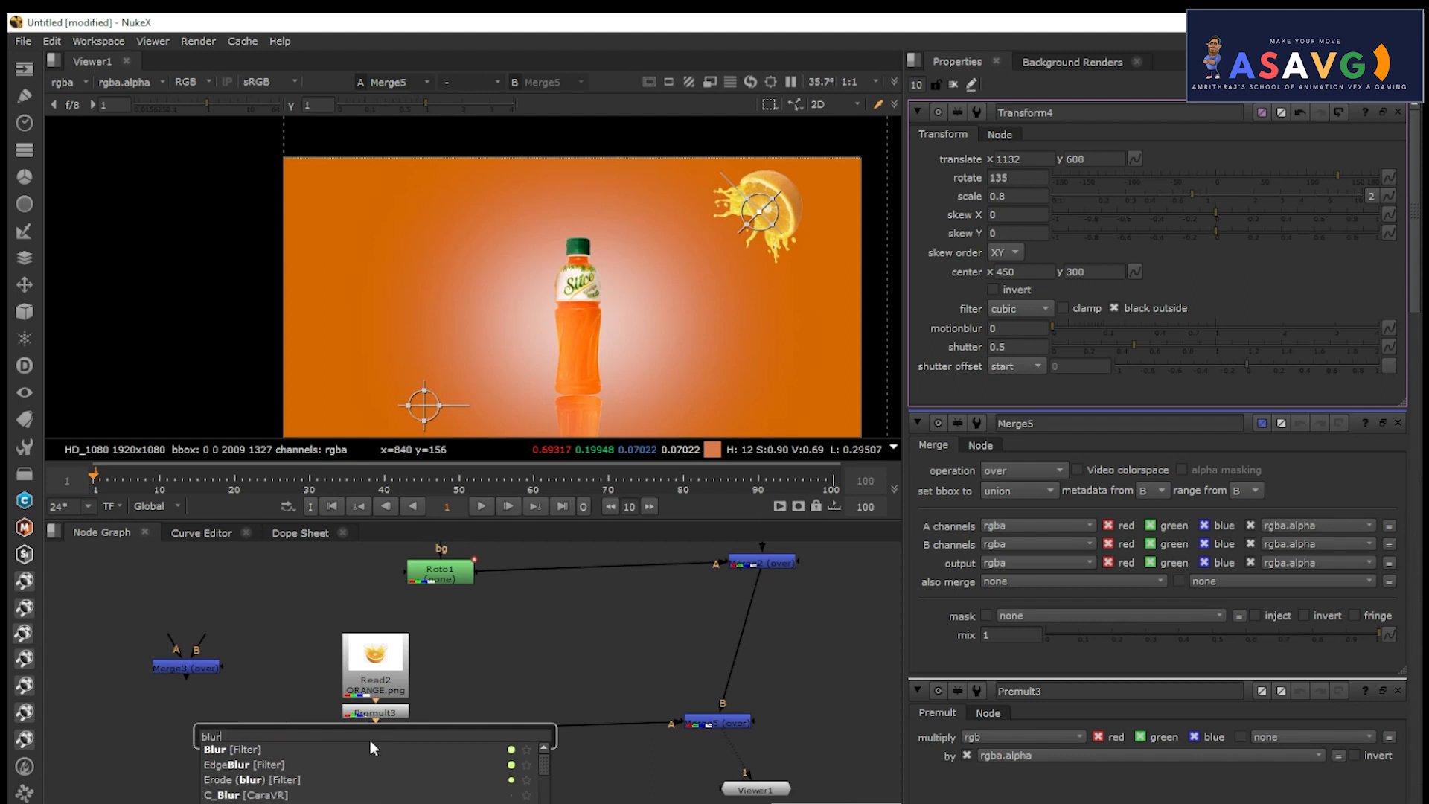
pyautogui.press('Return')
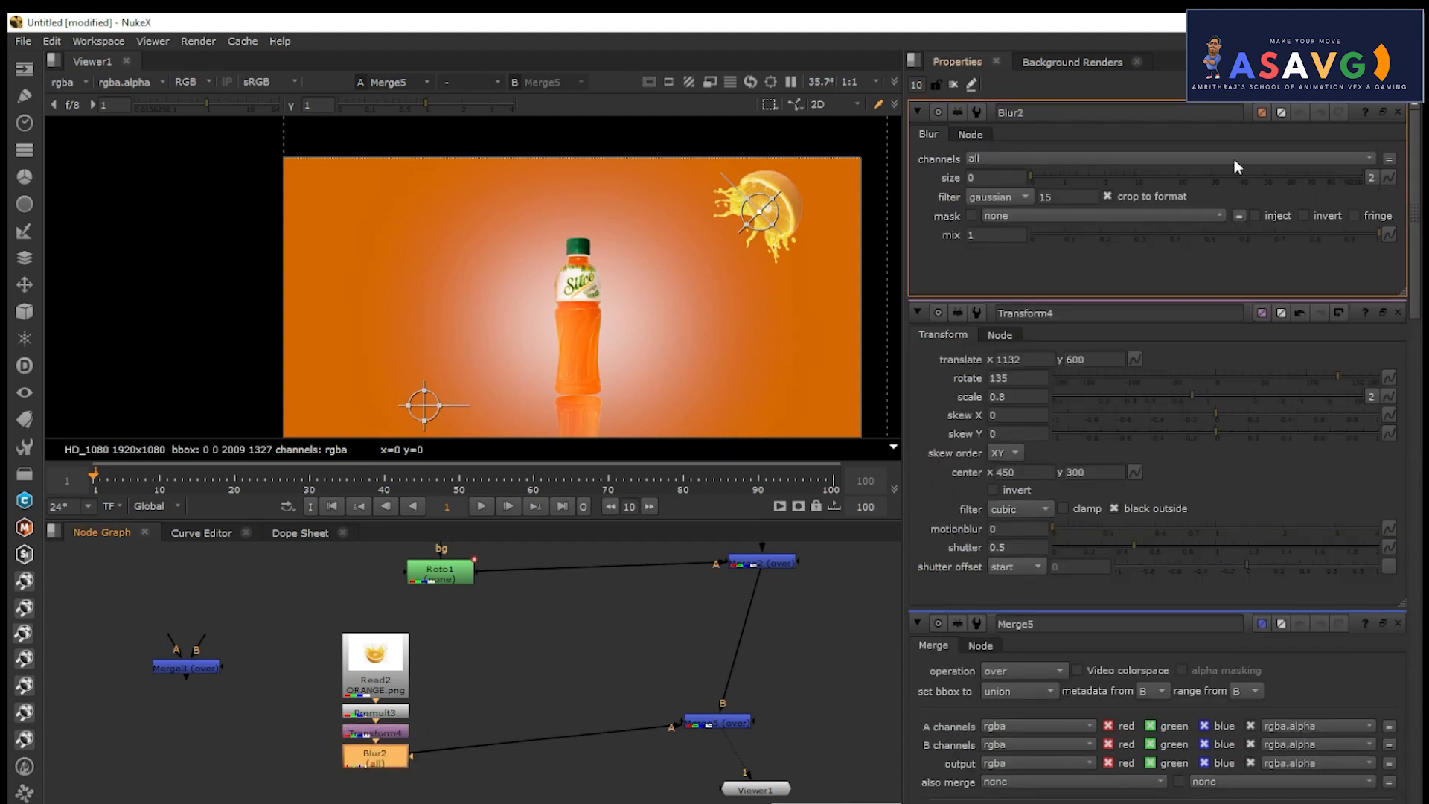
pyautogui.moveTo(1110, 177); pyautogui.dragTo(1168, 182)
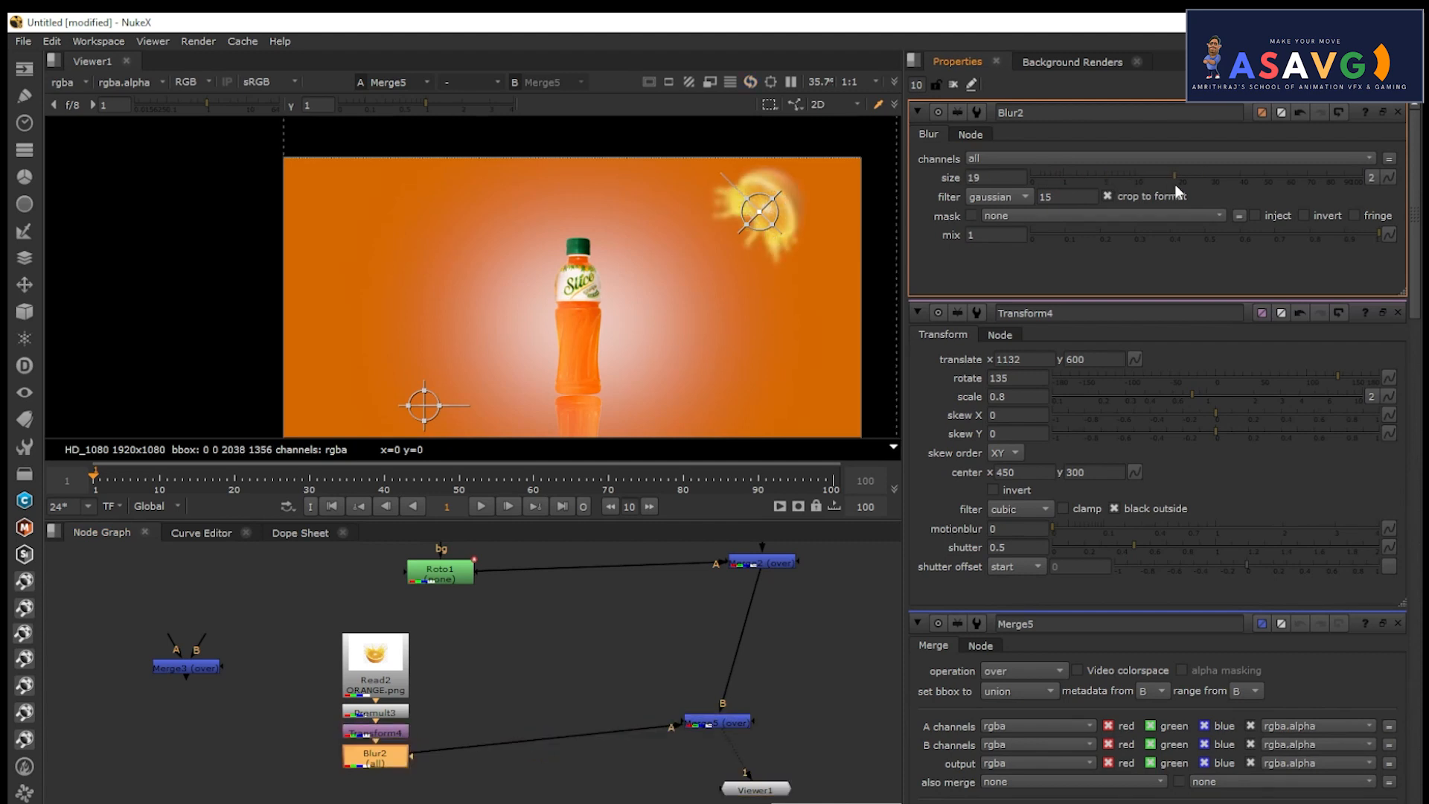
pyautogui.scroll(-2, 493, 408)
pyautogui.moveTo(531, 376); pyautogui.dragTo(530, 355, button='middle')
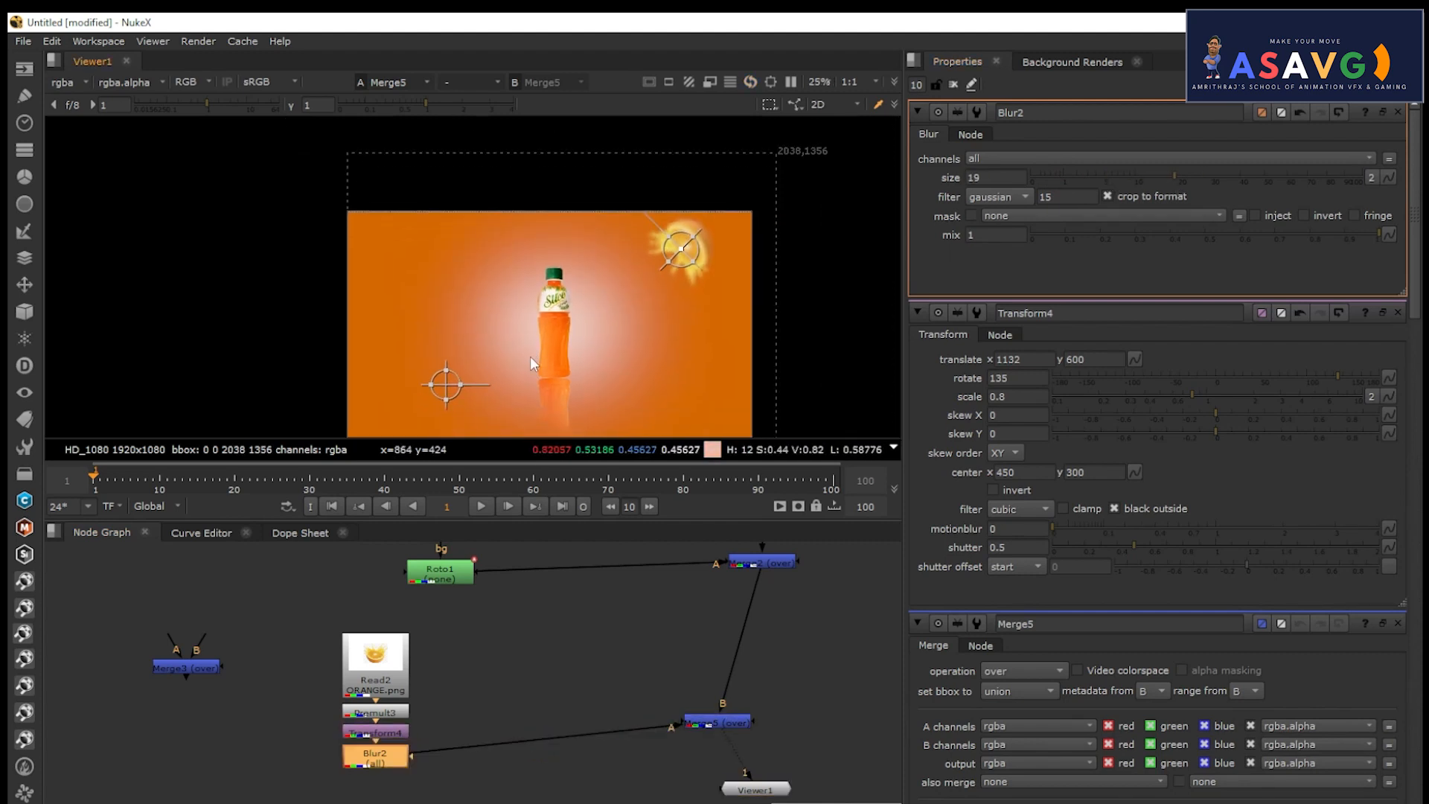
# Shift the orange's Read, Premult, Transform and Blur nodes up and duplicate the chain below the original.
pyautogui.moveTo(288, 608); pyautogui.dragTo(431, 766)
pyautogui.moveTo(392, 683); pyautogui.dragTo(356, 624)
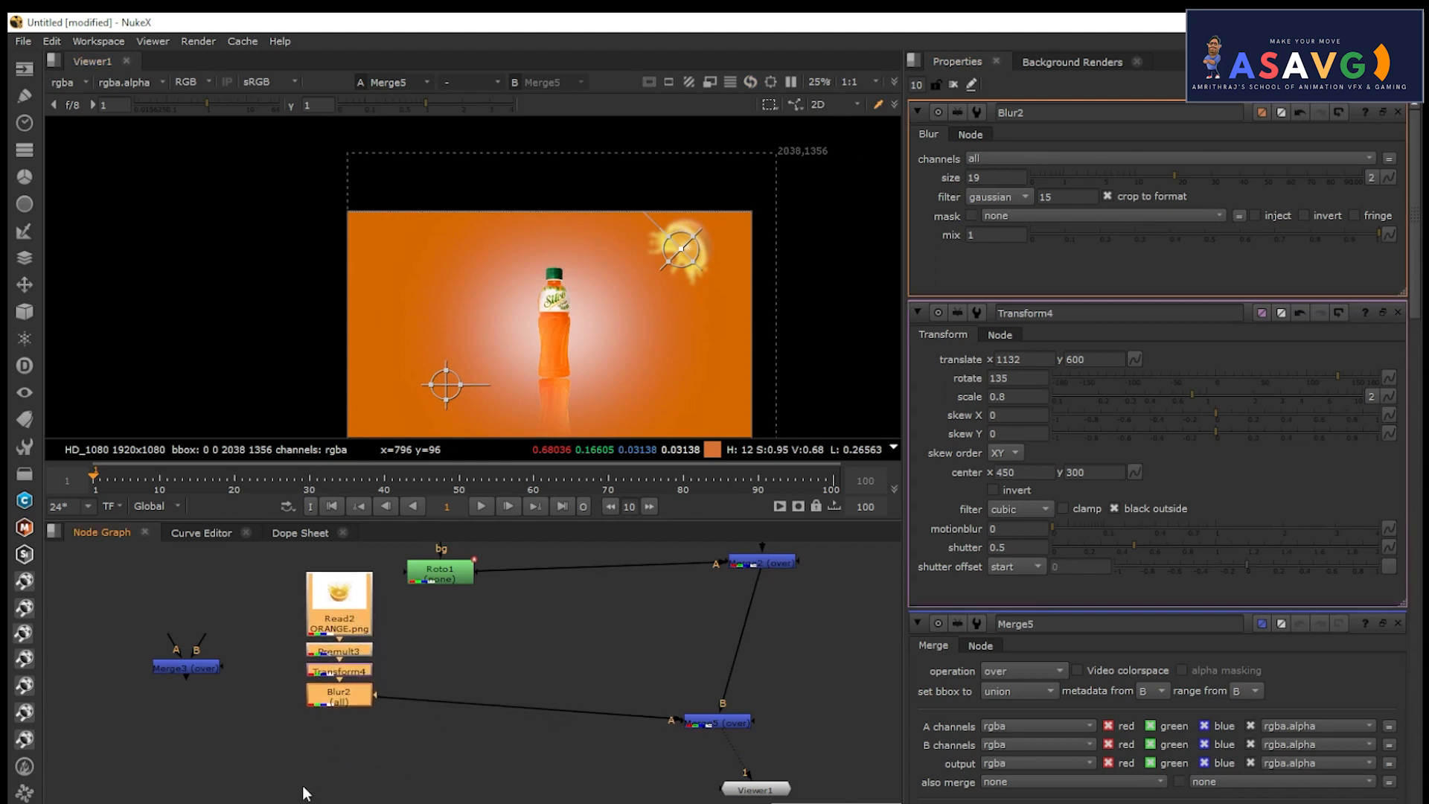
pyautogui.click(262, 783)
pyautogui.hotkey('ctrl', 'v')
pyautogui.moveTo(464, 765); pyautogui.dragTo(448, 631, button='middle')
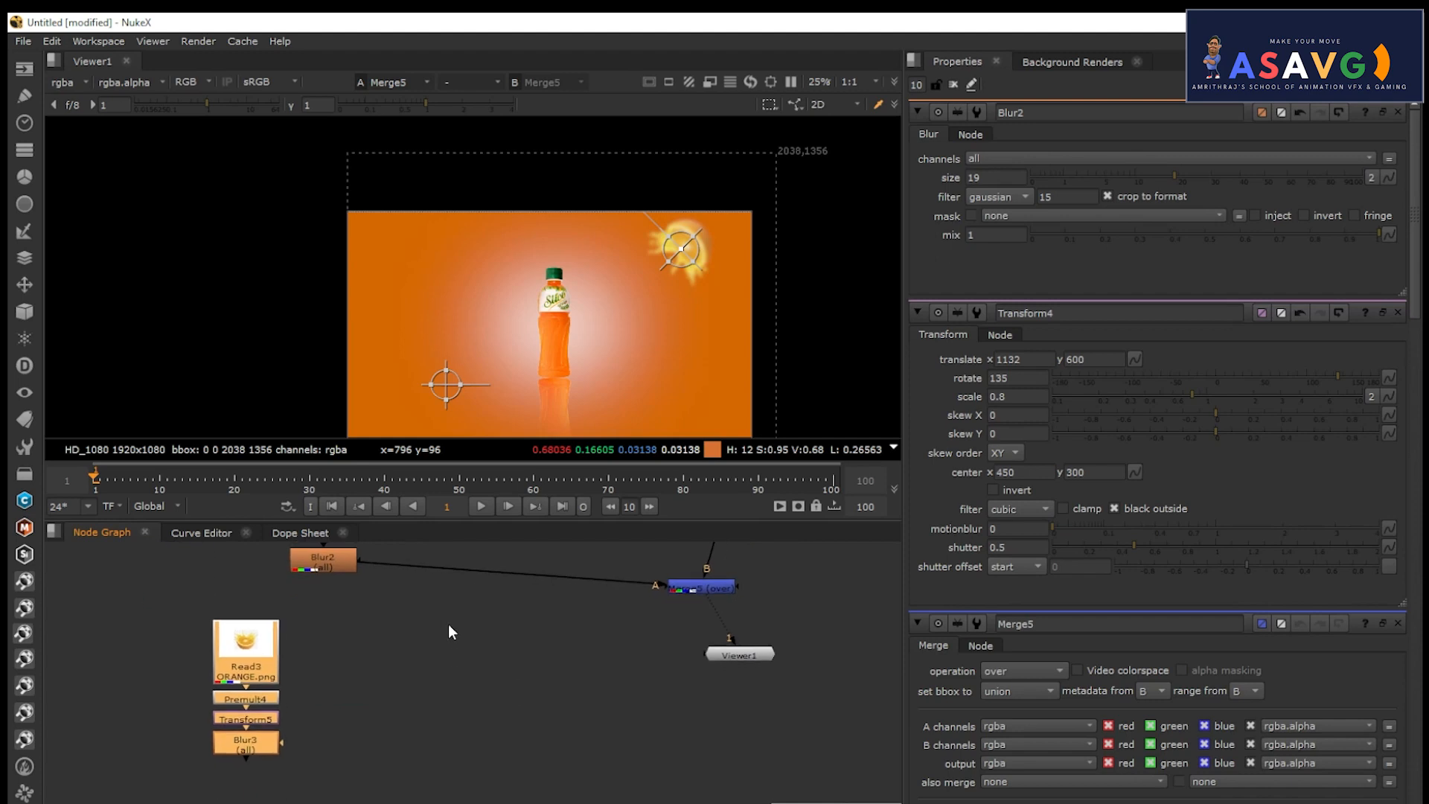
# Move the Viewer node down and merge the duplicated orange's Blur3 output over Merge5.
pyautogui.moveTo(757, 657); pyautogui.dragTo(747, 780)
pyautogui.click(654, 723)
pyautogui.press('m')
pyautogui.moveTo(668, 720); pyautogui.dragTo(264, 746)
# Move the original blurred orange to the frame's lower-left corner and open the duplicated chain's Transform5 settings.
pyautogui.moveTo(680, 250); pyautogui.dragTo(423, 400)
pyautogui.moveTo(476, 426); pyautogui.dragTo(481, 392, button='middle')
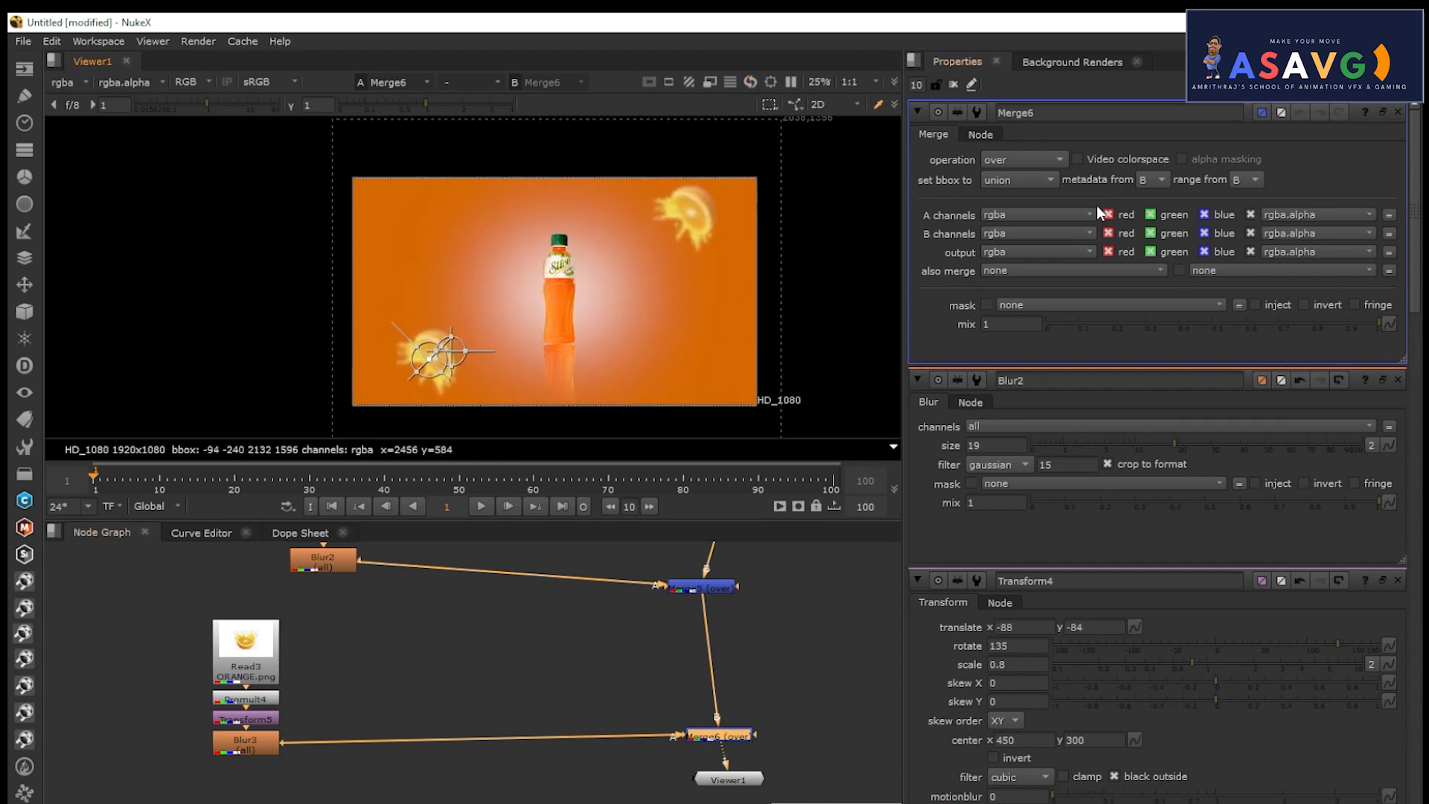
pyautogui.doubleClick(253, 718)
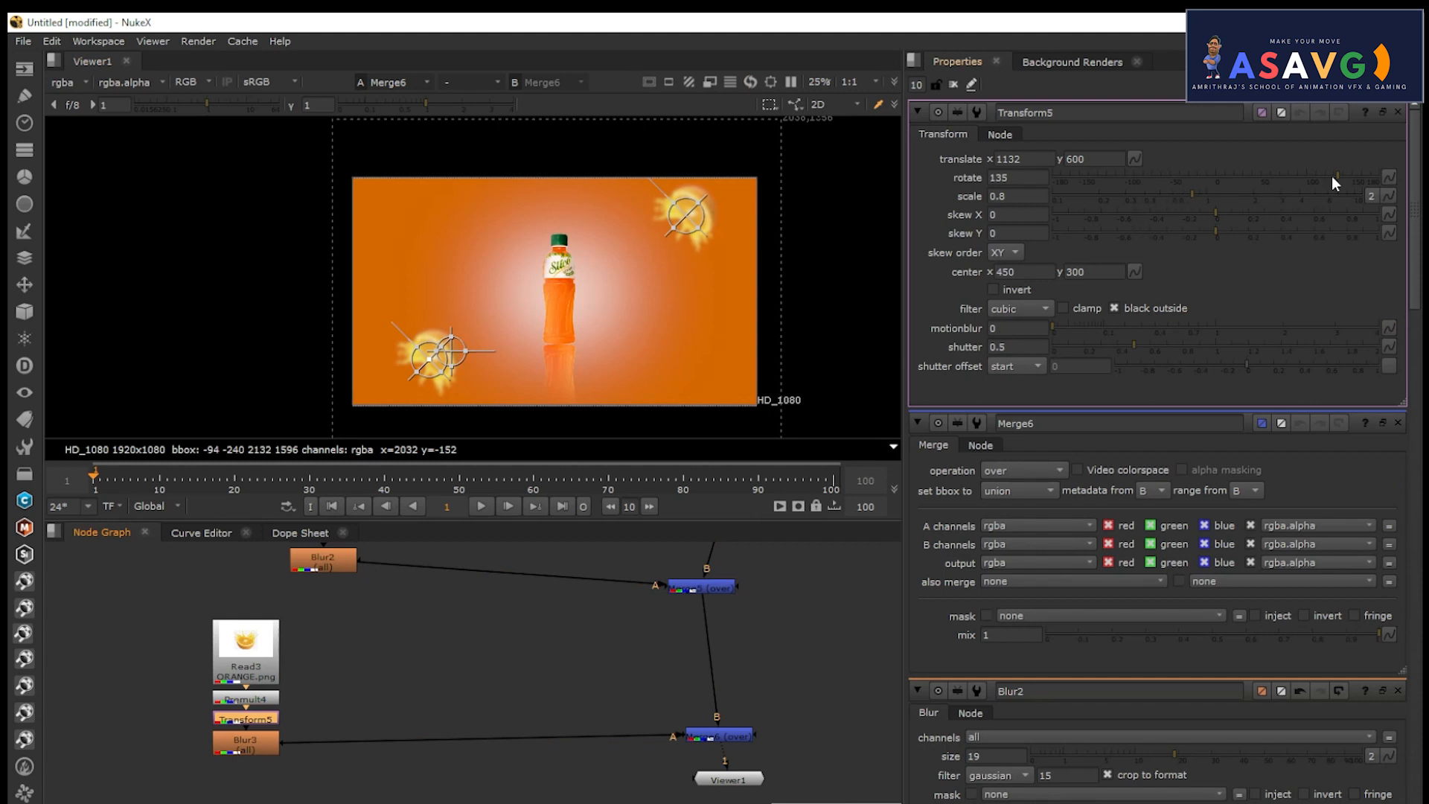
pyautogui.click(192, 776)
pyautogui.click(257, 722)
pyautogui.moveTo(428, 359); pyautogui.dragTo(426, 363)
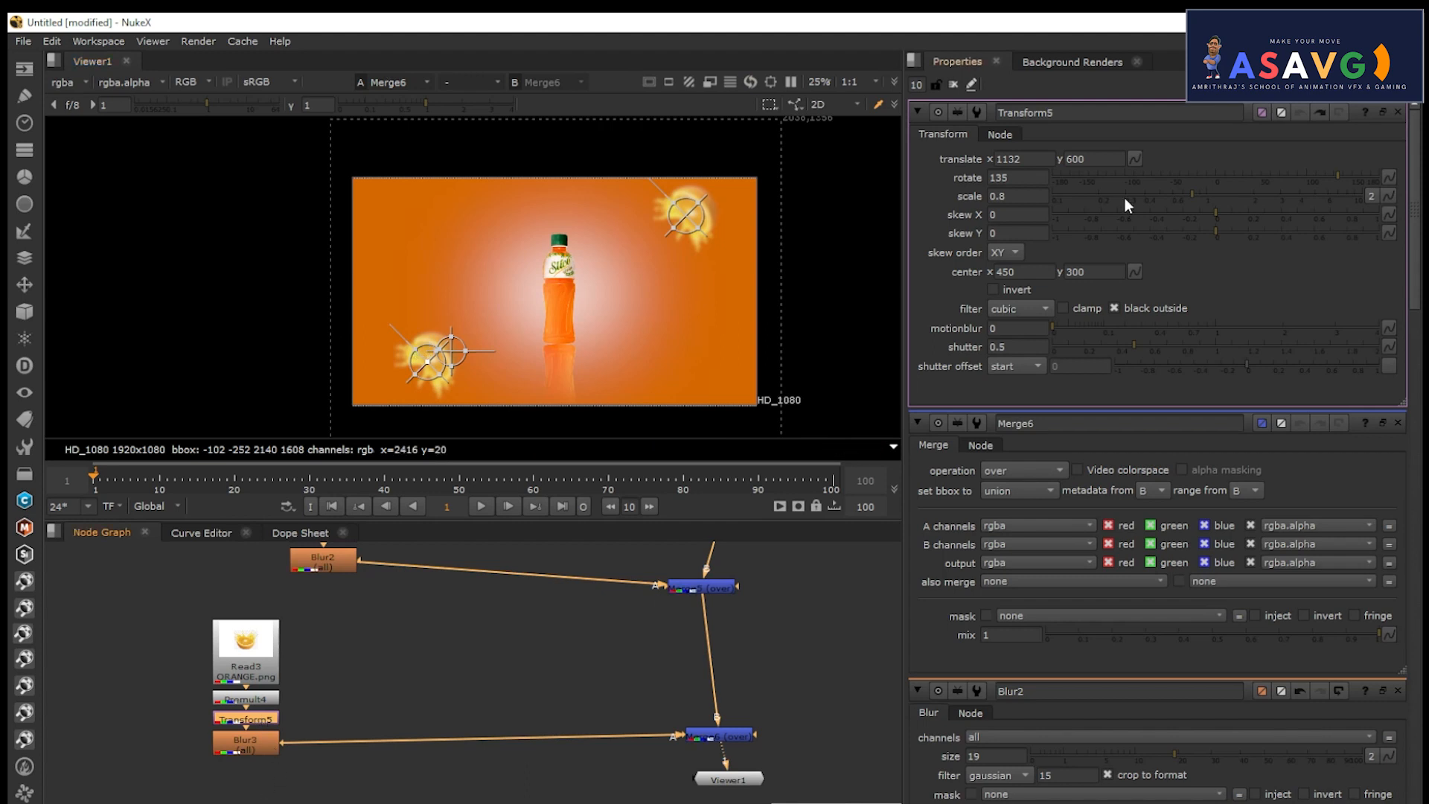
# Open the Transform4 settings and reduce the rotation of the lower-left orange slice.
pyautogui.moveTo(720, 660); pyautogui.dragTo(738, 784, button='middle')
pyautogui.doubleClick(332, 670)
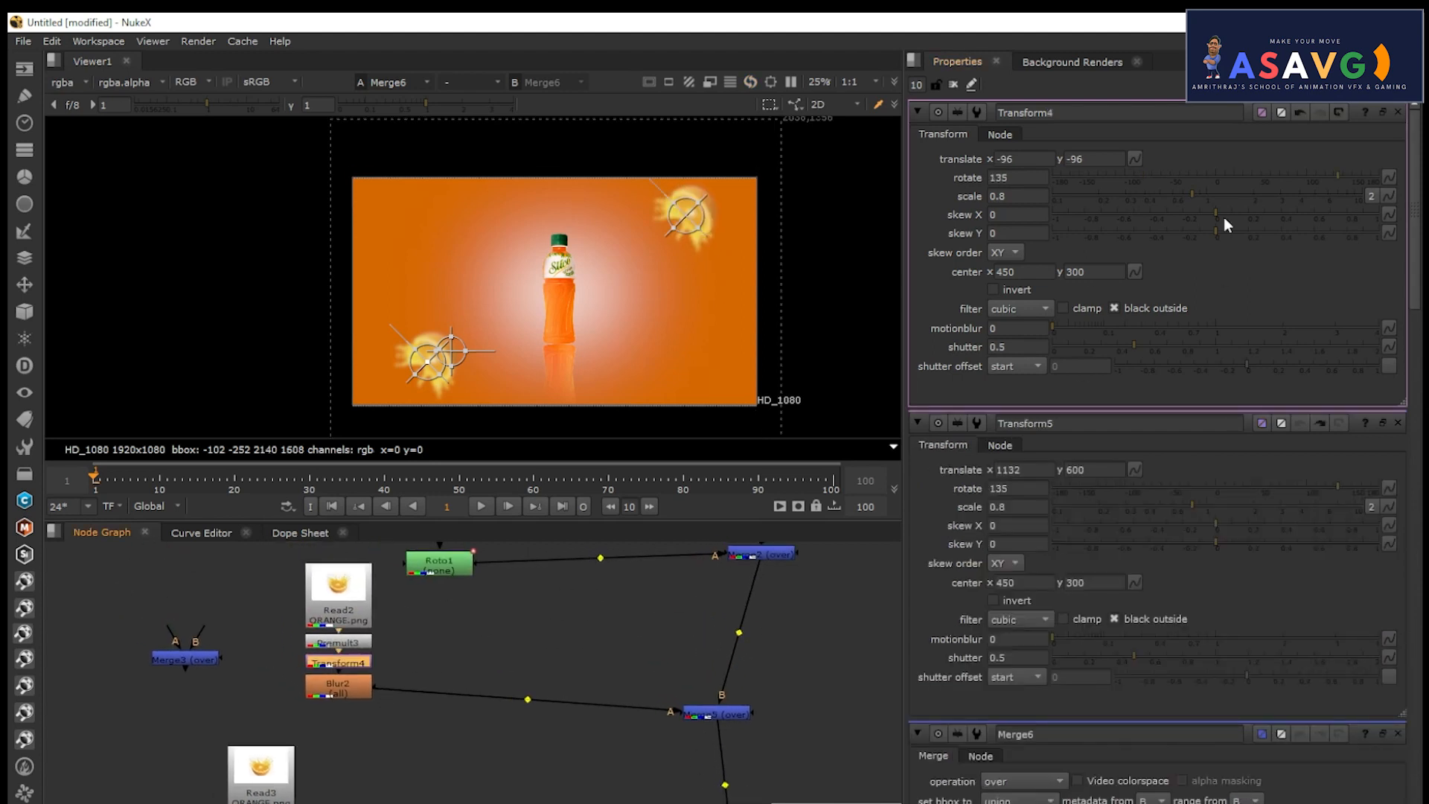
pyautogui.moveTo(1231, 177); pyautogui.dragTo(1171, 179)
# Close all open node settings to clear the transform handles and inspect the full composite.
pyautogui.click(1397, 113)
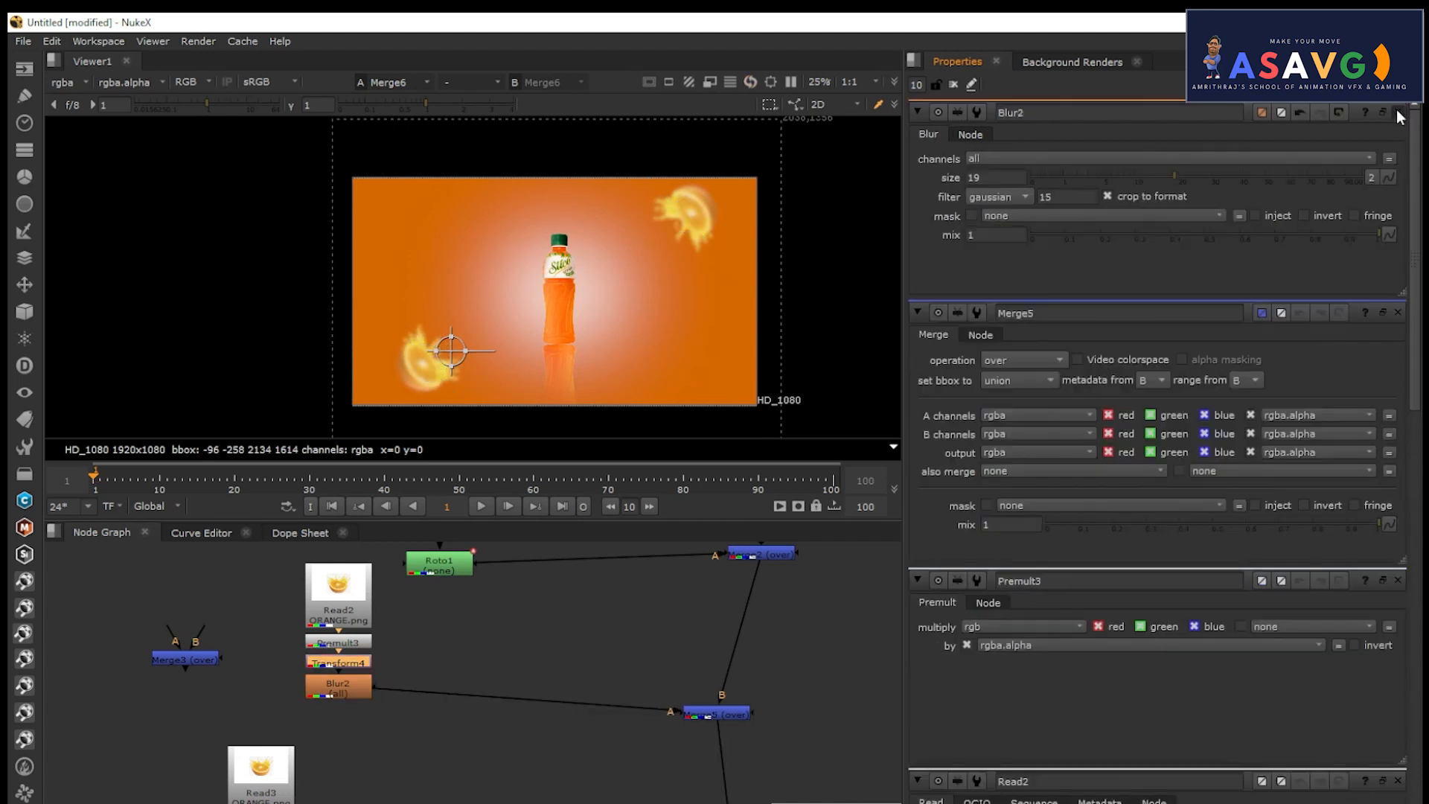
pyautogui.click(1398, 112)
pyautogui.click(1398, 112)
pyautogui.click(1398, 112)
pyautogui.click(1398, 112)
pyautogui.click(1397, 112)
pyautogui.click(1398, 112)
pyautogui.scroll(3, 509, 339)
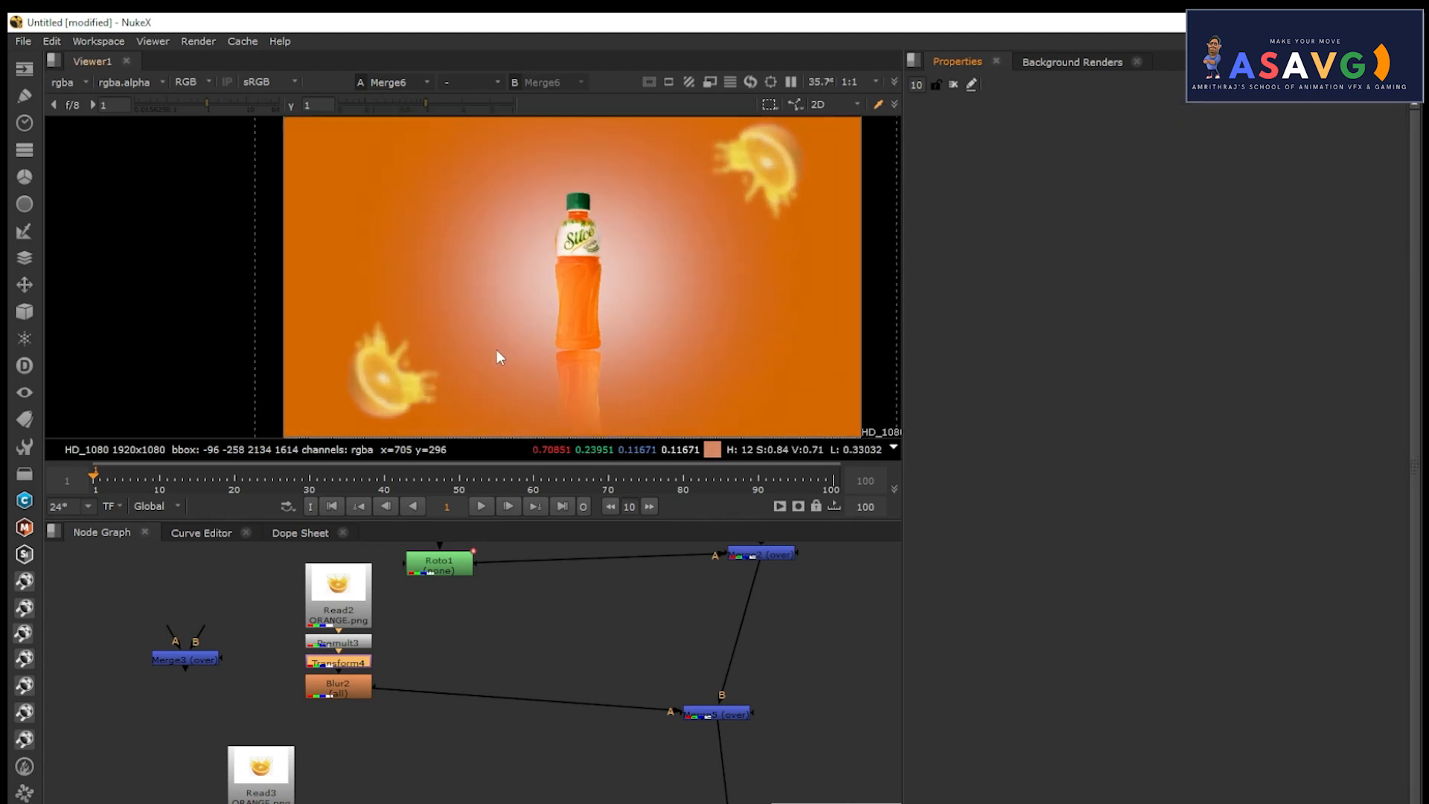
pyautogui.scroll(-2, 557, 393)
pyautogui.moveTo(556, 385); pyautogui.dragTo(574, 326, button='middle')
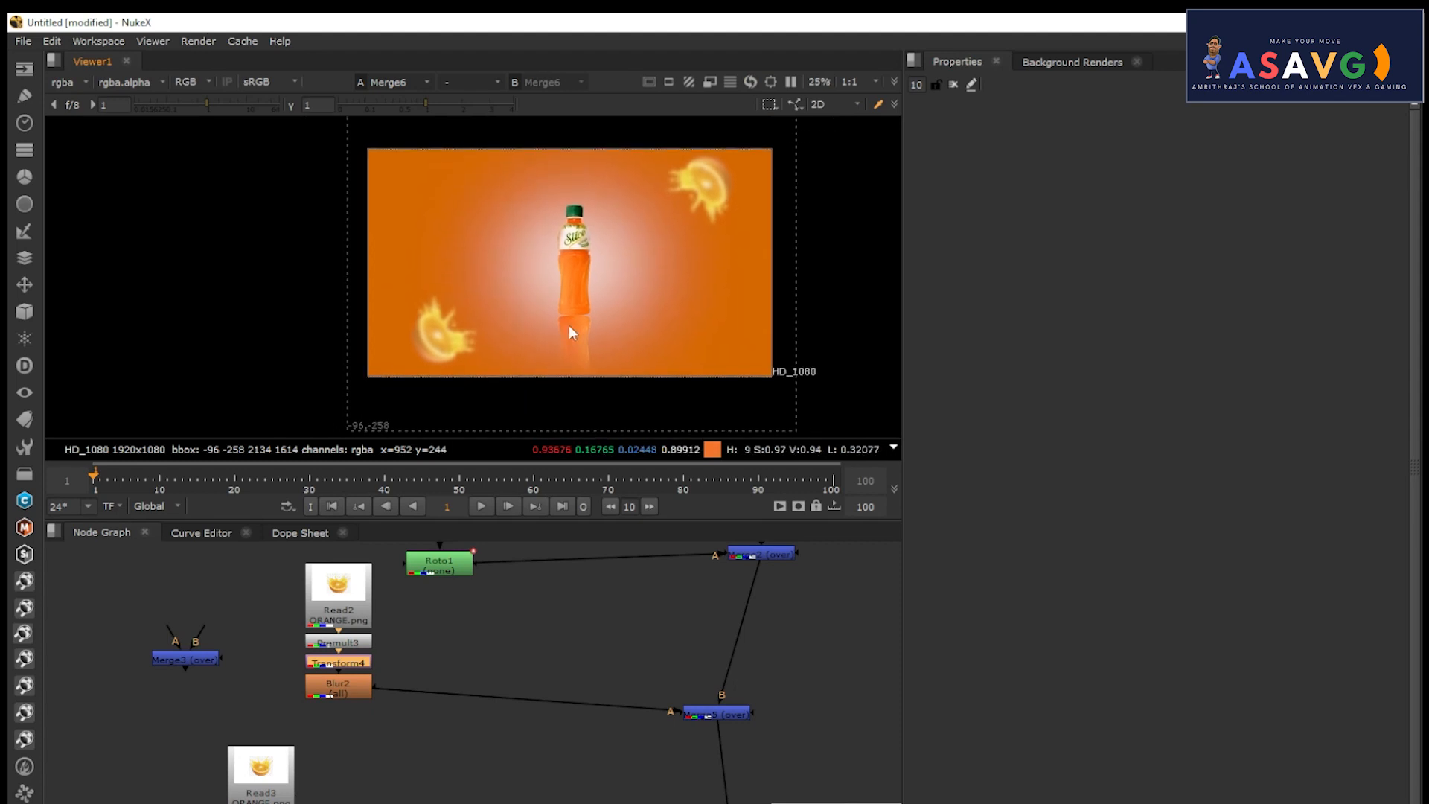
# Try a Glow node after Blur2 on the lower-left orange.
pyautogui.scroll(-3, 503, 671)
pyautogui.scroll(4, 536, 673)
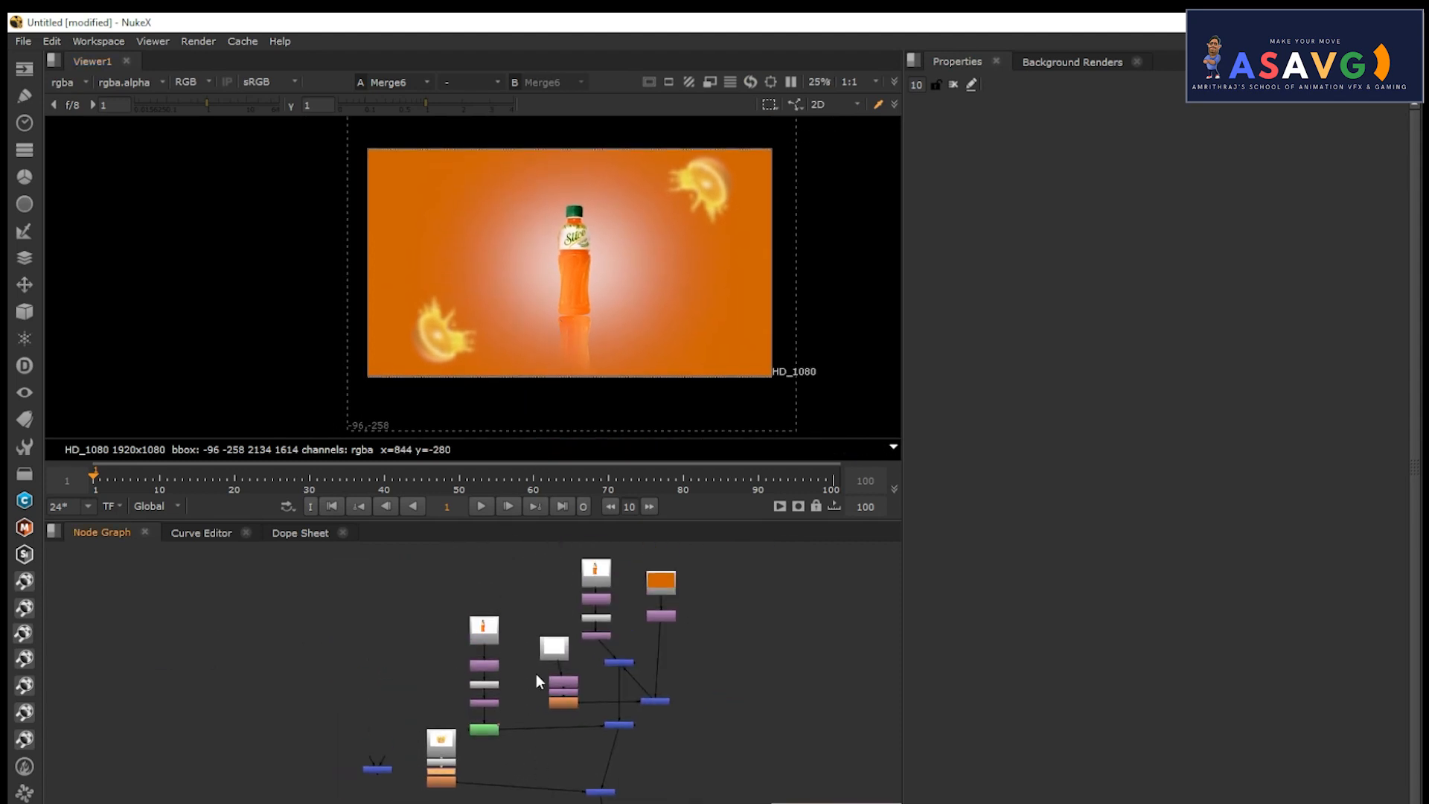
pyautogui.moveTo(632, 682); pyautogui.dragTo(589, 690, button='middle')
pyautogui.moveTo(537, 740); pyautogui.dragTo(635, 568, button='middle')
pyautogui.moveTo(408, 756)
pyautogui.mouseDown(button='middle')
pyautogui.moveTo(479, 653)
pyautogui.moveTo(478, 747)
pyautogui.moveTo(450, 745)
pyautogui.mouseUp(button='middle')
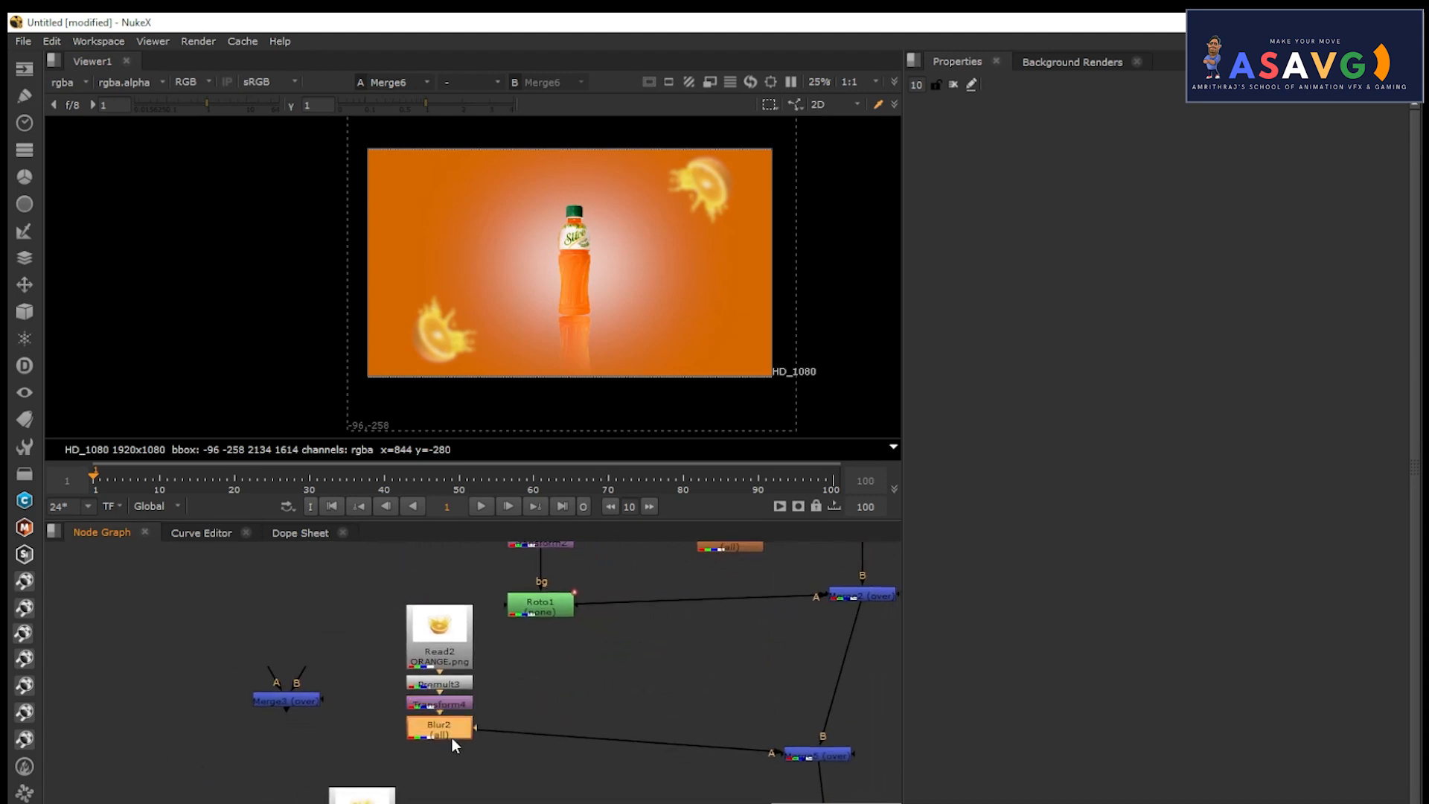
pyautogui.press('Tab')
pyautogui.write('g')
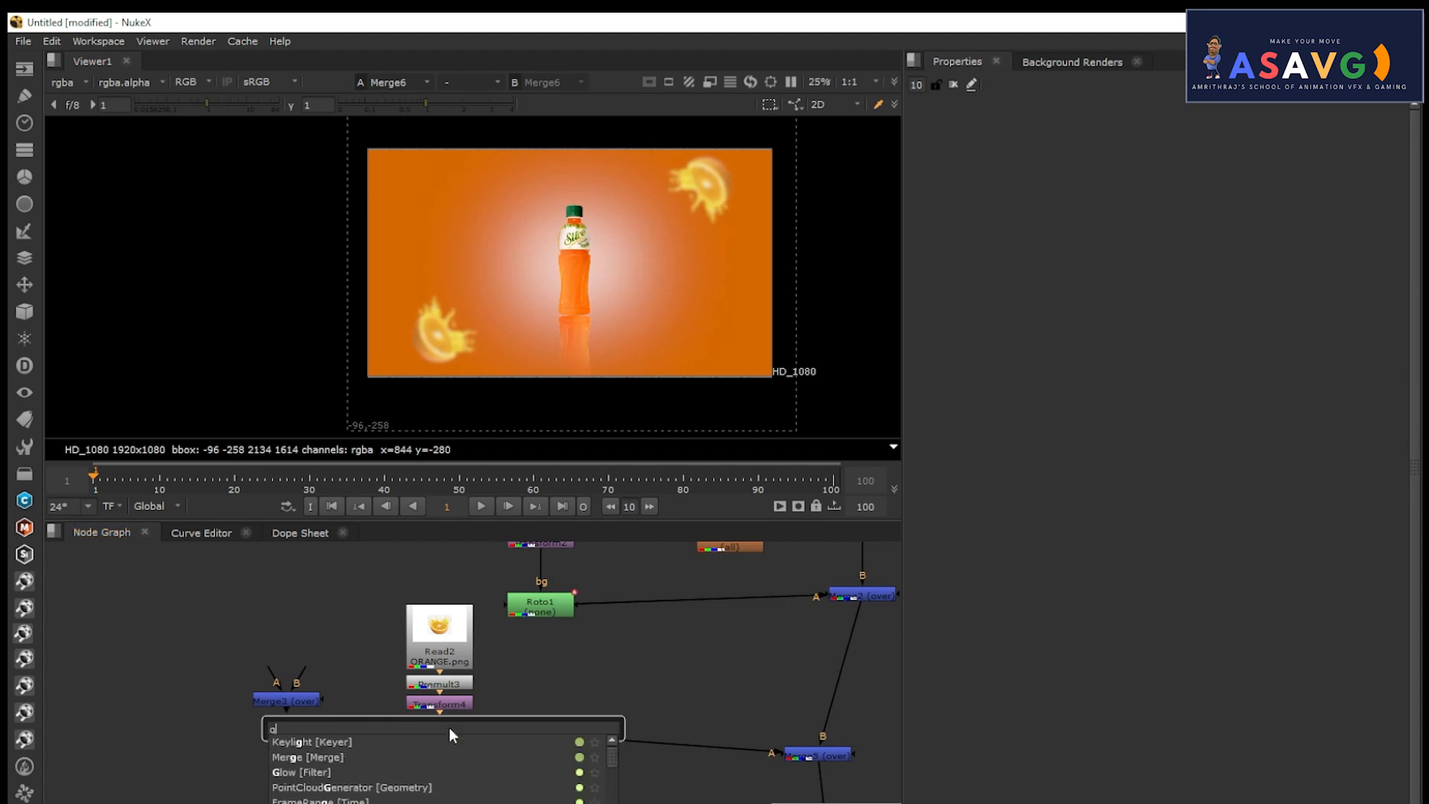
pyautogui.write('loe')
pyautogui.press('BackSpace')
pyautogui.press('BackSpace')
pyautogui.press('BackSpace')
pyautogui.press('BackSpace')
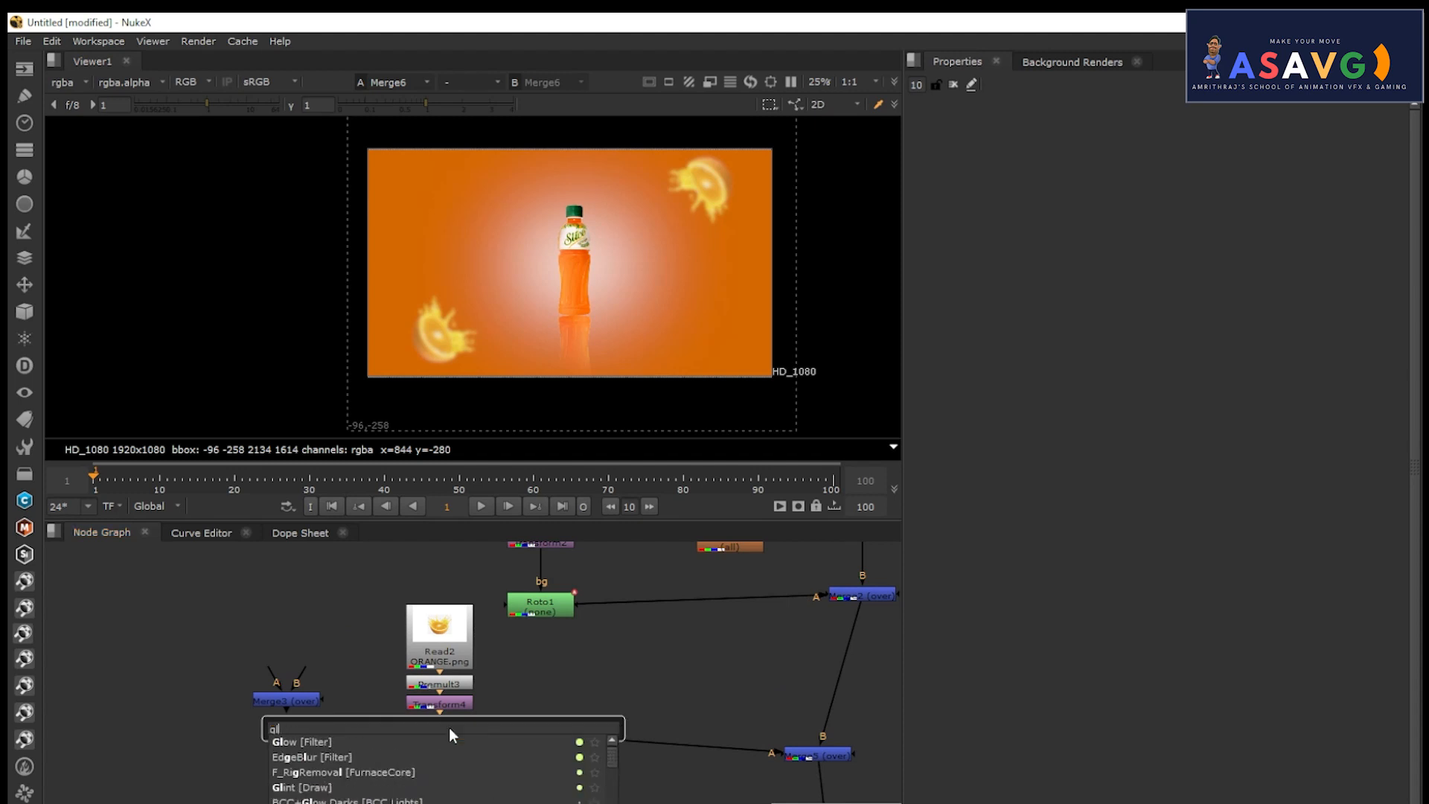
pyautogui.write('glow')
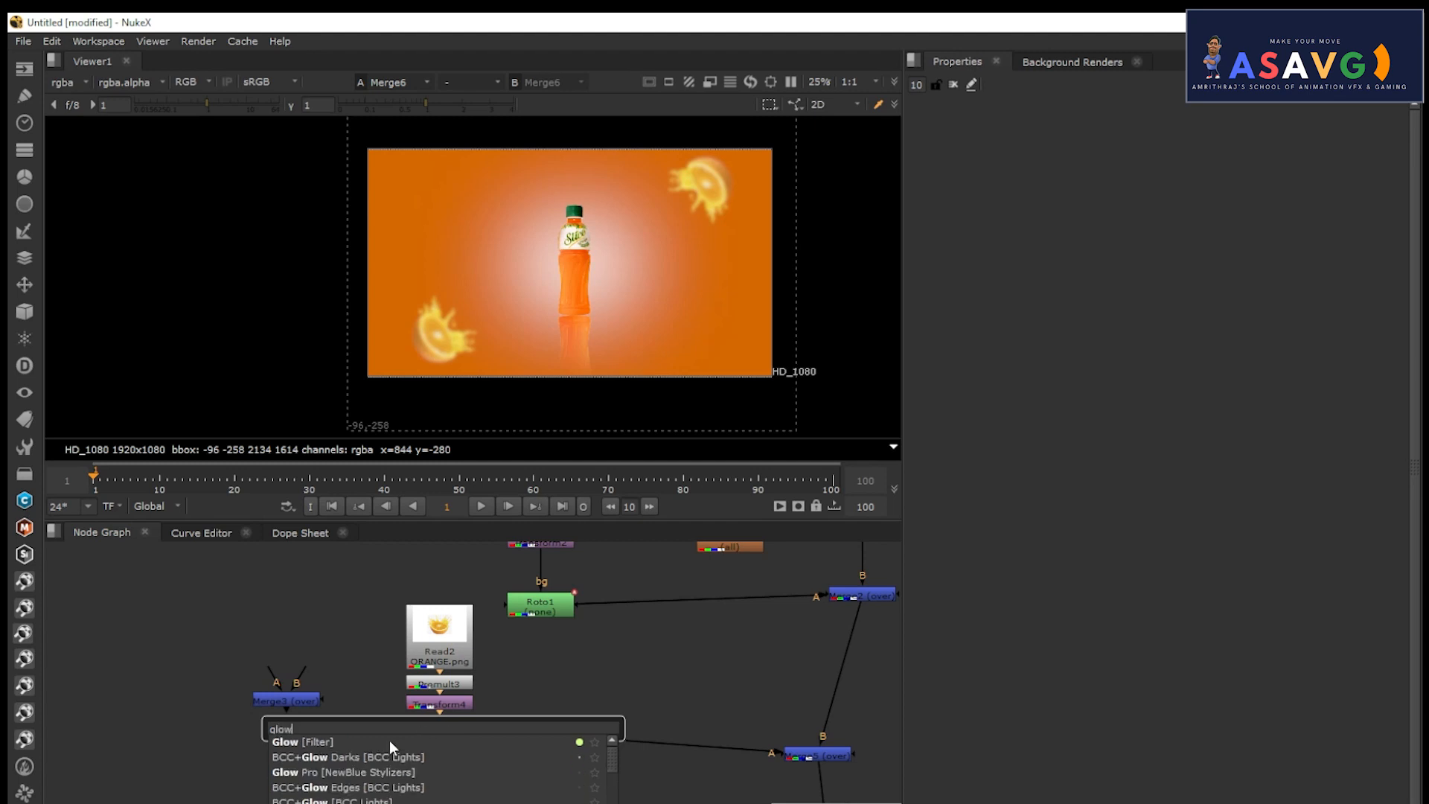
pyautogui.press('Return')
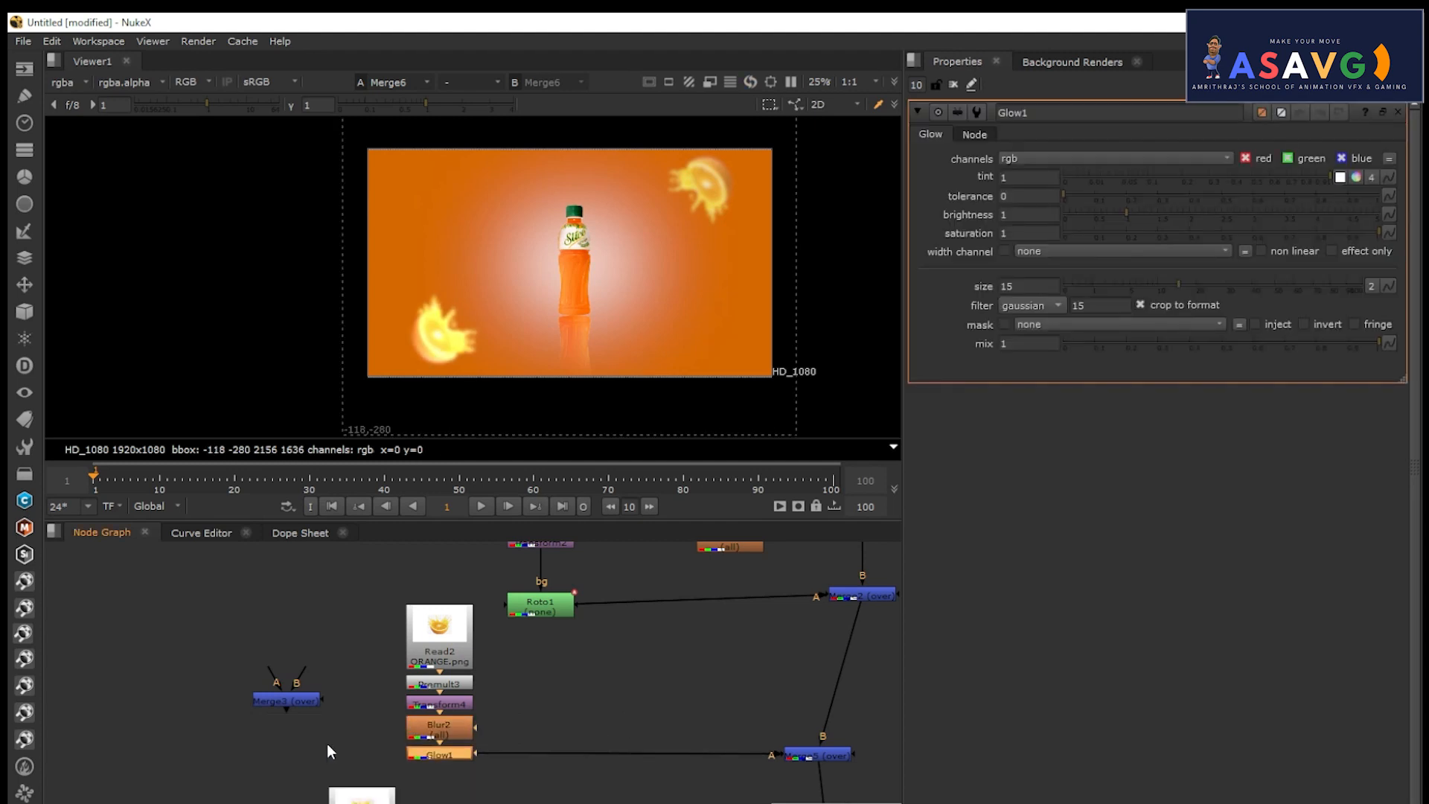
# Try a copy of the Glow node after Blur3 and undo both Glow additions.
pyautogui.moveTo(538, 736); pyautogui.dragTo(485, 776, button='middle')
pyautogui.moveTo(584, 733); pyautogui.dragTo(467, 507, button='middle')
pyautogui.moveTo(569, 695); pyautogui.dragTo(595, 621, button='middle')
pyautogui.click(239, 732)
pyautogui.hotkey('ctrl', 'v')
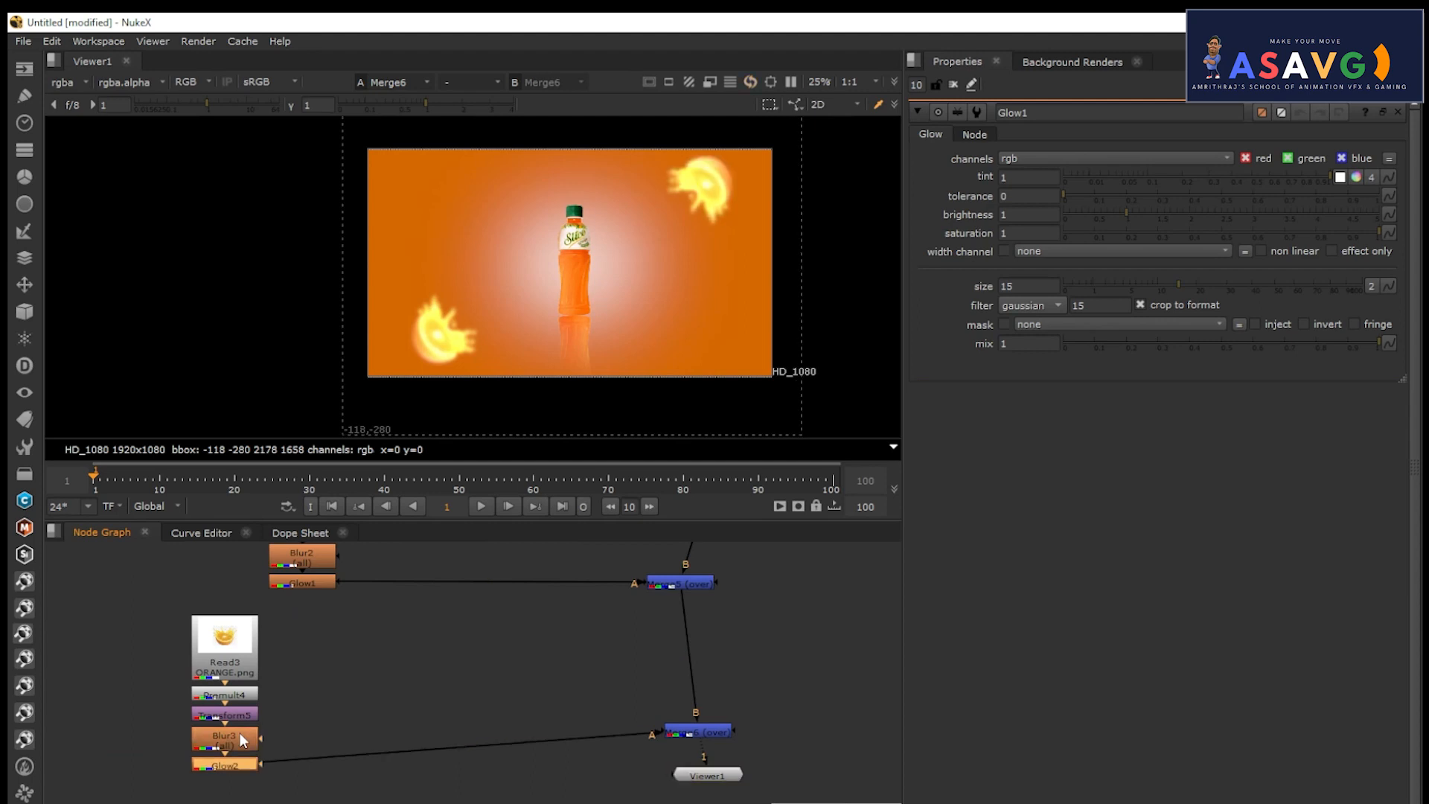
pyautogui.hotkey('ctrl', 'z')
pyautogui.hotkey('ctrl', 'z')
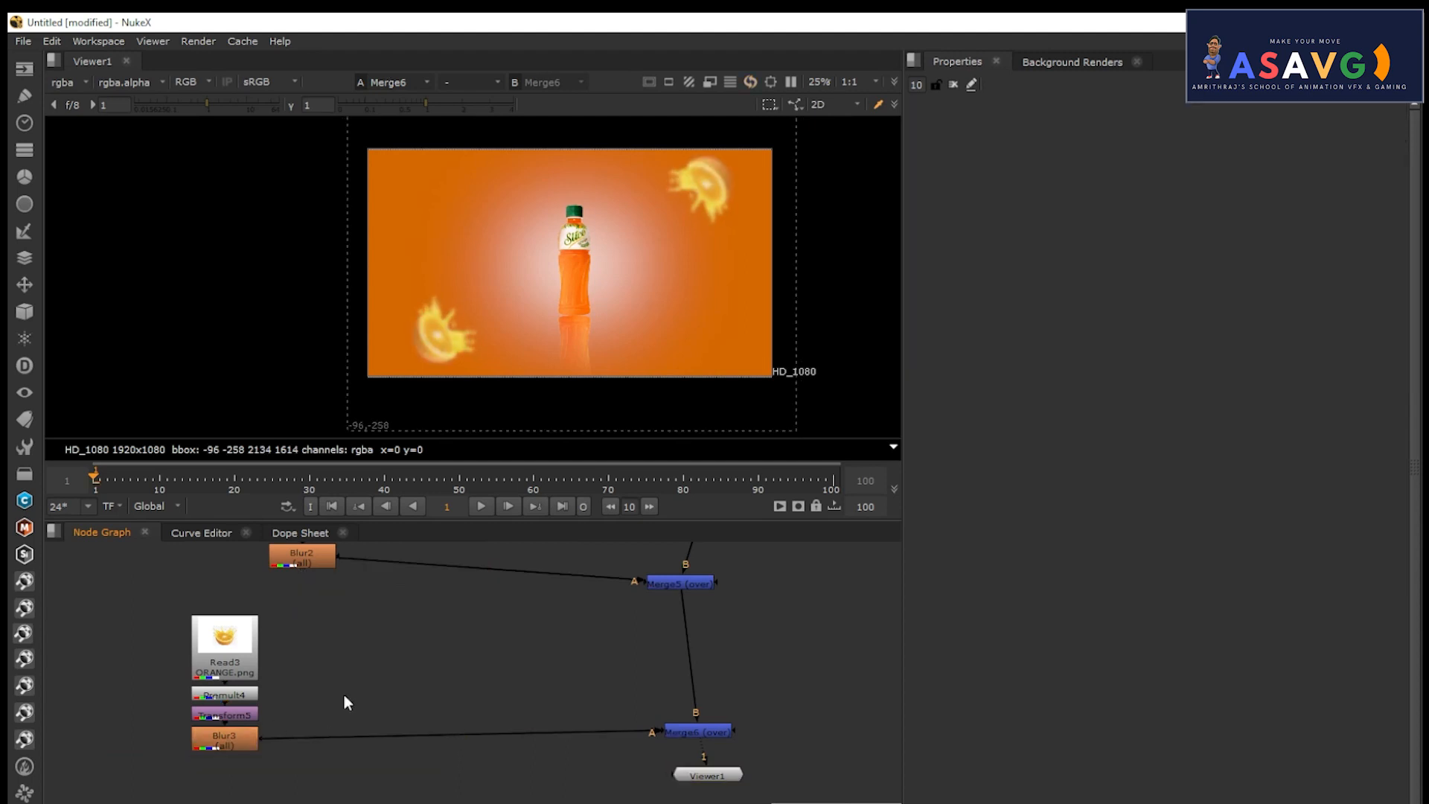
# Move the Viewer node further down below Merge6 to make room in the node graph.
pyautogui.moveTo(347, 690); pyautogui.dragTo(340, 754, button='middle')
pyautogui.scroll(-2, 446, 610)
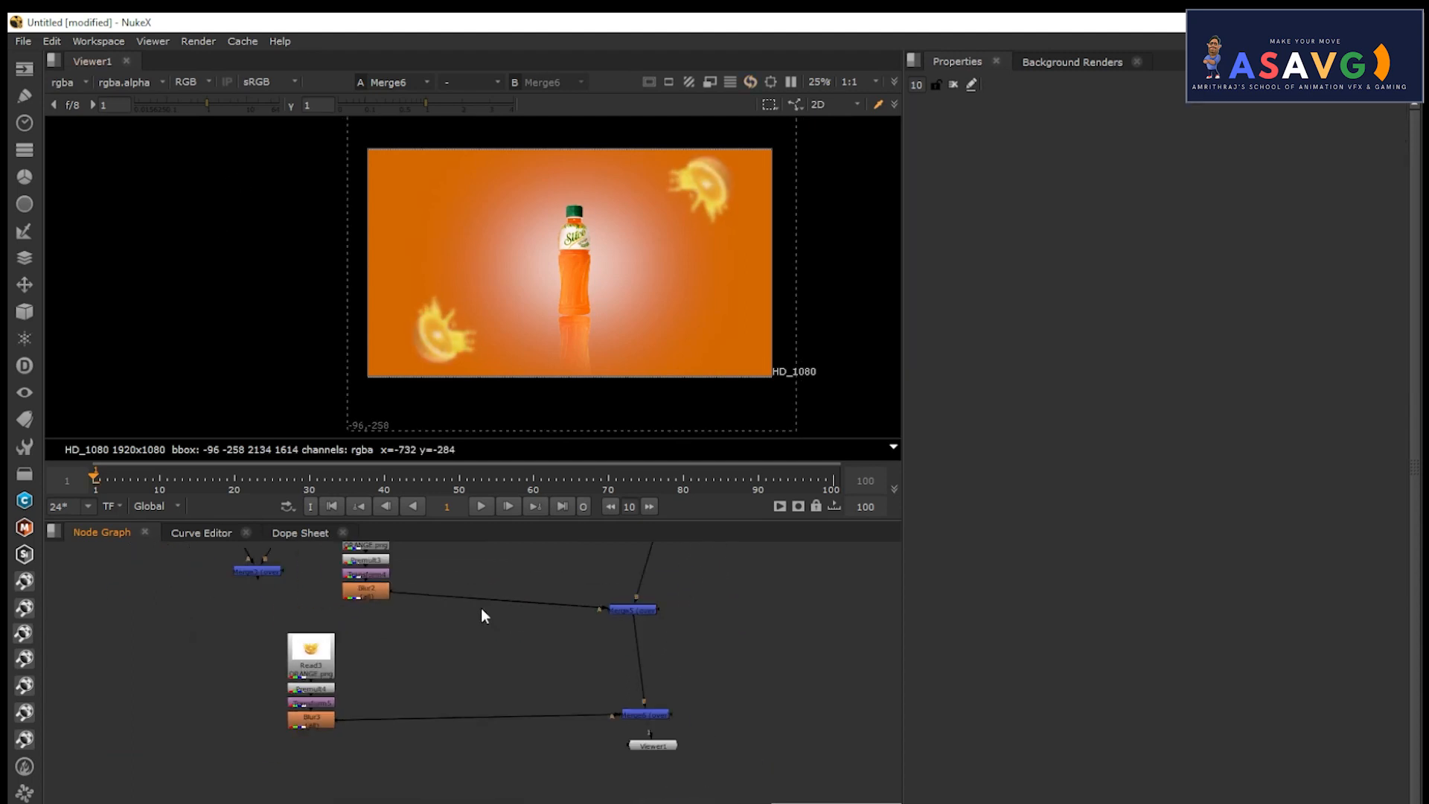
pyautogui.moveTo(654, 747); pyautogui.dragTo(649, 803)
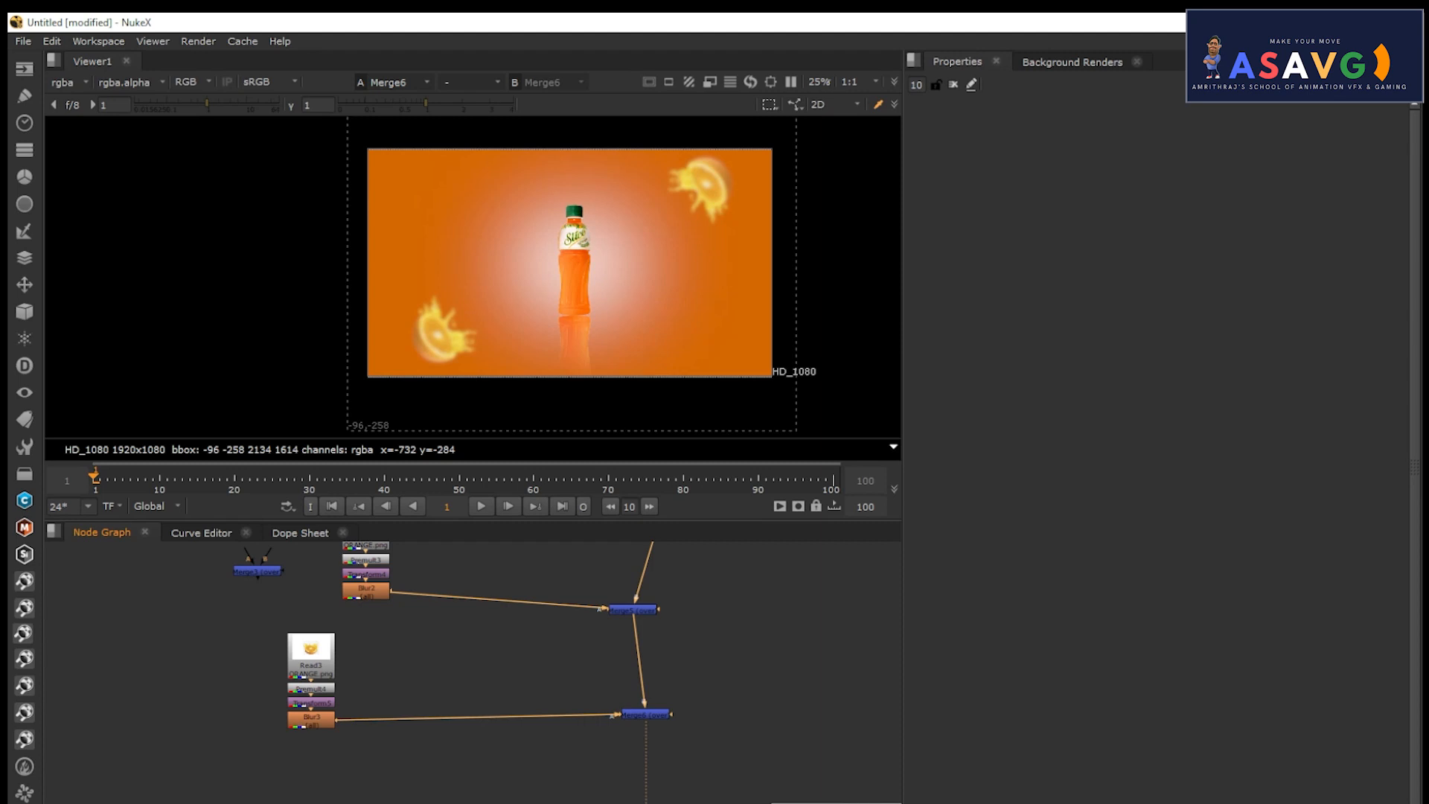
pyautogui.click(34, 72)
pyautogui.click(152, 70)
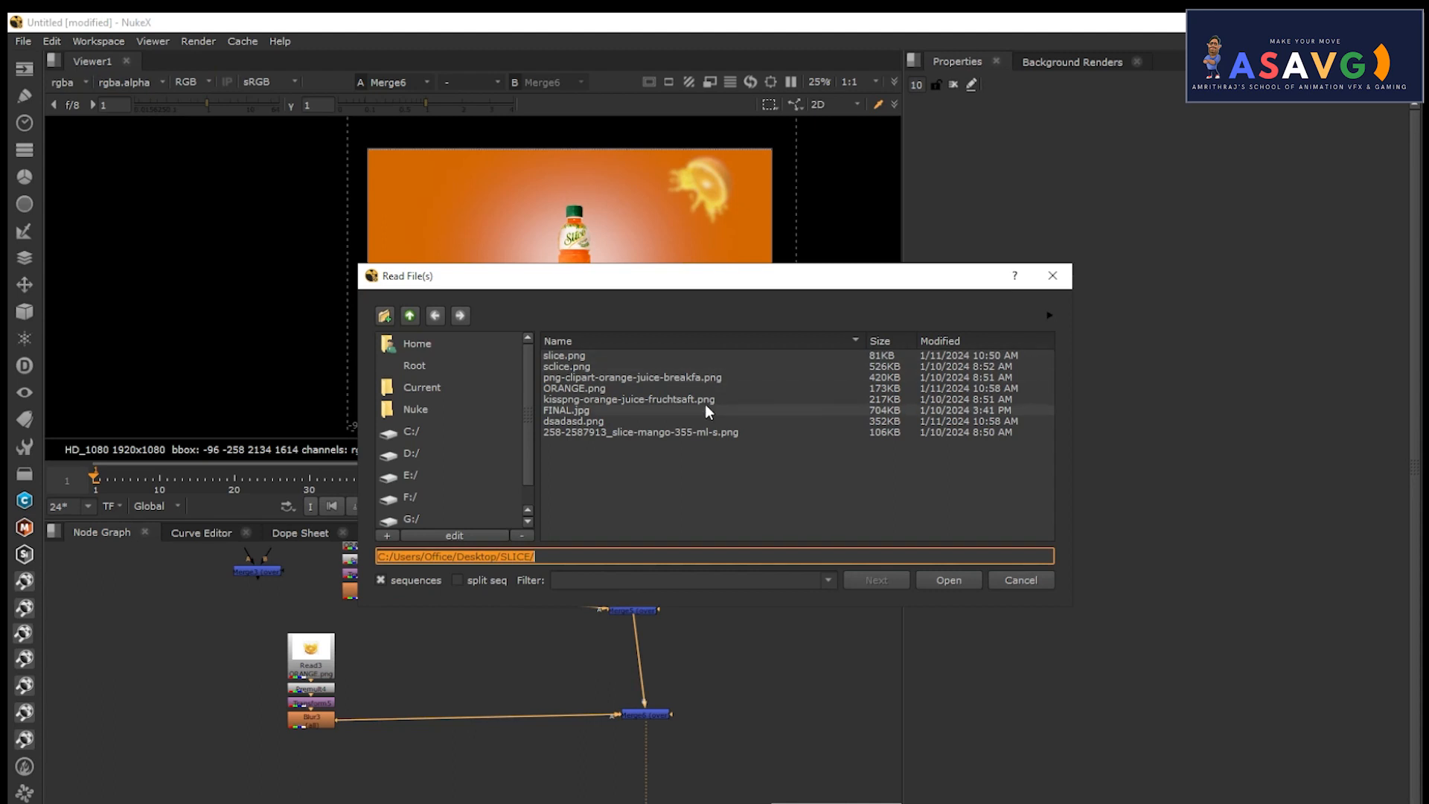
pyautogui.click(1053, 276)
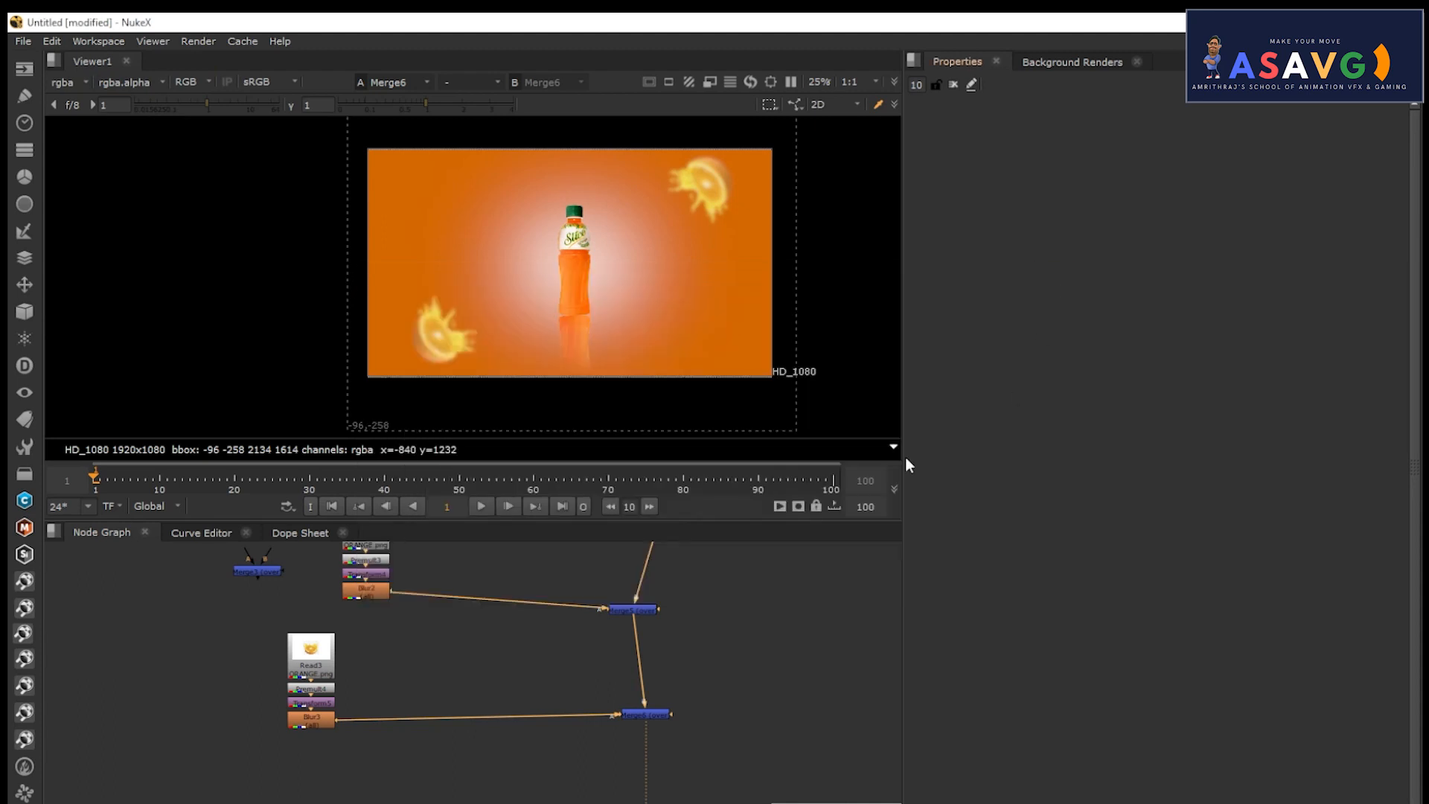
# Switch to File Explorer and look for a splash image in the Social media design folder on drive F:.
pyautogui.press('super+e')
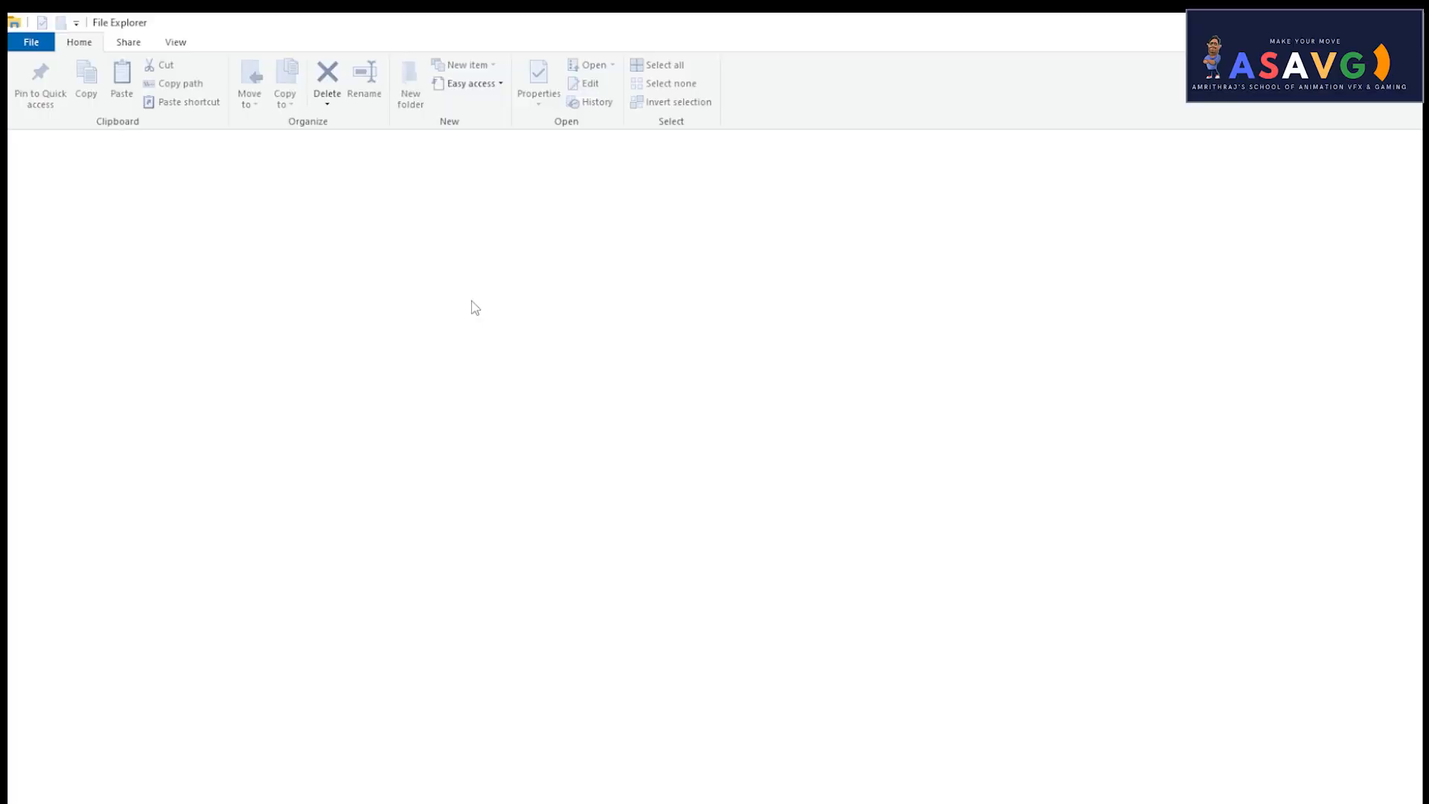
pyautogui.click(85, 506)
pyautogui.click(78, 486)
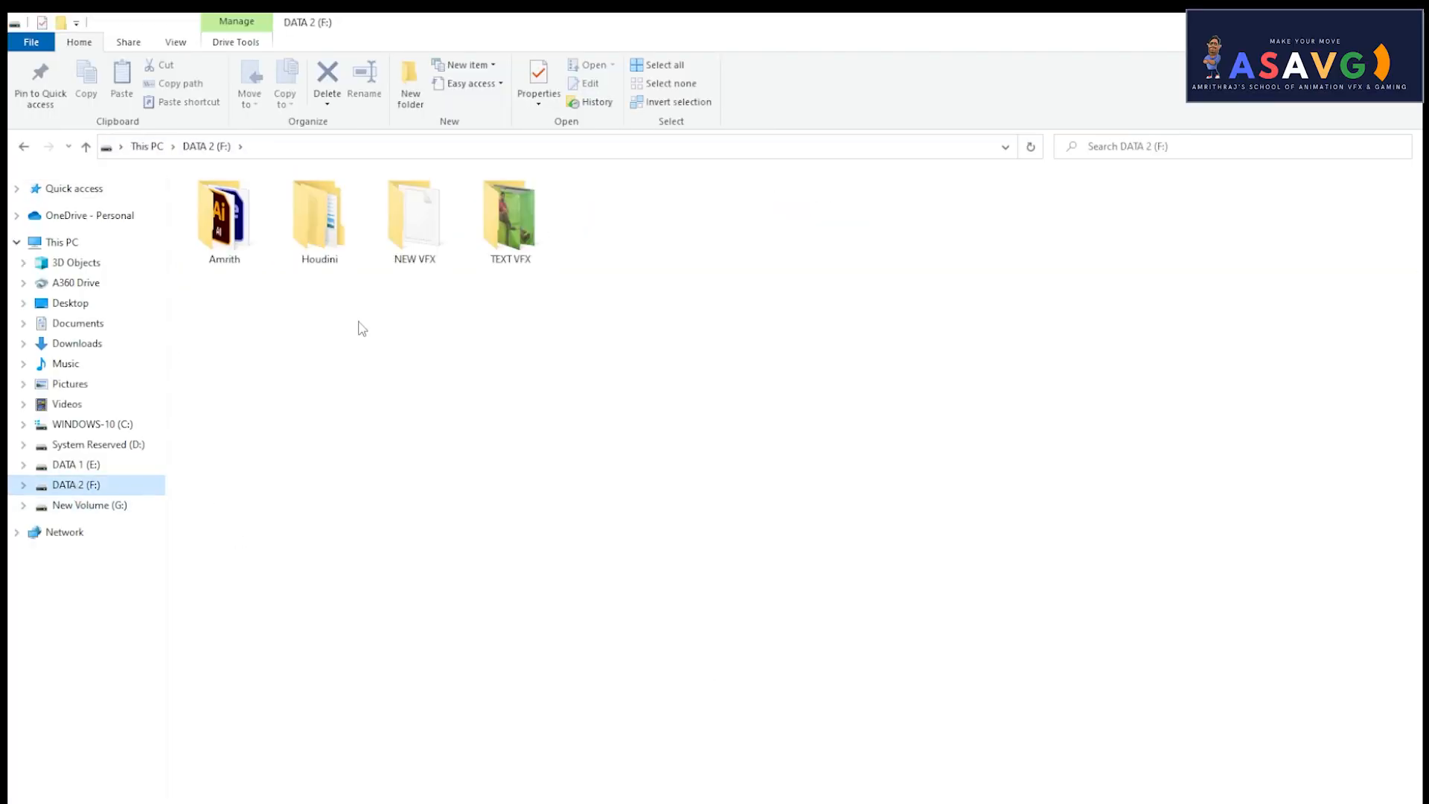
pyautogui.click(93, 504)
pyautogui.click(569, 777)
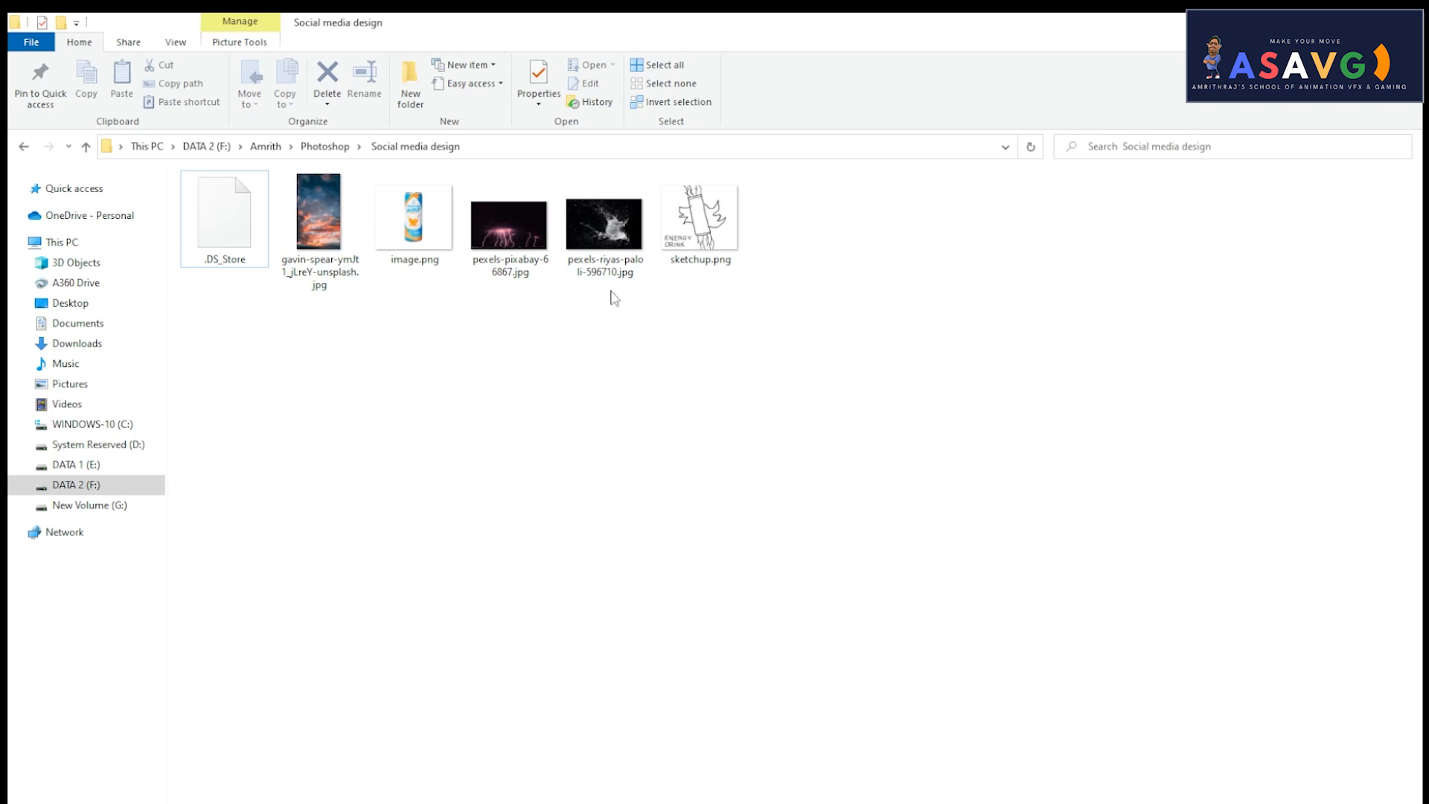
pyautogui.click(1326, 23)
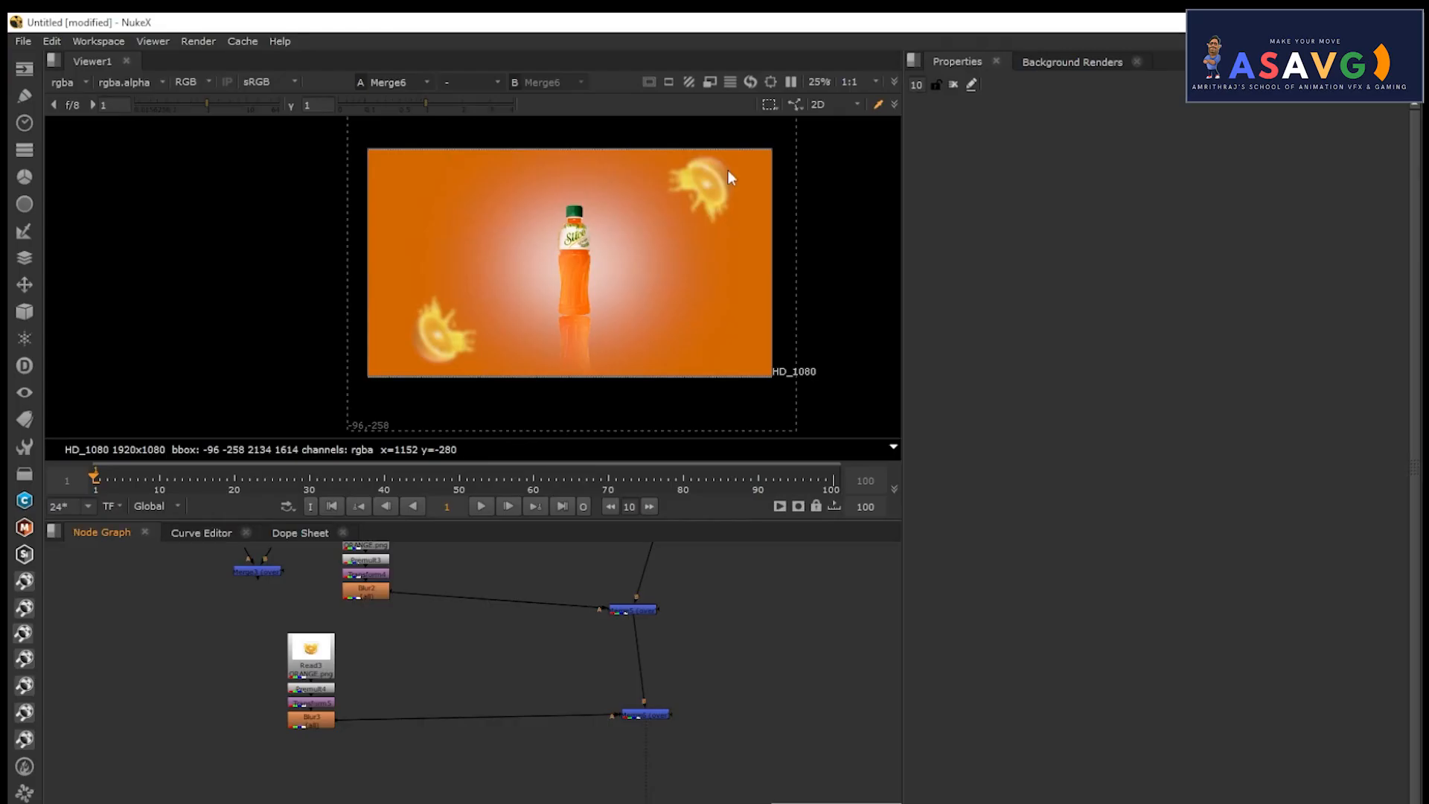
# Import pexels-riyas-paloli-596710.jpg from the Social media design folder as a new Read node.
pyautogui.click(20, 70)
pyautogui.click(94, 75)
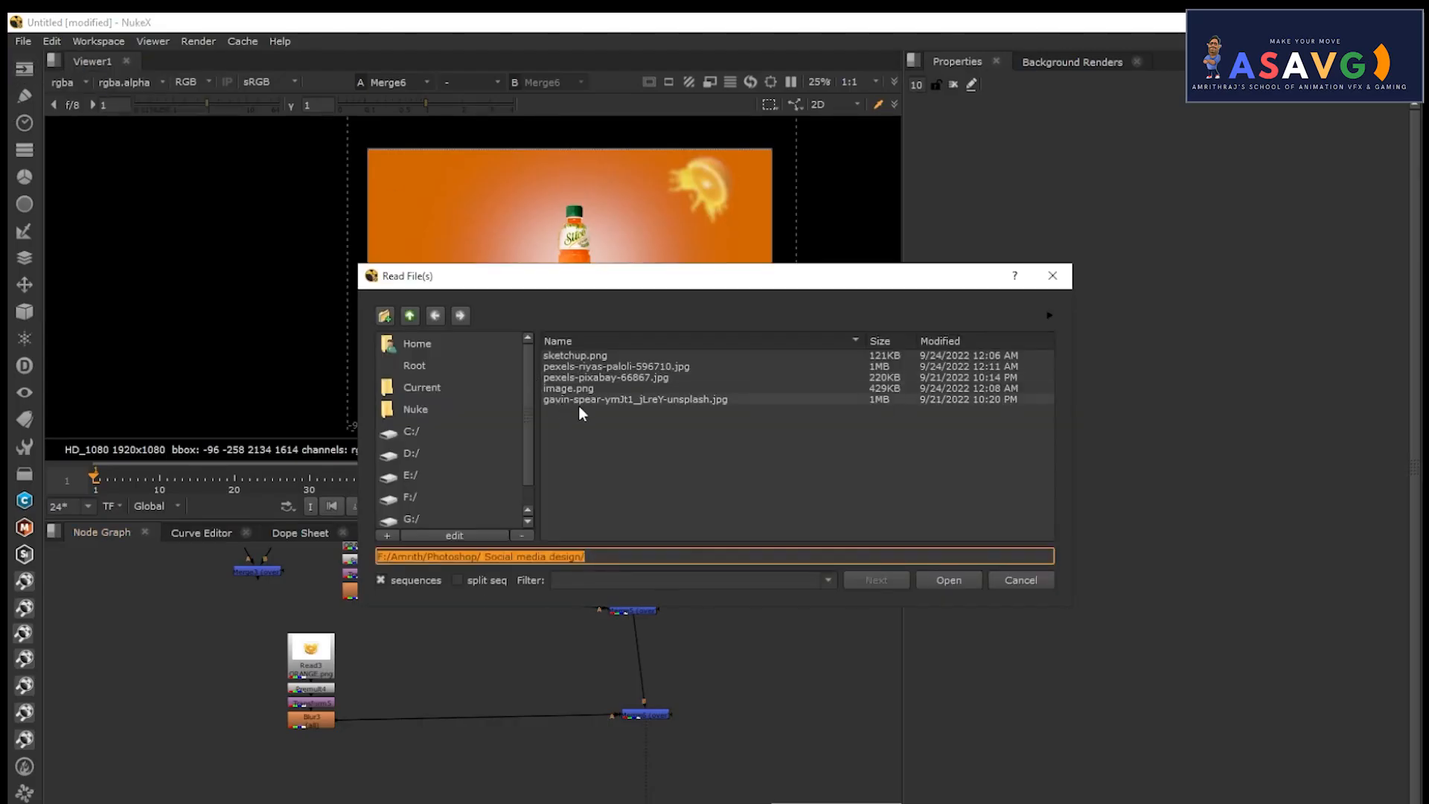
pyautogui.click(674, 367)
pyautogui.doubleClick(674, 367)
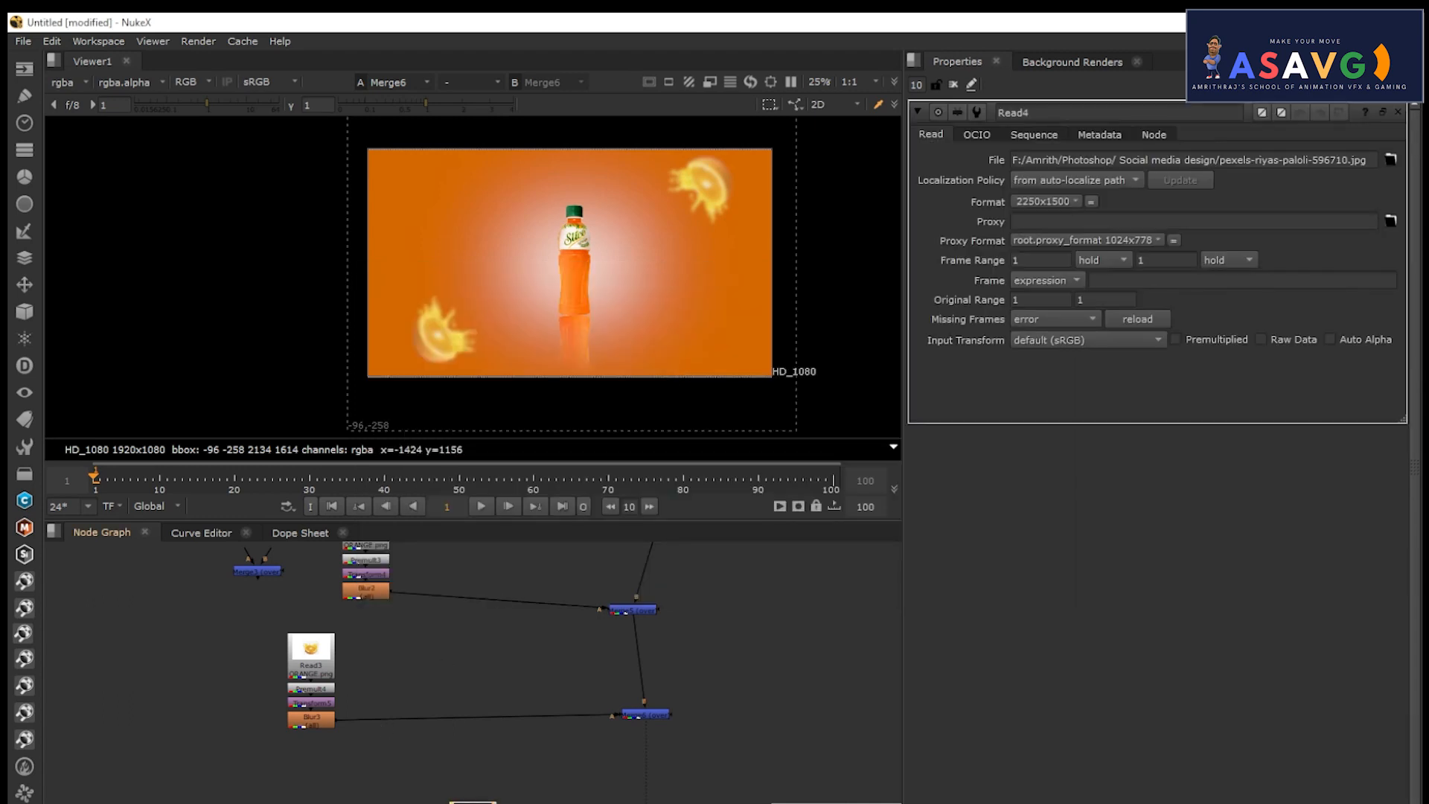
# Display the splash image in the viewer and place the Viewer node just below Read4.
pyautogui.moveTo(487, 791); pyautogui.dragTo(487, 696, button='middle')
pyautogui.press('1')
pyautogui.moveTo(641, 733); pyautogui.dragTo(522, 803)
pyautogui.scroll(2, 513, 711)
pyautogui.moveTo(460, 730); pyautogui.dragTo(371, 649, button='middle')
pyautogui.scroll(-2, 372, 655)
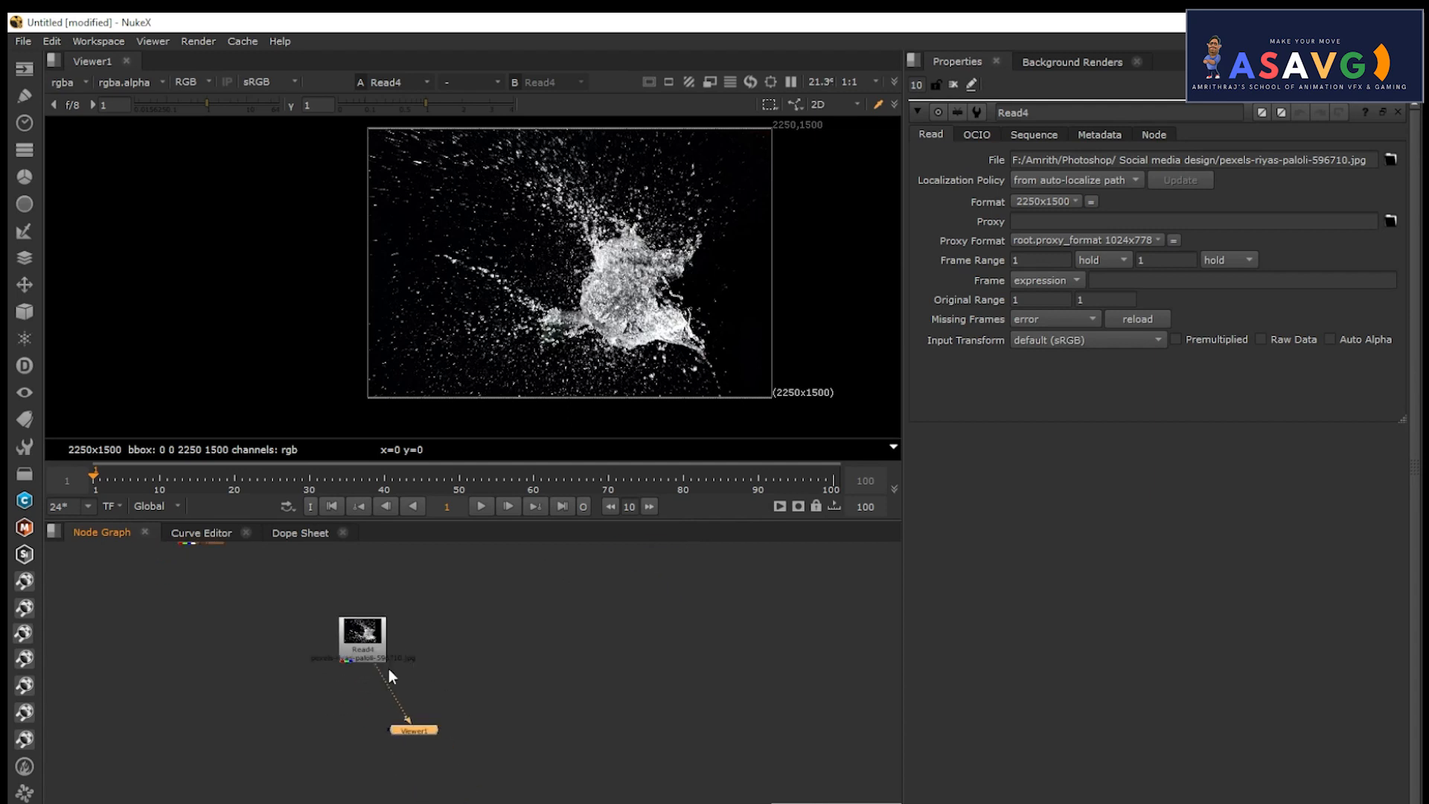
# Try a Premult node after the splash image's Read4 node and delete it.
pyautogui.click(366, 654)
pyautogui.press('Tab')
pyautogui.write('pre')
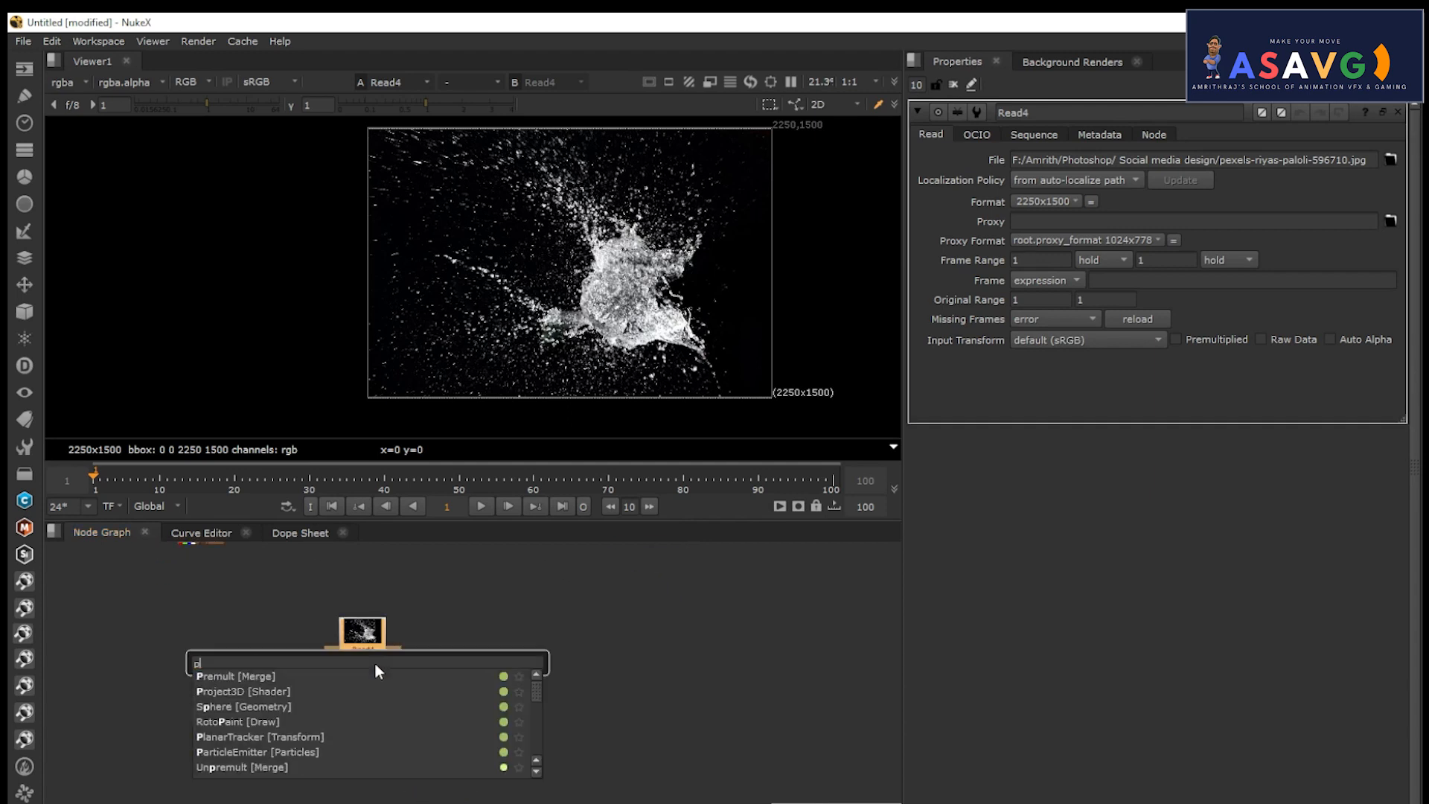
pyautogui.click(267, 675)
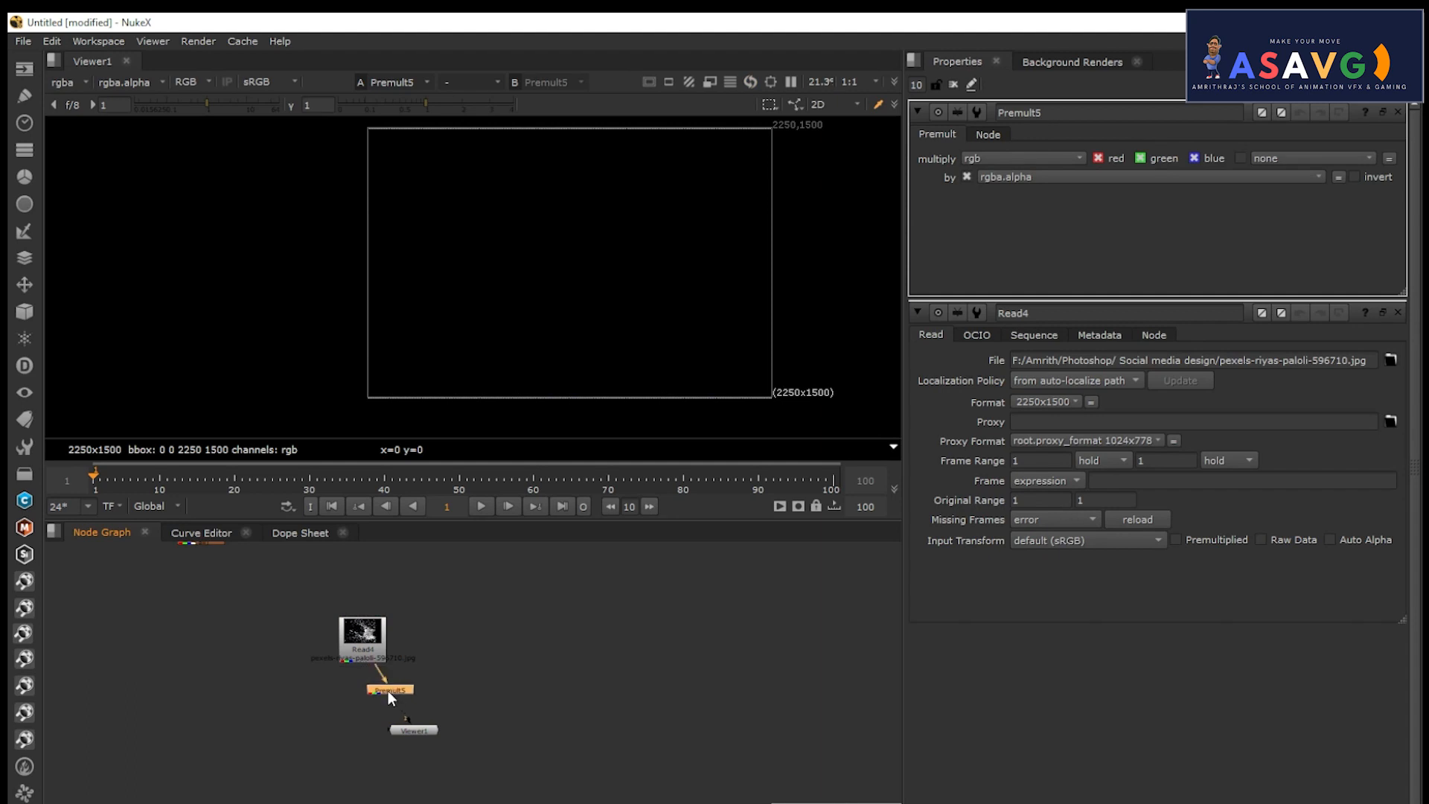
pyautogui.scroll(2, 387, 690)
pyautogui.press('Delete')
# Move the splash's Read4 node aside and create a new Merge node below Merge6.
pyautogui.scroll(-3, 385, 692)
pyautogui.moveTo(439, 672); pyautogui.dragTo(531, 701, button='middle')
pyautogui.scroll(1, 465, 694)
pyautogui.moveTo(465, 695); pyautogui.dragTo(316, 670)
pyautogui.click(639, 702)
pyautogui.press('m')
pyautogui.scroll(3, 641, 678)
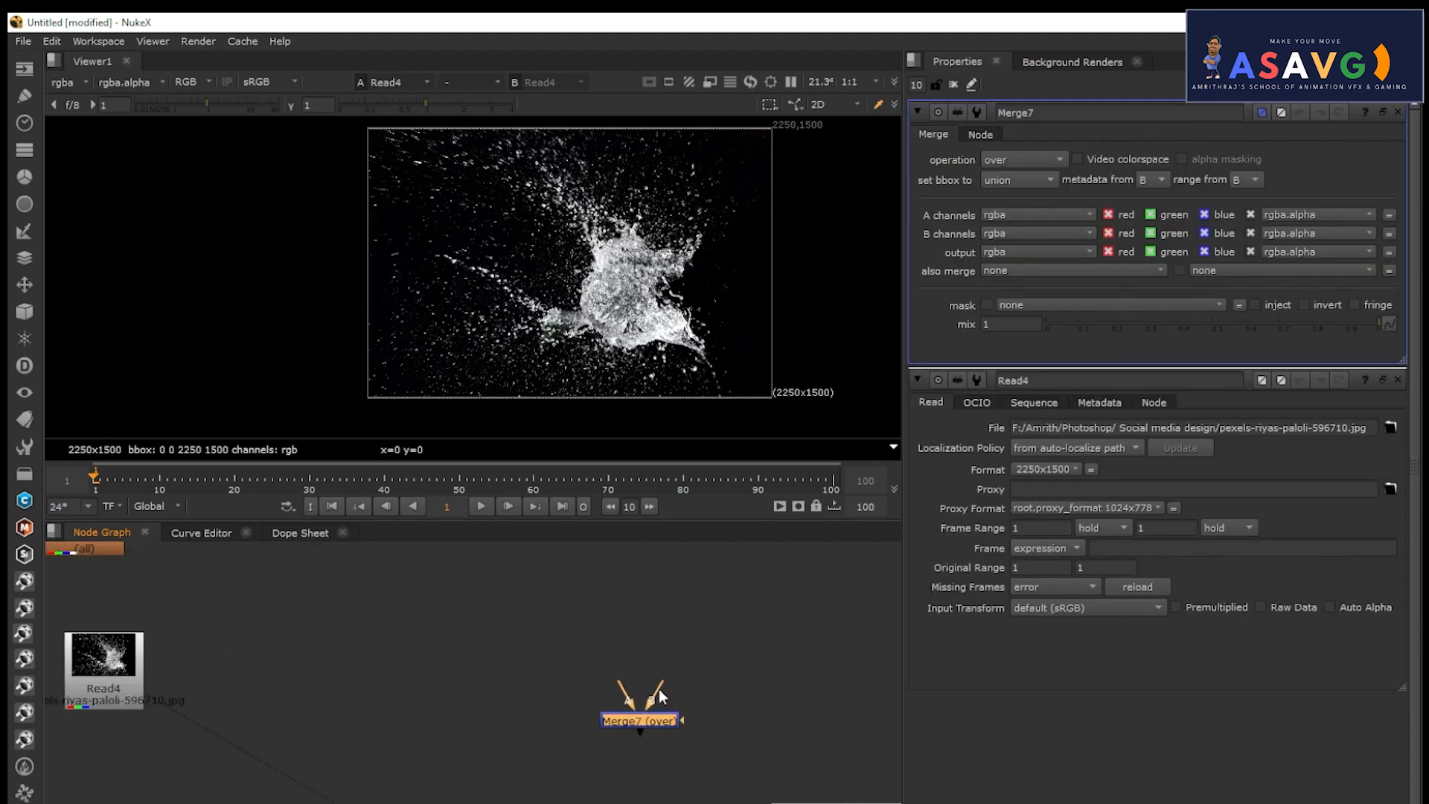
# Connect Merge7's B input to Merge6 and its A input to Read4, and view the merged splash.
pyautogui.scroll(-1, 660, 696)
pyautogui.moveTo(655, 694); pyautogui.dragTo(649, 556)
pyautogui.moveTo(631, 693); pyautogui.dragTo(195, 664)
pyautogui.moveTo(593, 785); pyautogui.dragTo(654, 751, button='middle')
pyautogui.moveTo(532, 790); pyautogui.dragTo(619, 803)
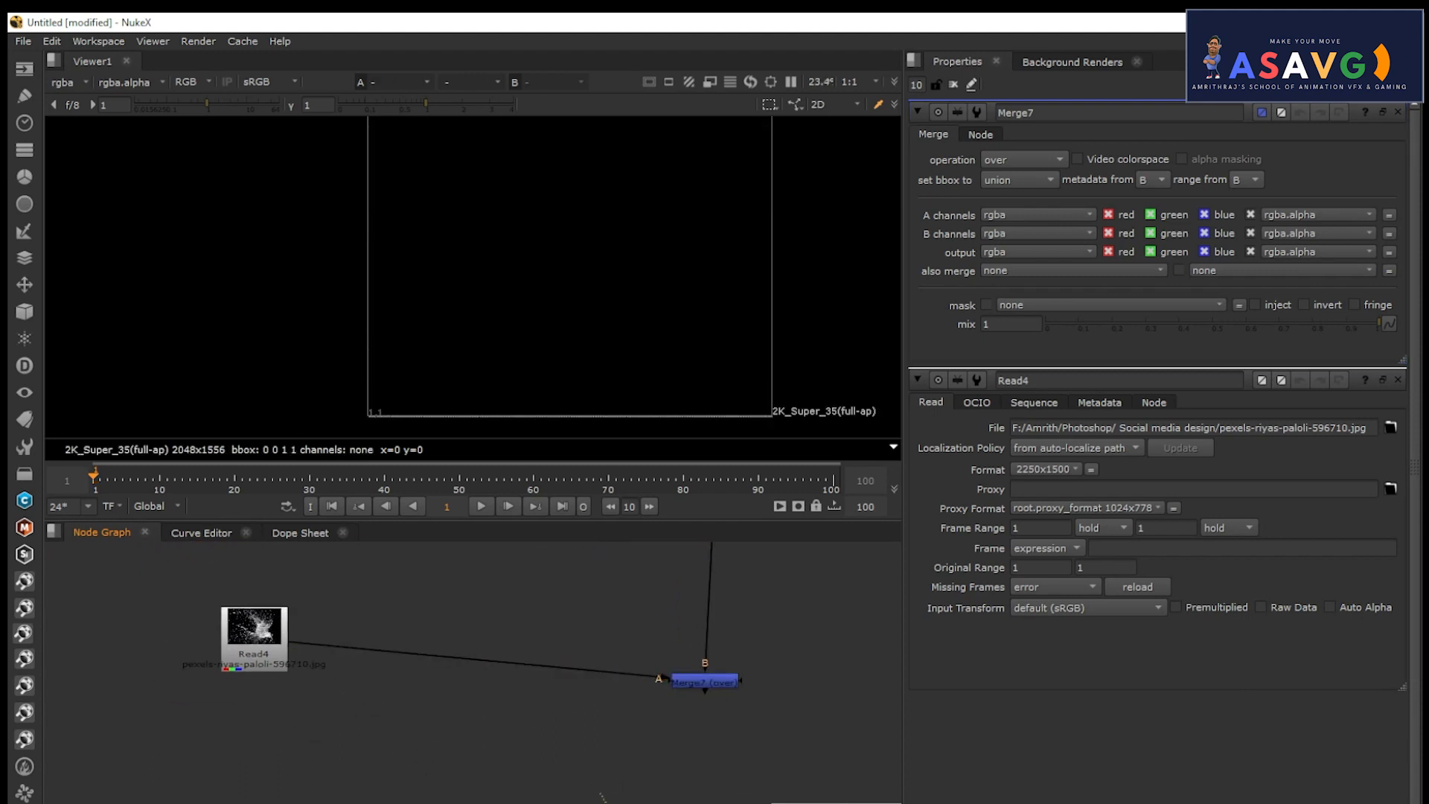
pyautogui.moveTo(694, 702); pyautogui.dragTo(703, 687)
pyautogui.click(704, 683)
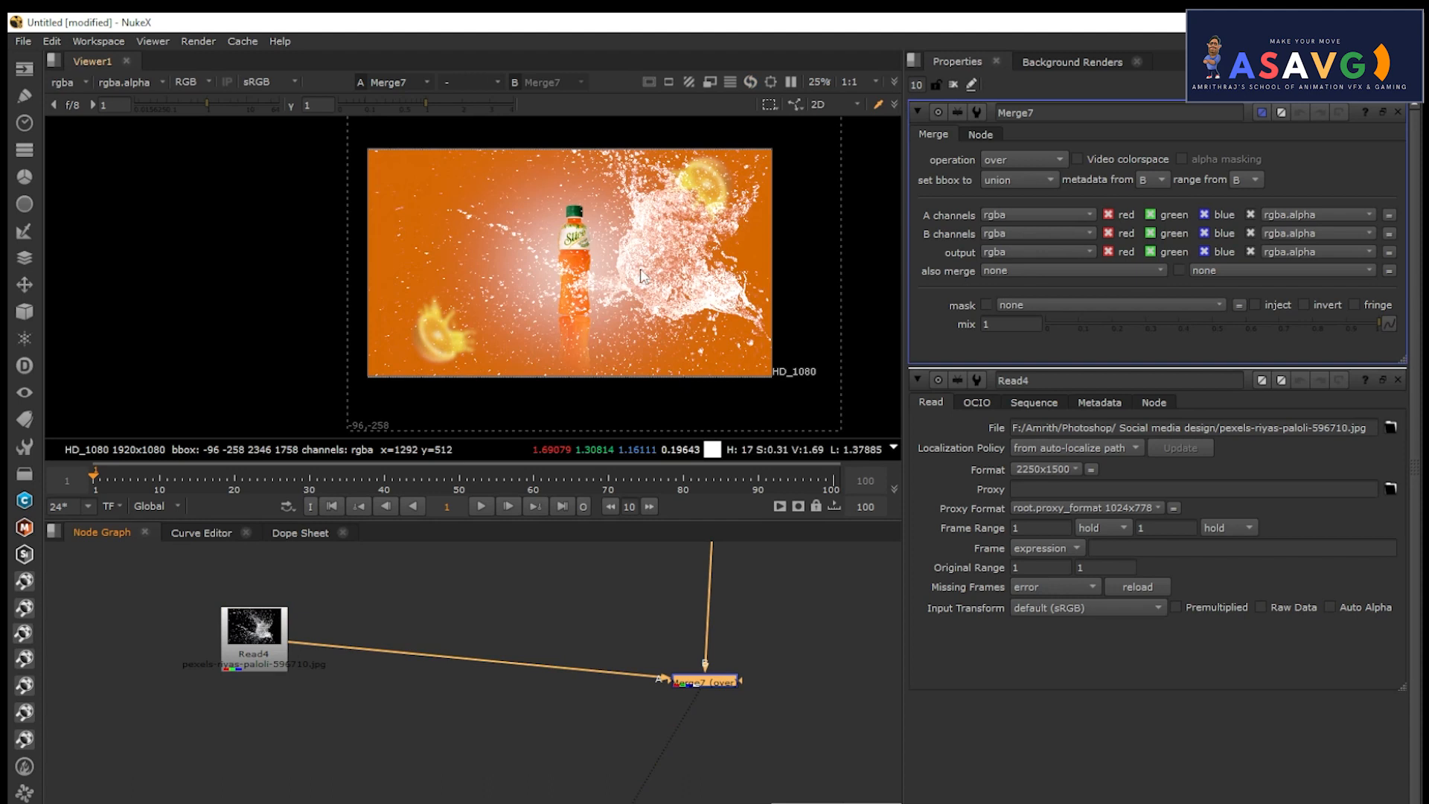
pyautogui.moveTo(617, 326); pyautogui.dragTo(608, 334, button='middle')
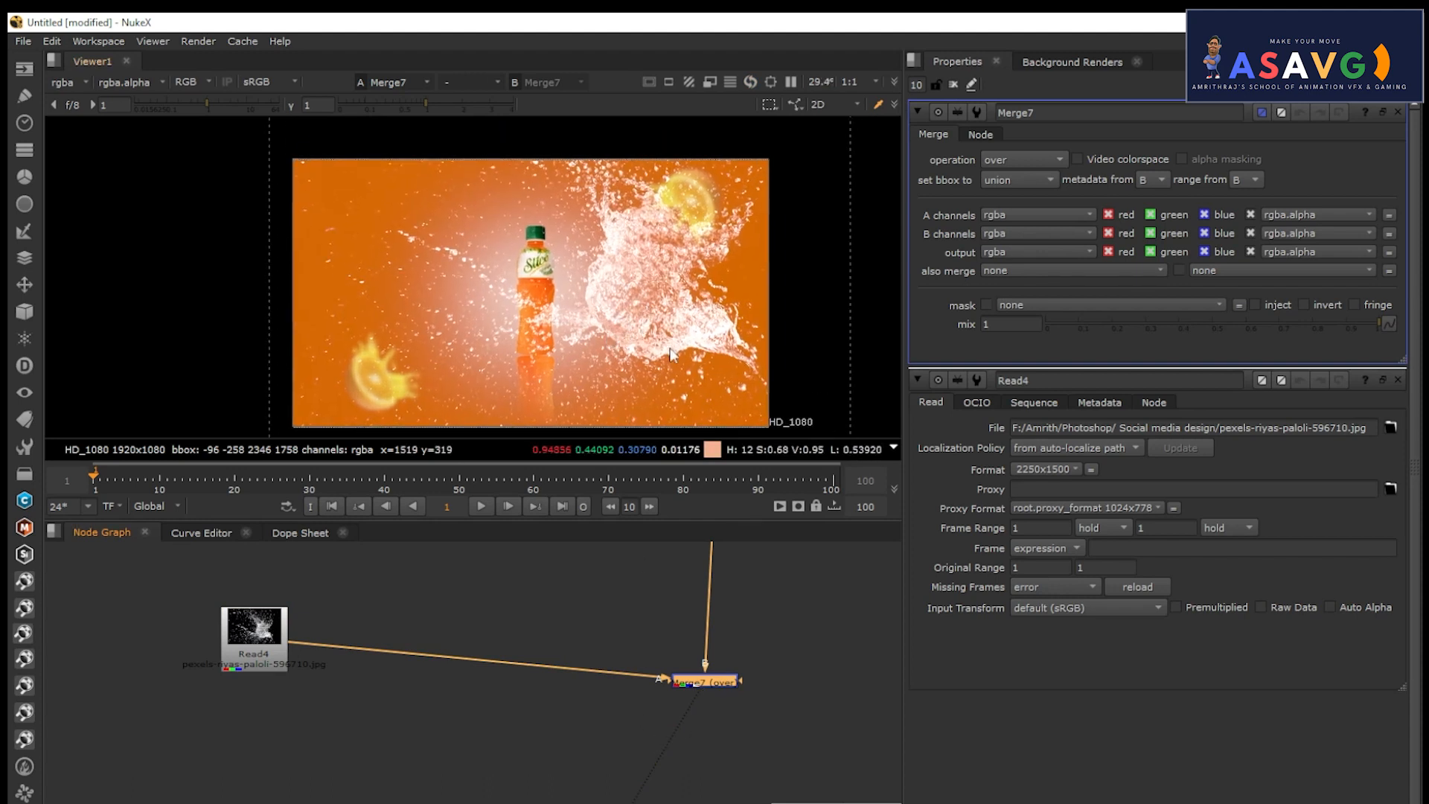
# Try a copy of the orange's Transform5 node after Read4 and undo the paste.
pyautogui.moveTo(267, 649); pyautogui.dragTo(359, 706, button='middle')
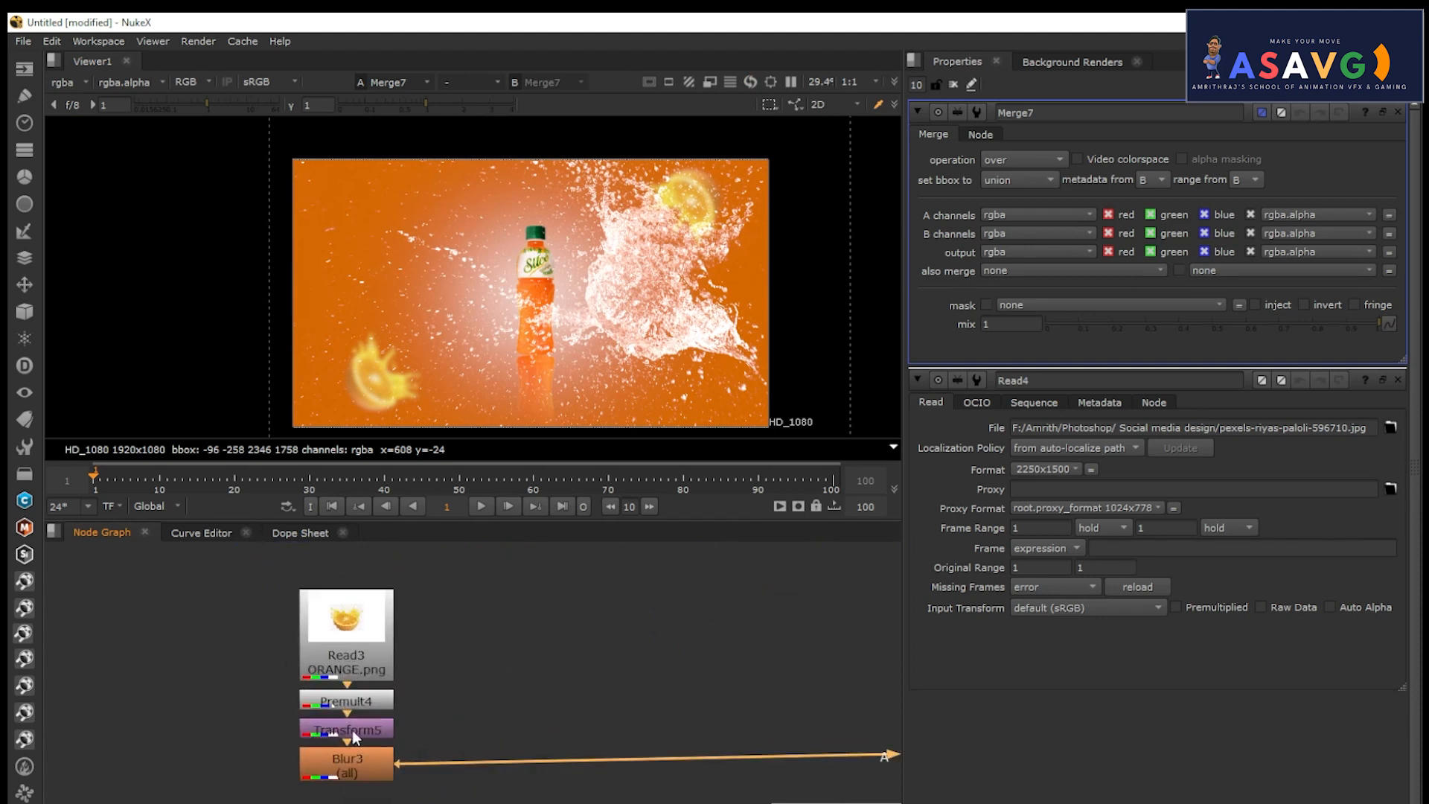
pyautogui.click(351, 730)
pyautogui.moveTo(515, 799); pyautogui.dragTo(549, 602, button='middle')
pyautogui.scroll(-2, 549, 604)
pyautogui.click(455, 685)
pyautogui.hotkey('ctrl', 'v')
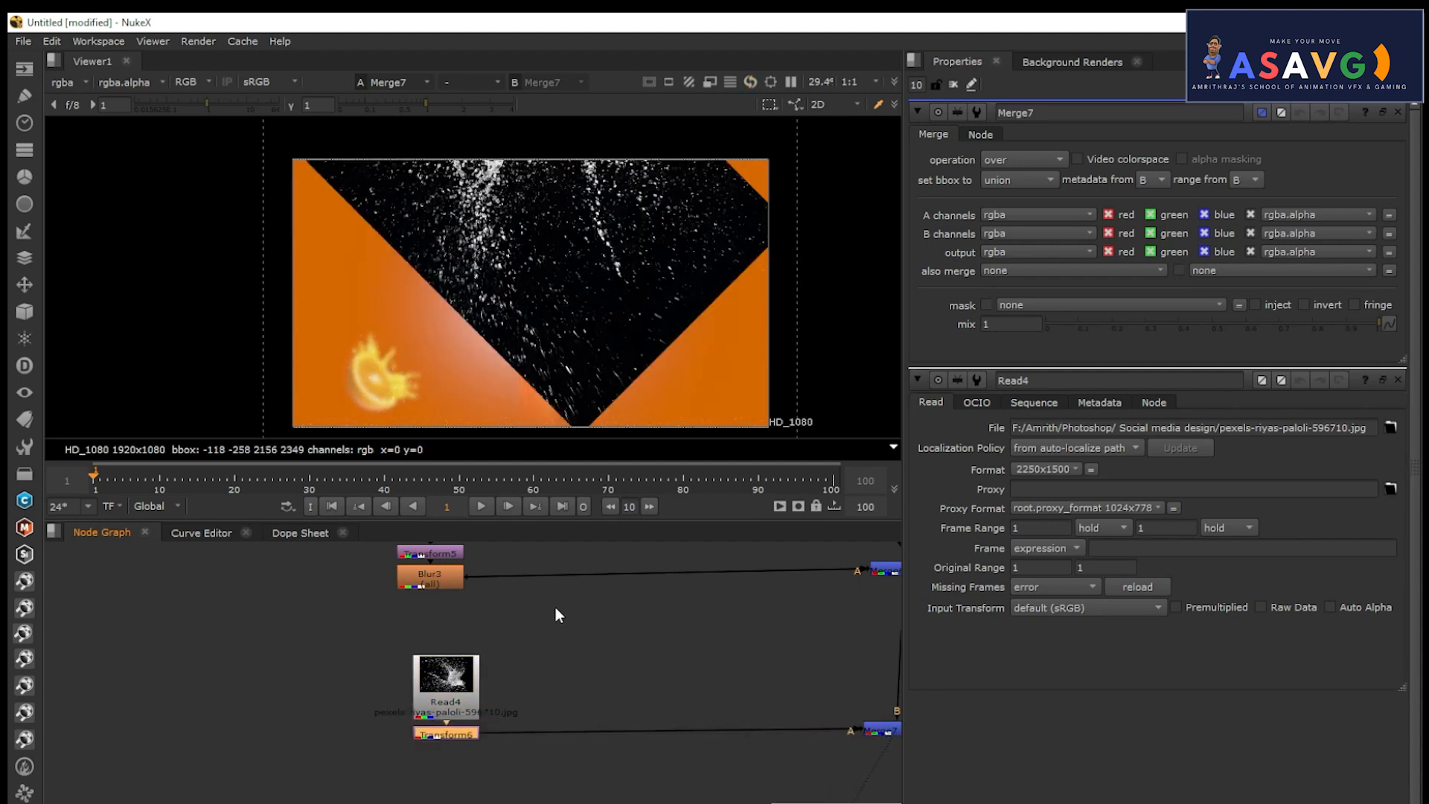
pyautogui.scroll(-3, 430, 364)
pyautogui.hotkey('ctrl', 'z')
# Copy an existing HD_1080 Reformat node and paste it after the splash's Read4 node.
pyautogui.moveTo(533, 649); pyautogui.dragTo(542, 735, button='middle')
pyautogui.moveTo(483, 622)
pyautogui.mouseDown(button='middle')
pyautogui.moveTo(453, 672)
pyautogui.moveTo(445, 758)
pyautogui.moveTo(527, 712)
pyautogui.moveTo(428, 733)
pyautogui.moveTo(514, 617)
pyautogui.moveTo(495, 615)
pyautogui.mouseUp(button='middle')
pyautogui.click(359, 681)
pyautogui.scroll(2, 372, 736)
pyautogui.moveTo(440, 727); pyautogui.dragTo(462, 615, button='middle')
pyautogui.click(422, 693)
pyautogui.hotkey('ctrl', 'v')
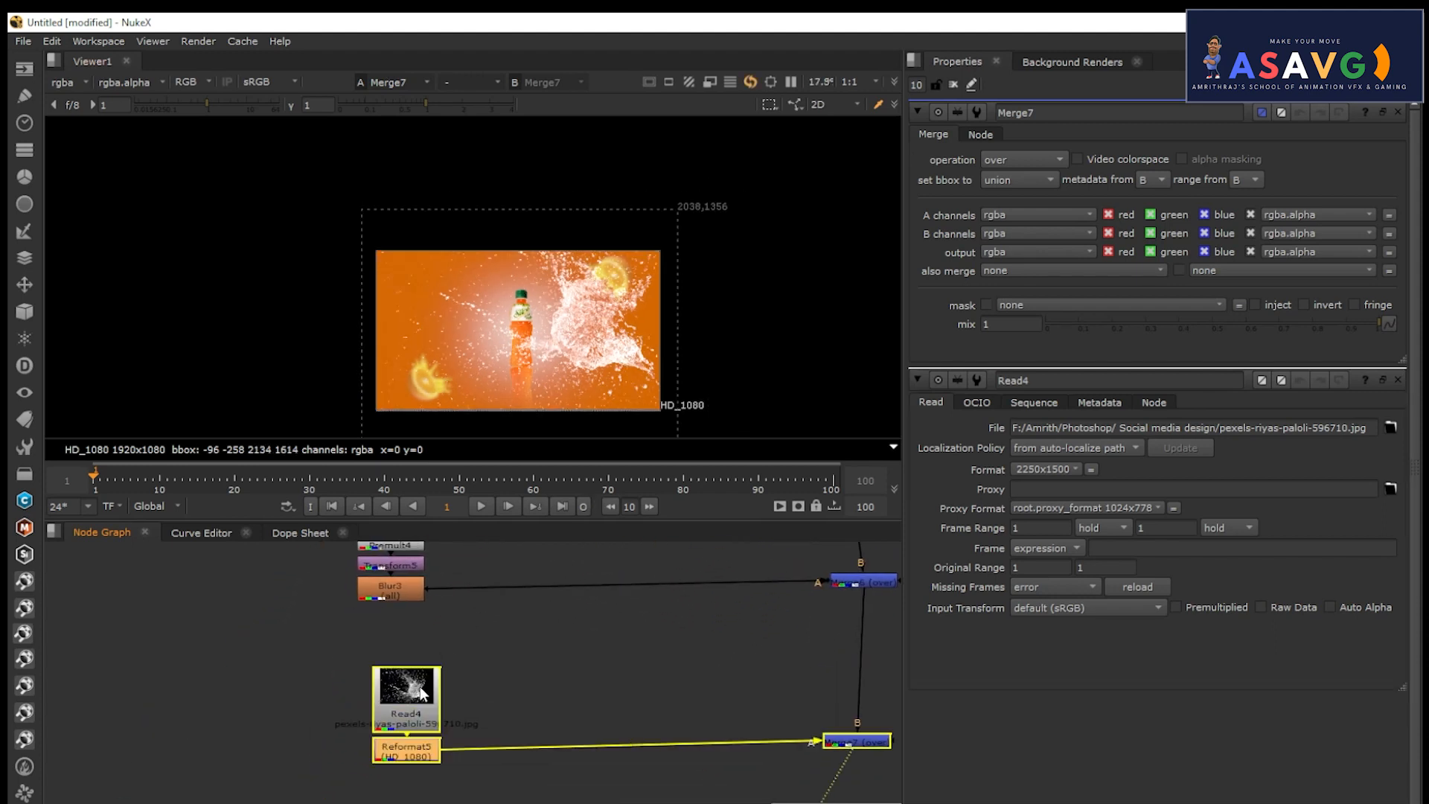
# Add a Transform node after the splash's Reformat5 node.
pyautogui.scroll(1, 543, 349)
pyautogui.moveTo(538, 364); pyautogui.dragTo(562, 329, button='middle')
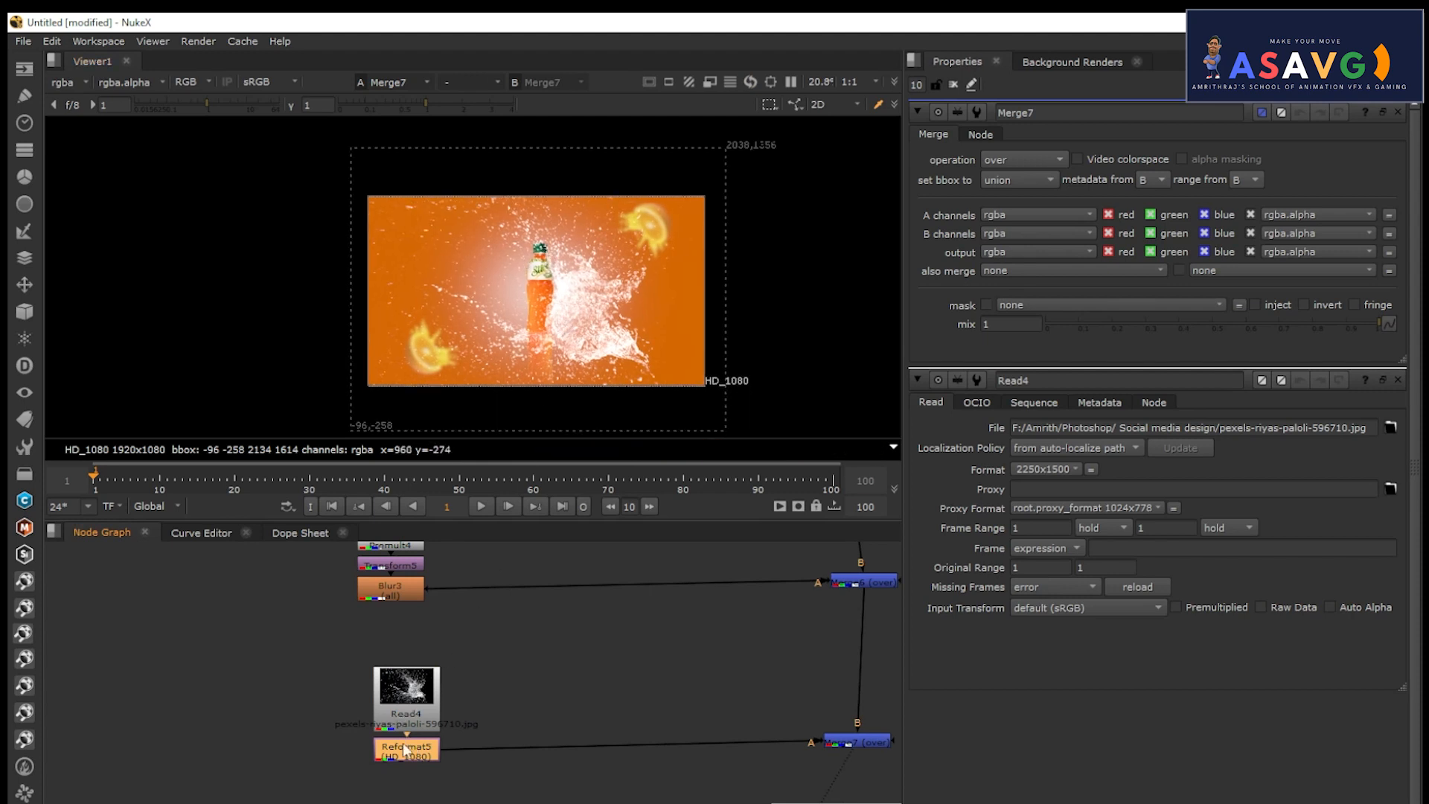
pyautogui.press('t')
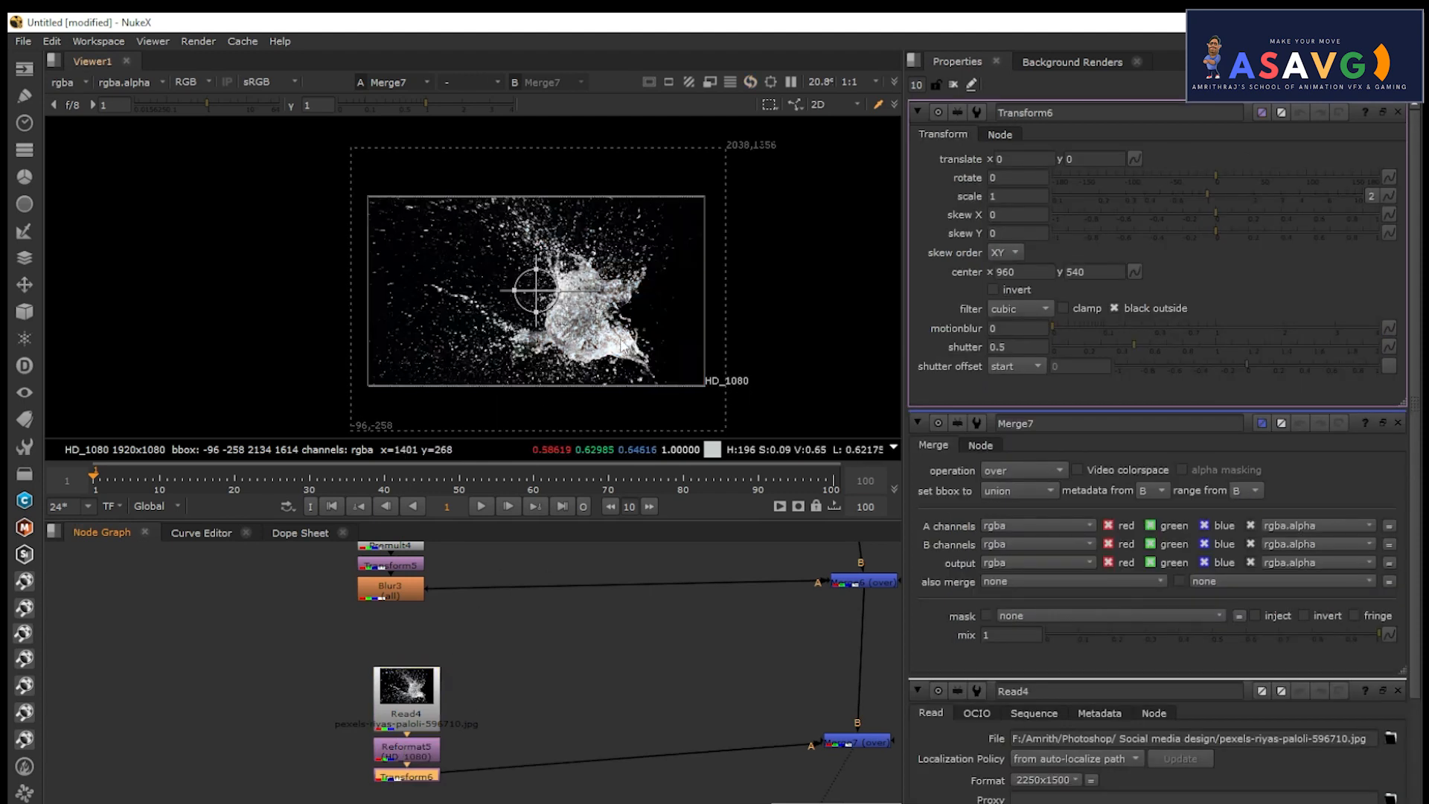
pyautogui.moveTo(639, 597); pyautogui.dragTo(506, 538, button='middle')
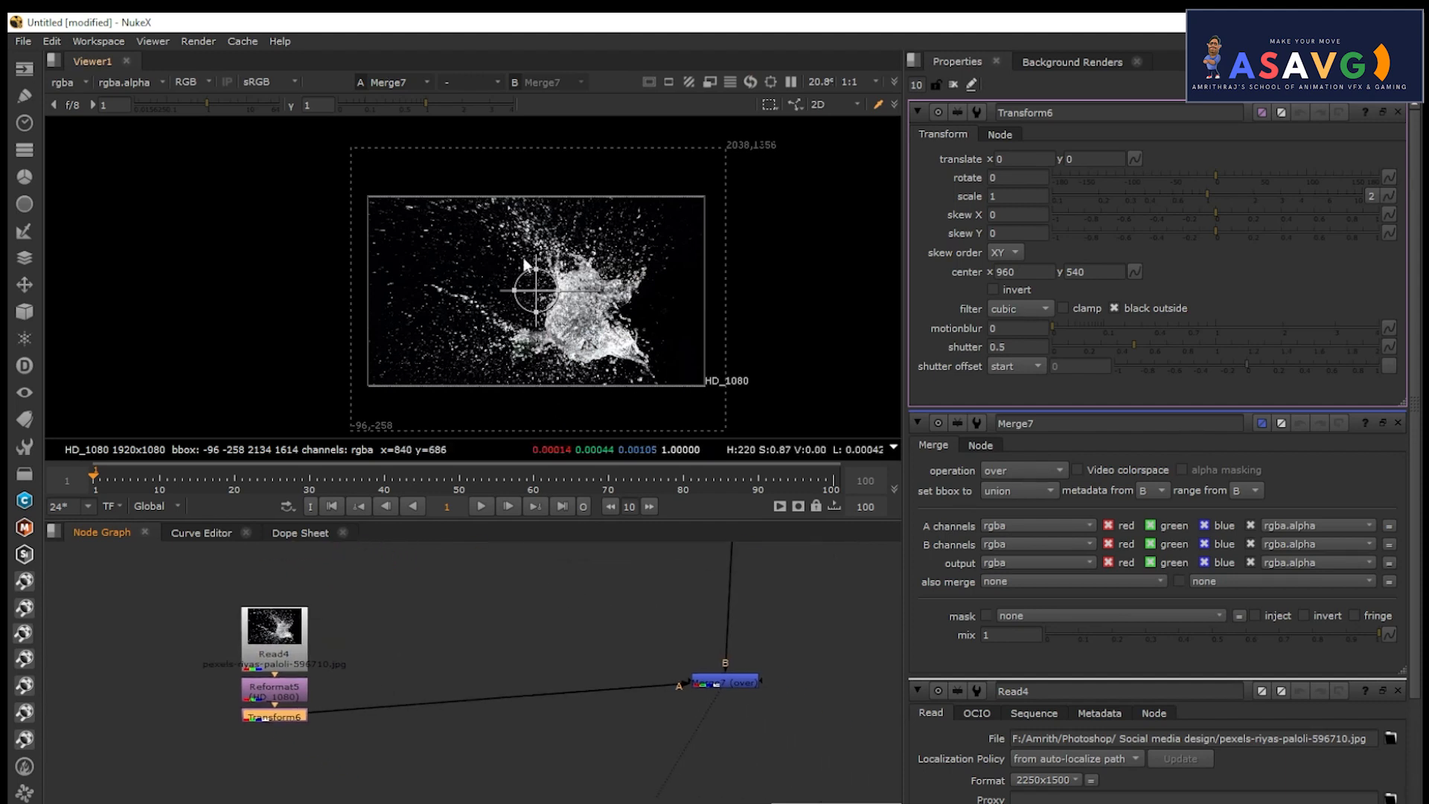
# Set Merge7's operation to plus so the splash blends over the advertisement composite.
pyautogui.click(734, 681)
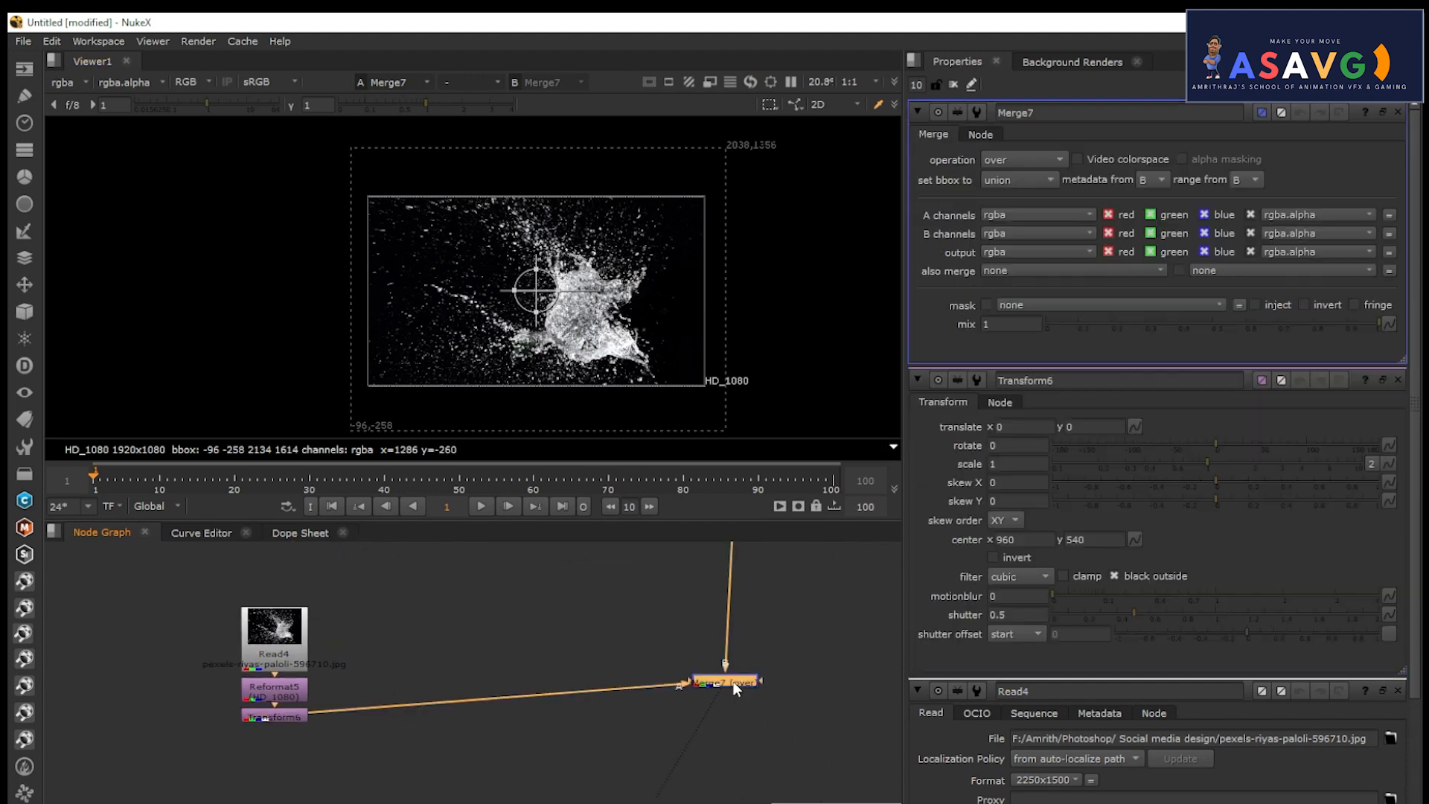
pyautogui.click(1035, 158)
pyautogui.click(1040, 440)
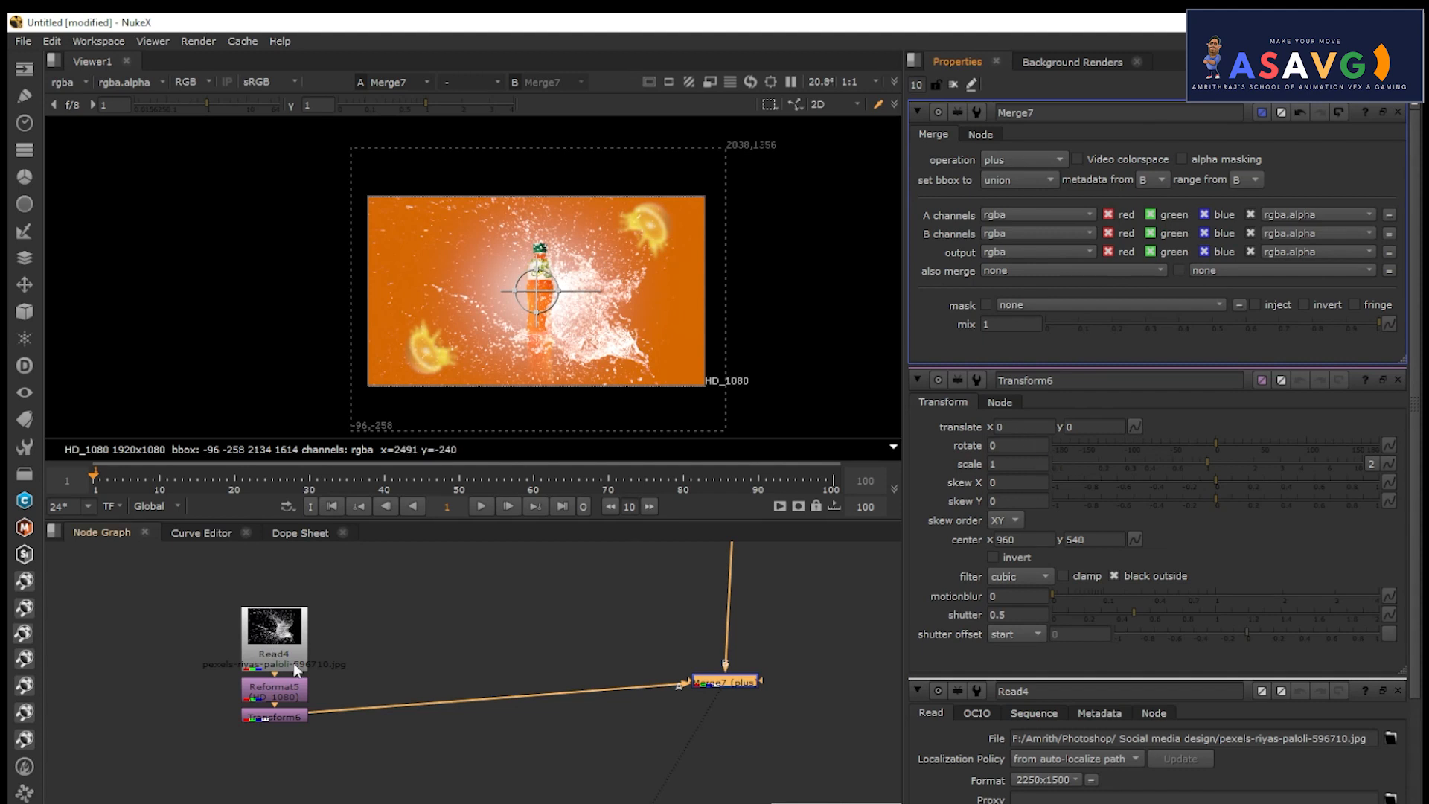
# Scale the splash to 0.49 with Transform6, move it to about x -112, y 124, and undo the accidental horizontal squeeze.
pyautogui.doubleClick(268, 719)
pyautogui.moveTo(1187, 199); pyautogui.dragTo(1159, 213)
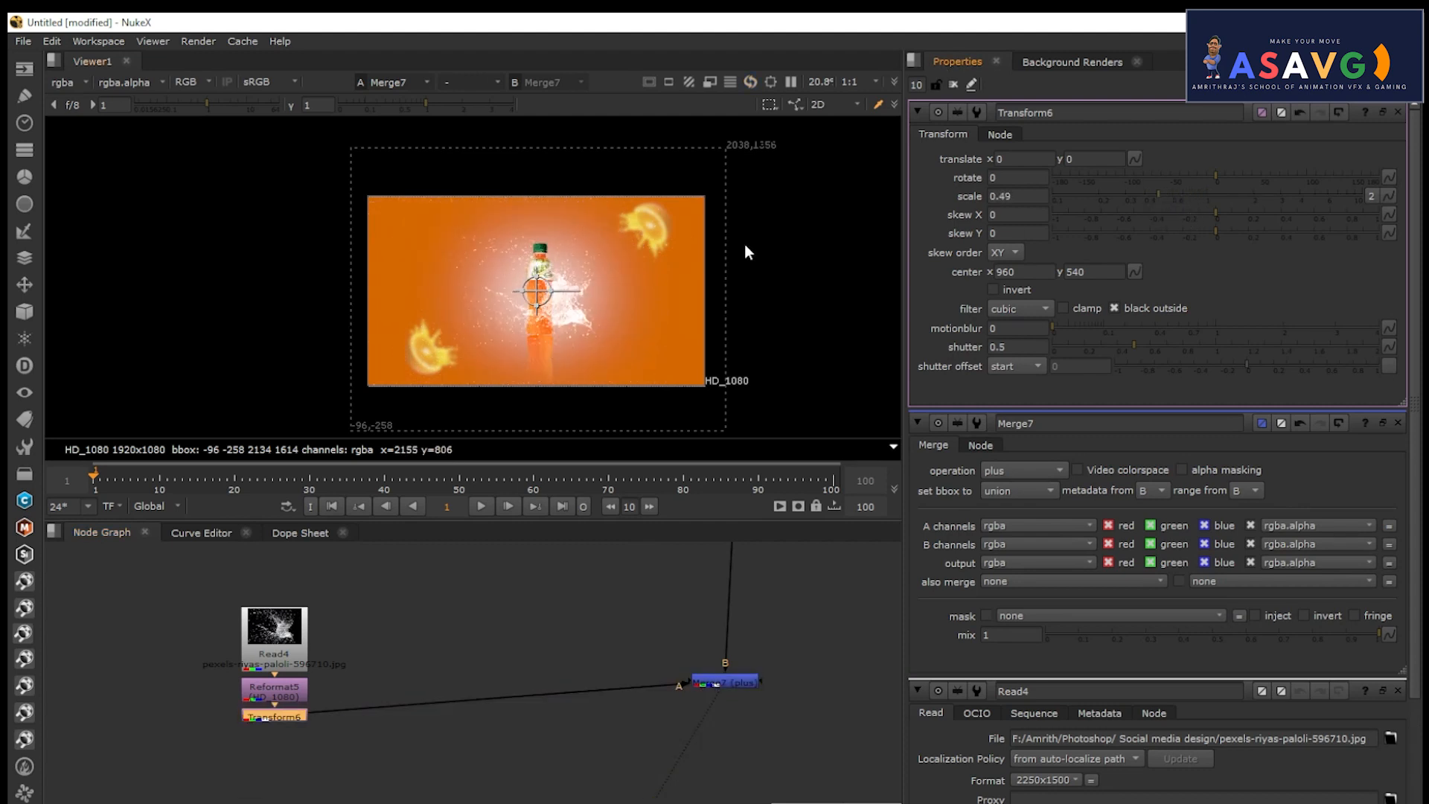
pyautogui.scroll(3, 614, 271)
pyautogui.moveTo(462, 309); pyautogui.dragTo(426, 274)
pyautogui.scroll(-2, 447, 296)
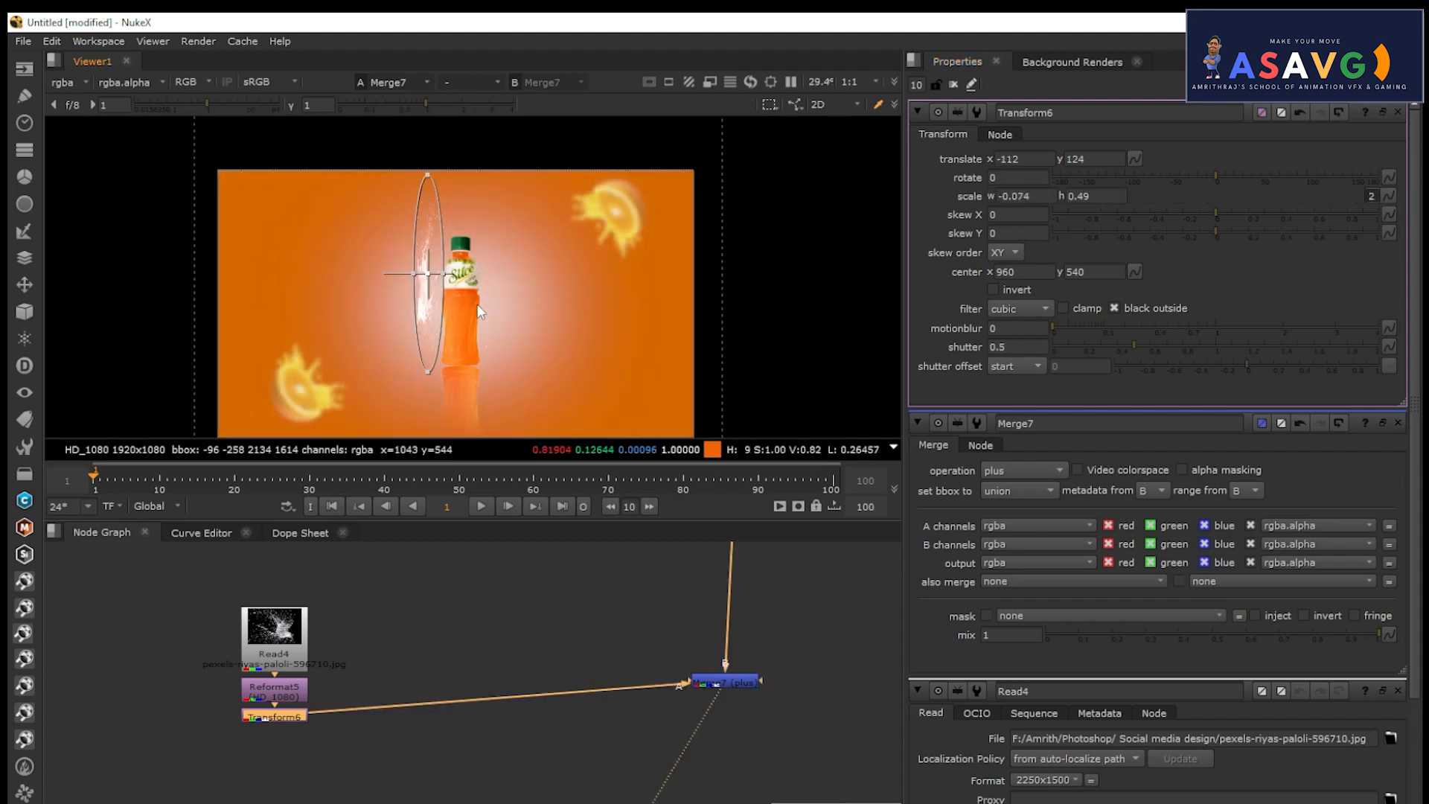
pyautogui.hotkey('ctrl', 'z')
# Detach Merge7 from the node tree and from the viewer, leaving it unconnected.
pyautogui.scroll(-3, 449, 635)
pyautogui.click(604, 691)
pyautogui.moveTo(602, 680); pyautogui.dragTo(515, 690)
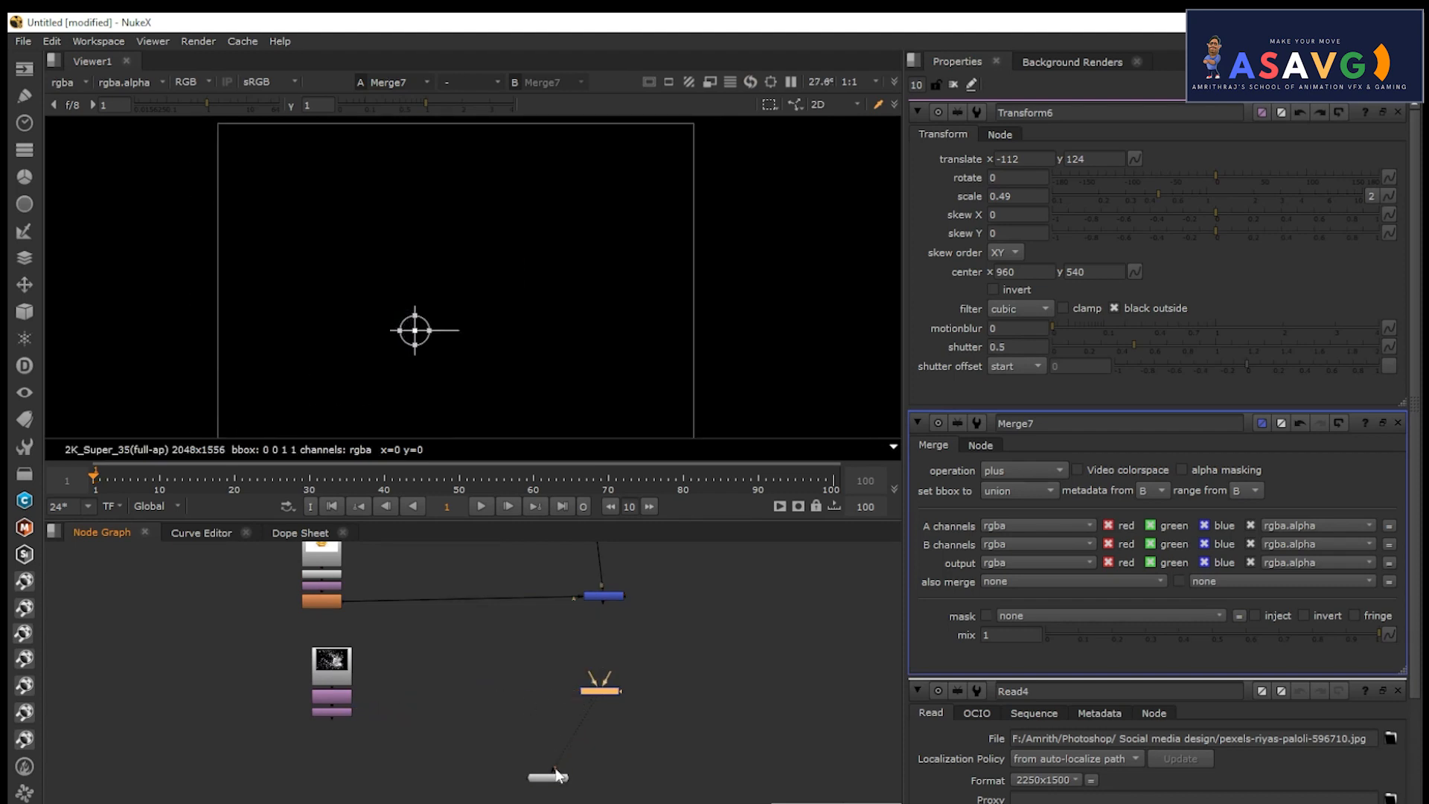
pyautogui.moveTo(555, 769); pyautogui.dragTo(587, 726)
pyautogui.scroll(1, 606, 697)
pyautogui.moveTo(754, 695); pyautogui.dragTo(747, 674)
# Rearrange the Constant1 background branch and the bottle's Read1 branch to free space above their merges.
pyautogui.scroll(-1, 726, 627)
pyautogui.moveTo(714, 549); pyautogui.dragTo(647, 713, button='middle')
pyautogui.scroll(-2, 646, 707)
pyautogui.moveTo(637, 565); pyautogui.dragTo(685, 735, button='middle')
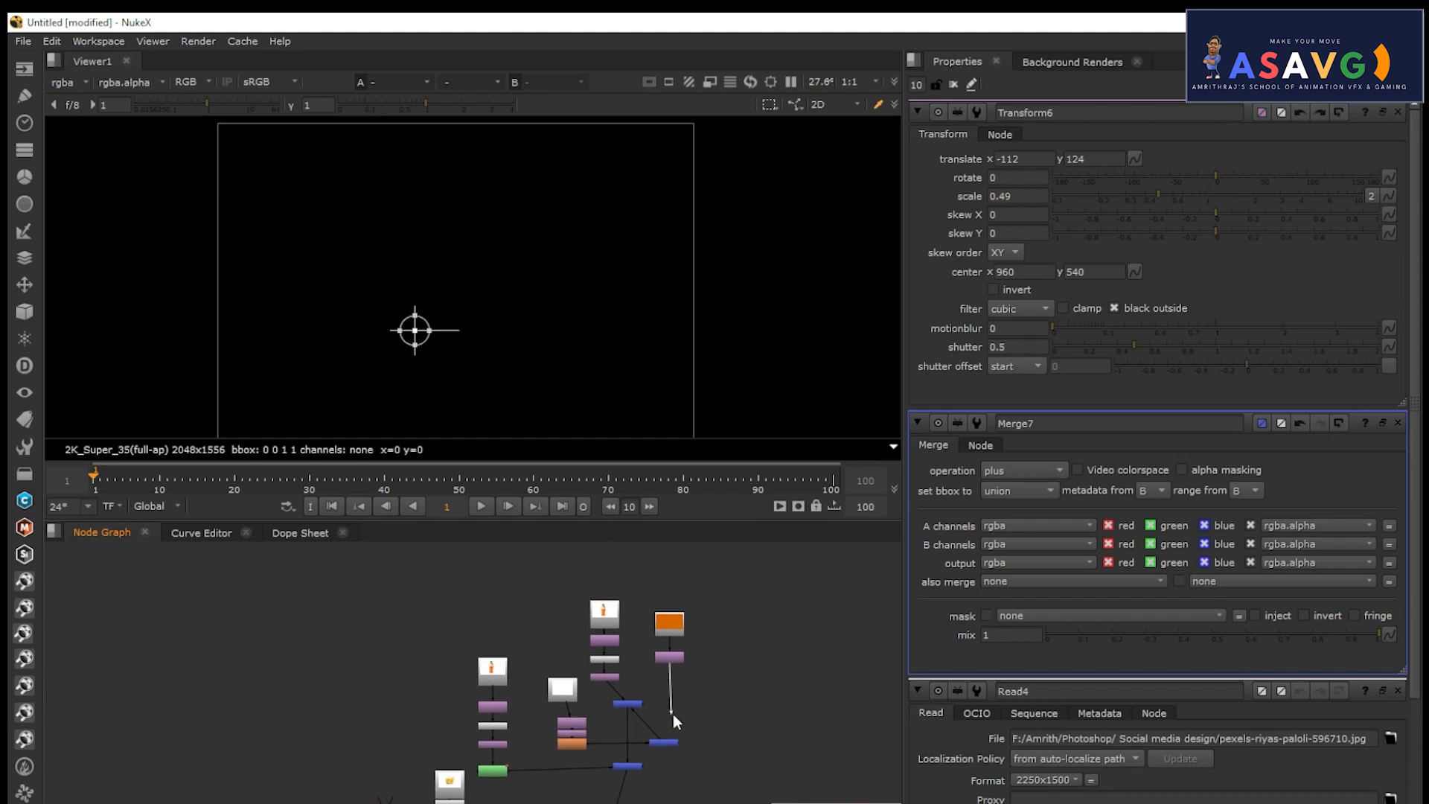
pyautogui.moveTo(675, 730); pyautogui.dragTo(670, 659)
pyautogui.scroll(3, 692, 713)
pyautogui.moveTo(610, 663); pyautogui.dragTo(673, 755, button='middle')
pyautogui.moveTo(614, 654); pyautogui.dragTo(614, 590)
pyautogui.scroll(2, 620, 673)
pyautogui.click(619, 672)
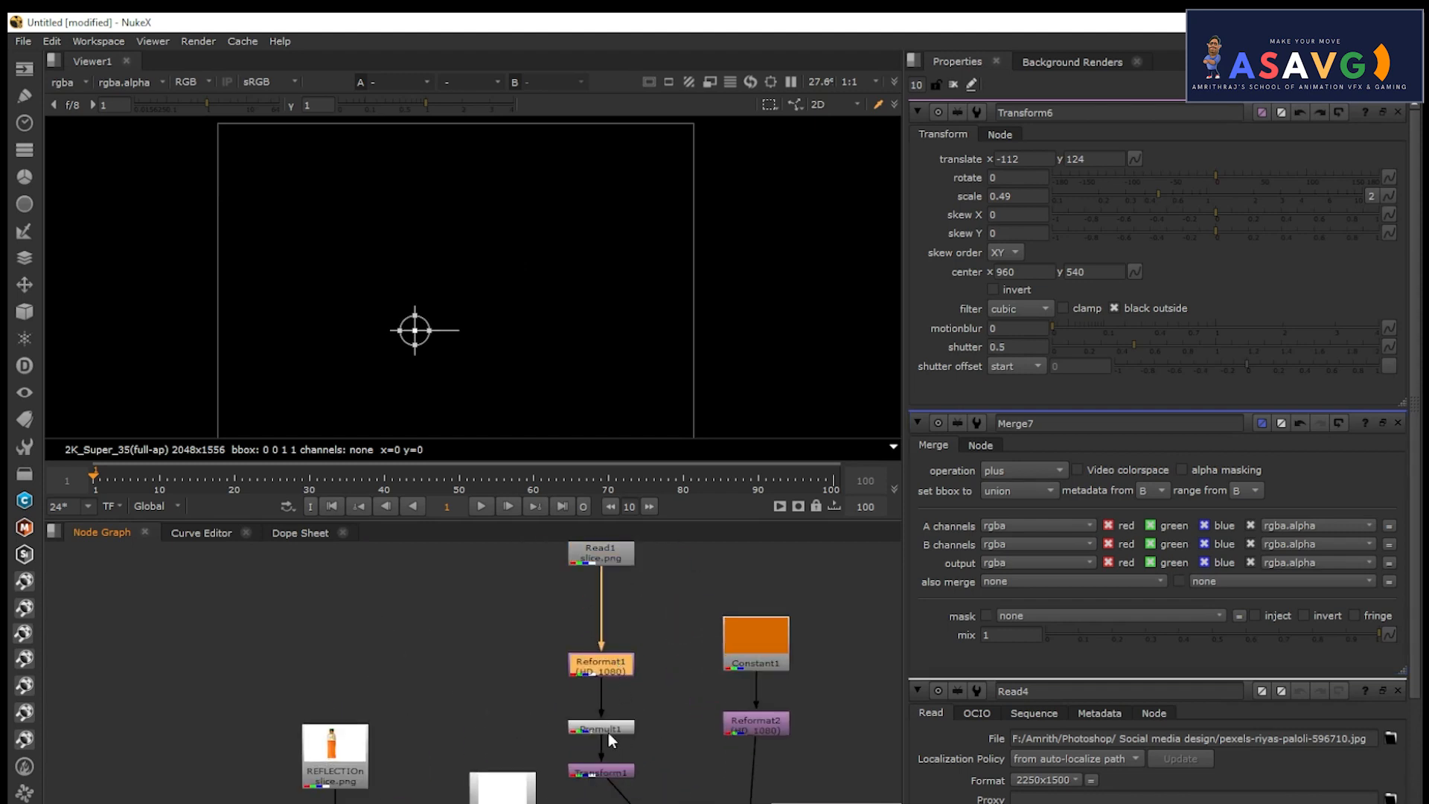
pyautogui.moveTo(619, 770); pyautogui.dragTo(620, 724)
# Move the splash's Read4, Reformat5 and Transform6 nodes beside the orange background's Reformat2 node.
pyautogui.moveTo(630, 720); pyautogui.dragTo(671, 568, button='middle')
pyautogui.scroll(-2, 665, 652)
pyautogui.scroll(-2, 645, 628)
pyautogui.moveTo(482, 803); pyautogui.dragTo(544, 750, button='middle')
pyautogui.moveTo(468, 714); pyautogui.dragTo(539, 800)
pyautogui.moveTo(515, 752); pyautogui.dragTo(326, 612)
pyautogui.moveTo(329, 613); pyautogui.dragTo(327, 771, button='middle')
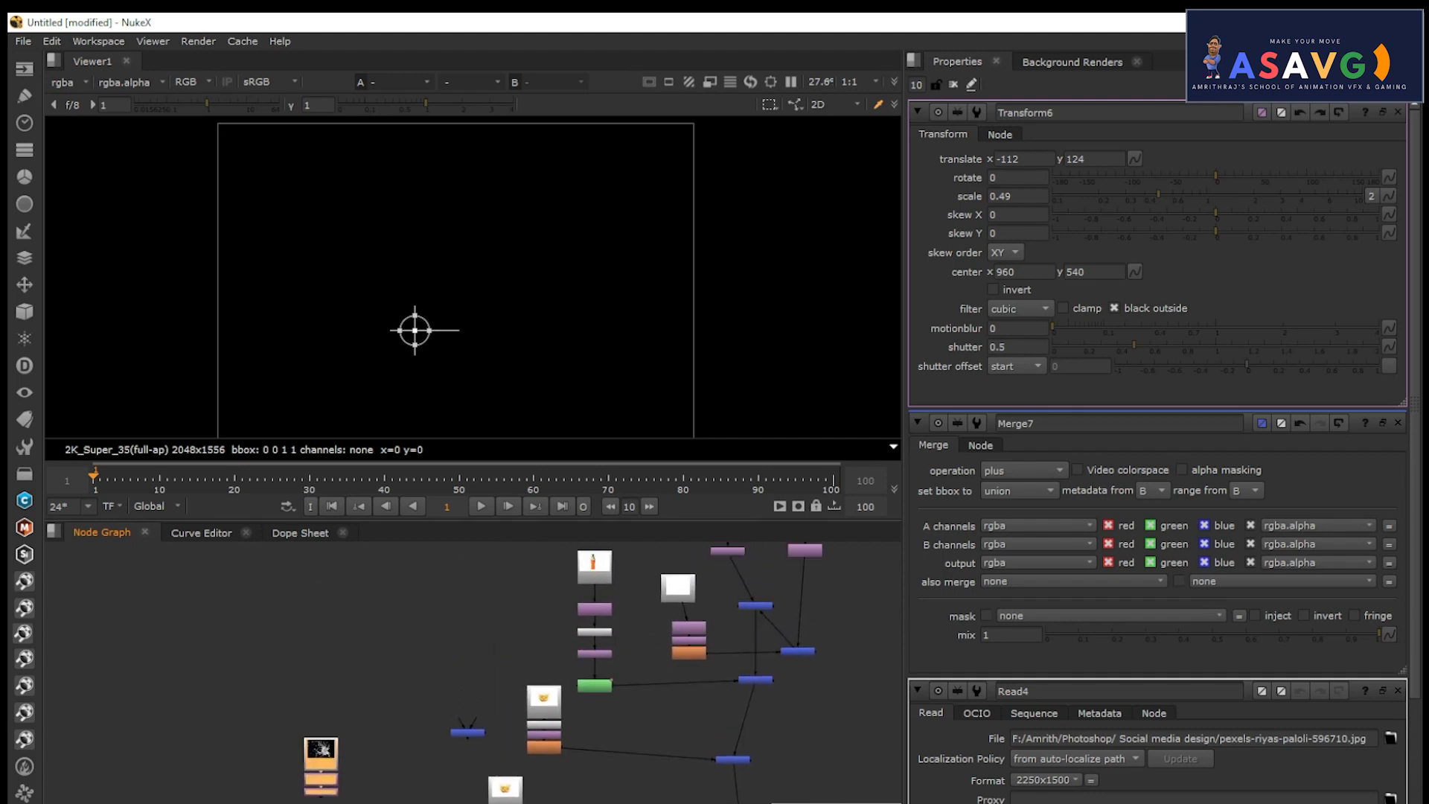
pyautogui.moveTo(341, 770); pyautogui.dragTo(834, 716)
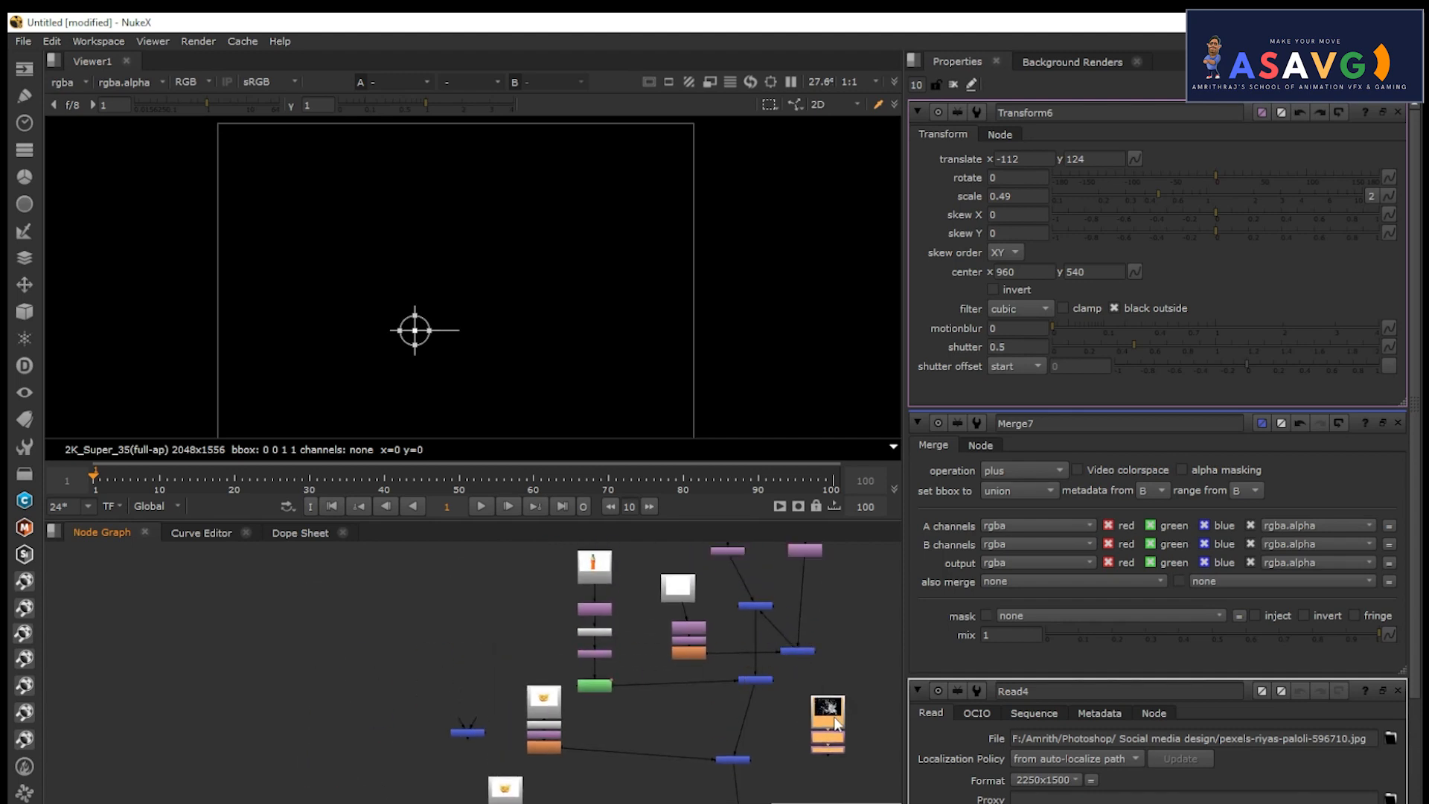
pyautogui.moveTo(834, 716); pyautogui.dragTo(696, 782, button='middle')
pyautogui.scroll(2, 695, 781)
pyautogui.moveTo(688, 794); pyautogui.dragTo(724, 622)
pyautogui.moveTo(685, 717); pyautogui.dragTo(750, 723, button='middle')
pyautogui.moveTo(765, 675); pyautogui.dragTo(764, 623)
# Insert a Merge node between Reformat2 and Merge4, with its B input on Reformat2 and its A input on Transform6.
pyautogui.click(676, 637)
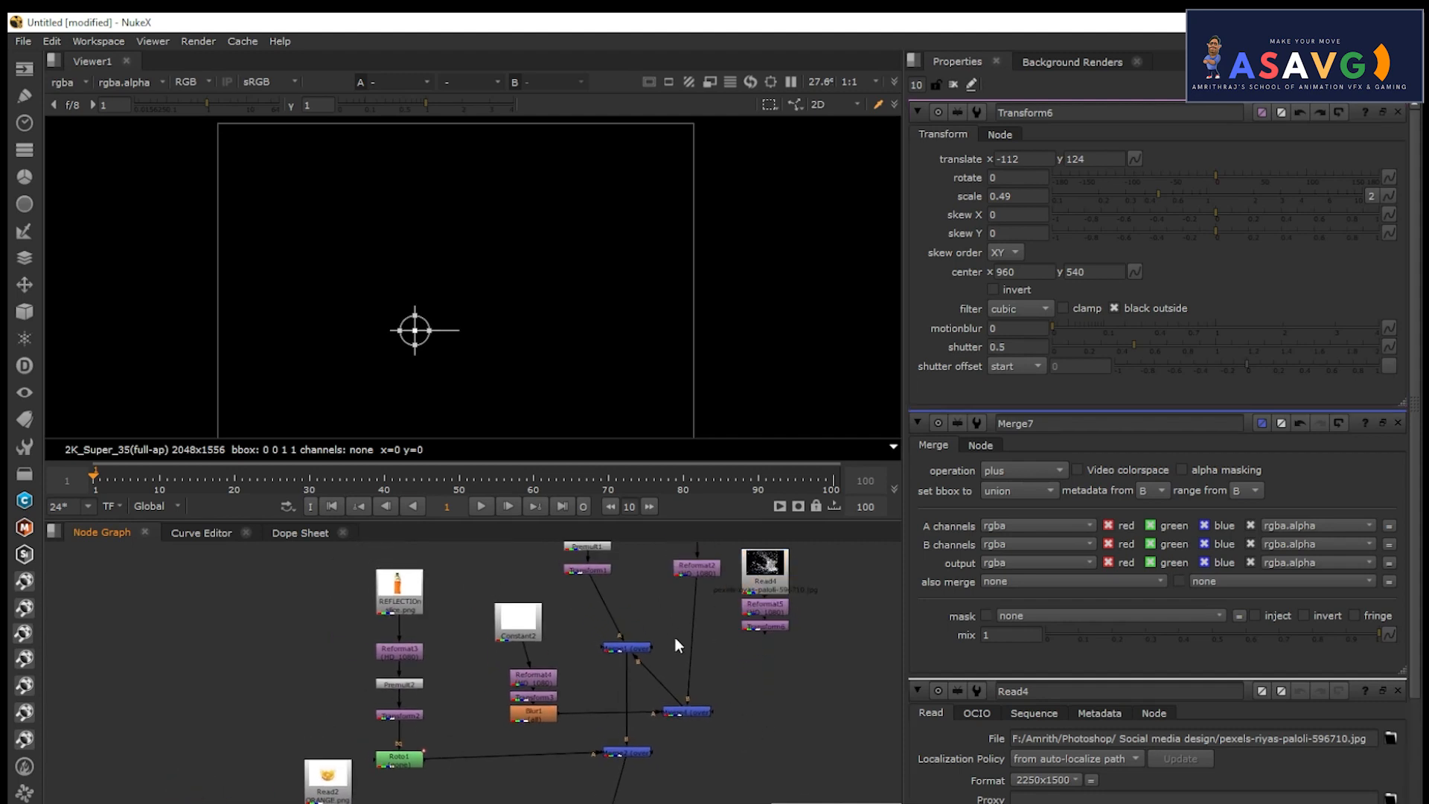
pyautogui.press('m')
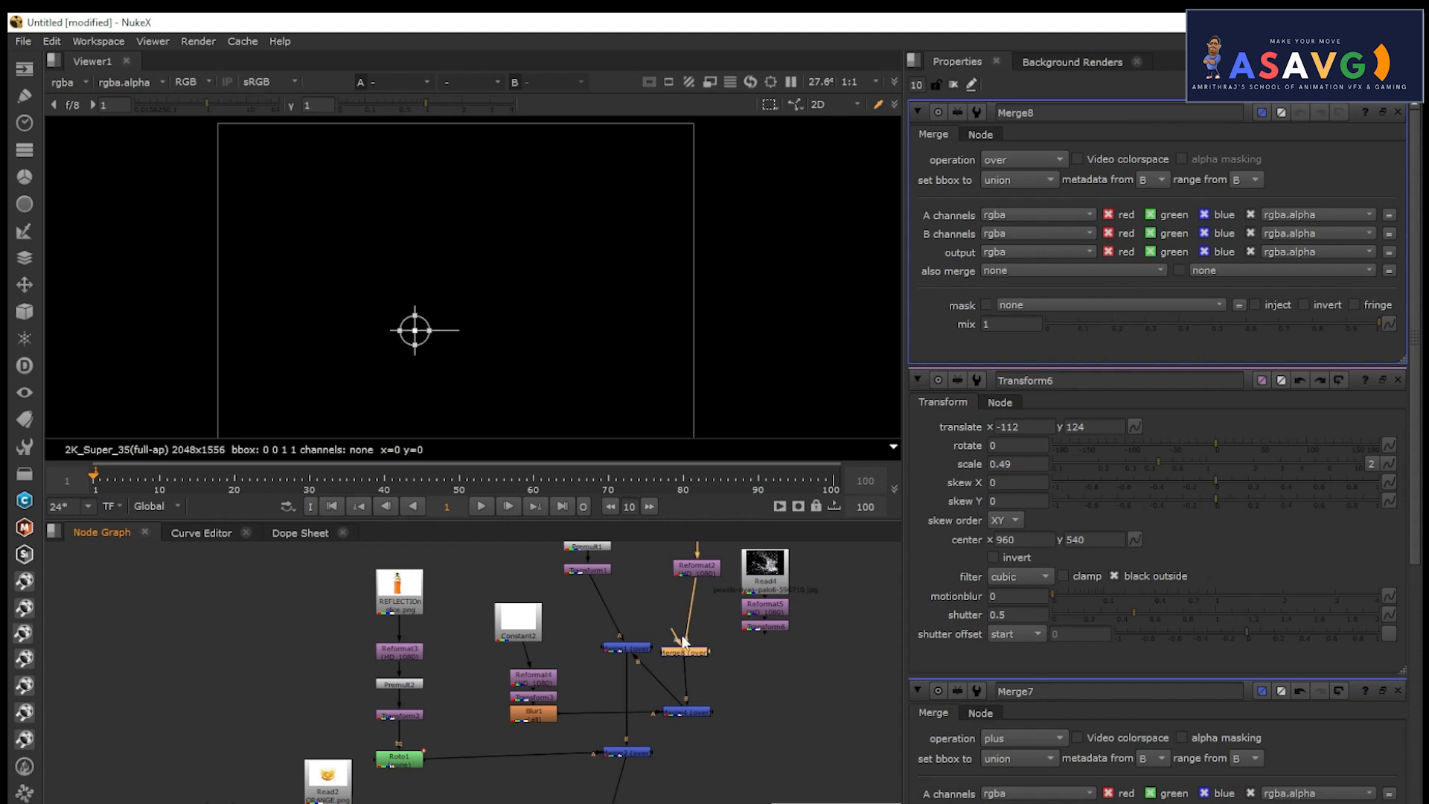
pyautogui.moveTo(758, 636); pyautogui.dragTo(775, 639)
pyautogui.scroll(3, 711, 649)
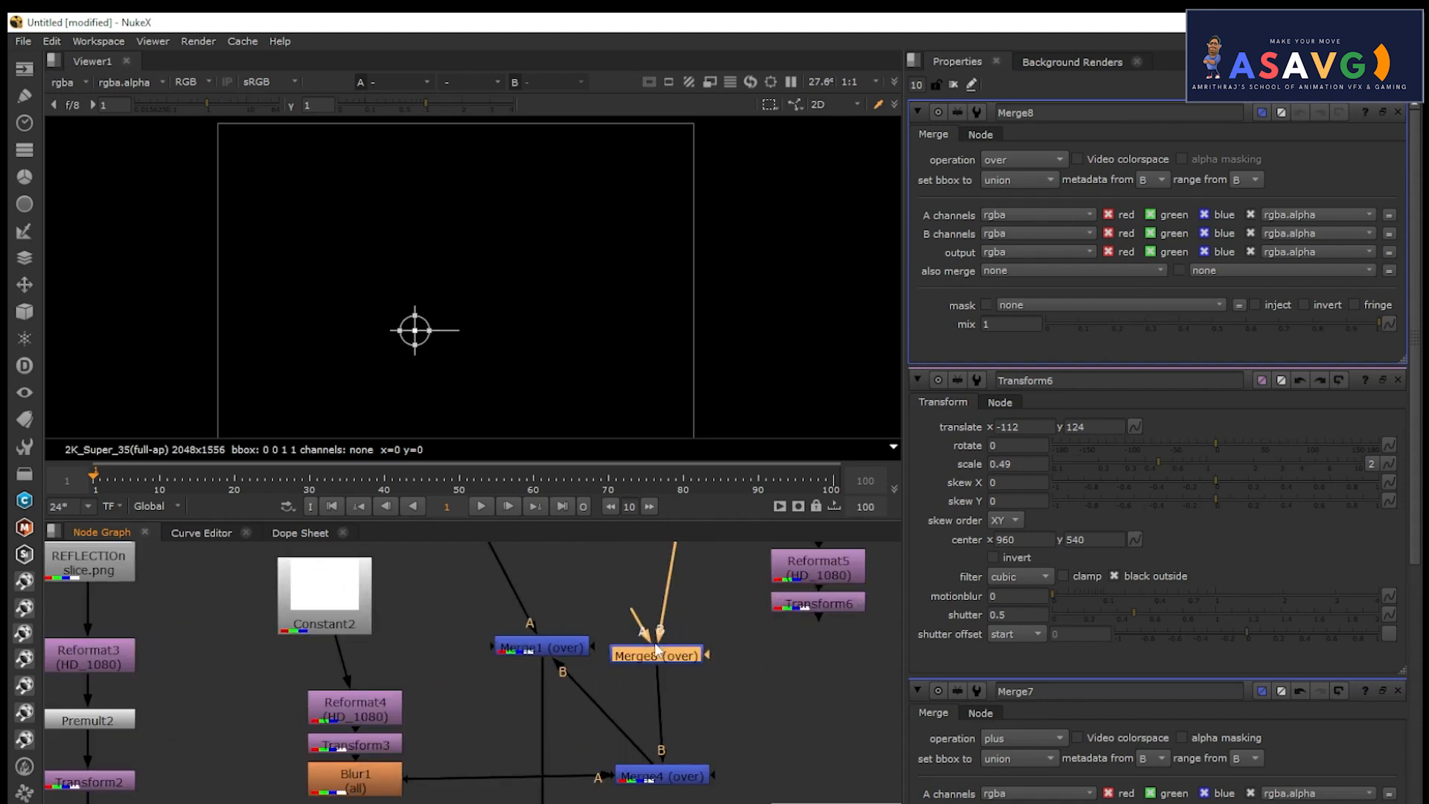
pyautogui.moveTo(659, 639); pyautogui.dragTo(678, 604)
pyautogui.scroll(-3, 653, 670)
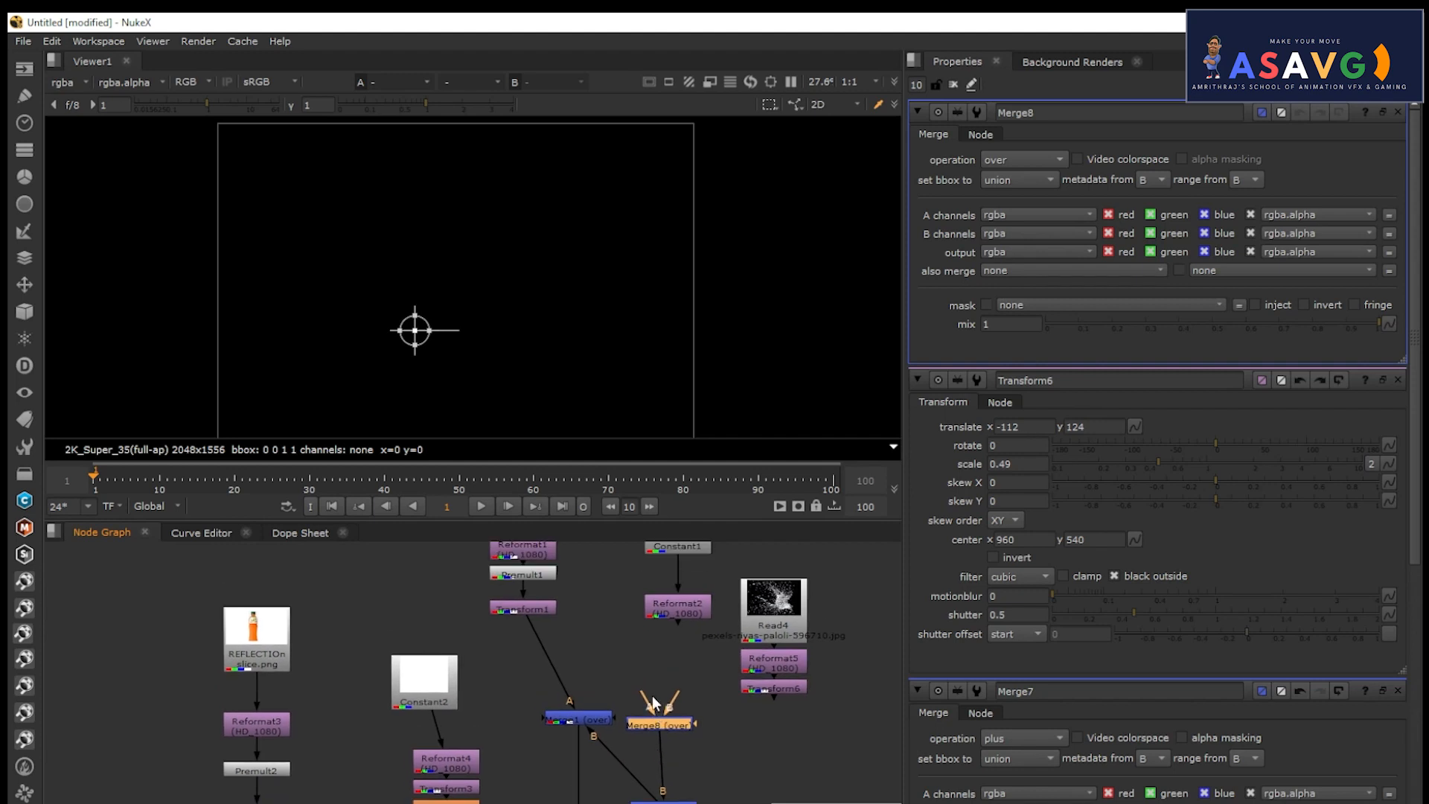
pyautogui.moveTo(689, 705); pyautogui.dragTo(780, 690)
pyautogui.moveTo(685, 608); pyautogui.dragTo(685, 606)
# View Merge6's output and move the splash horizontally to about x 40 behind the bottle.
pyautogui.scroll(-3, 708, 663)
pyautogui.moveTo(667, 757); pyautogui.dragTo(695, 671, button='middle')
pyautogui.moveTo(560, 744); pyautogui.dragTo(623, 646, button='middle')
pyautogui.moveTo(704, 783); pyautogui.dragTo(694, 709, button='middle')
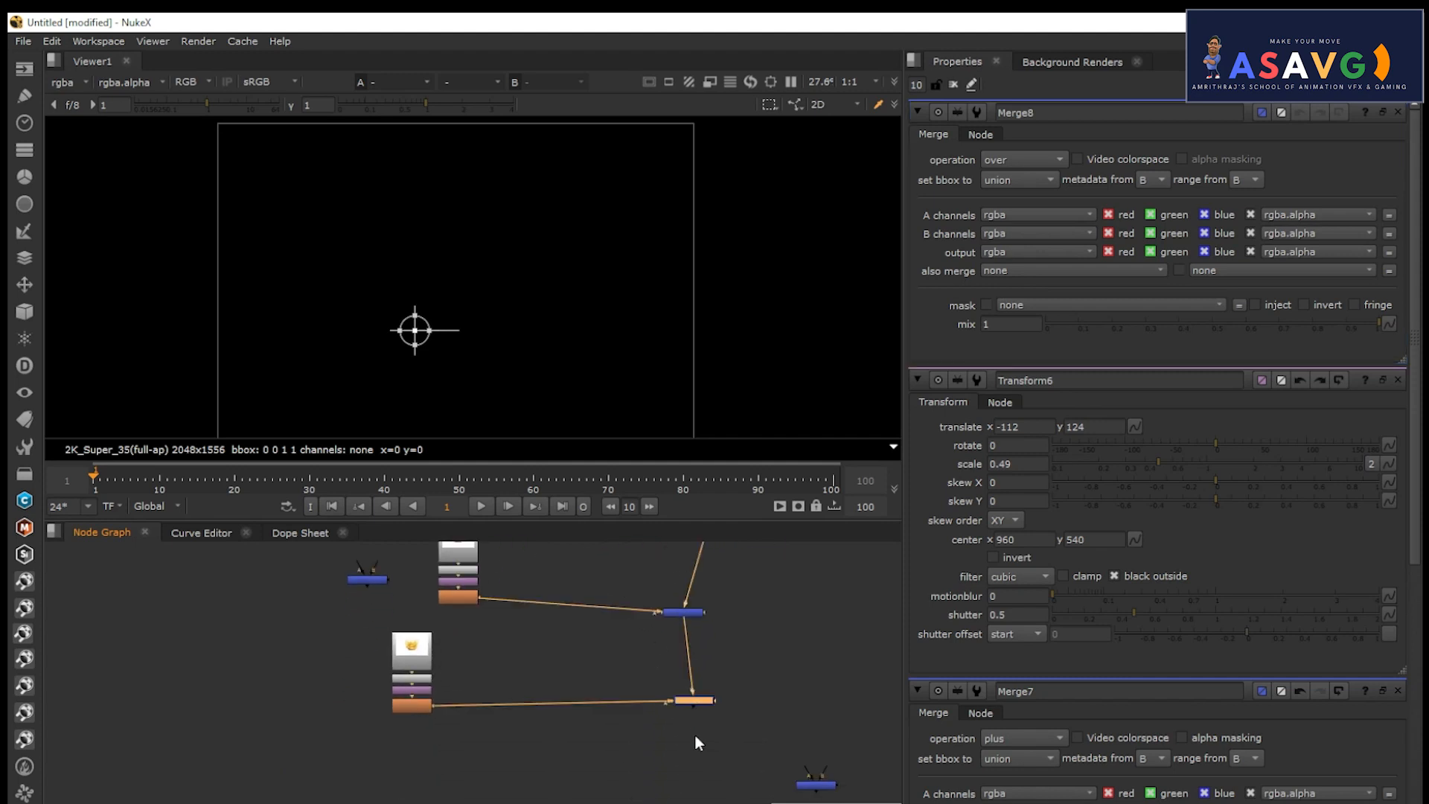
pyautogui.press('1')
pyautogui.click(690, 731)
pyautogui.moveTo(427, 273); pyautogui.dragTo(465, 273)
pyautogui.scroll(3, 513, 314)
pyautogui.scroll(5, 640, 670)
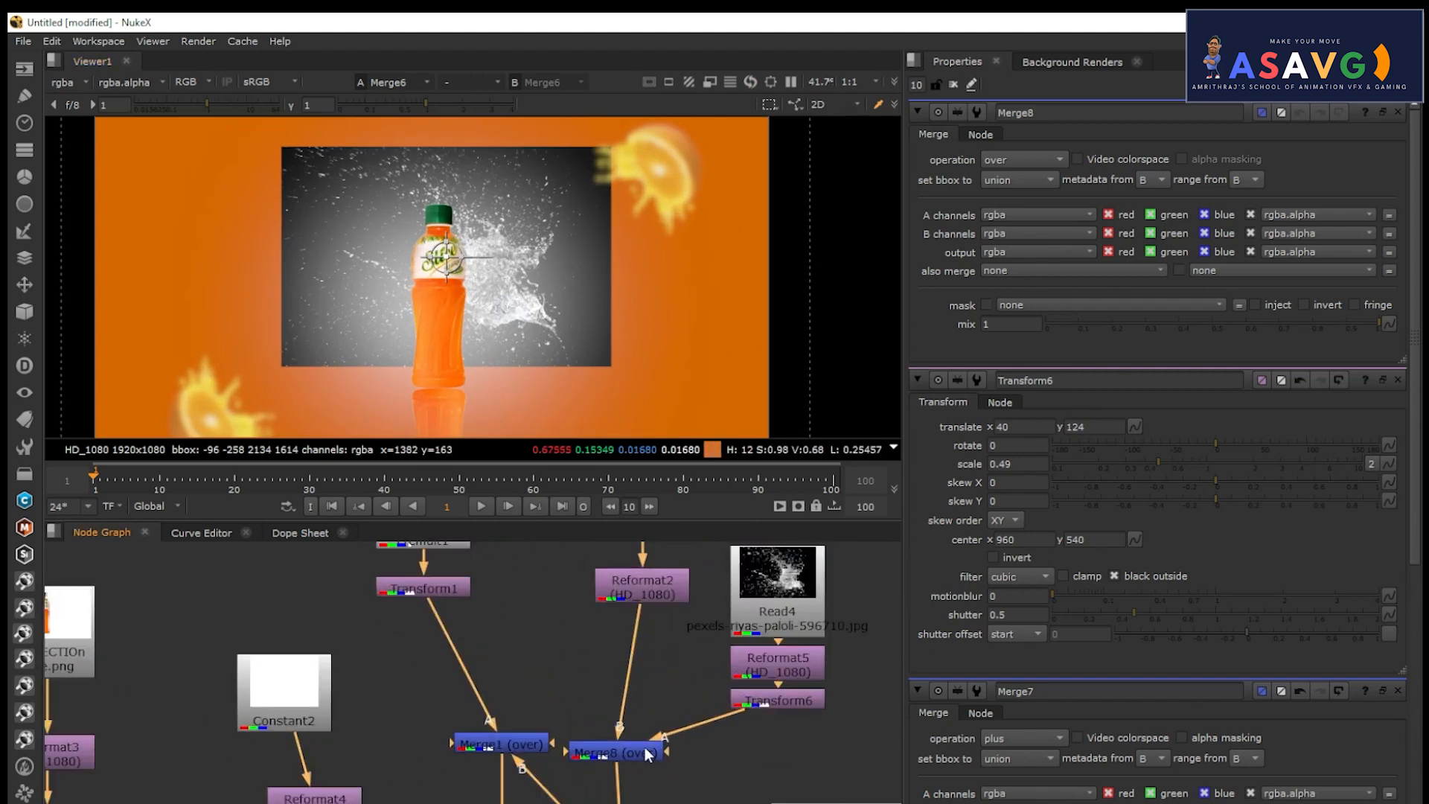
# Set Merge8's operation to plus to drop the splash's black background.
pyautogui.click(645, 747)
pyautogui.click(1021, 159)
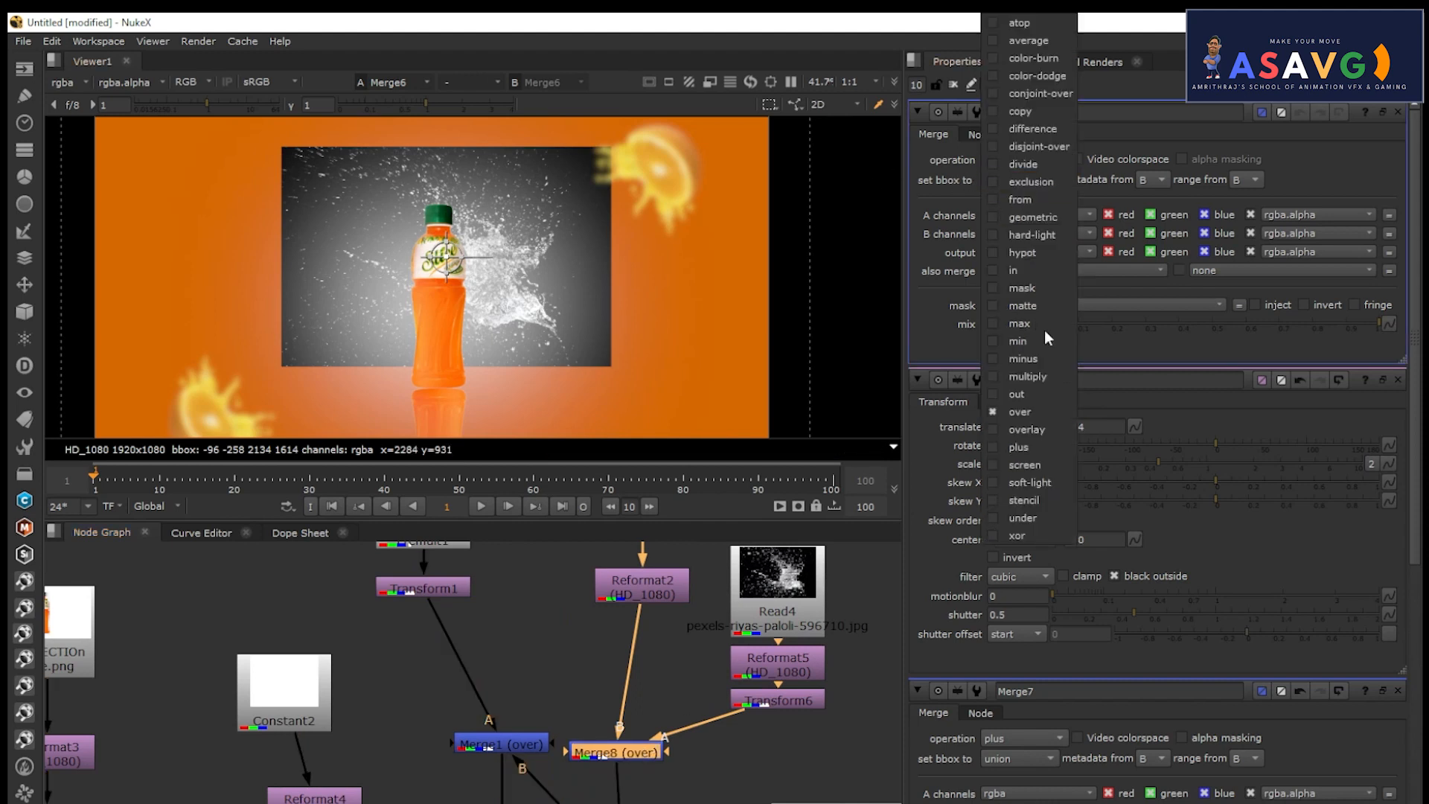
pyautogui.click(1042, 446)
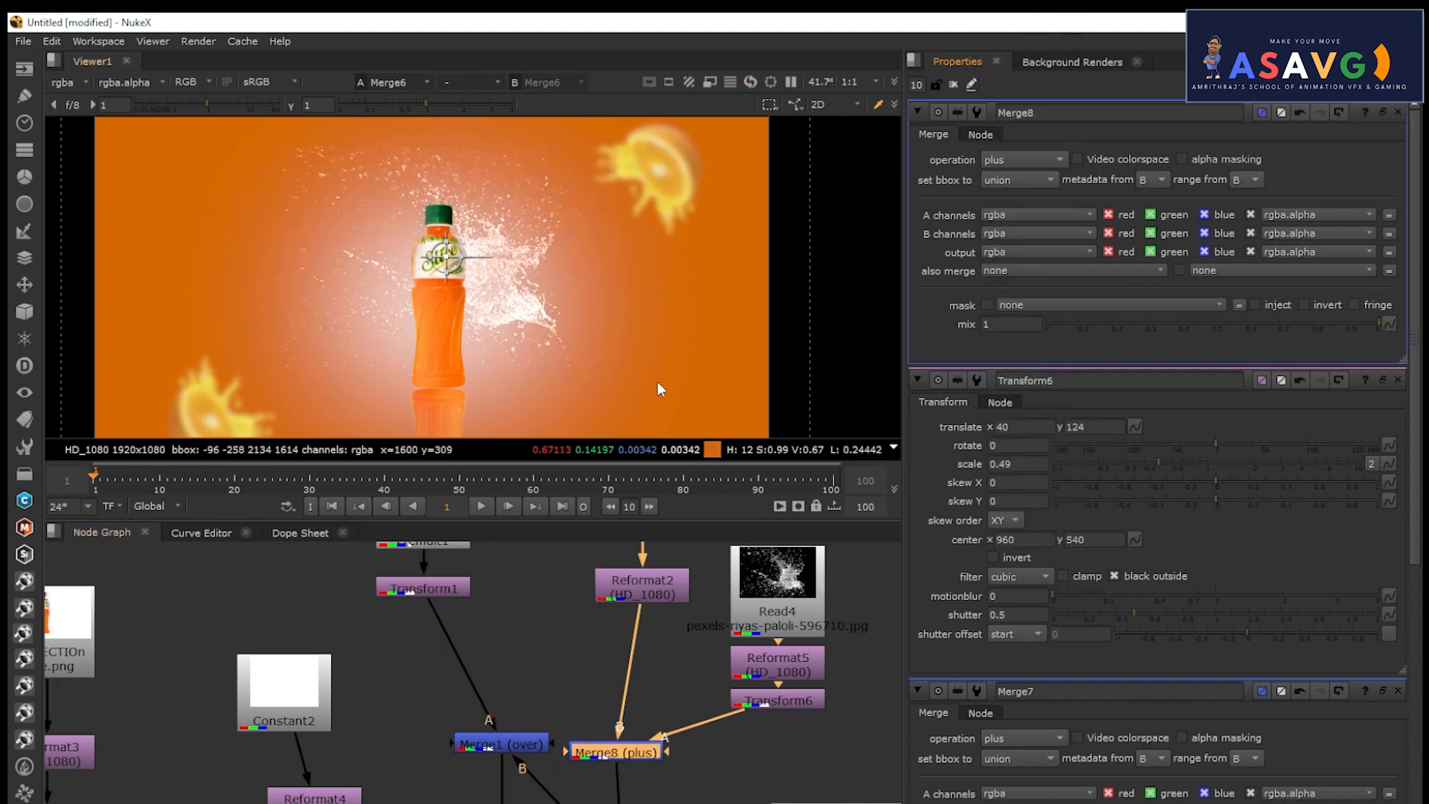
# Reposition the splash behind the bottle to about translate x -152, y 76, keeping its scale at 0.49.
pyautogui.moveTo(415, 241); pyautogui.dragTo(406, 238)
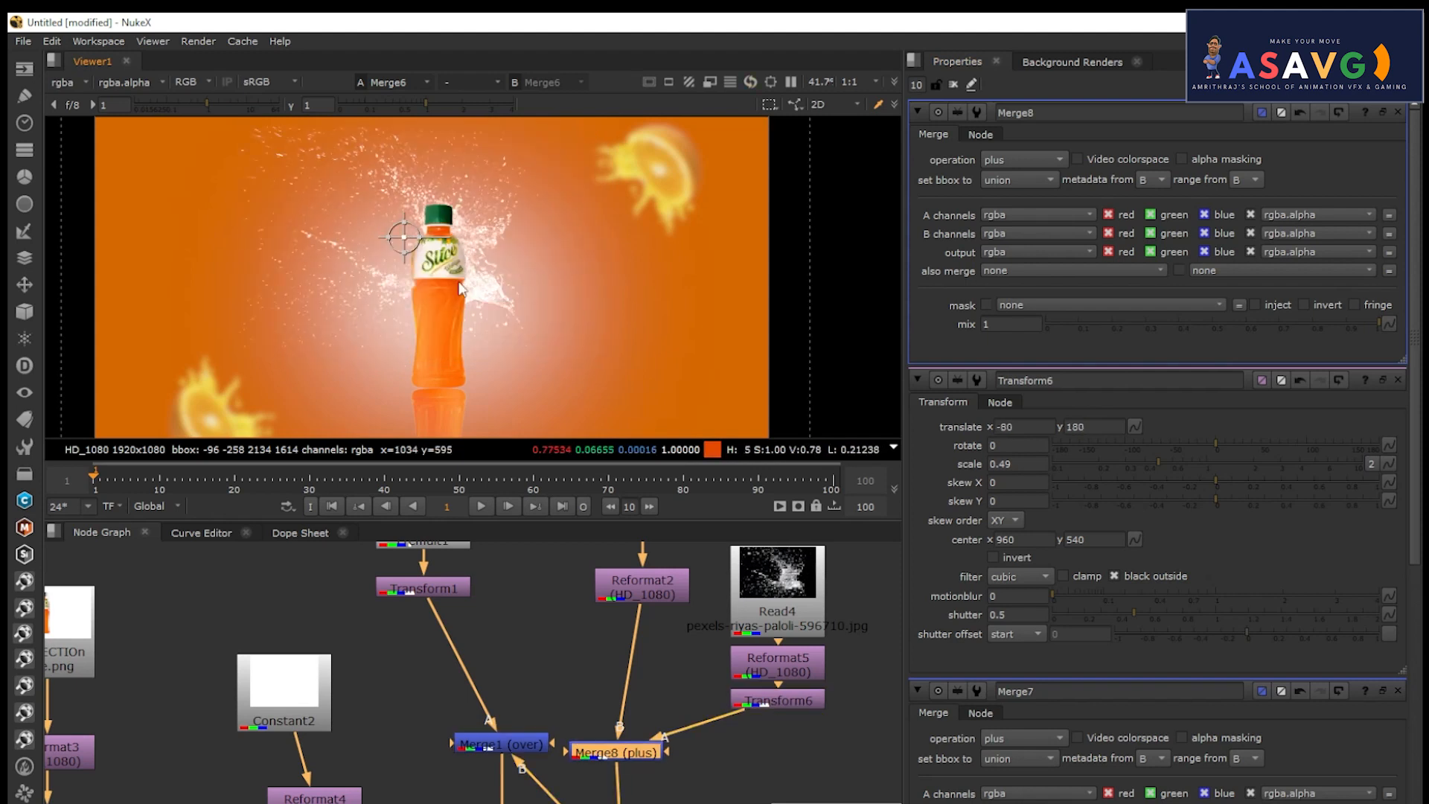
pyautogui.scroll(-2, 528, 295)
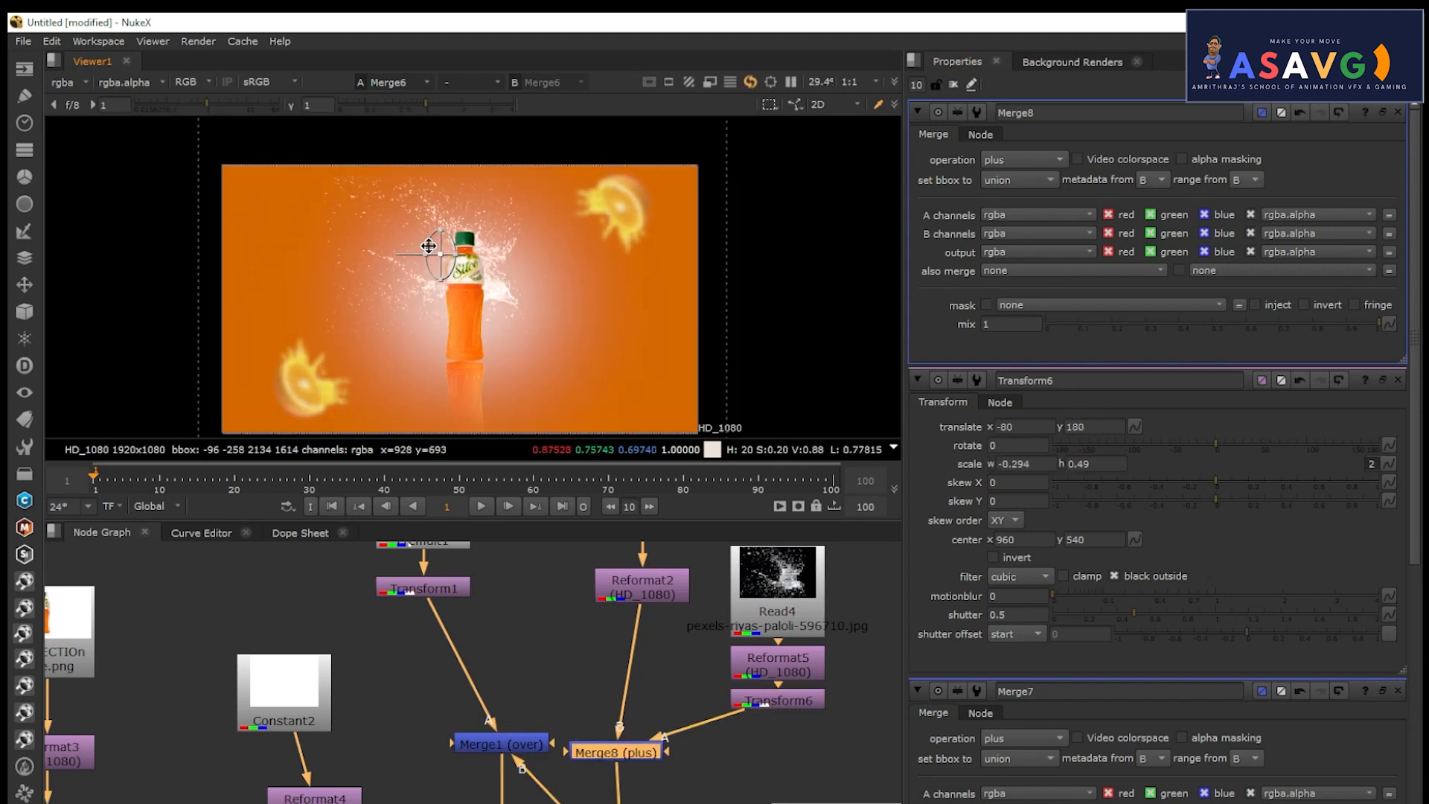
pyautogui.scroll(2, 444, 252)
pyautogui.moveTo(444, 253); pyautogui.dragTo(405, 244)
pyautogui.scroll(2, 480, 273)
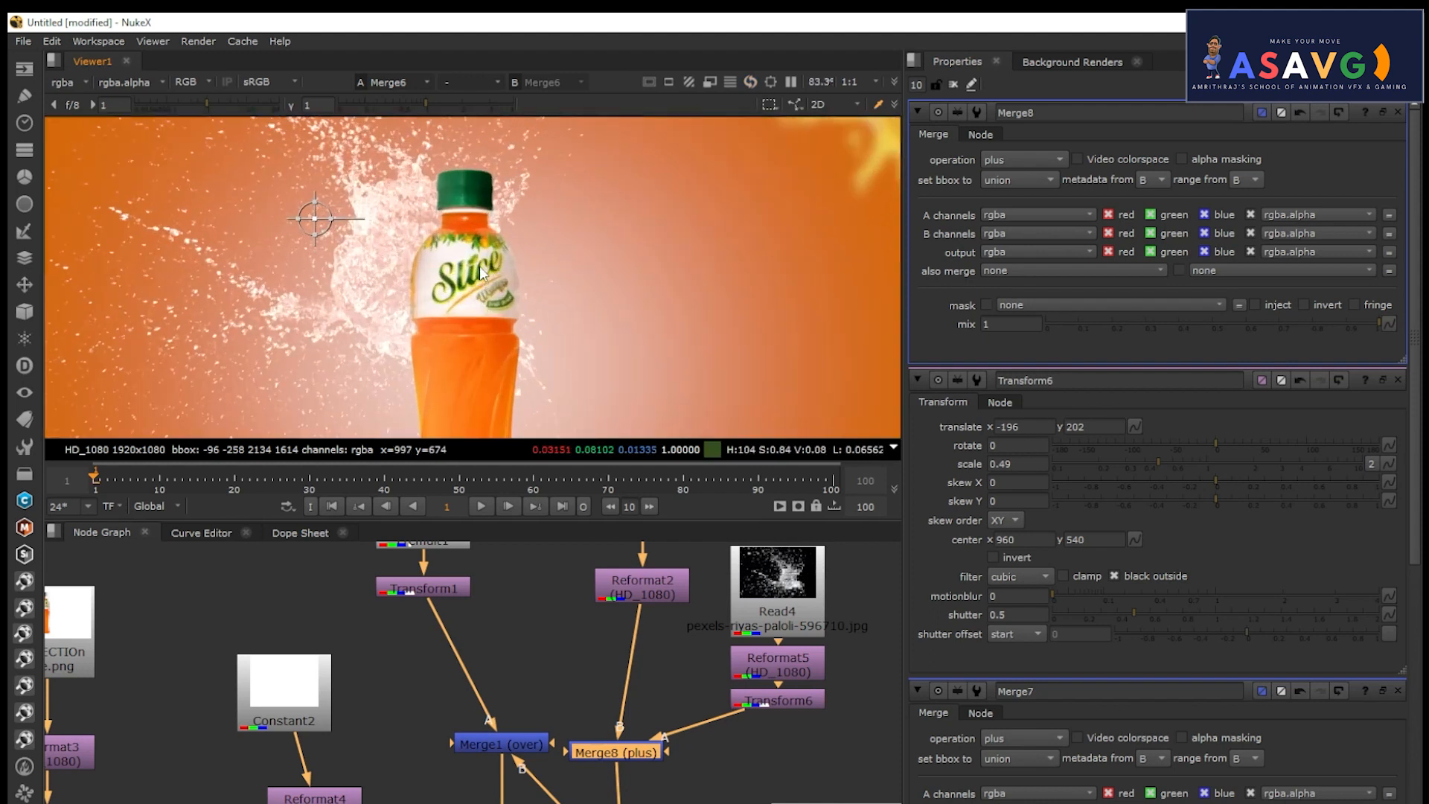
pyautogui.scroll(-4, 484, 290)
pyautogui.moveTo(497, 323); pyautogui.dragTo(504, 283, button='middle')
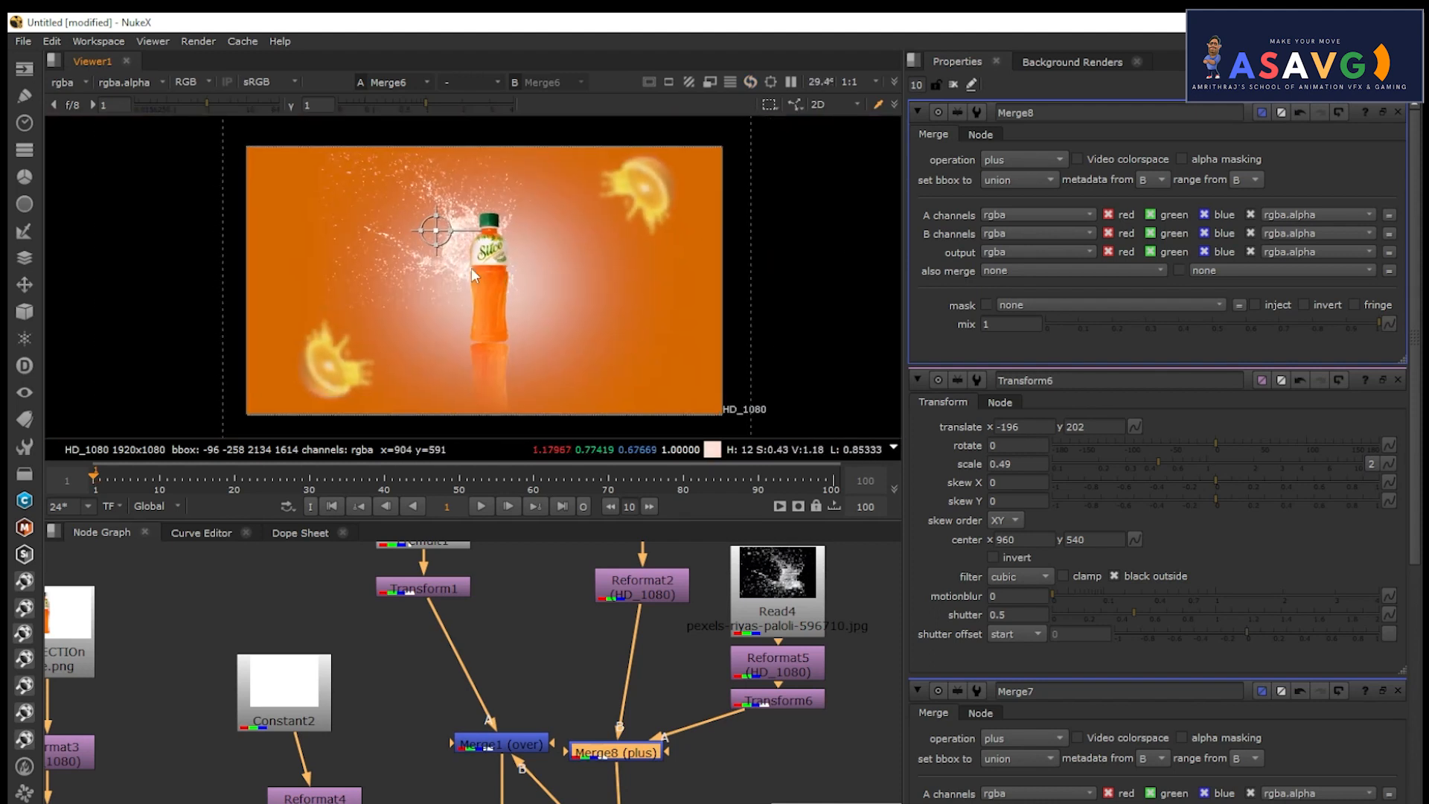
pyautogui.moveTo(436, 230); pyautogui.dragTo(447, 262)
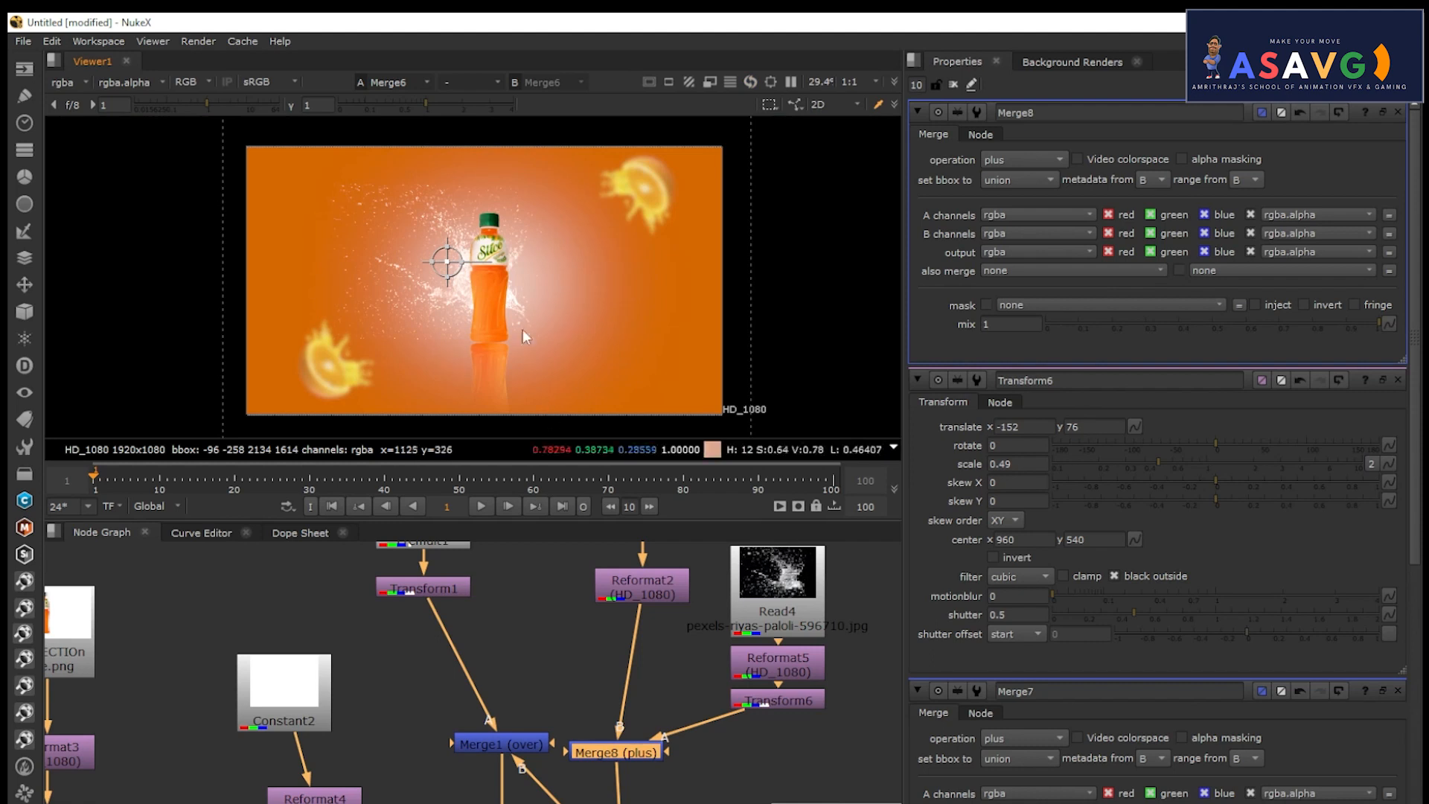
pyautogui.scroll(-2, 650, 618)
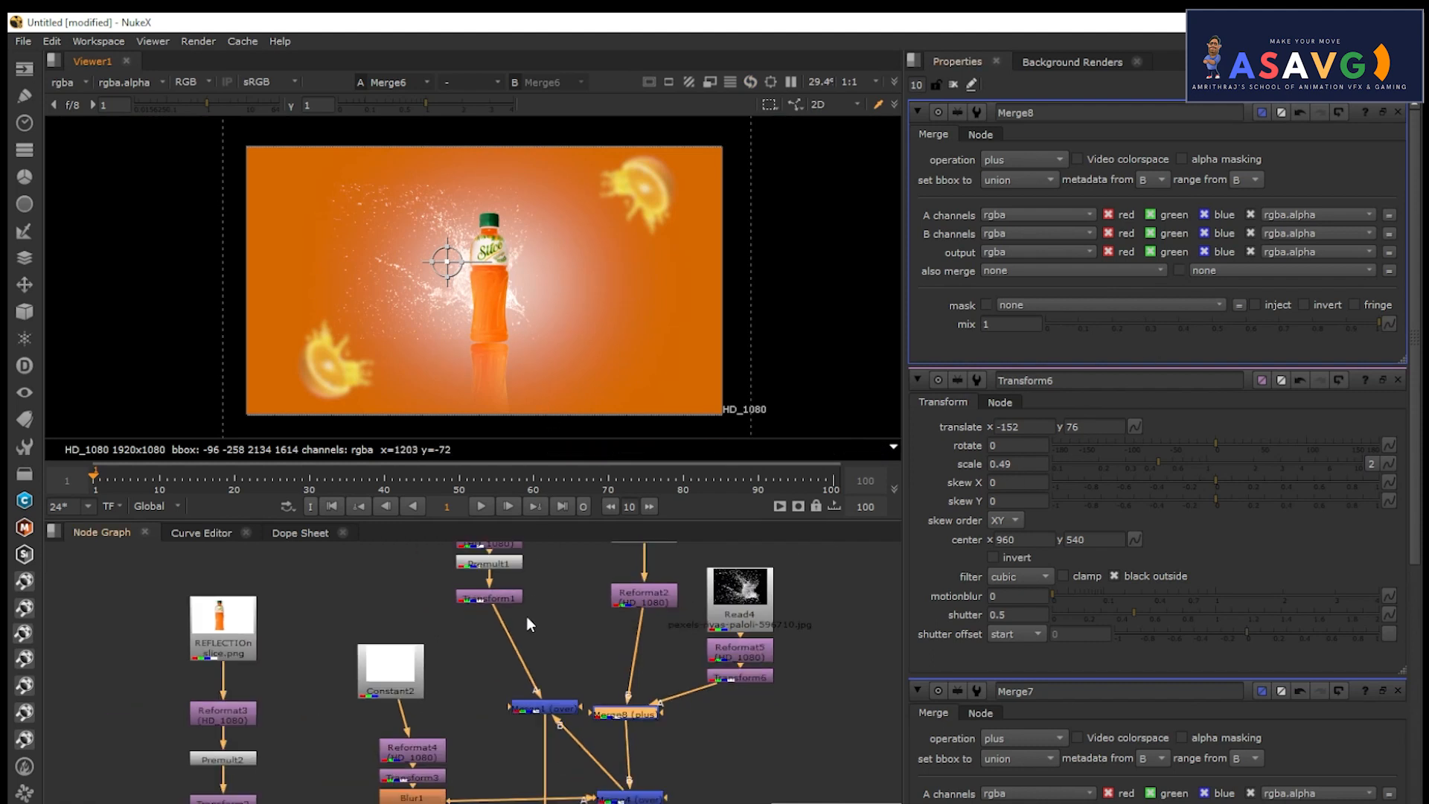
pyautogui.scroll(2, 495, 271)
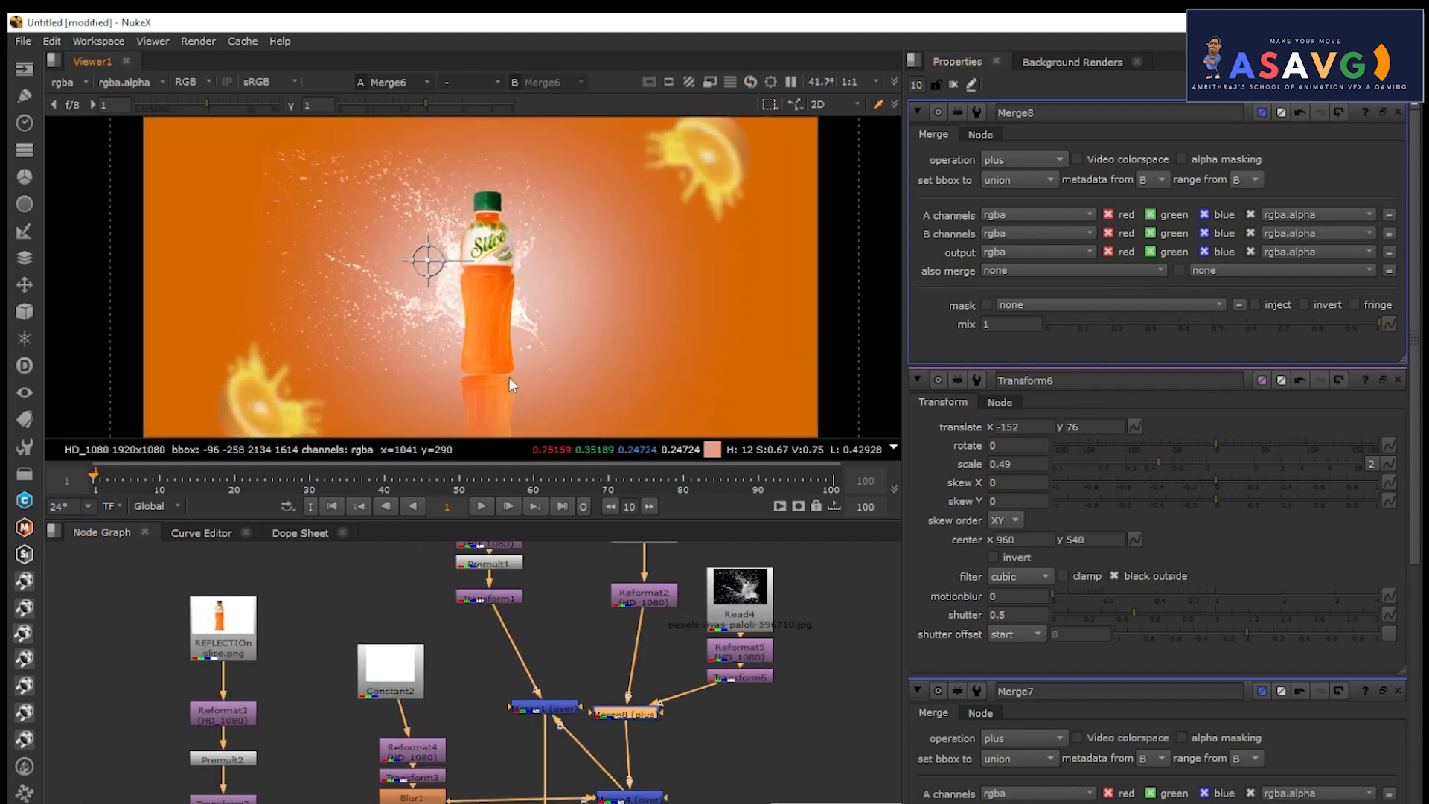
# Add a Glow filter node after the bottle's Transform1 node.
pyautogui.scroll(-2, 600, 612)
pyautogui.moveTo(626, 612); pyautogui.dragTo(661, 714, button='middle')
pyautogui.scroll(4, 565, 585)
pyautogui.scroll(2, 565, 584)
pyautogui.moveTo(616, 631); pyautogui.dragTo(649, 460, button='middle')
pyautogui.moveTo(661, 637); pyautogui.dragTo(662, 507, button='middle')
pyautogui.moveTo(667, 674); pyautogui.dragTo(667, 634, button='middle')
pyautogui.click(621, 600)
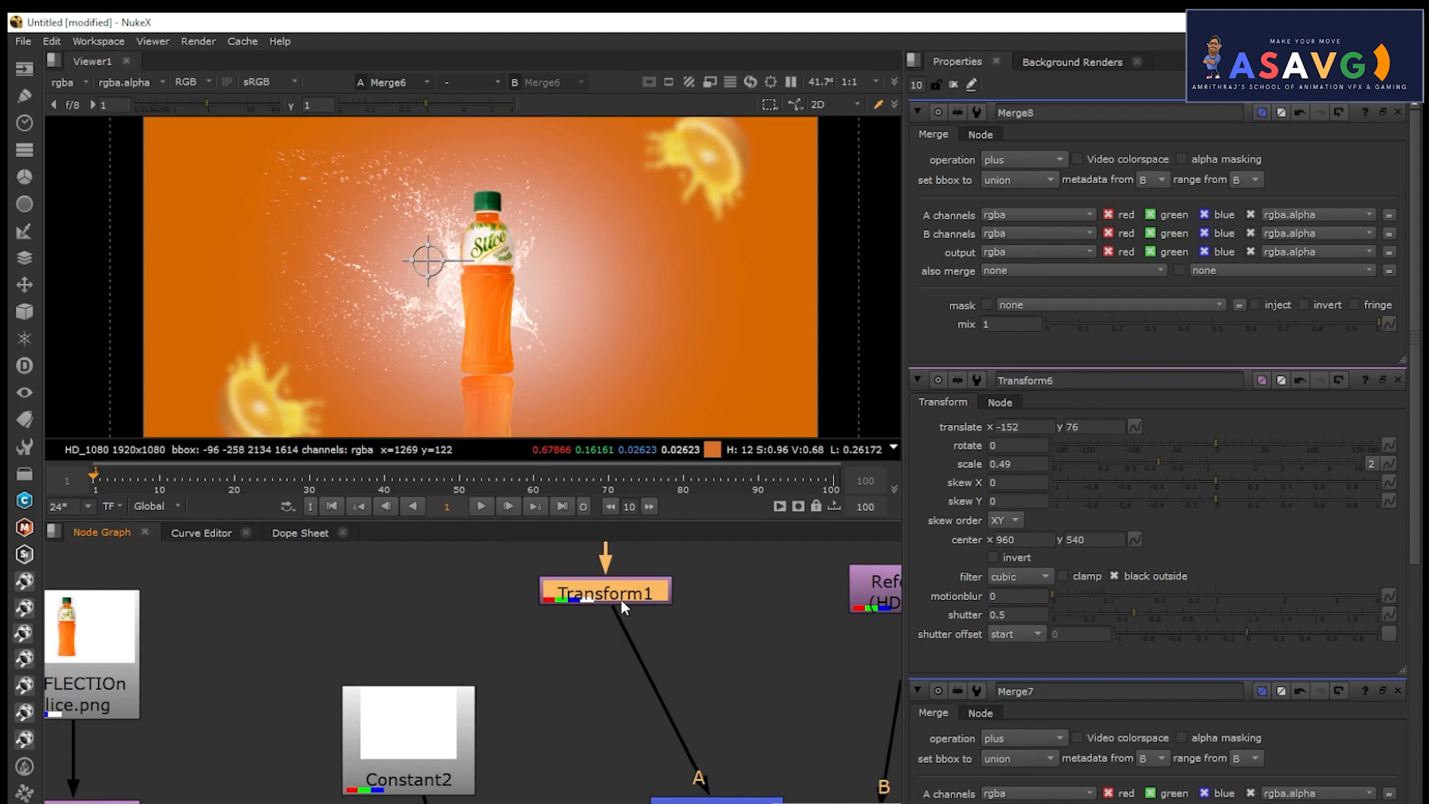
pyautogui.press('Tab')
pyautogui.write('glo')
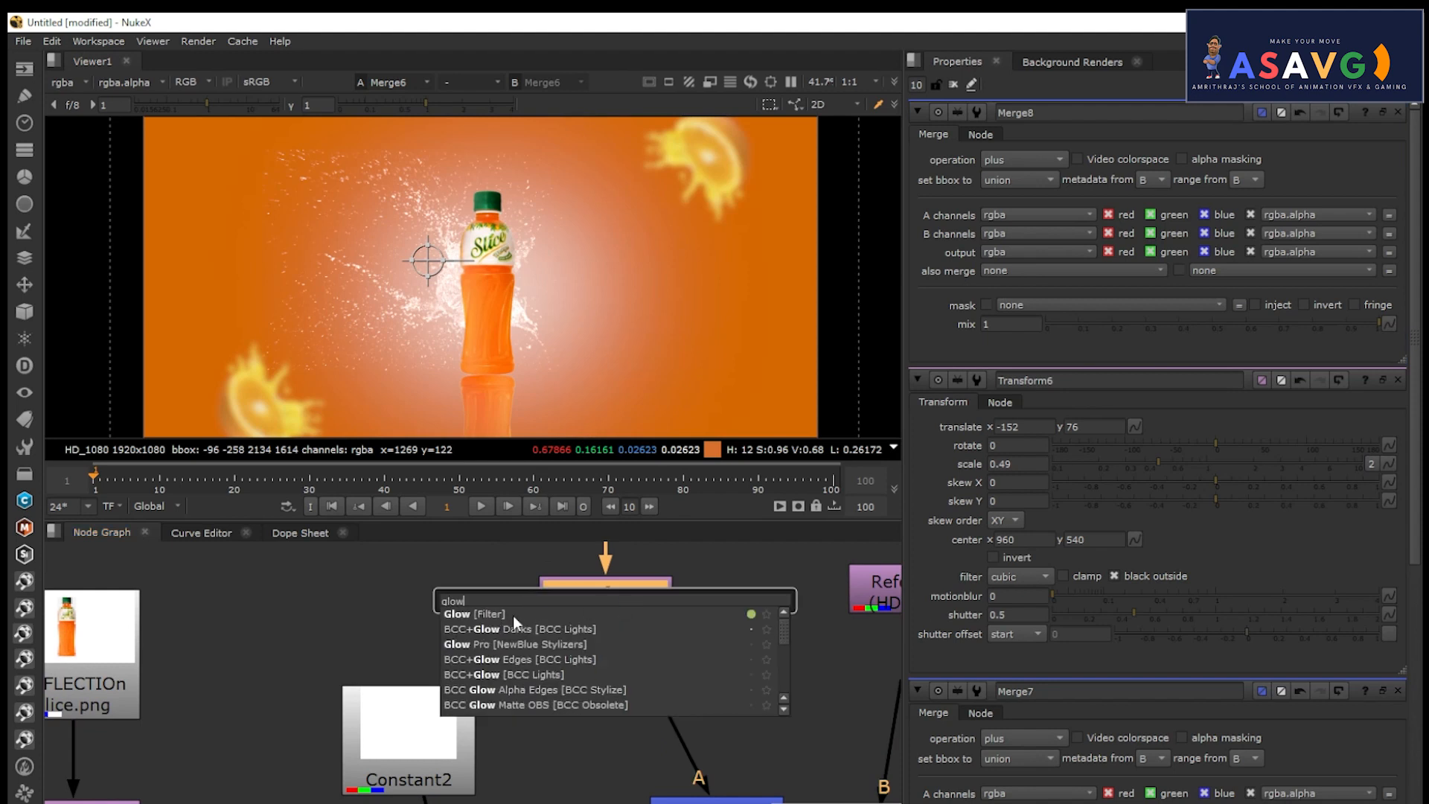
pyautogui.click(512, 615)
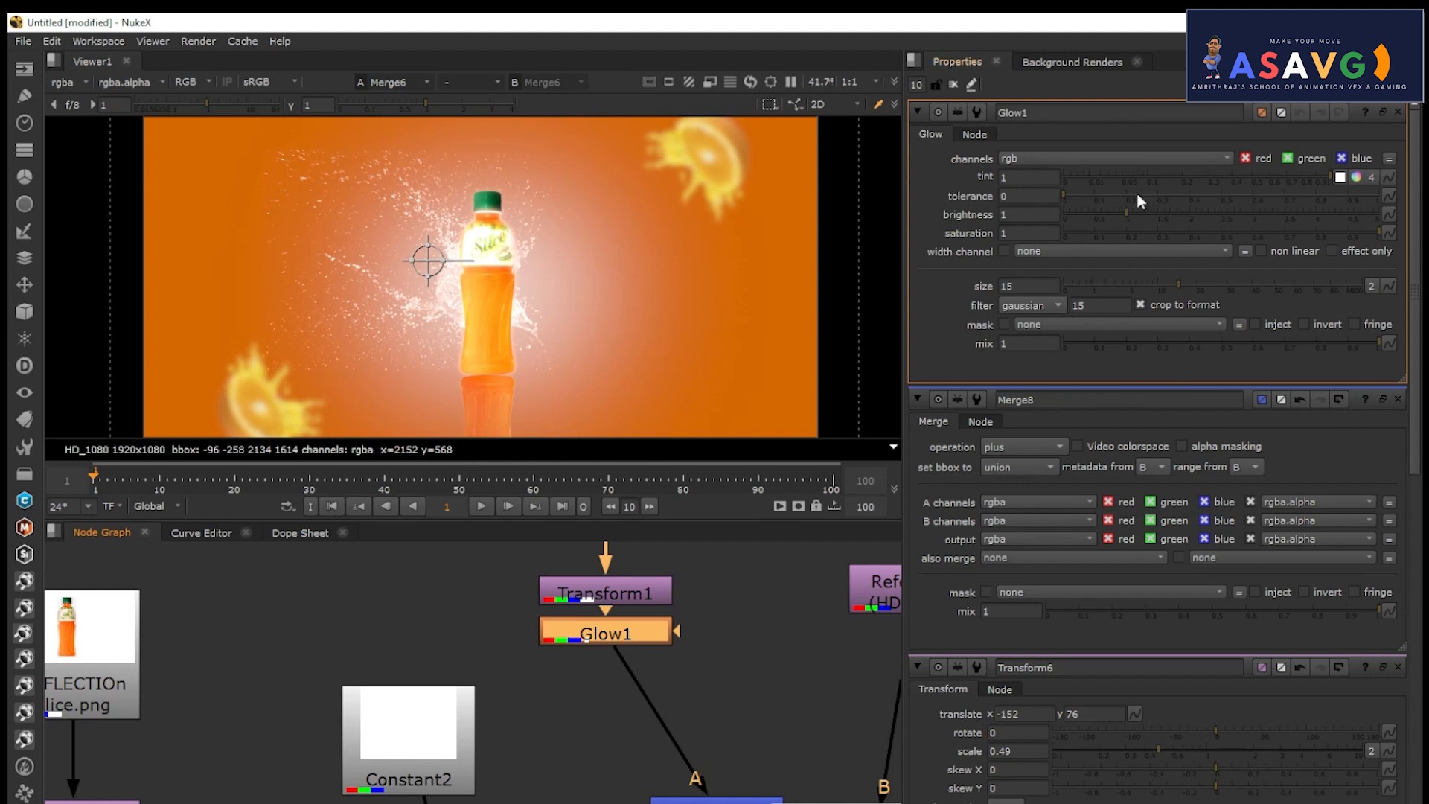
# Reduce Glow1's size to 0.5 and check the bottle in the composite.
pyautogui.moveTo(1190, 286); pyautogui.dragTo(857, 253)
pyautogui.write('0.8')
pyautogui.press('Return')
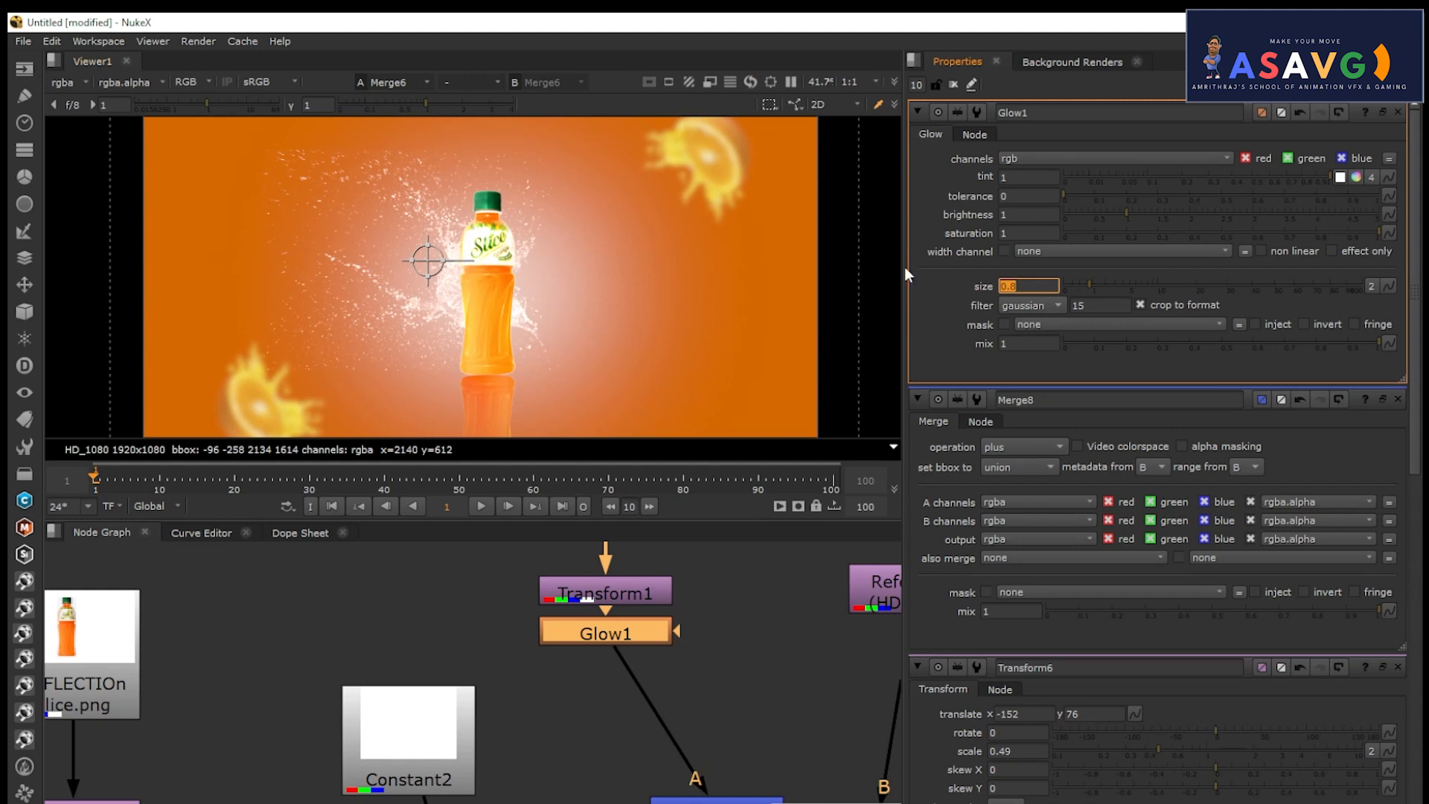
pyautogui.write('0.5')
pyautogui.press('Return')
pyautogui.press('-')
pyautogui.moveTo(524, 343); pyautogui.dragTo(559, 310, button='middle')
pyautogui.scroll(2, 561, 287)
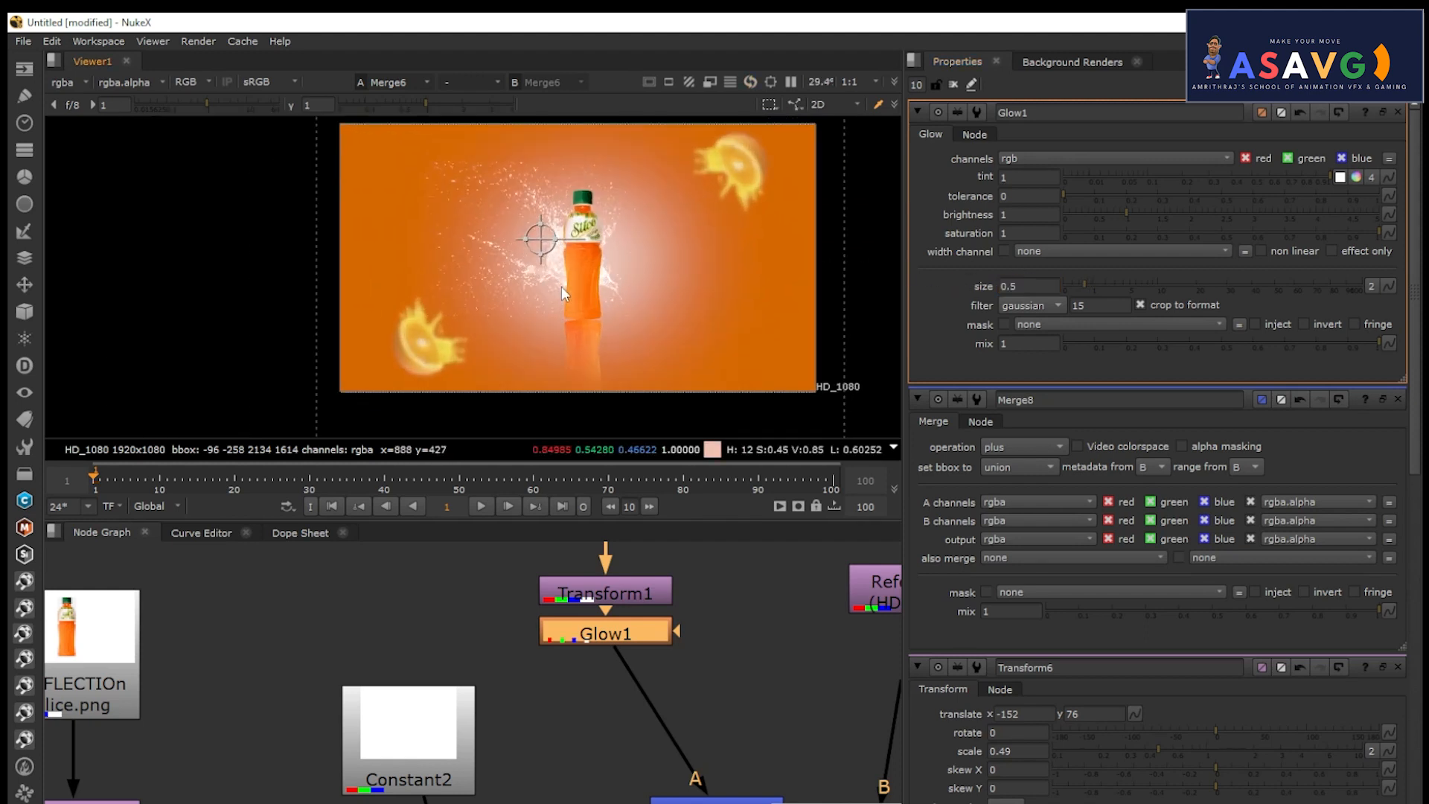
# Review the whole node tree in an enlarged node graph and the finished composite in the viewer.
pyautogui.scroll(-5, 569, 668)
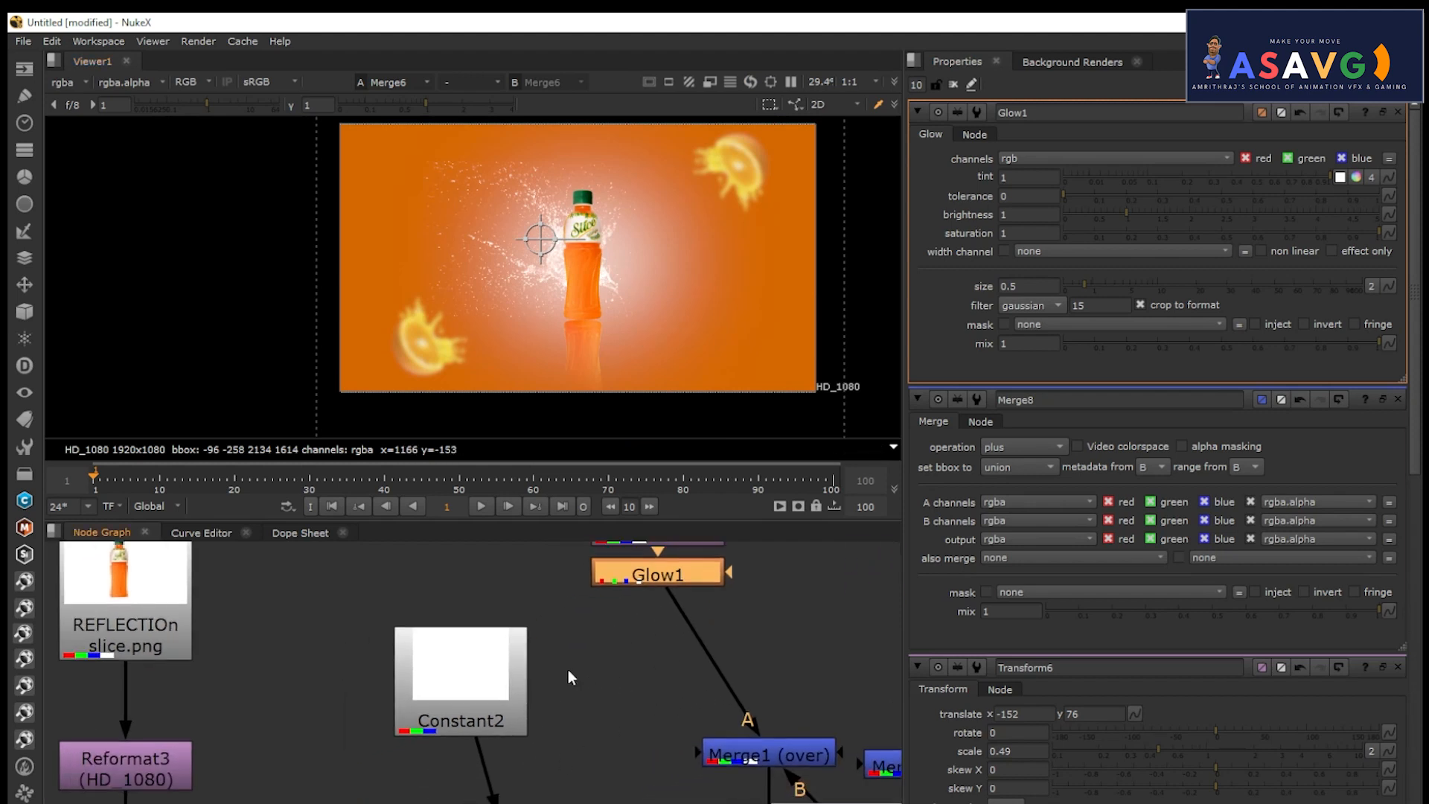
pyautogui.scroll(-2, 601, 672)
pyautogui.press('space')
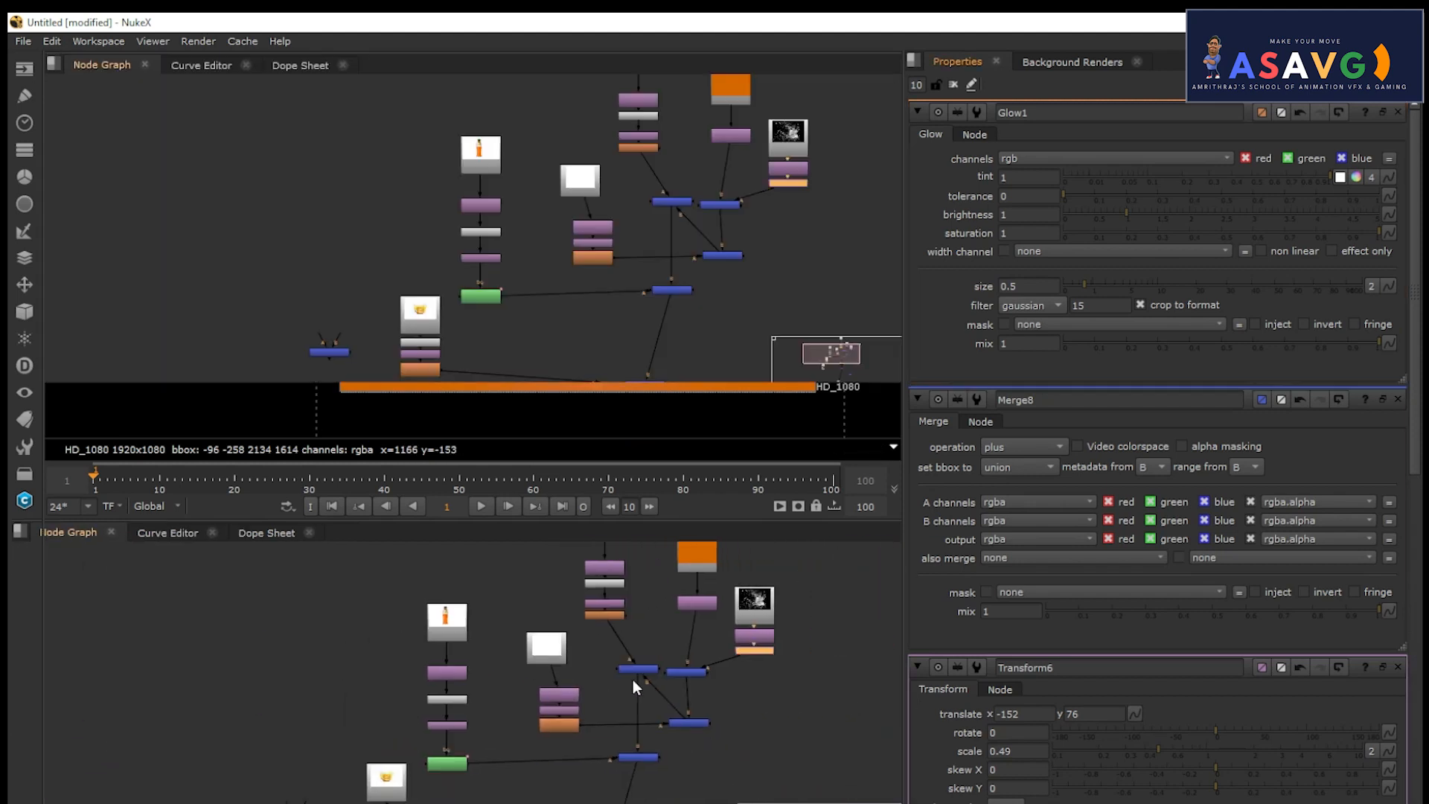
pyautogui.scroll(2, 720, 402)
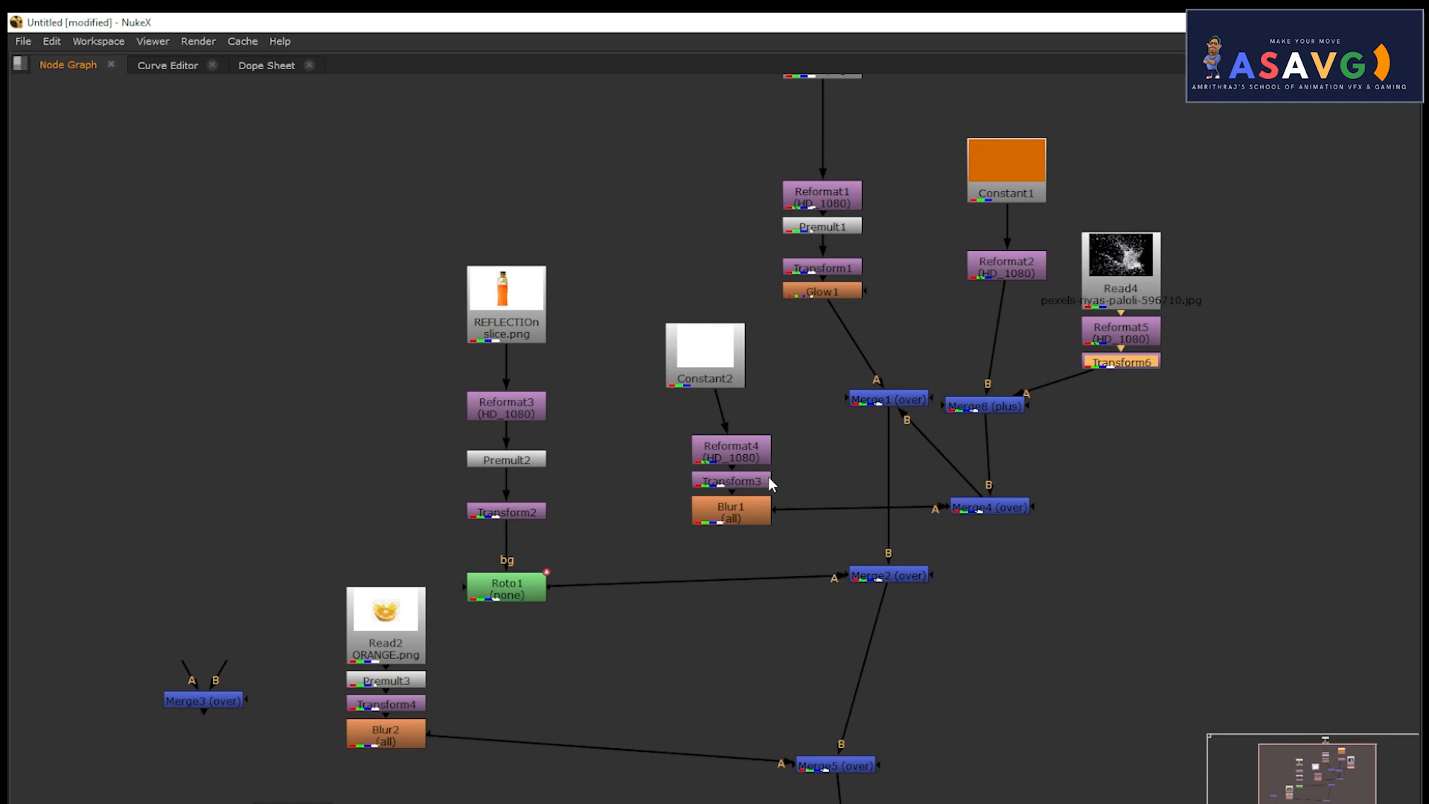
pyautogui.scroll(-2, 535, 230)
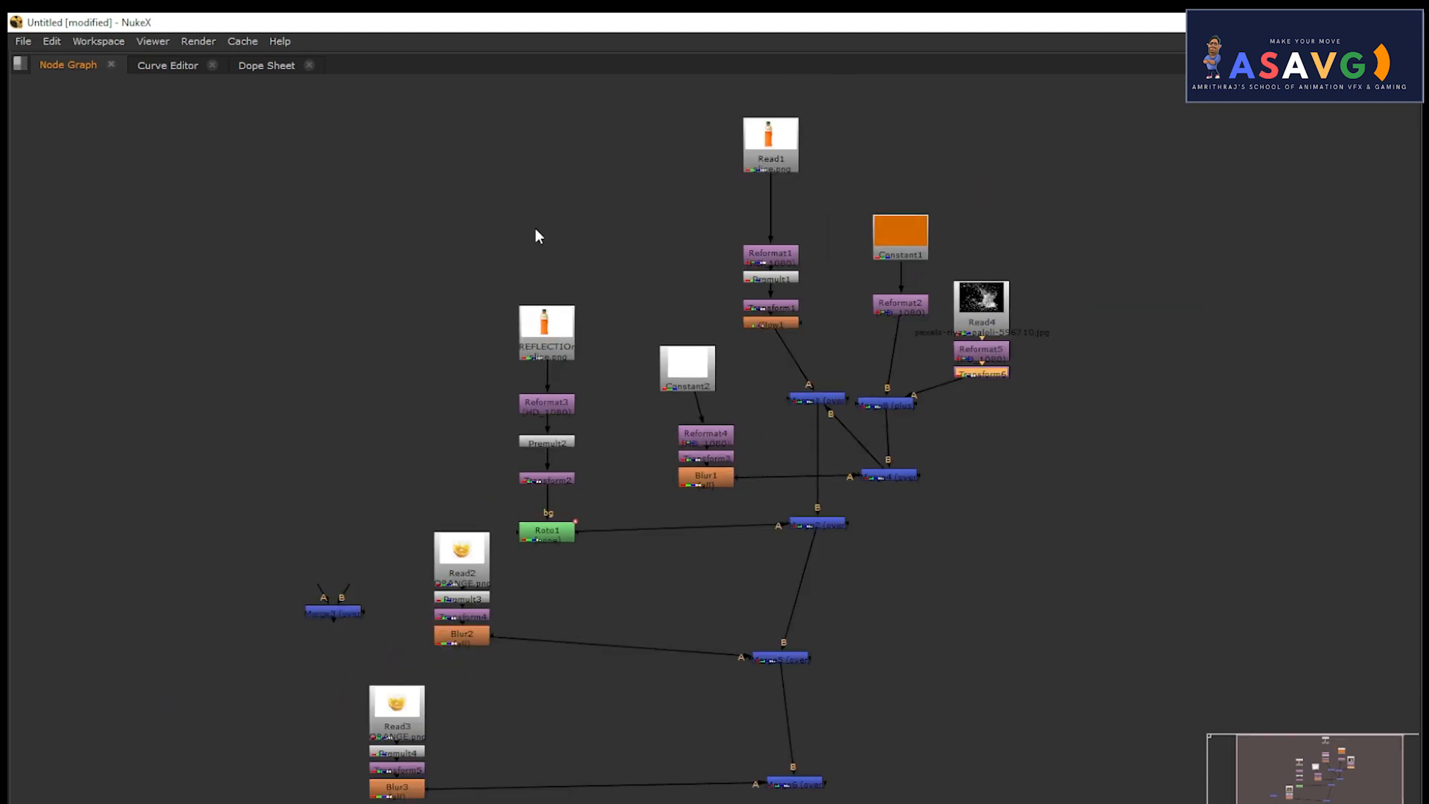
pyautogui.press('space')
pyautogui.moveTo(542, 290); pyautogui.dragTo(430, 326, button='middle')
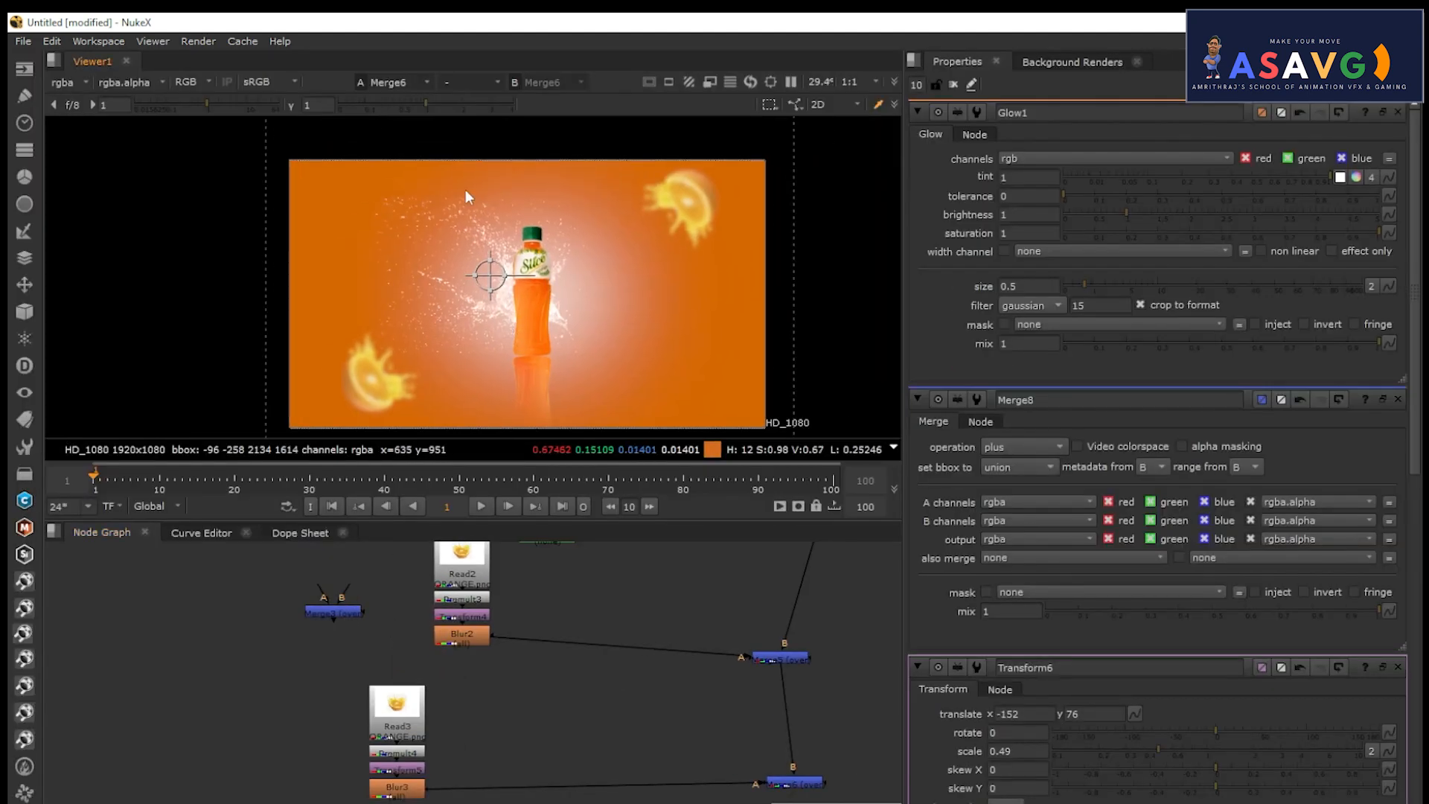
pyautogui.scroll(-2, 595, 633)
pyautogui.moveTo(596, 629); pyautogui.dragTo(633, 778, button='middle')
pyautogui.moveTo(702, 671); pyautogui.dragTo(645, 665, button='middle')
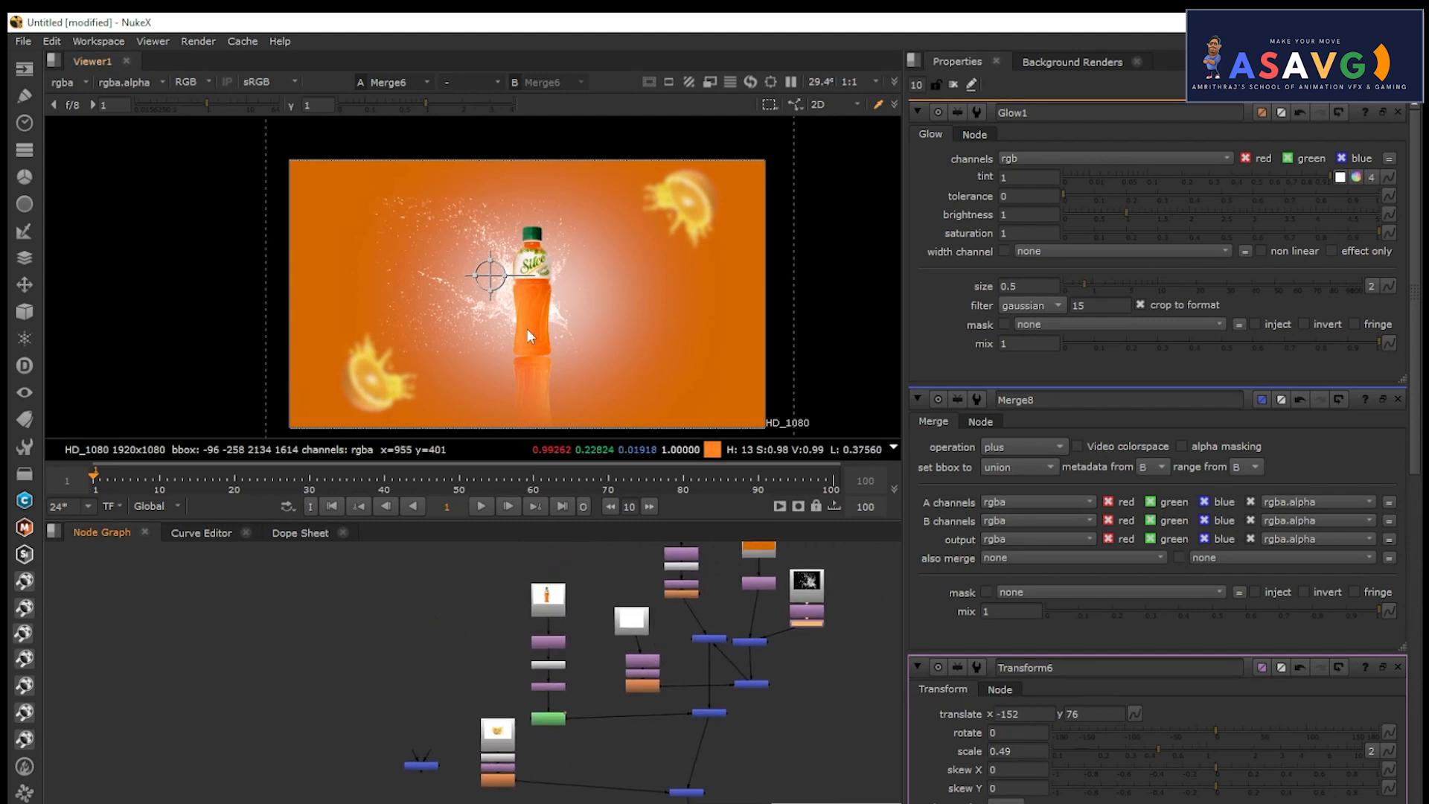
# Reposition the splash up and away from the bottle to about translate x -190, y 128.
pyautogui.scroll(2, 527, 329)
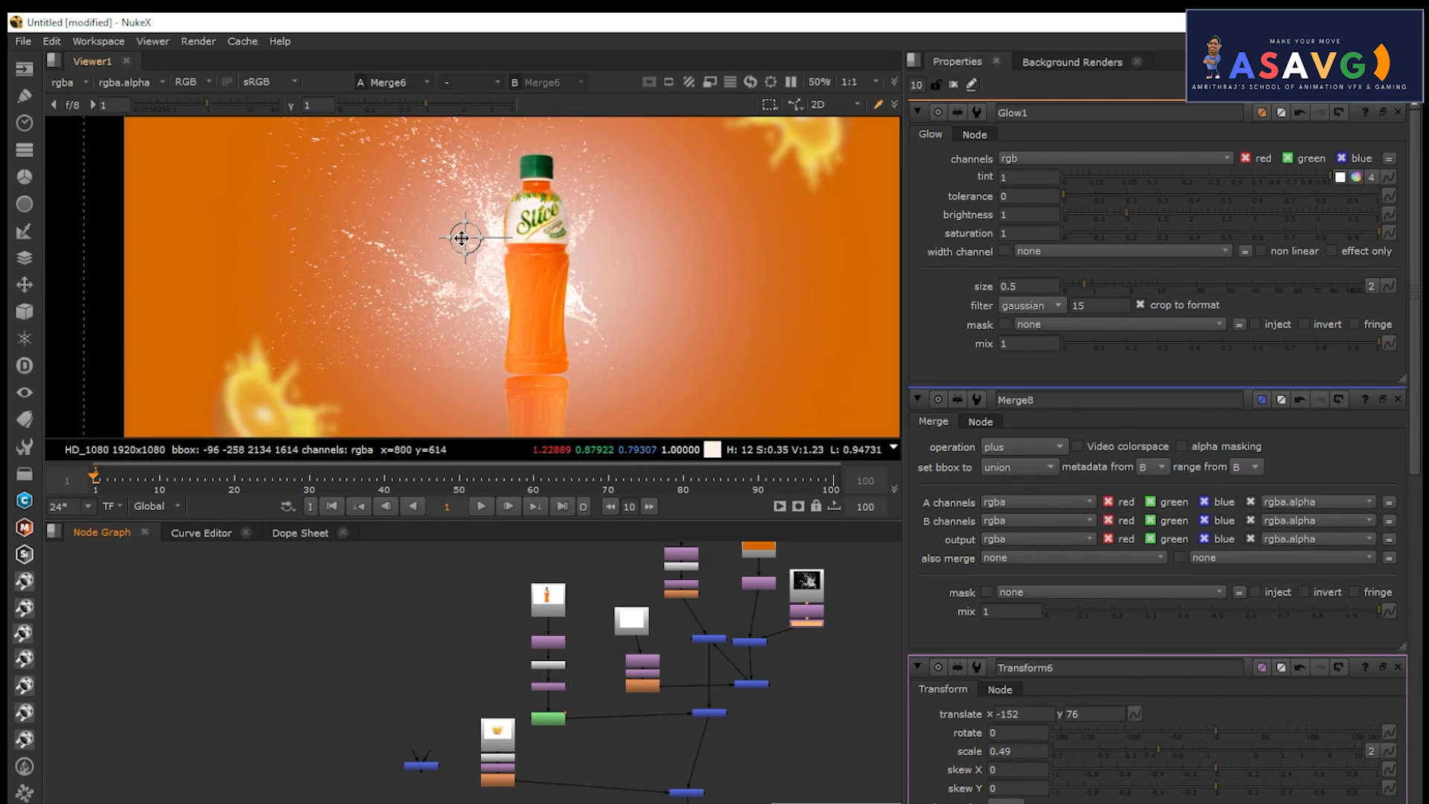
pyautogui.moveTo(464, 237); pyautogui.dragTo(448, 215)
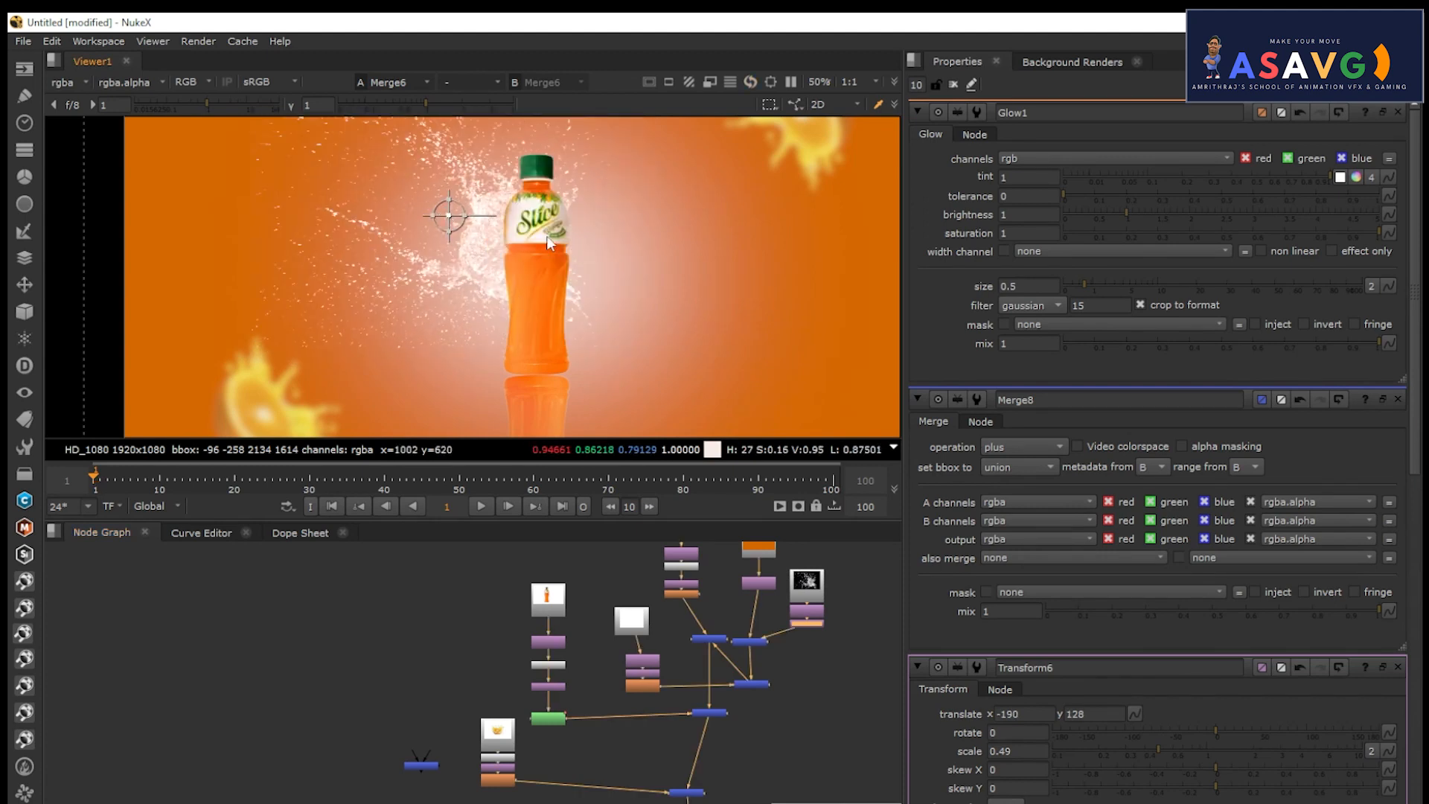
pyautogui.scroll(-4, 546, 246)
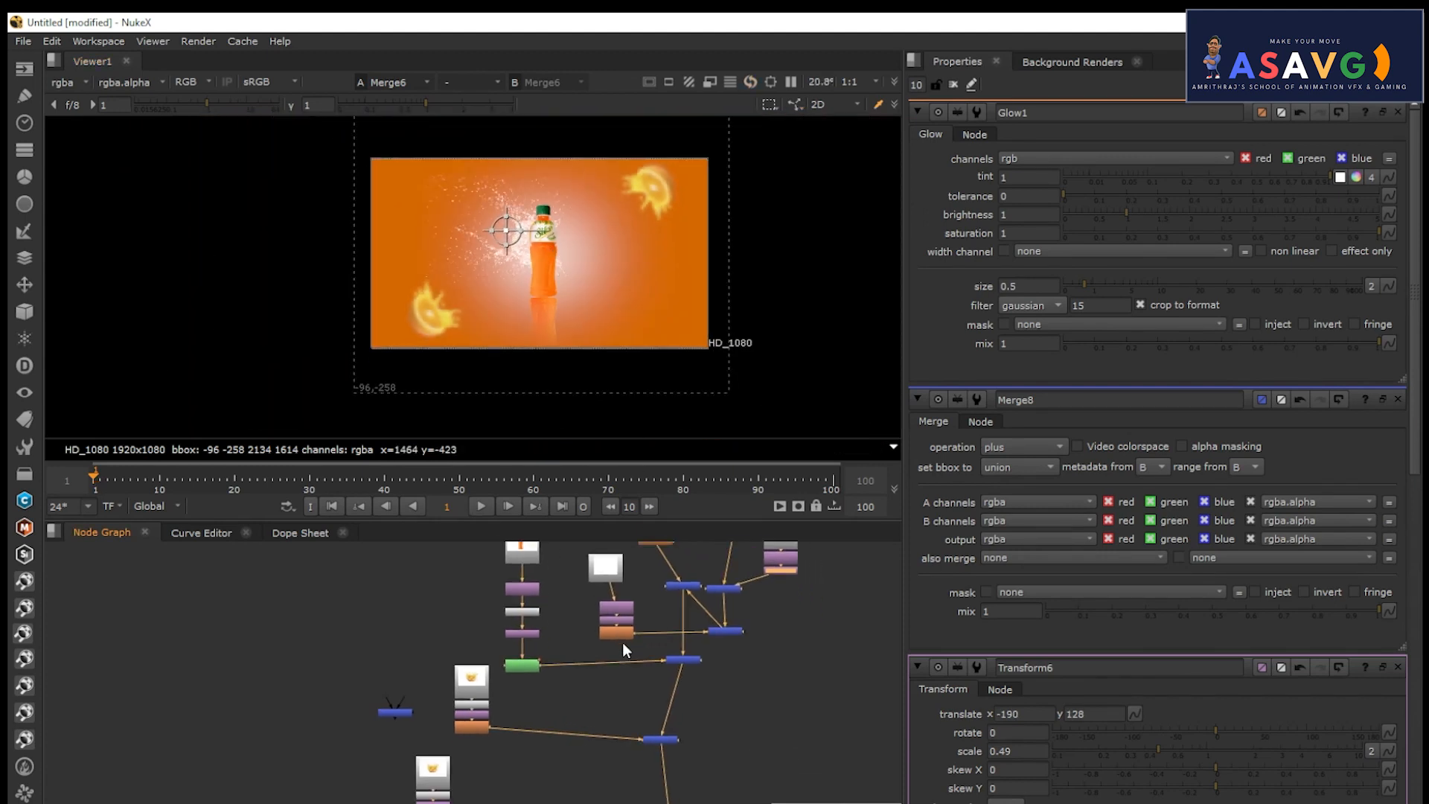
# Review the node tree in an enlarged node graph, from the source images through the merges.
pyautogui.press('space')
pyautogui.scroll(5, 705, 655)
pyautogui.moveTo(622, 638); pyautogui.dragTo(897, 199, button='middle')
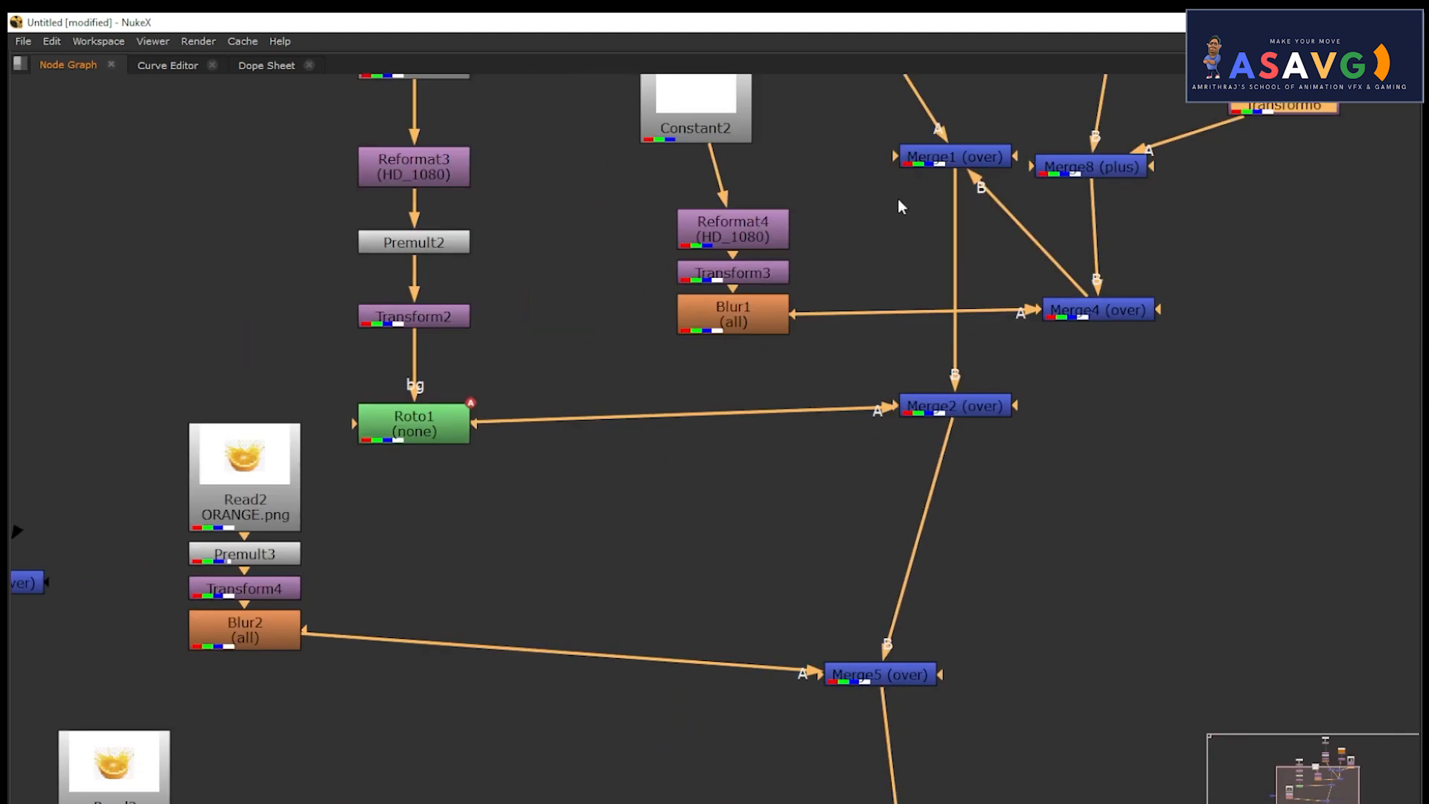
pyautogui.scroll(-3, 871, 342)
pyautogui.moveTo(887, 283); pyautogui.dragTo(939, 240, button='middle')
pyautogui.moveTo(752, 395); pyautogui.dragTo(618, 338, button='middle')
pyautogui.moveTo(757, 558); pyautogui.dragTo(598, 214, button='middle')
pyautogui.moveTo(588, 579); pyautogui.dragTo(719, 357)
pyautogui.moveTo(753, 434); pyautogui.dragTo(766, 742, button='middle')
pyautogui.moveTo(725, 263); pyautogui.dragTo(811, 440, button='middle')
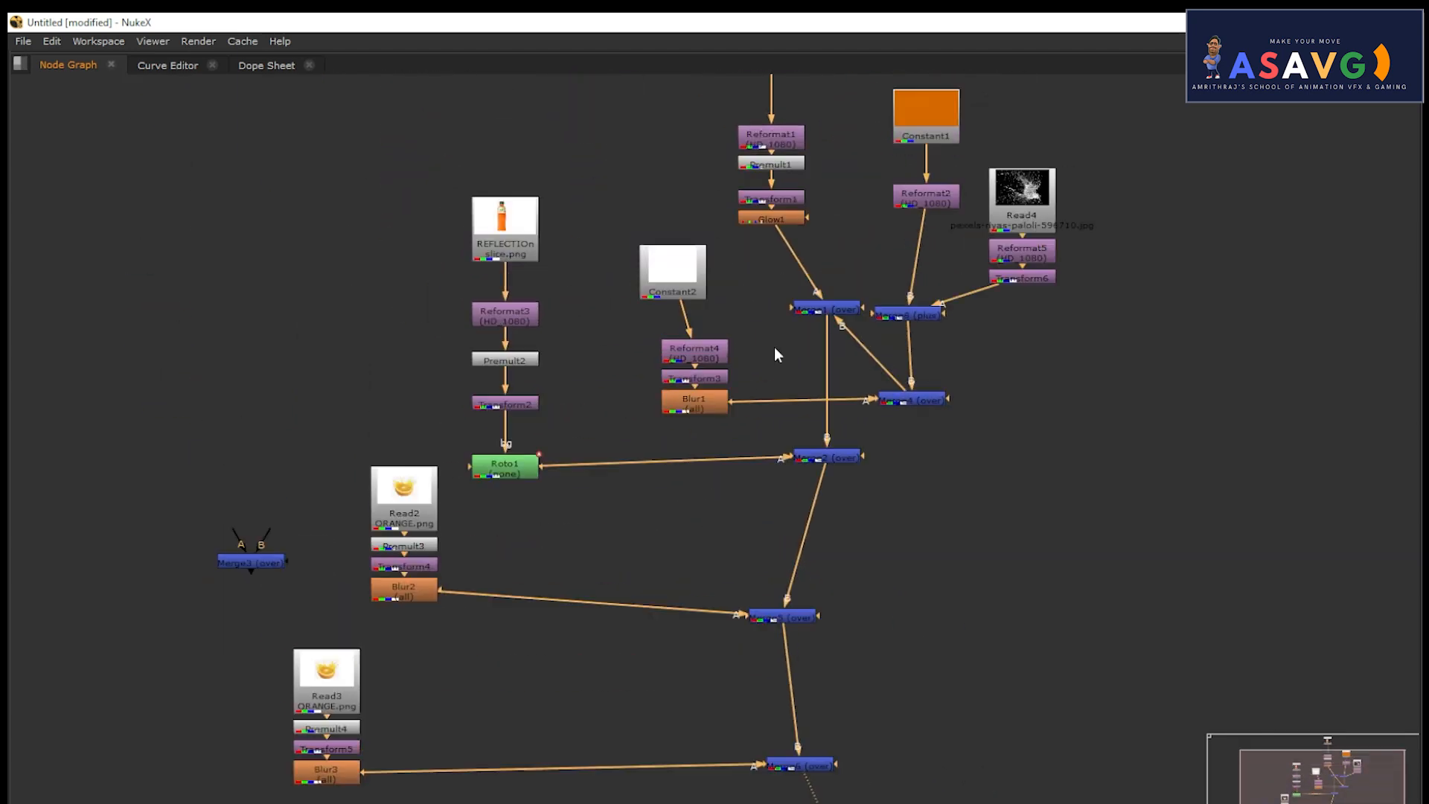
pyautogui.moveTo(774, 347); pyautogui.dragTo(778, 478, button='middle')
pyautogui.scroll(1, 729, 309)
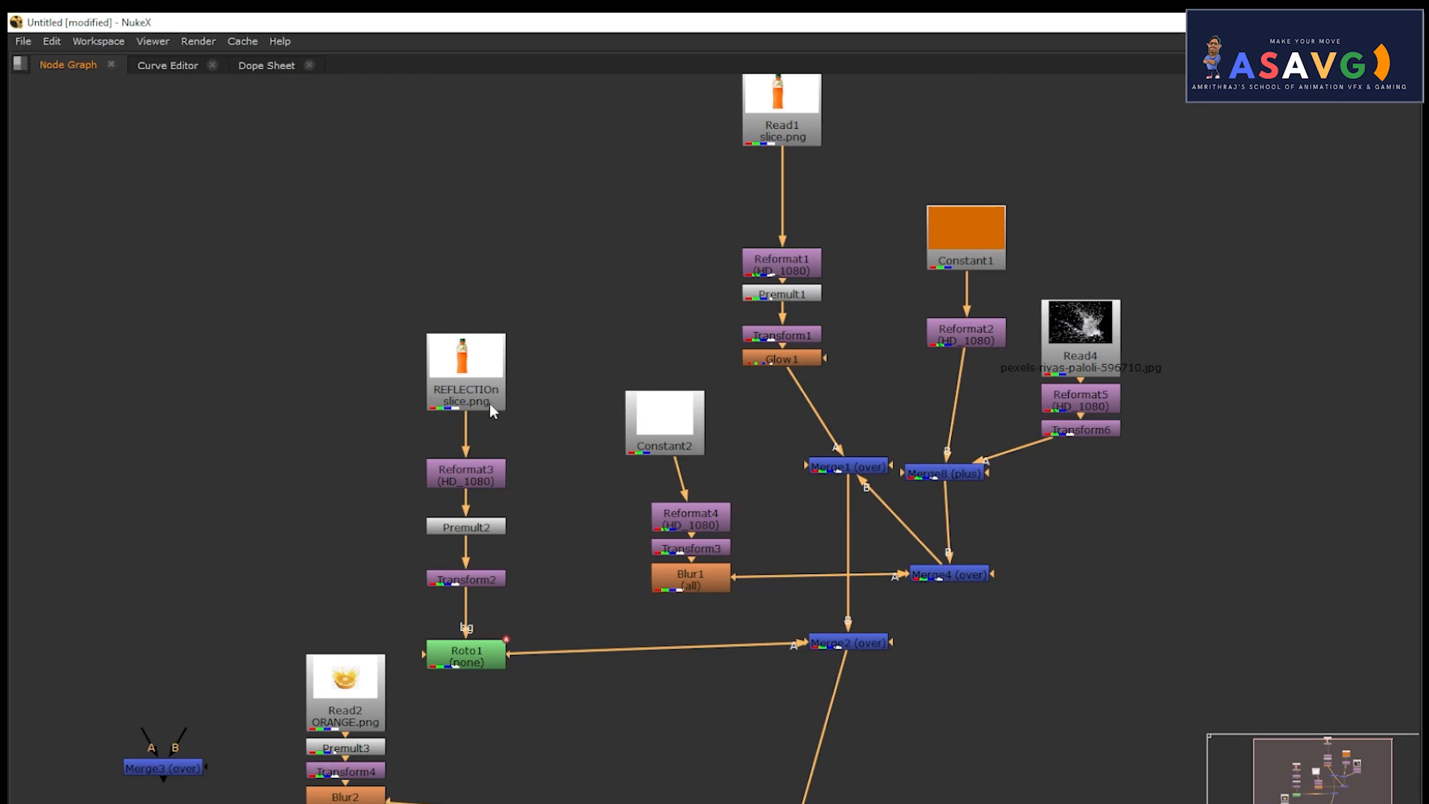
pyautogui.press('space')
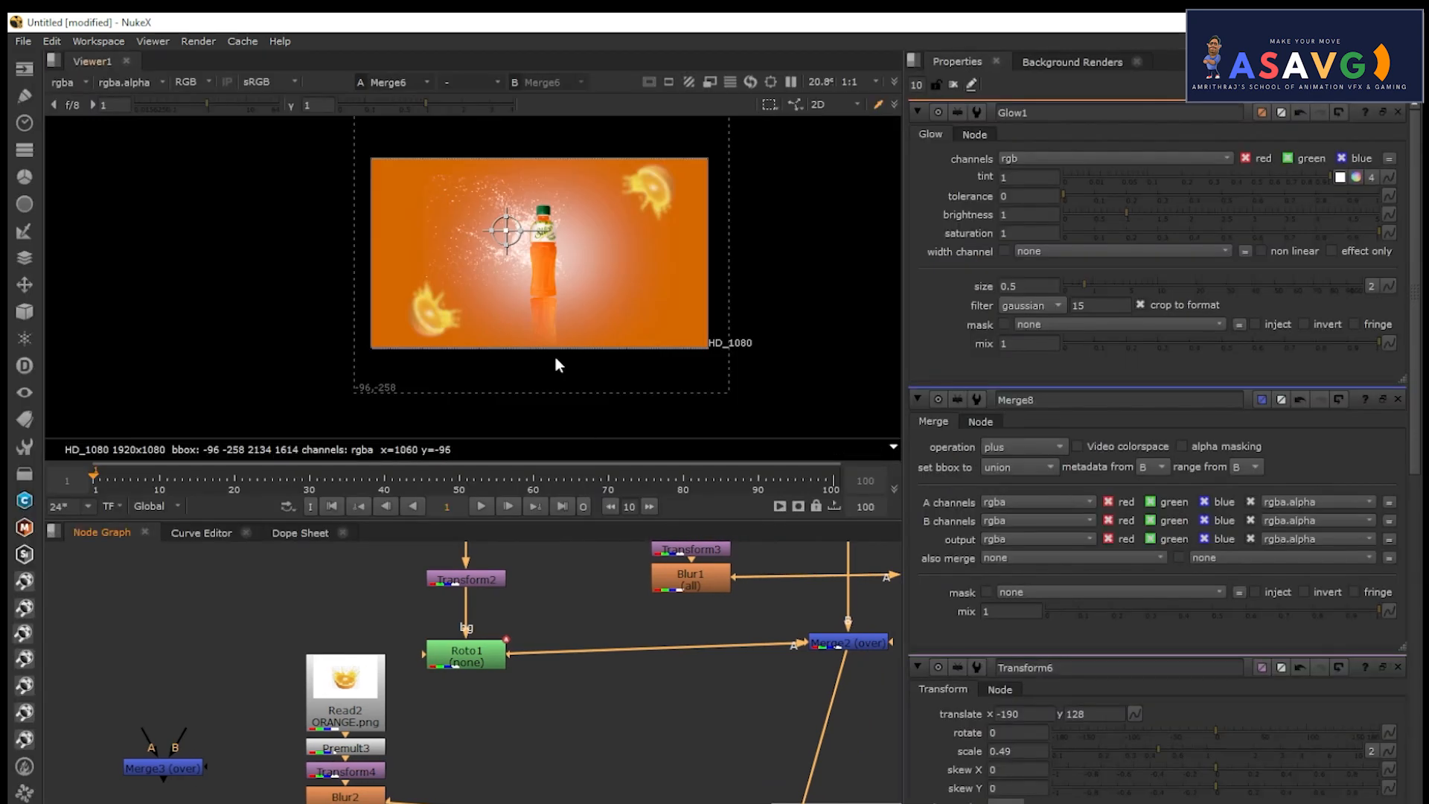
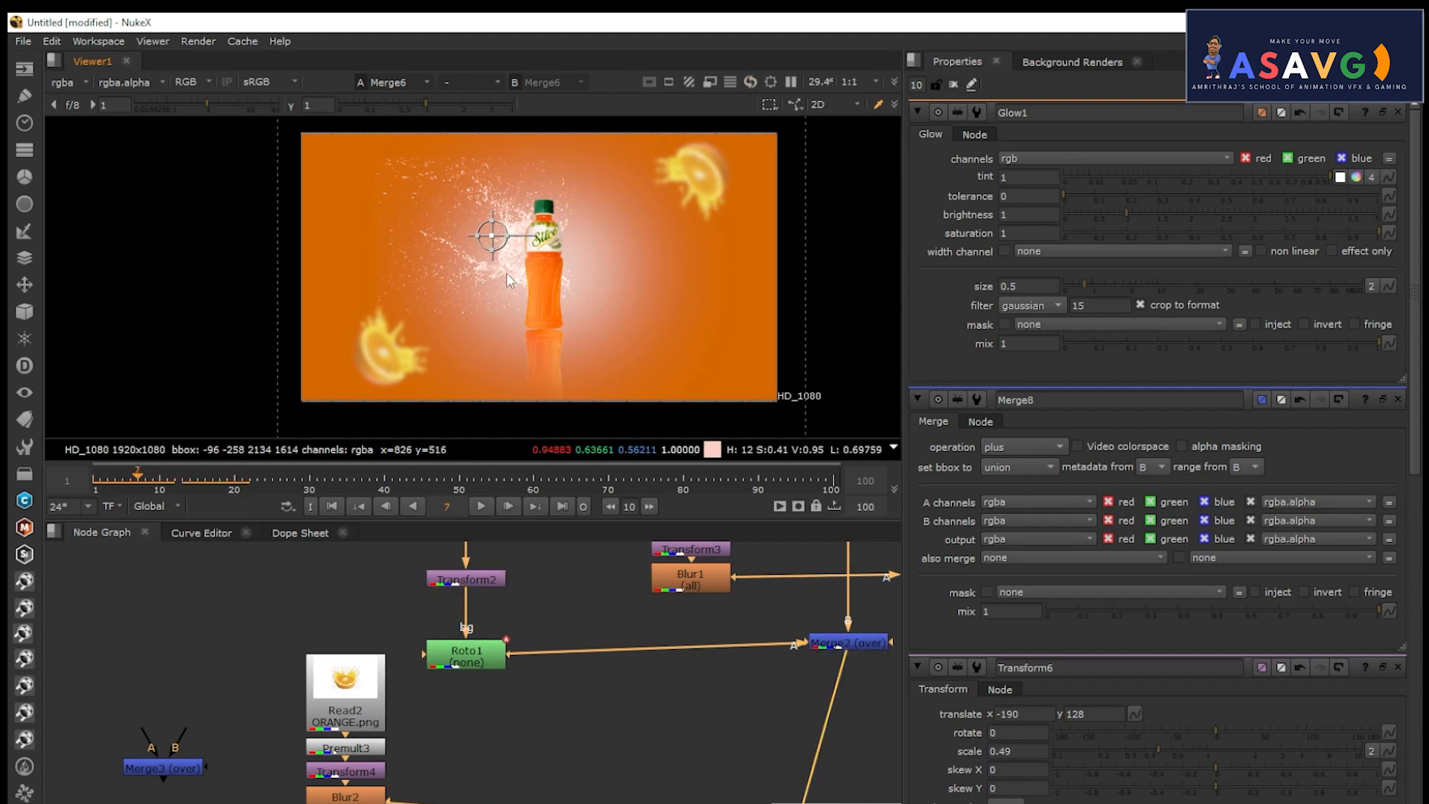
# Open Transform5 of the upper orange slice and set a rotate keyframe at 135 on frame 1.
pyautogui.moveTo(489, 248); pyautogui.dragTo(486, 237)
pyautogui.hotkey('ctrl', 'z')
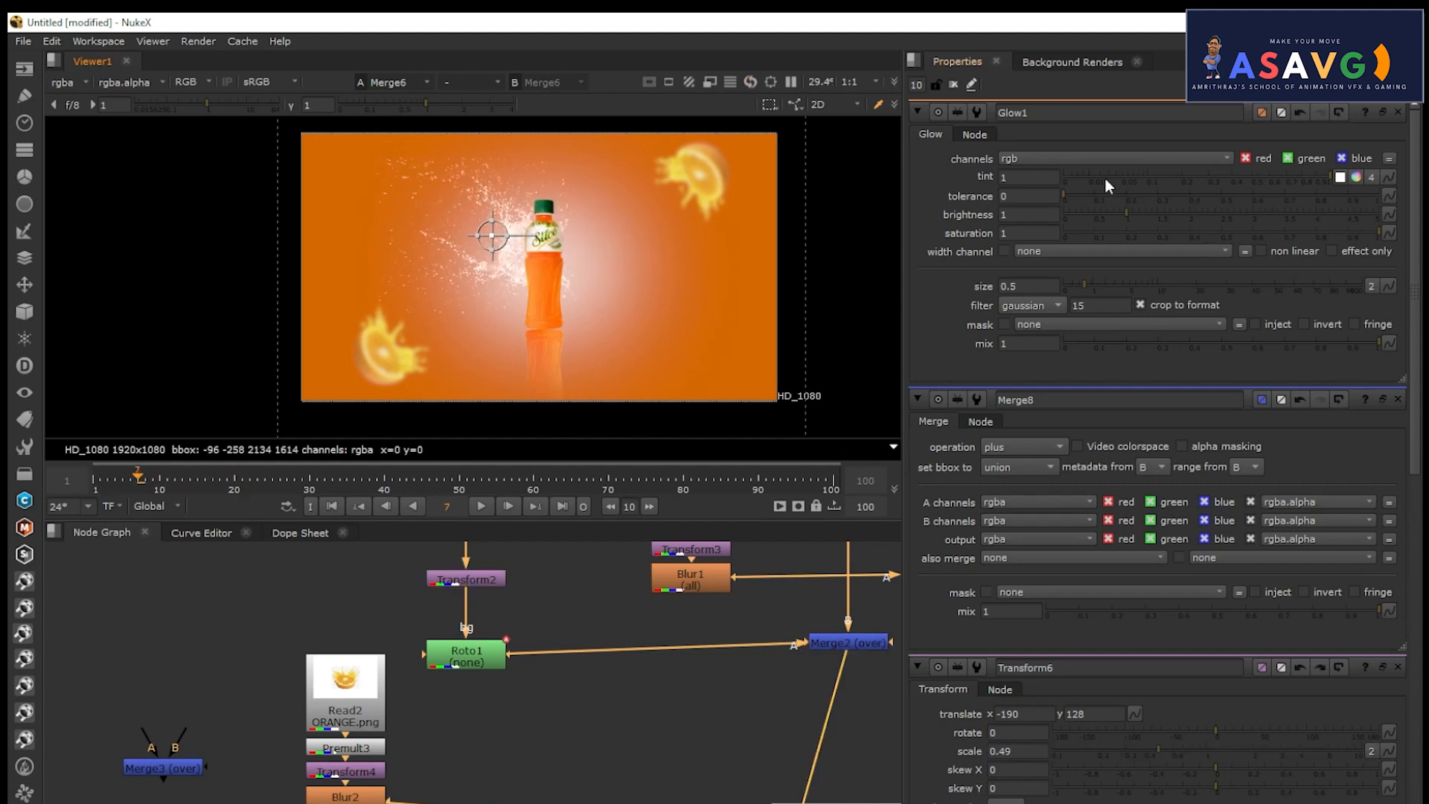
pyautogui.moveTo(699, 599); pyautogui.dragTo(698, 606, button='middle')
pyautogui.moveTo(659, 763)
pyautogui.mouseDown(button='middle')
pyautogui.moveTo(651, 591)
pyautogui.moveTo(614, 597)
pyautogui.moveTo(578, 689)
pyautogui.moveTo(531, 710)
pyautogui.mouseUp(button='middle')
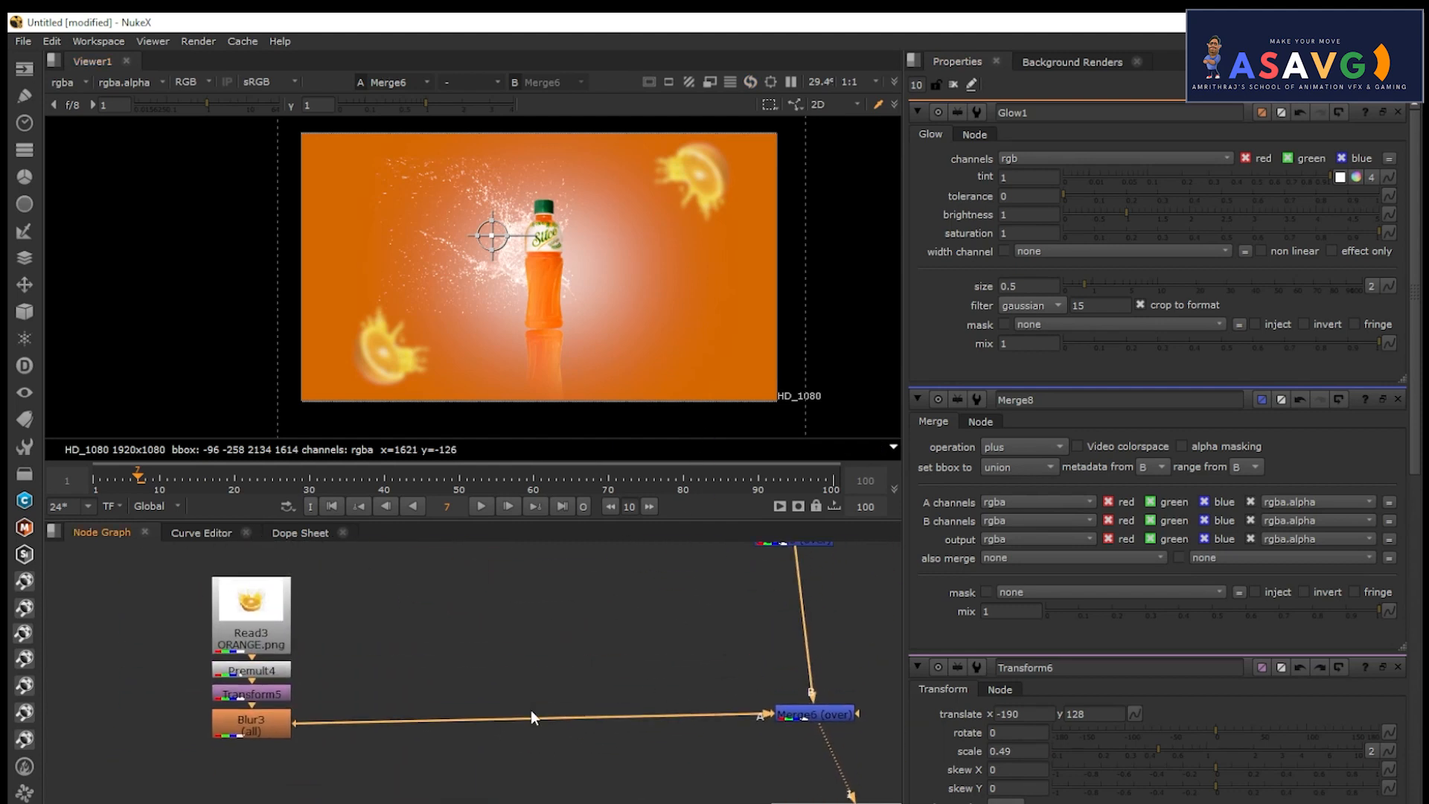
pyautogui.click(805, 711)
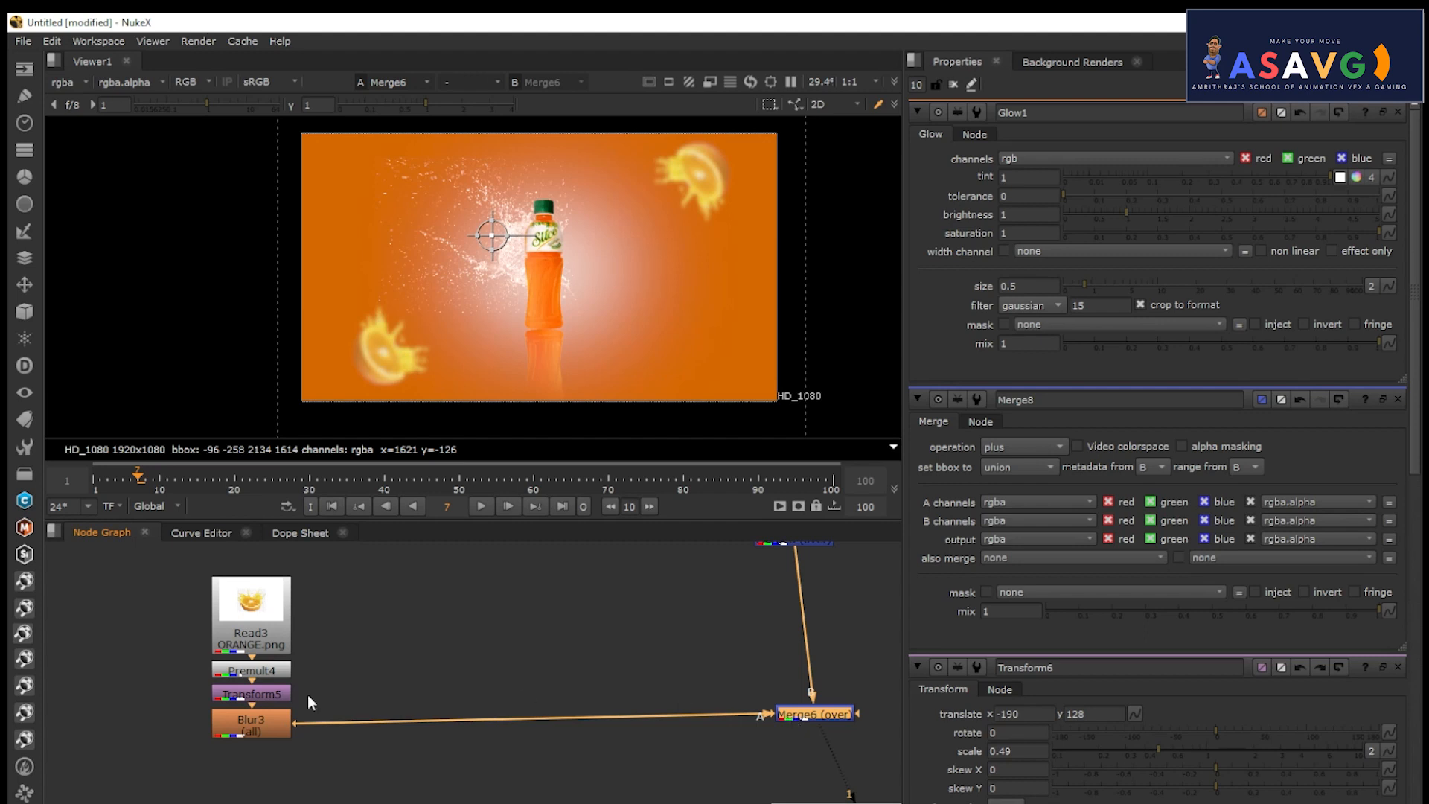
pyautogui.doubleClick(266, 697)
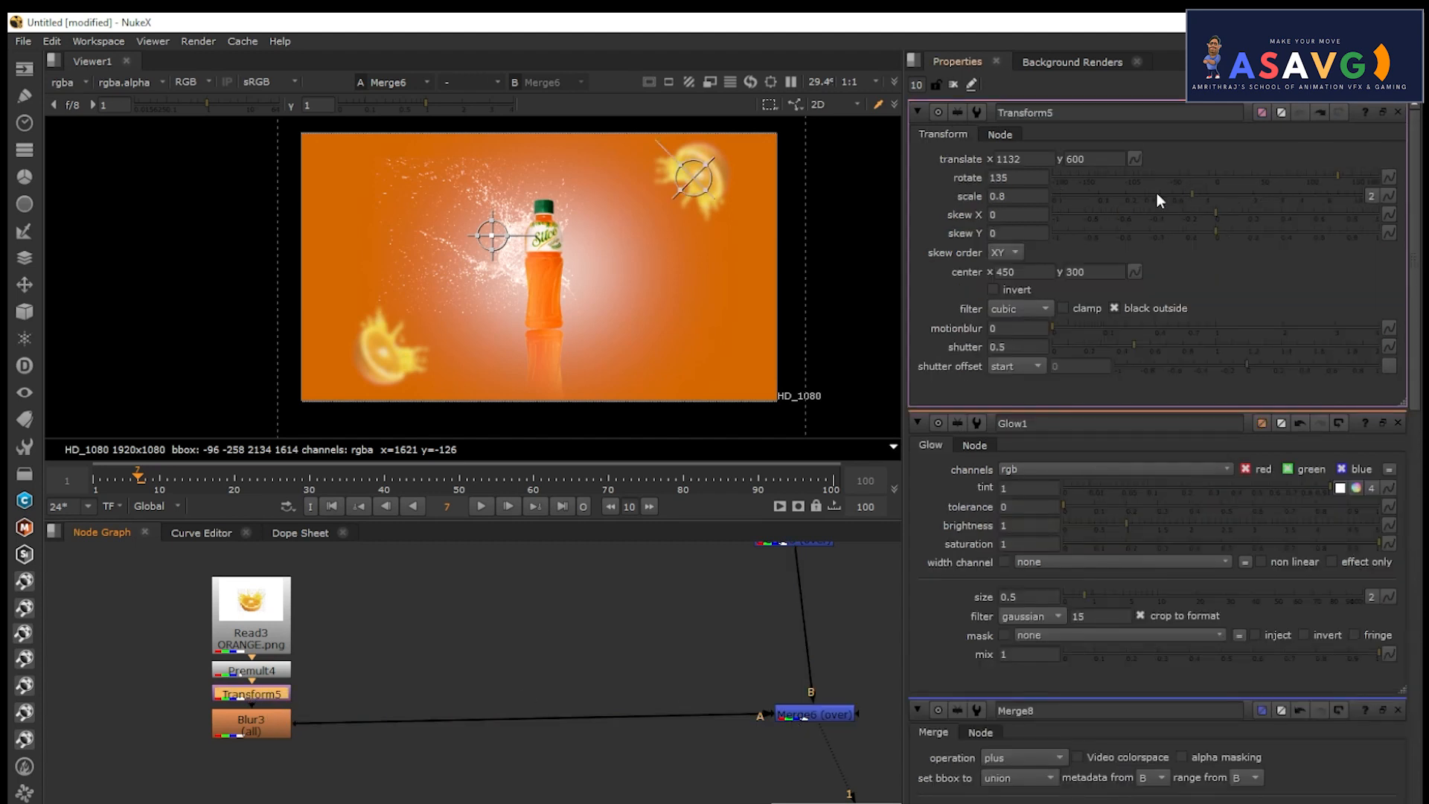
pyautogui.moveTo(1320, 175)
pyautogui.mouseDown()
pyautogui.moveTo(1277, 175)
pyautogui.moveTo(1307, 174)
pyautogui.mouseUp()
pyautogui.hotkey('ctrl', 'z')
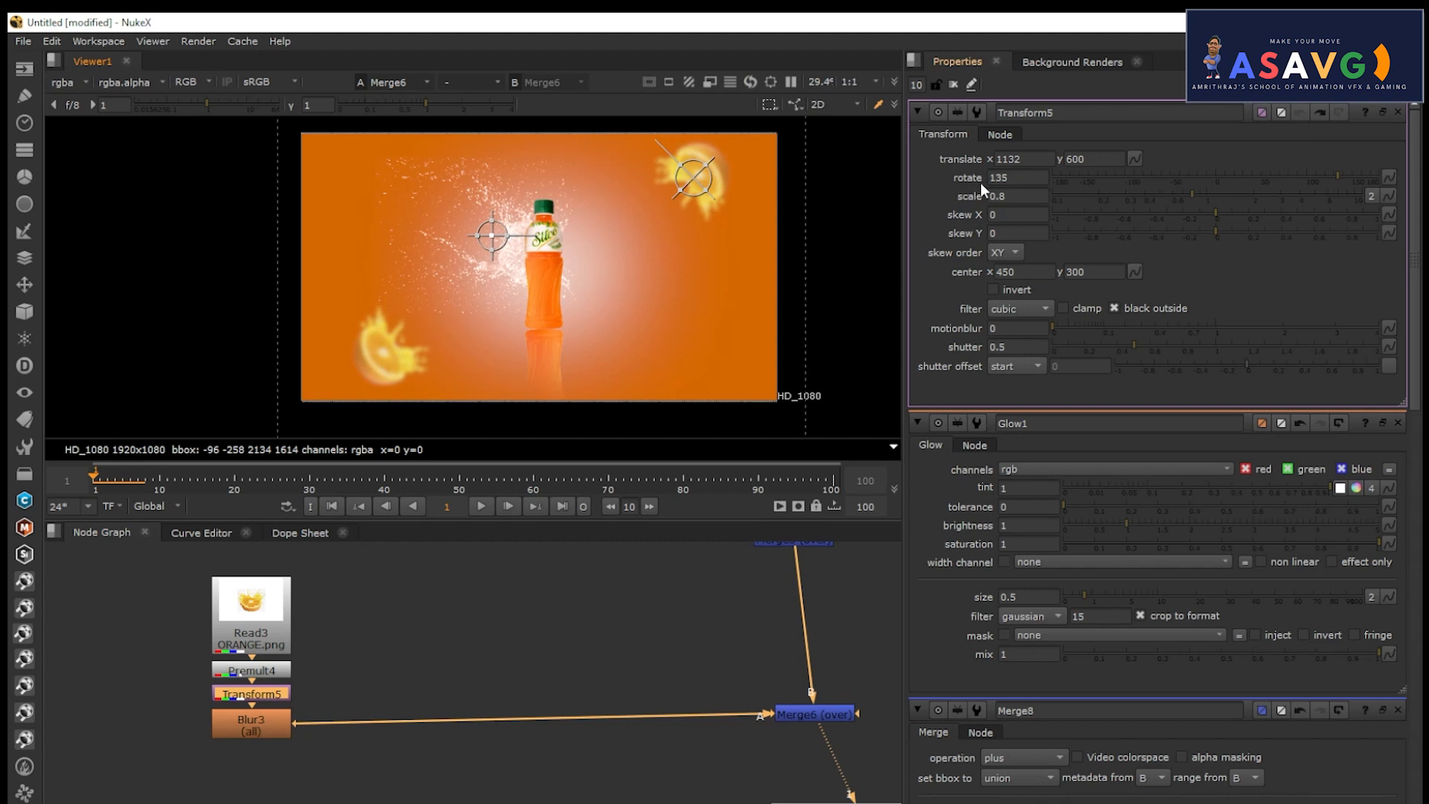
pyautogui.rightClick(1011, 178)
pyautogui.click(1046, 188)
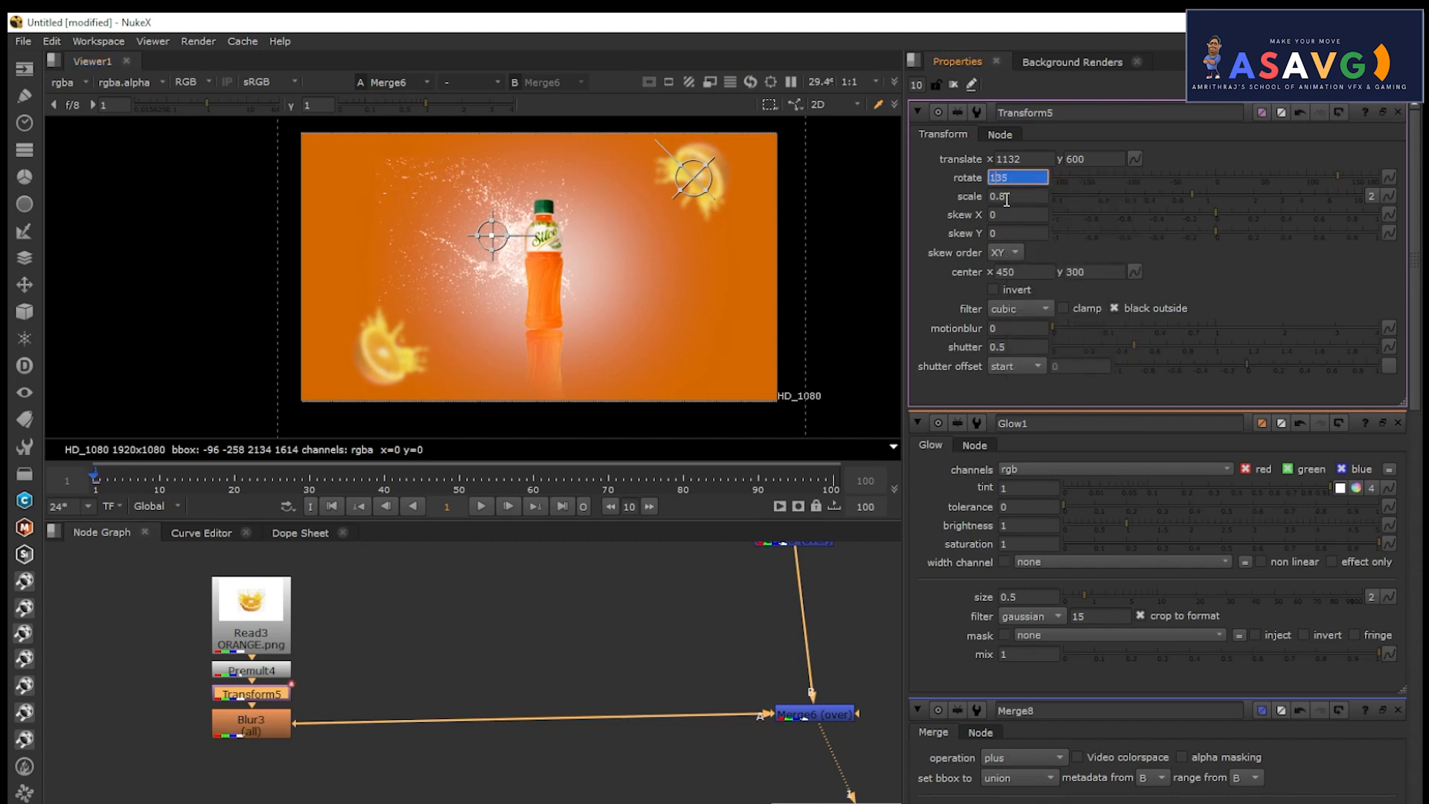
# Animate the orange slice's rotation with a changed angle at frame 9 and rotate -170 at frame 19.
pyautogui.moveTo(128, 485); pyautogui.dragTo(153, 485)
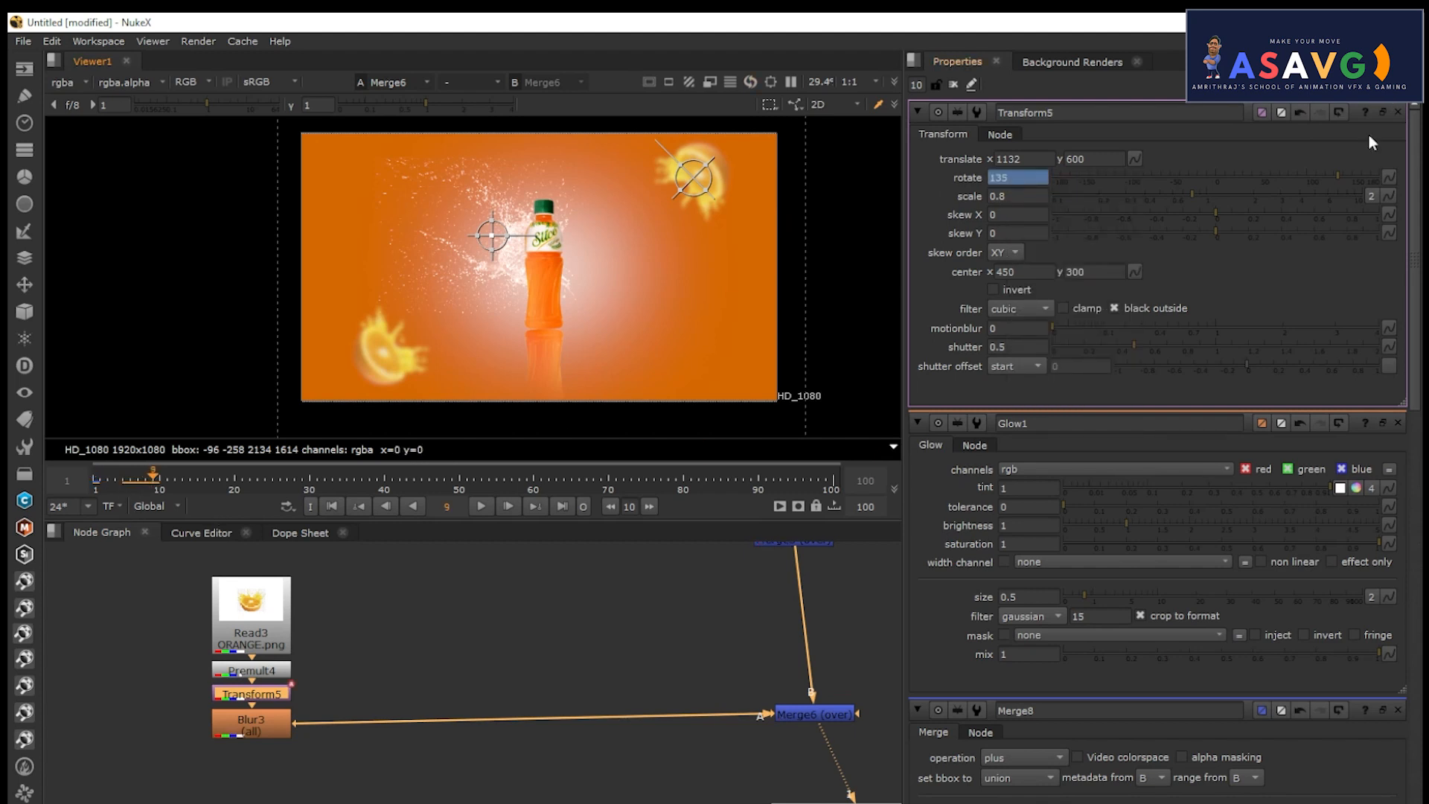
pyautogui.moveTo(1330, 186); pyautogui.dragTo(1137, 166)
pyautogui.click(195, 480)
pyautogui.moveTo(1115, 180); pyautogui.dragTo(1039, 173)
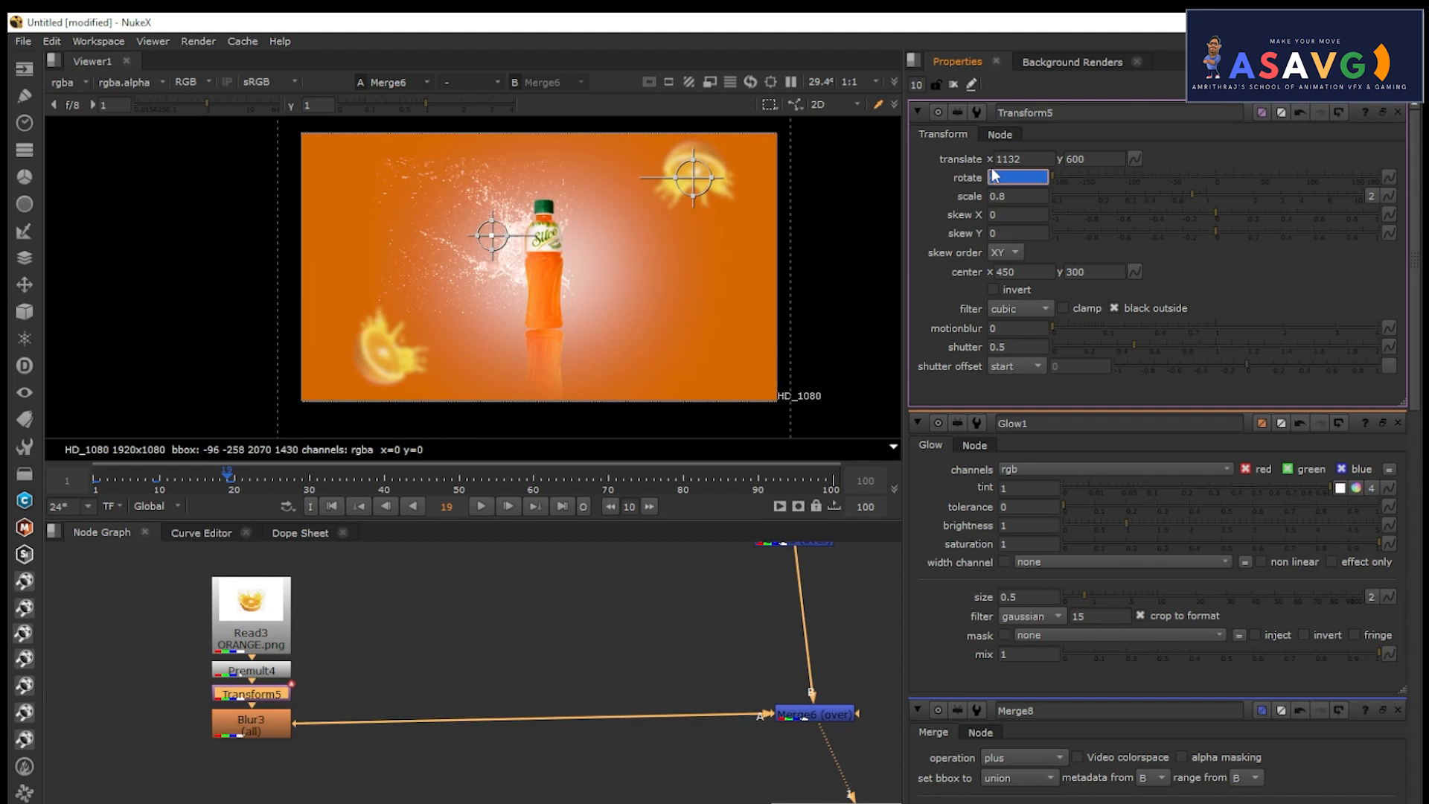
pyautogui.write('0')
pyautogui.press('Return')
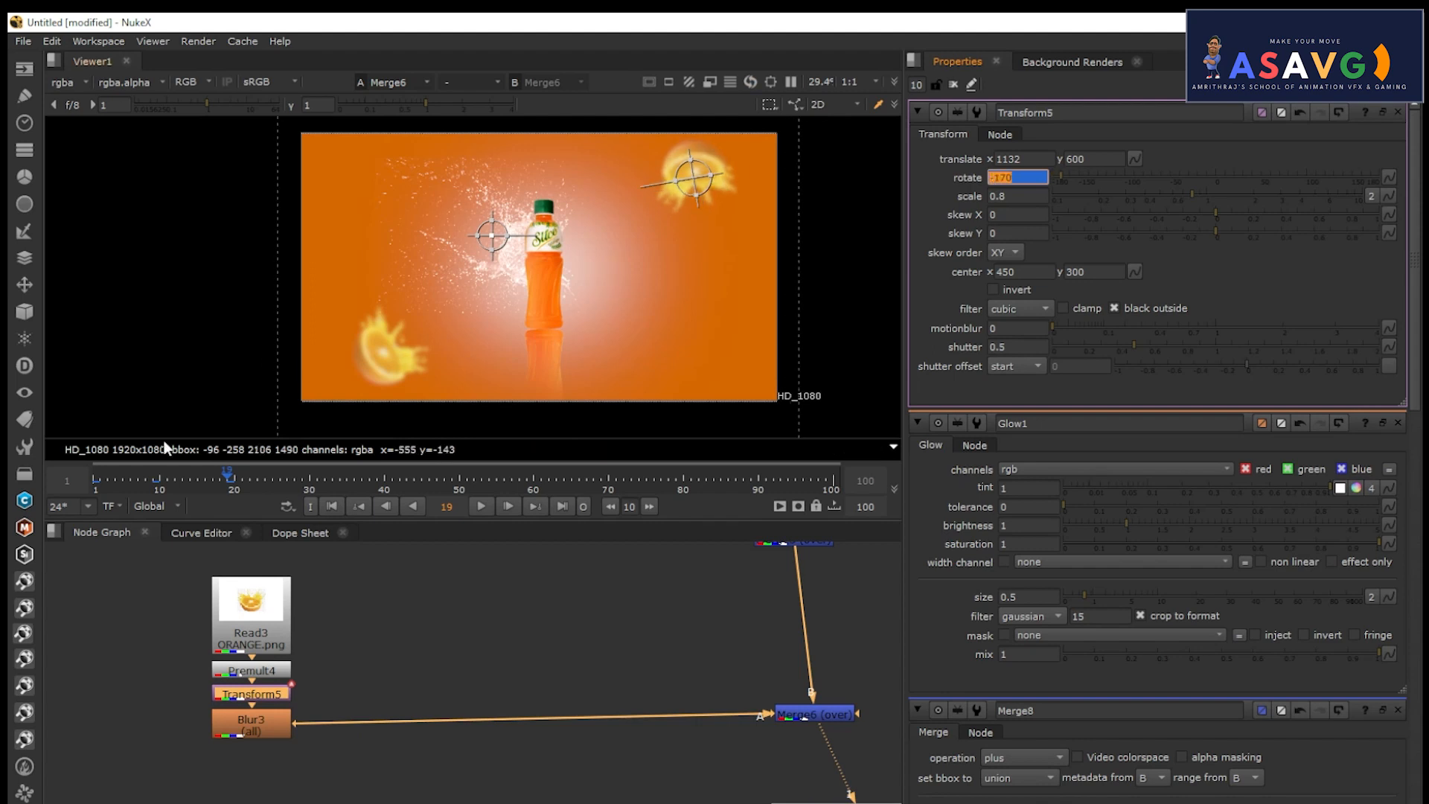
# Play the timeline from the start several times to check the orange slice's rotation.
pyautogui.moveTo(145, 487); pyautogui.dragTo(11, 484)
pyautogui.click(479, 506)
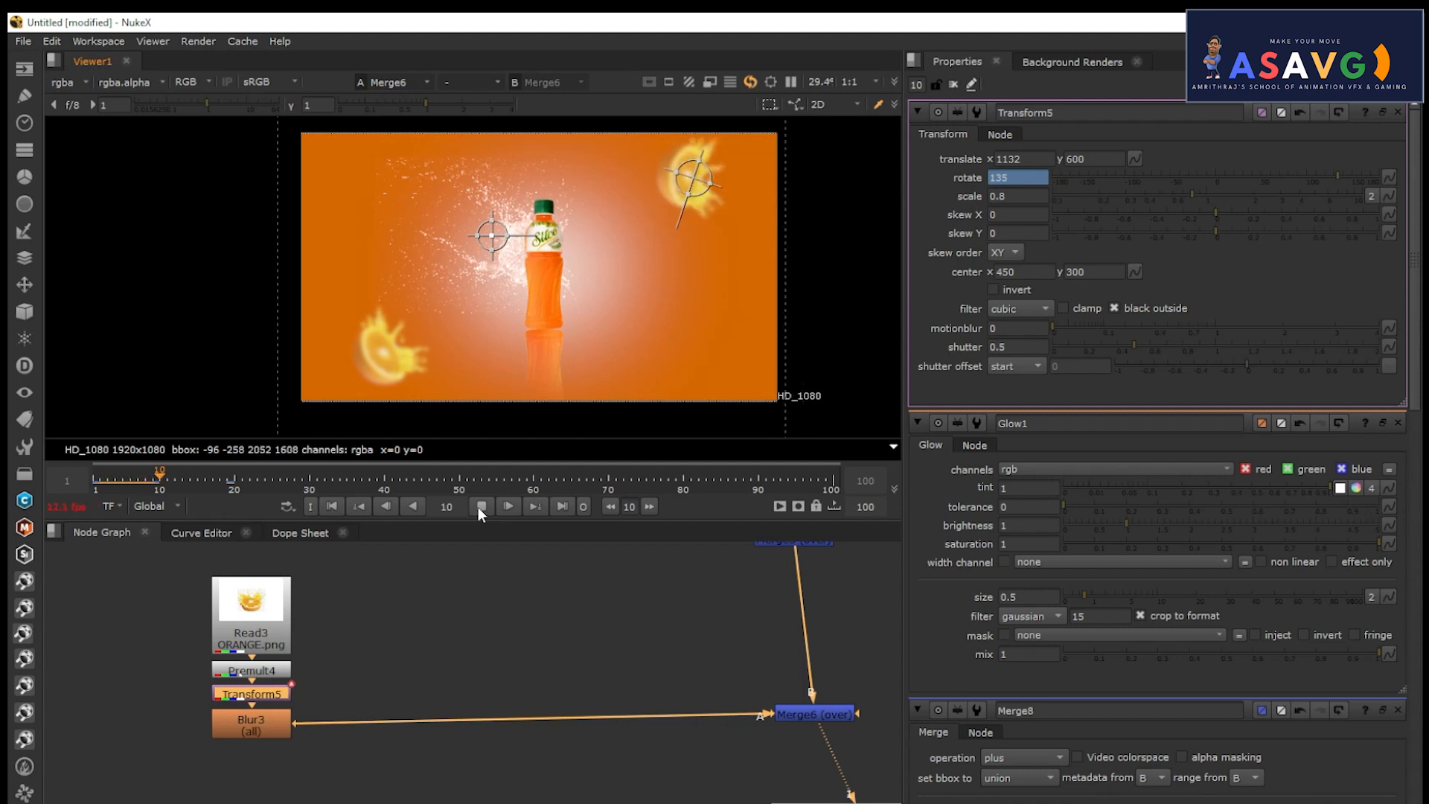
pyautogui.click(480, 506)
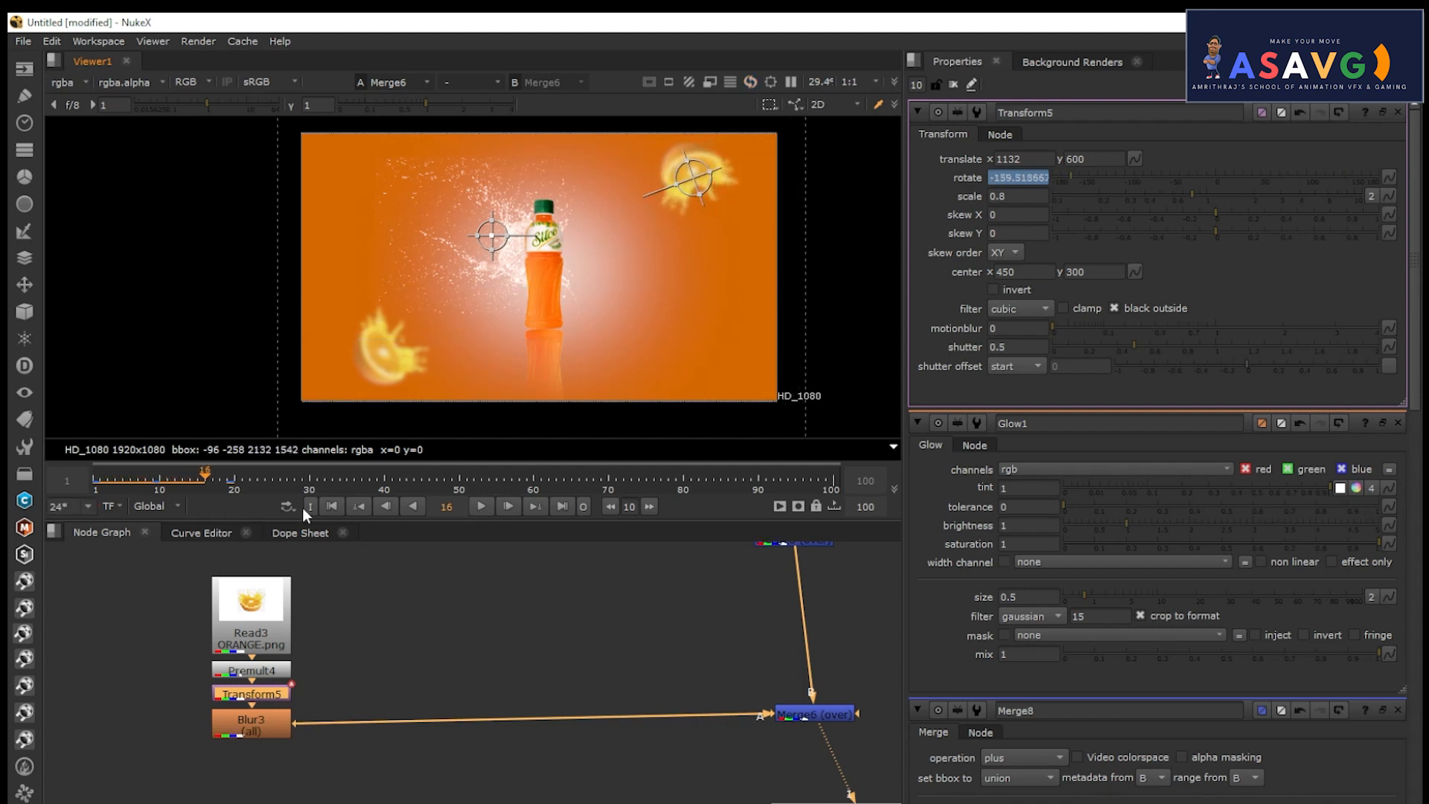
pyautogui.moveTo(119, 485); pyautogui.dragTo(69, 483)
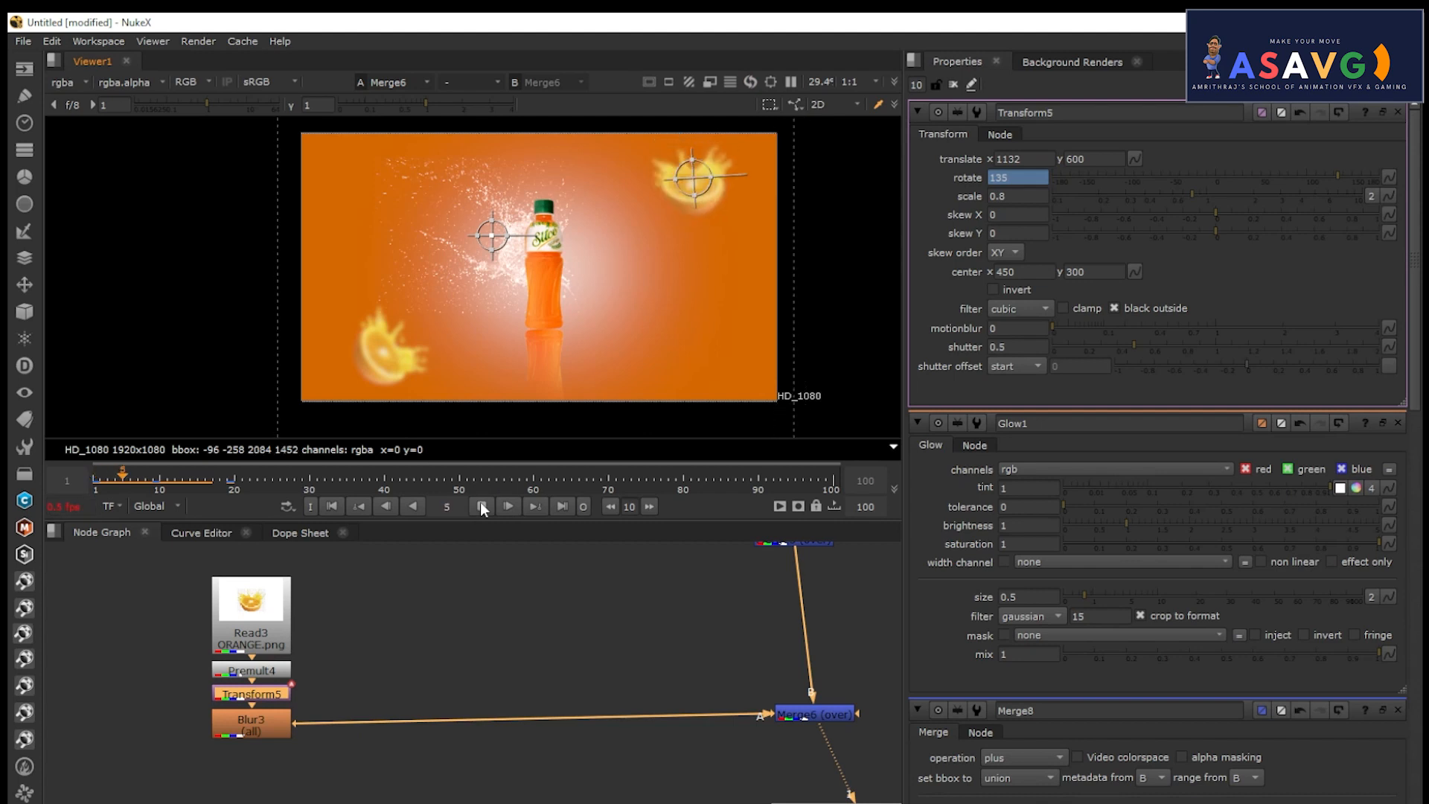
pyautogui.click(480, 506)
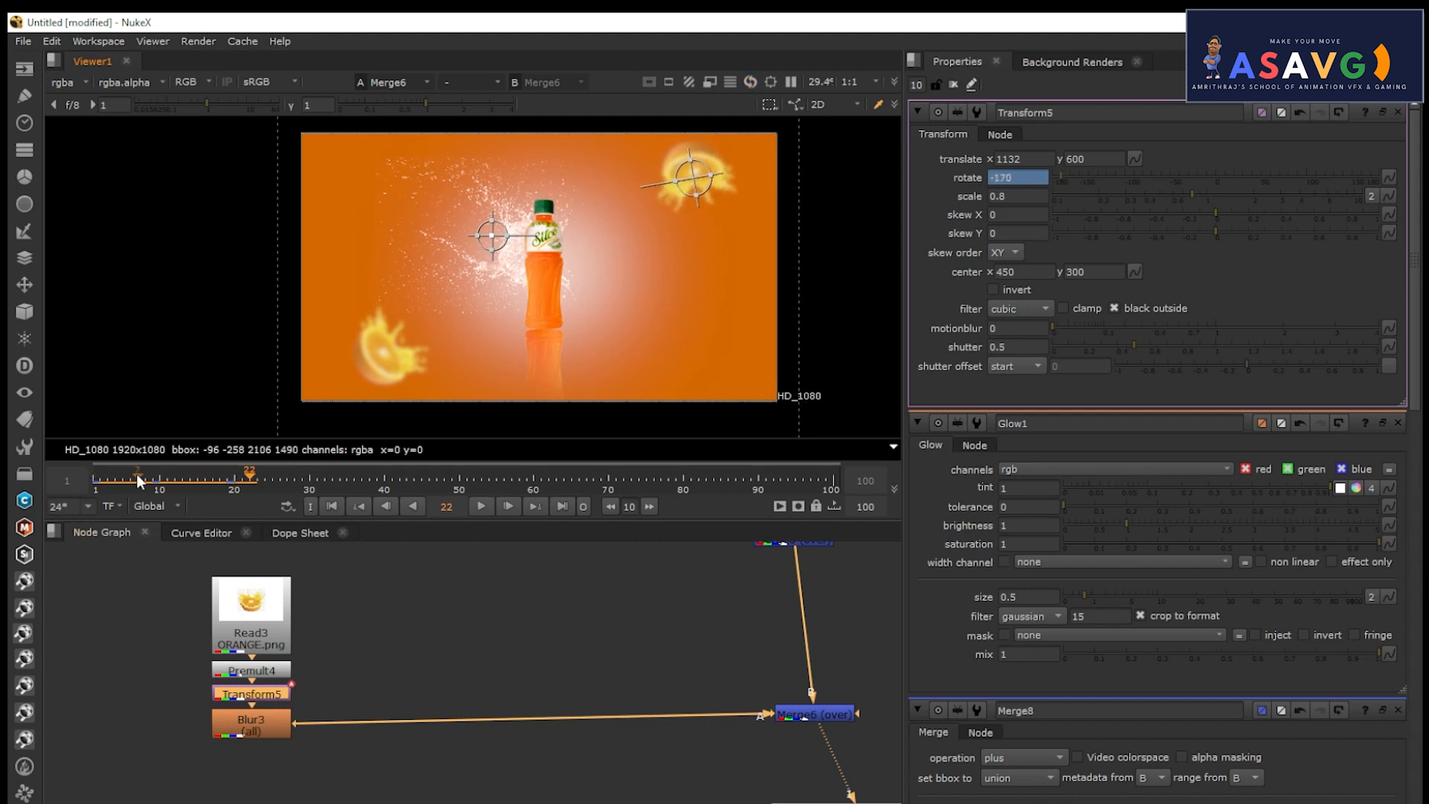
pyautogui.click(77, 482)
pyautogui.click(480, 506)
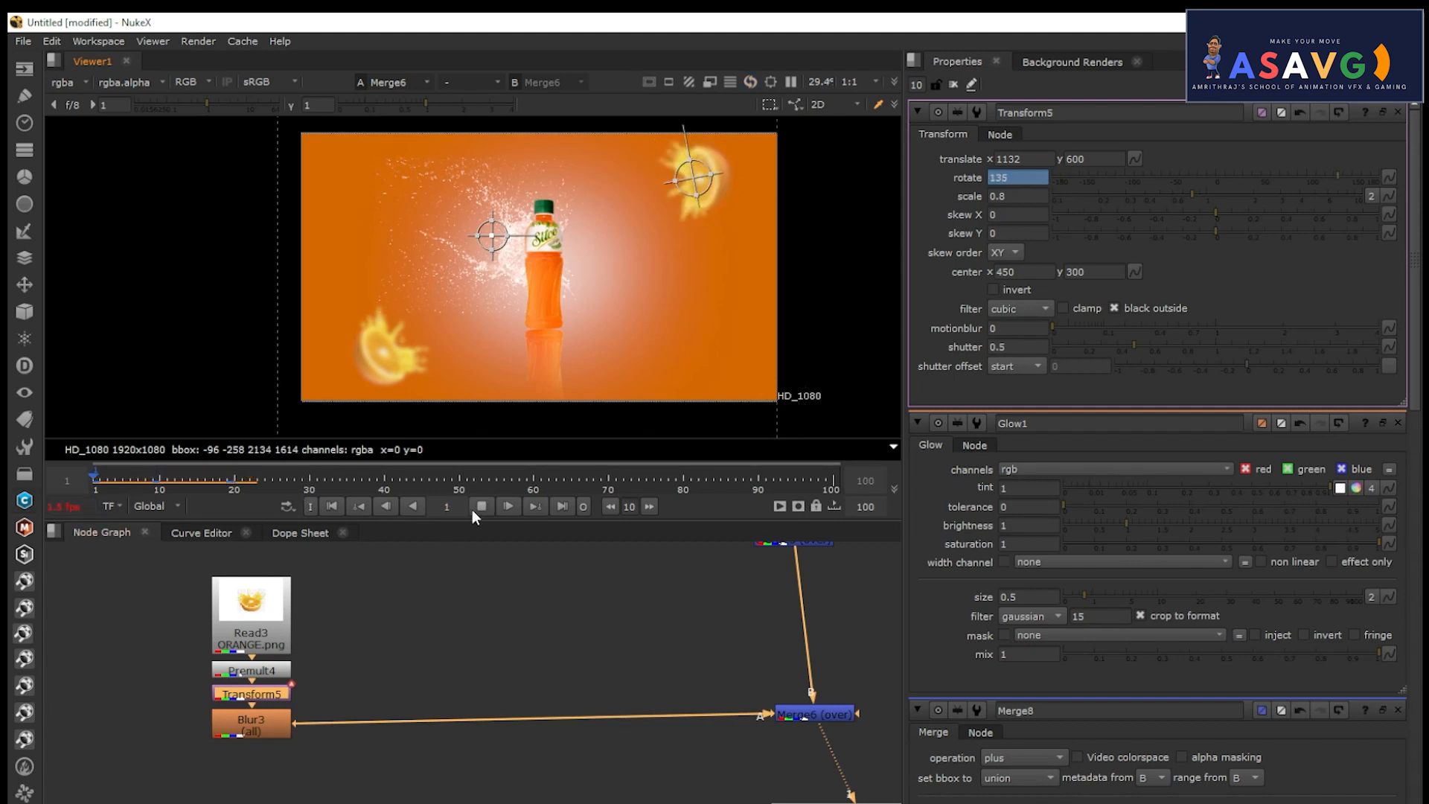
pyautogui.click(476, 507)
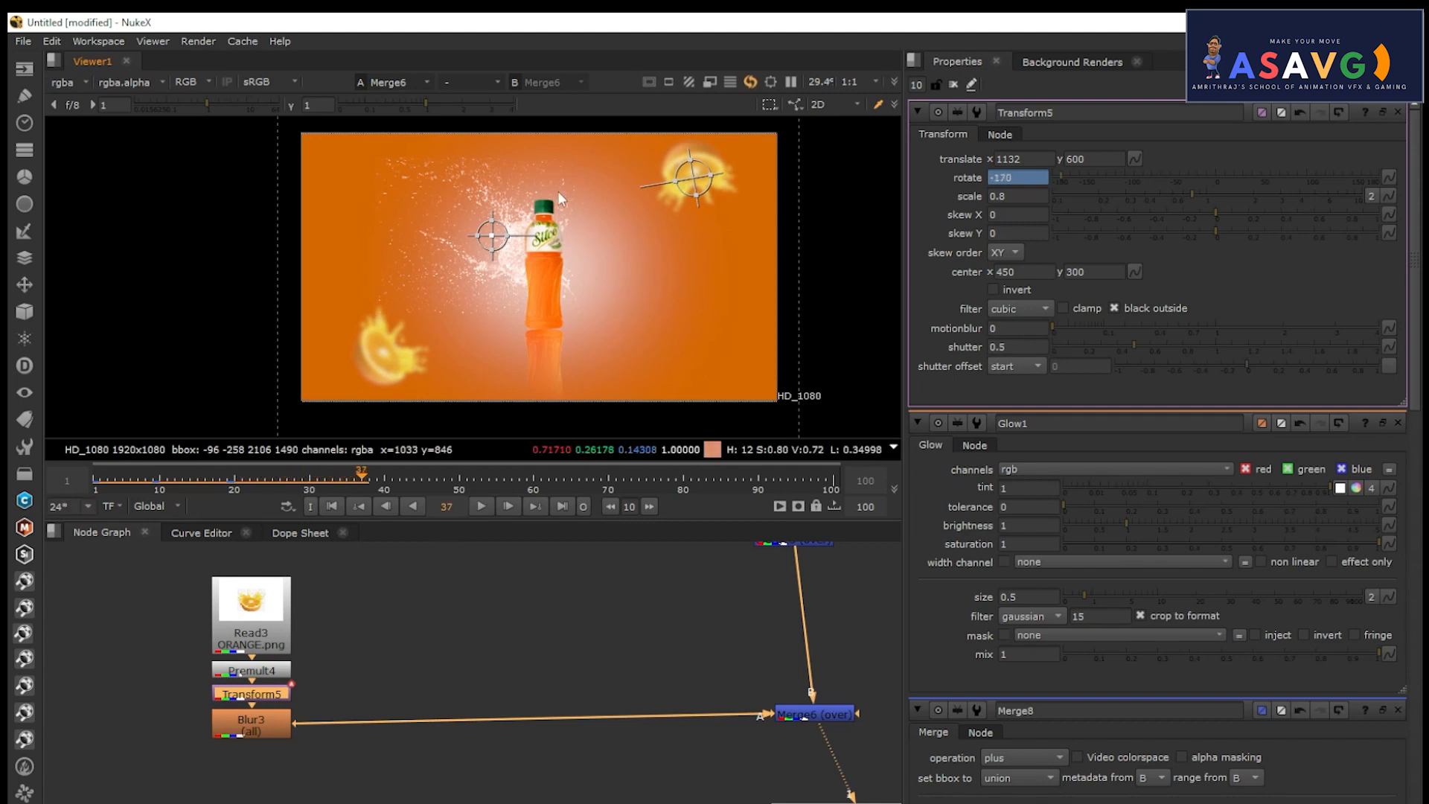
# Open the splash's Transform6 and set a translate keyframe at x -188.66, y 128 on frame 3.
pyautogui.hotkey('ctrl', 'z')
pyautogui.scroll(-3, 498, 588)
pyautogui.moveTo(623, 653); pyautogui.dragTo(534, 649, button='middle')
pyautogui.press('space')
pyautogui.moveTo(651, 303); pyautogui.dragTo(702, 498, button='middle')
pyautogui.scroll(3, 701, 504)
pyautogui.click(886, 523)
pyautogui.press('space')
pyautogui.moveTo(95, 482); pyautogui.dragTo(107, 480)
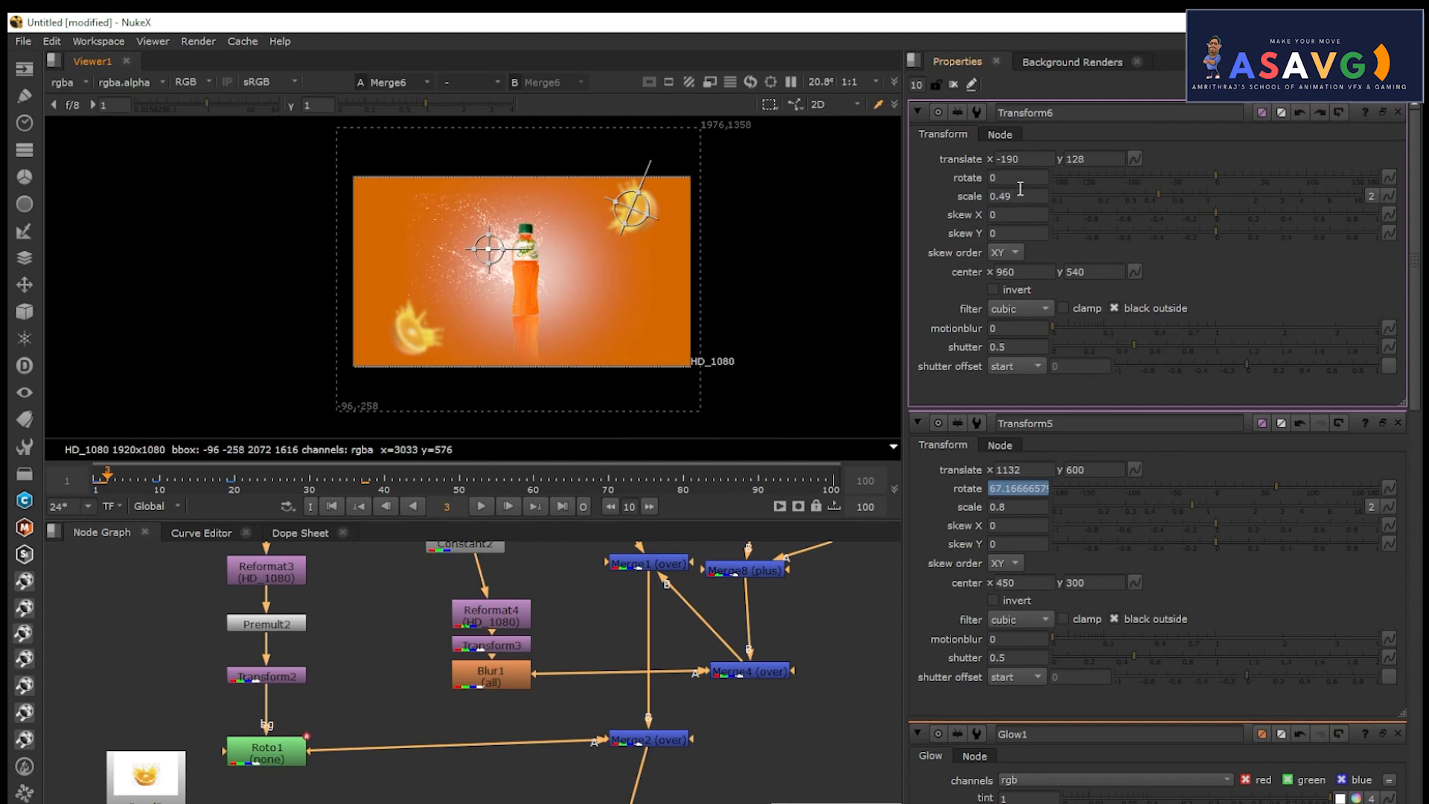
pyautogui.moveTo(1019, 162); pyautogui.dragTo(1120, 158, button='middle')
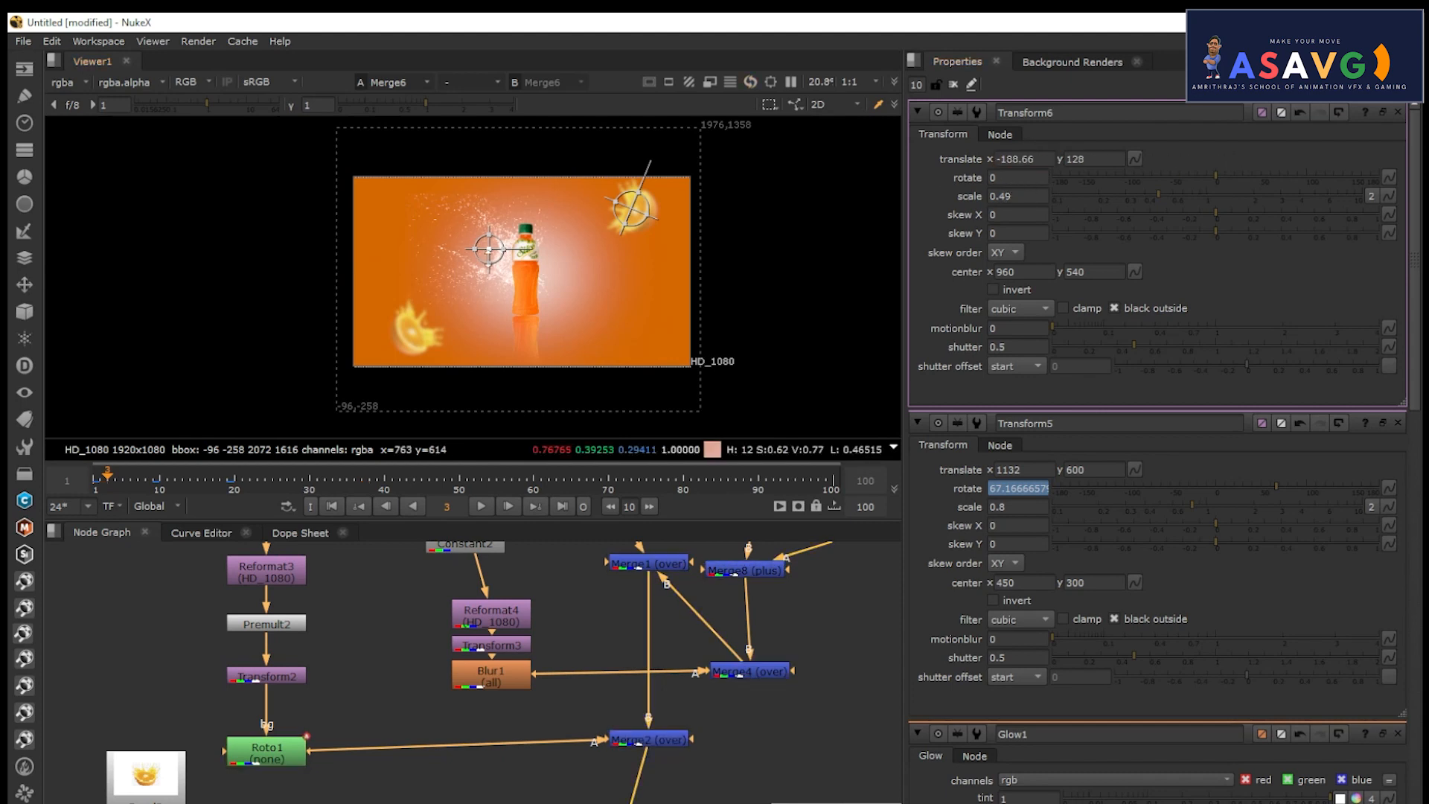
pyautogui.click(1132, 158)
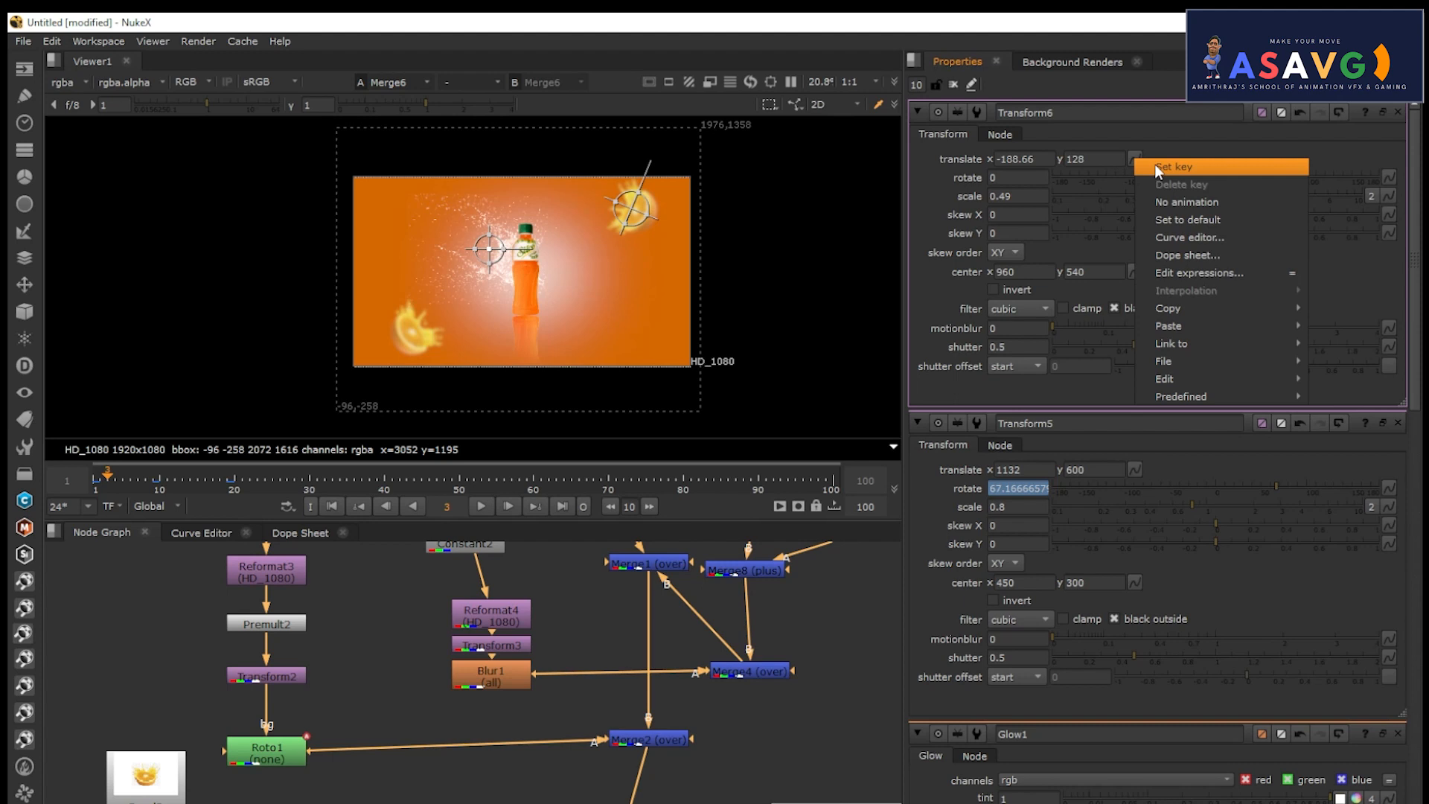
pyautogui.click(1176, 78)
# Move the splash to about translate x 180, y 0 at frame 11 and play back its motion.
pyautogui.moveTo(115, 485); pyautogui.dragTo(167, 480)
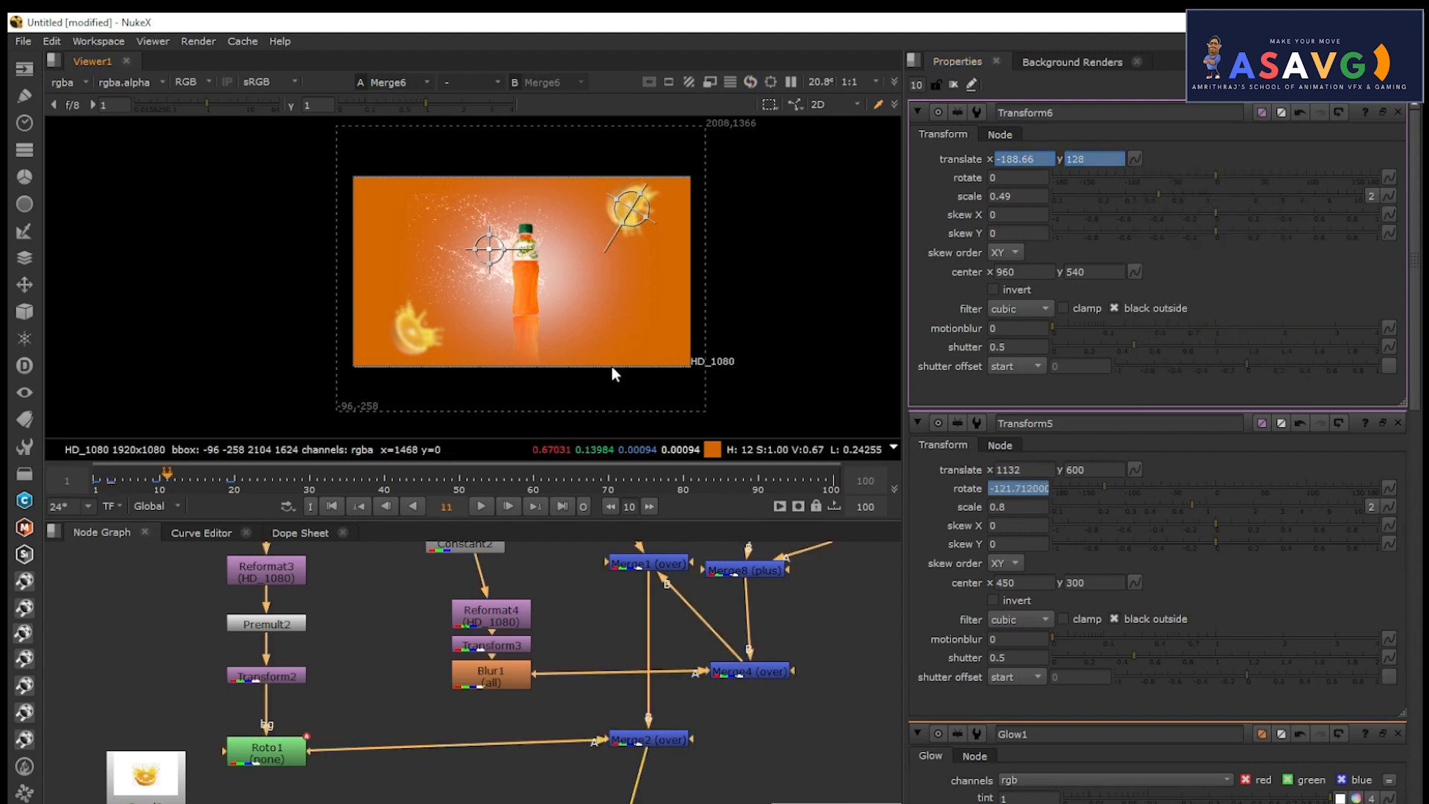
pyautogui.moveTo(489, 249); pyautogui.dragTo(554, 271)
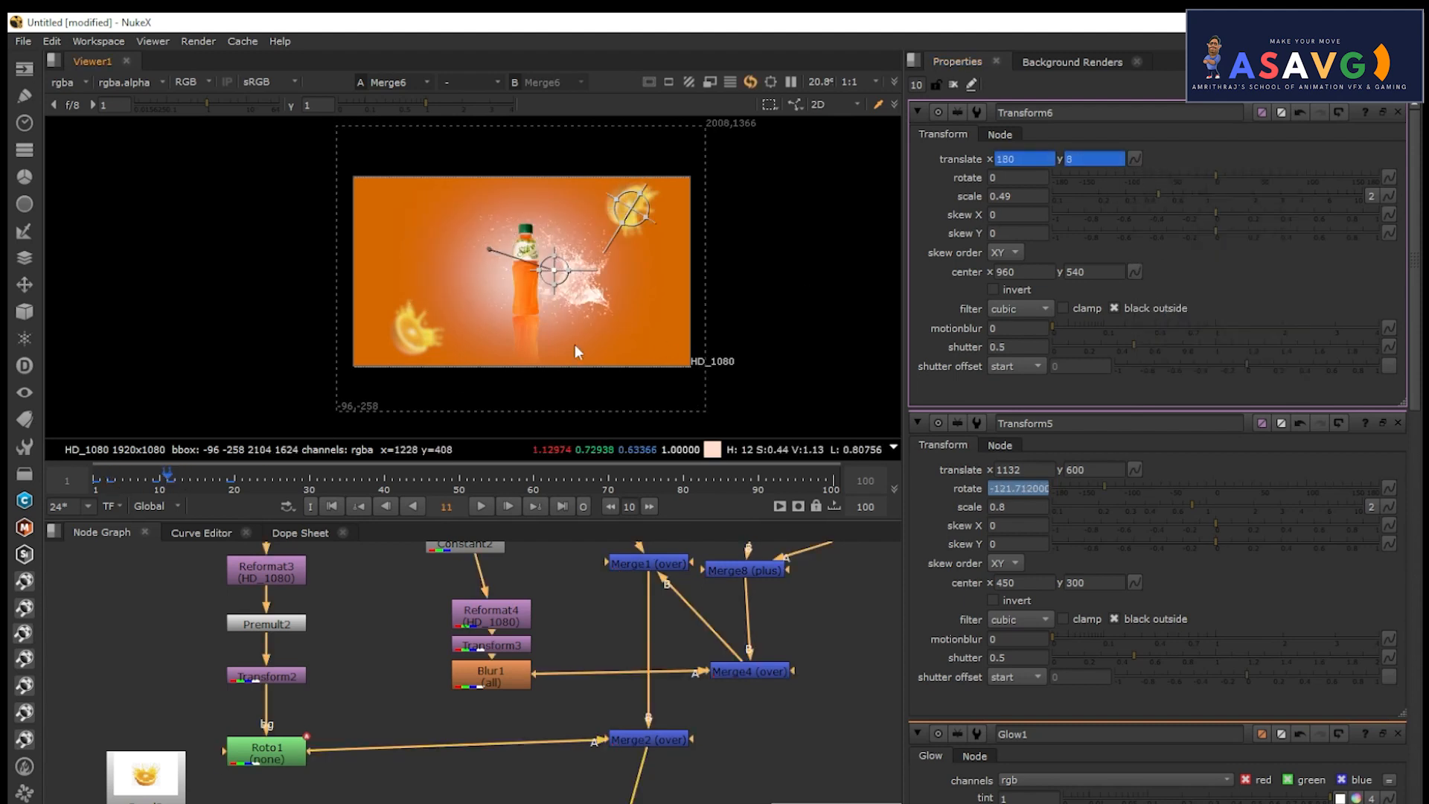
pyautogui.moveTo(168, 480); pyautogui.dragTo(95, 480)
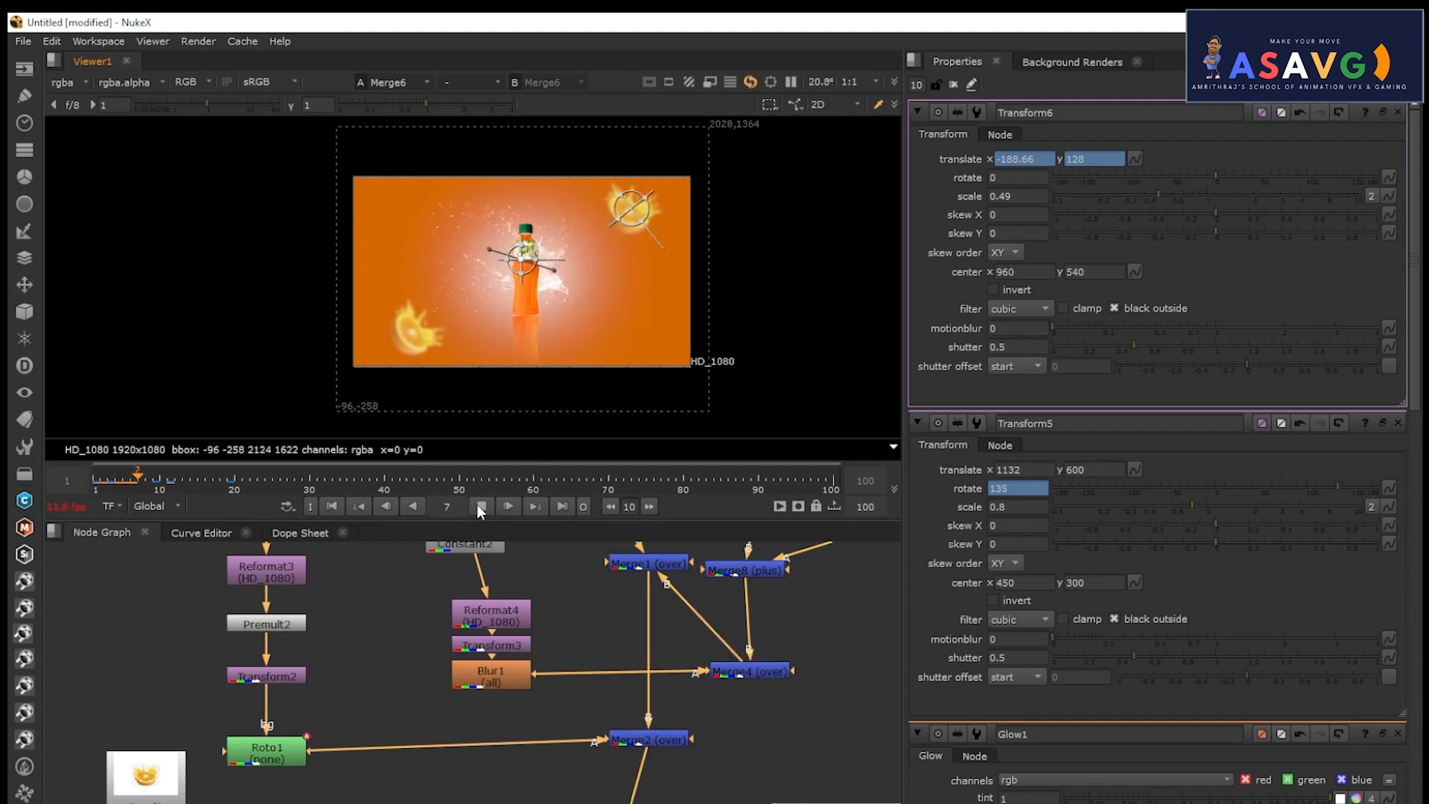
pyautogui.click(482, 506)
pyautogui.click(213, 482)
pyautogui.moveTo(214, 482); pyautogui.dragTo(94, 480)
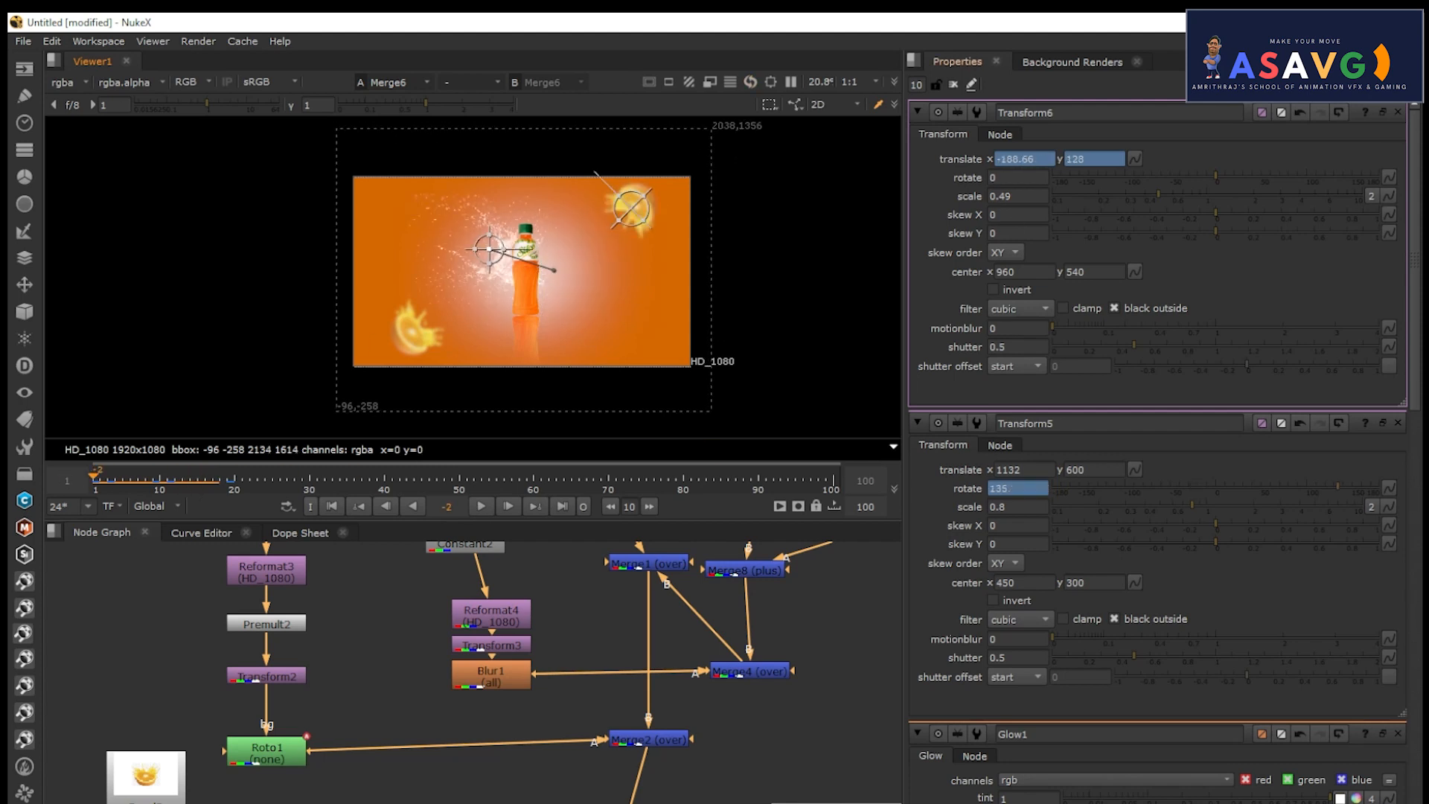
# Close all open node properties and play the animated composite from the first frame.
pyautogui.click(1397, 113)
pyautogui.click(1398, 113)
pyautogui.click(1397, 113)
pyautogui.click(1397, 113)
pyautogui.click(1398, 113)
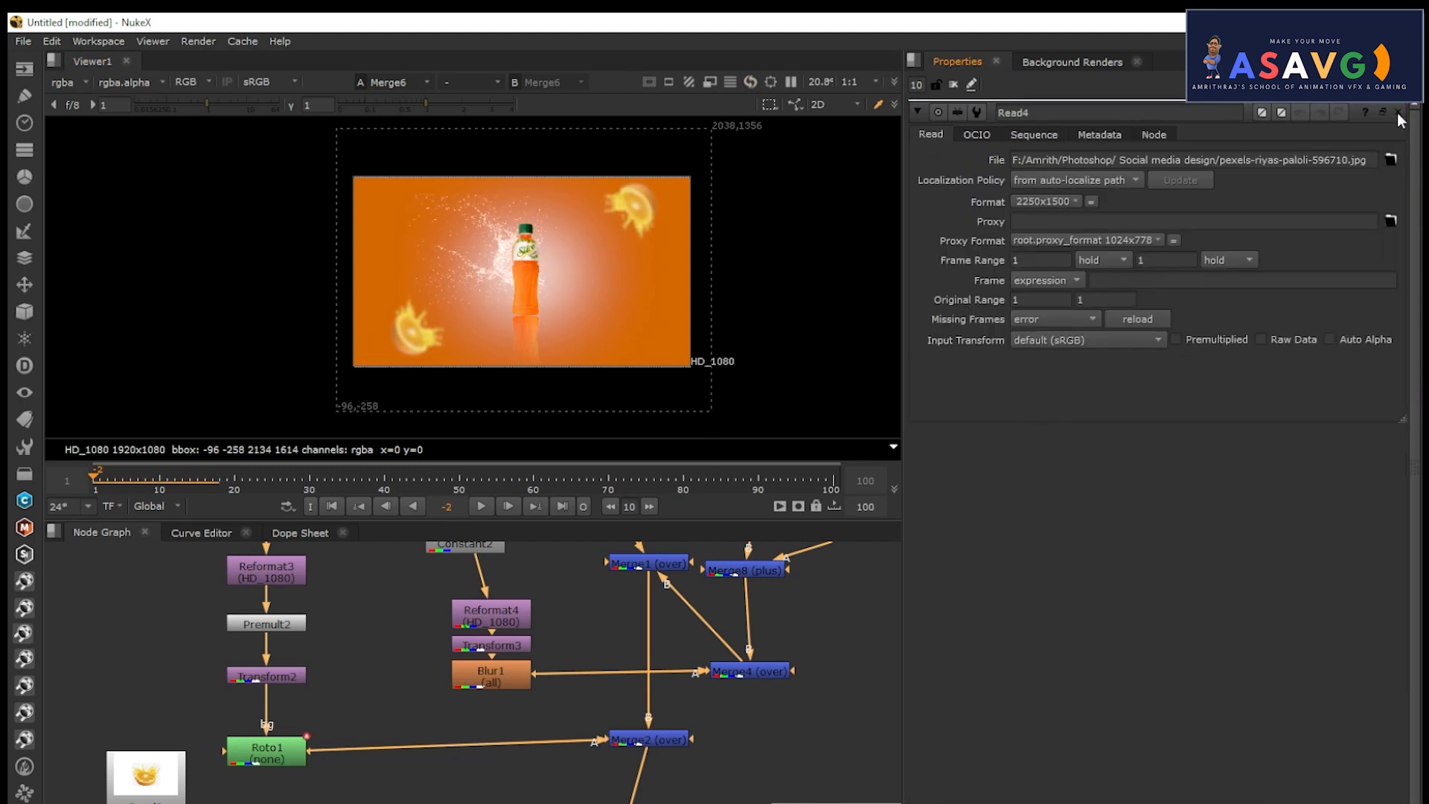
pyautogui.click(1398, 113)
pyautogui.scroll(2, 456, 288)
pyautogui.moveTo(92, 479); pyautogui.dragTo(63, 469)
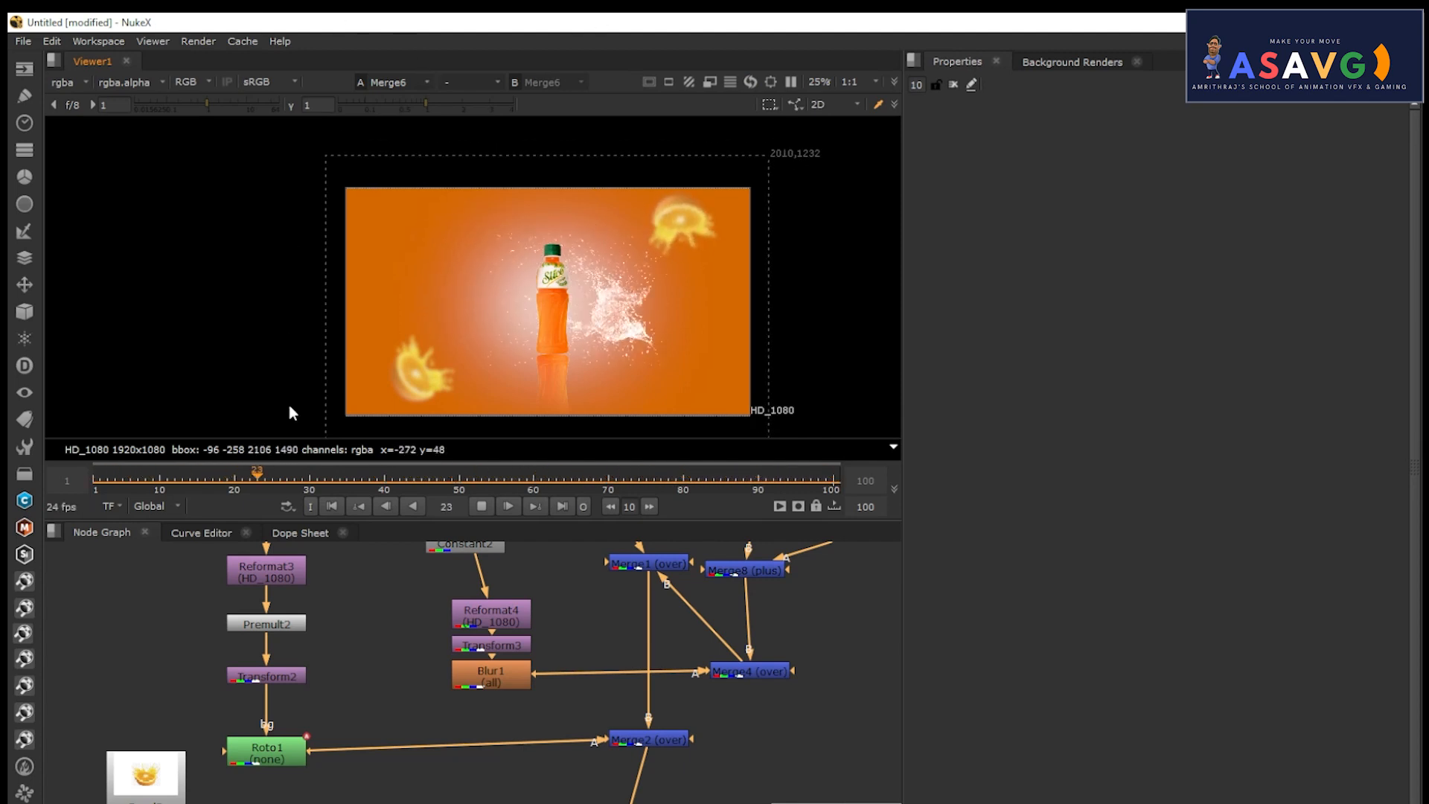
# Examine the bottle's branch in the enlarged node graph and select its Transform1 node.
pyautogui.press('space')
pyautogui.moveTo(341, 439); pyautogui.dragTo(578, 445, button='middle')
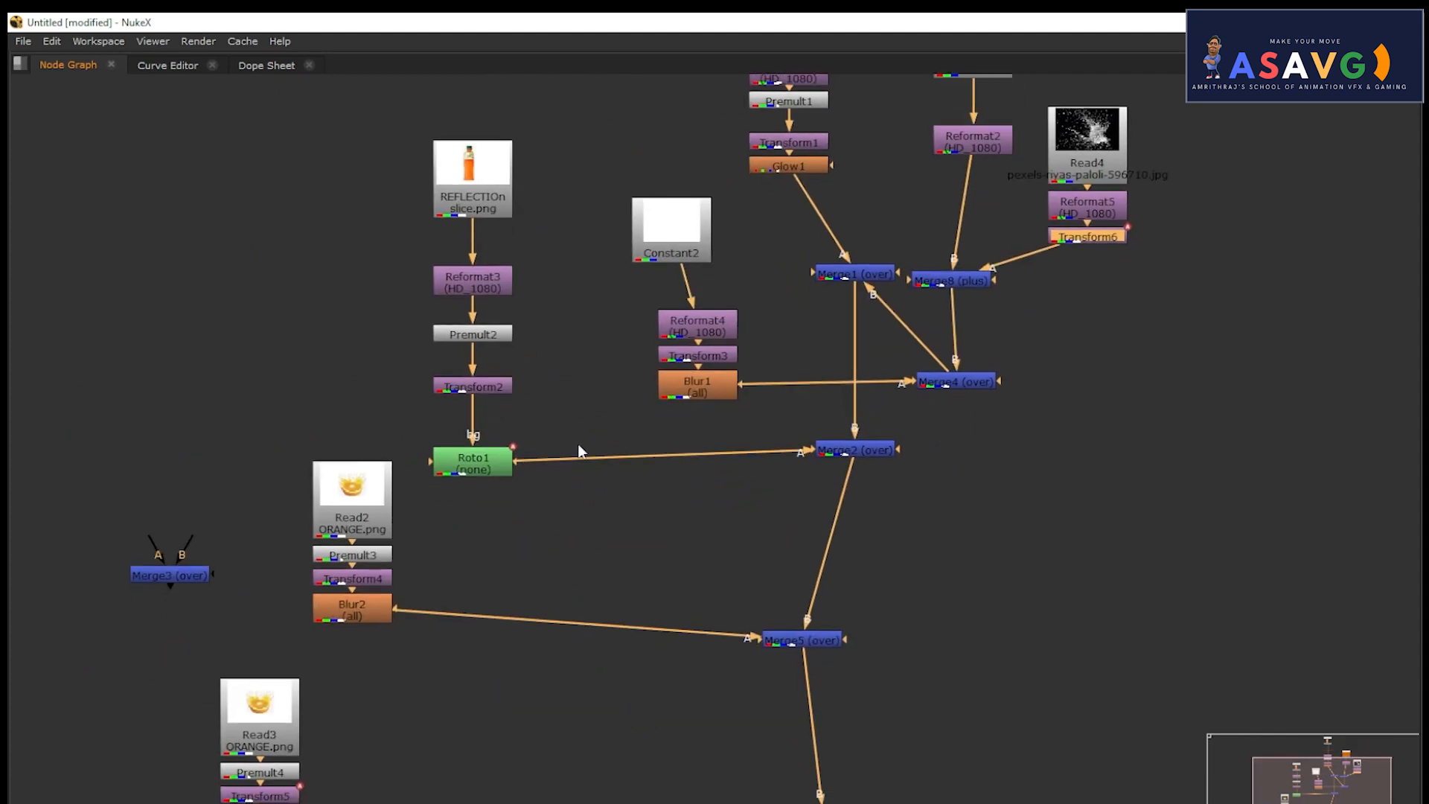
pyautogui.scroll(2, 477, 303)
pyautogui.scroll(-2, 649, 491)
pyautogui.moveTo(719, 261); pyautogui.dragTo(659, 376, button='middle')
pyautogui.scroll(3, 660, 350)
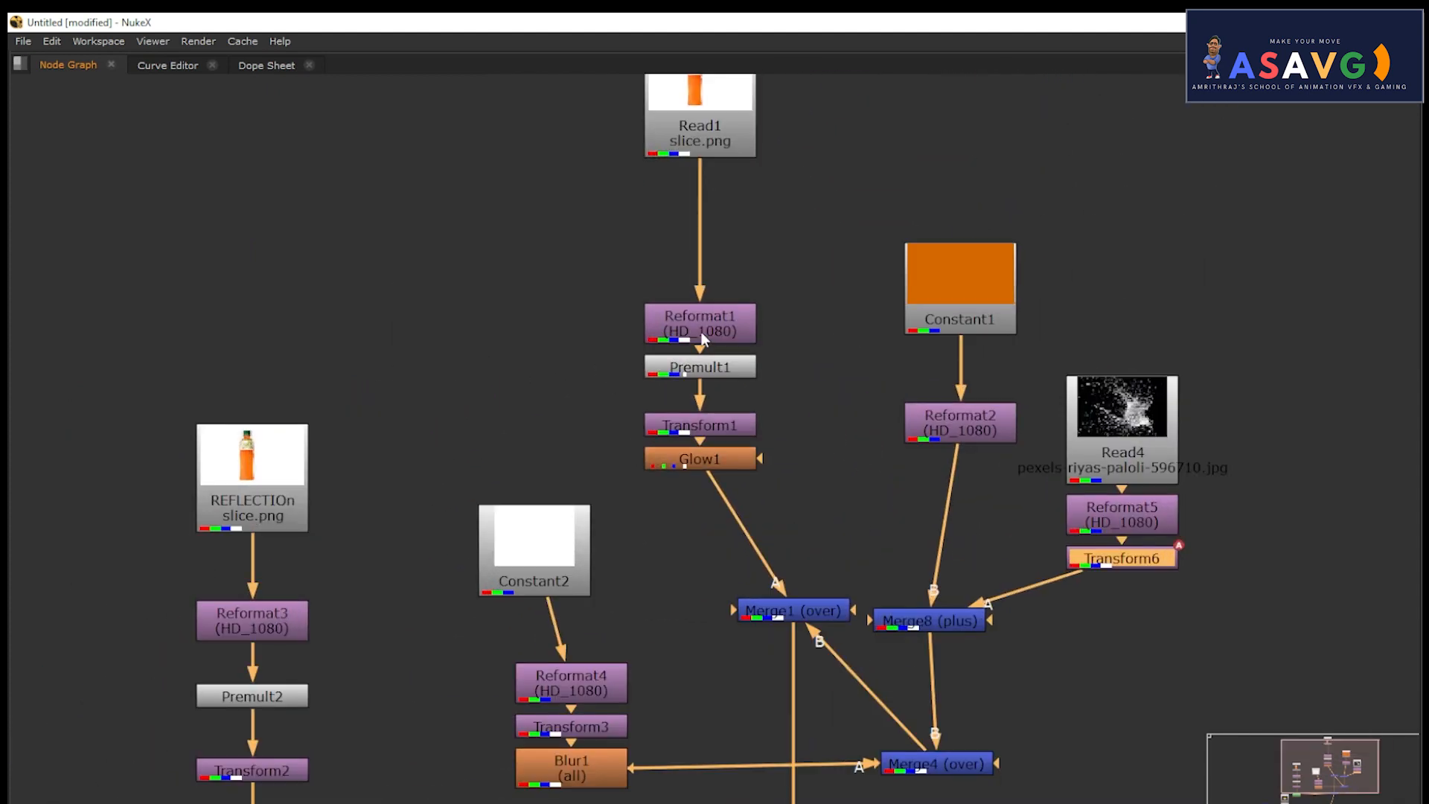
pyautogui.click(717, 425)
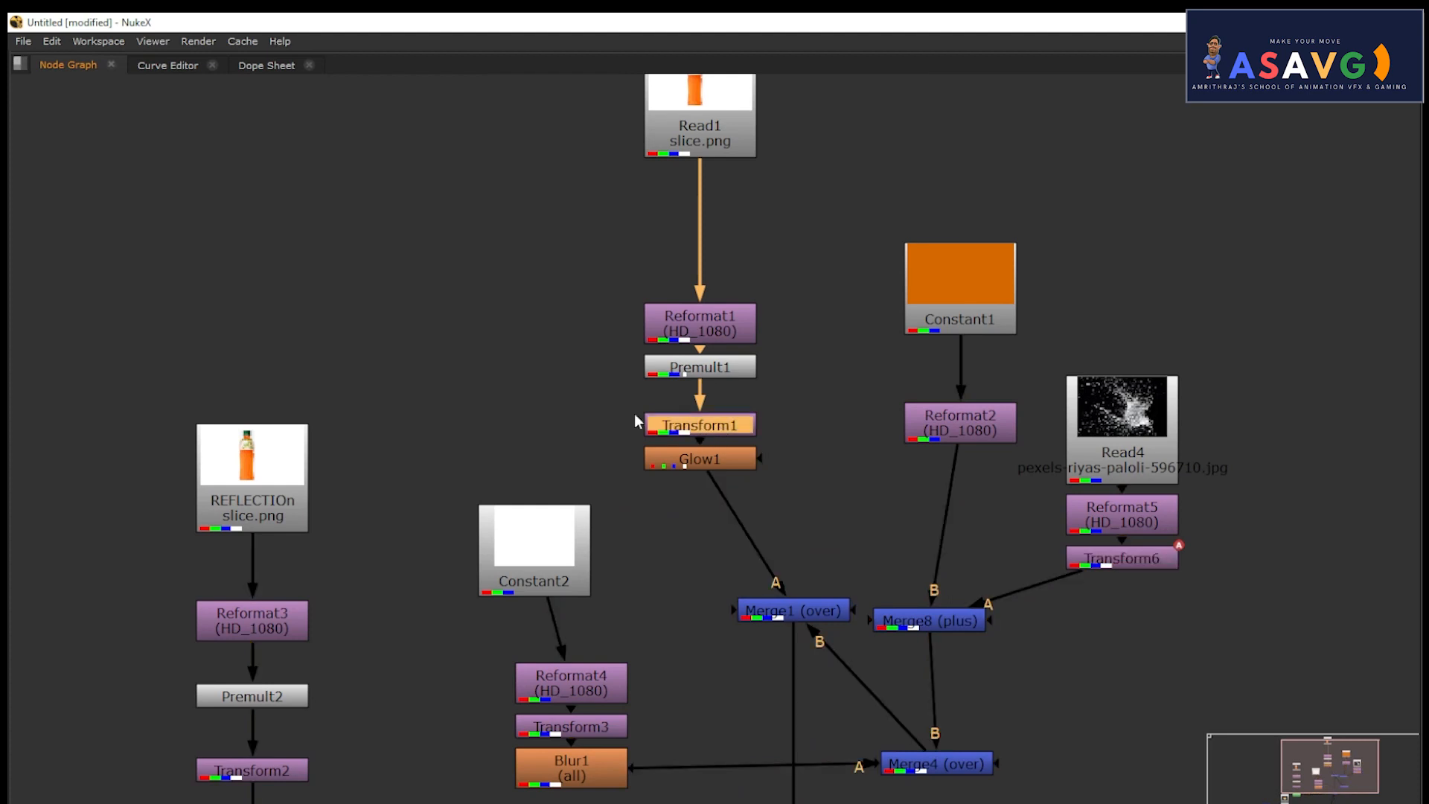
# Find the reflection's branch in the node graph, open its Roto1 node and restore the full workspace.
pyautogui.moveTo(455, 406); pyautogui.dragTo(803, 309, button='middle')
pyautogui.moveTo(660, 487); pyautogui.dragTo(526, 271, button='middle')
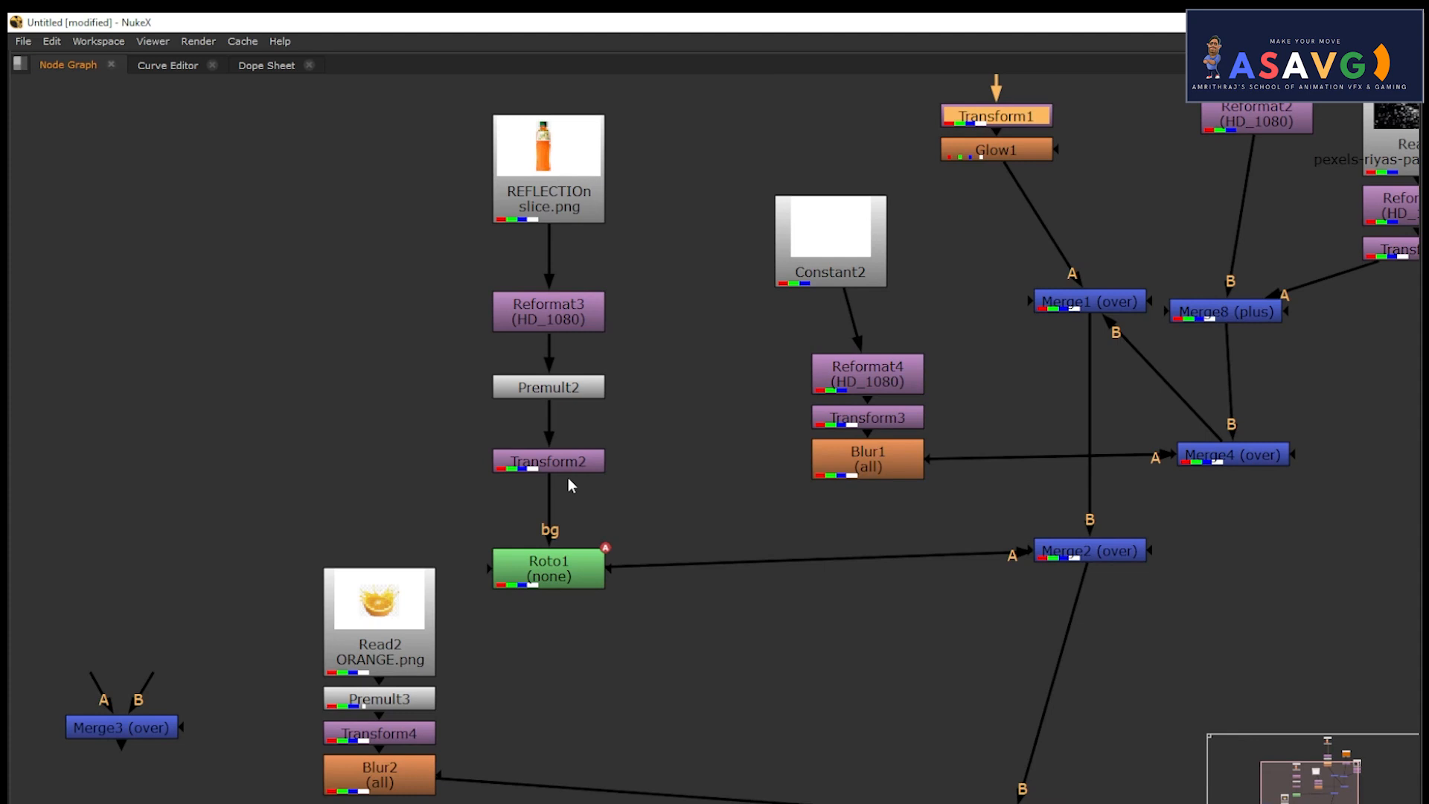
pyautogui.click(533, 580)
pyautogui.press('space')
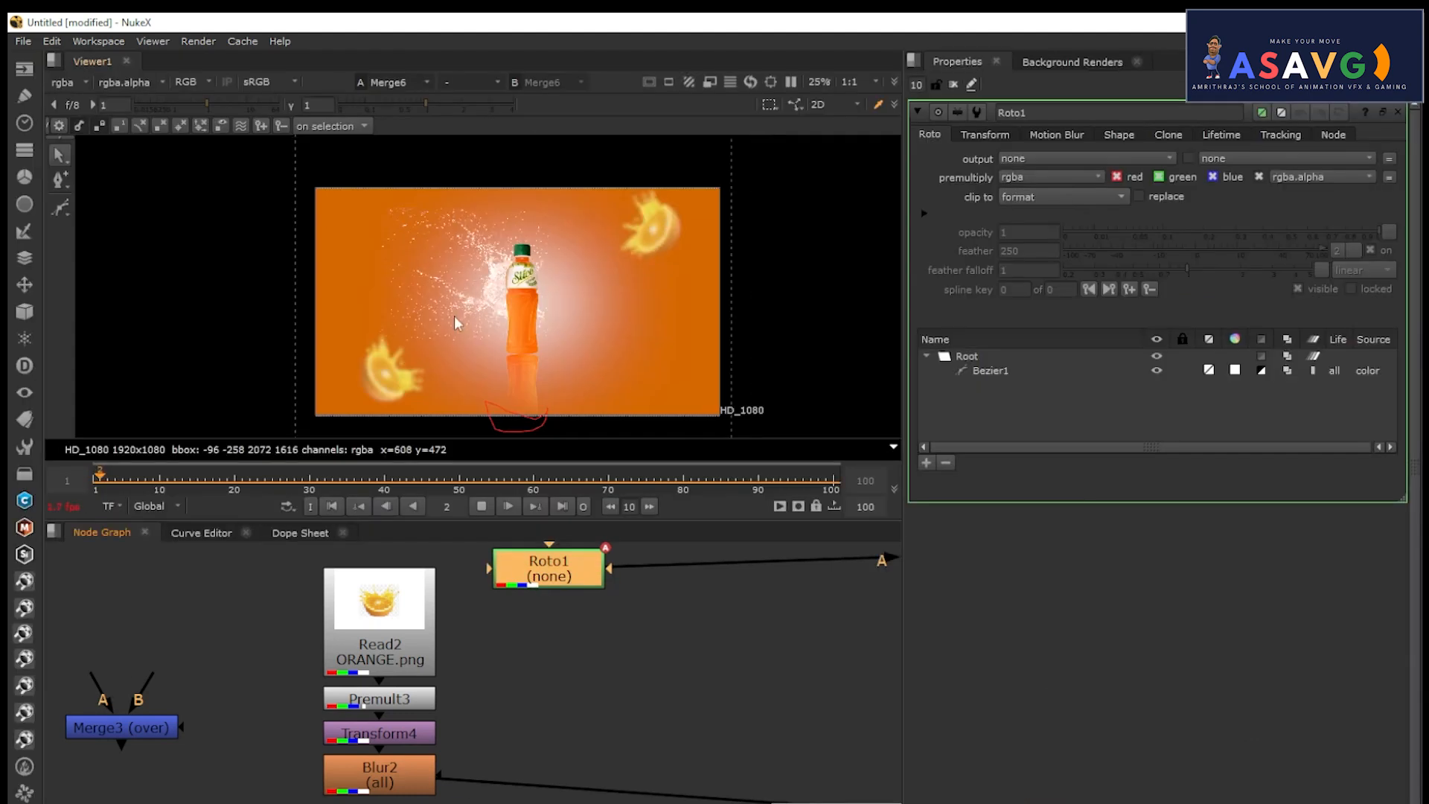
# Play back the animated composite and check the bottle, reflection and splash up to frame 78.
pyautogui.click(481, 506)
pyautogui.scroll(2, 543, 396)
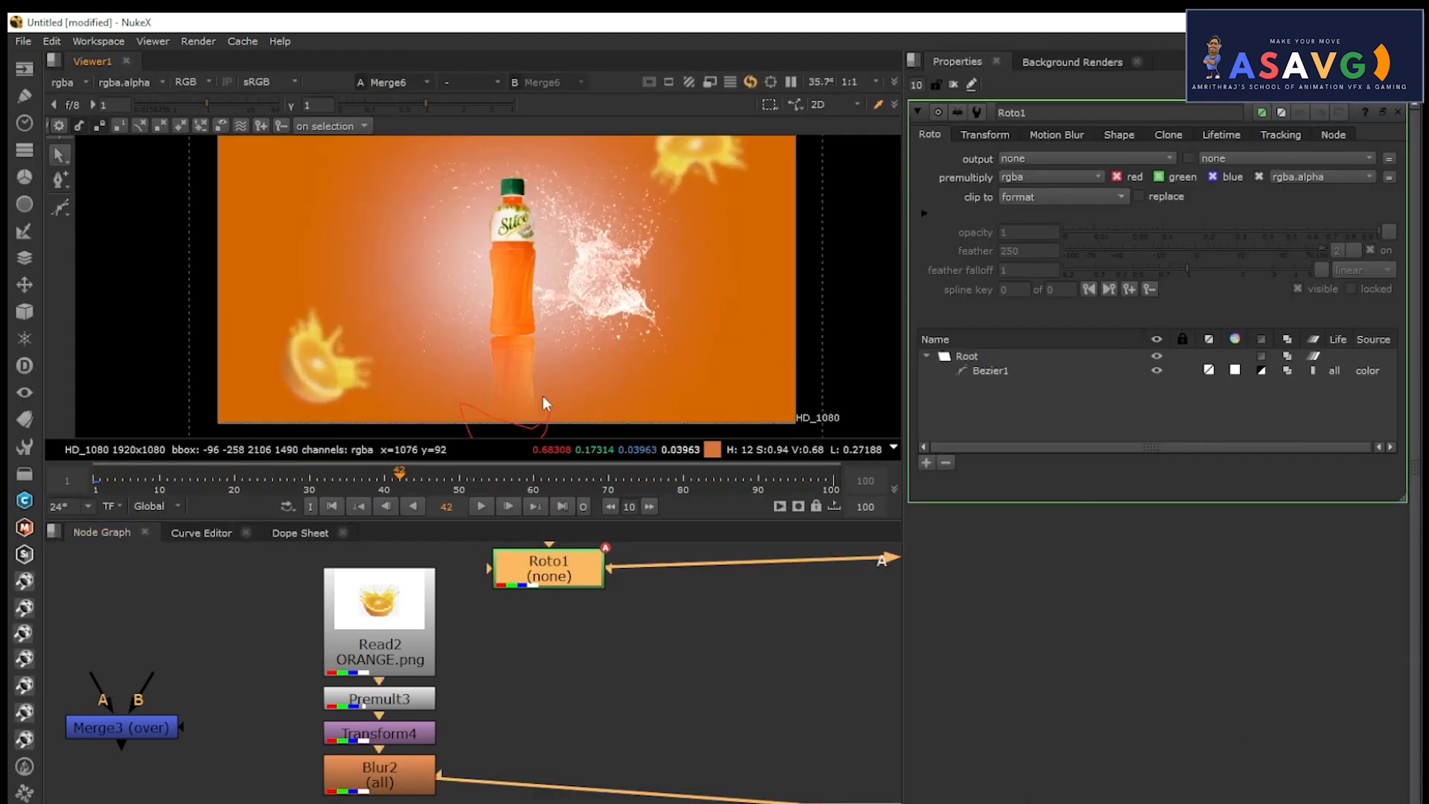
pyautogui.scroll(1, 542, 396)
pyautogui.scroll(-3, 543, 359)
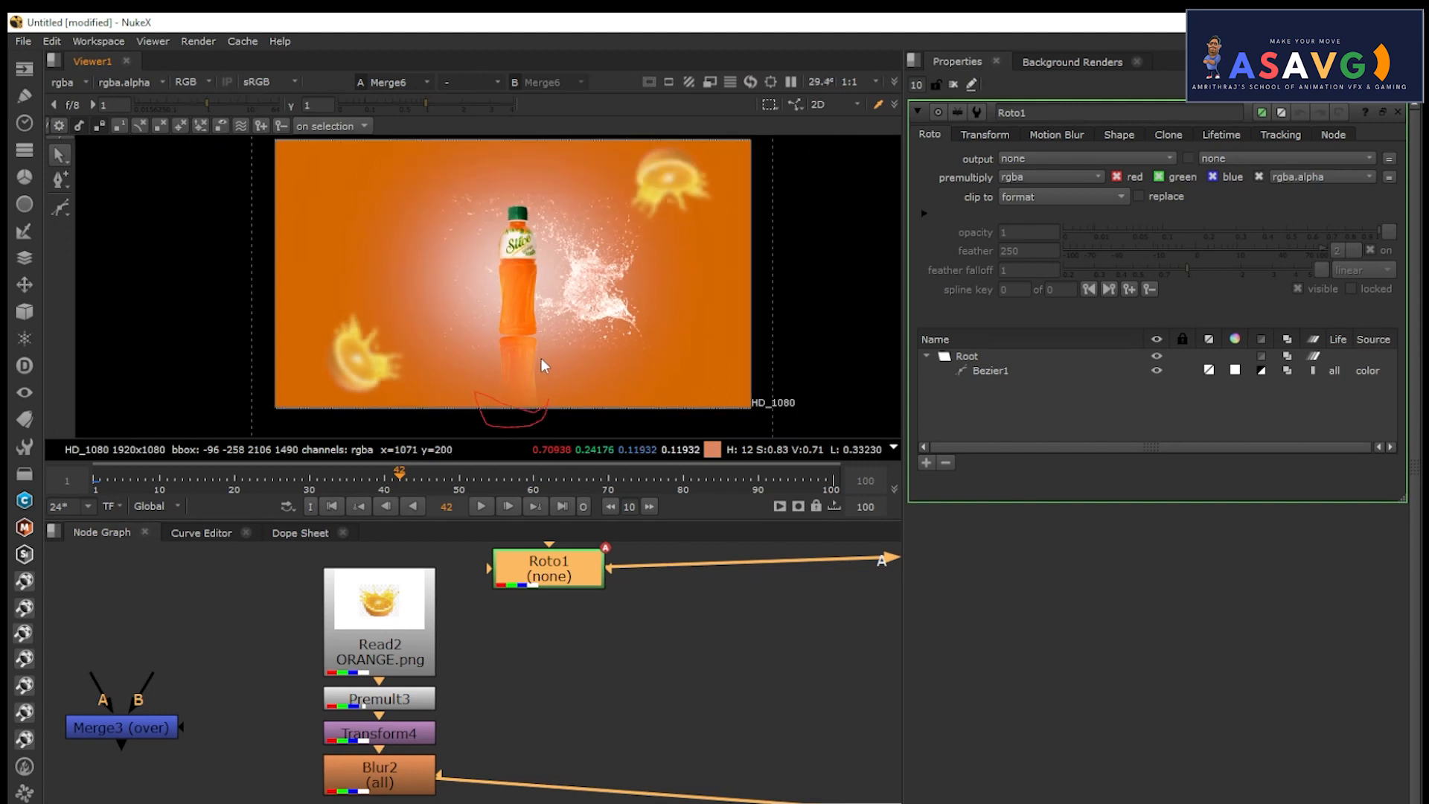
pyautogui.scroll(-1, 543, 364)
pyautogui.click(482, 506)
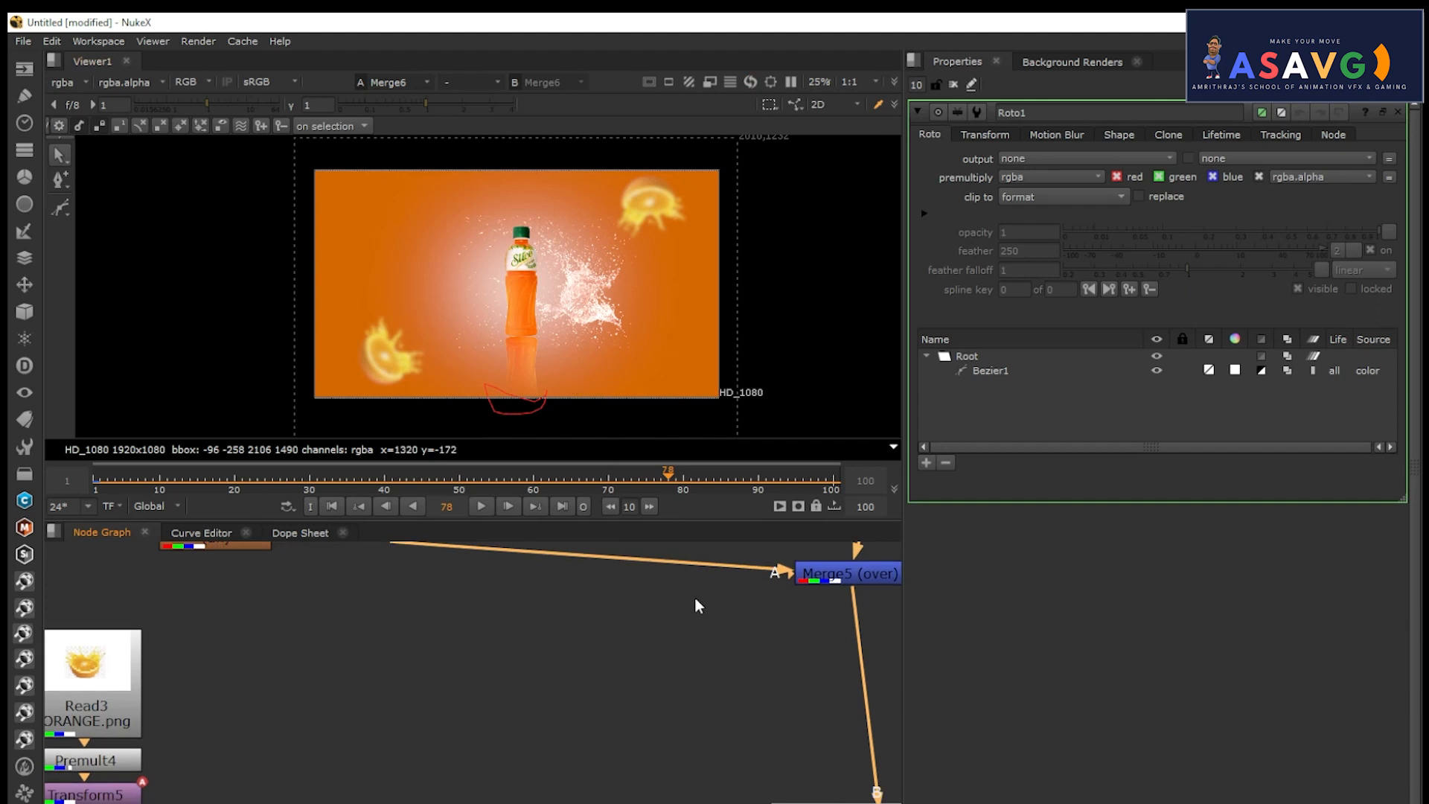
# Open the Merge5 node's properties and inspect the bottle, reflection and splash closely in the composite.
pyautogui.moveTo(695, 600); pyautogui.dragTo(630, 626, button='middle')
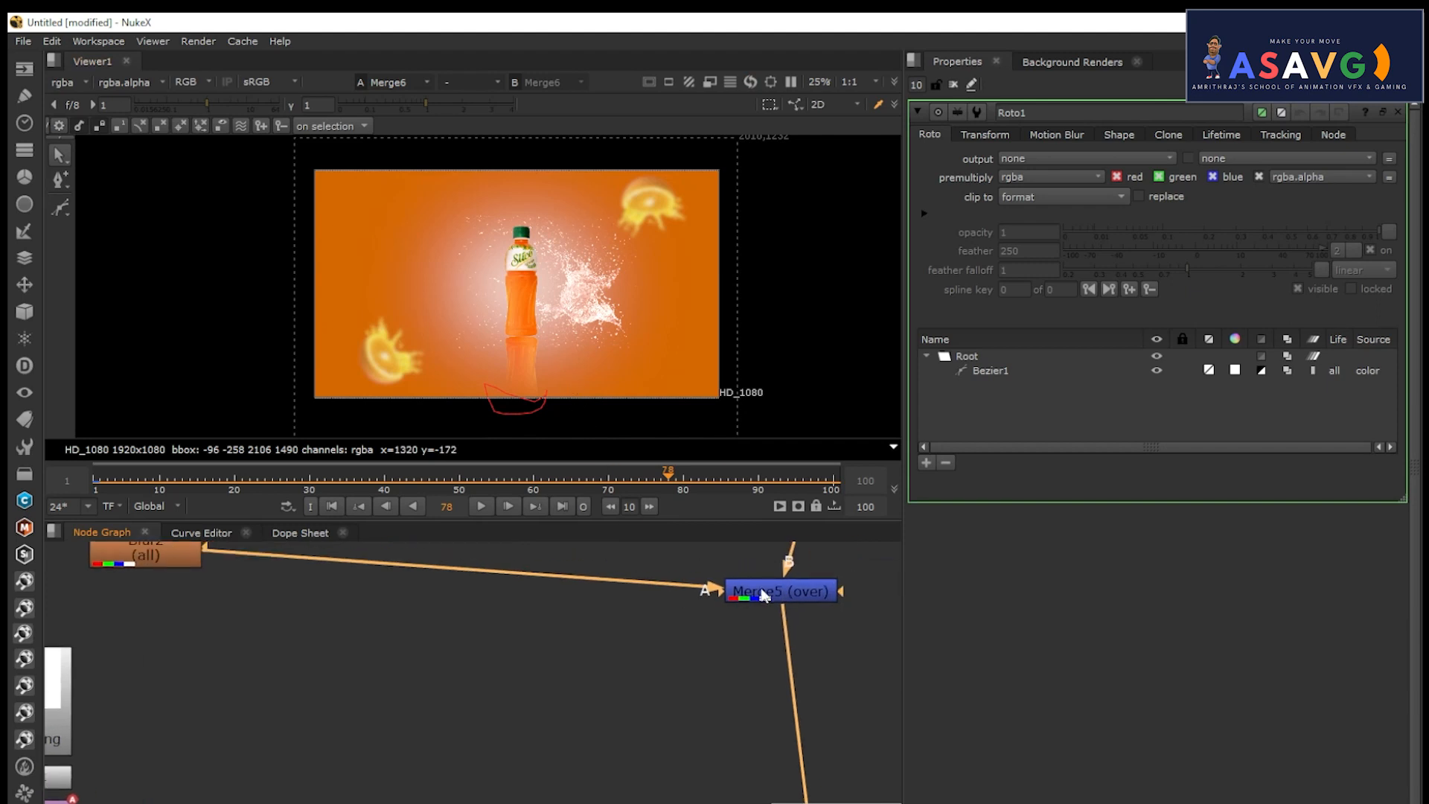
pyautogui.doubleClick(763, 594)
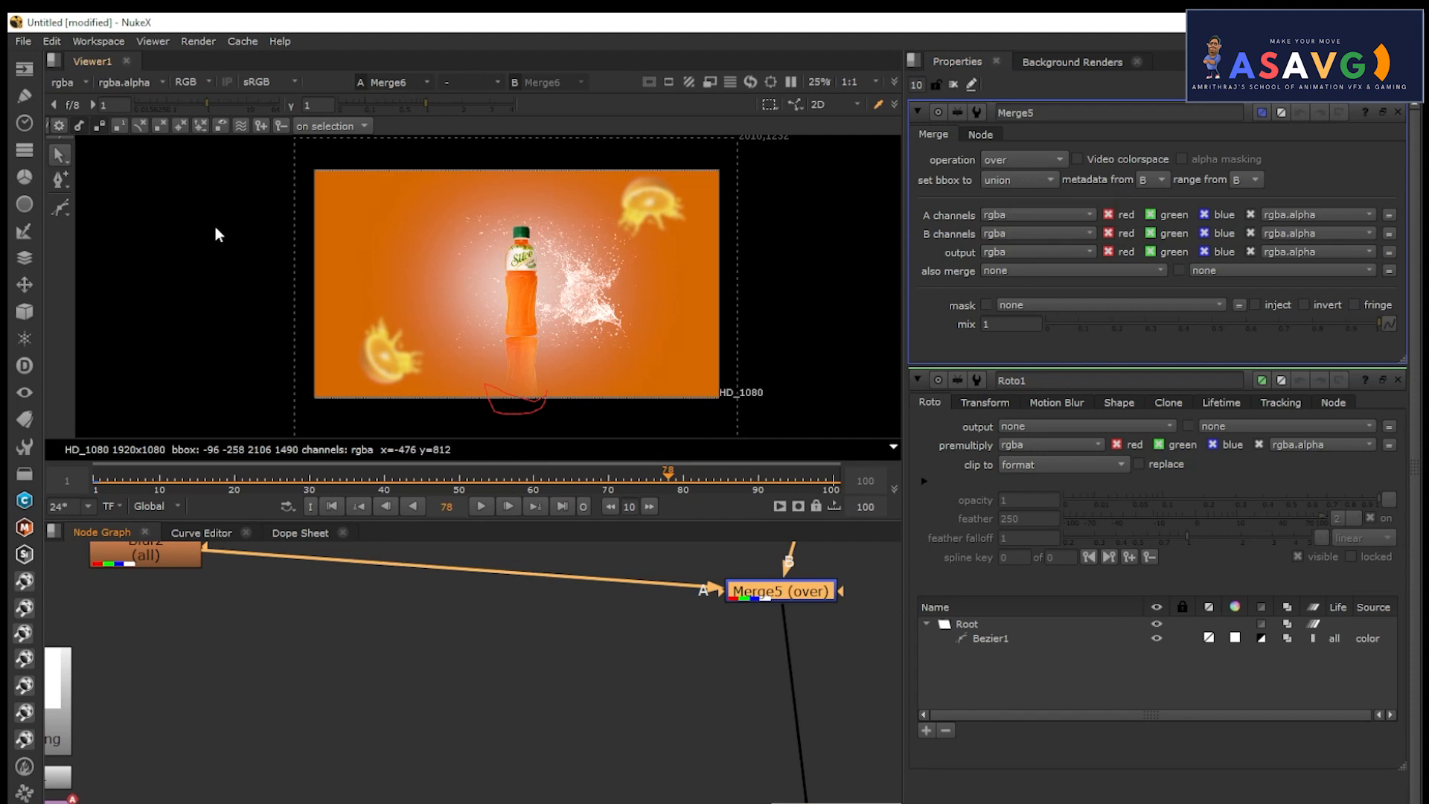
pyautogui.scroll(1, 492, 296)
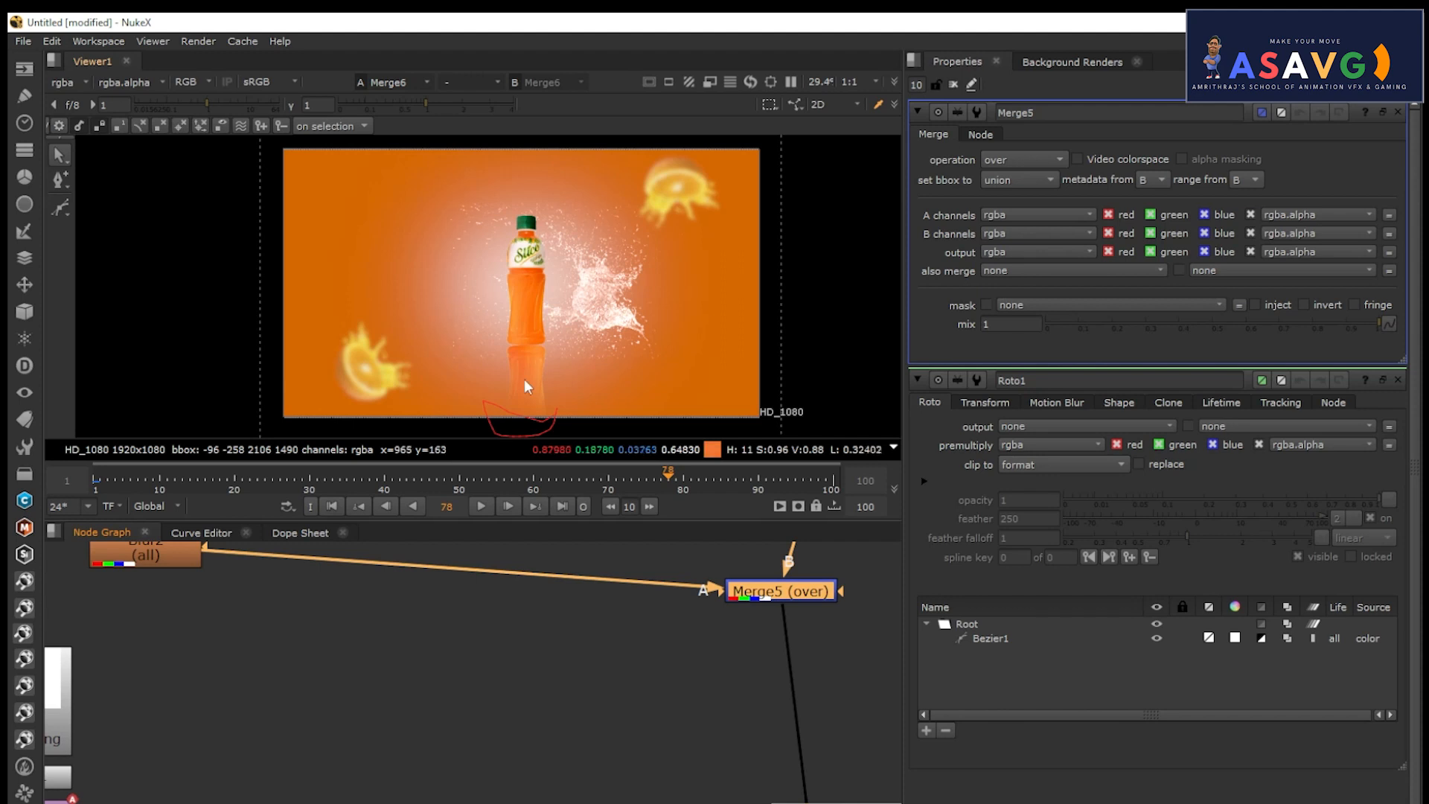
pyautogui.scroll(3, 489, 301)
pyautogui.scroll(-2, 568, 389)
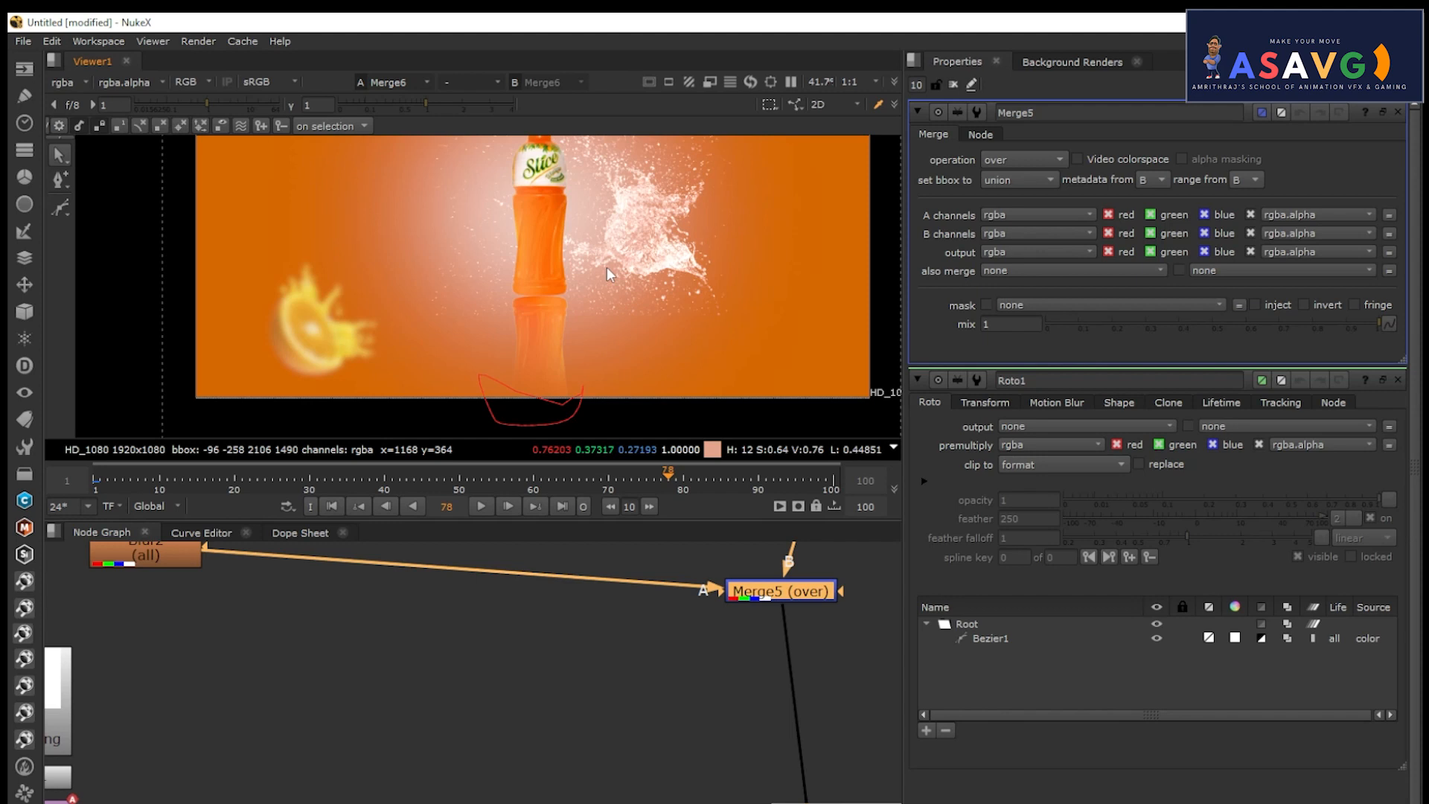
pyautogui.scroll(-3, 612, 351)
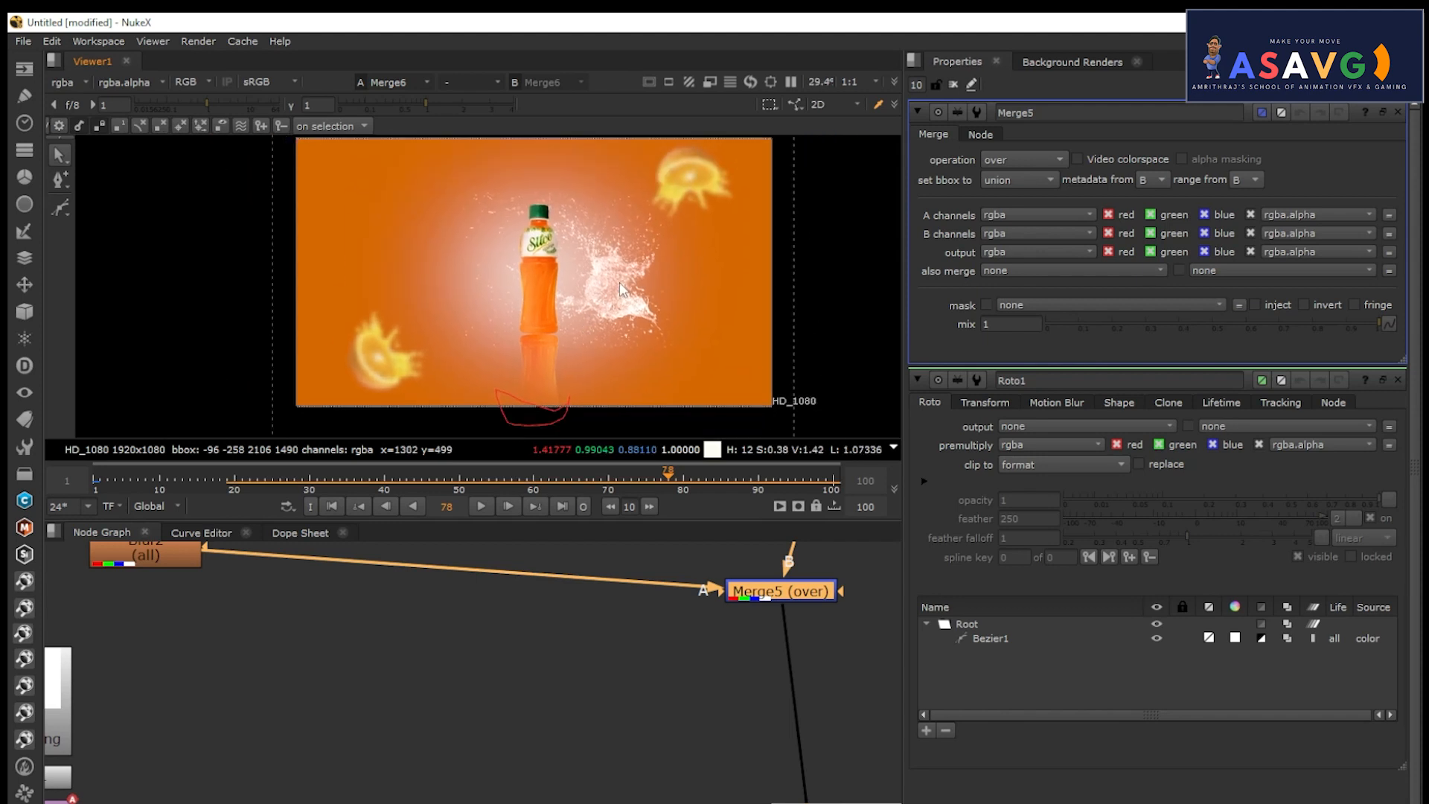
# Add a Write node below Merge6 and insert it into the connection to the viewer.
pyautogui.moveTo(560, 628); pyautogui.dragTo(498, 489, button='middle')
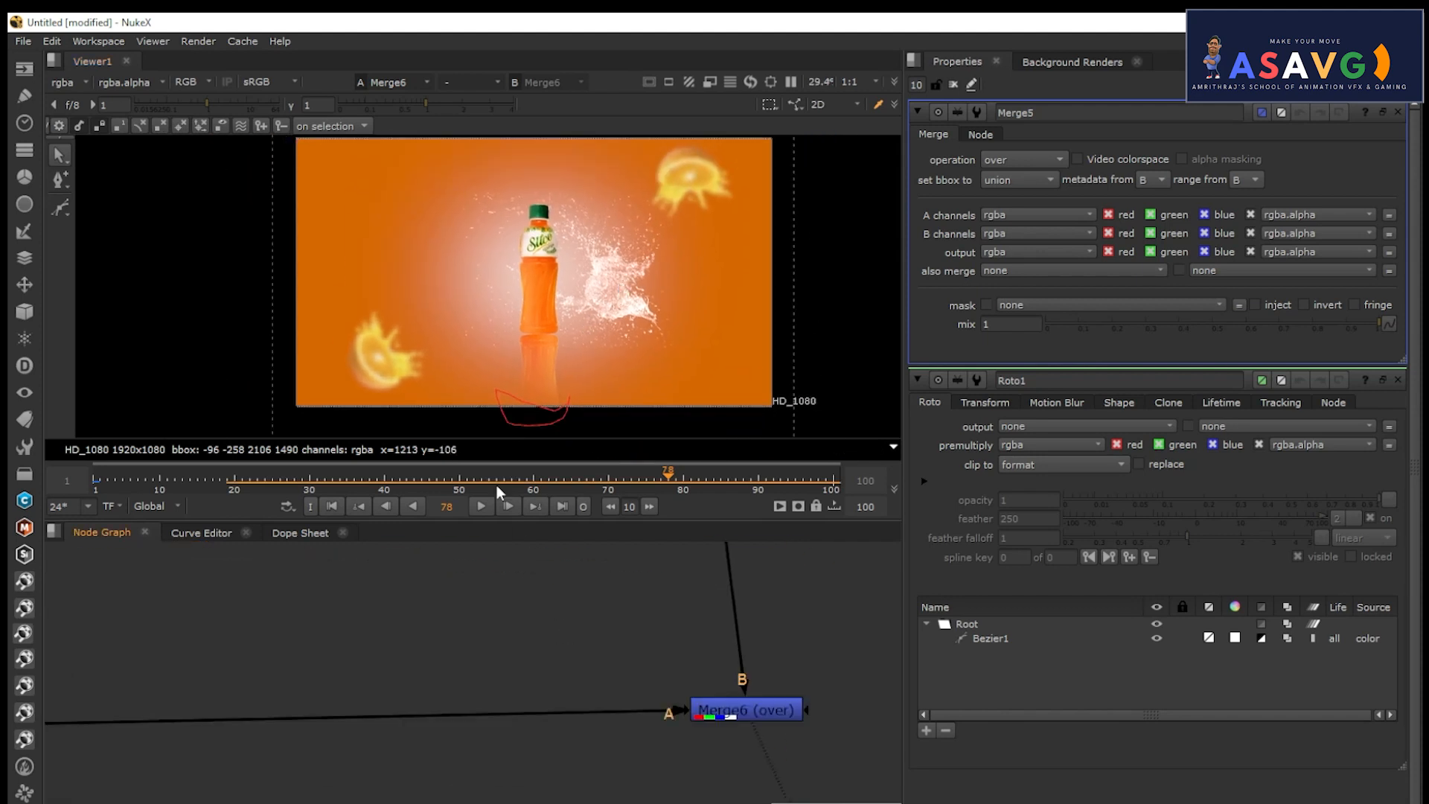
pyautogui.scroll(-1, 699, 712)
pyautogui.moveTo(660, 683); pyautogui.dragTo(679, 631, button='middle')
pyautogui.moveTo(666, 626); pyautogui.dragTo(626, 755)
pyautogui.moveTo(617, 595); pyautogui.dragTo(596, 698, button='middle')
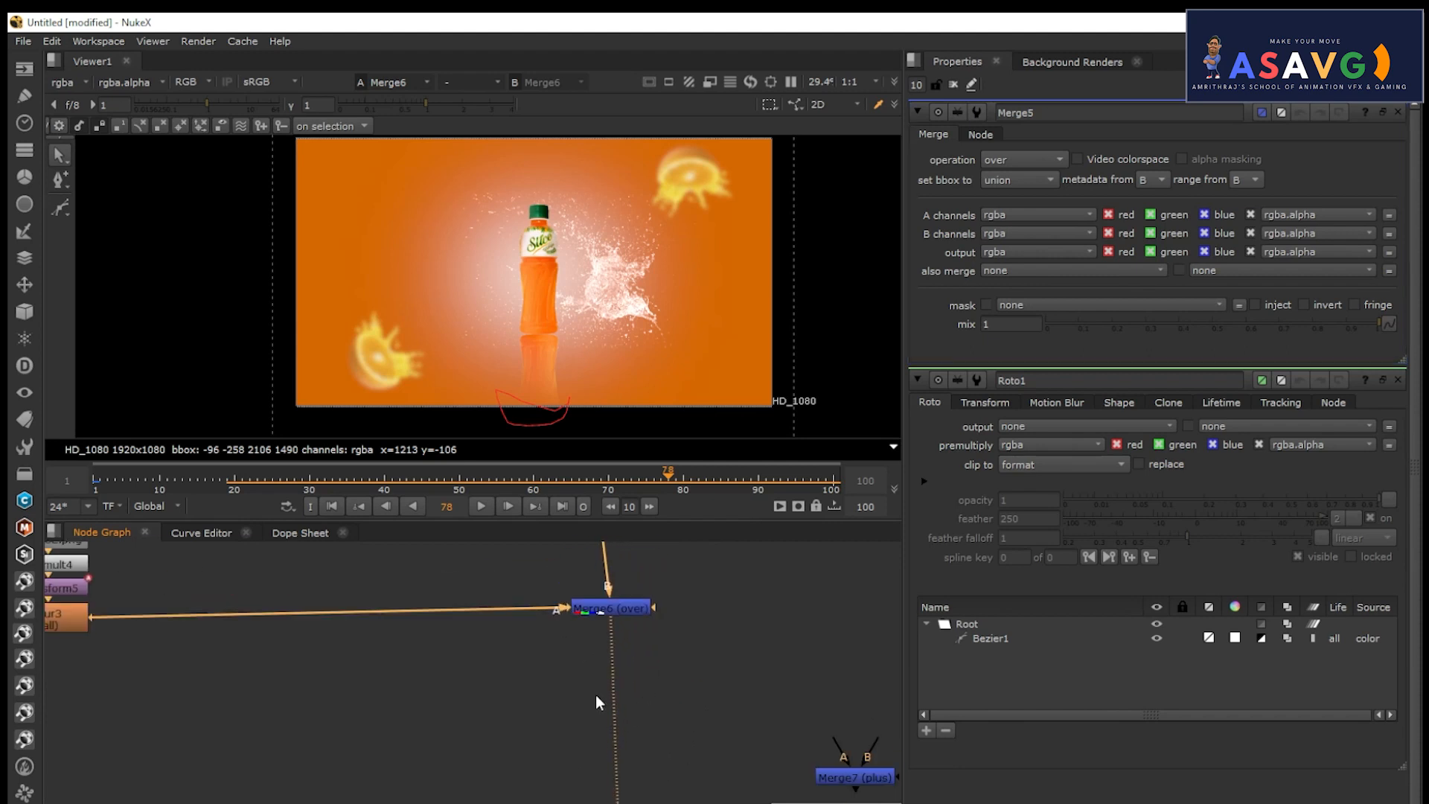
pyautogui.press('Tab')
pyautogui.write('writ')
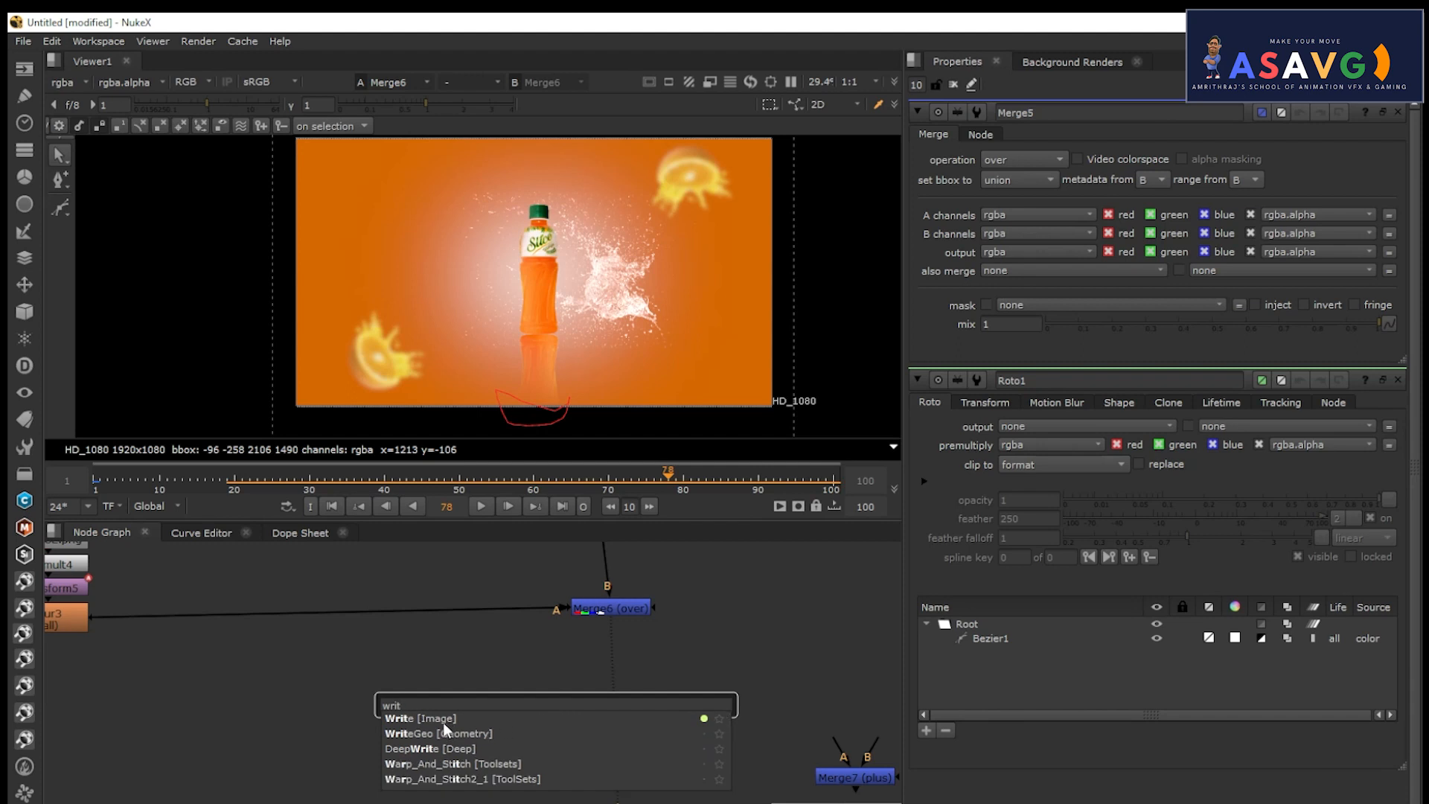
pyautogui.press('Return')
pyautogui.moveTo(576, 708); pyautogui.dragTo(618, 707)
pyautogui.scroll(-1, 587, 368)
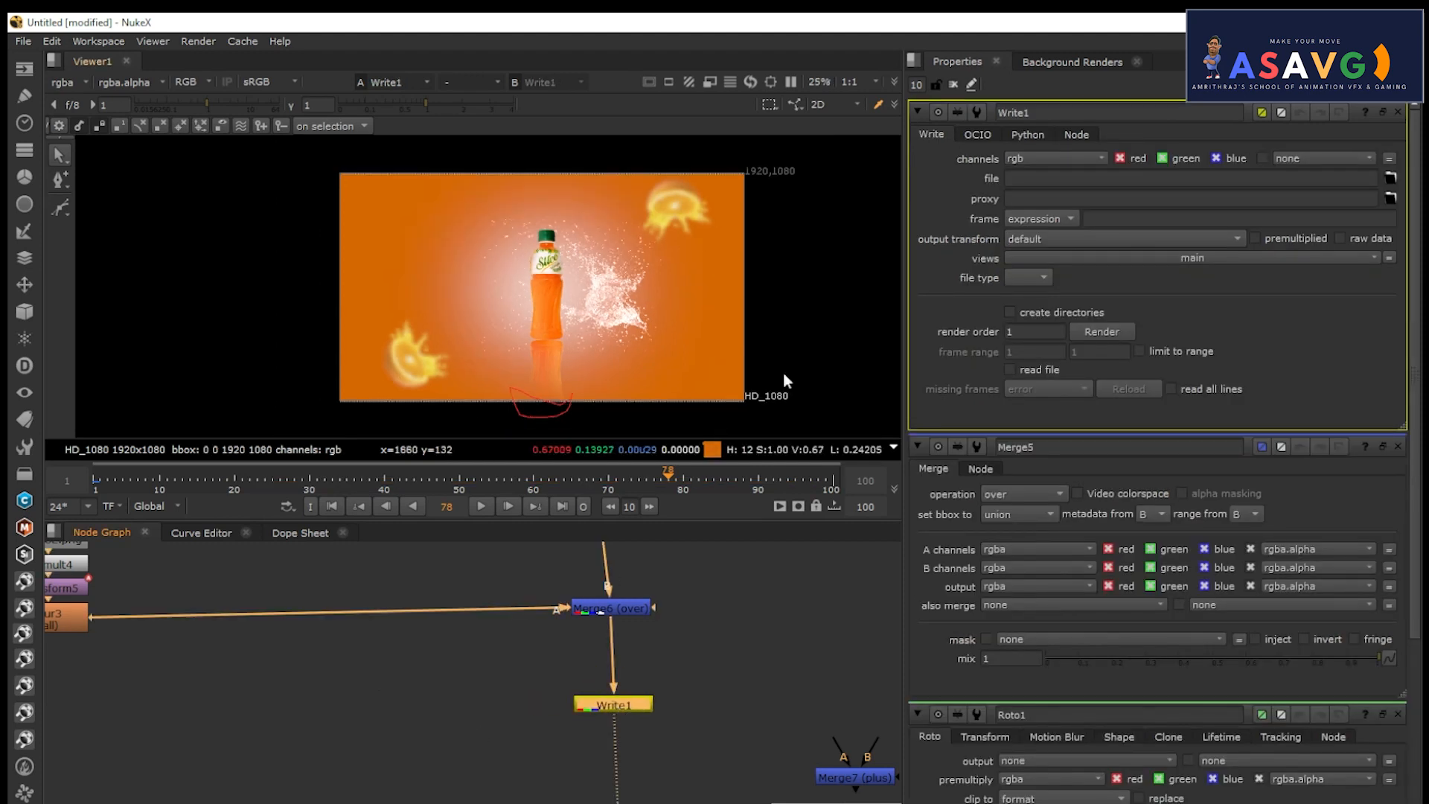
# Dismiss Write1's file browser, switch to File Explorer and copy the path of the desktop SLICE folder.
pyautogui.click(1390, 180)
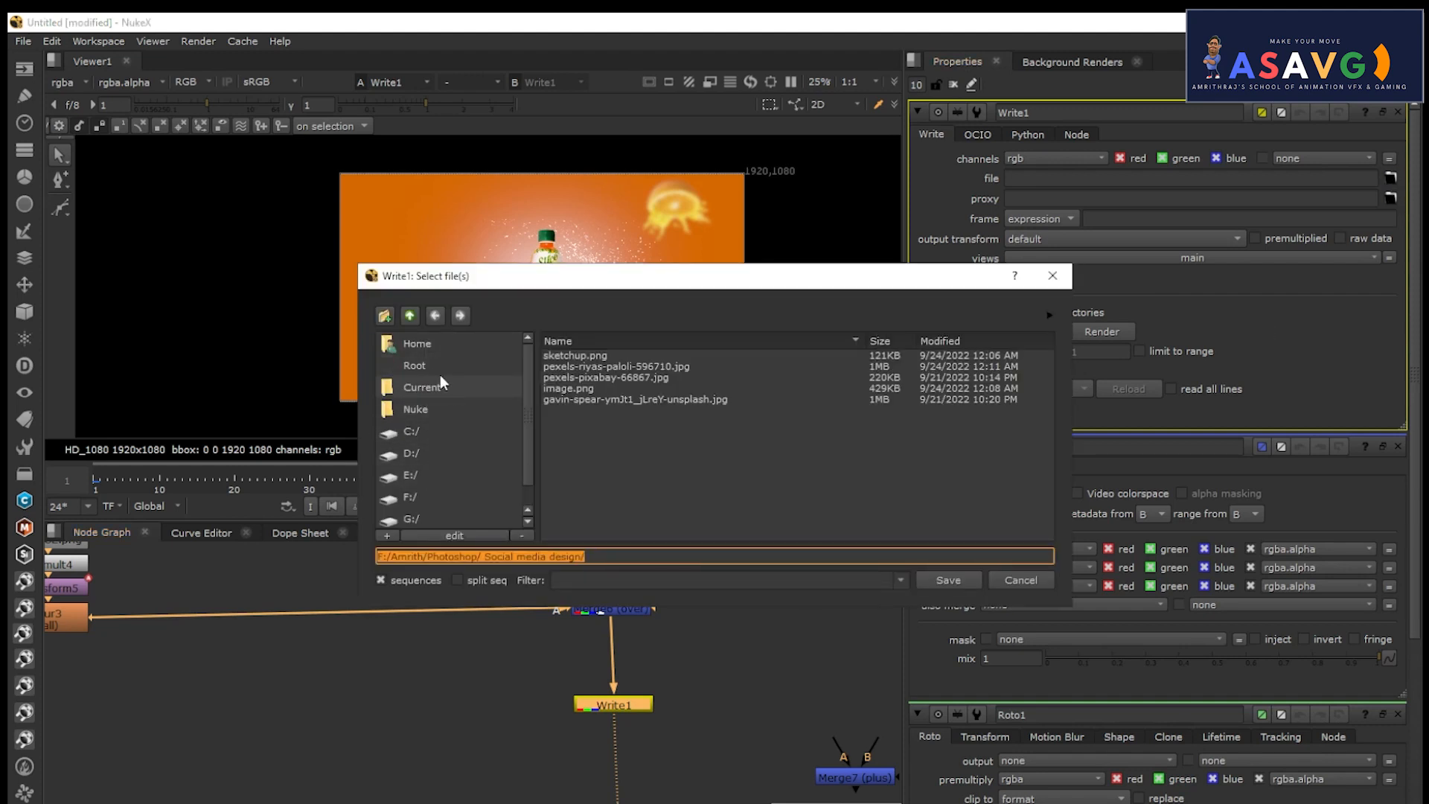
pyautogui.click(1052, 275)
pyautogui.moveTo(394, 800)
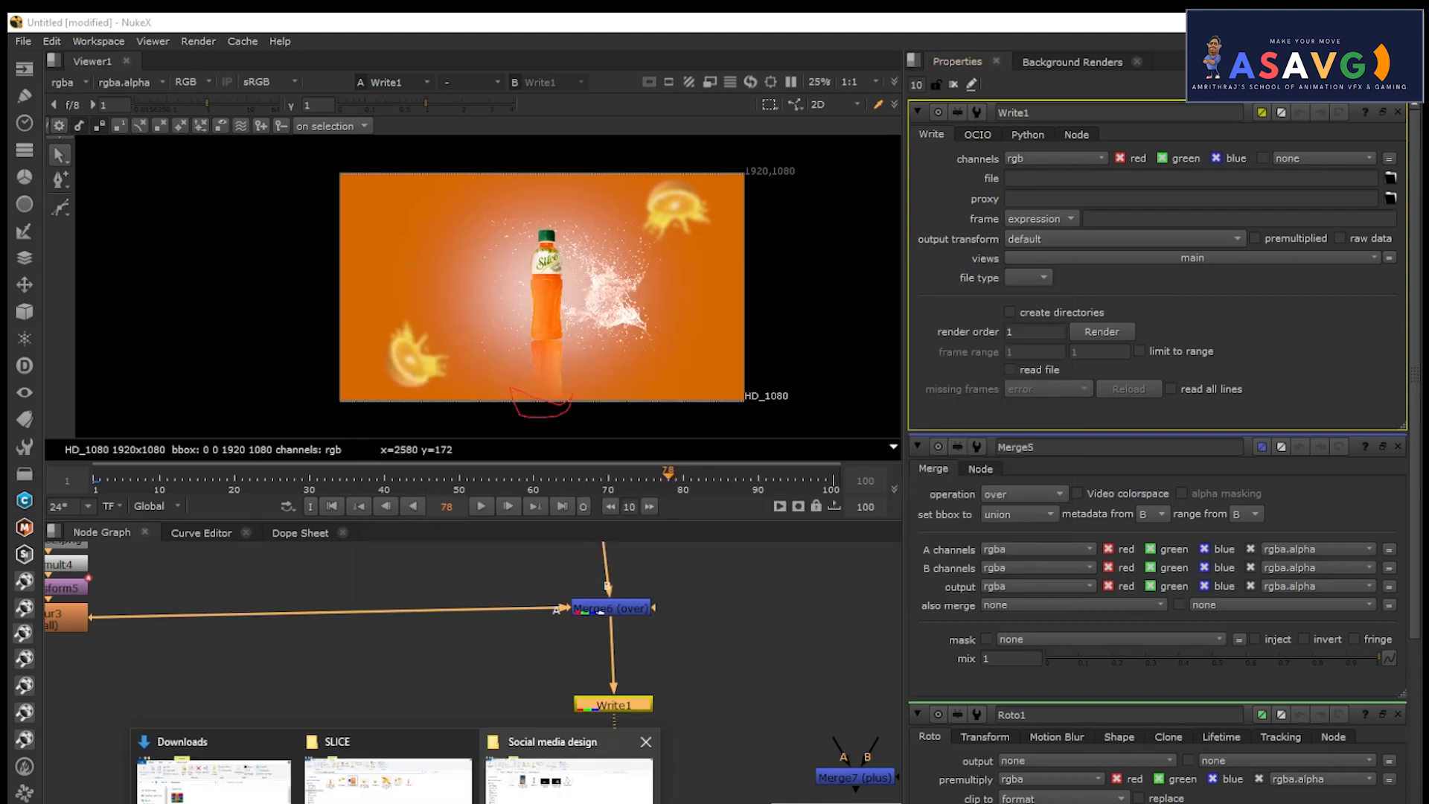
pyautogui.click(413, 789)
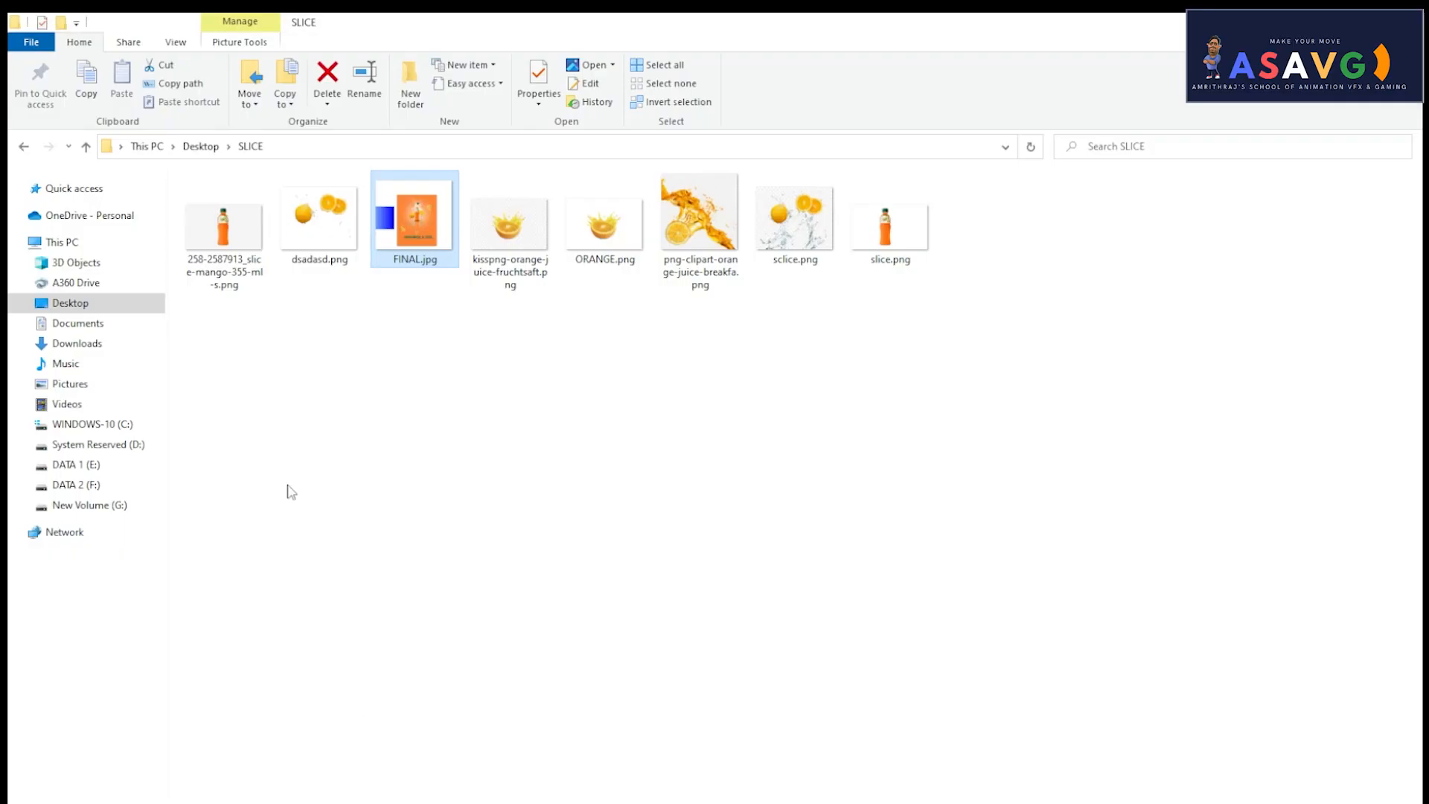
pyautogui.click(308, 152)
pyautogui.hotkey('ctrl', 'c')
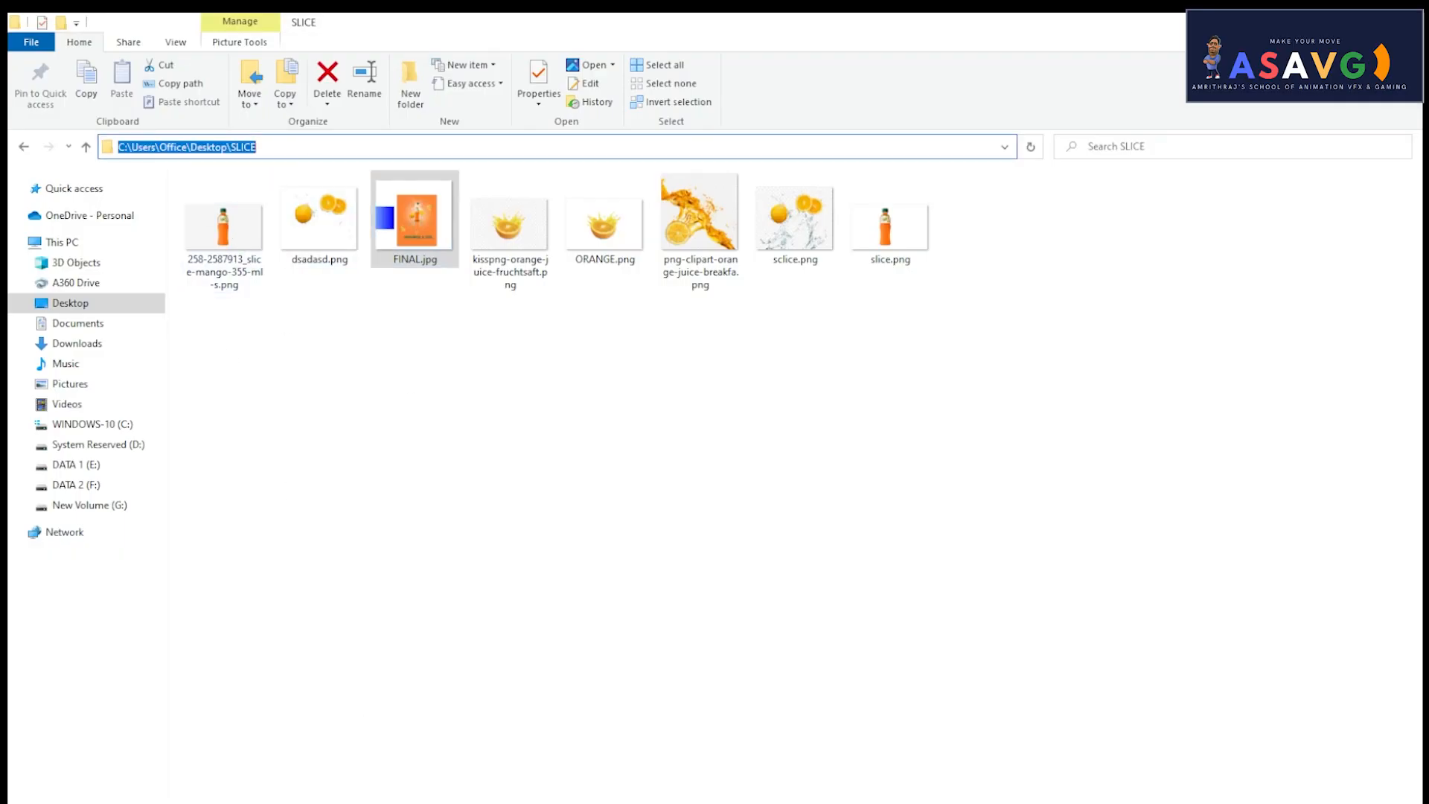
pyautogui.hotkey('alt', 'Tab')
# Set Write1's output file to C:\Users\Office\Desktop\SLICE\nuke.png and render frame range 1-1.
pyautogui.click(1389, 177)
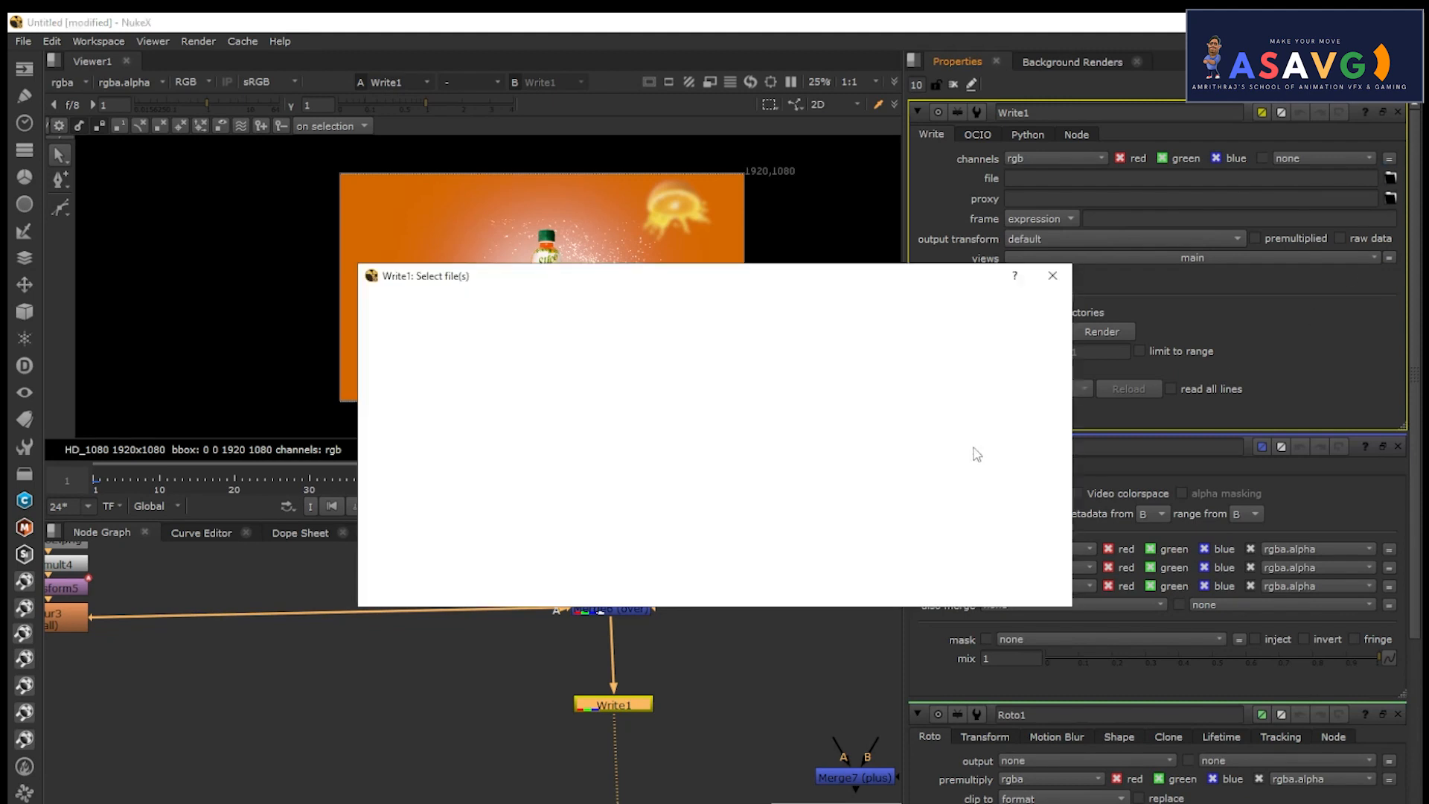
pyautogui.hotkey('ctrl', 'v')
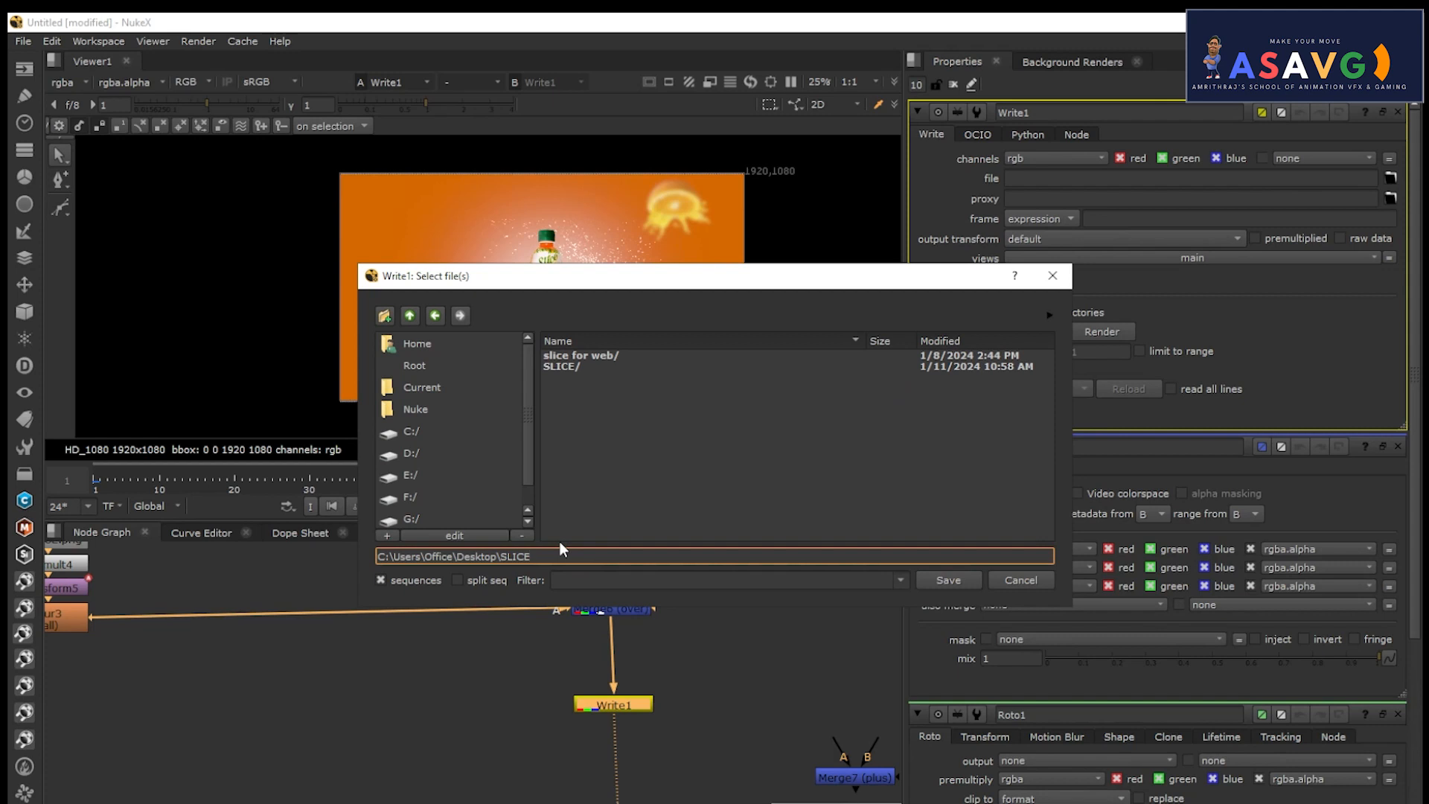
pyautogui.write('\\')
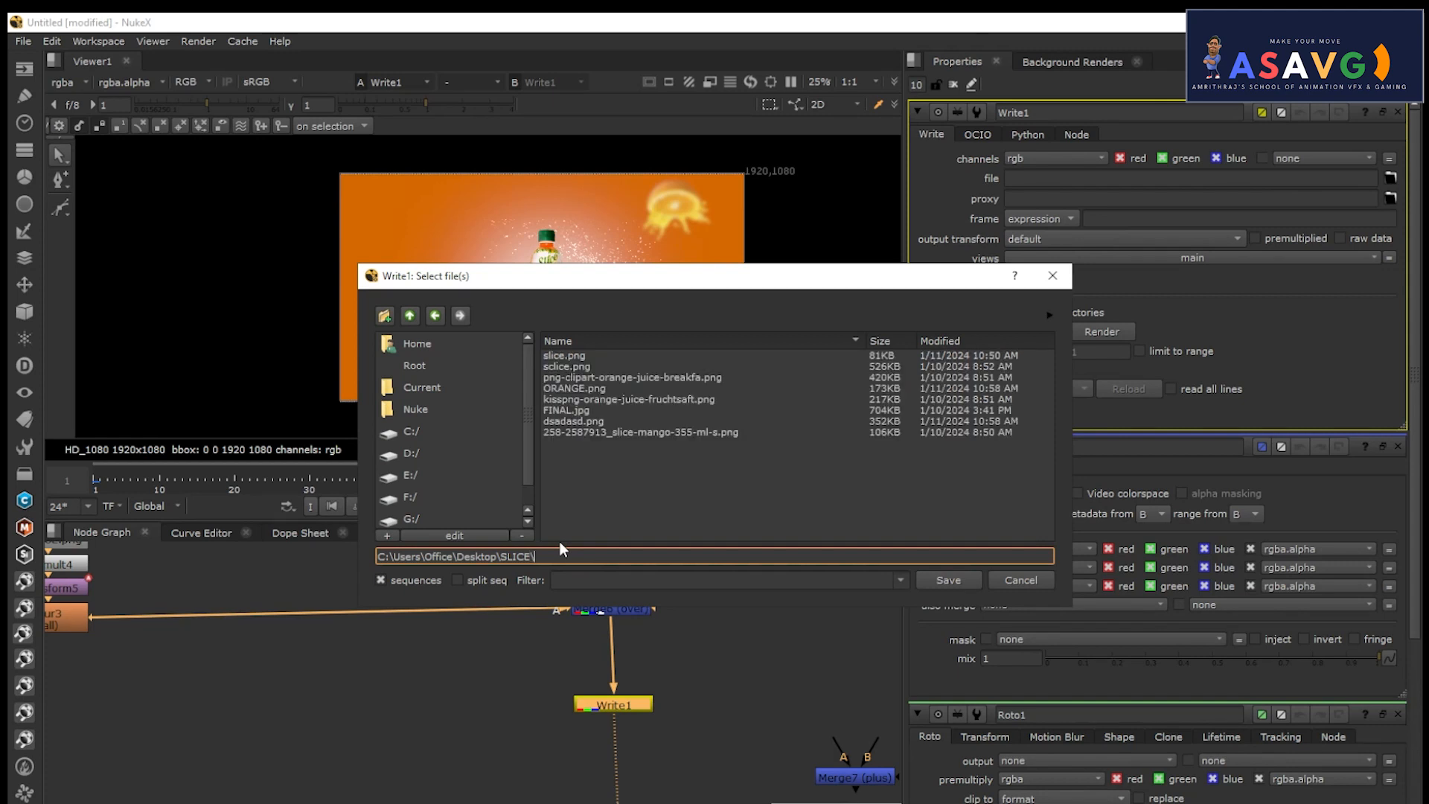
pyautogui.write('nuke.png')
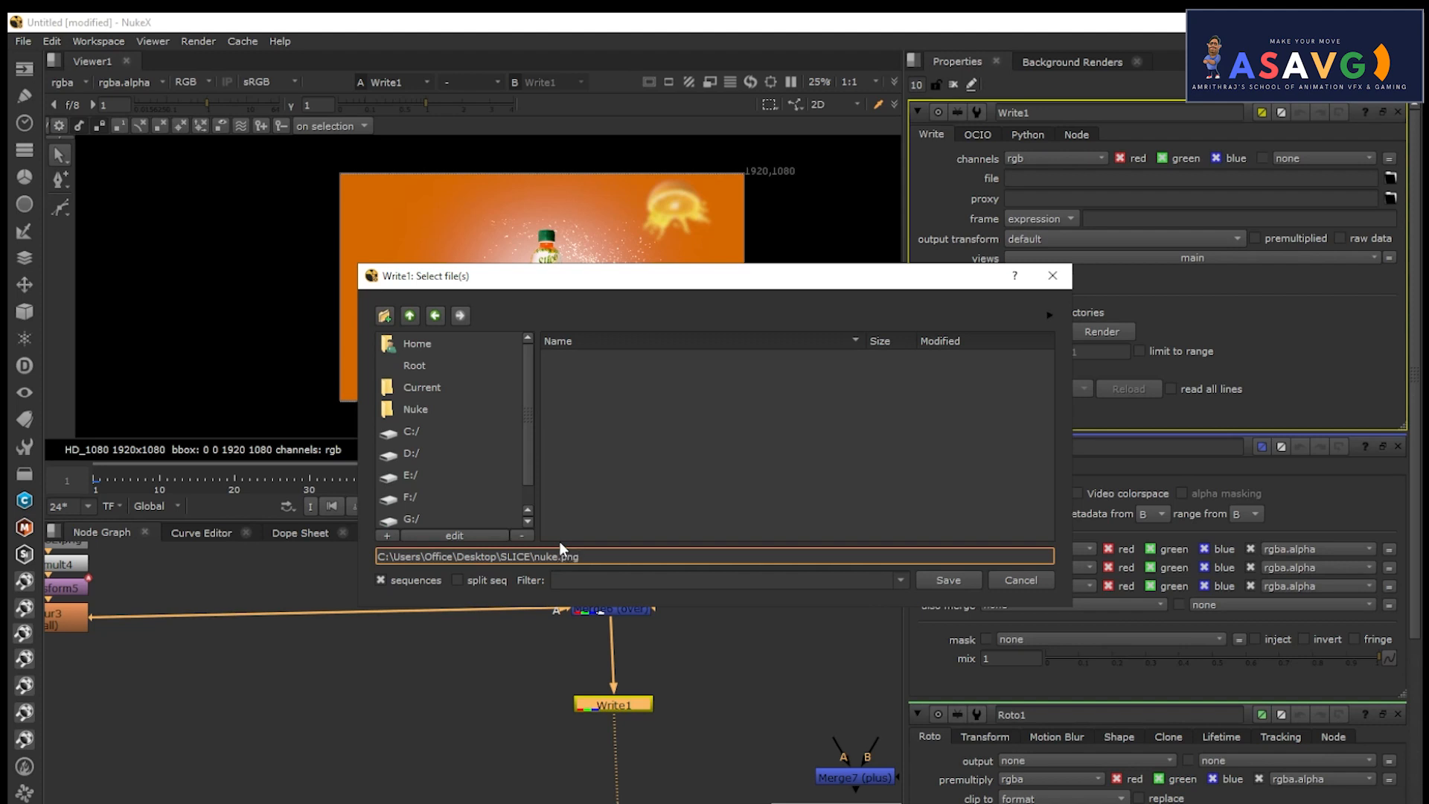
pyautogui.press('Return')
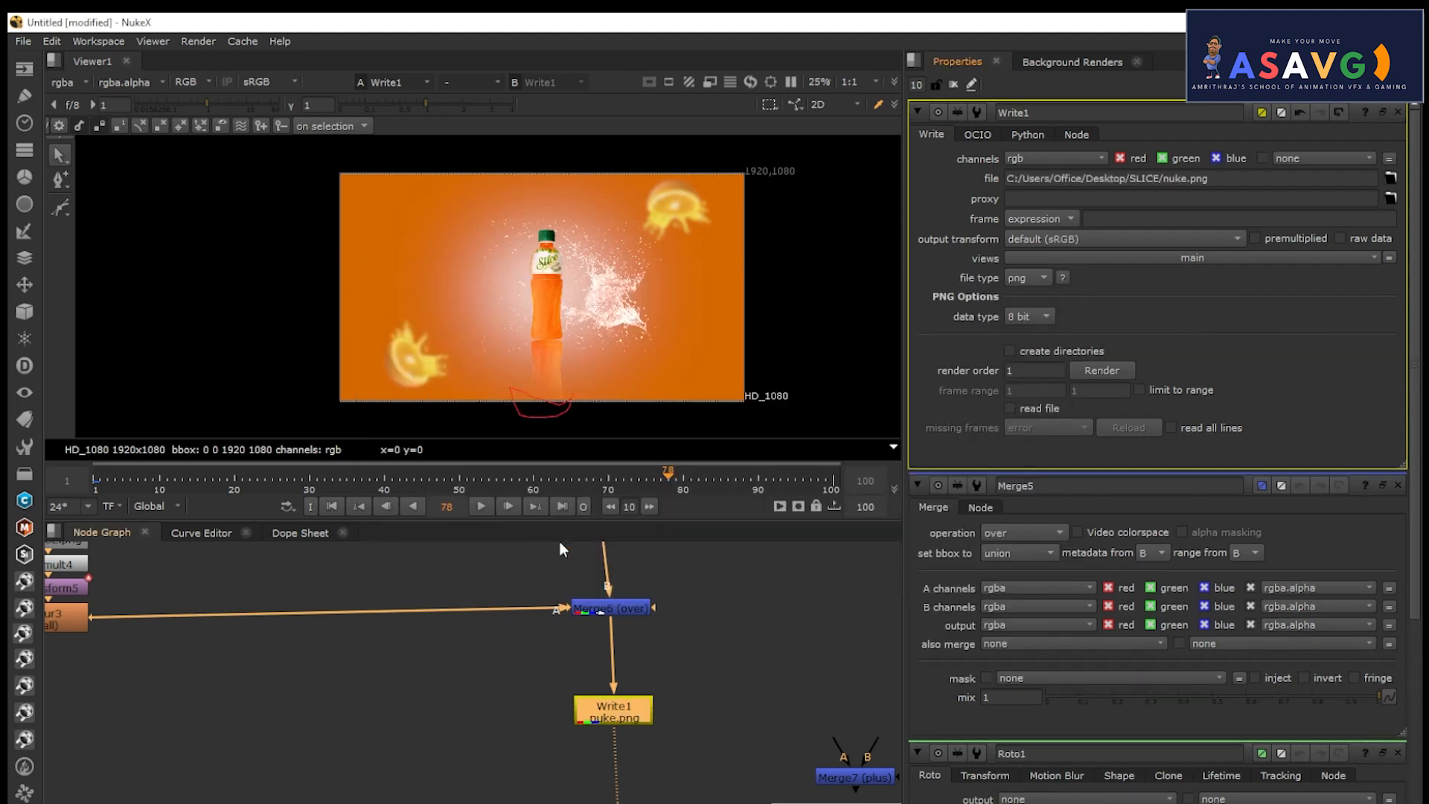
pyautogui.click(1102, 371)
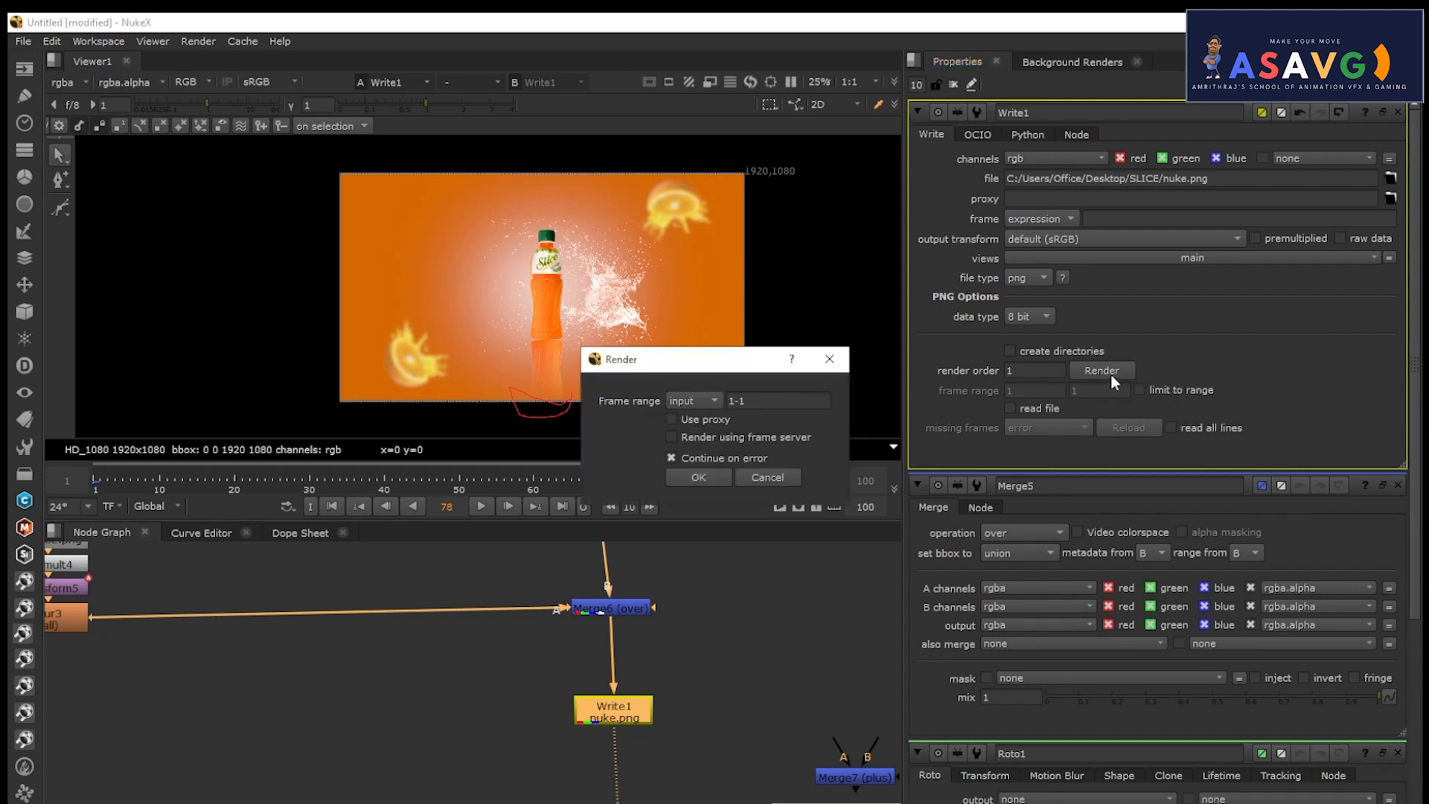
pyautogui.click(691, 481)
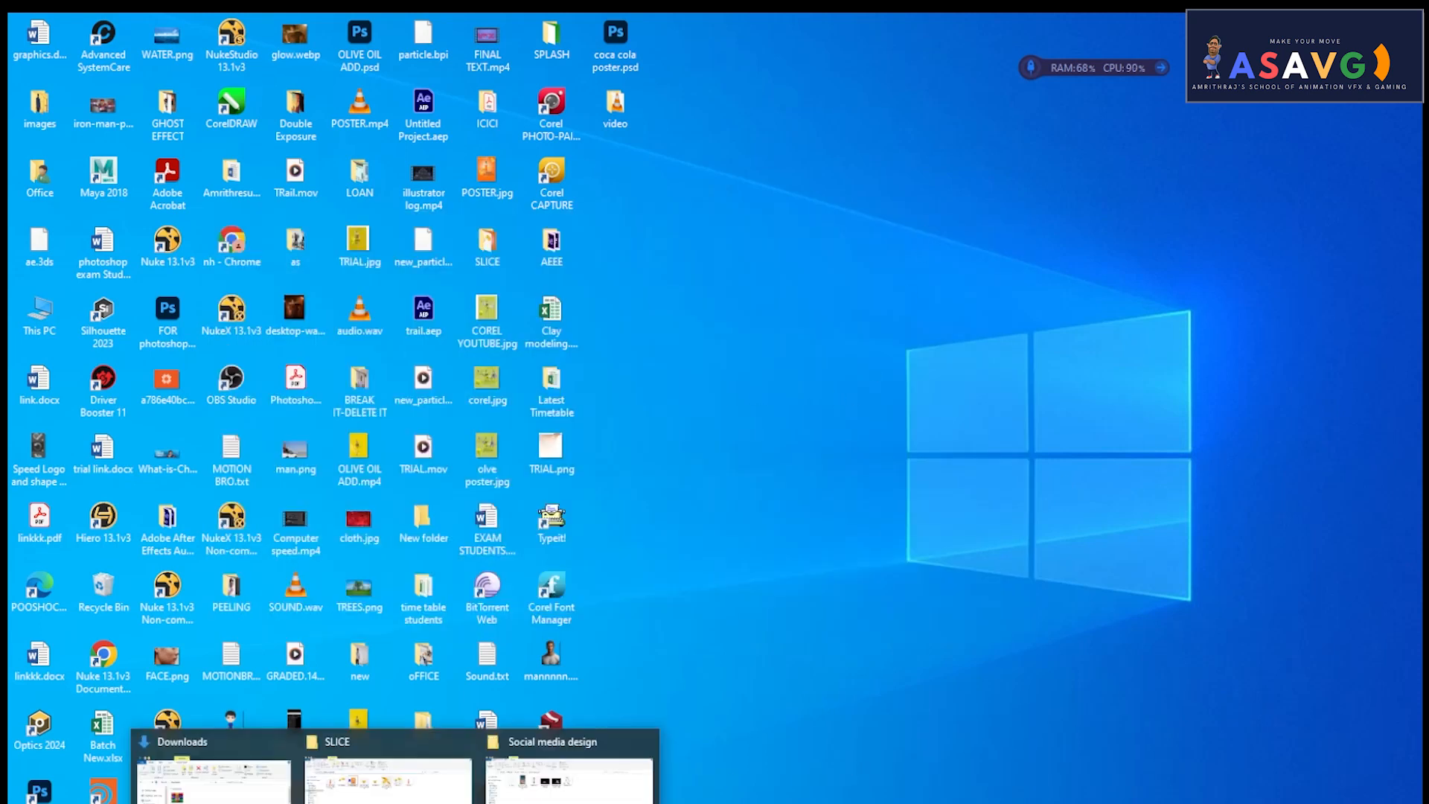
# Open the rendered nuke.png from the SLICE folder in File Explorer, review the image and close it.
pyautogui.click(452, 785)
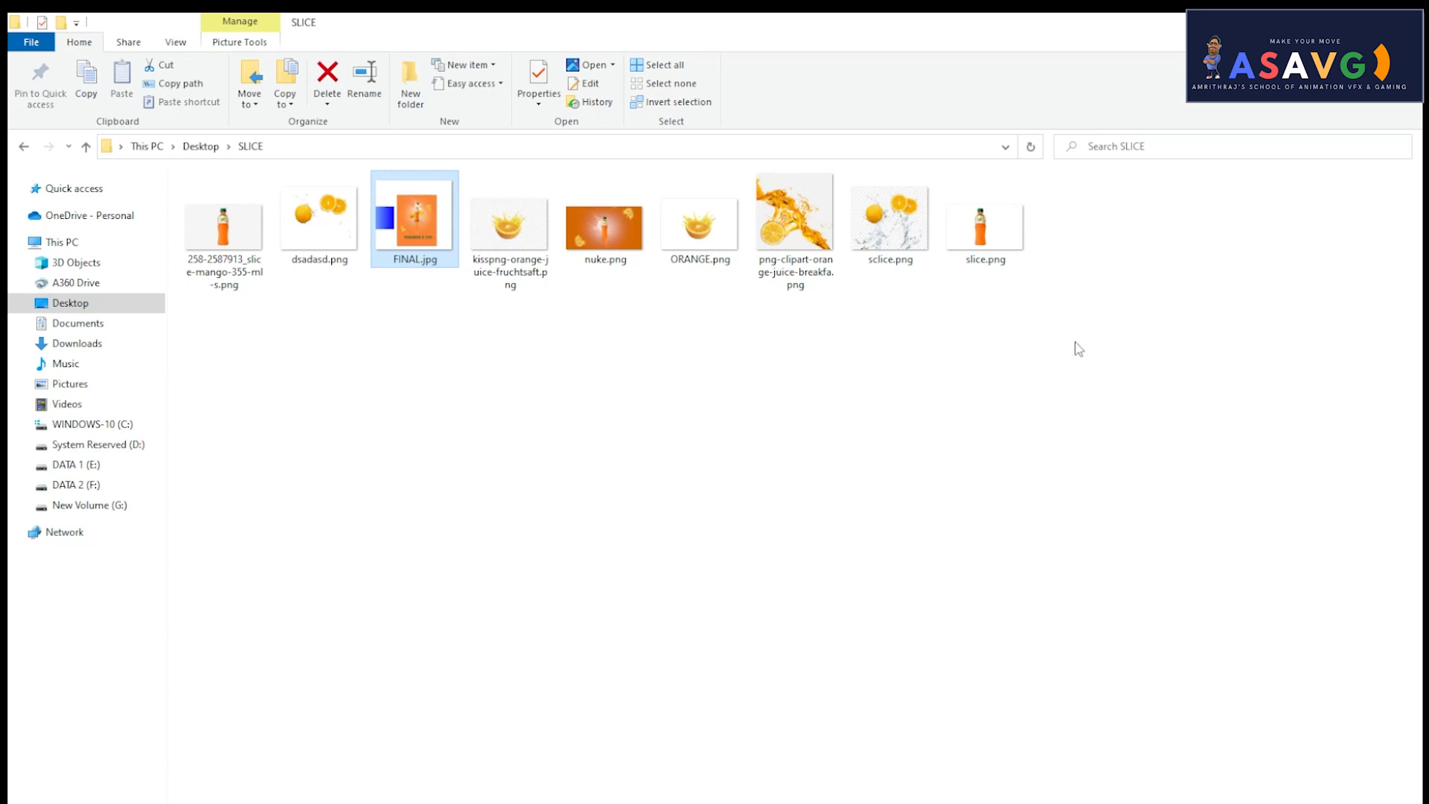
pyautogui.click(304, 264)
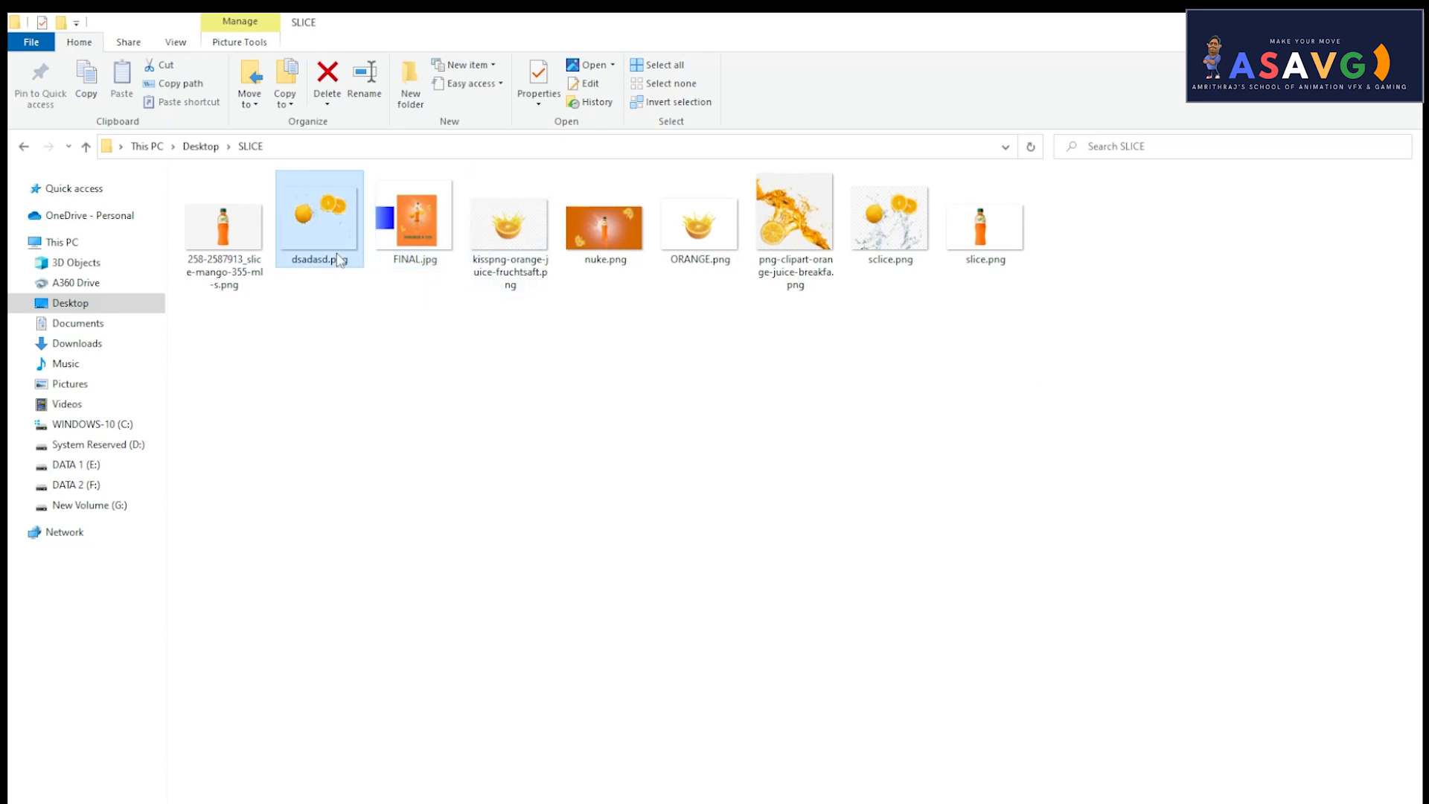
pyautogui.doubleClick(595, 231)
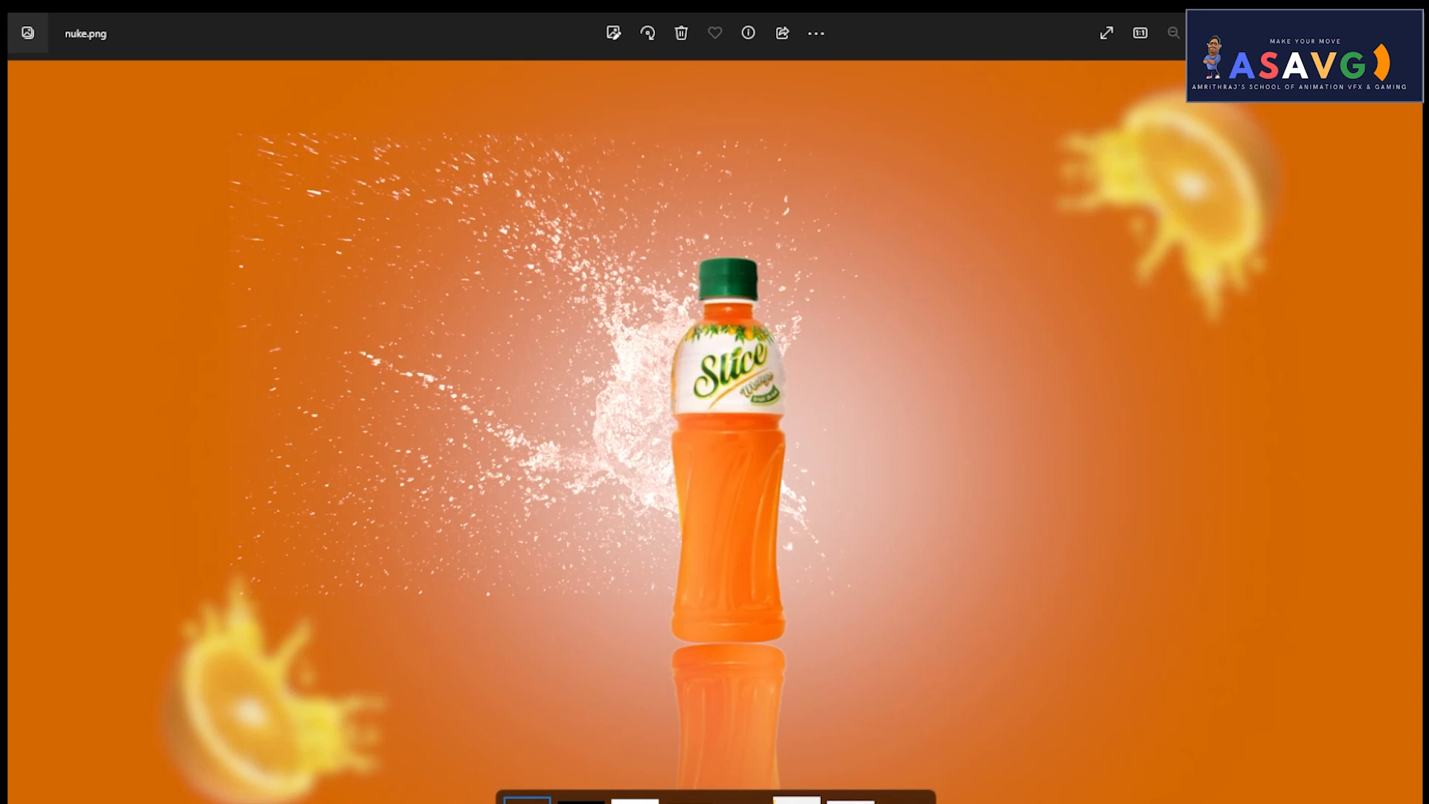
pyautogui.click(1405, 24)
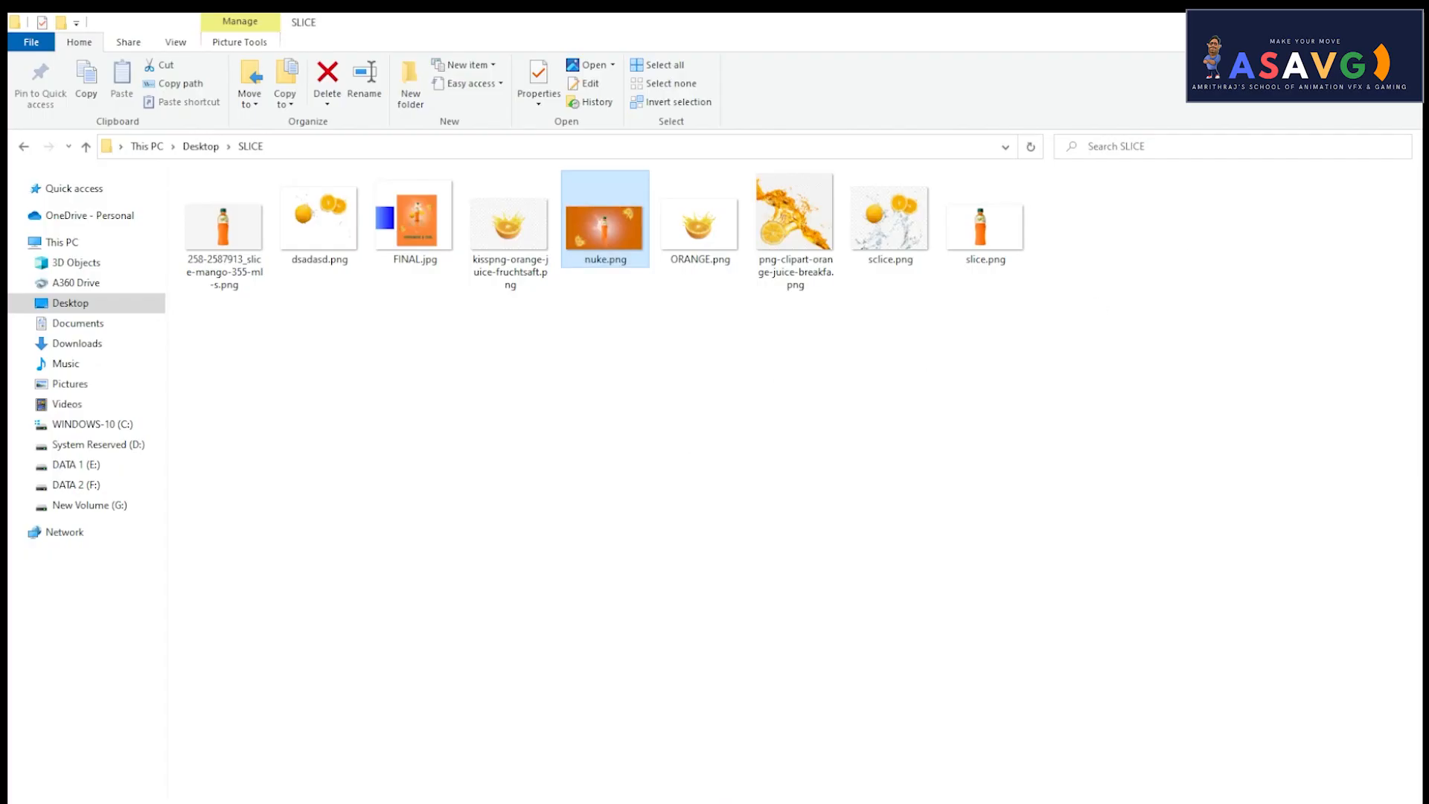
# Switch back to NukeX and examine the complete node graph, including the reflection and glow branches.
pyautogui.moveTo(807, 803)
pyautogui.click(897, 778)
pyautogui.scroll(-3, 672, 649)
pyautogui.moveTo(578, 684); pyautogui.dragTo(593, 573, button='middle')
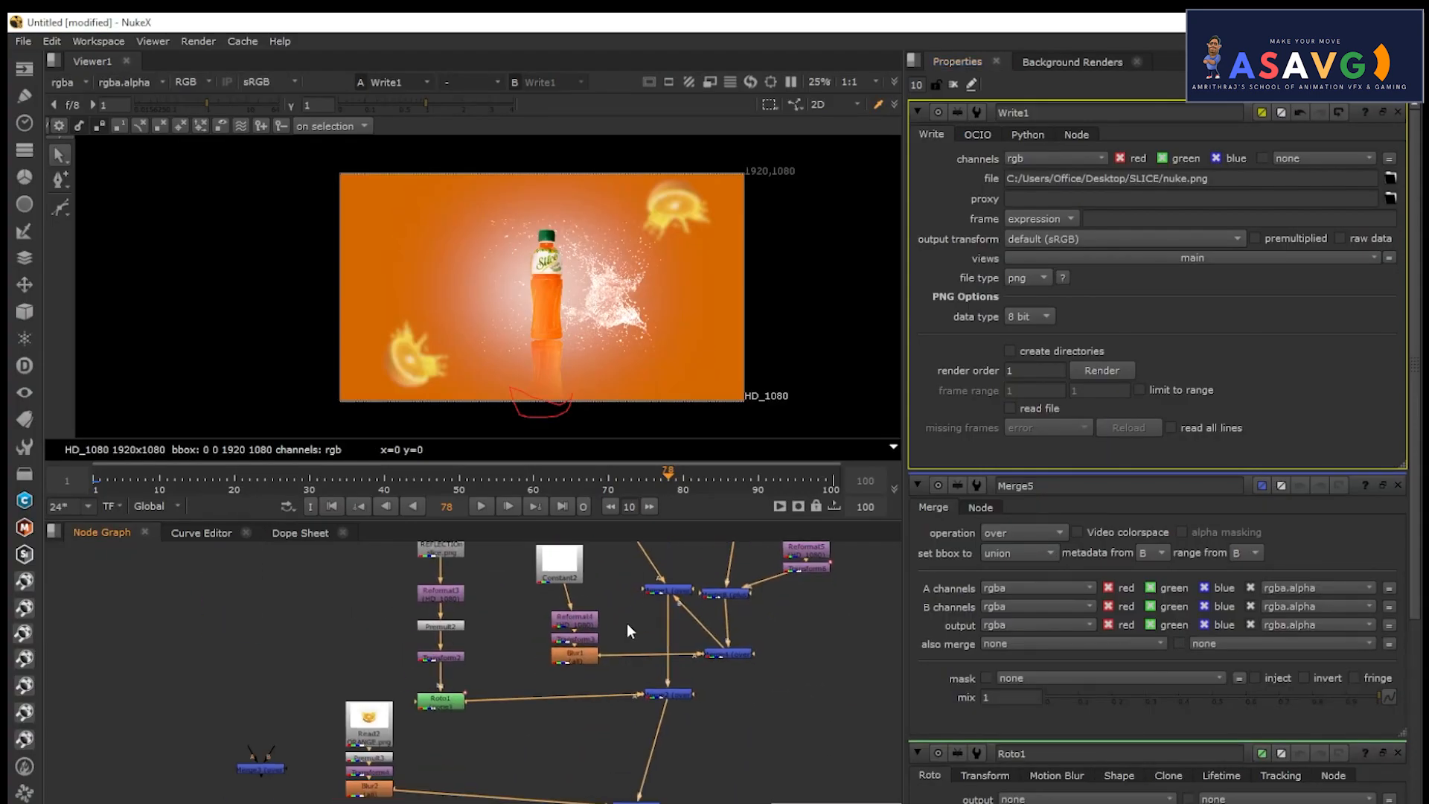
pyautogui.scroll(-5, 576, 677)
pyautogui.scroll(-2, 576, 684)
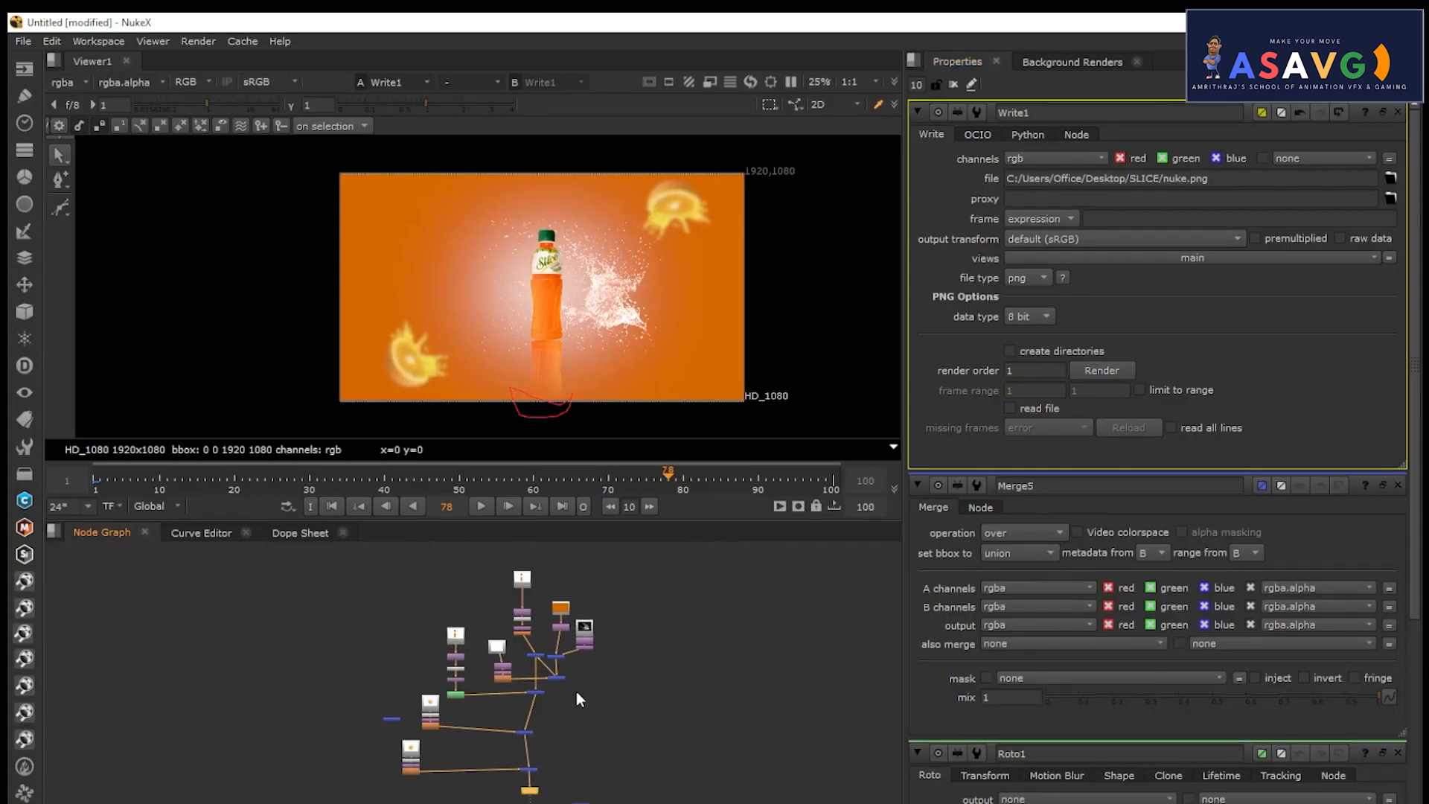
pyautogui.scroll(4, 573, 672)
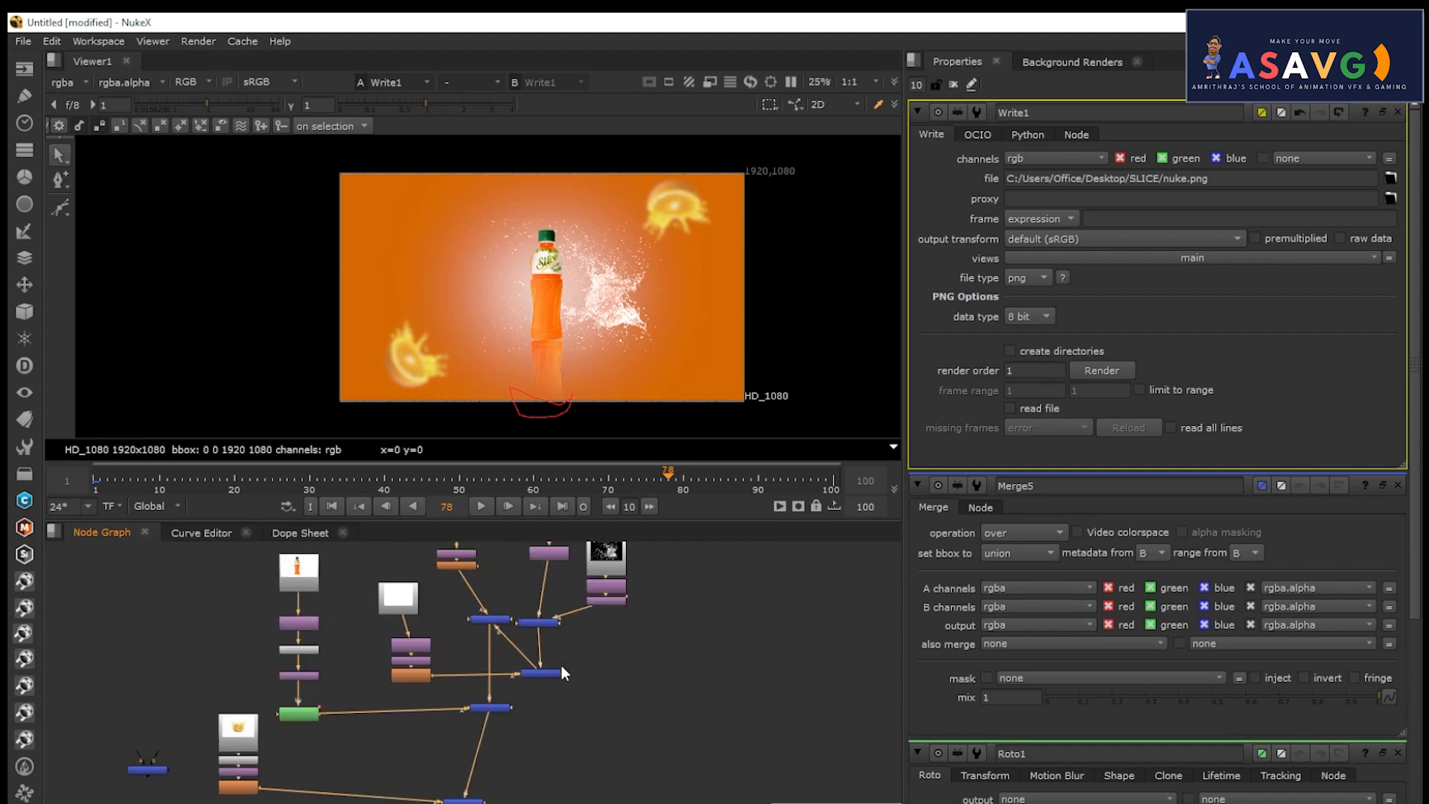
pyautogui.scroll(3, 561, 665)
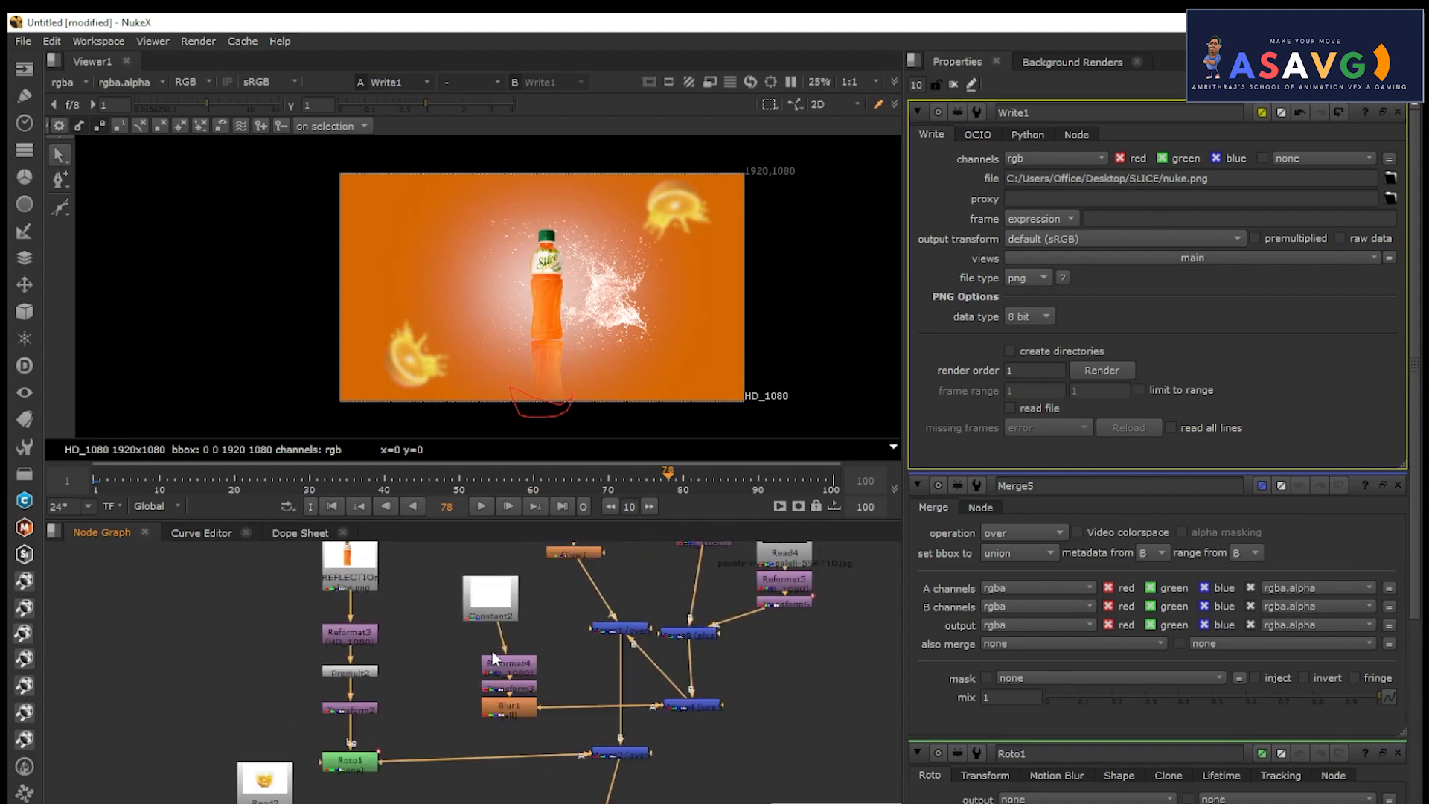
pyautogui.scroll(2, 494, 658)
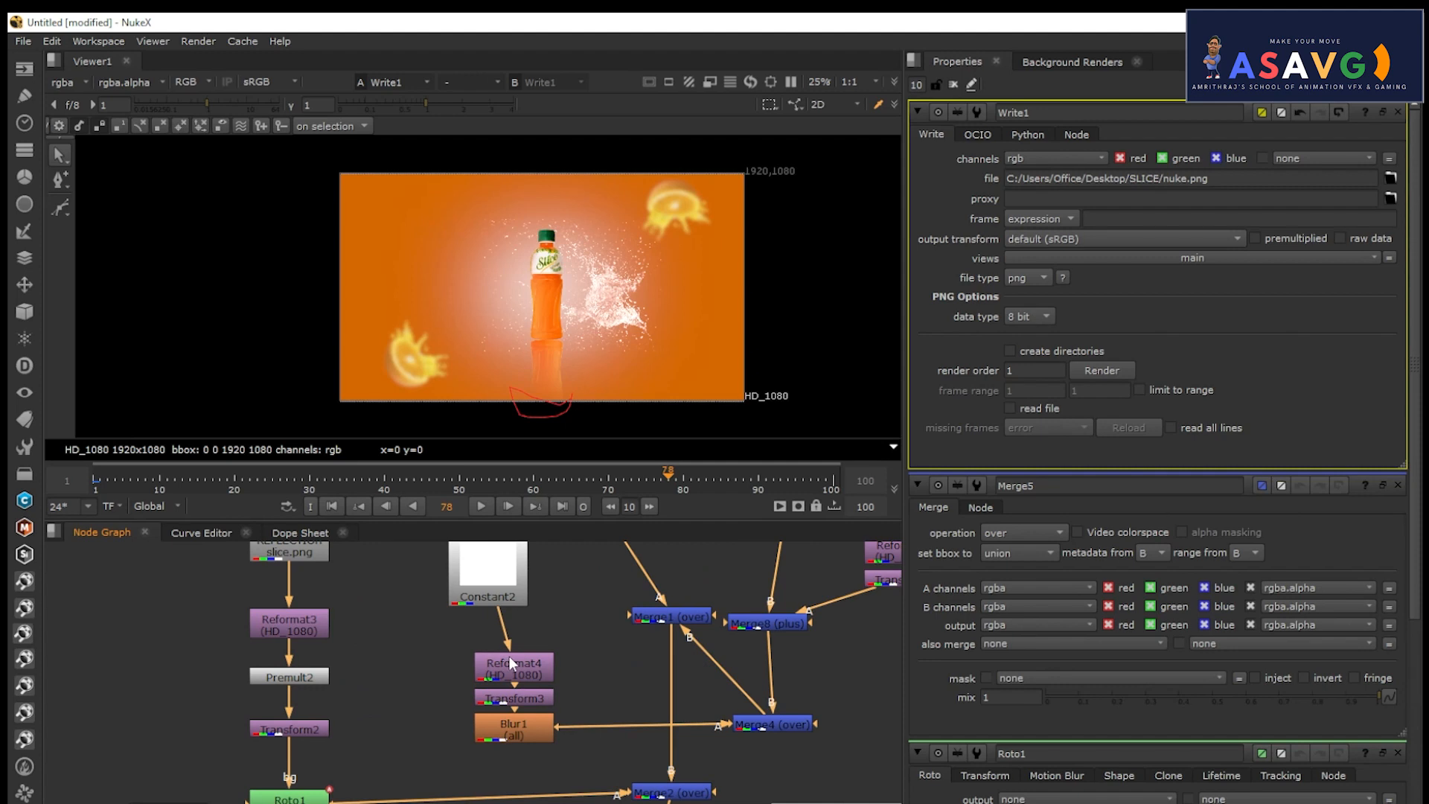